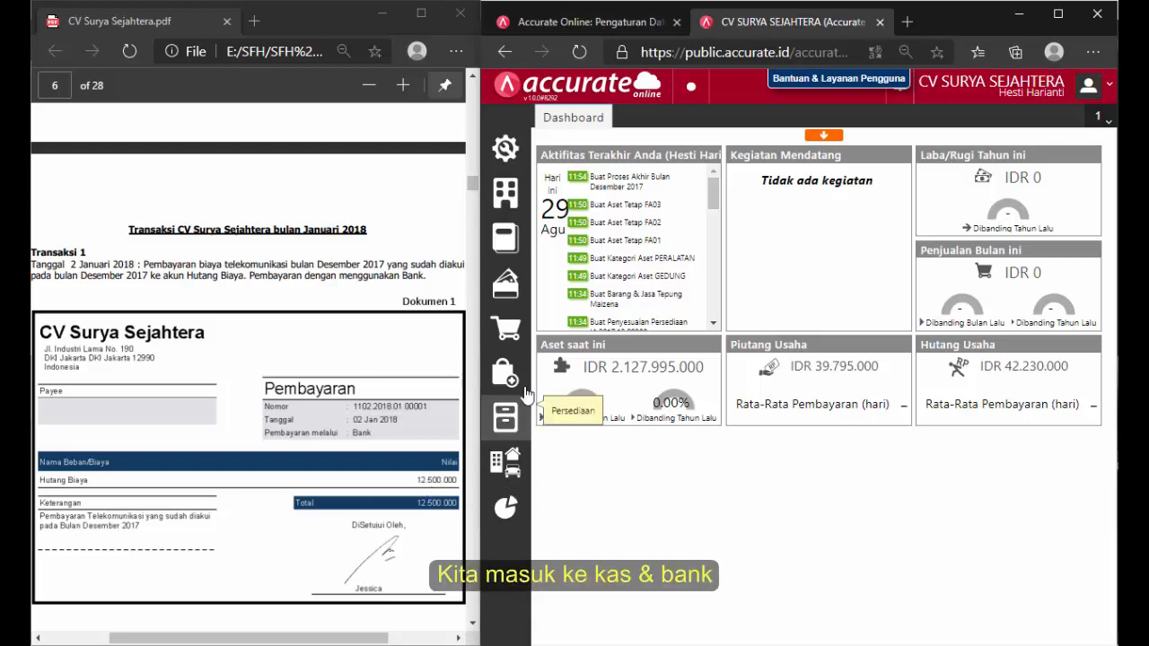
Start a new cash and bank payment record (Pembayaran) and choose Bank as its Kas/Bank account.
{"action": "left_click", "coordinate": [505, 284]}
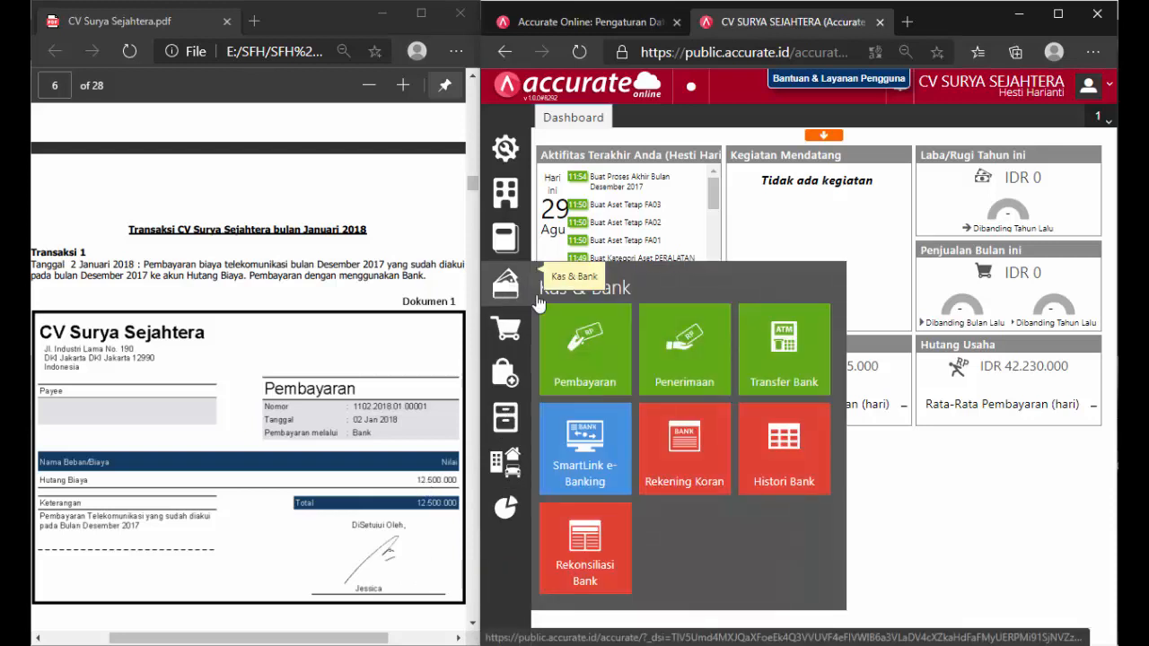
{"action": "left_click", "coordinate": [589, 356]}
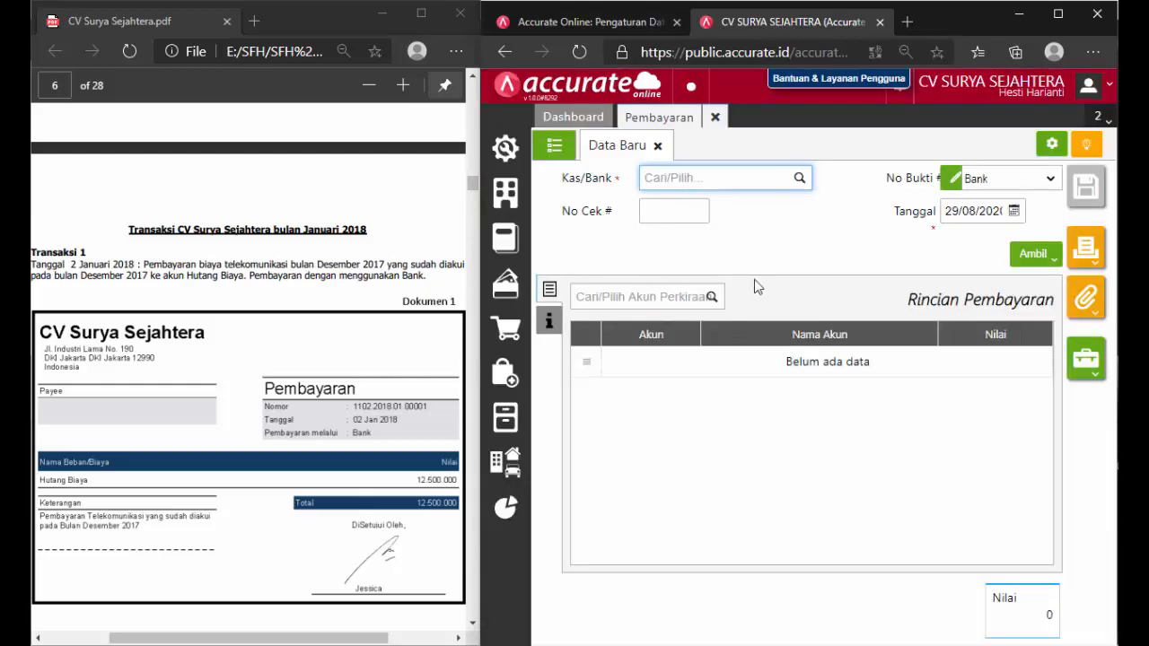
{"action": "left_click", "coordinate": [797, 178]}
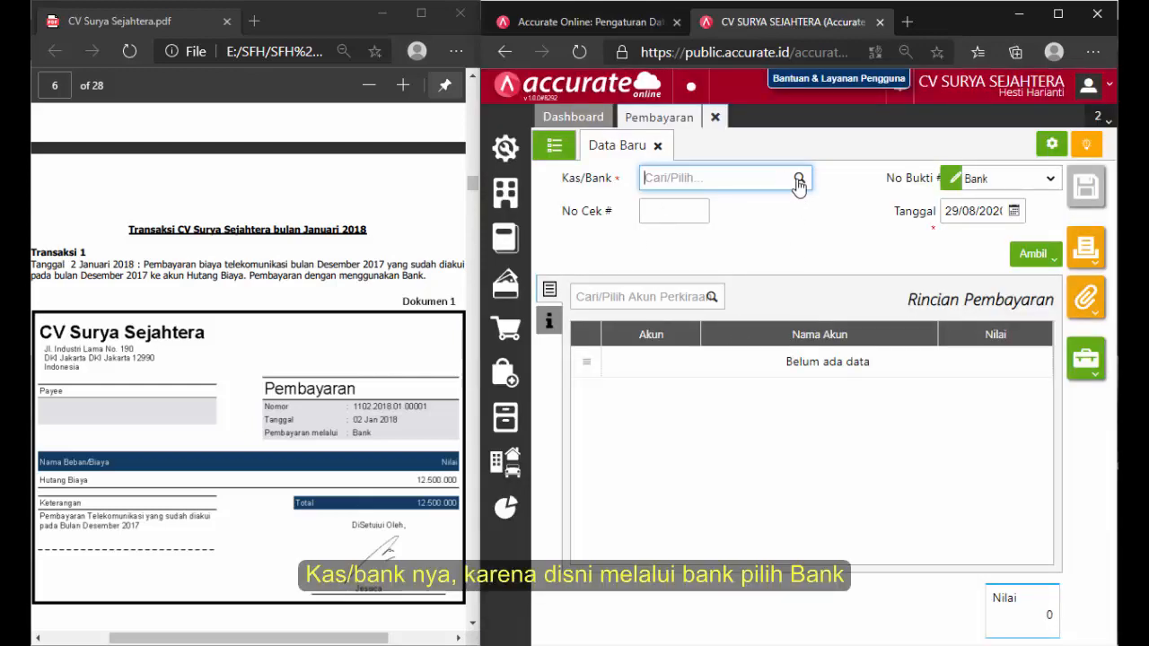
{"action": "left_click", "coordinate": [698, 245]}
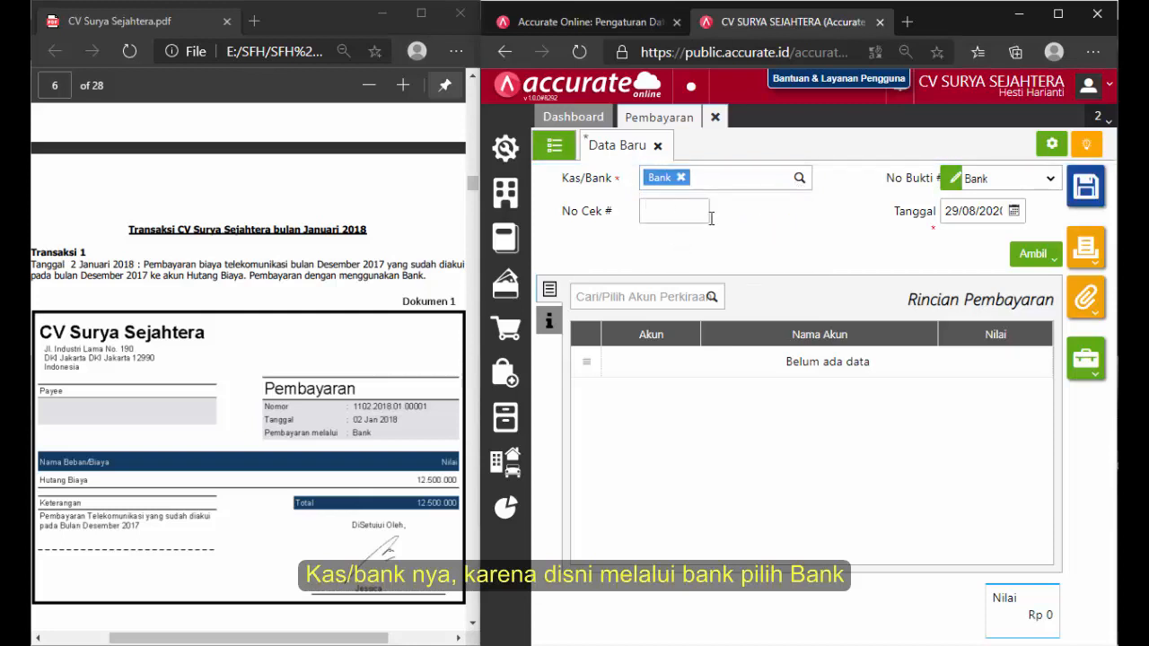
Set the payment date to 02/01/2018.
{"action": "left_click", "coordinate": [973, 213]}
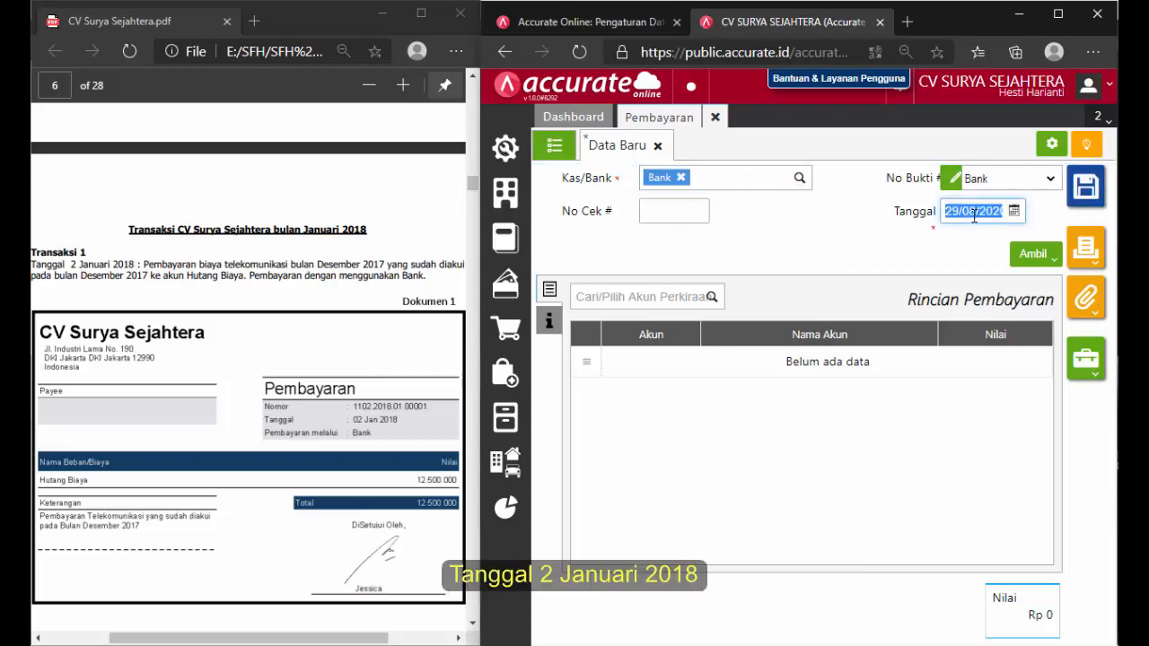
{"action": "type", "text": "0"}
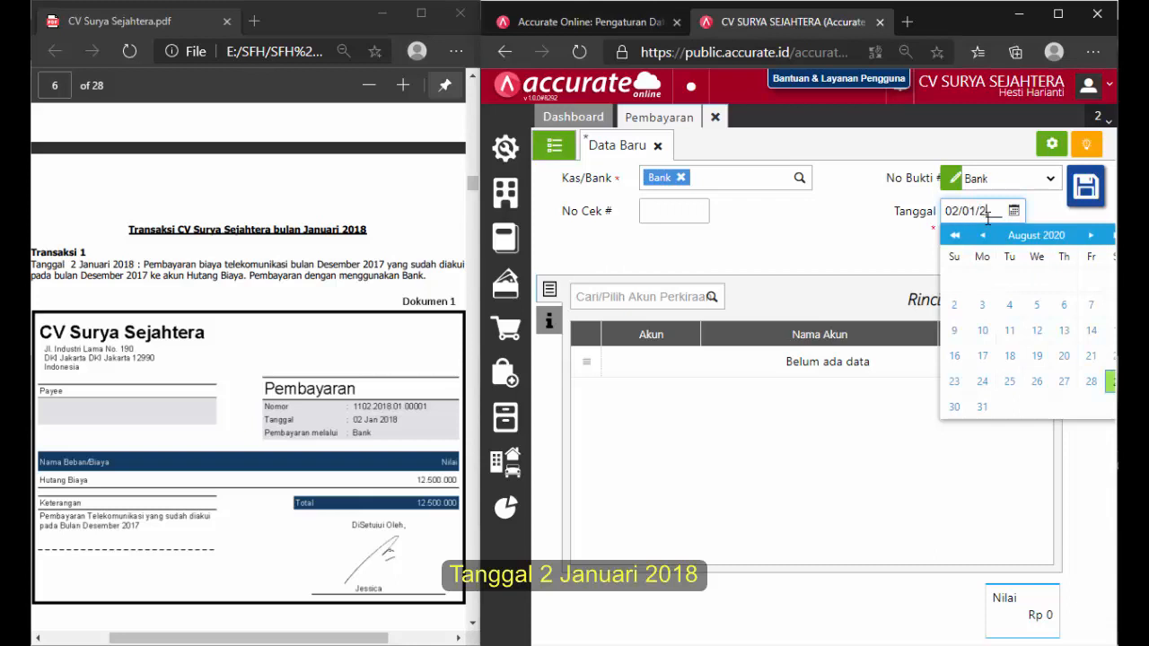
{"action": "type", "text": "2/01/2018"}
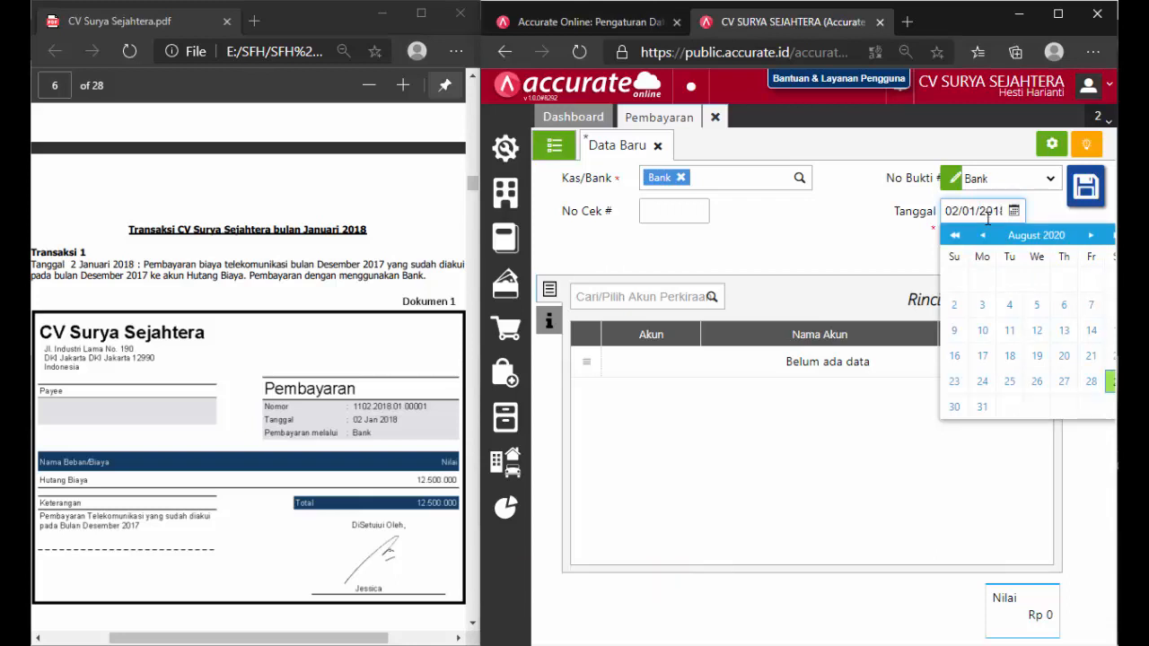
{"action": "double_click", "coordinate": [865, 232]}
{"action": "left_click", "coordinate": [836, 232]}
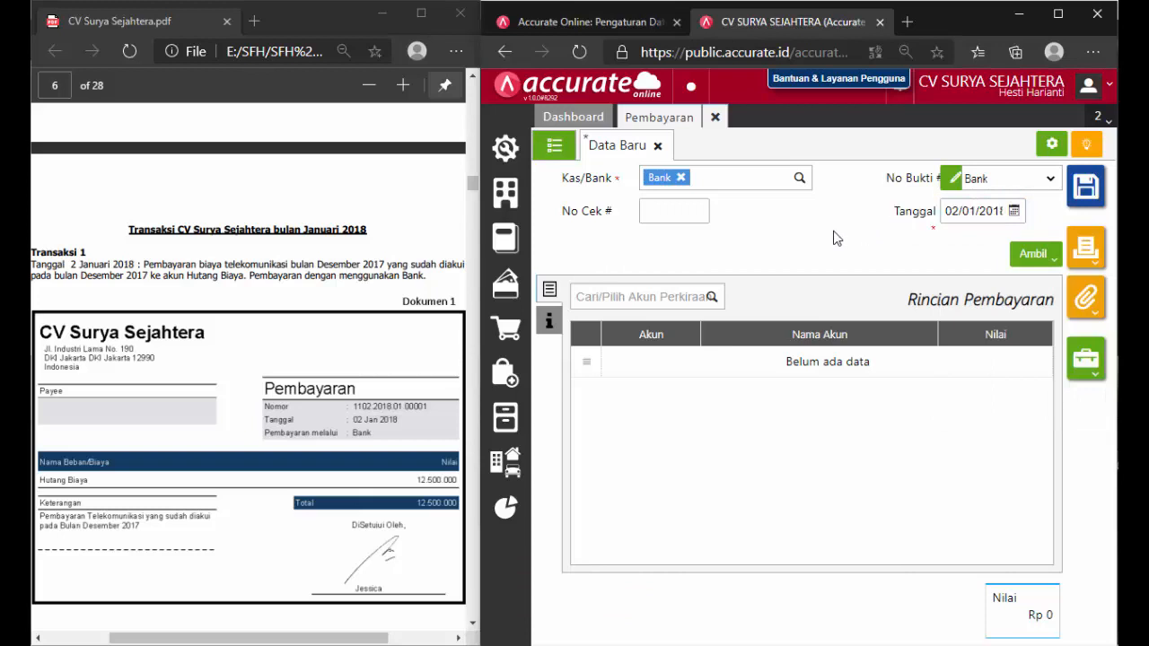
Add a payment detail line for the Hutang Biaya account with a value of Rp 12.500.000.
{"action": "left_click", "coordinate": [652, 297]}
{"action": "type", "text": "HUTA"}
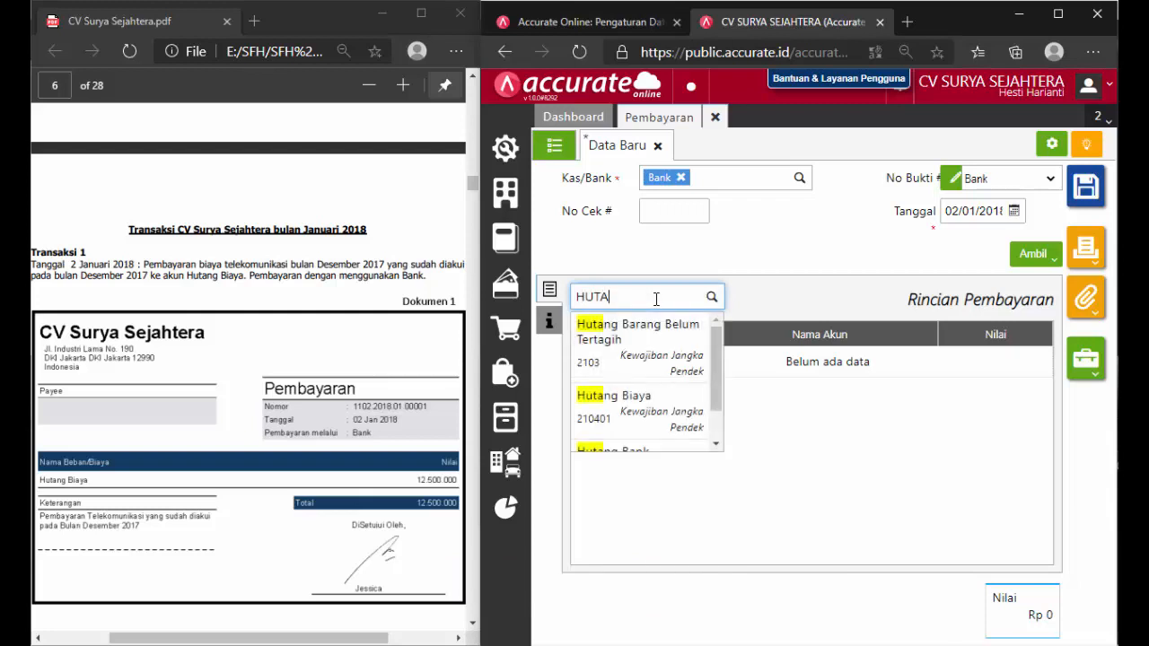
{"action": "left_click", "coordinate": [635, 406]}
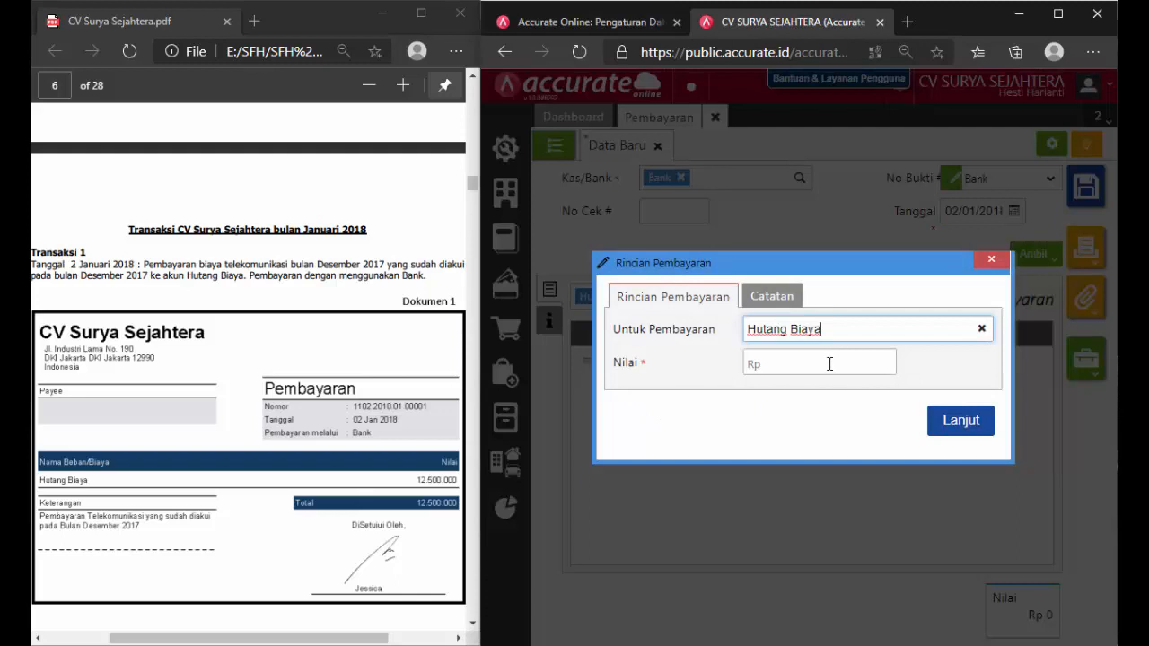
{"action": "left_click", "coordinate": [829, 364]}
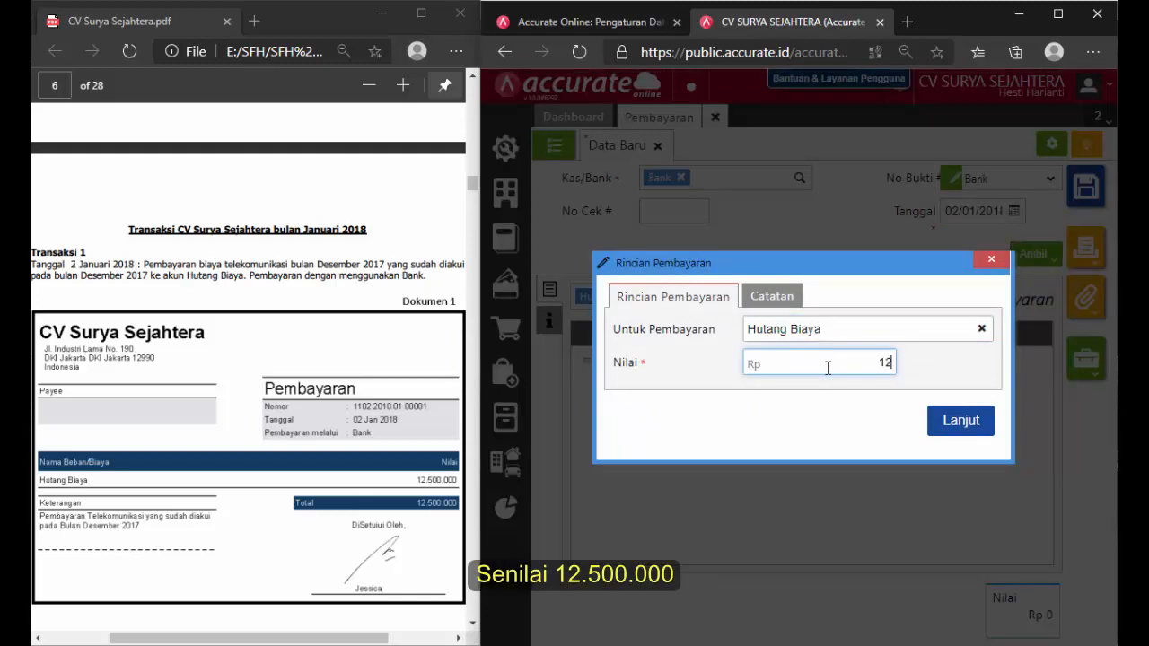
{"action": "type", "text": "12.500.000"}
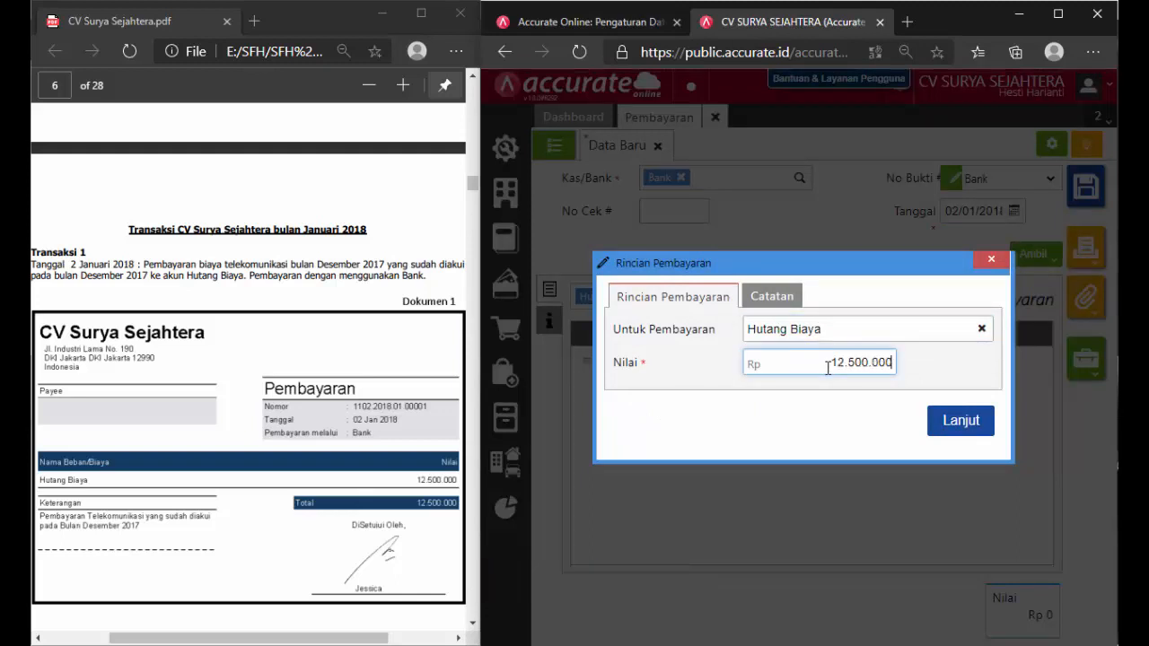
{"action": "left_click", "coordinate": [956, 420]}
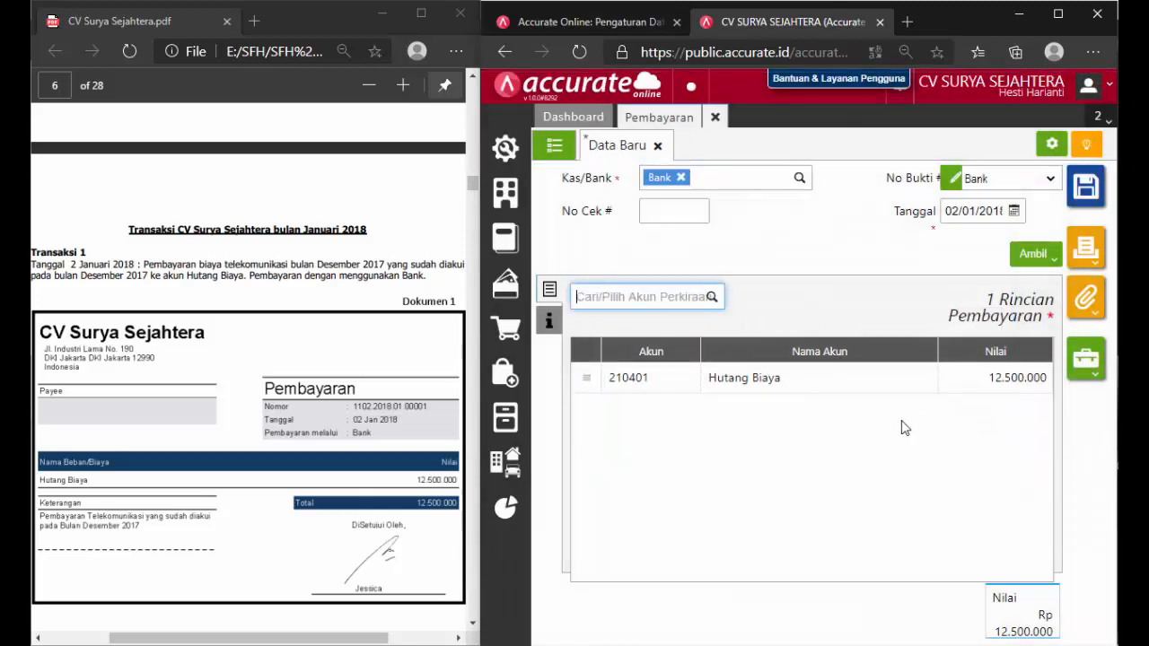
Save the Hutang Biaya payment and close the payment form.
{"action": "left_click", "coordinate": [837, 452]}
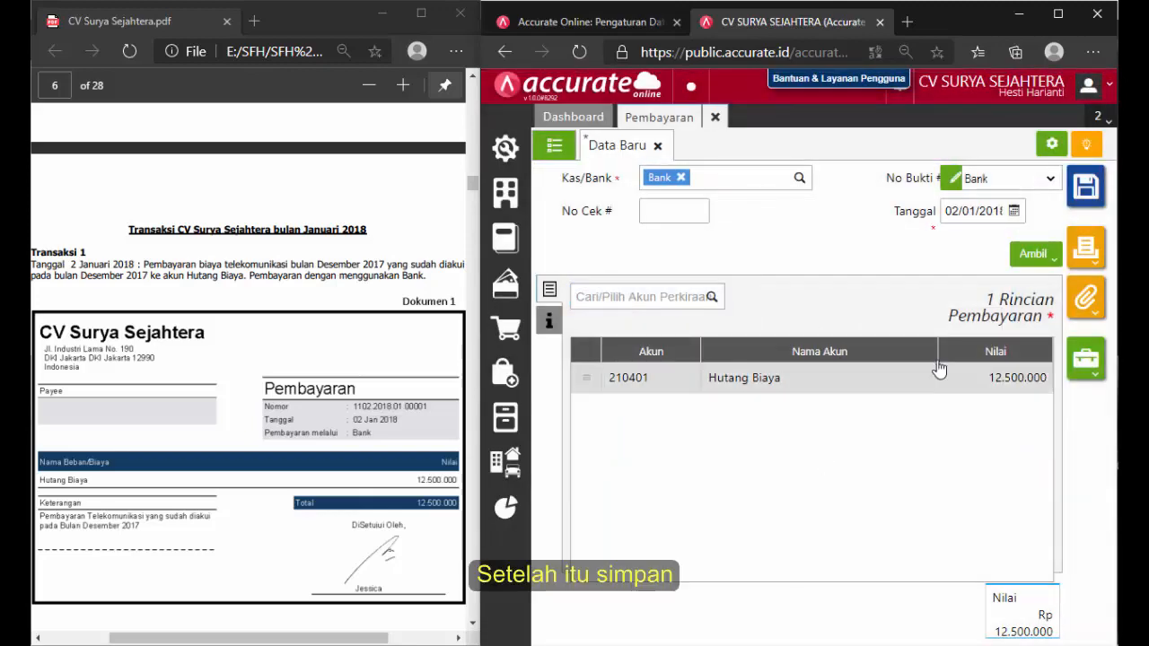
{"action": "left_click", "coordinate": [1087, 189]}
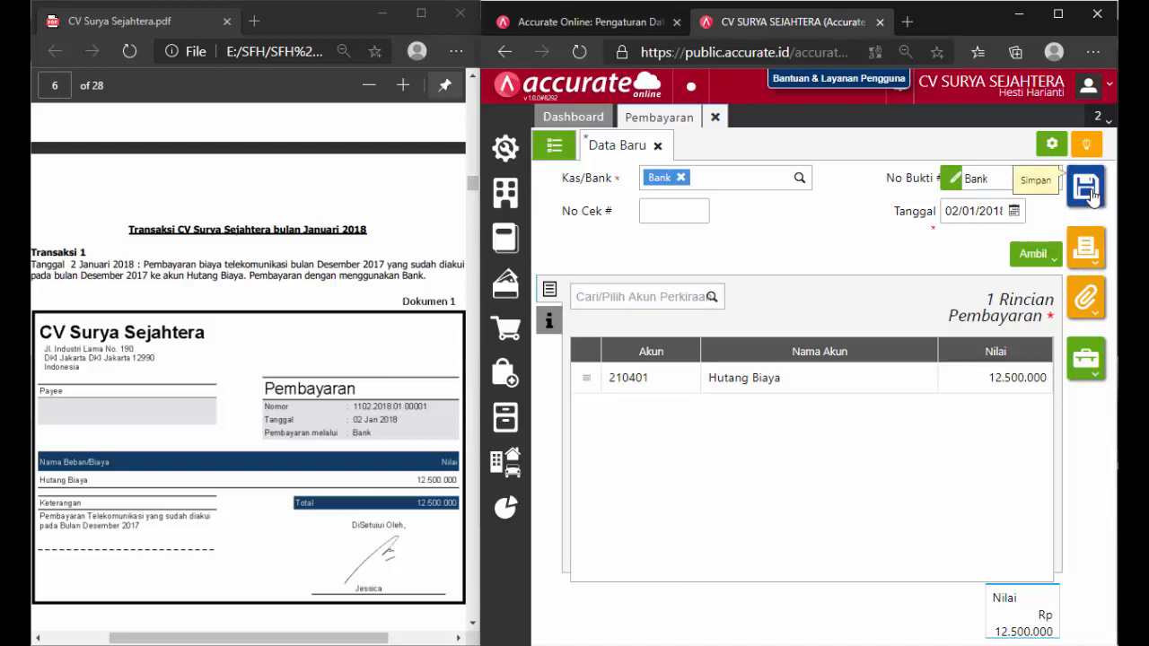
{"action": "left_click", "coordinate": [715, 118]}
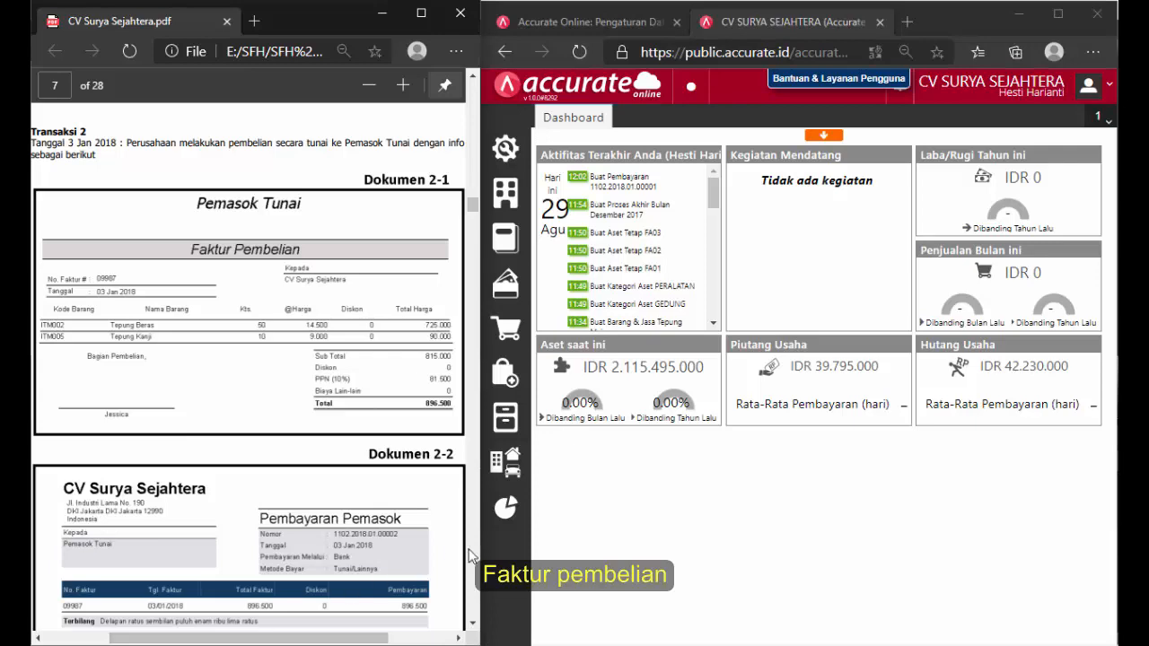
Start a new purchase invoice (Faktur Pembelian) with Pemasok Tunai as the supplier.
{"action": "left_click", "coordinate": [504, 370]}
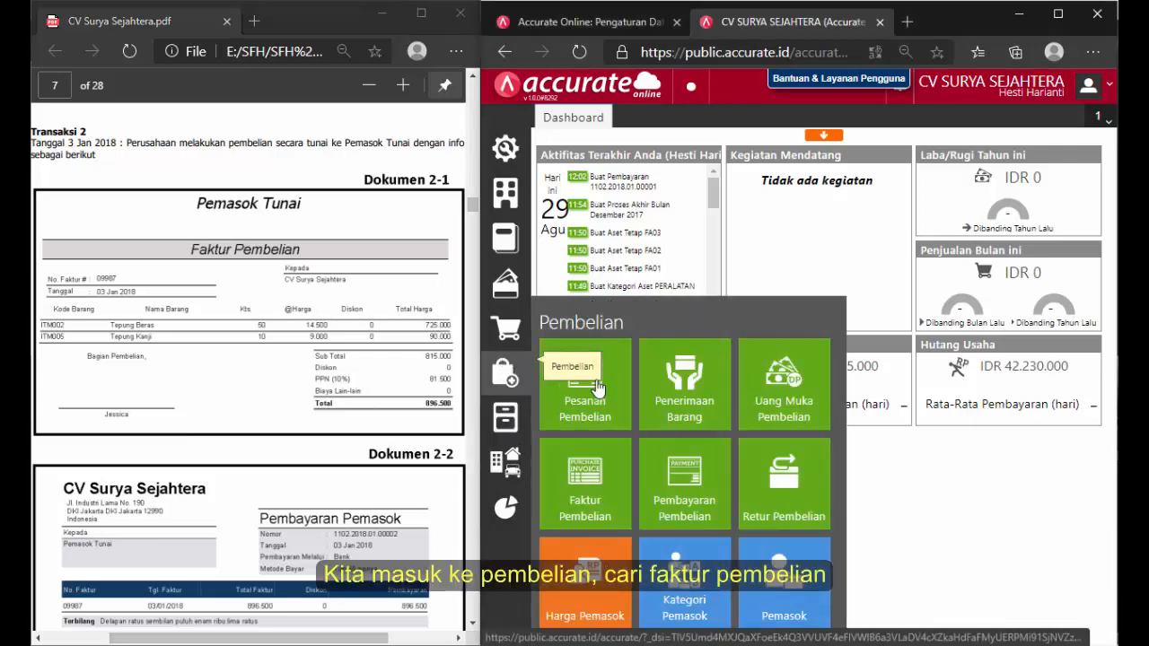
{"action": "left_click", "coordinate": [602, 495]}
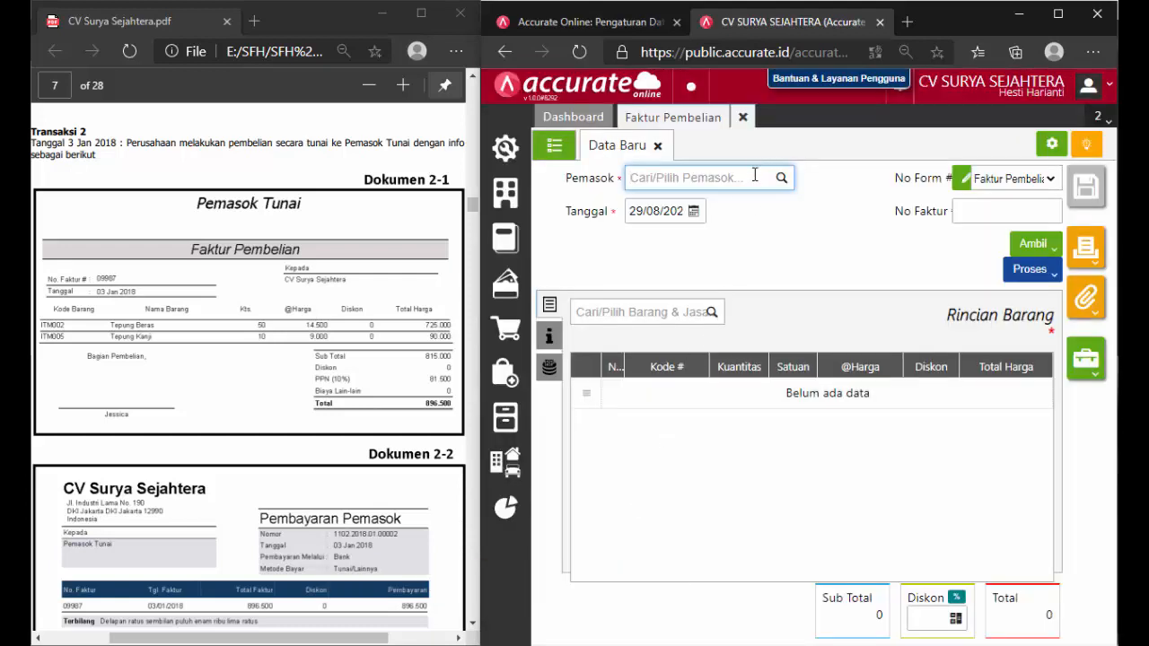
{"action": "type", "text": "PE"}
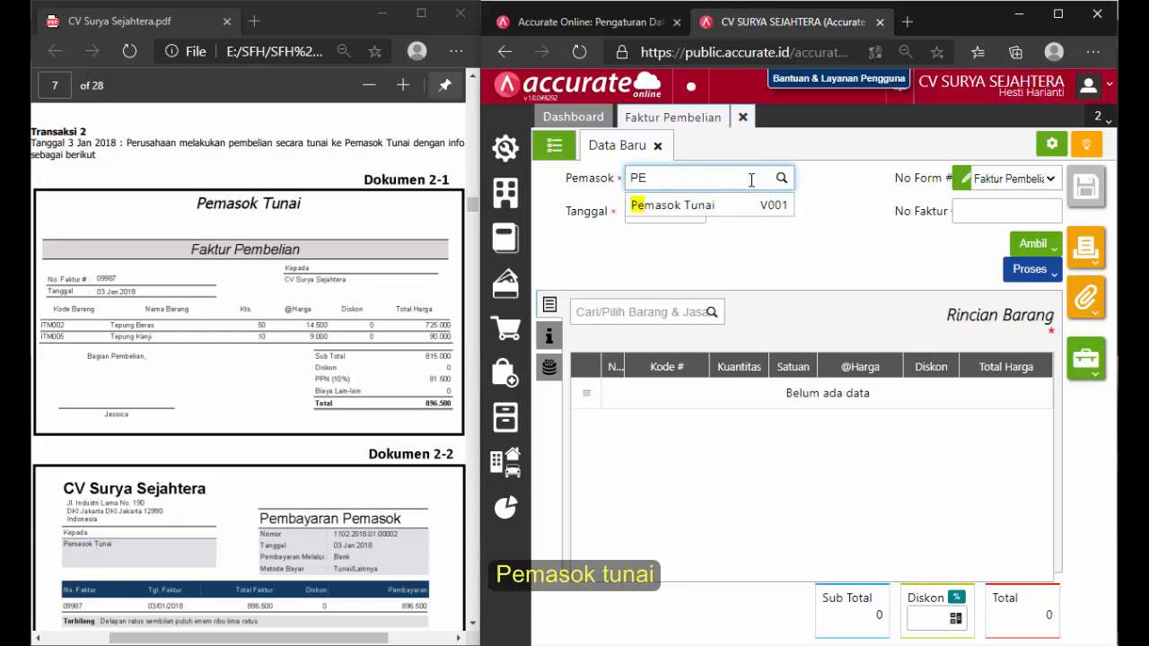
{"action": "left_click", "coordinate": [738, 212]}
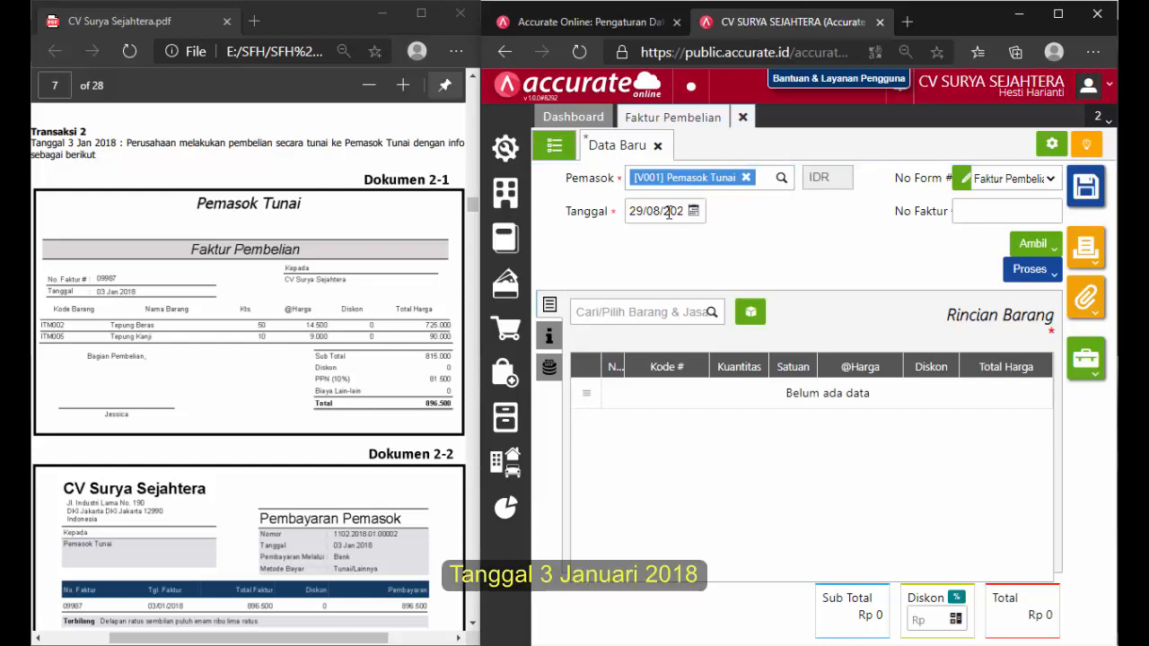
Set the purchase invoice's date to 03/01/2018 and its invoice number (No Faktur) to 09987.
{"action": "left_click", "coordinate": [669, 211]}
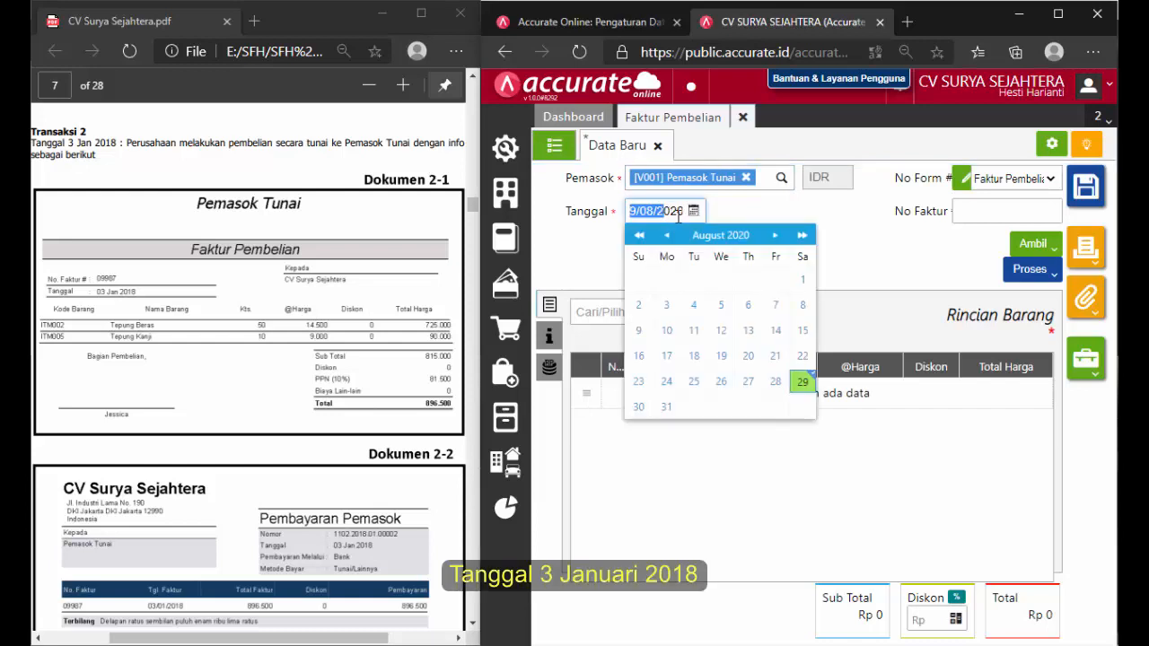
{"action": "left_click", "coordinate": [676, 212]}
{"action": "left_click_drag", "start_coordinate": [680, 214], "coordinate": [605, 225]}
{"action": "key", "text": "BackSpace"}
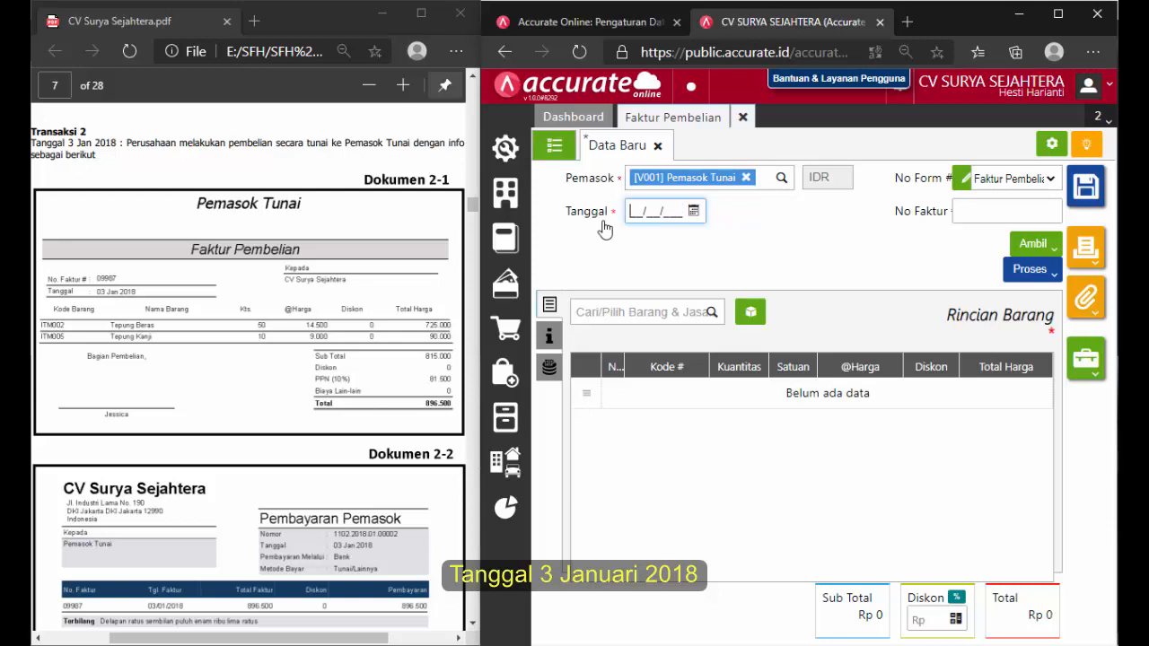
{"action": "type", "text": "03/01/201"}
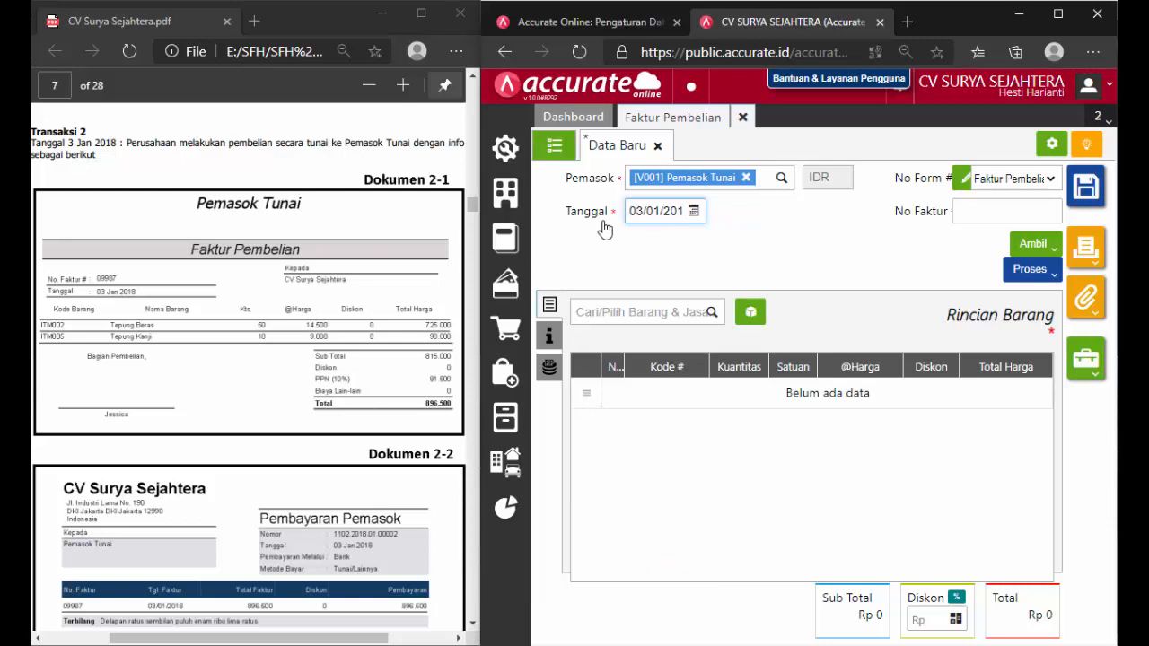
{"action": "left_click", "coordinate": [984, 212]}
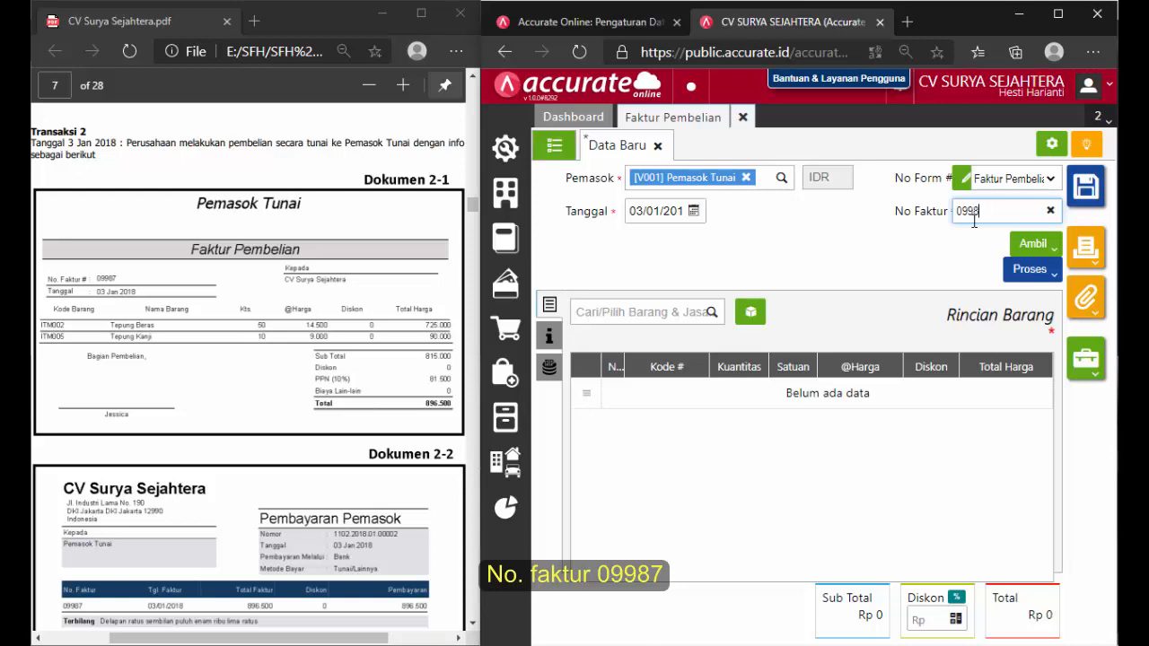
{"action": "left_click", "coordinate": [831, 258]}
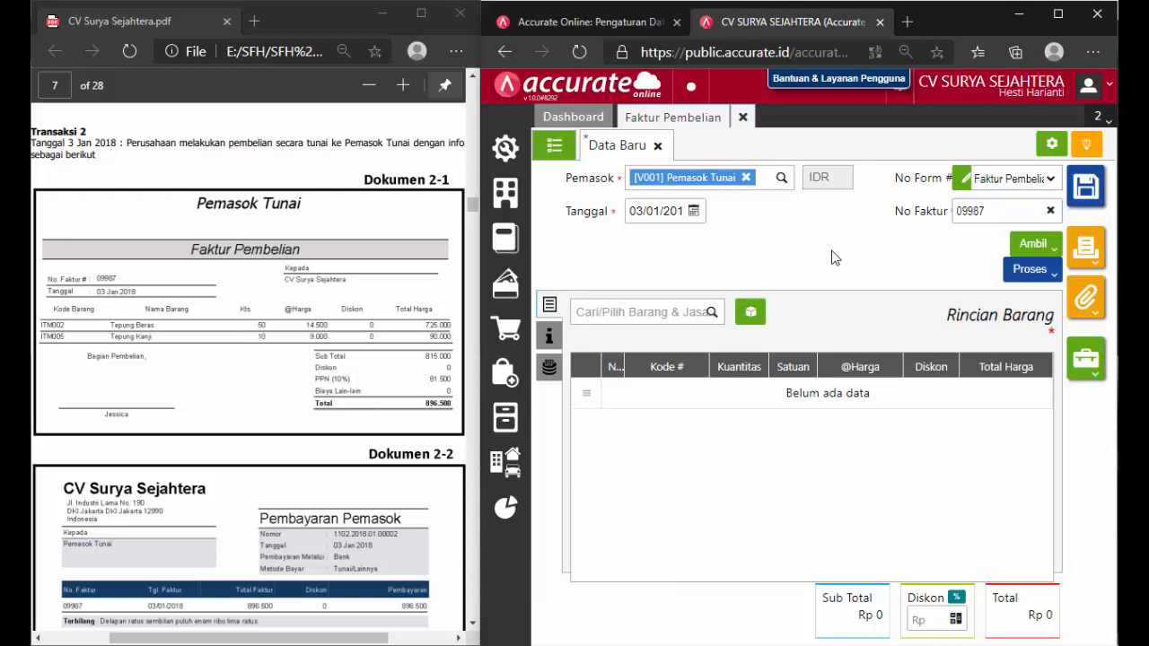
Add item ITM002 Tepung Beras to the purchase invoice with quantity 50 and unit price Rp 14.500.
{"action": "left_click", "coordinate": [676, 312]}
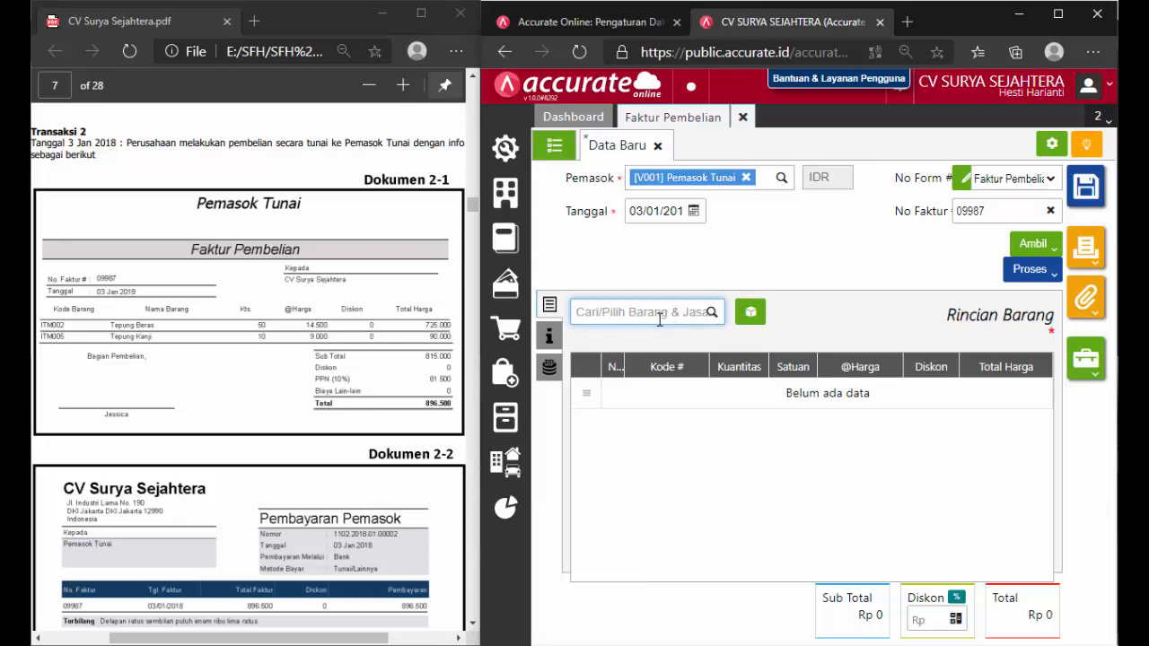
{"action": "type", "text": "002"}
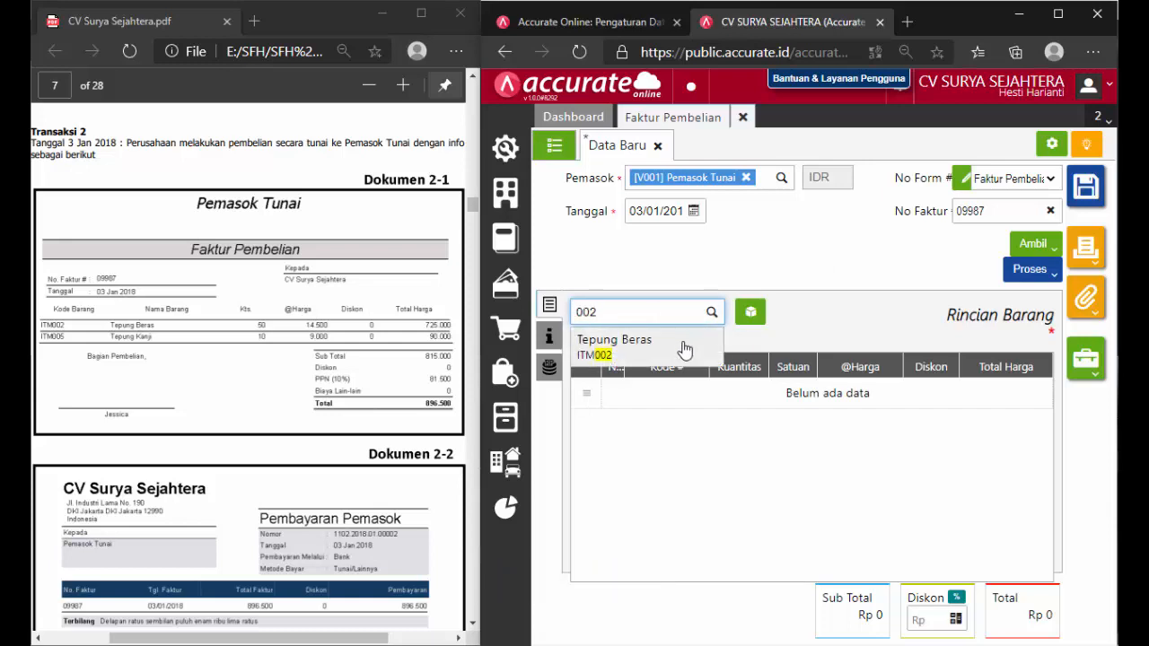
{"action": "left_click", "coordinate": [678, 341]}
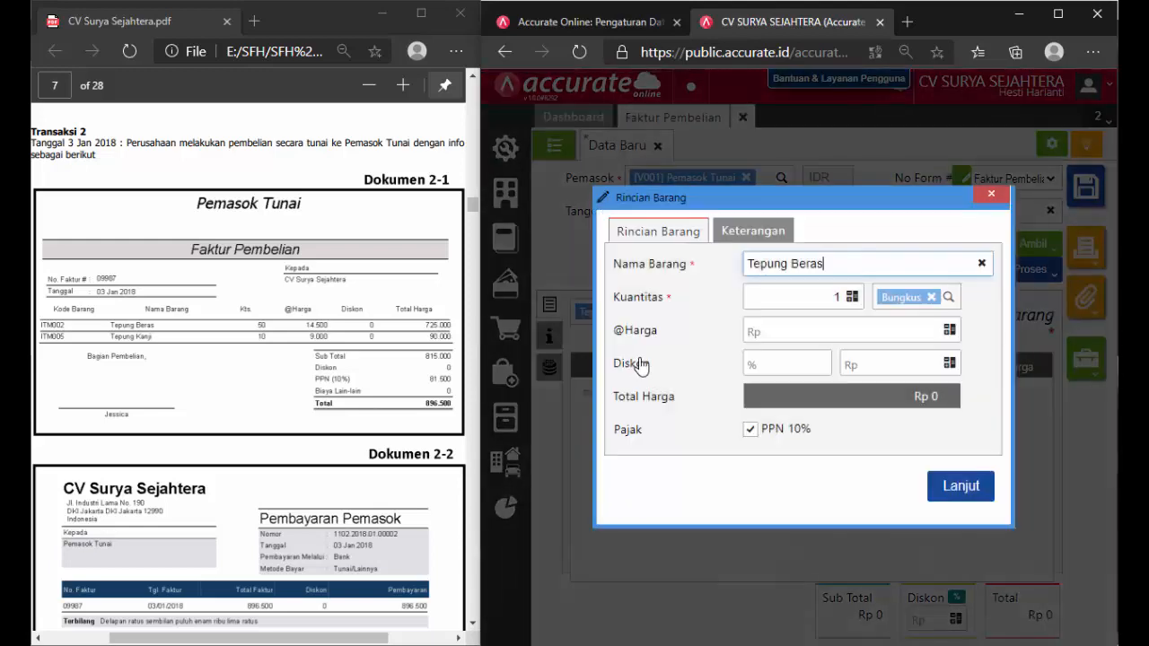
{"action": "left_click", "coordinate": [814, 303]}
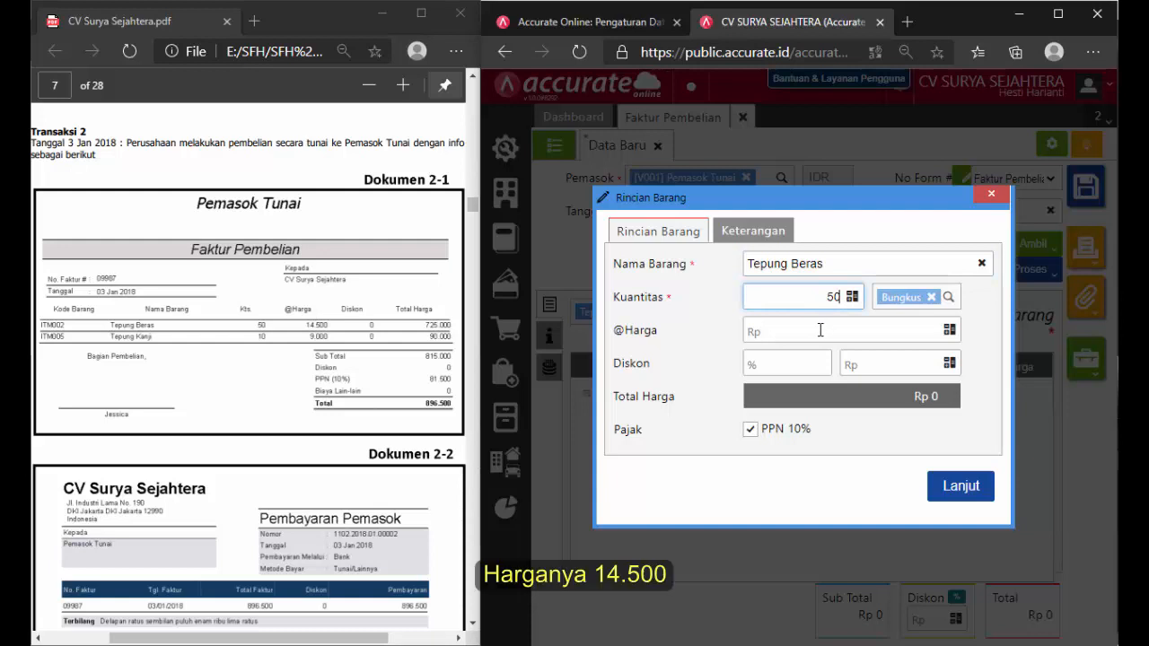
{"action": "left_click", "coordinate": [817, 333]}
{"action": "type", "text": "14.500"}
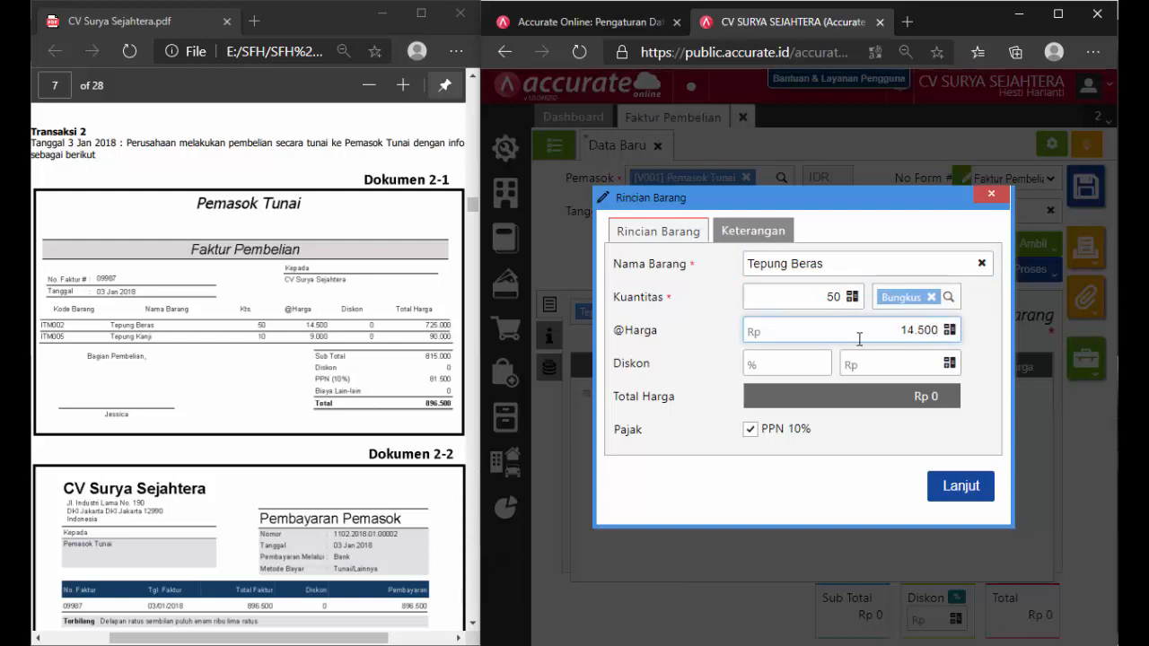
{"action": "left_click", "coordinate": [849, 420]}
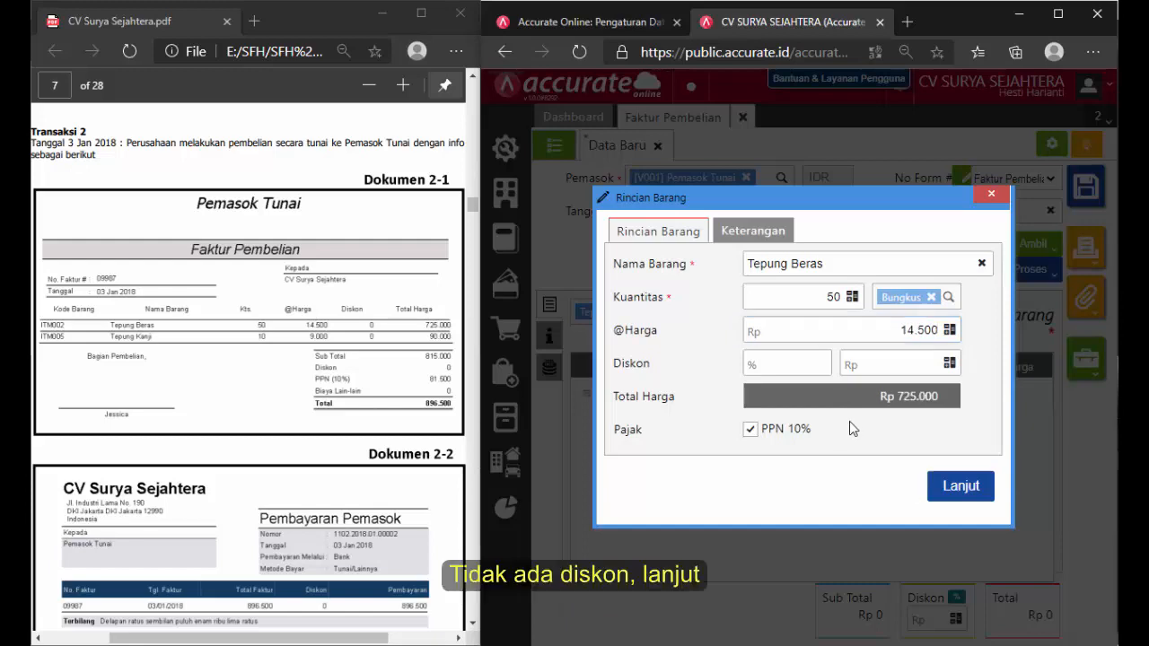
{"action": "left_click", "coordinate": [936, 485]}
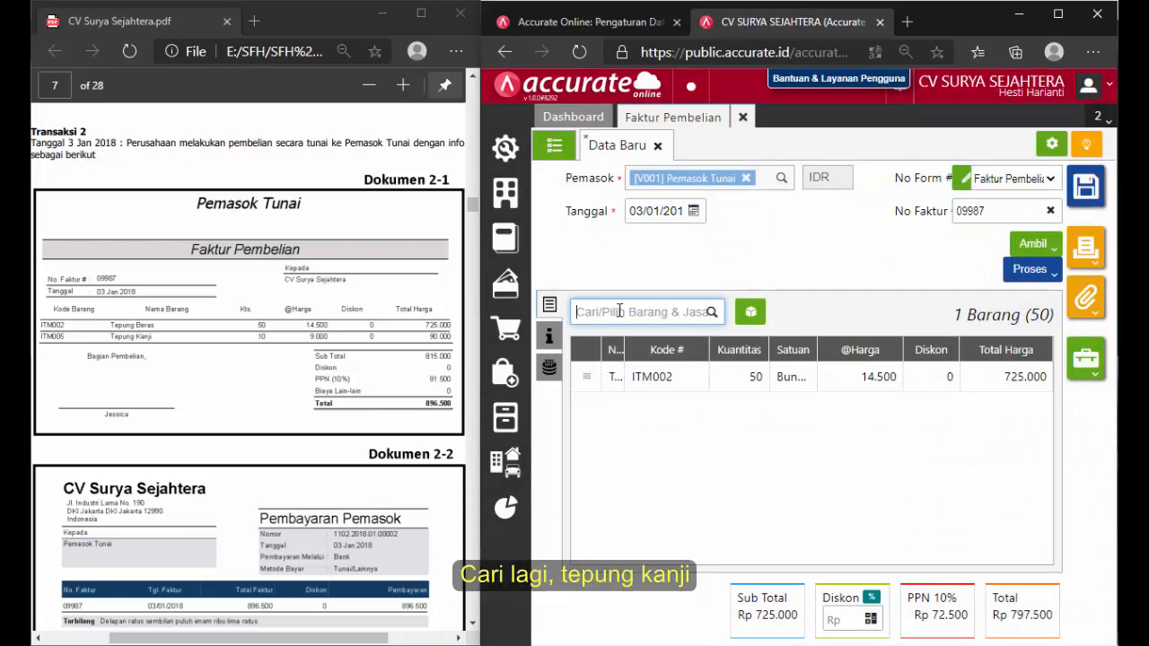
Add item ITM005 Tepung Kanji to the purchase invoice with quantity 10 and unit price Rp 9.000.
{"action": "type", "text": "05"}
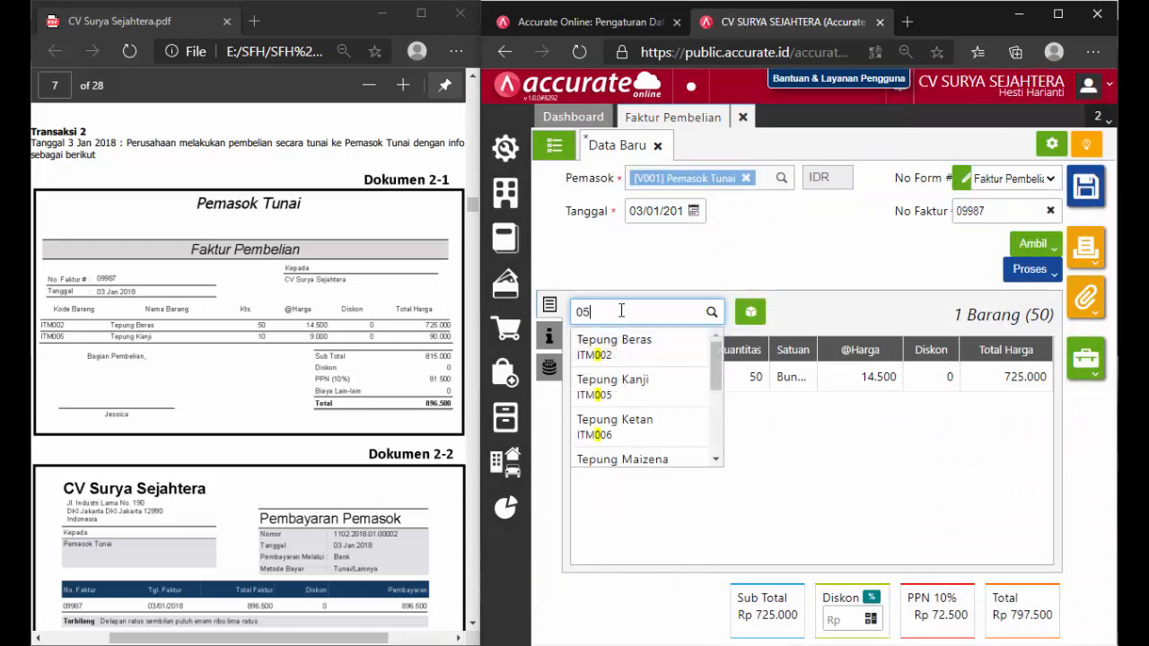
{"action": "left_click", "coordinate": [613, 357]}
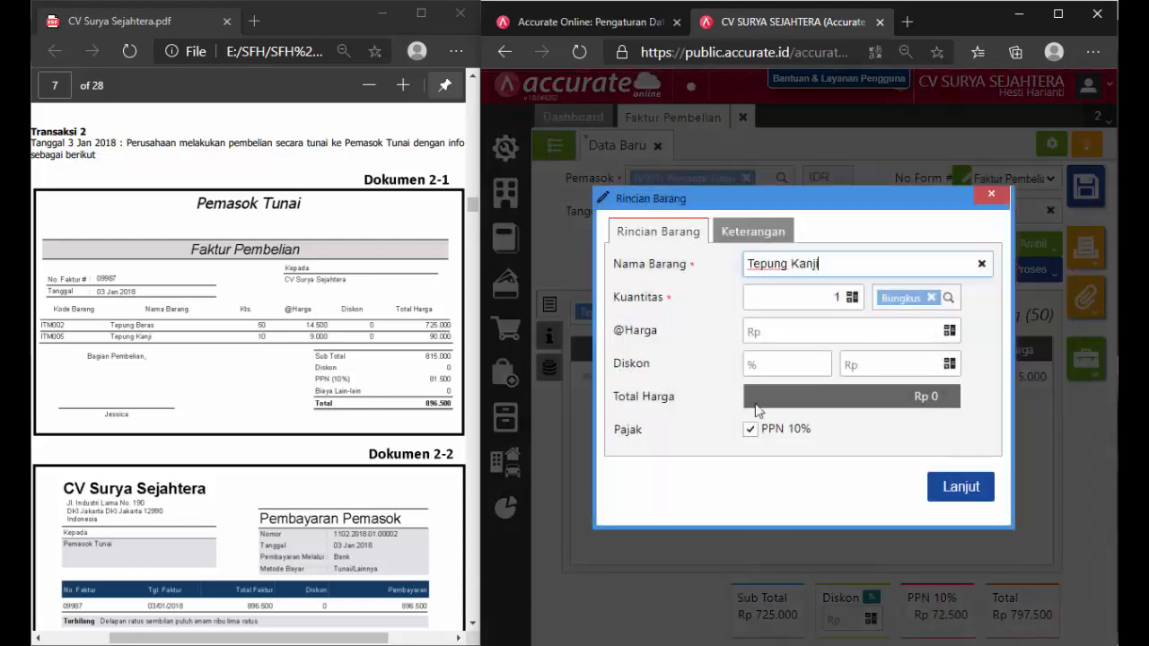
{"action": "left_click", "coordinate": [789, 301]}
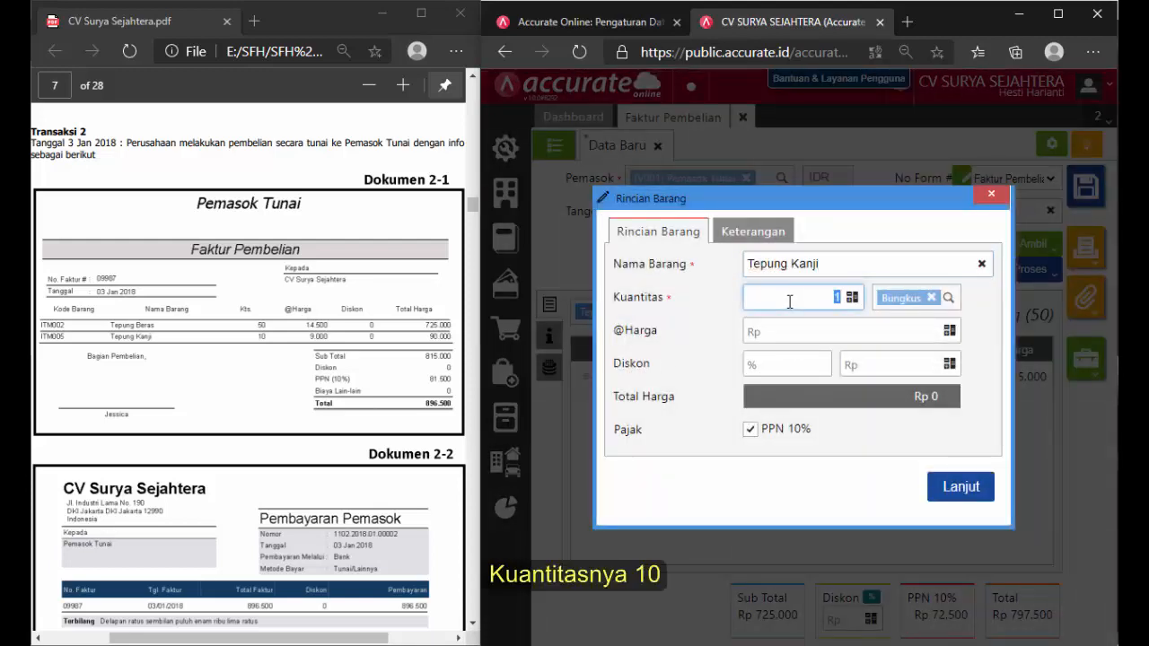
{"action": "left_click", "coordinate": [879, 324]}
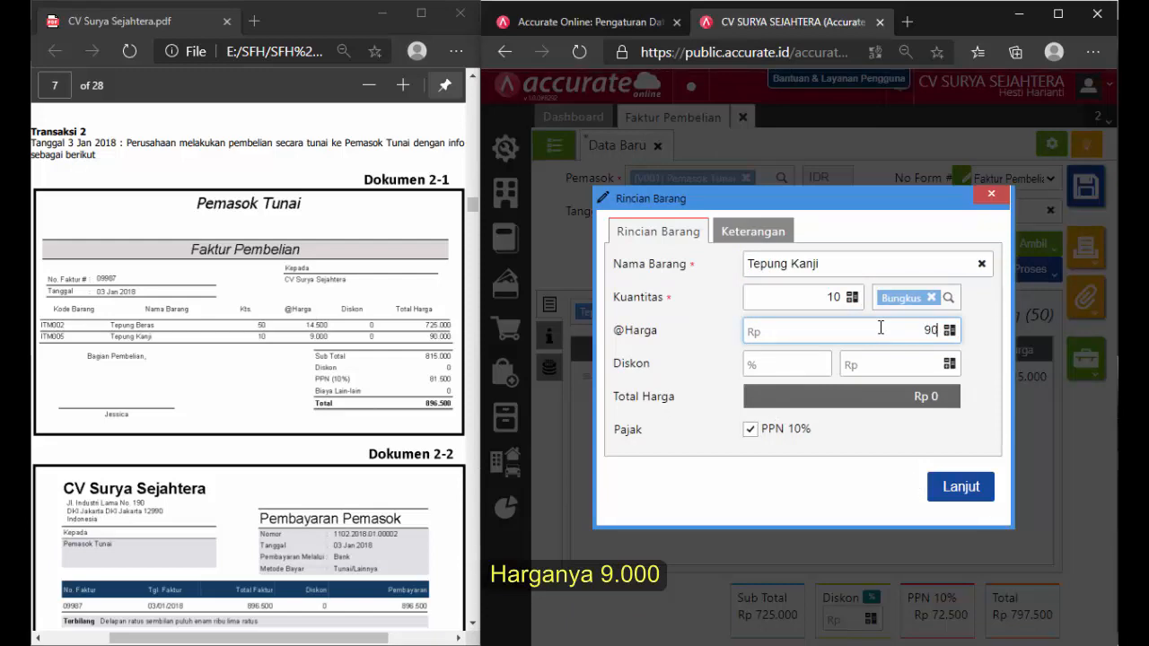
{"action": "type", "text": "9000"}
{"action": "left_click", "coordinate": [871, 442]}
{"action": "left_click", "coordinate": [948, 495]}
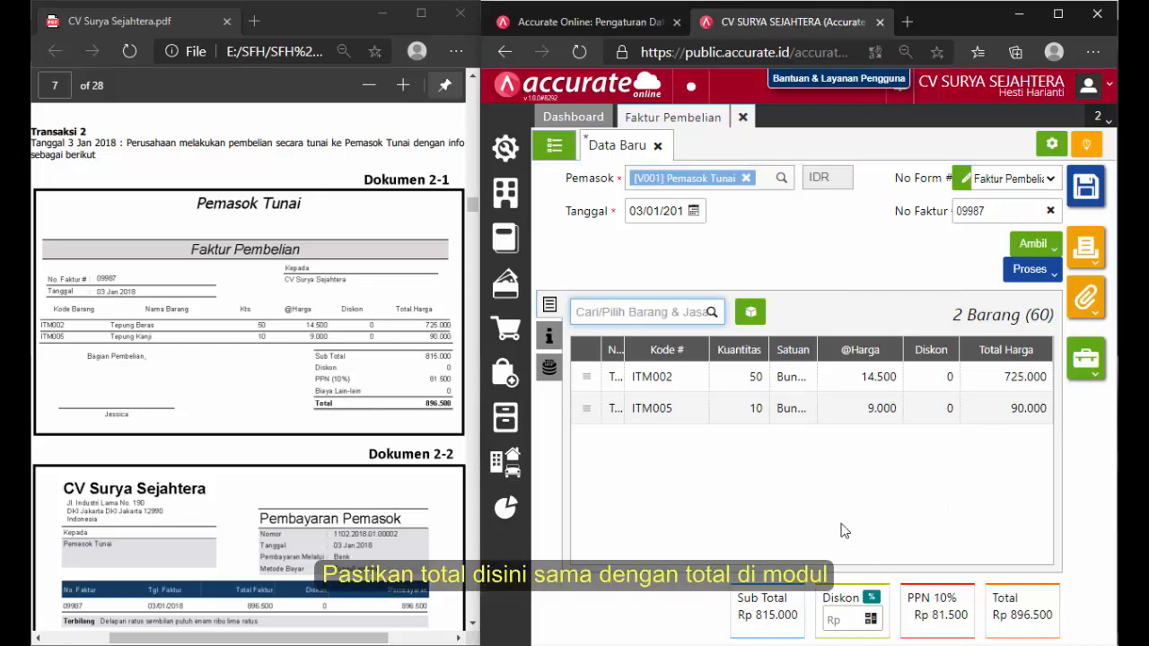
Set the purchase invoice's delivery date (Tgl Pengiriman) to 03/01/2018 and check its tax details and other costs.
{"action": "left_click", "coordinate": [554, 339]}
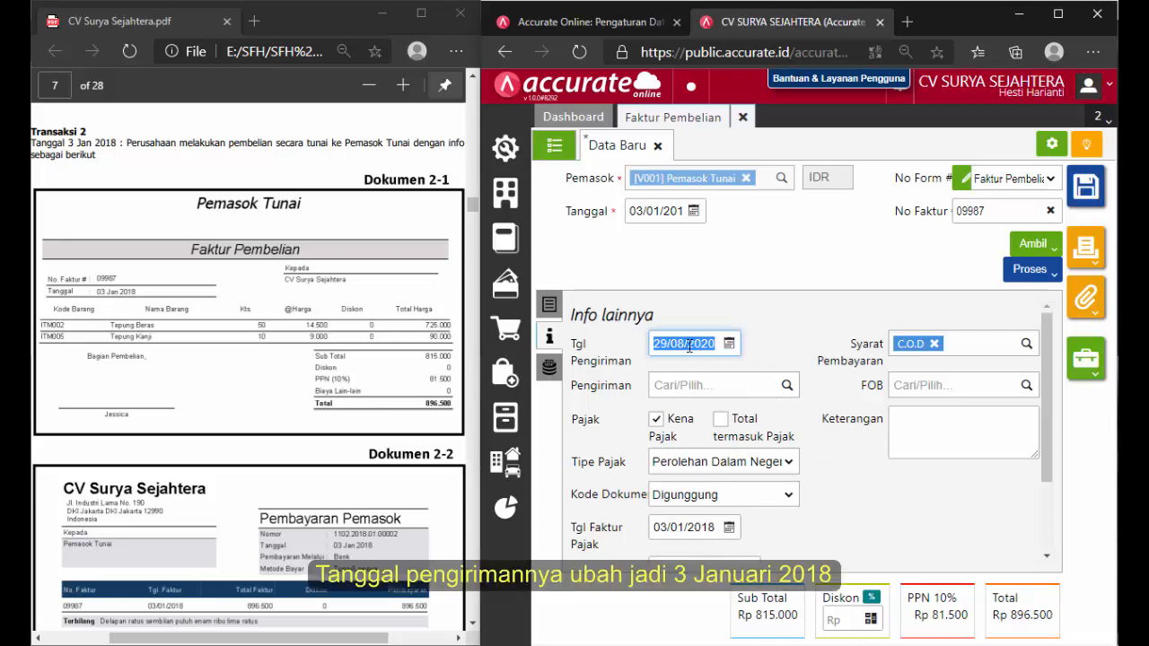
{"action": "type", "text": "03/01/20"}
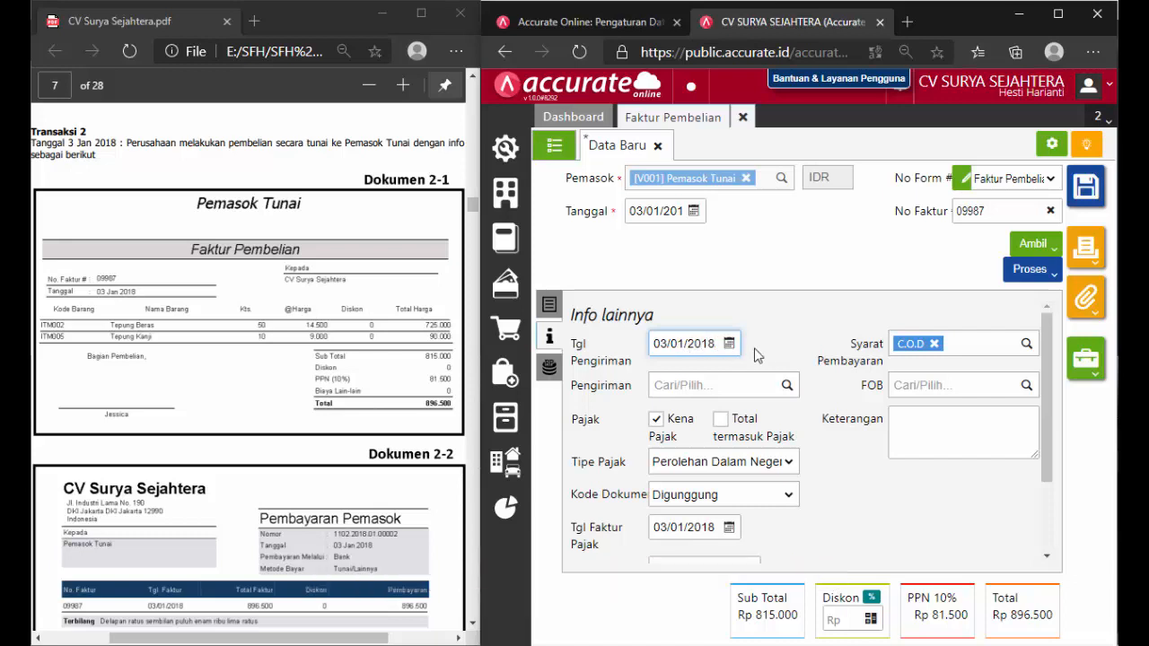
{"action": "left_click", "coordinate": [791, 337]}
{"action": "left_click_drag", "start_coordinate": [1048, 359], "coordinate": [1041, 415]}
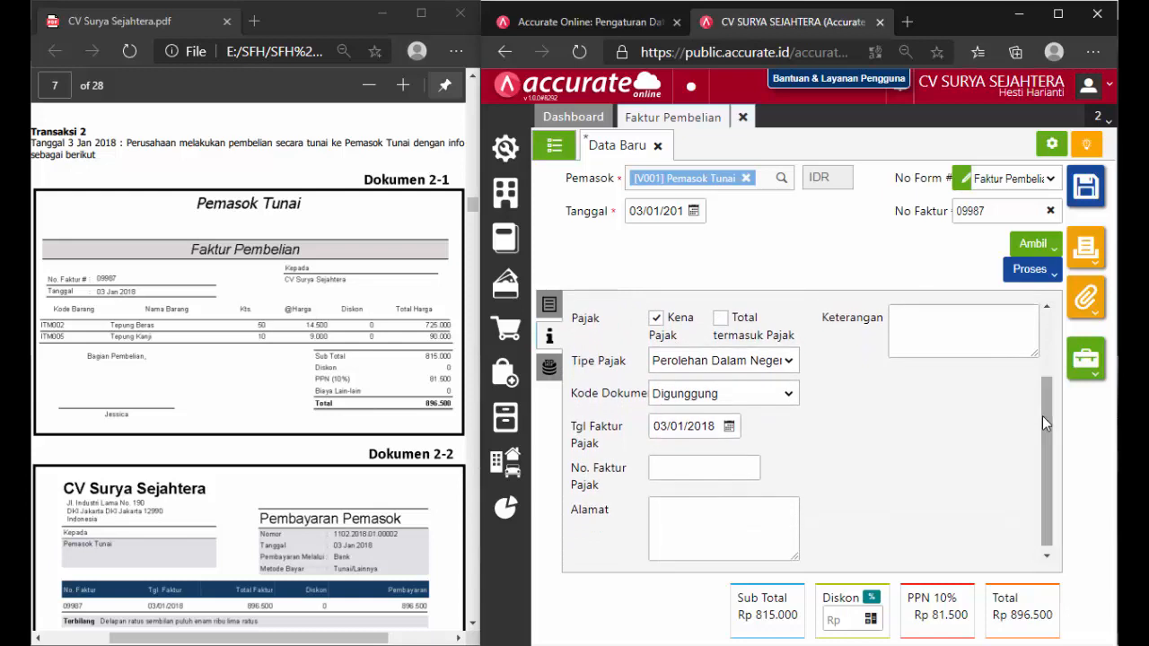
{"action": "left_click", "coordinate": [549, 370]}
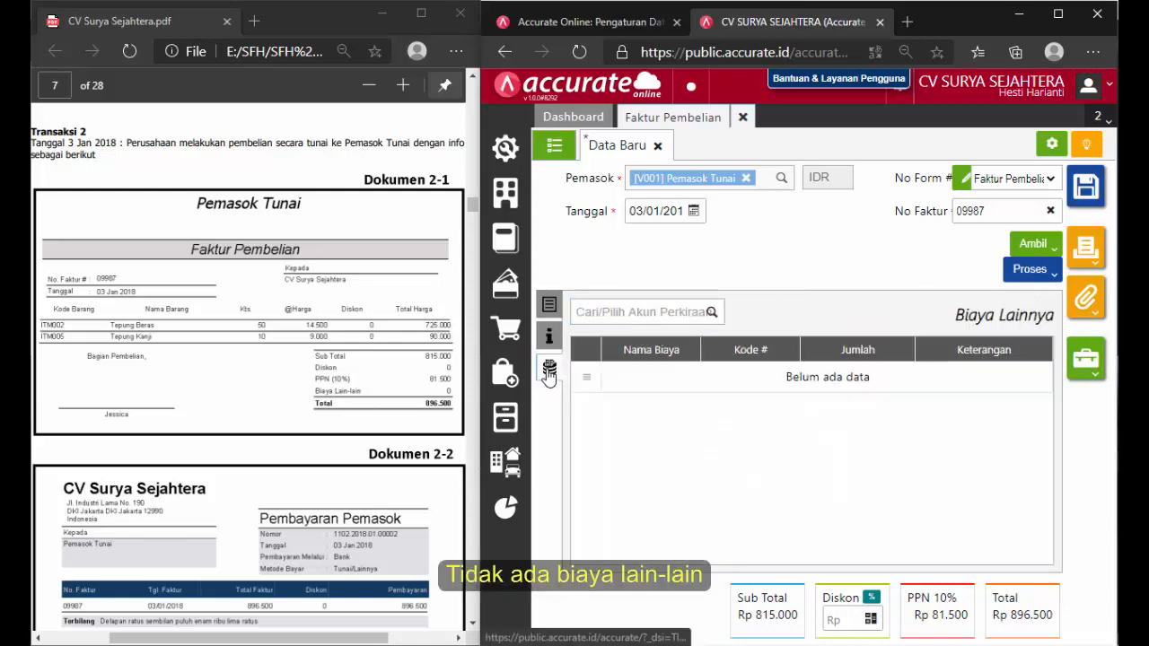
{"action": "left_click", "coordinate": [548, 305]}
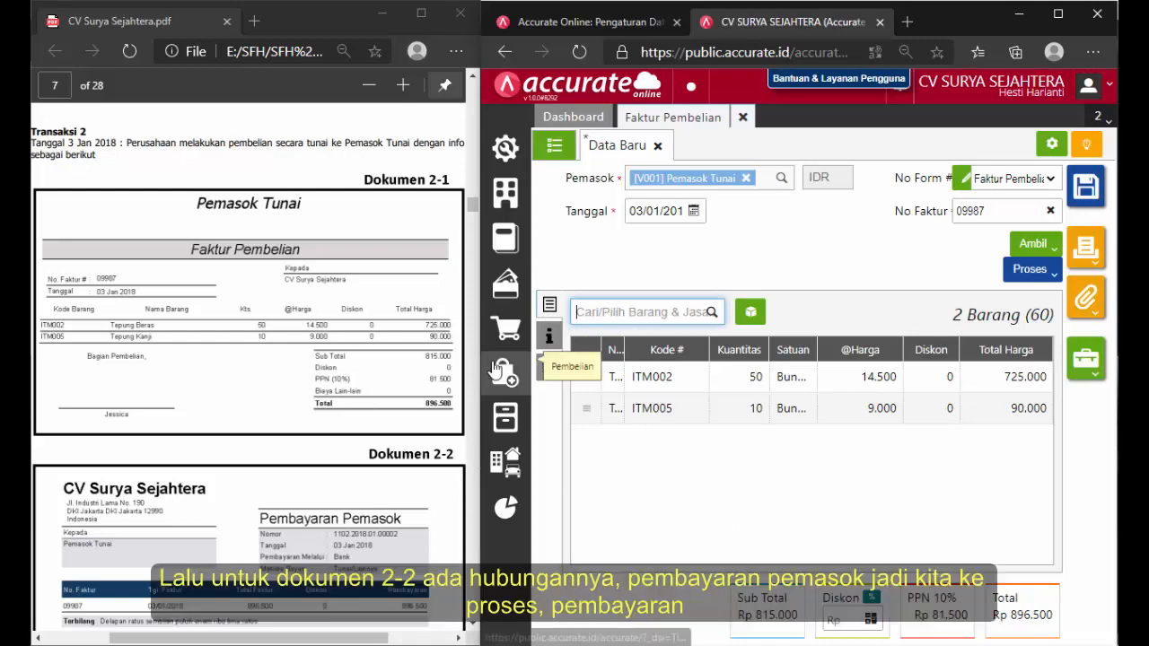
Process the Pemasok Tunai purchase invoice into a supplier payment (Pembayaran) as called for by Dokumen 2-2.
{"action": "scroll", "coordinate": [473, 210], "scroll_direction": "down", "scroll_amount": 3}
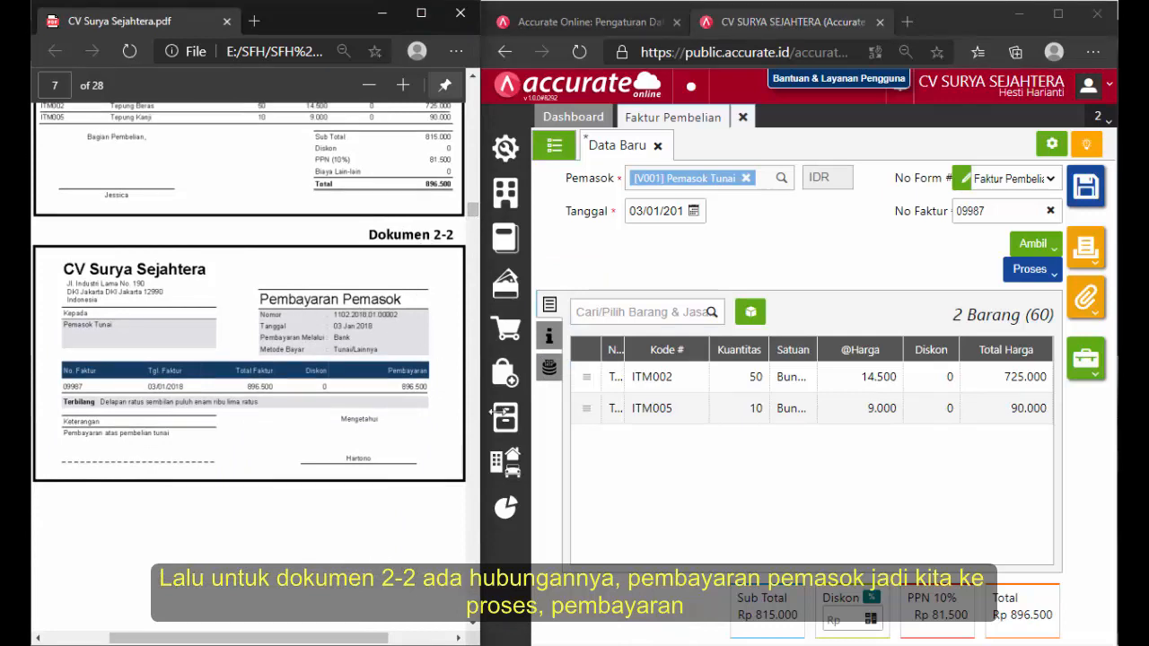
{"action": "left_click", "coordinate": [1039, 283]}
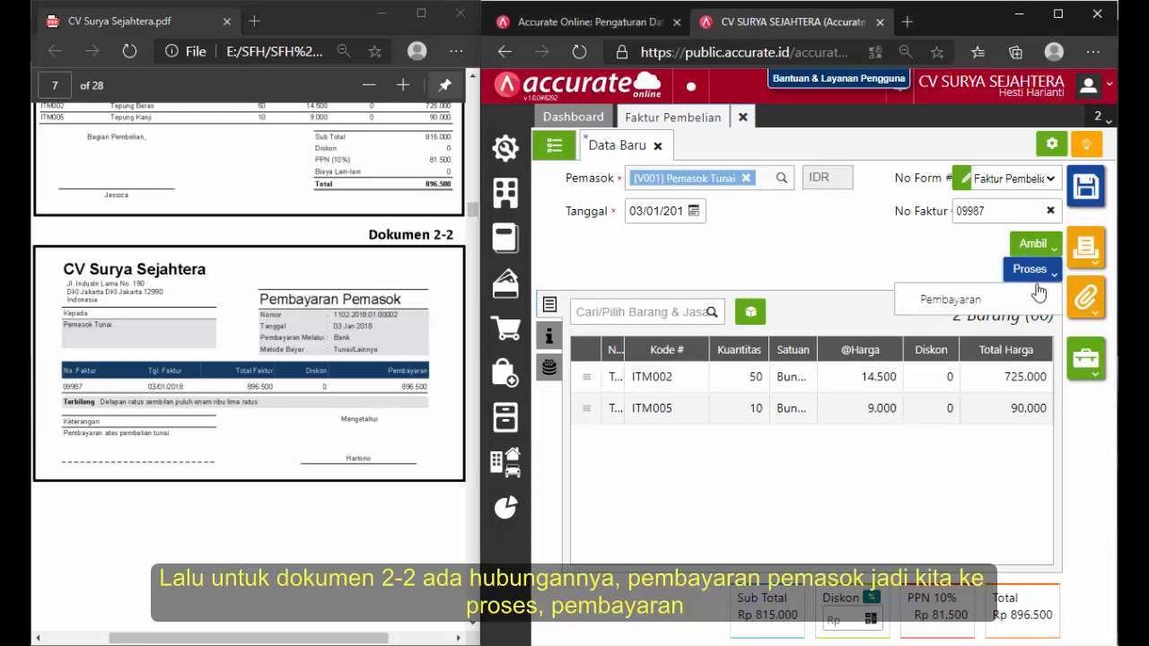
{"action": "left_click", "coordinate": [1021, 308]}
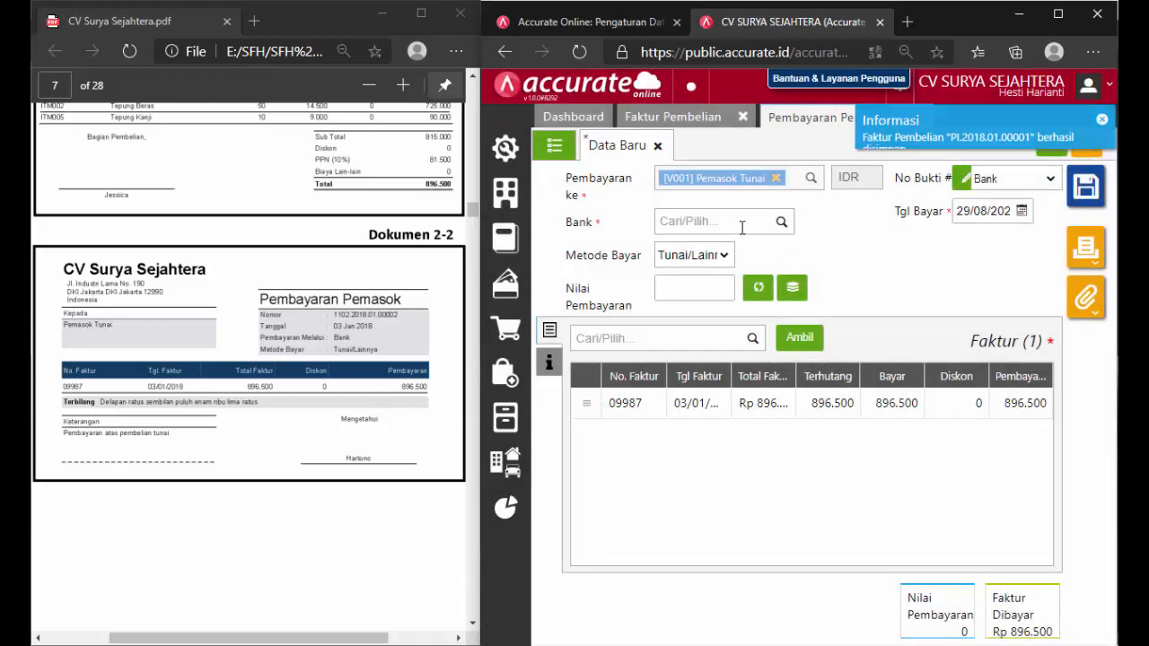
Choose Bank as the supplier payment's bank account and set the payment date (Tgl Bayar) to 03/01/2018.
{"action": "left_click", "coordinate": [742, 223]}
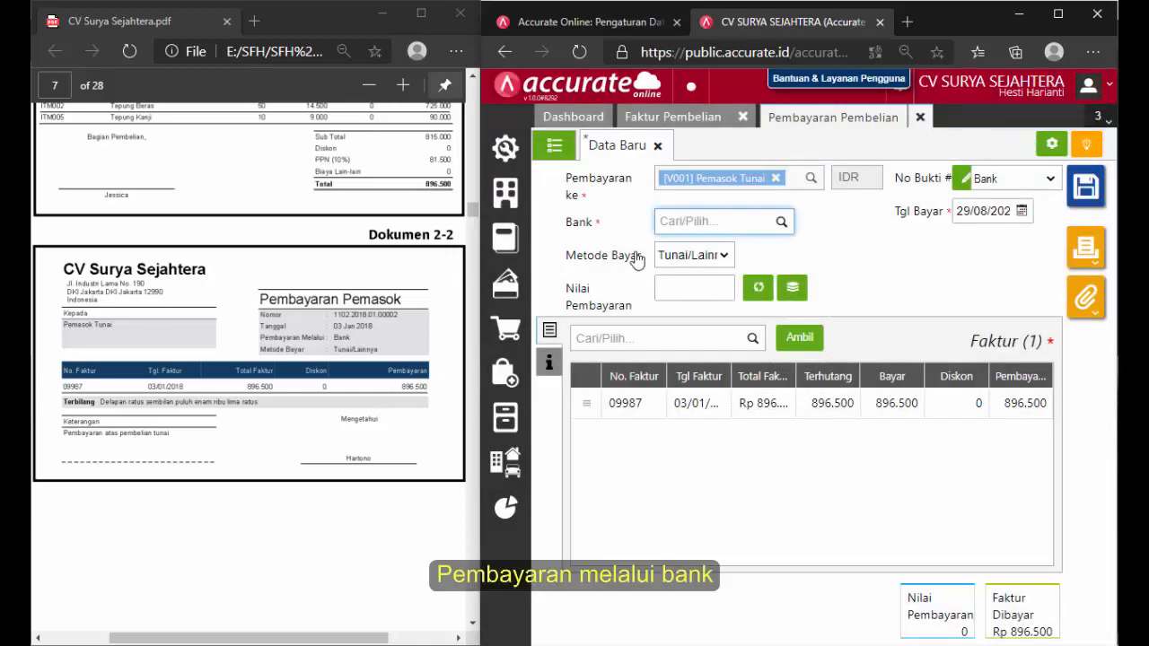
{"action": "left_click", "coordinate": [780, 224]}
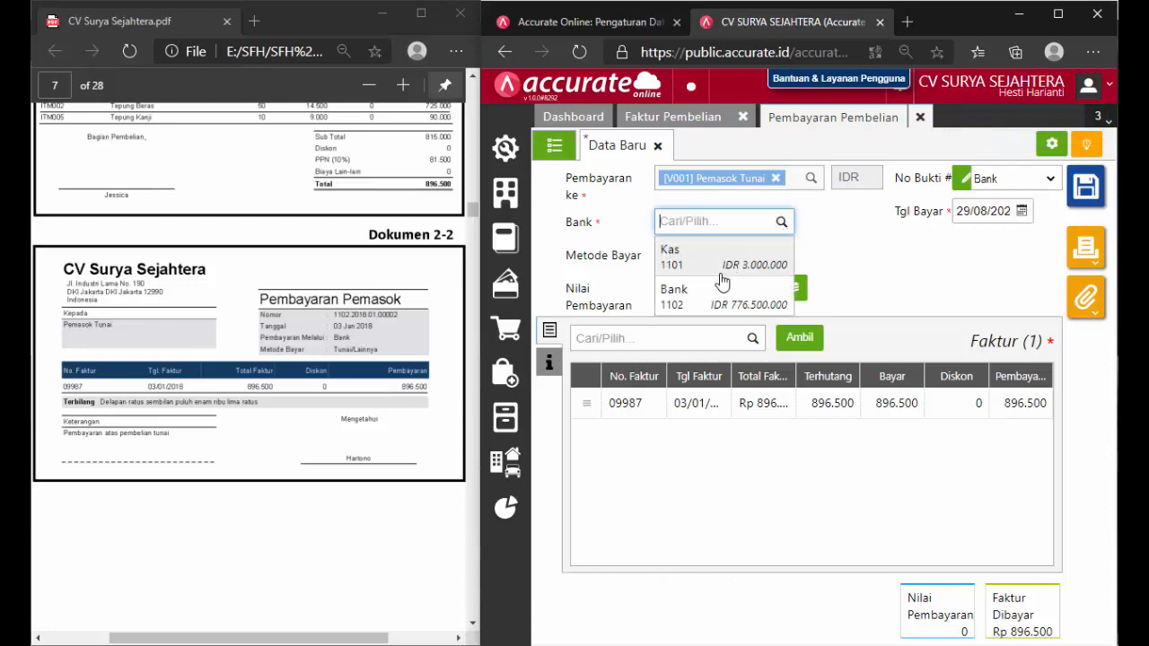
{"action": "left_click", "coordinate": [709, 297]}
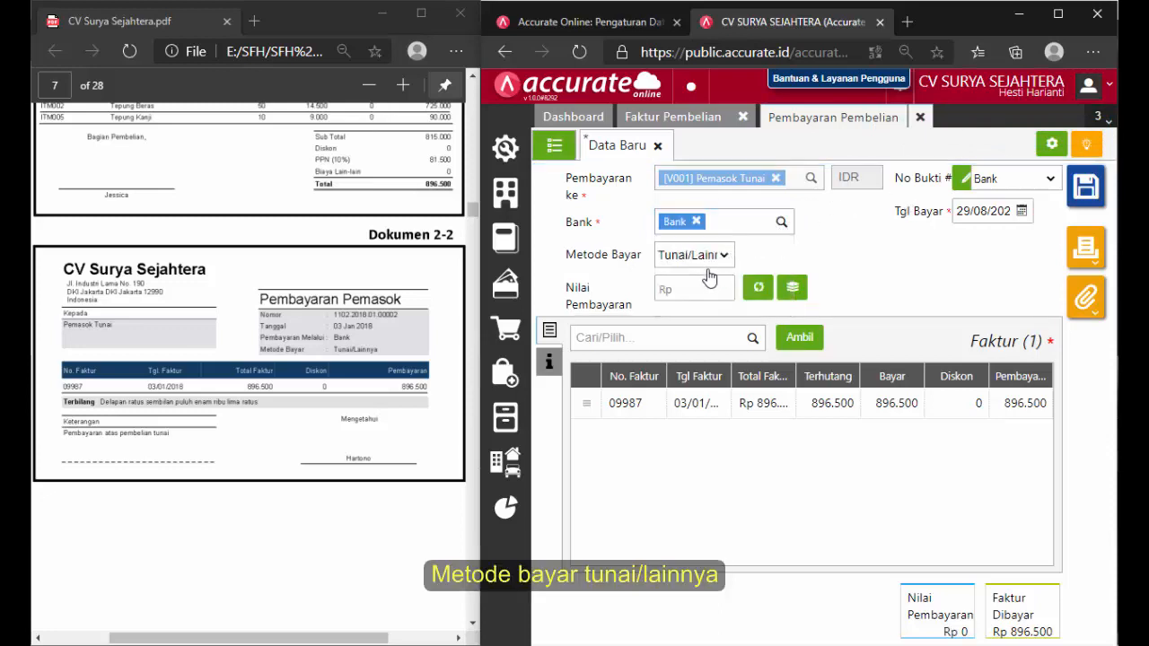
{"action": "left_click", "coordinate": [986, 213]}
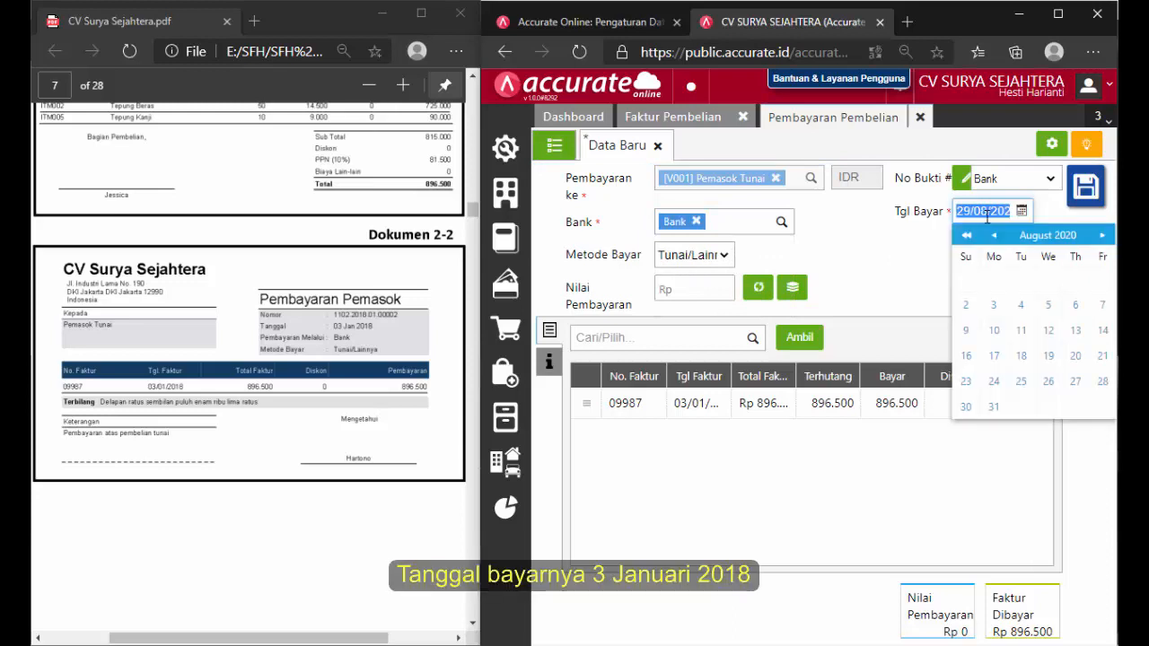
{"action": "type", "text": "0"}
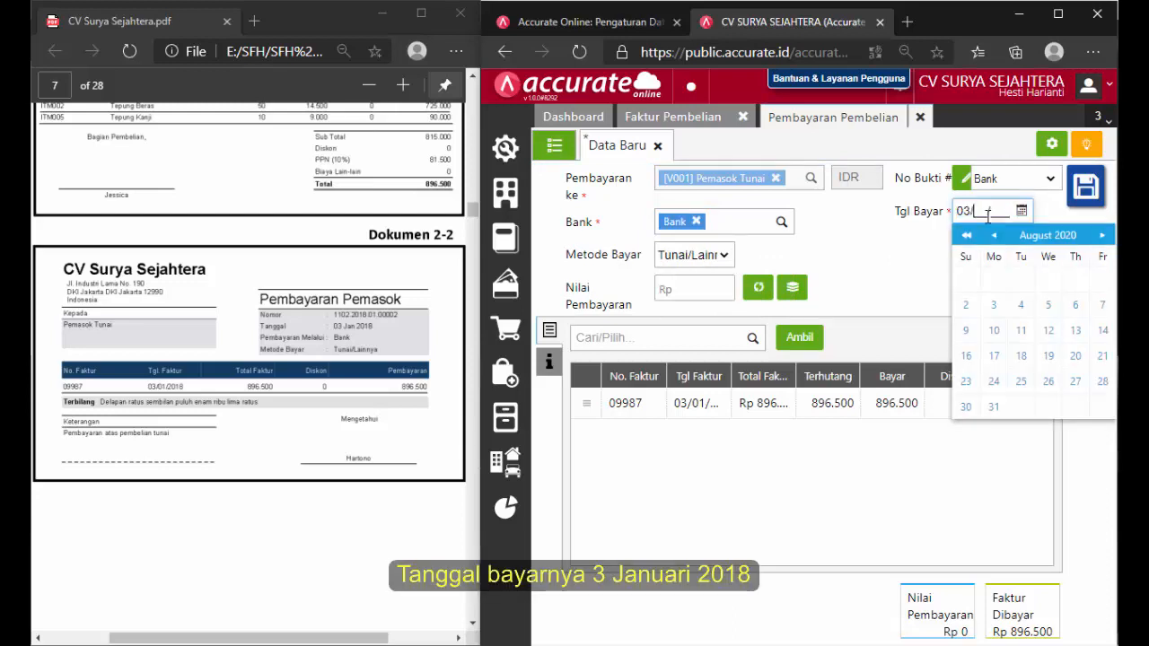
{"action": "type", "text": "3/01/201"}
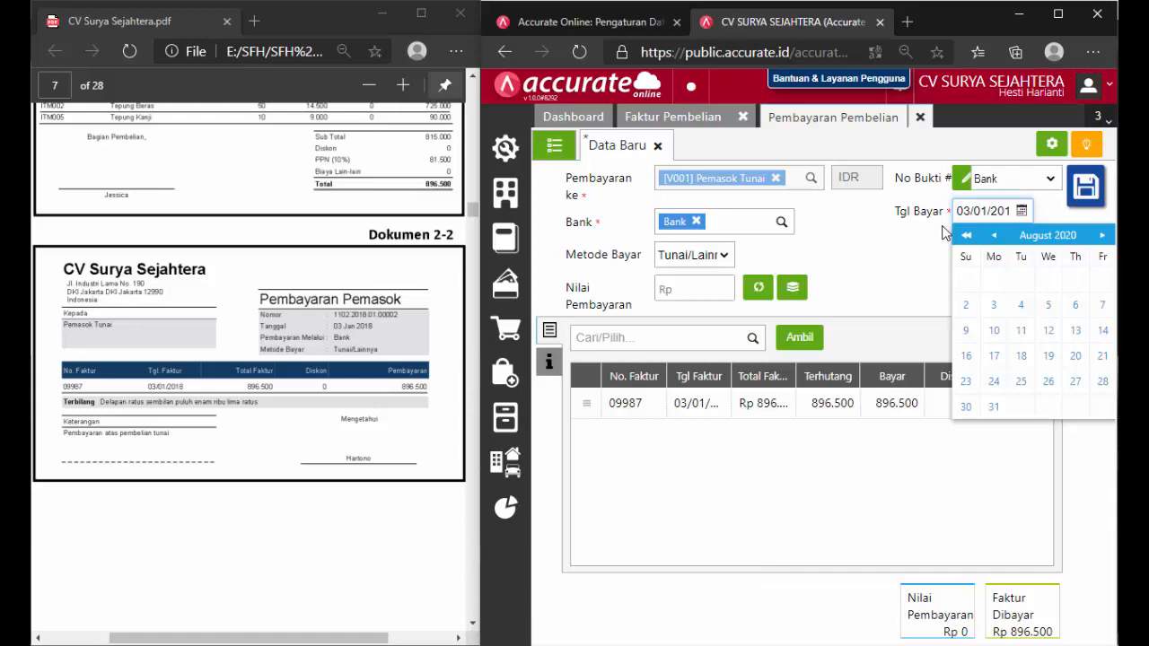
{"action": "left_click", "coordinate": [867, 293]}
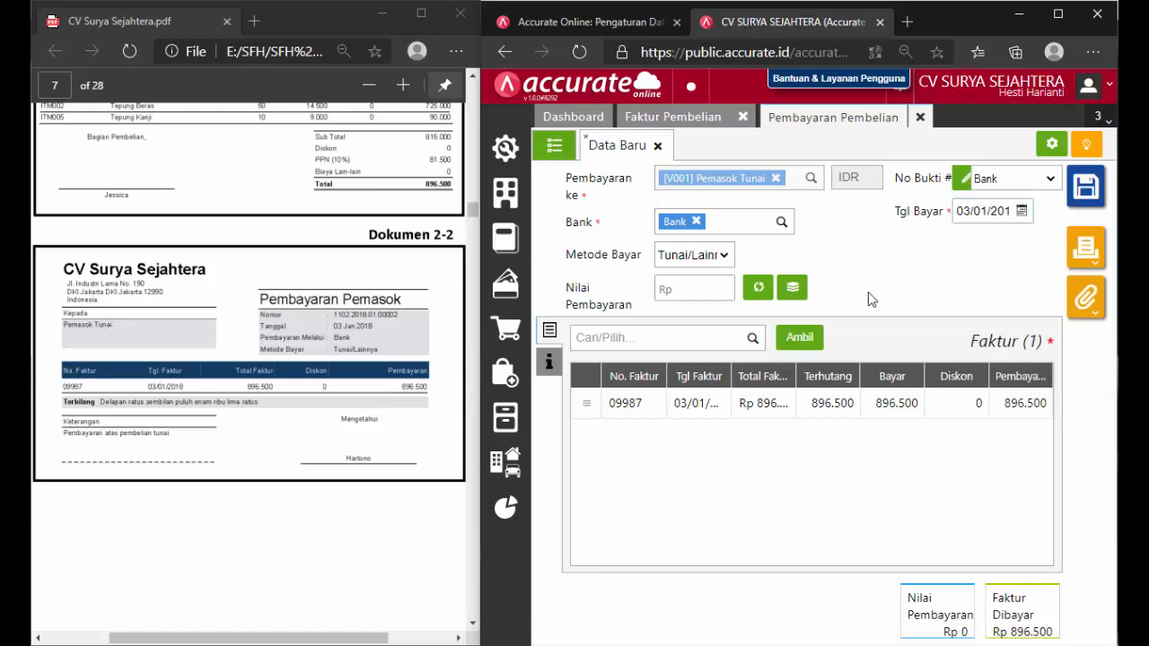
Fill in the payment amount (Nilai Pembayaran) of Rp 896.500 from invoice 09987 and check the payment's additional information.
{"action": "left_click", "coordinate": [757, 287]}
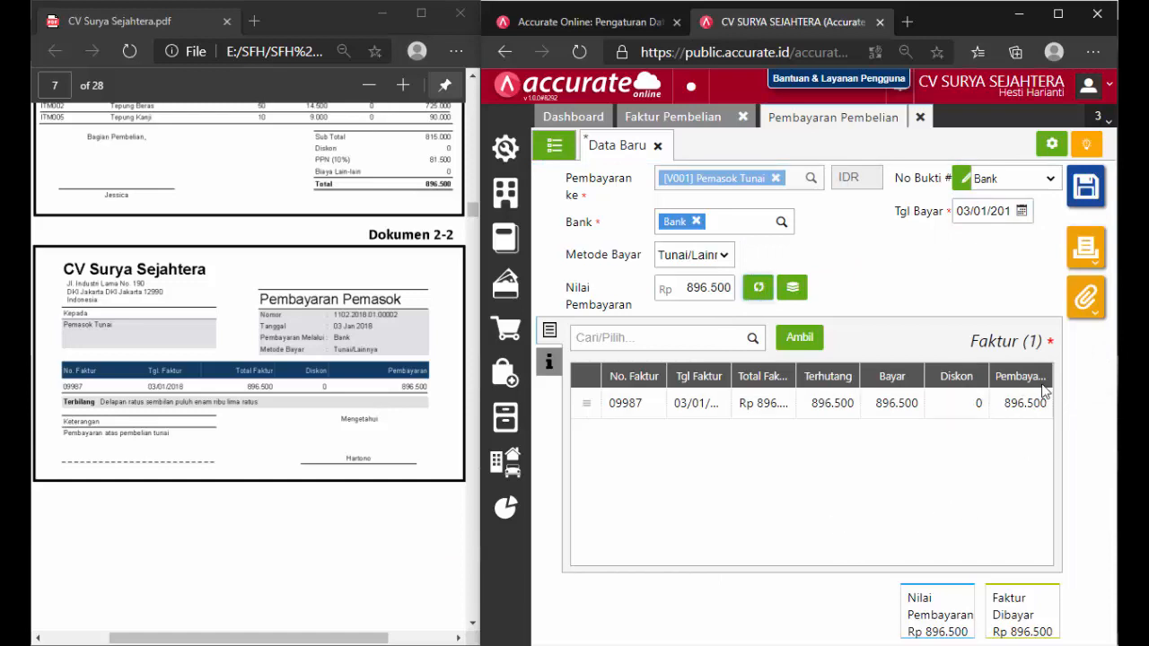
{"action": "left_click", "coordinate": [547, 359]}
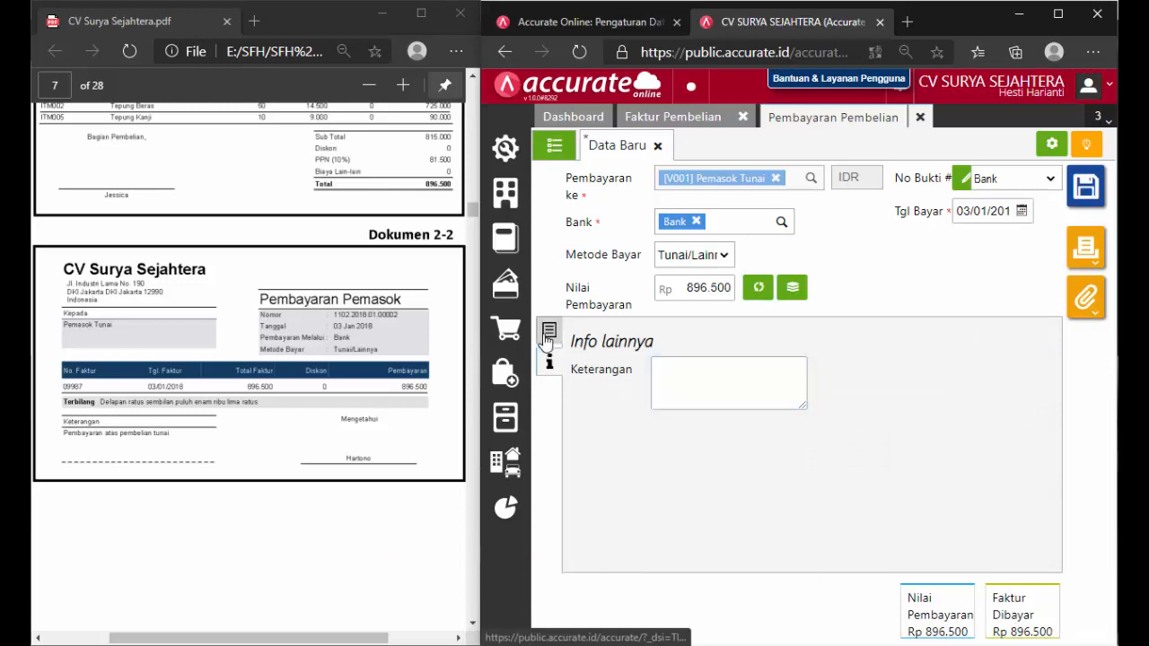
{"action": "left_click", "coordinate": [549, 331]}
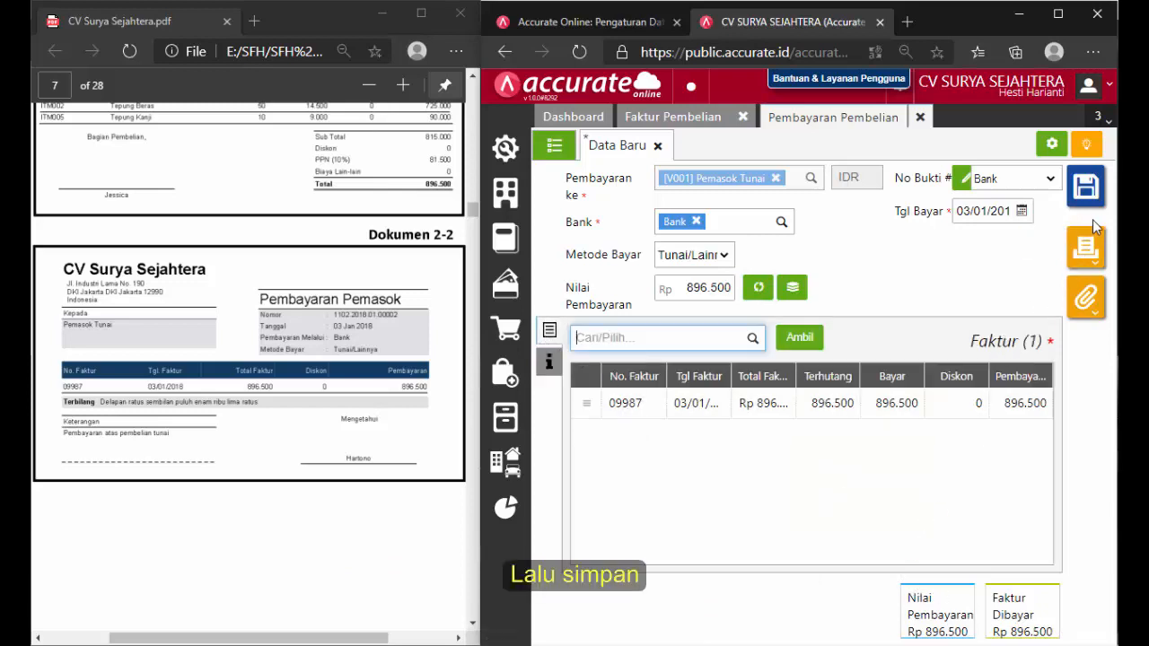
Save the supplier payment and close both the purchase payment and purchase invoice forms.
{"action": "left_click", "coordinate": [1084, 190]}
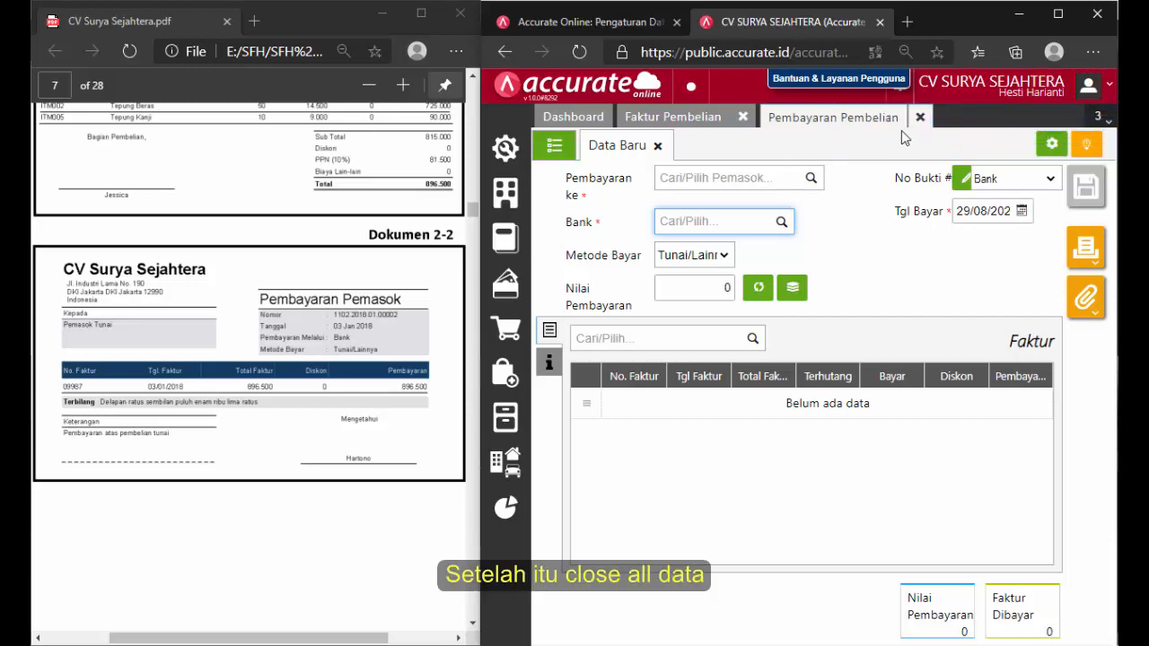
{"action": "left_click", "coordinate": [920, 116]}
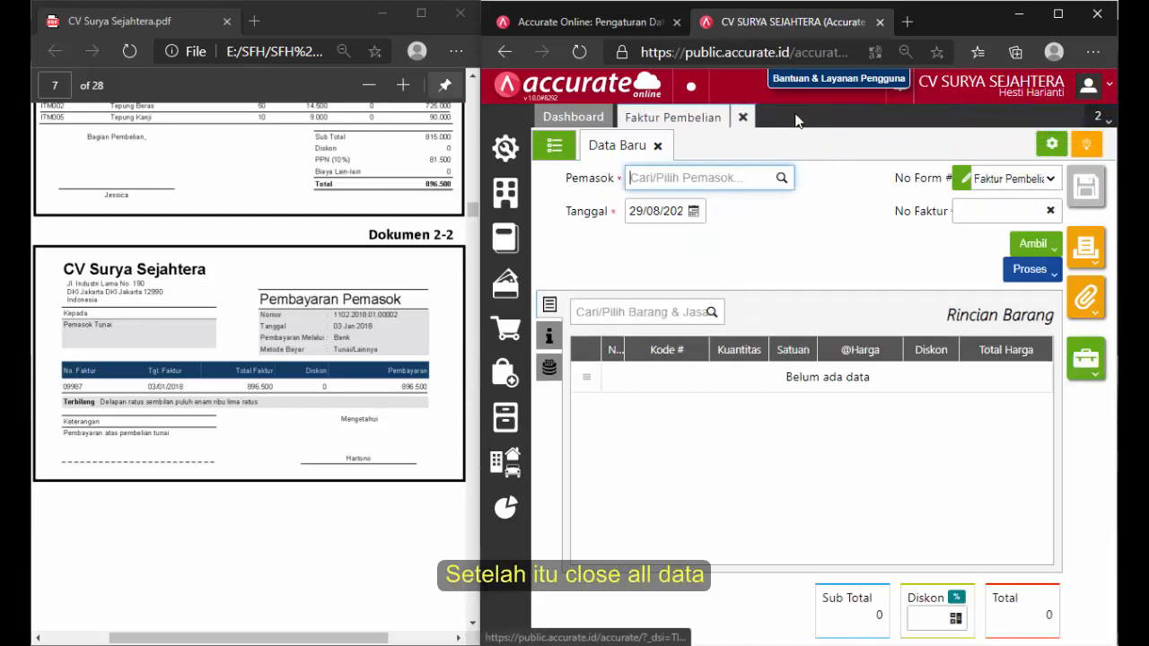
{"action": "left_click", "coordinate": [742, 116]}
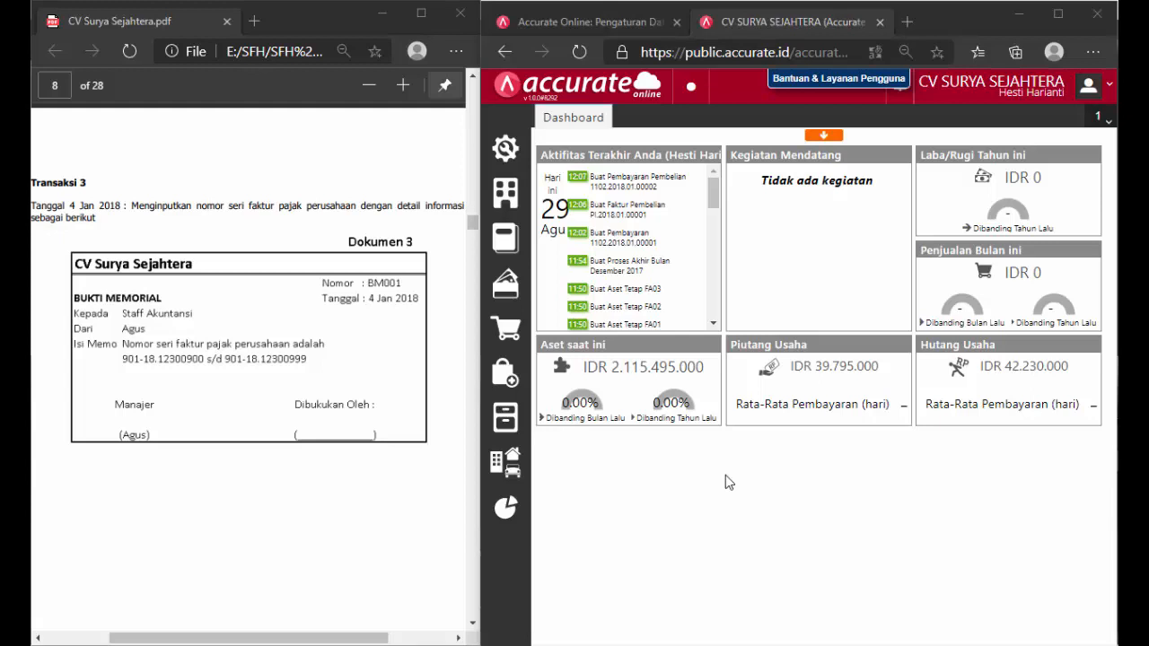
Register the tax invoice numbers (Penomoran Pajak) from 901-18.12300900 to 901-18.12300999, save the range and close the form.
{"action": "left_click", "coordinate": [505, 148]}
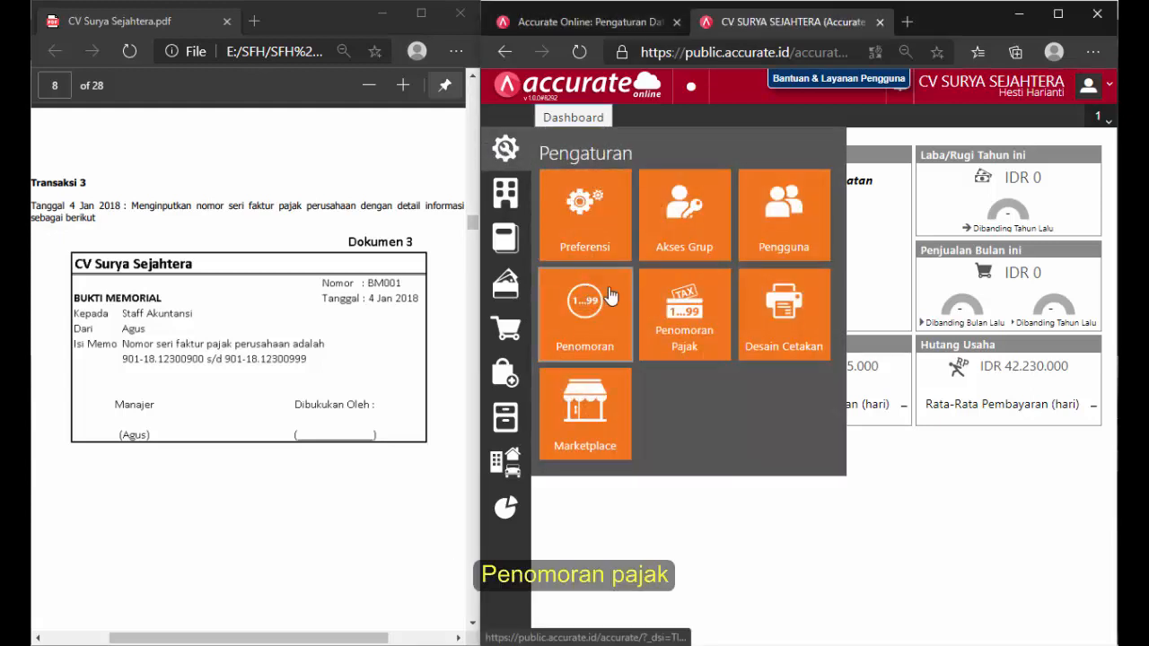
{"action": "left_click", "coordinate": [654, 304]}
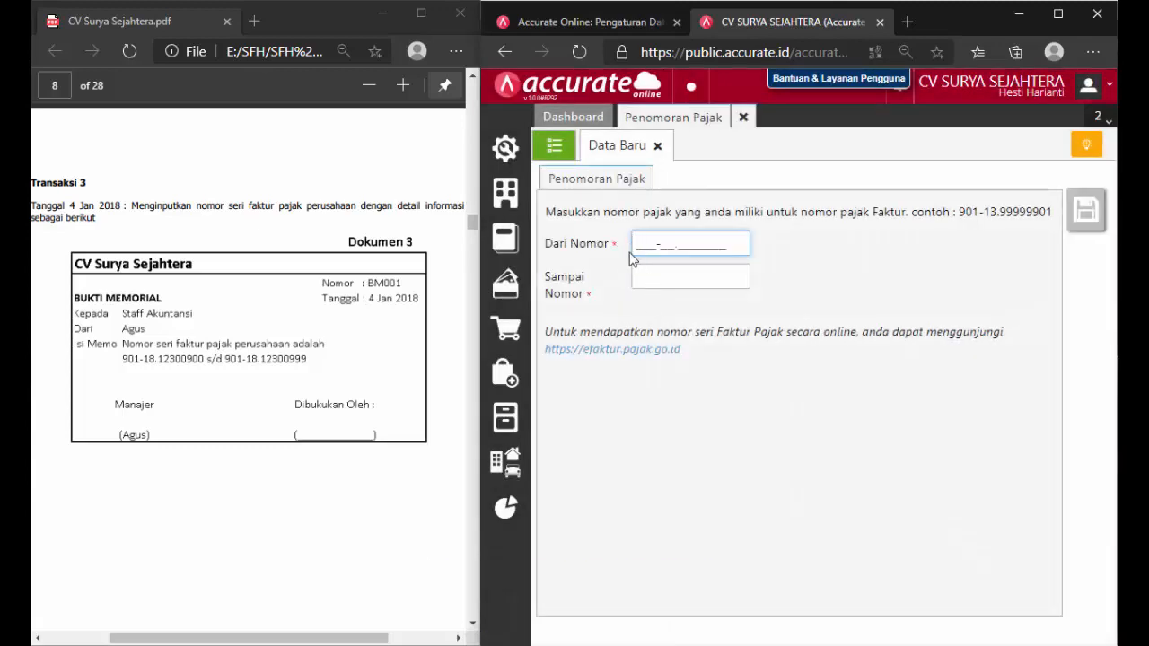
{"action": "type", "text": "901-1"}
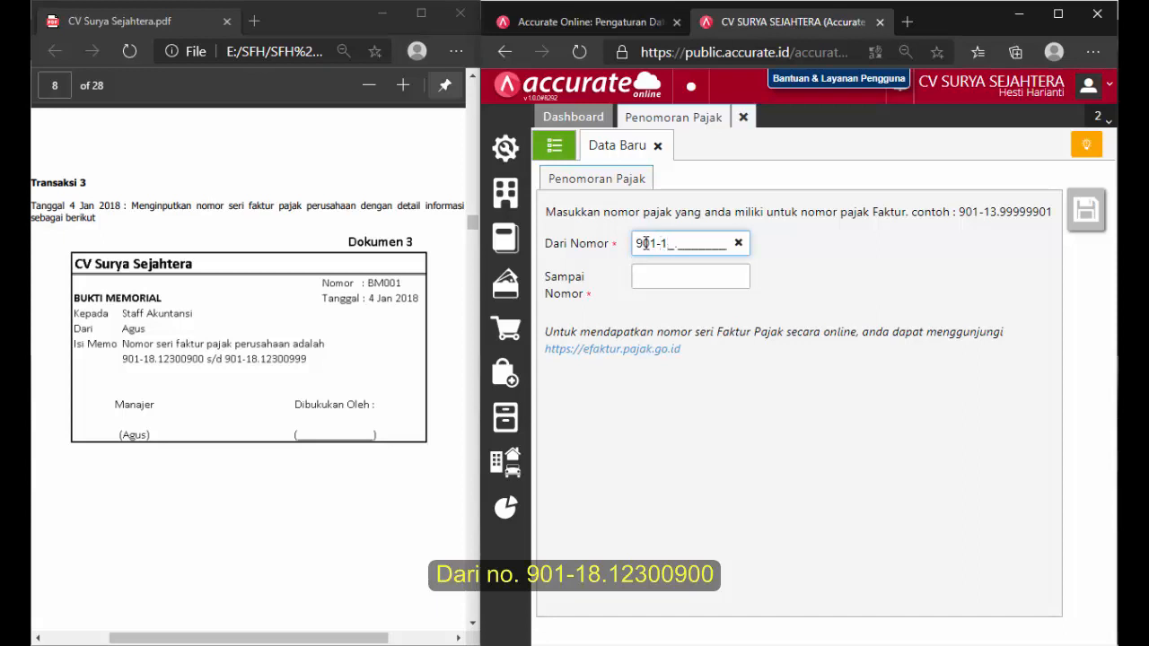
{"action": "type", "text": "8.1230090"}
{"action": "left_click", "coordinate": [664, 276]}
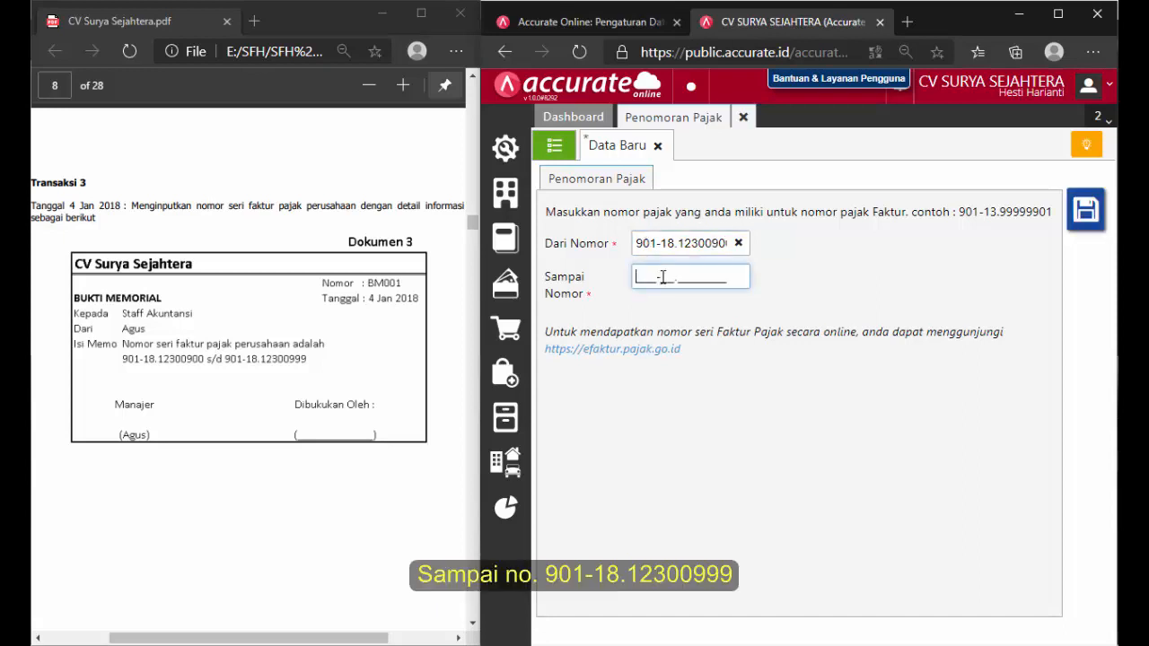
{"action": "type", "text": "901-18.1230099"}
{"action": "left_click", "coordinate": [726, 393]}
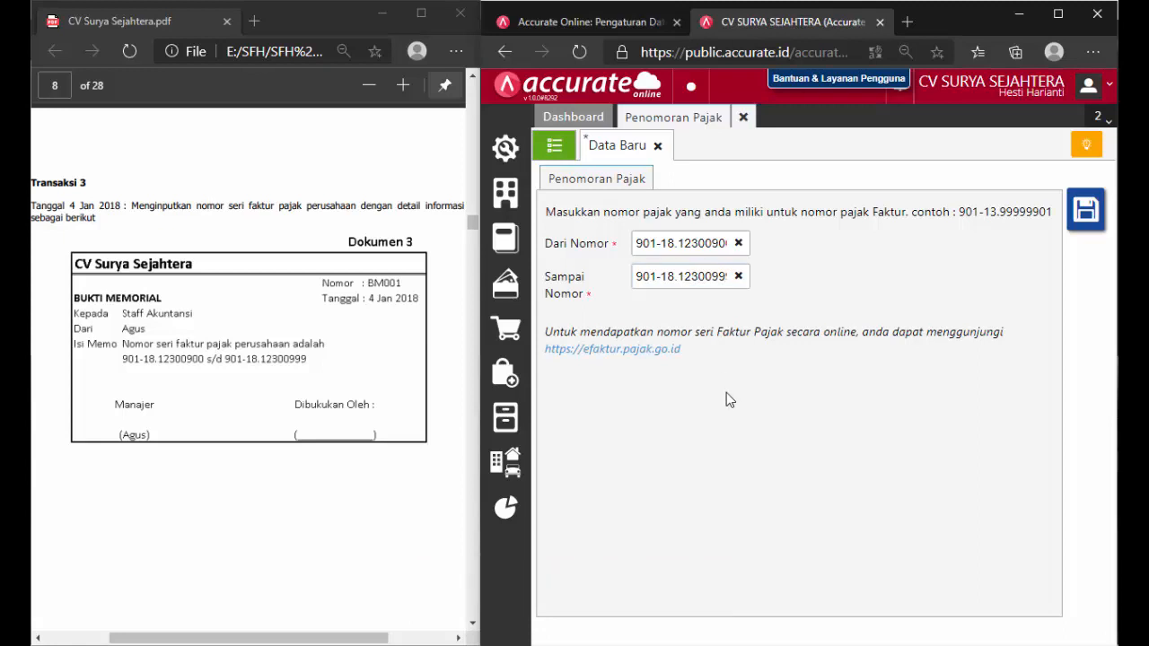
{"action": "left_click", "coordinate": [1086, 227]}
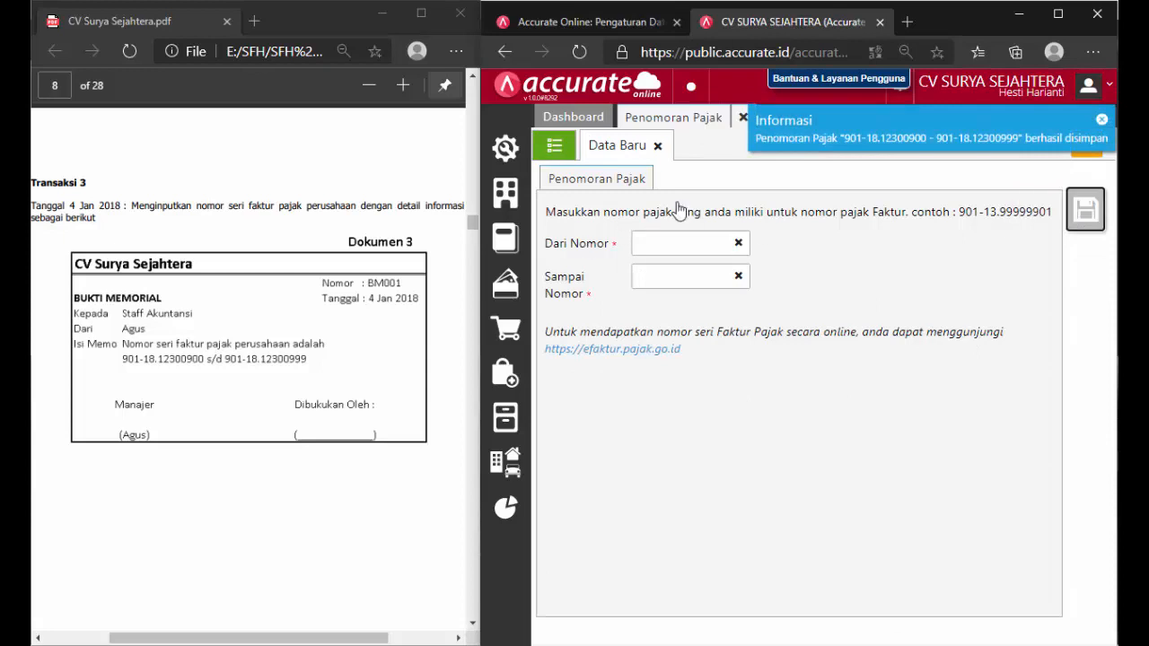
{"action": "left_click", "coordinate": [742, 118]}
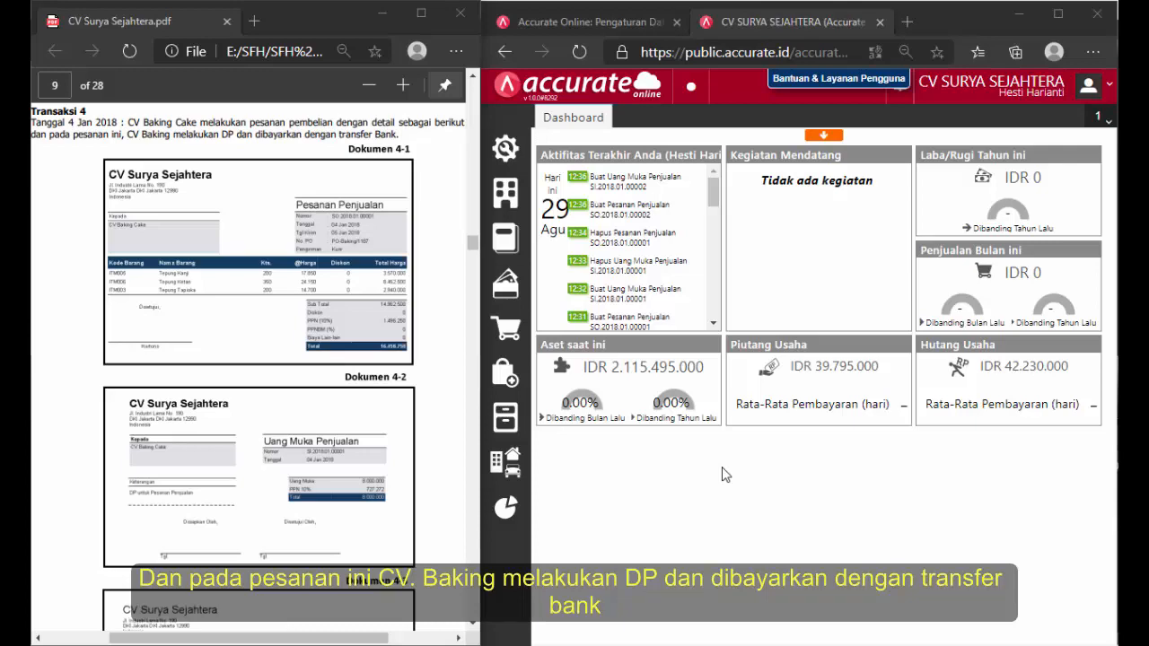
Start a new sales order (Pesanan Penjualan) for customer CV Baking Cake dated 04/01/2018.
{"action": "left_click", "coordinate": [516, 351]}
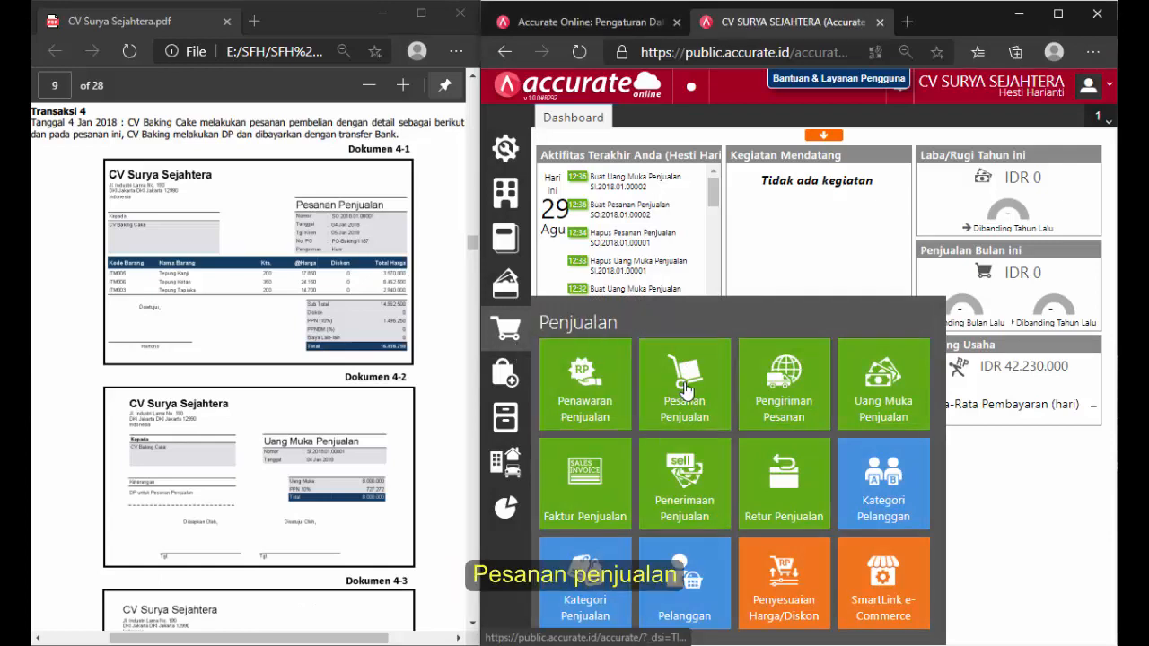
{"action": "left_click", "coordinate": [685, 389]}
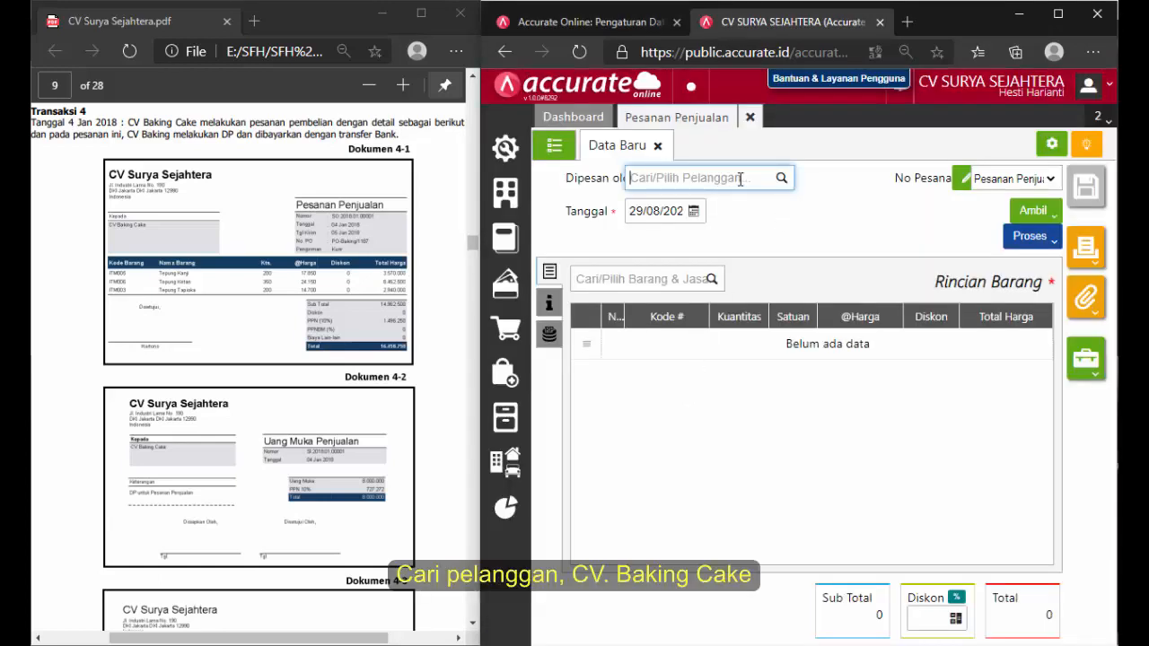
{"action": "type", "text": "CV"}
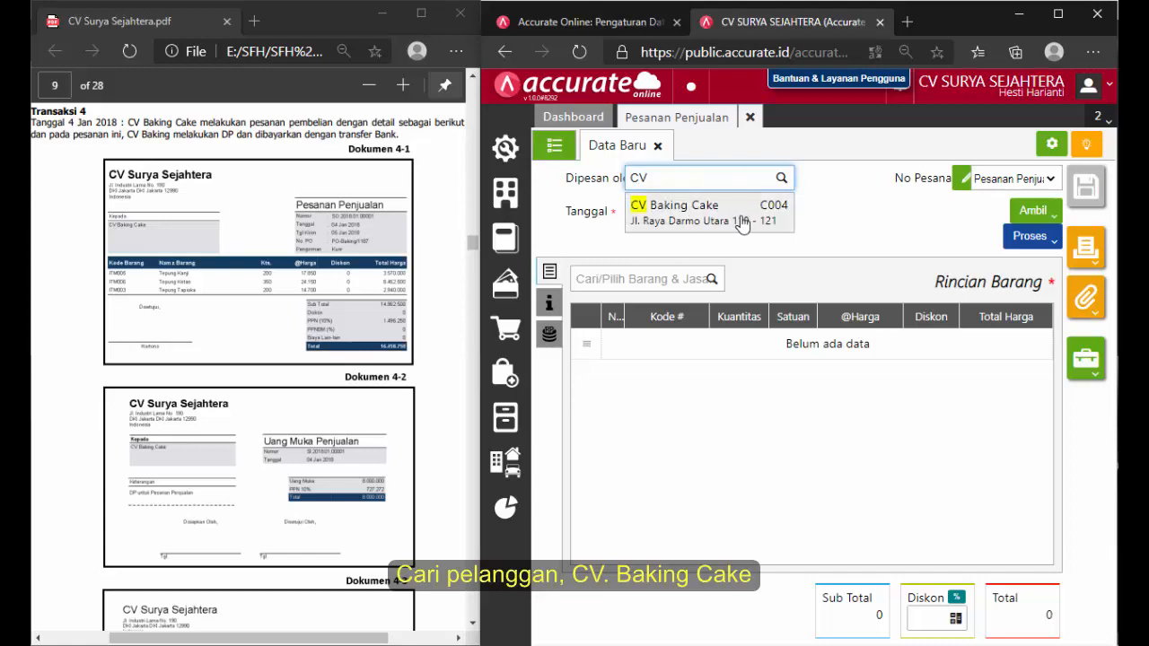
{"action": "left_click", "coordinate": [741, 217]}
{"action": "left_click", "coordinate": [684, 210]}
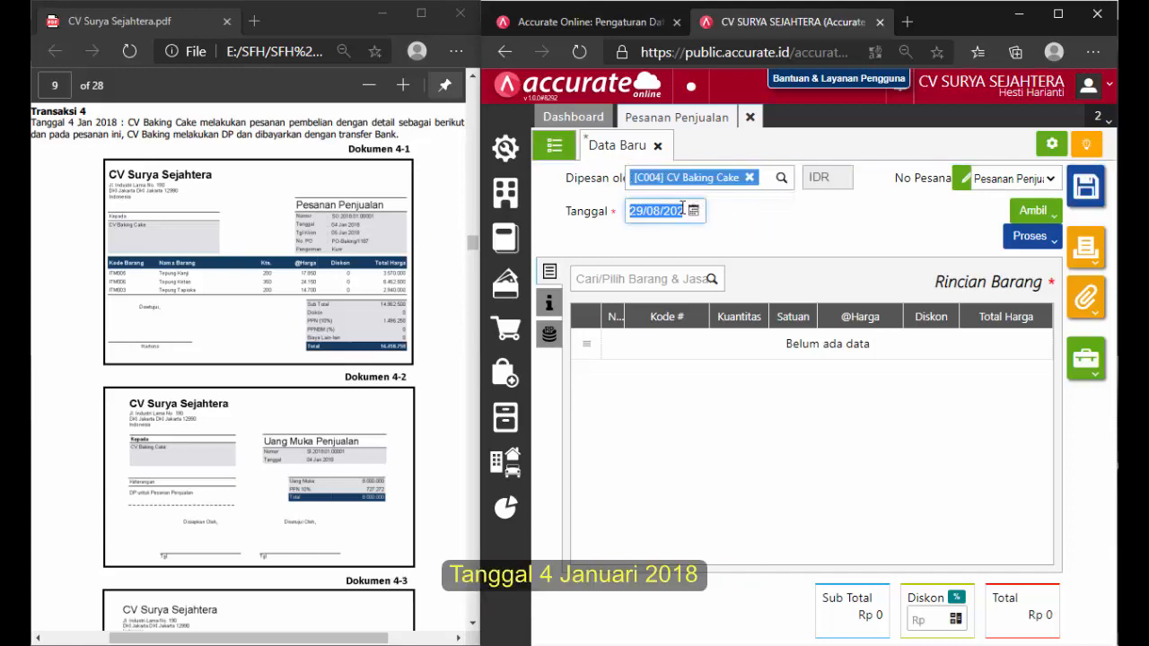
{"action": "type", "text": "04/01/20"}
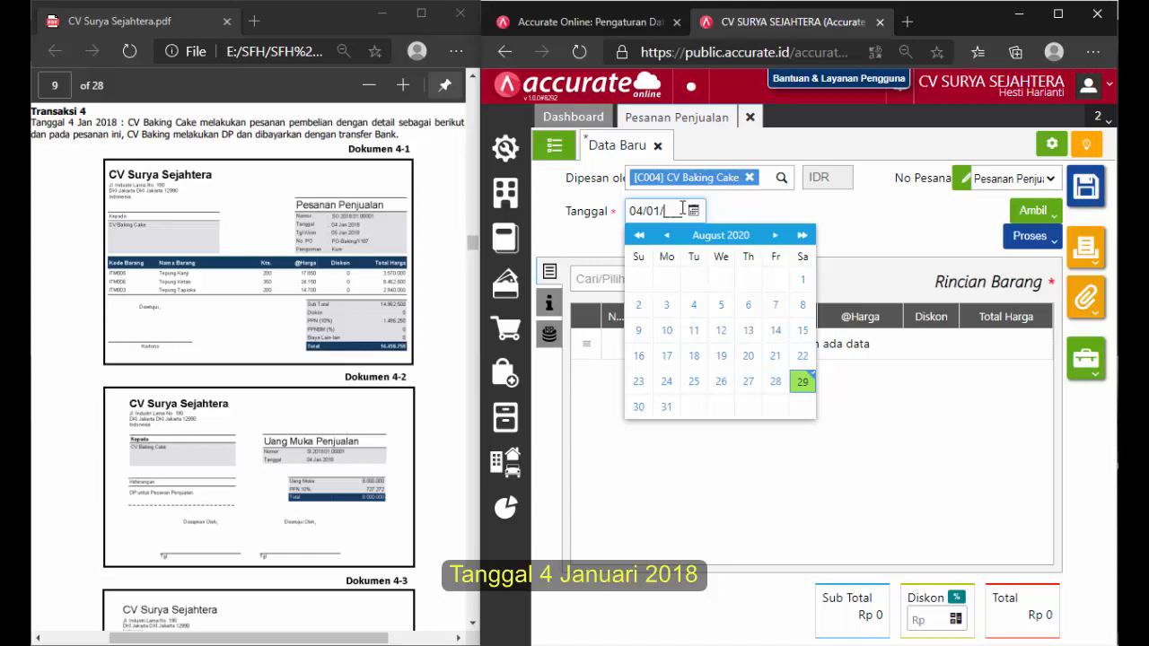
{"action": "type", "text": "18"}
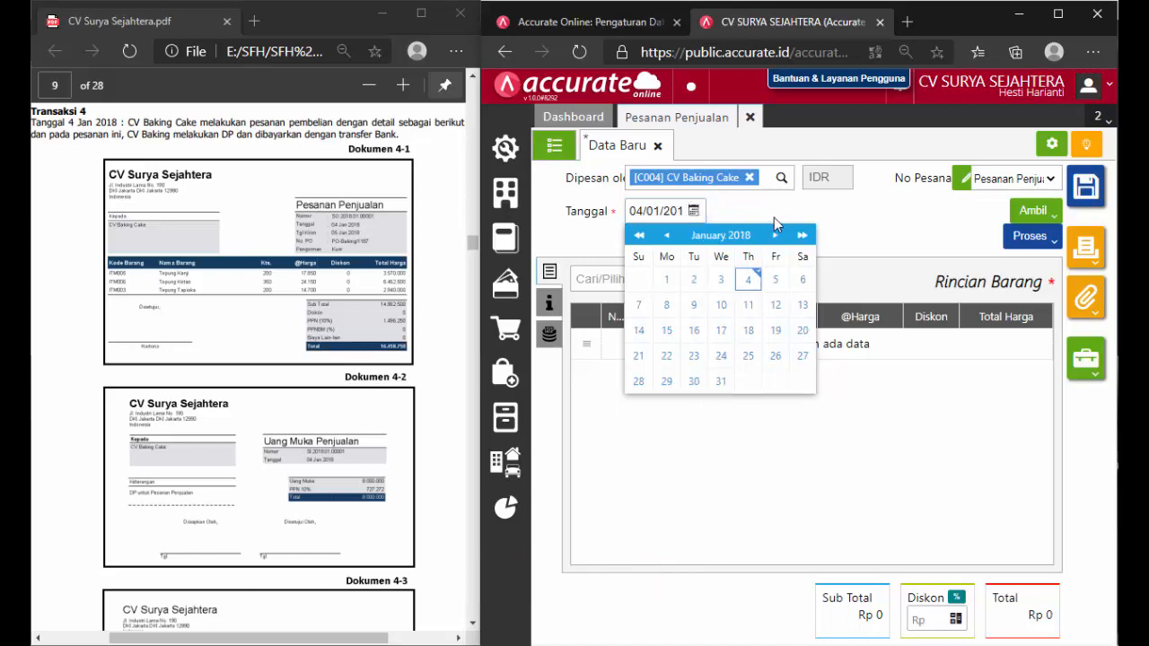
{"action": "left_click", "coordinate": [773, 217]}
Add Tepung Kanji to the sales order's item details with a quantity of 200.
{"action": "left_click", "coordinate": [712, 279]}
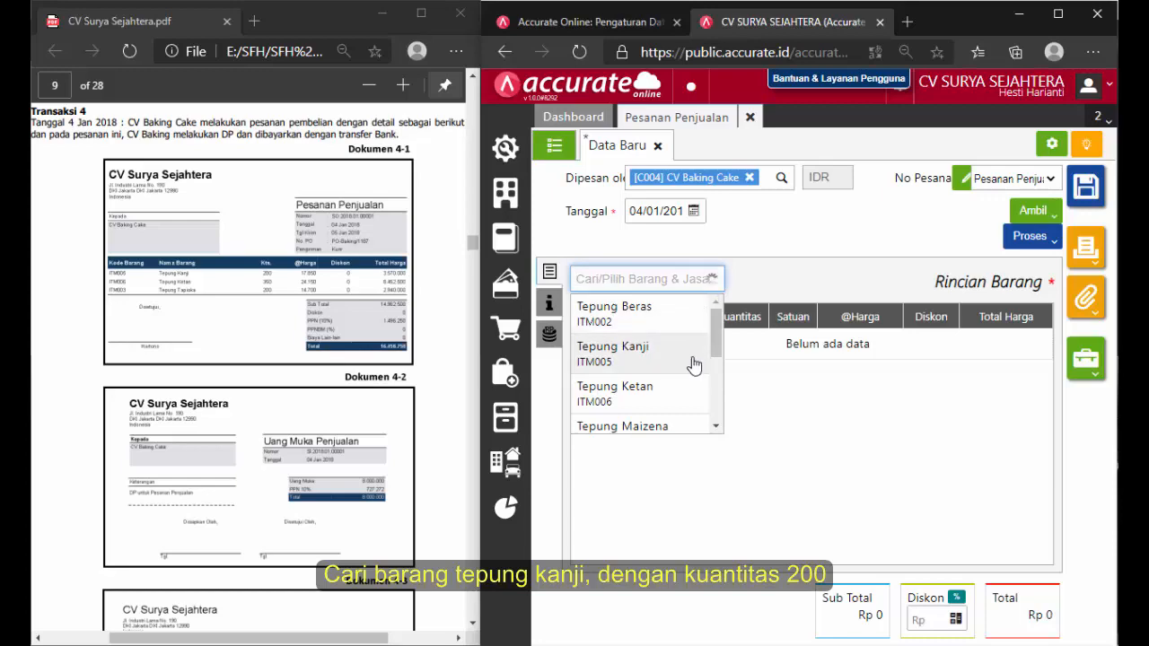
{"action": "left_click", "coordinate": [692, 364]}
{"action": "left_click", "coordinate": [826, 285]}
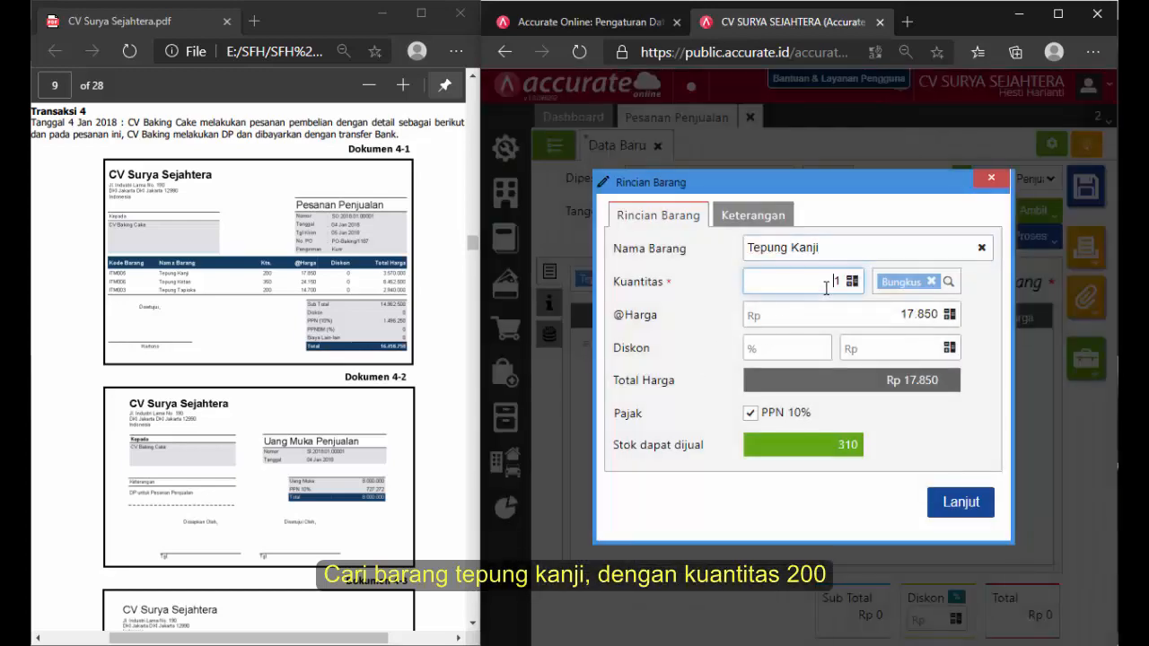
{"action": "type", "text": "200"}
{"action": "left_click", "coordinate": [953, 457]}
{"action": "left_click", "coordinate": [960, 502]}
Add Tepung Ketan to the sales order's item details with a quantity of 350.
{"action": "left_click", "coordinate": [717, 283]}
{"action": "left_click", "coordinate": [669, 395]}
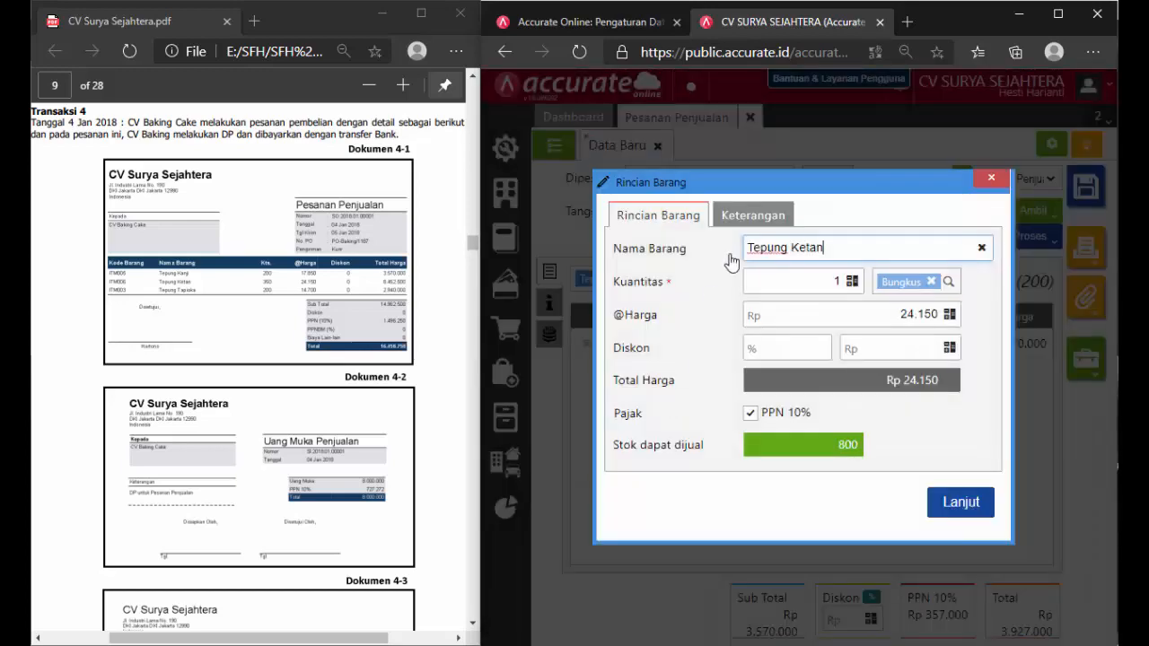
{"action": "left_click", "coordinate": [843, 281]}
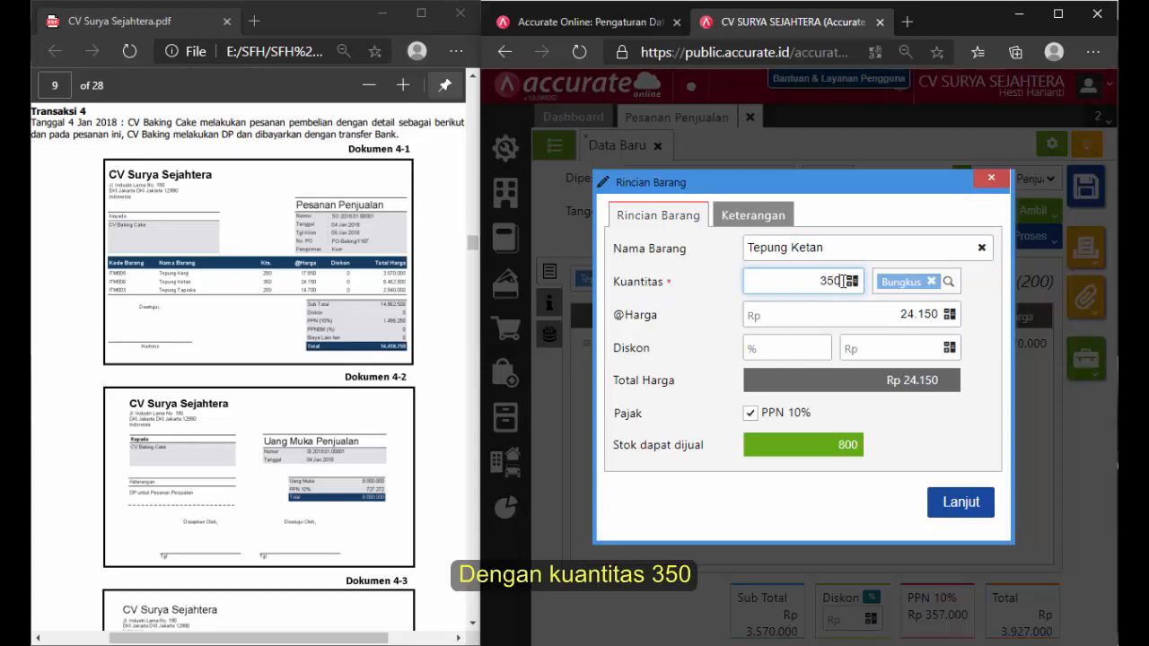
{"action": "left_click", "coordinate": [910, 419]}
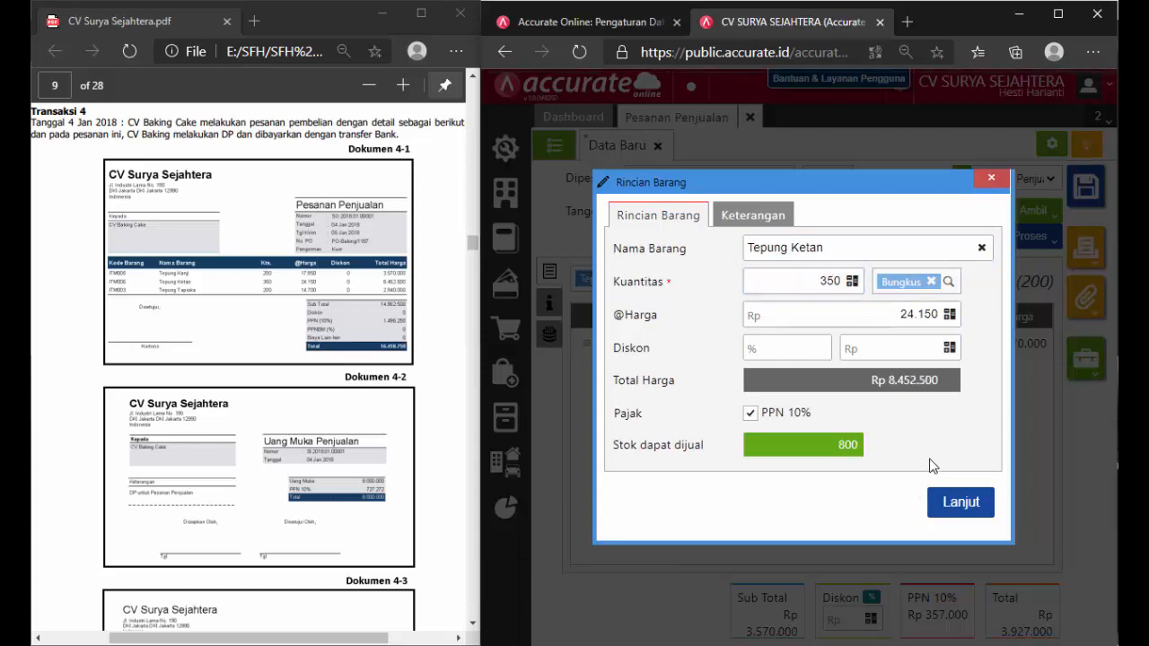
{"action": "left_click", "coordinate": [956, 507]}
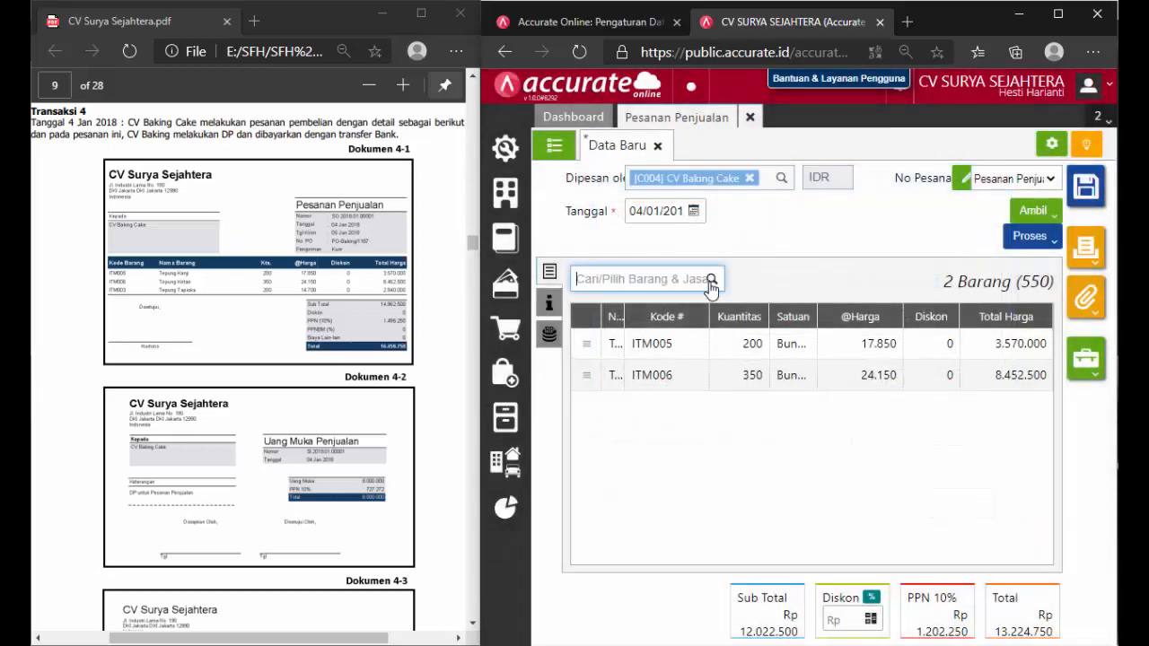
Add Tepung Tapioka to the sales order's item details with a quantity of 200.
{"action": "left_click", "coordinate": [711, 281]}
{"action": "left_click", "coordinate": [717, 428]}
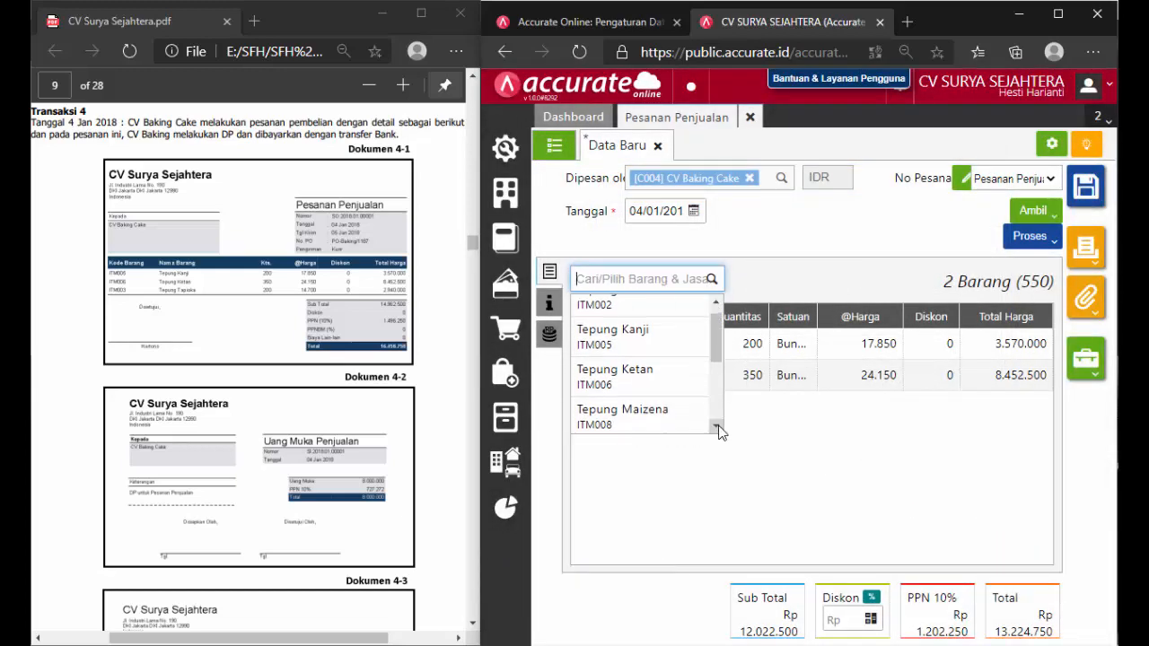
{"action": "left_click", "coordinate": [717, 428]}
{"action": "left_click", "coordinate": [715, 427]}
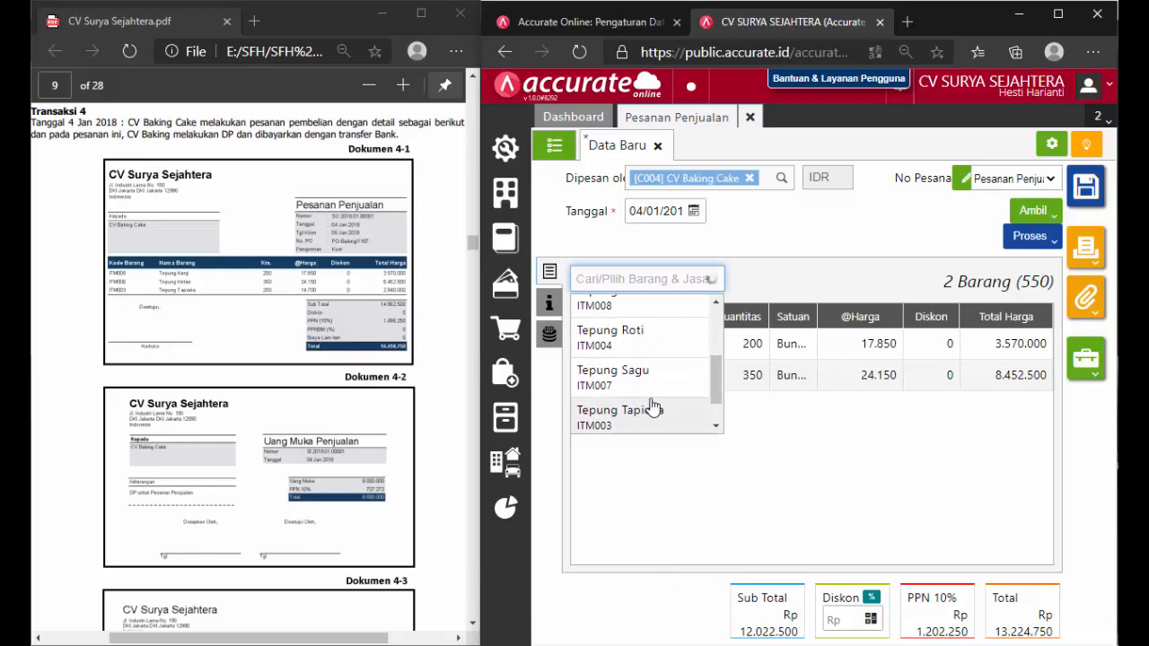
{"action": "left_click", "coordinate": [653, 406]}
{"action": "left_click", "coordinate": [835, 279]}
{"action": "key", "text": "BackSpace"}
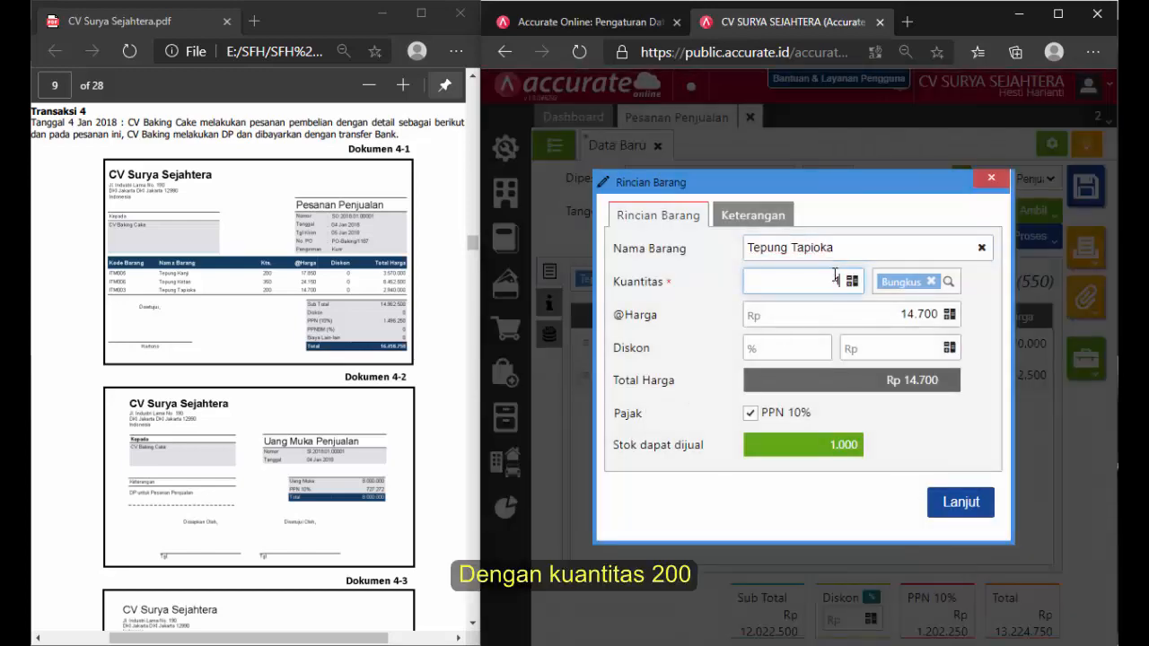
{"action": "type", "text": "200"}
{"action": "left_click", "coordinate": [912, 431]}
{"action": "left_click", "coordinate": [952, 500]}
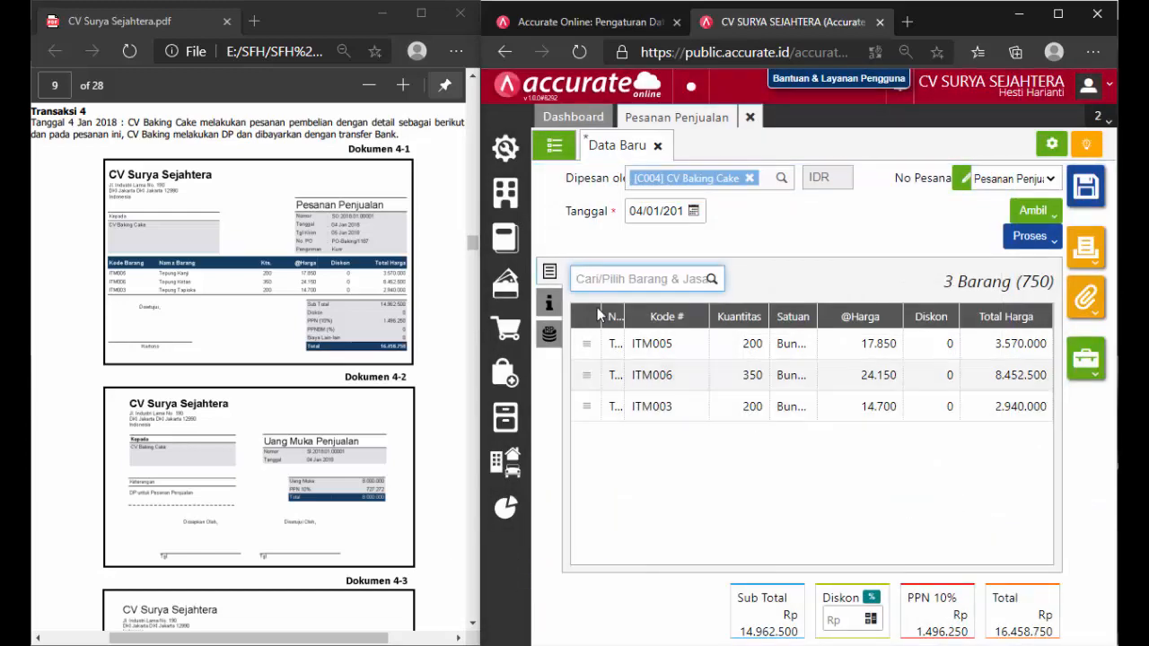
Set the sales order's delivery date (Tgl Pengiriman) to 05/01/2018 in the additional information and return to the item details.
{"action": "left_click", "coordinate": [550, 305]}
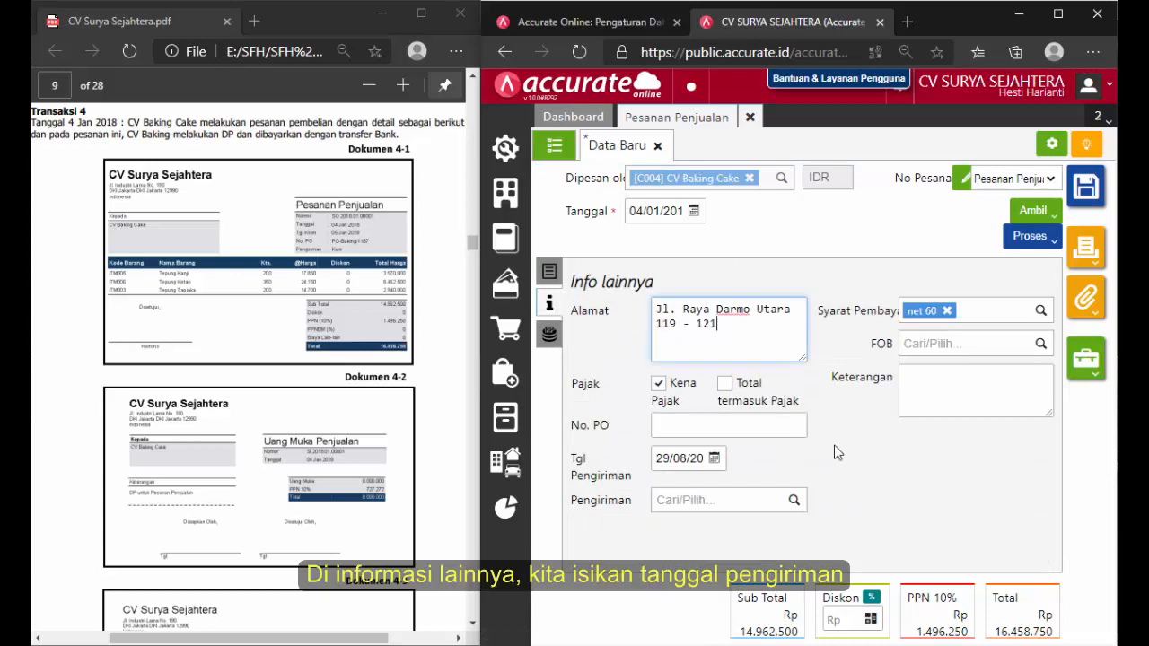
{"action": "left_click", "coordinate": [691, 459]}
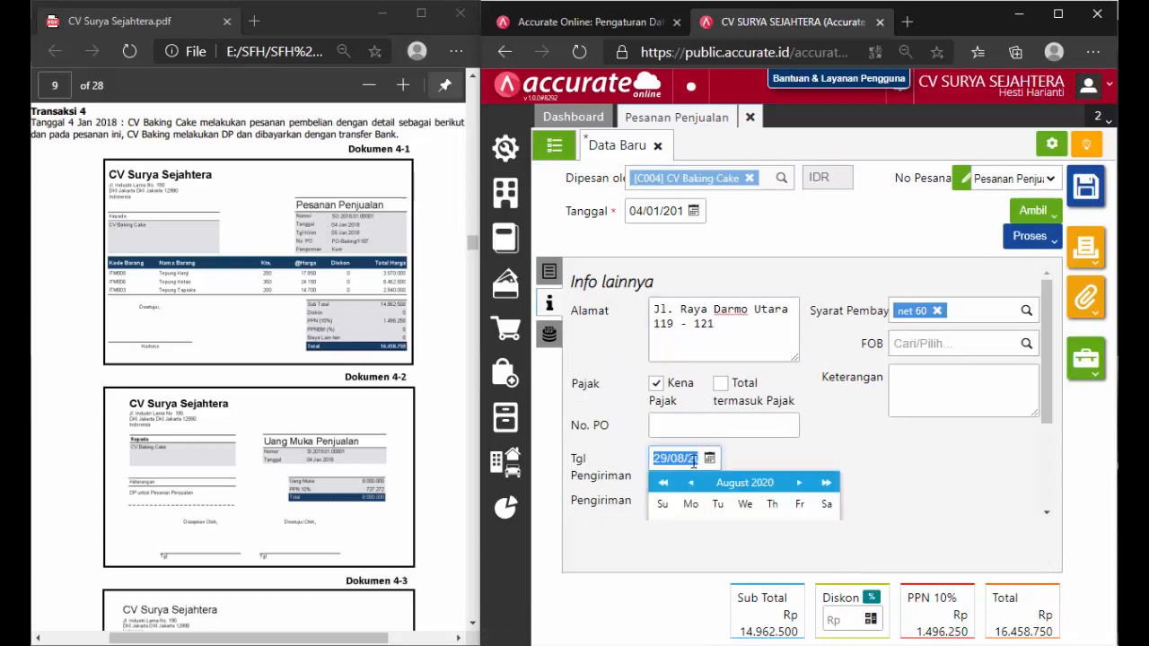
{"action": "type", "text": "05/01/"}
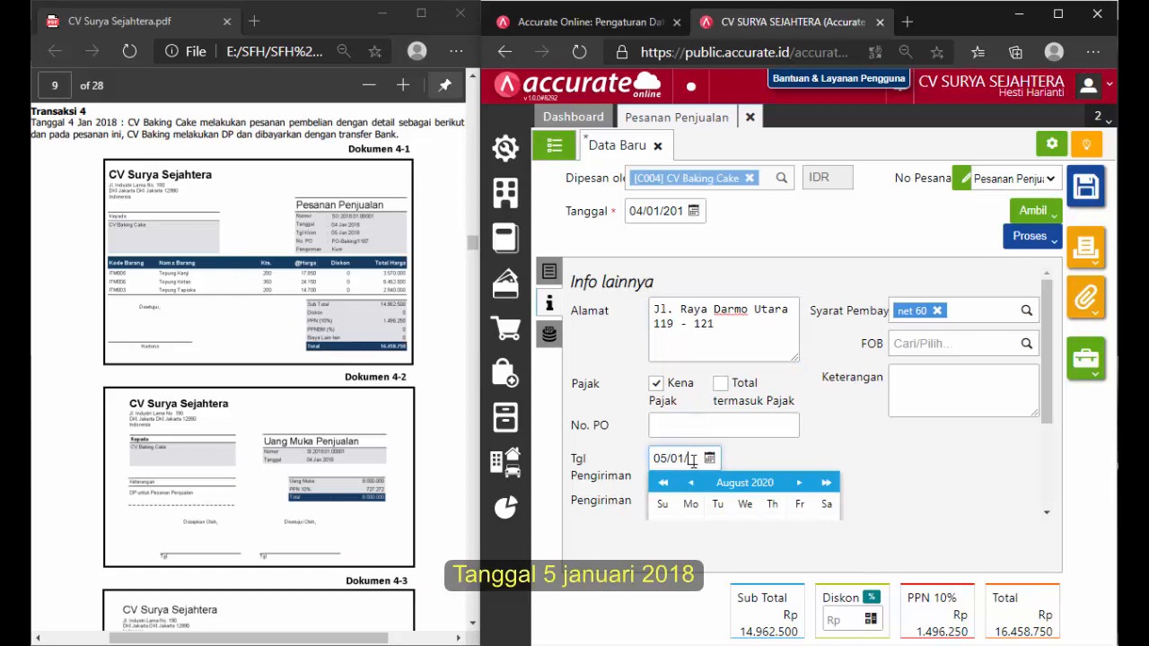
{"action": "type", "text": "20"}
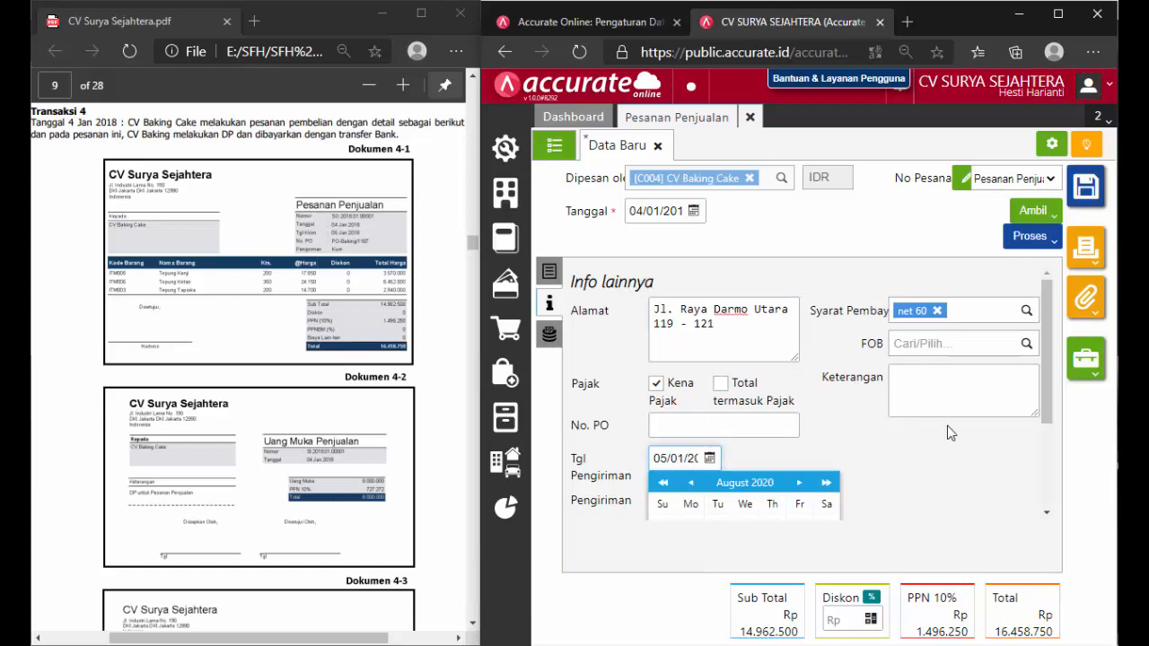
{"action": "left_click", "coordinate": [907, 476]}
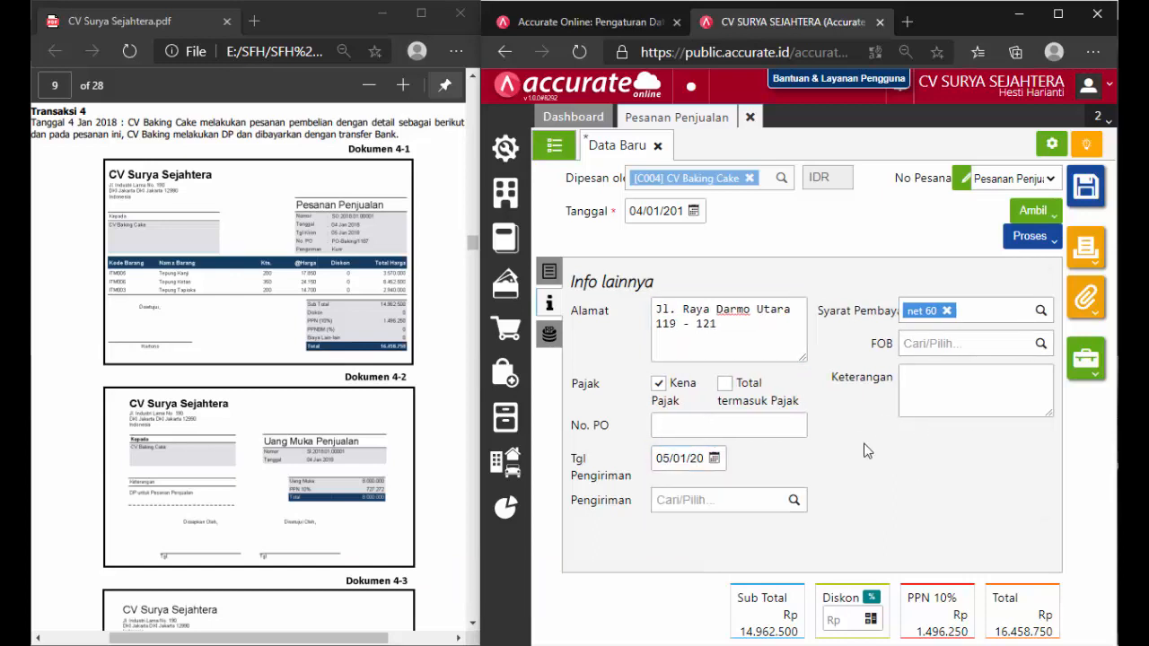
{"action": "left_click", "coordinate": [550, 274]}
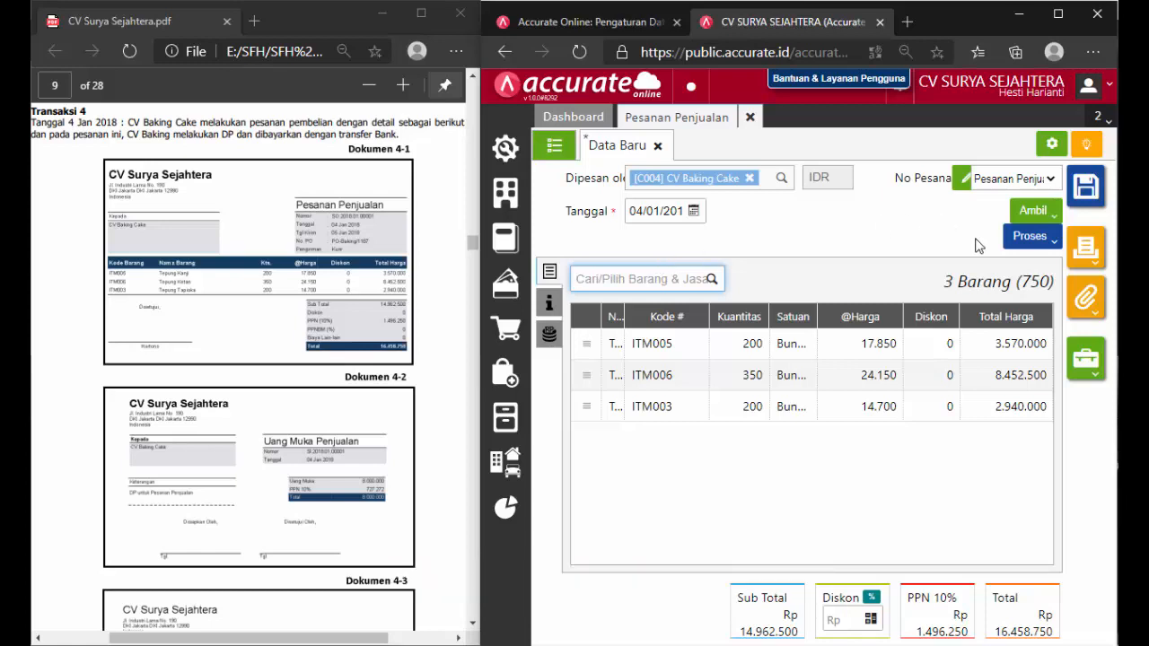
Process the sales order into a sales down payment (Uang Muka) and date it 04/01/2018.
{"action": "left_click", "coordinate": [1027, 241]}
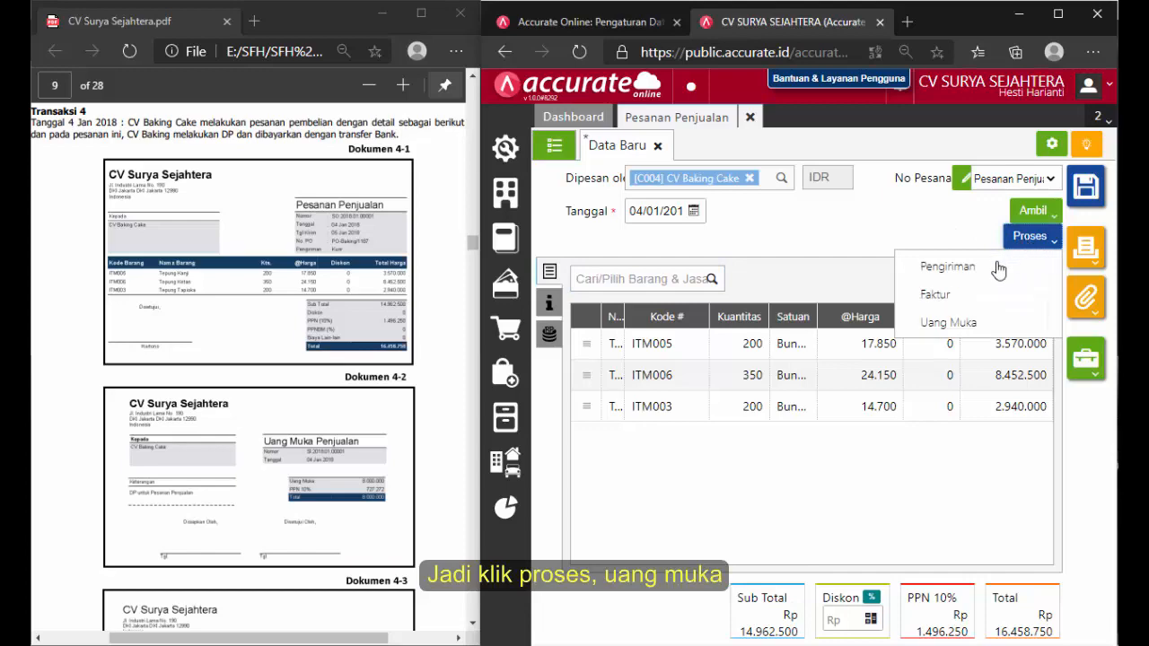
{"action": "left_click", "coordinate": [951, 323]}
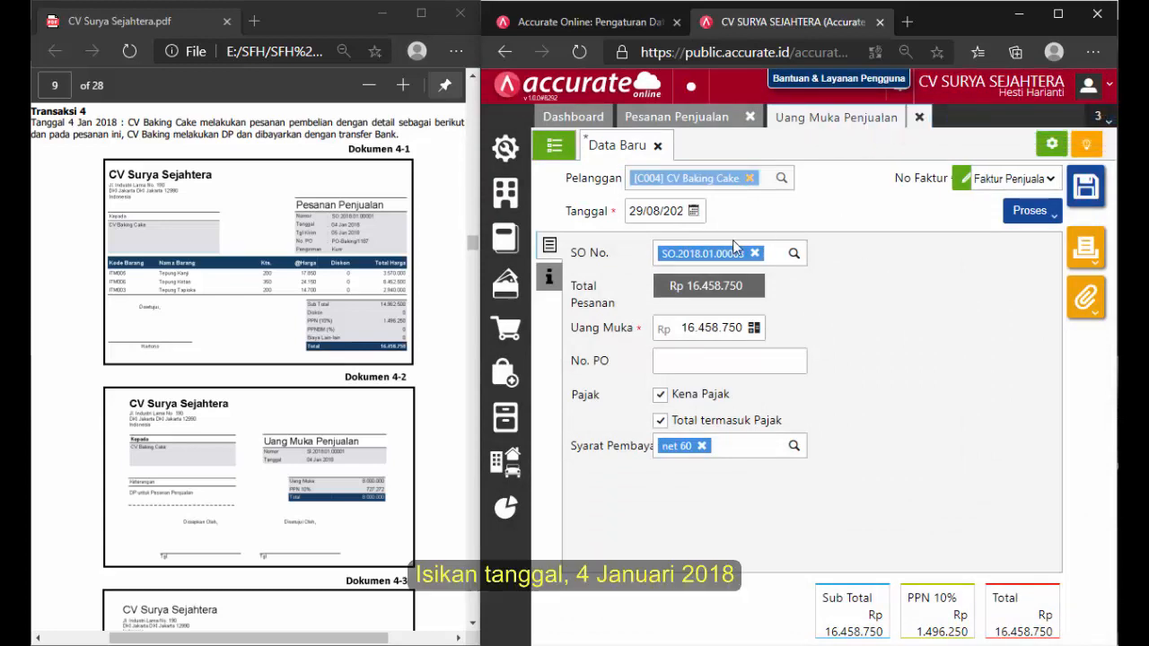
{"action": "left_click", "coordinate": [676, 211]}
{"action": "type", "text": "04/01/"}
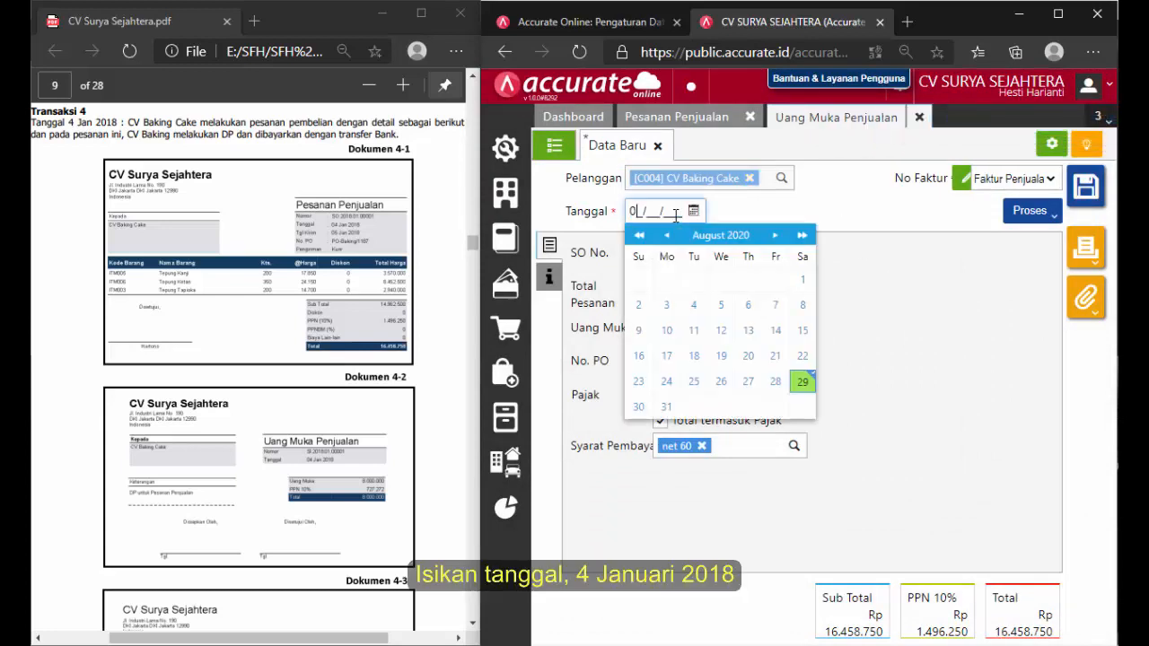
{"action": "type", "text": "2018"}
{"action": "key", "text": "BackSpace"}
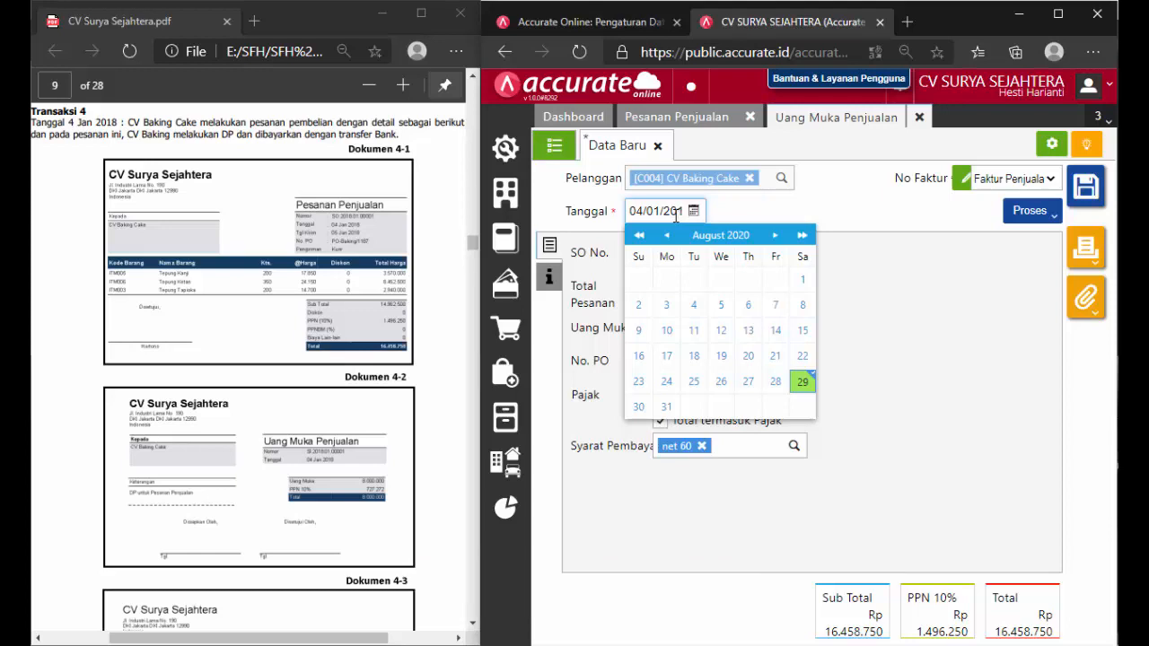
{"action": "left_click", "coordinate": [752, 212]}
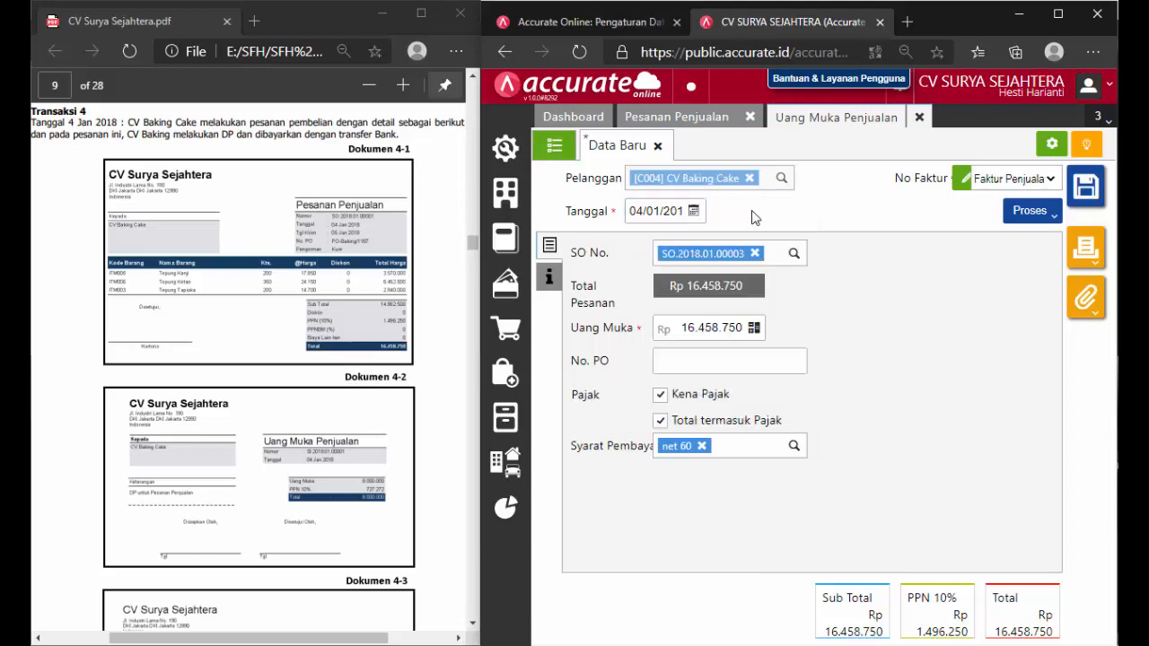
Set the down payment amount (Uang Muka) to Rp 8.000.000.
{"action": "left_click", "coordinate": [737, 323]}
{"action": "key", "text": "BackSpace"}
{"action": "key", "text": "BackSpace"}
{"action": "key", "text": "BackSpace"}
{"action": "key", "text": "BackSpace"}
{"action": "key", "text": "BackSpace"}
{"action": "key", "text": "BackSpace"}
{"action": "key", "text": "BackSpace"}
{"action": "key", "text": "BackSpace"}
{"action": "key", "text": "BackSpace"}
{"action": "key", "text": "BackSpace"}
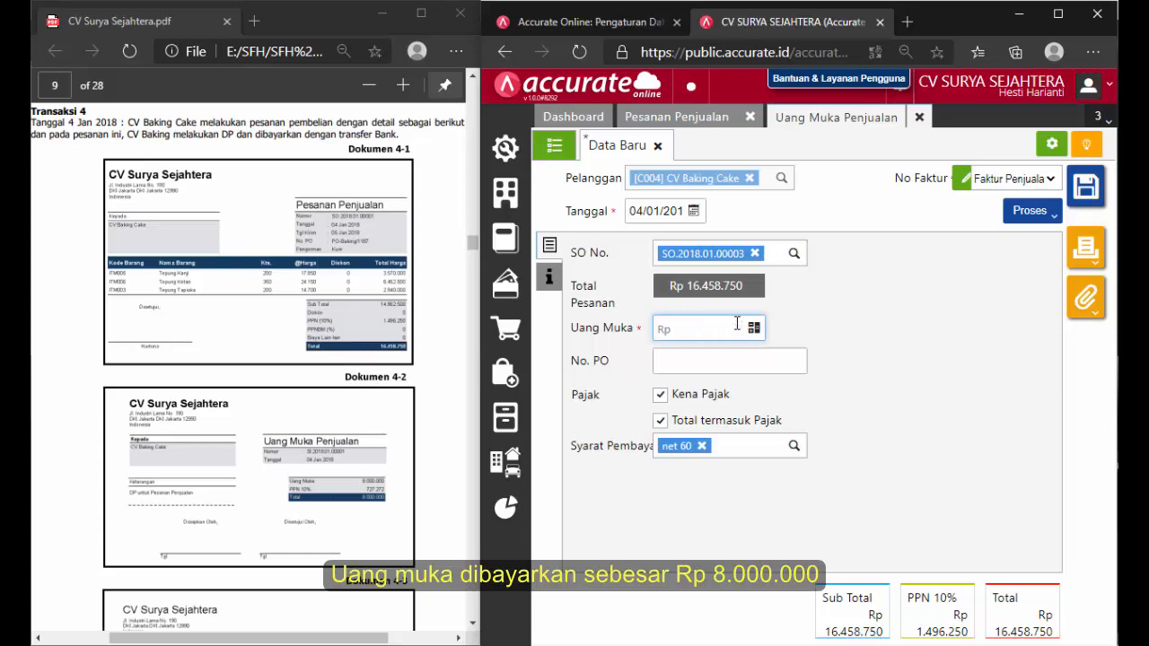
{"action": "type", "text": "8.000.000"}
{"action": "left_click", "coordinate": [879, 353]}
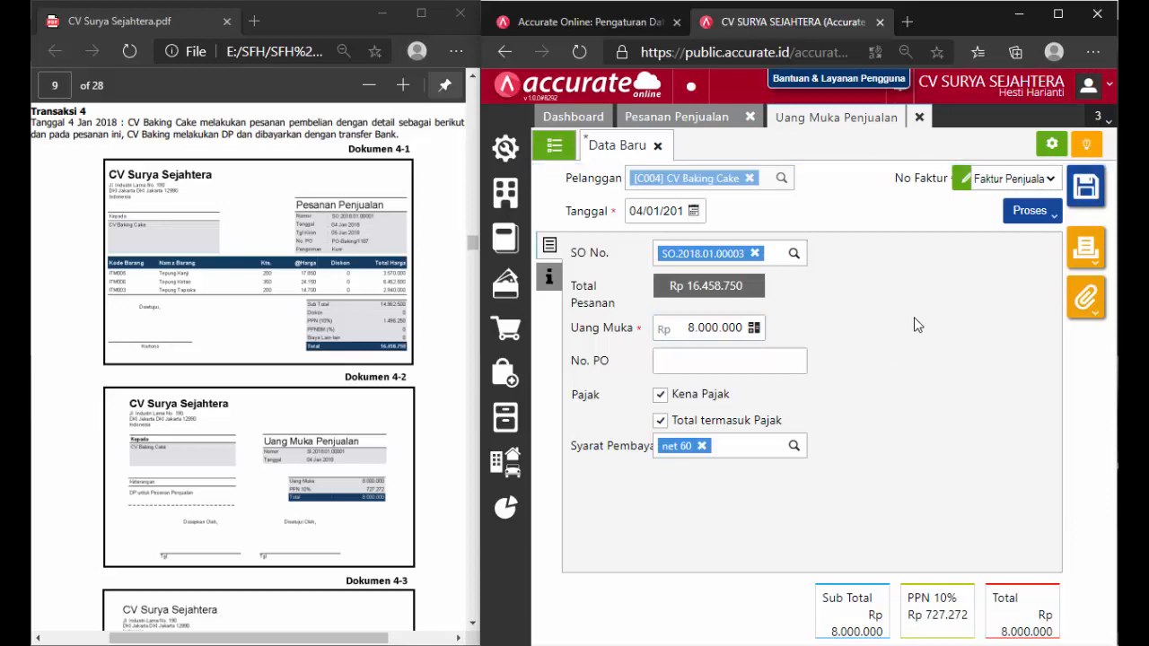
Process the down payment into a sales receipt (Pembayaran) and bring the payment receipt in Dokumen 4-3 of the PDF into view.
{"action": "left_click", "coordinate": [1024, 222]}
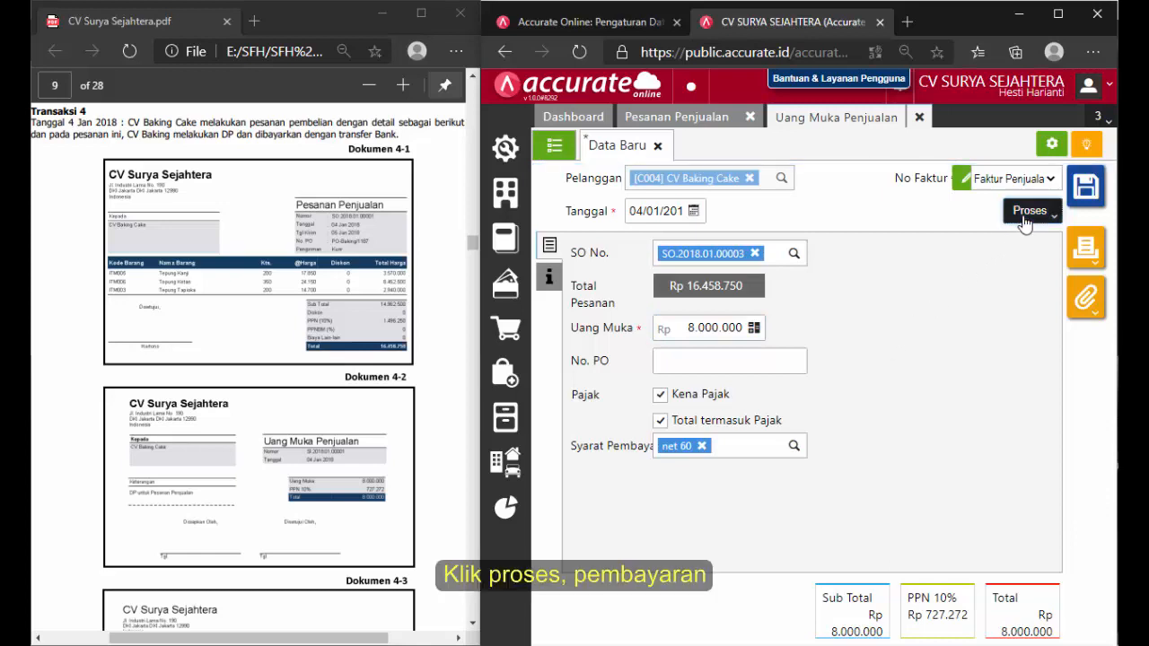
{"action": "left_click", "coordinate": [996, 244]}
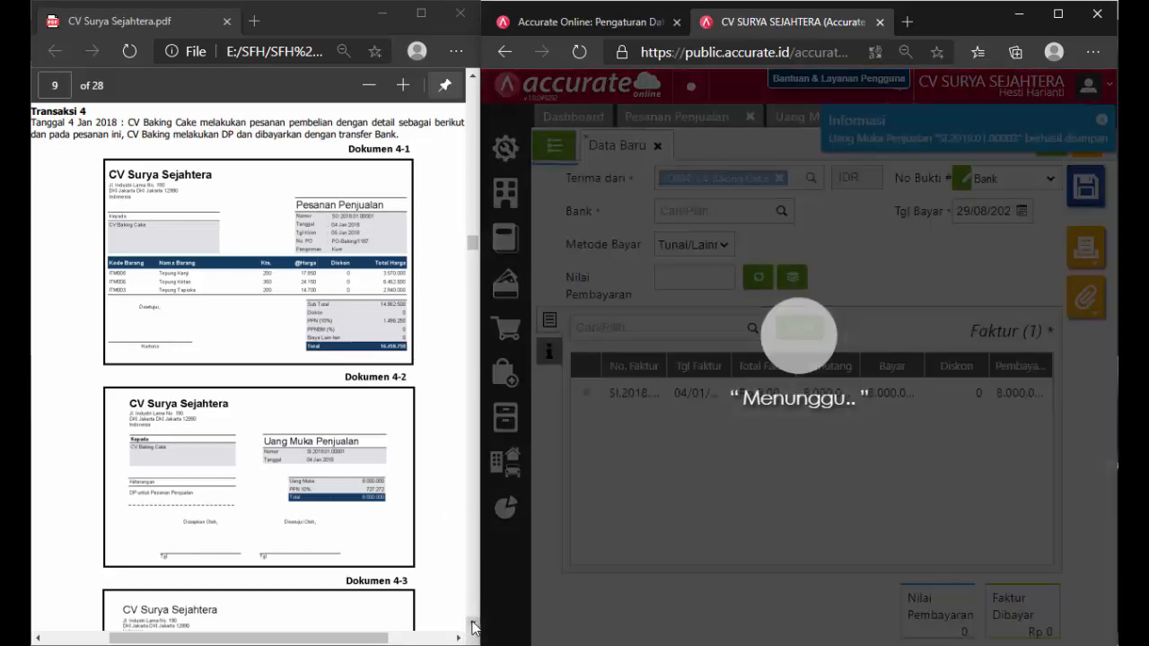
{"action": "scroll", "coordinate": [473, 626], "scroll_direction": "down", "scroll_amount": 5}
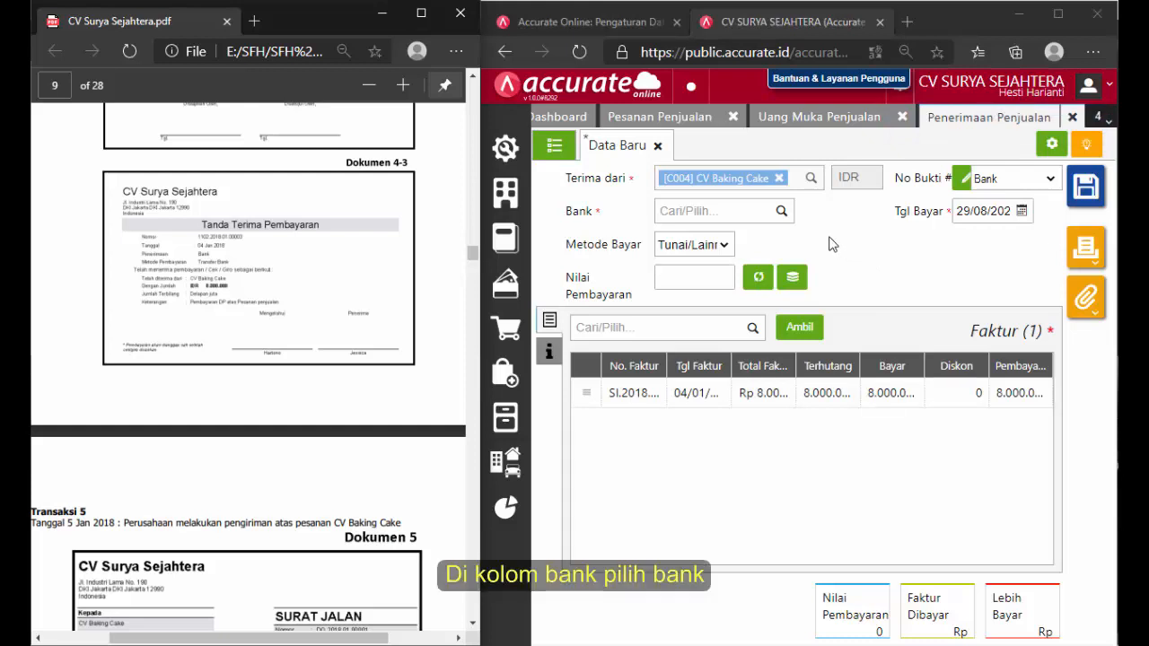
Set the receipt's bank to Bank and its payment method (Metode Bayar) to Transfer Bank.
{"action": "left_click", "coordinate": [781, 217]}
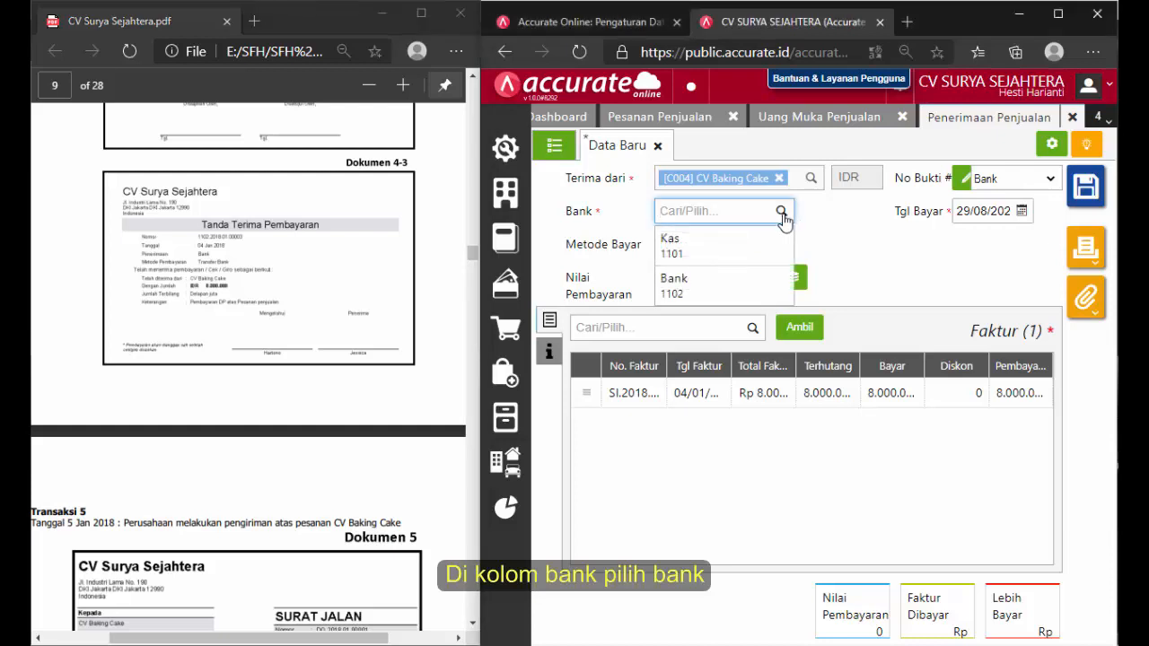
{"action": "left_click", "coordinate": [749, 280]}
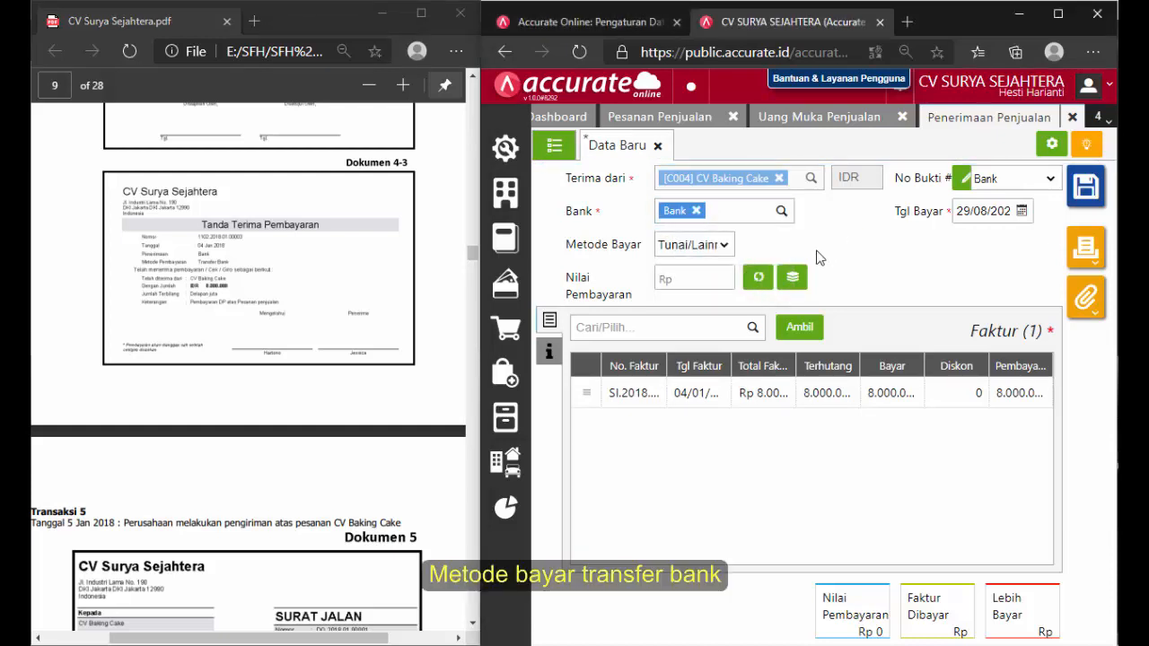
{"action": "left_click", "coordinate": [725, 251]}
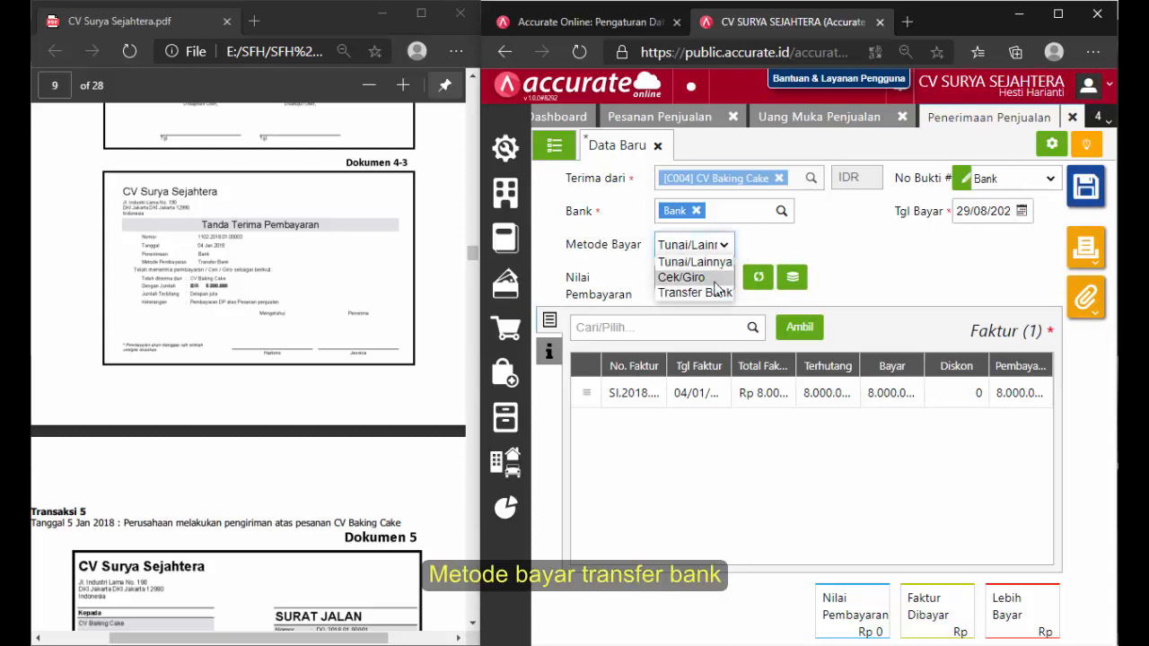
{"action": "left_click", "coordinate": [718, 293]}
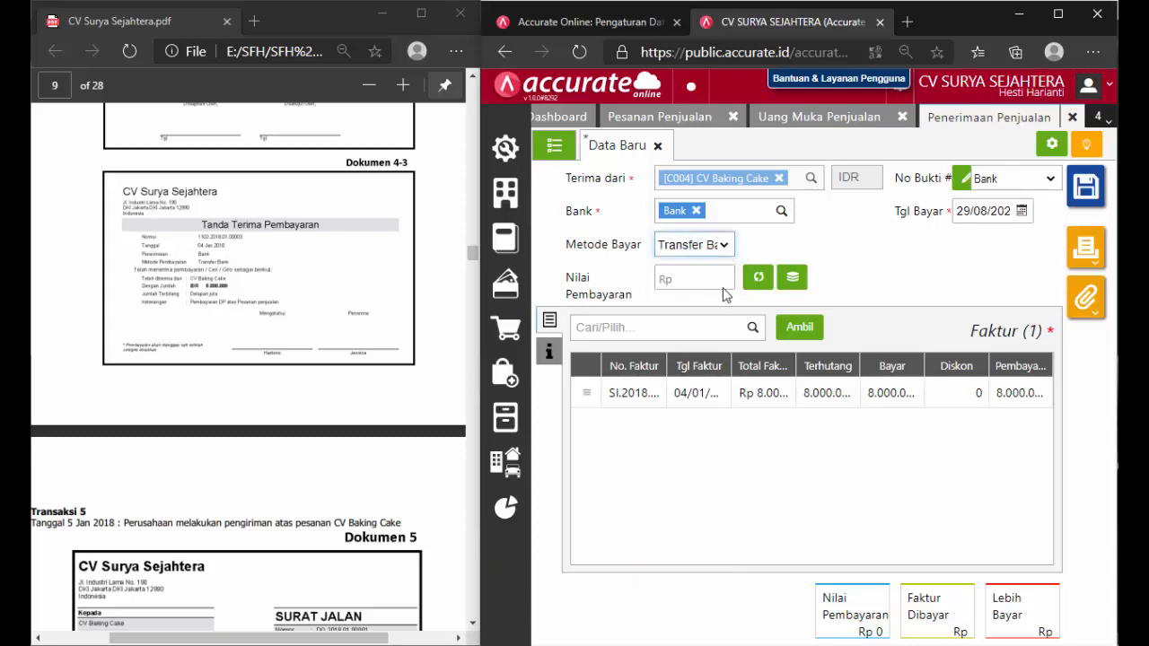
Date the receipt (Tgl Bayar) 04/01/2018 and save it with the payment value calculated from the down payment invoice.
{"action": "left_click", "coordinate": [981, 212]}
{"action": "type", "text": "04/01/20"}
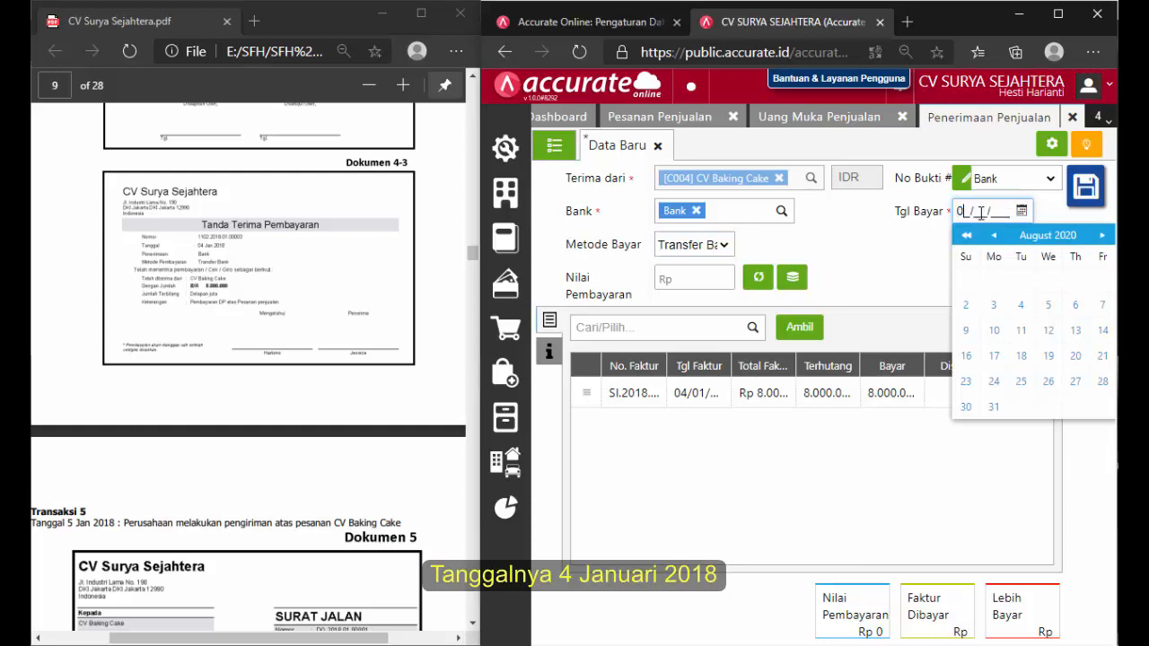
{"action": "type", "text": "18"}
{"action": "left_click", "coordinate": [883, 227]}
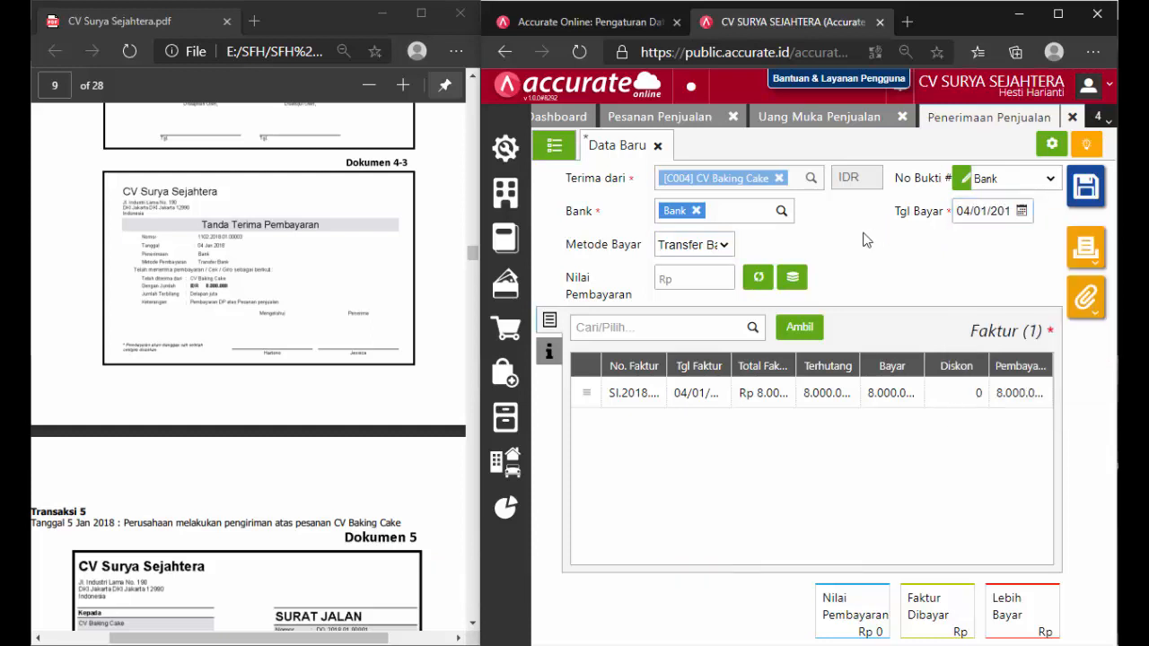
{"action": "left_click", "coordinate": [758, 278]}
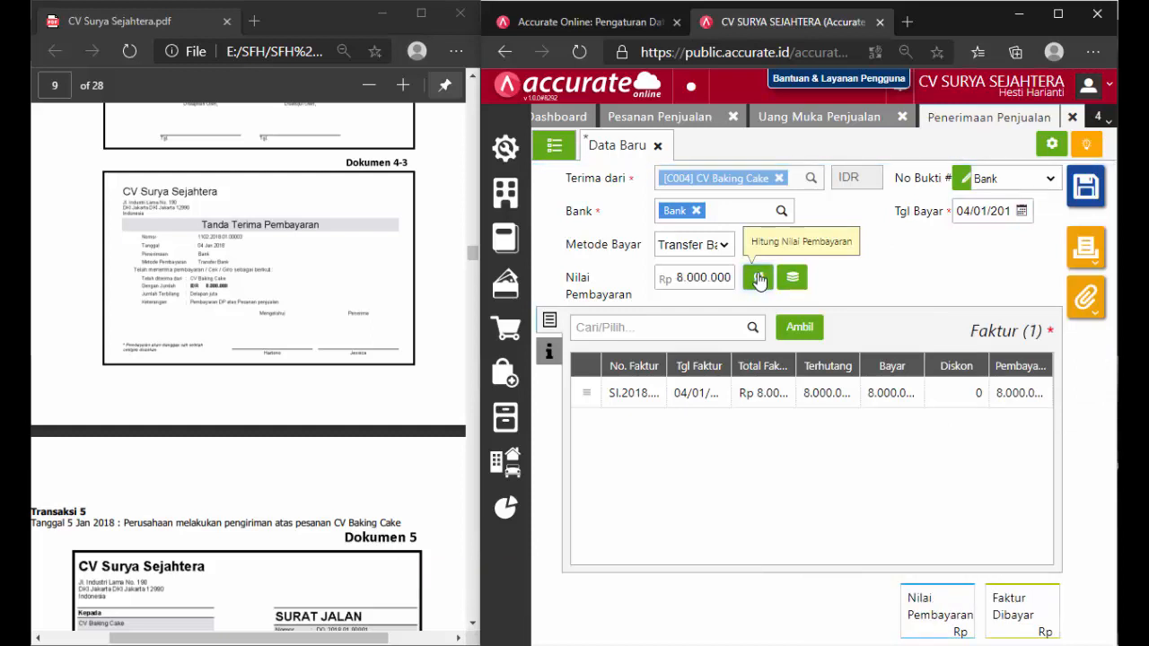
{"action": "left_click", "coordinate": [1081, 196]}
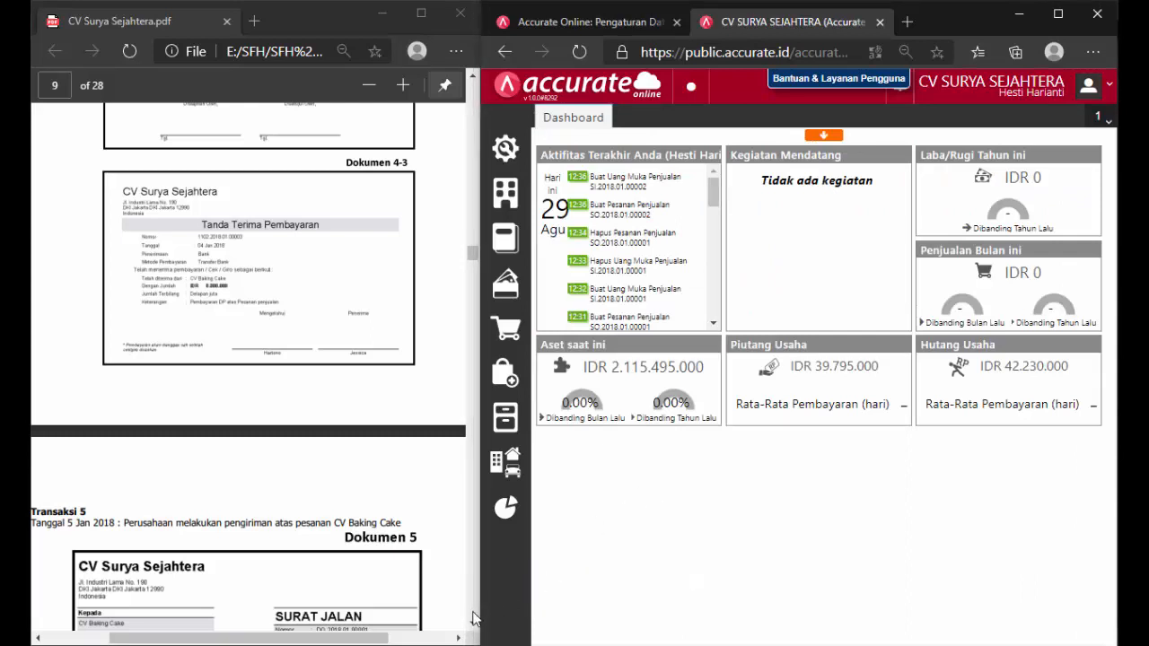
Following Dokumen 5 in the PDF, start a new sales delivery (Pengiriman Pesanan) addressed to the customer CV Baking Cake.
{"action": "scroll", "coordinate": [470, 625], "scroll_direction": "down", "scroll_amount": 4}
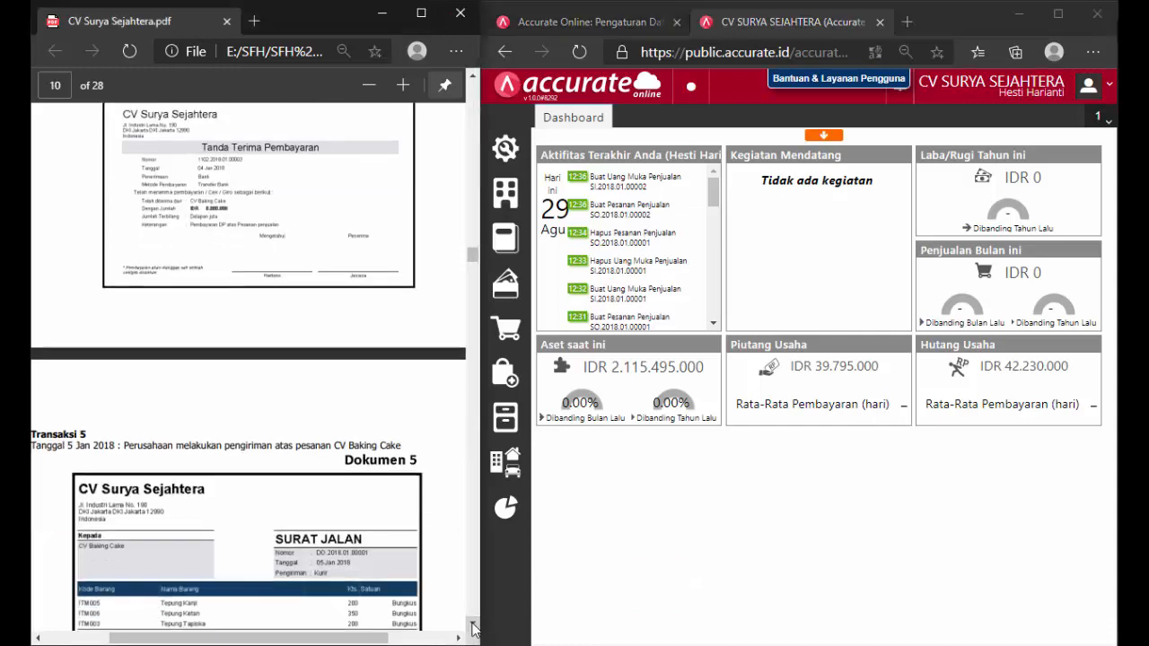
{"action": "scroll", "coordinate": [473, 628], "scroll_direction": "down", "scroll_amount": 1}
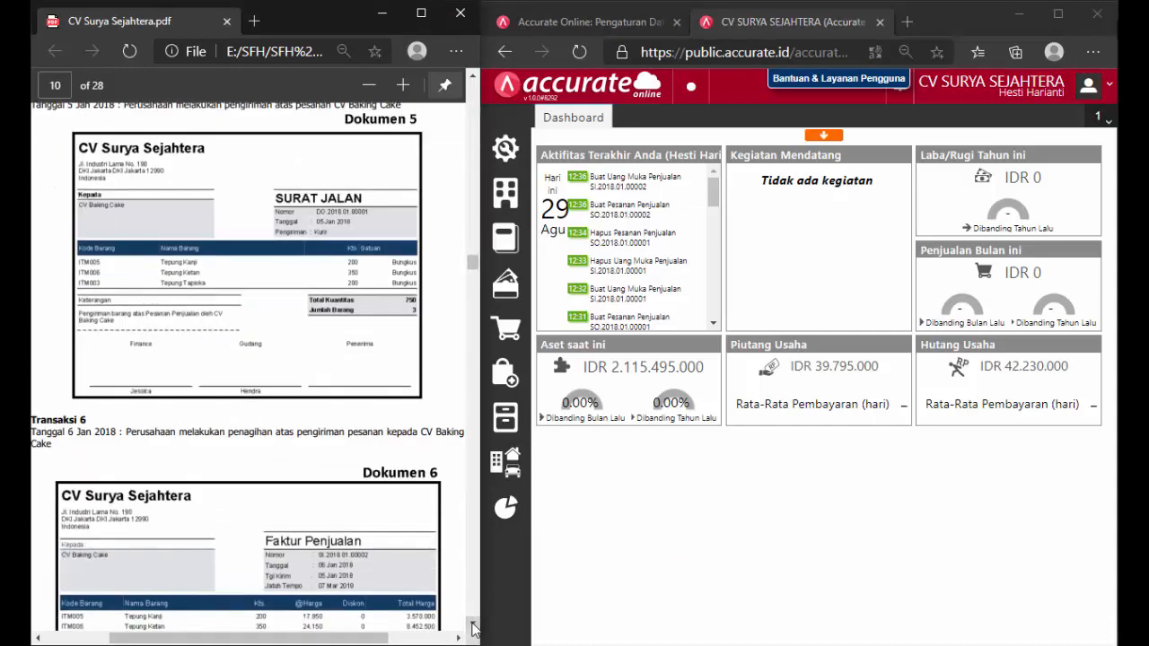
{"action": "scroll", "coordinate": [473, 85], "scroll_direction": "up", "scroll_amount": 1}
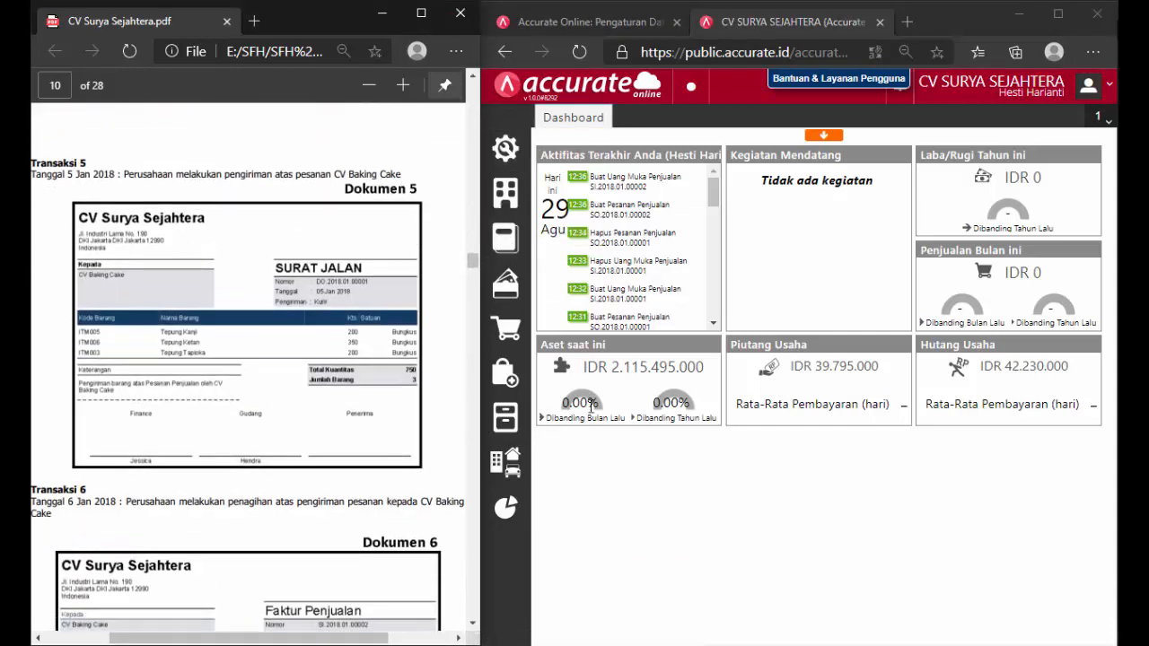
{"action": "left_click", "coordinate": [643, 472]}
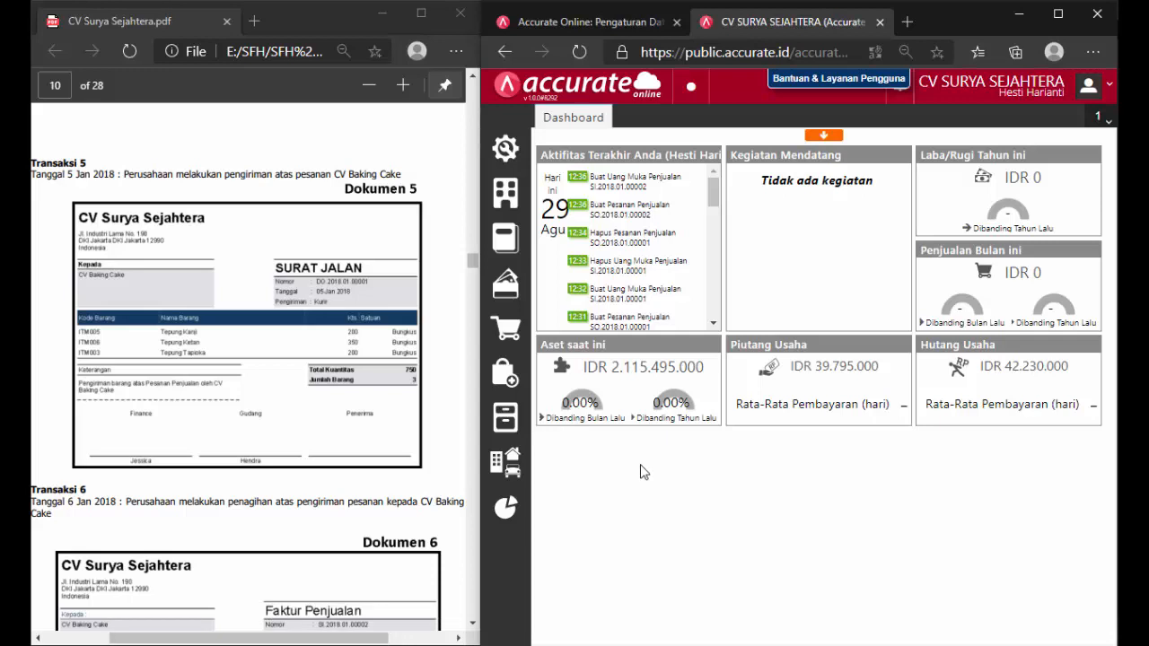
{"action": "left_click", "coordinate": [510, 332]}
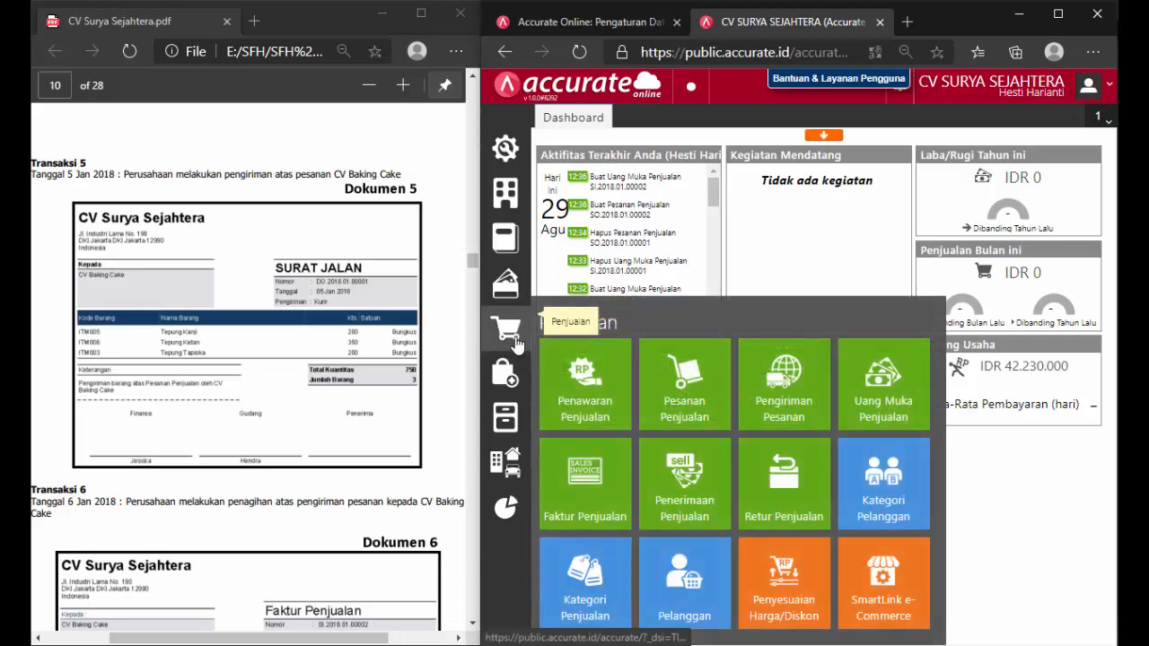
{"action": "left_click", "coordinate": [802, 418]}
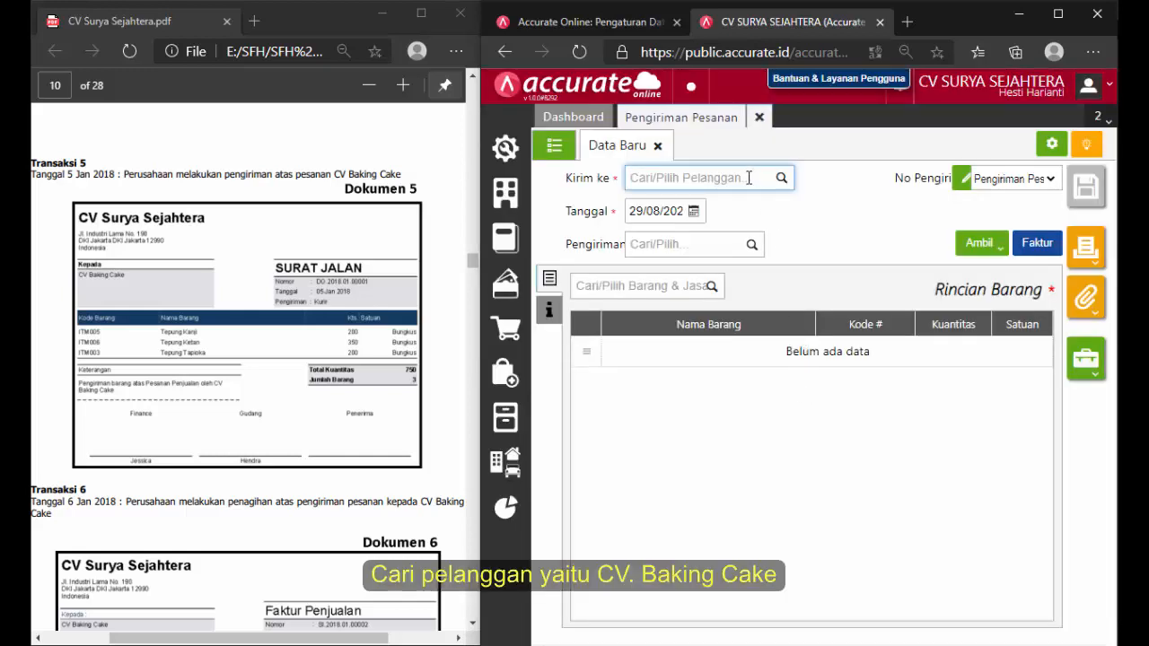
{"action": "type", "text": "CV"}
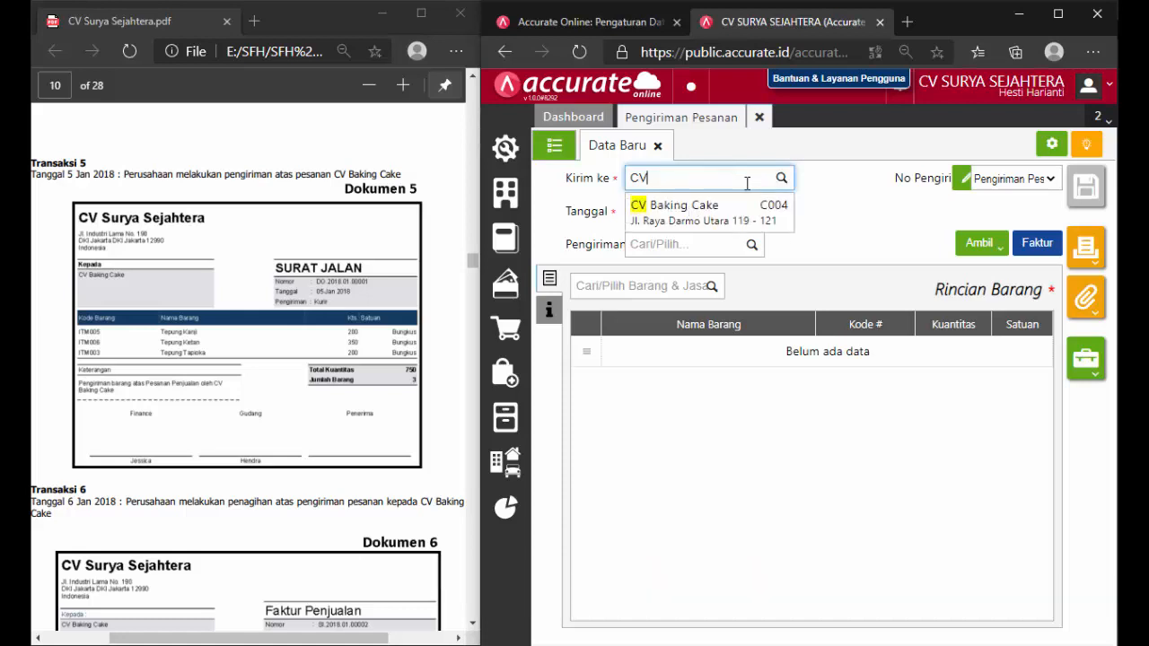
{"action": "left_click", "coordinate": [752, 215]}
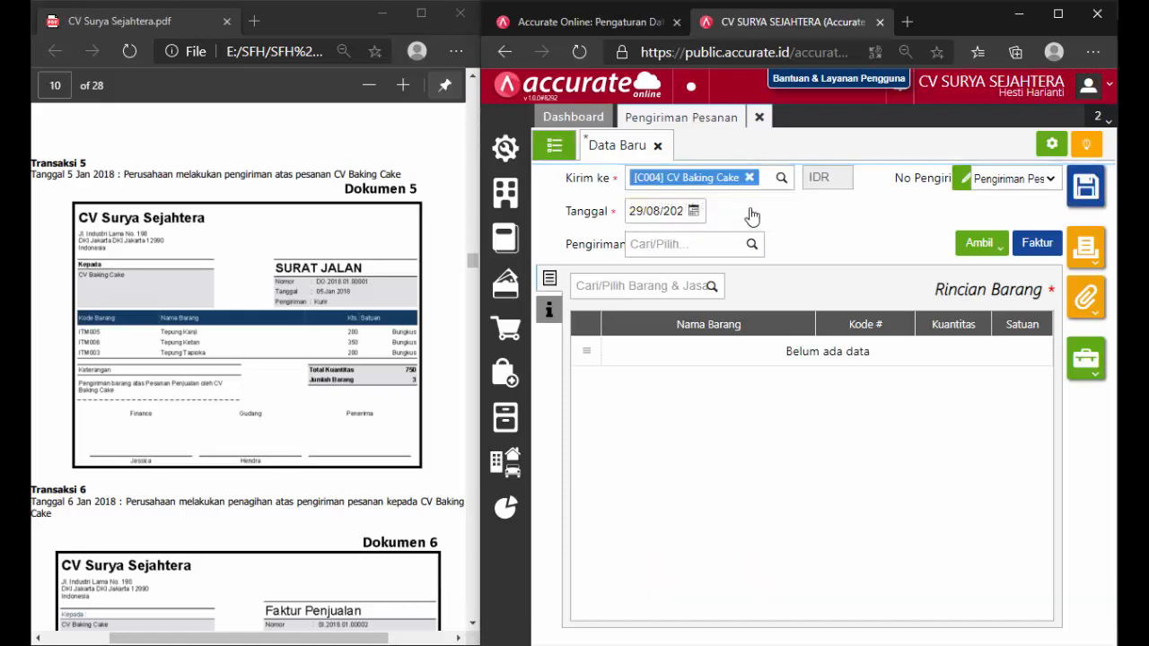
Date the delivery 05/01/2018 and add KURIR as new data for its shipping method (Pengiriman).
{"action": "left_click", "coordinate": [684, 210]}
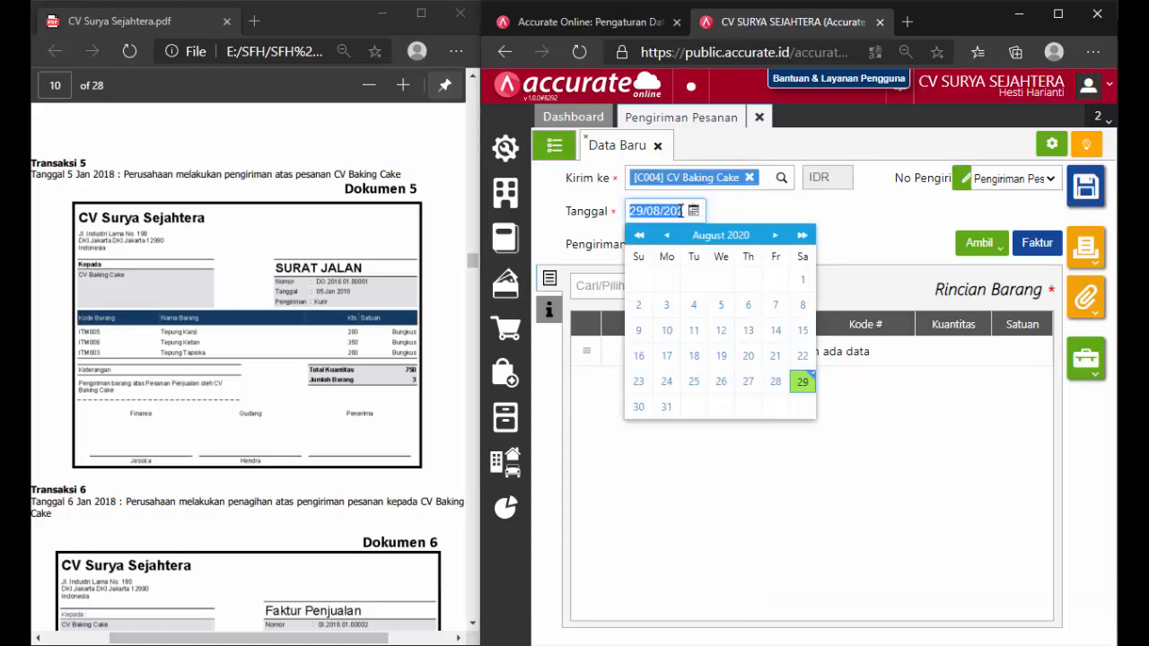
{"action": "type", "text": "05/01/20"}
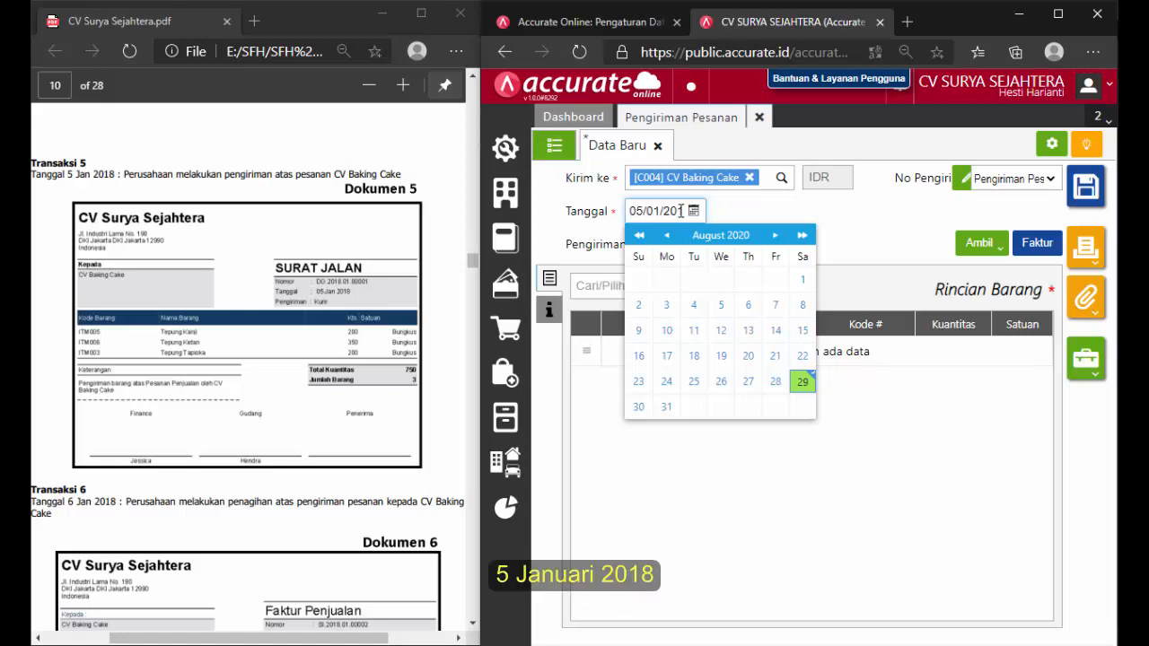
{"action": "left_click", "coordinate": [758, 209]}
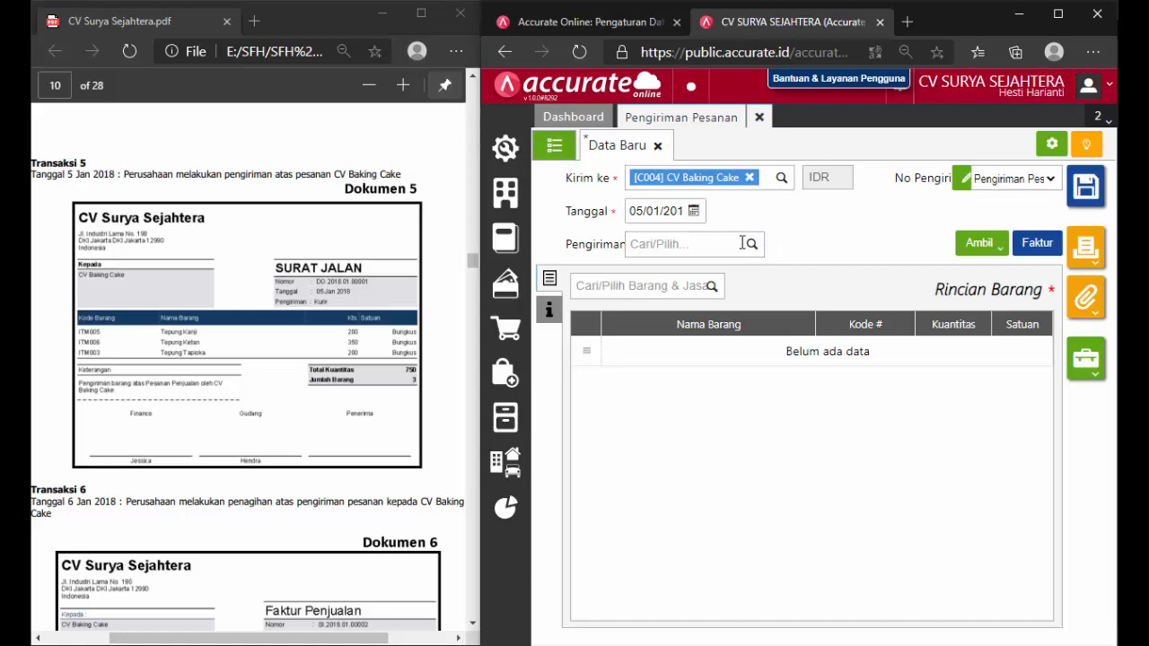
{"action": "left_click", "coordinate": [731, 243]}
{"action": "type", "text": "KURI"}
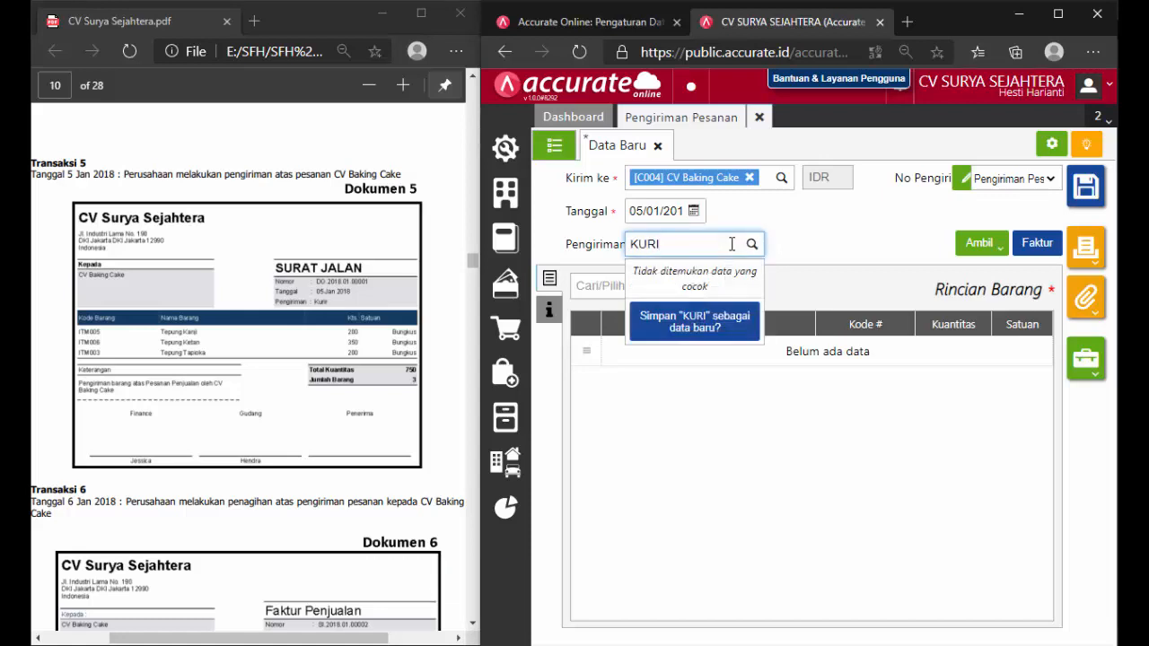
{"action": "type", "text": "R"}
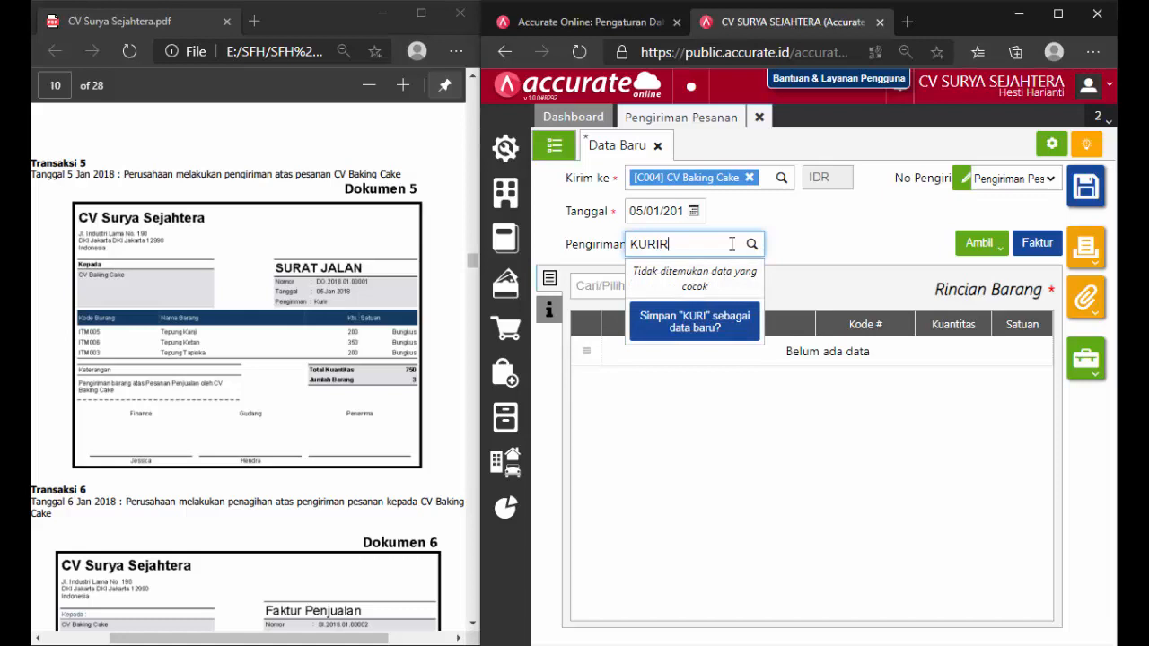
{"action": "left_click", "coordinate": [723, 322]}
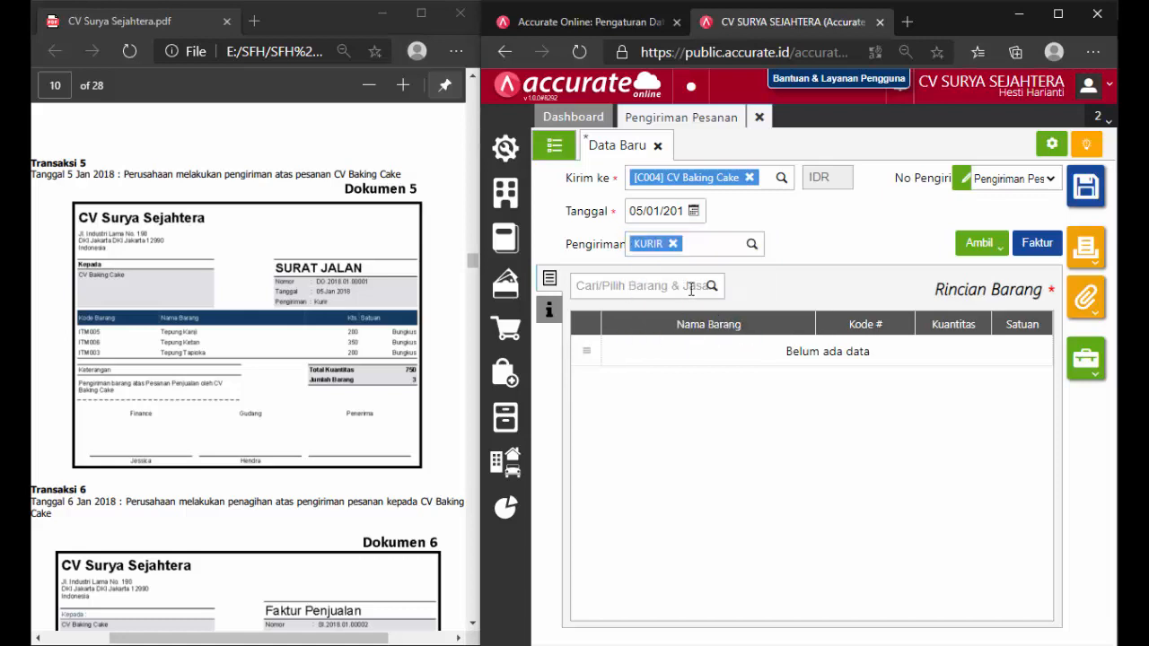
Copy all items from CV Baking Cake's sales order (Pesanan) dated 04/01/2018 into the delivery.
{"action": "left_click", "coordinate": [961, 249]}
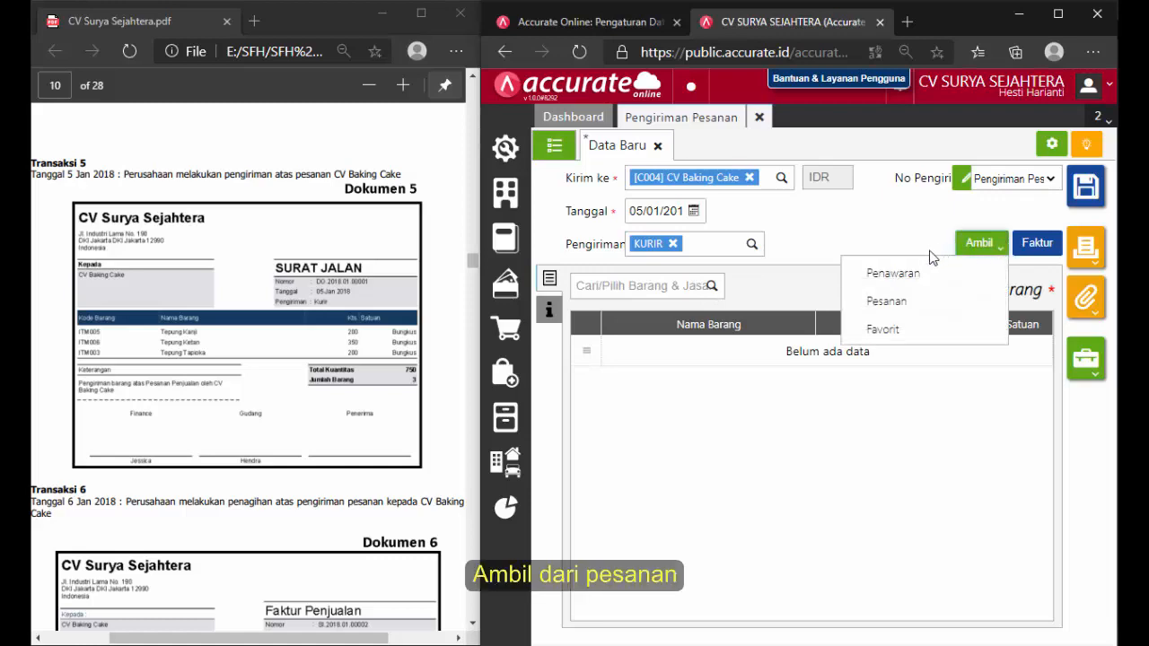
{"action": "left_click", "coordinate": [911, 303]}
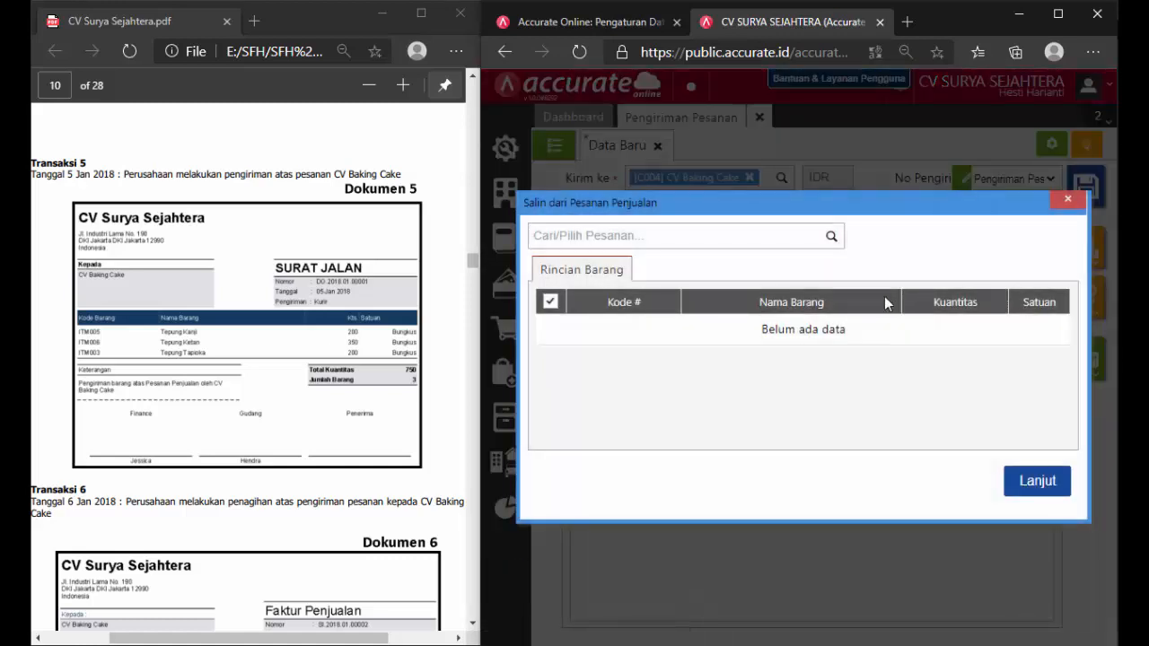
{"action": "left_click", "coordinate": [831, 237]}
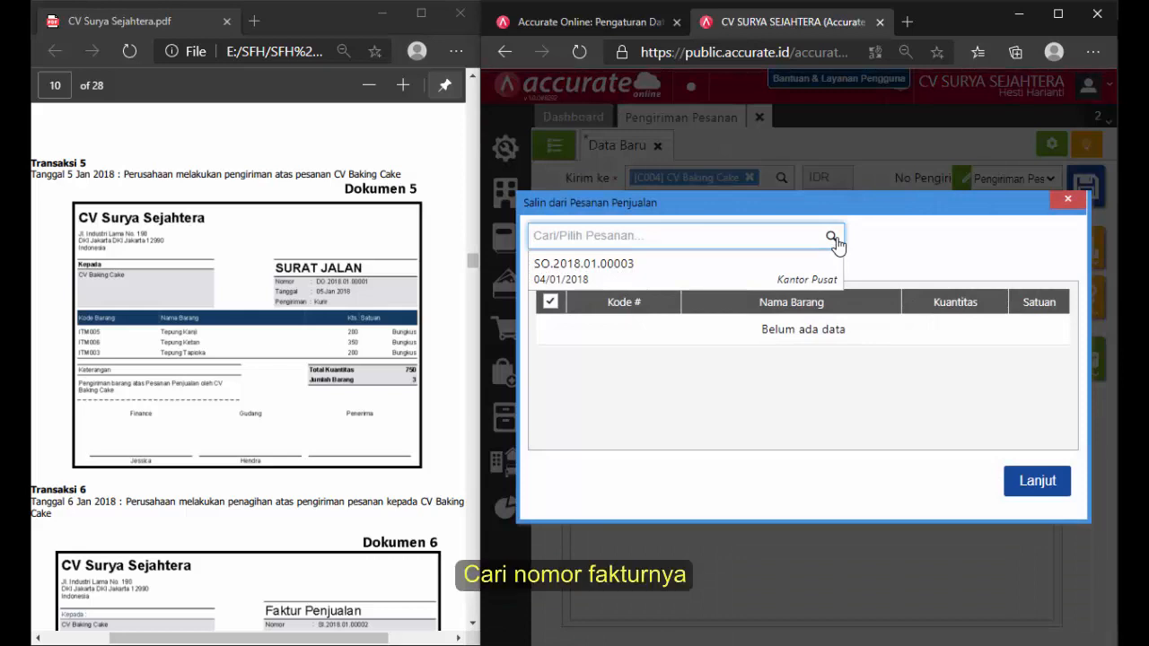
{"action": "left_click", "coordinate": [764, 267]}
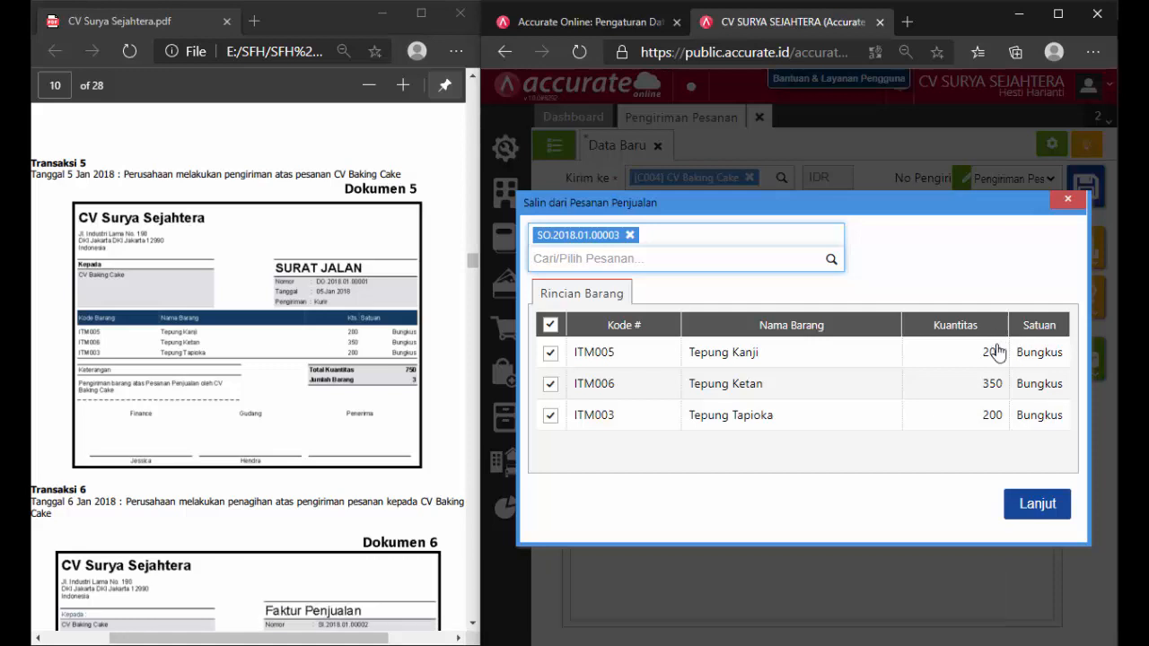
{"action": "left_click", "coordinate": [1030, 507]}
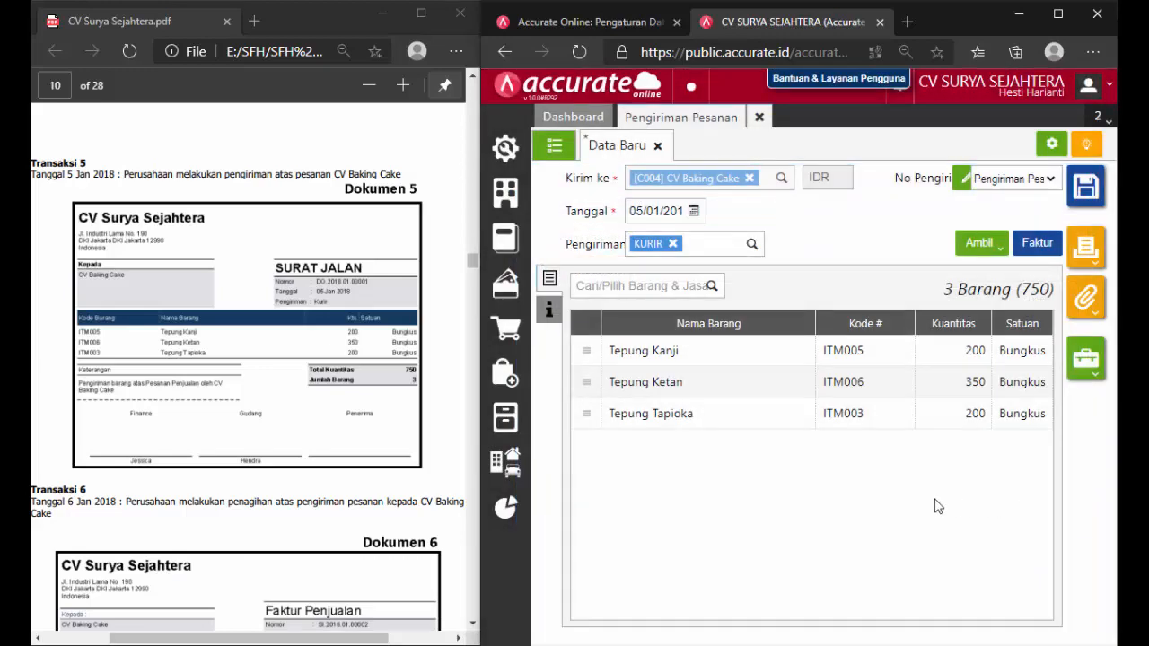
Enter PENGIRIMAN BARANG ATAS PENJUALAN OLEH CV BAKING CAKE as the delivery's description (Keterangan) and return to the item details.
{"action": "left_click", "coordinate": [550, 310]}
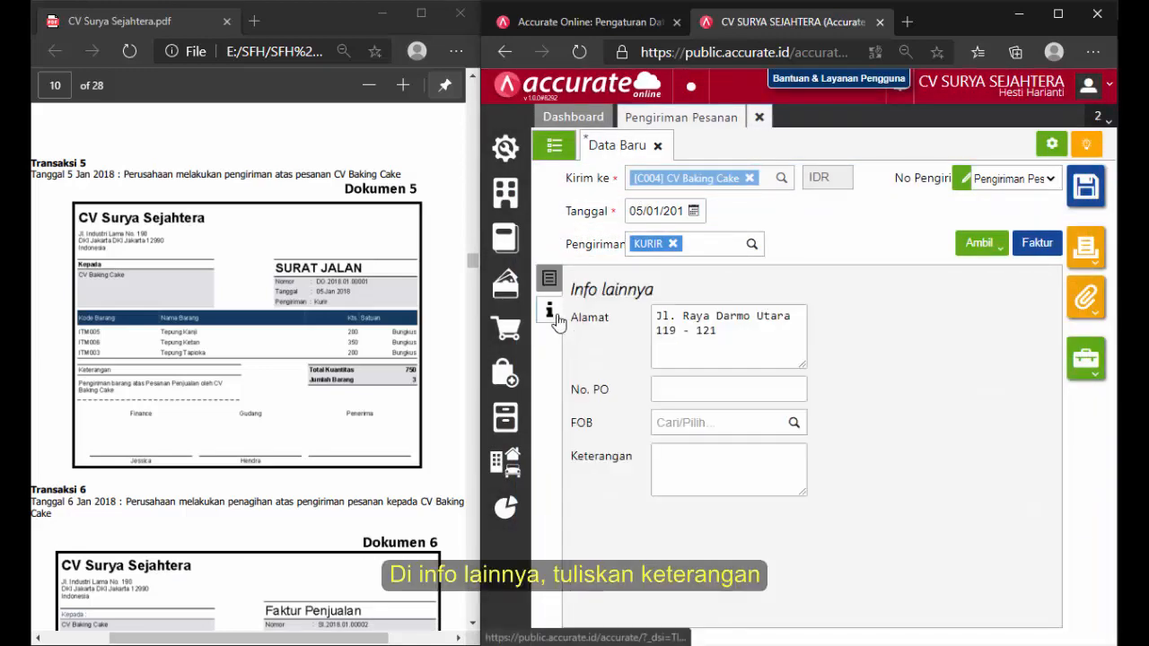
{"action": "left_click", "coordinate": [734, 471]}
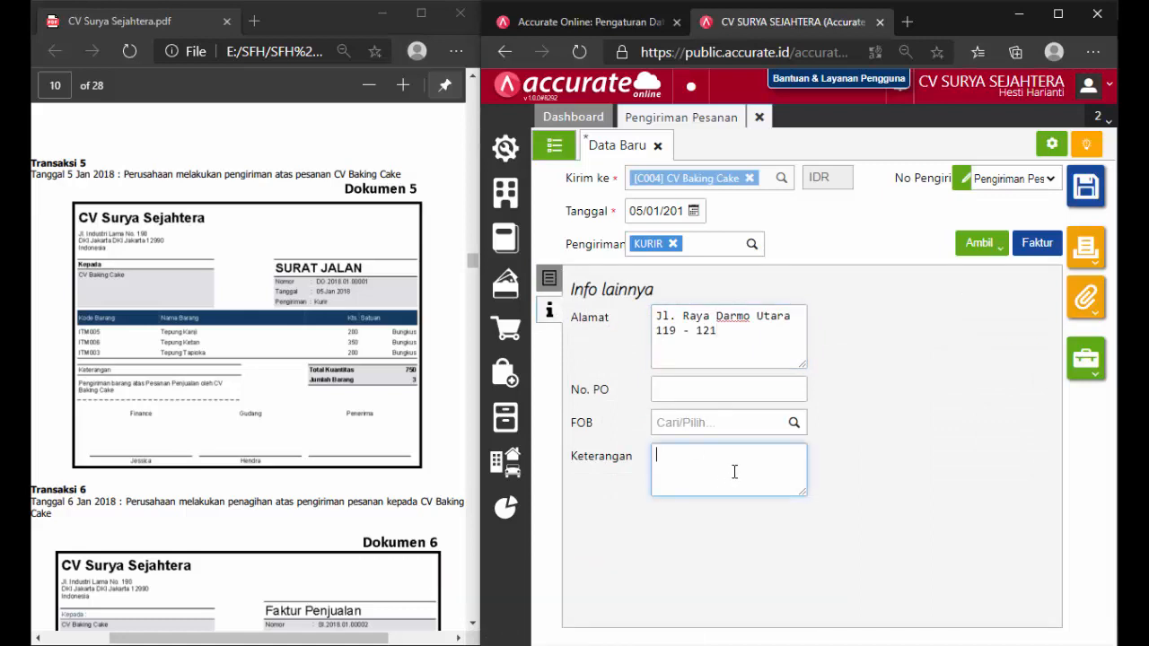
{"action": "type", "text": "PE"}
{"action": "key", "text": "BackSpace"}
{"action": "type", "text": "ENGIRIMAN BARANG ATAS "}
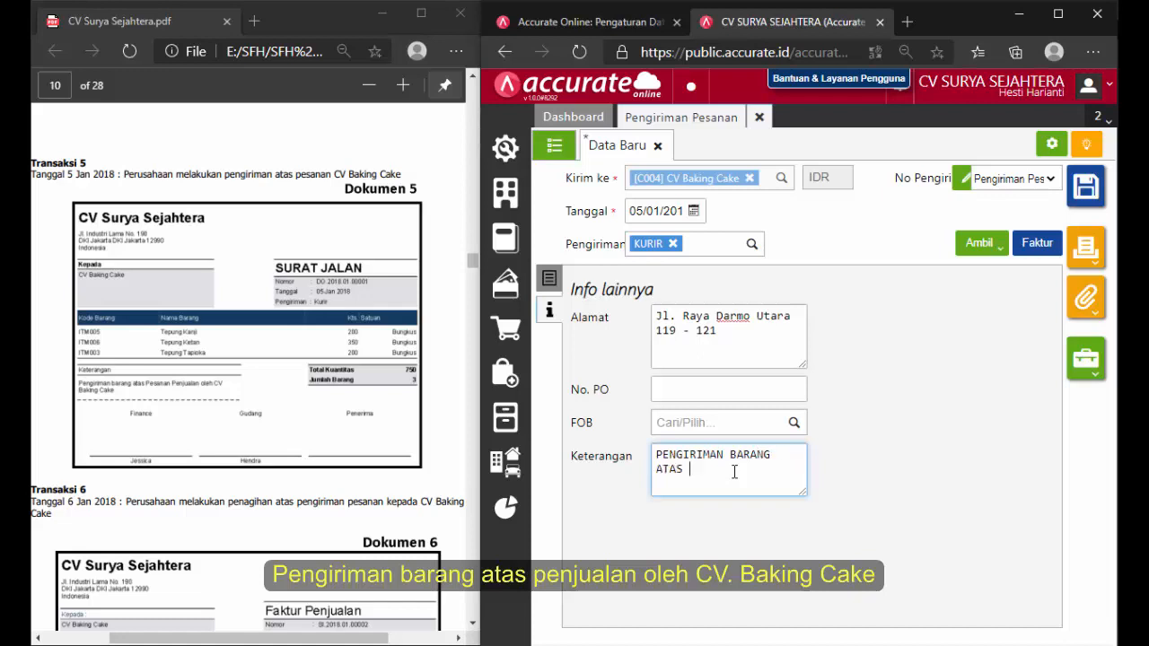
{"action": "type", "text": "PENJUALAN OLEH CV BAKING"}
{"action": "key", "text": "BackSpace"}
{"action": "type", "text": "G"}
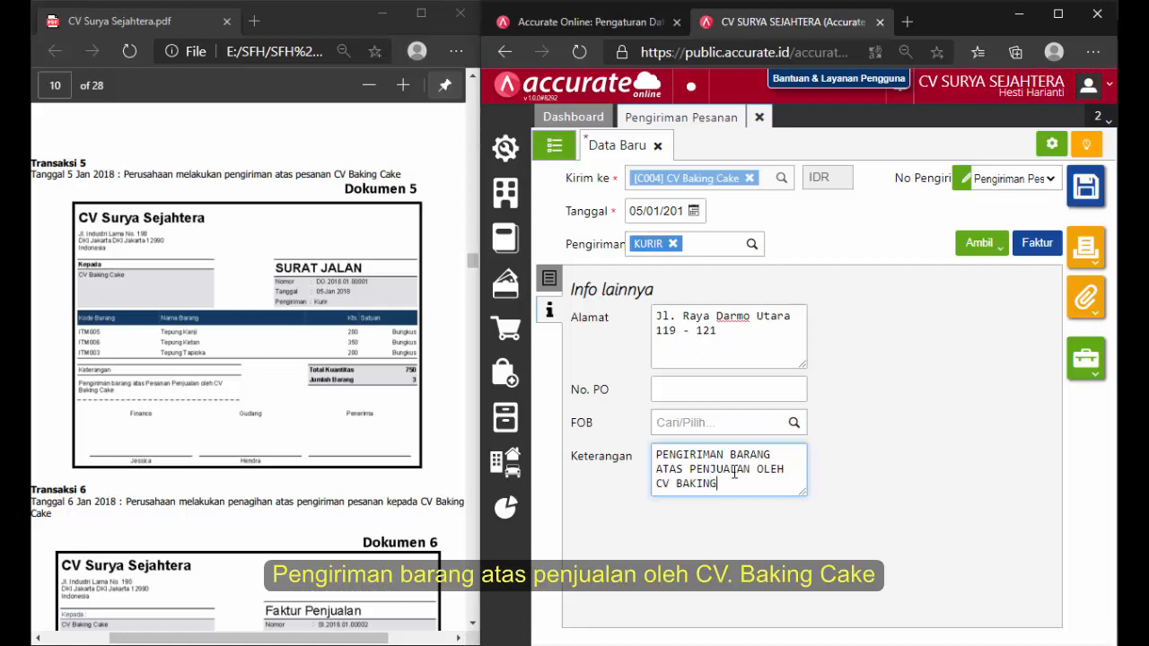
{"action": "type", "text": " CAKE"}
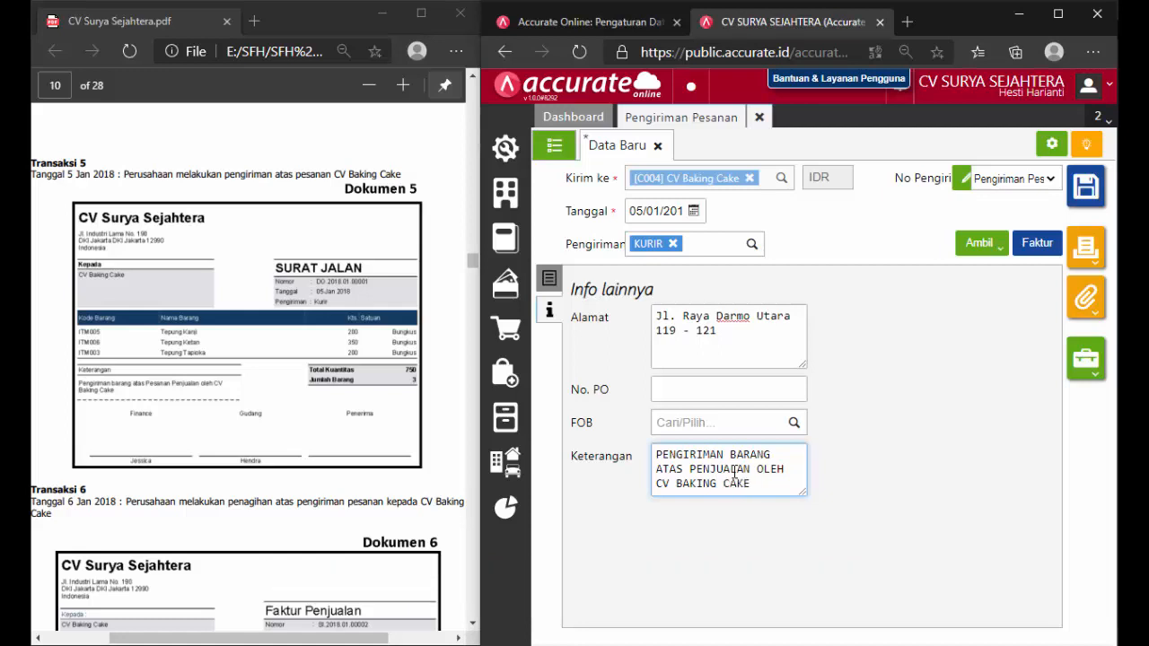
{"action": "left_click", "coordinate": [552, 285]}
{"action": "left_click", "coordinate": [552, 284]}
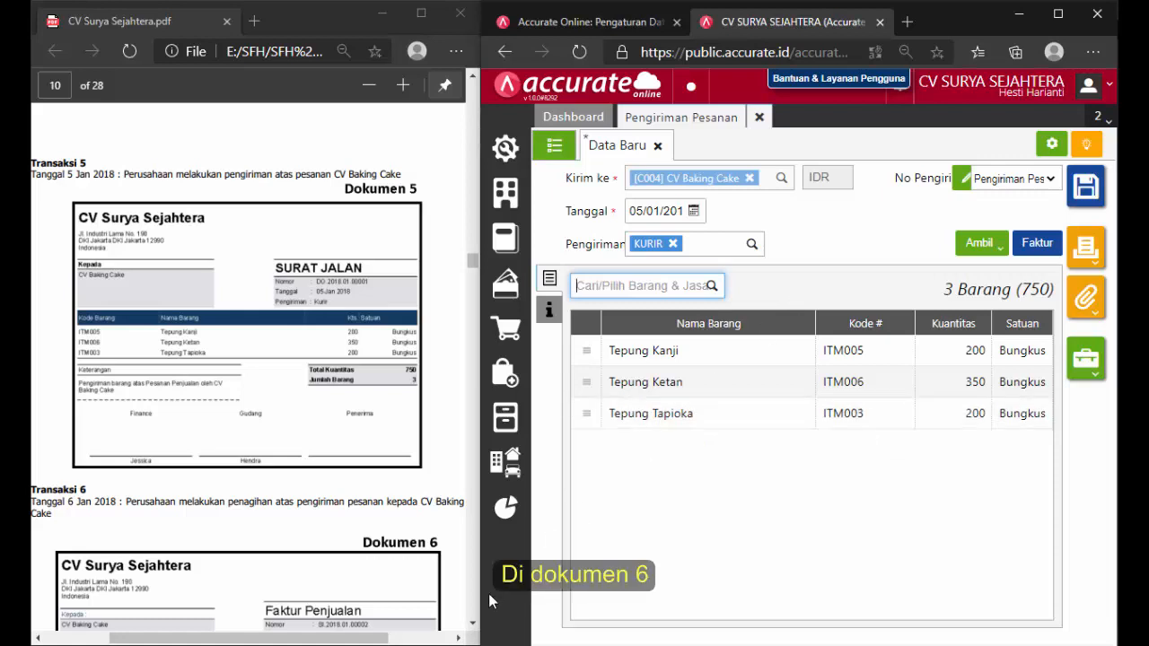
Following Dokumen 6 in the PDF, create a sales invoice (Faktur) from the CV Baking Cake delivery and date it 06/01/2018.
{"action": "left_click", "coordinate": [473, 626]}
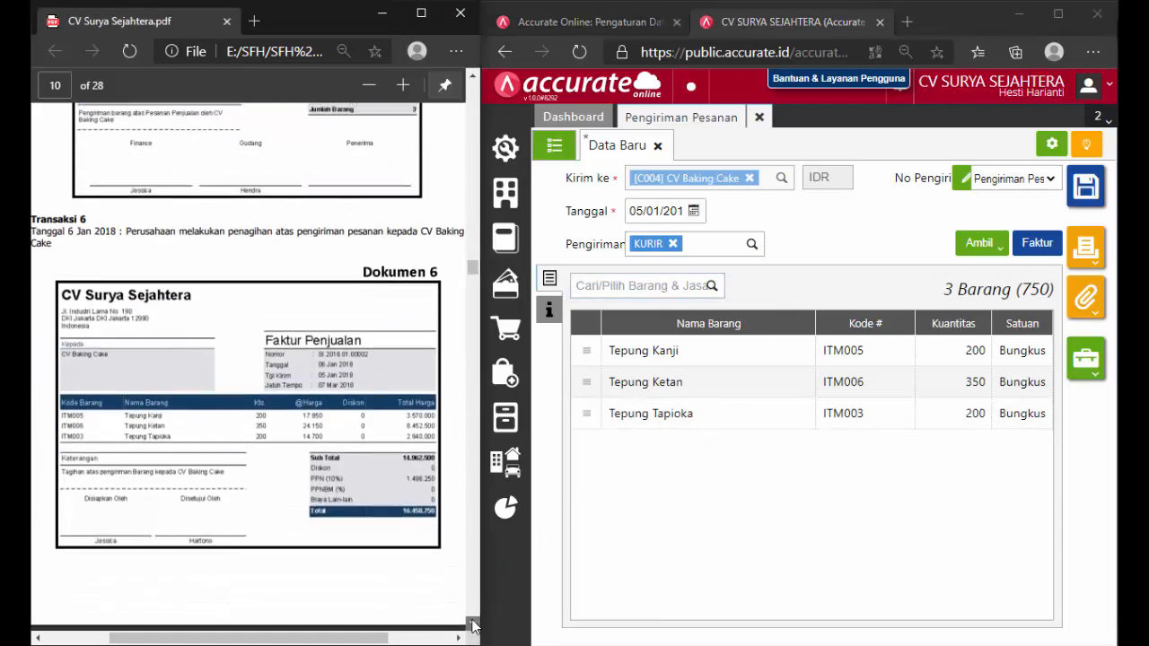
{"action": "left_click", "coordinate": [473, 626]}
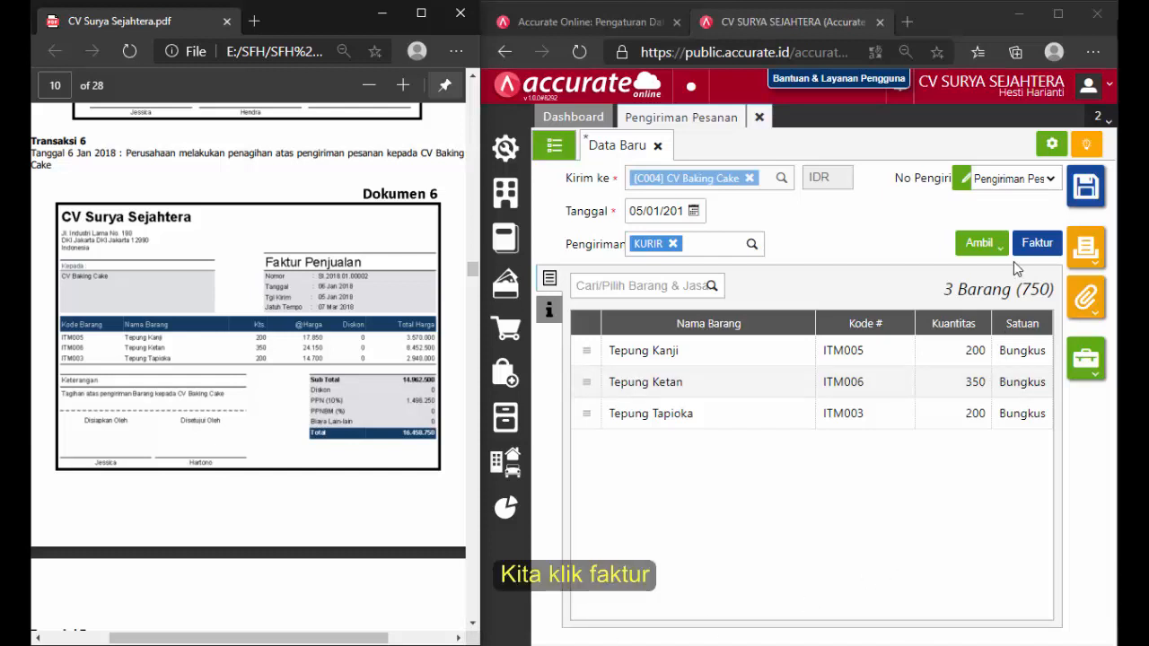
{"action": "left_click", "coordinate": [1037, 252]}
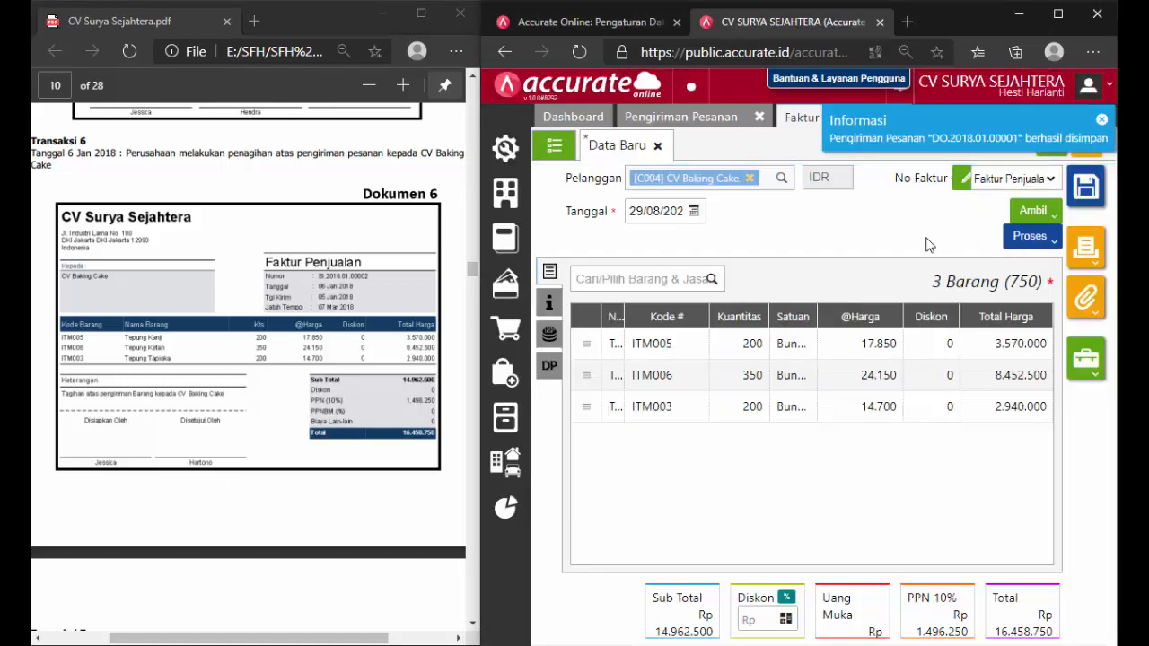
{"action": "left_click", "coordinate": [680, 212]}
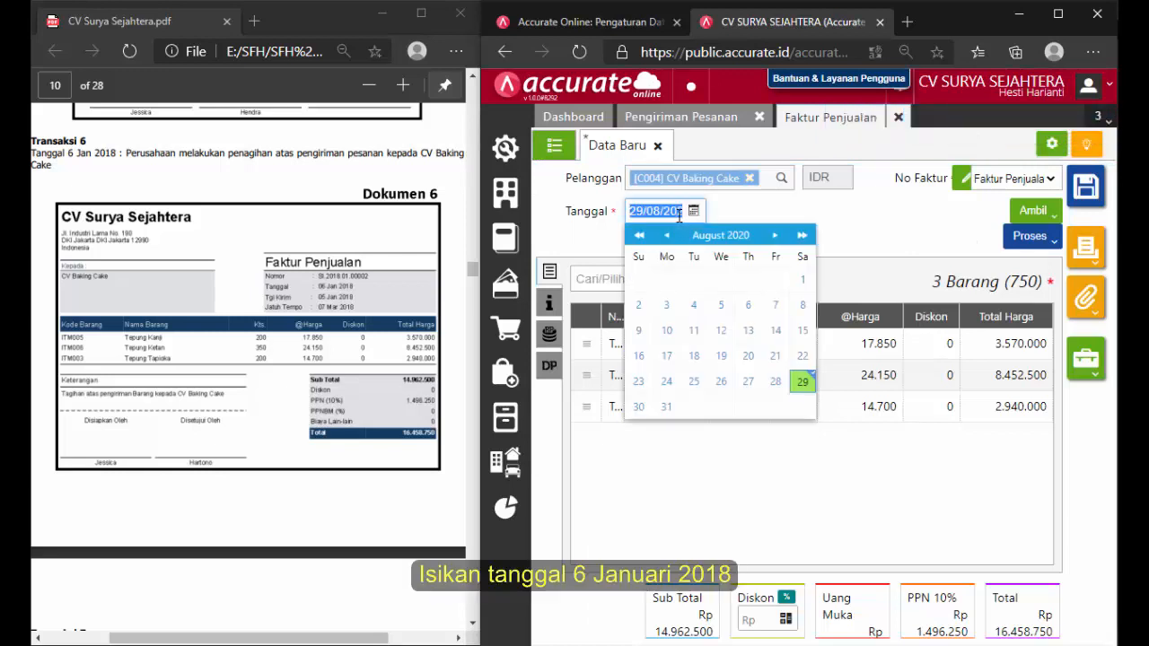
{"action": "type", "text": "06/01/"}
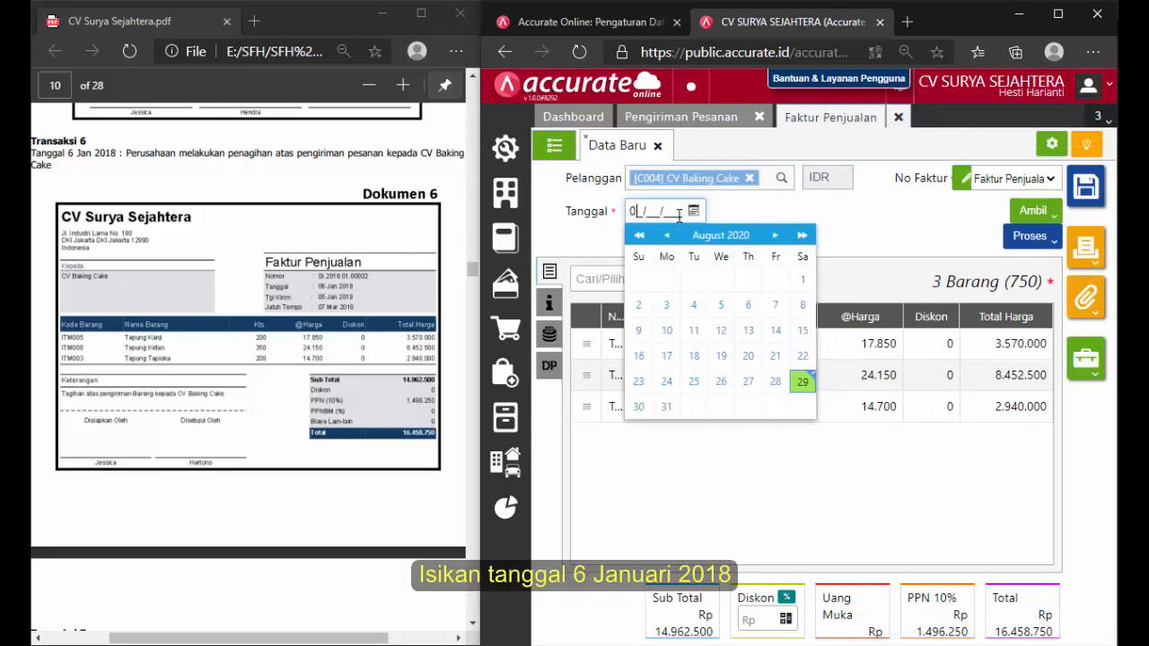
{"action": "type", "text": "2018"}
{"action": "left_click", "coordinate": [760, 212]}
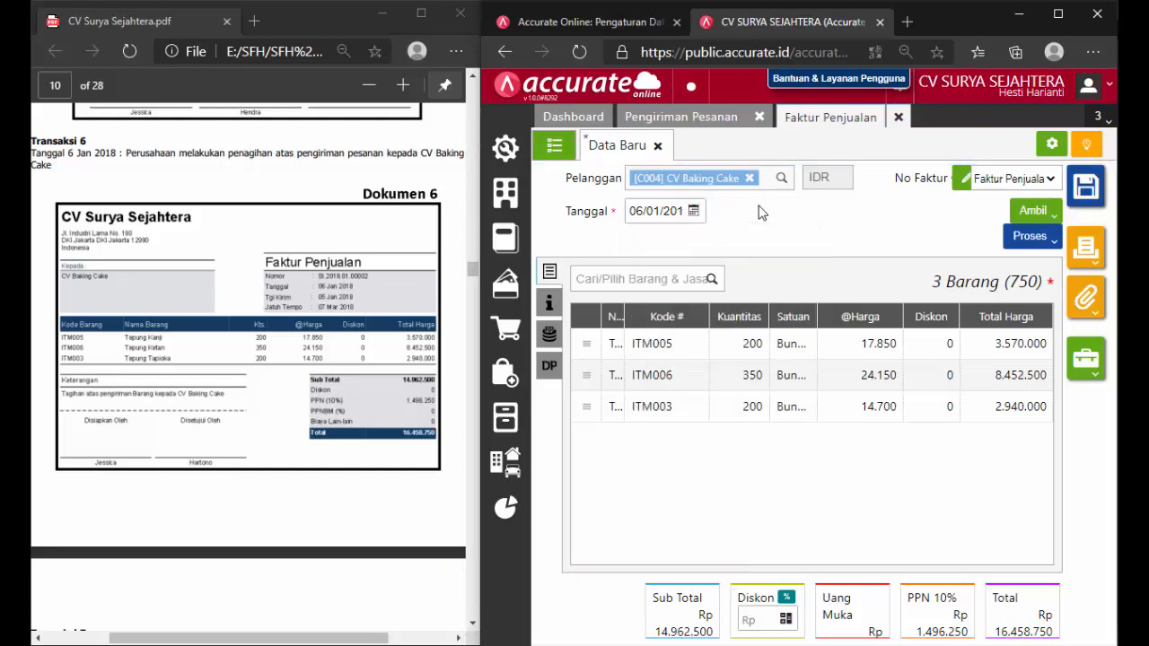
Enter 05/01/2018 as the invoice's shipping date (Tgl Pengiriman) and return to the item details.
{"action": "left_click", "coordinate": [552, 305]}
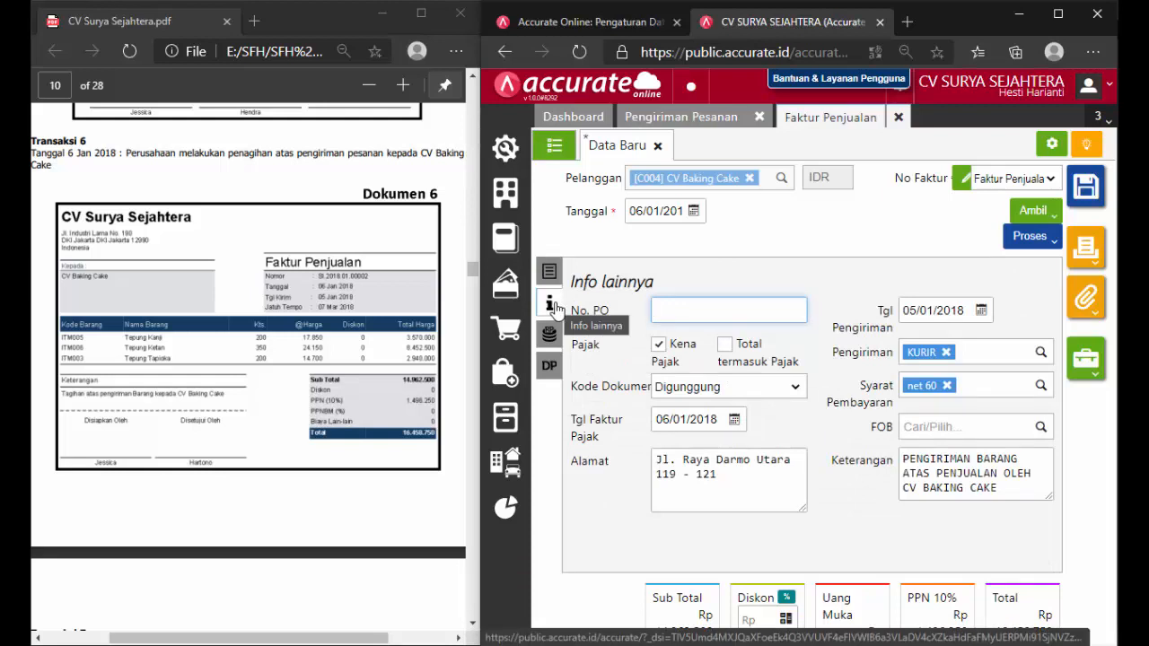
{"action": "left_click", "coordinate": [954, 304]}
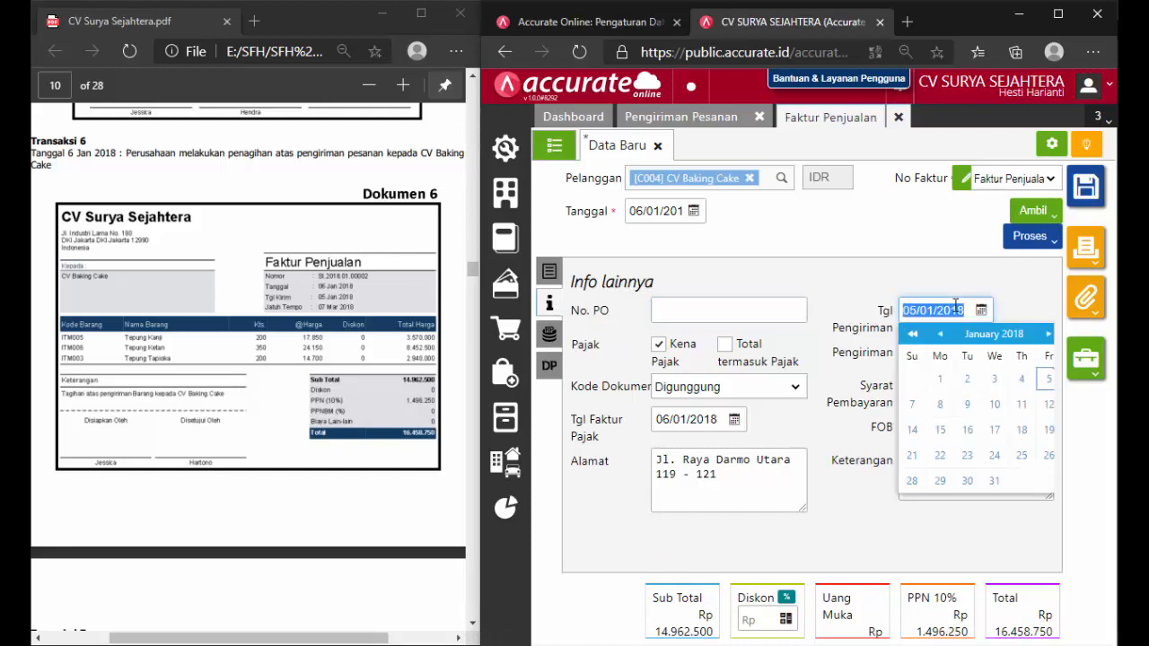
{"action": "type", "text": "05/01/2018"}
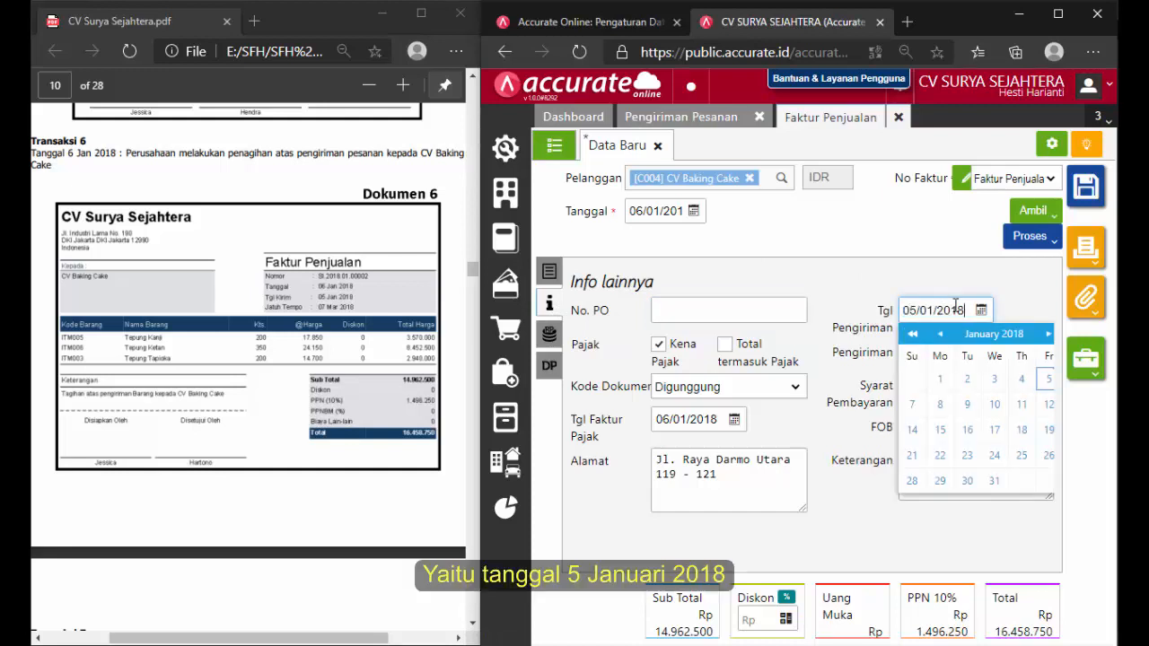
{"action": "left_click", "coordinate": [918, 266]}
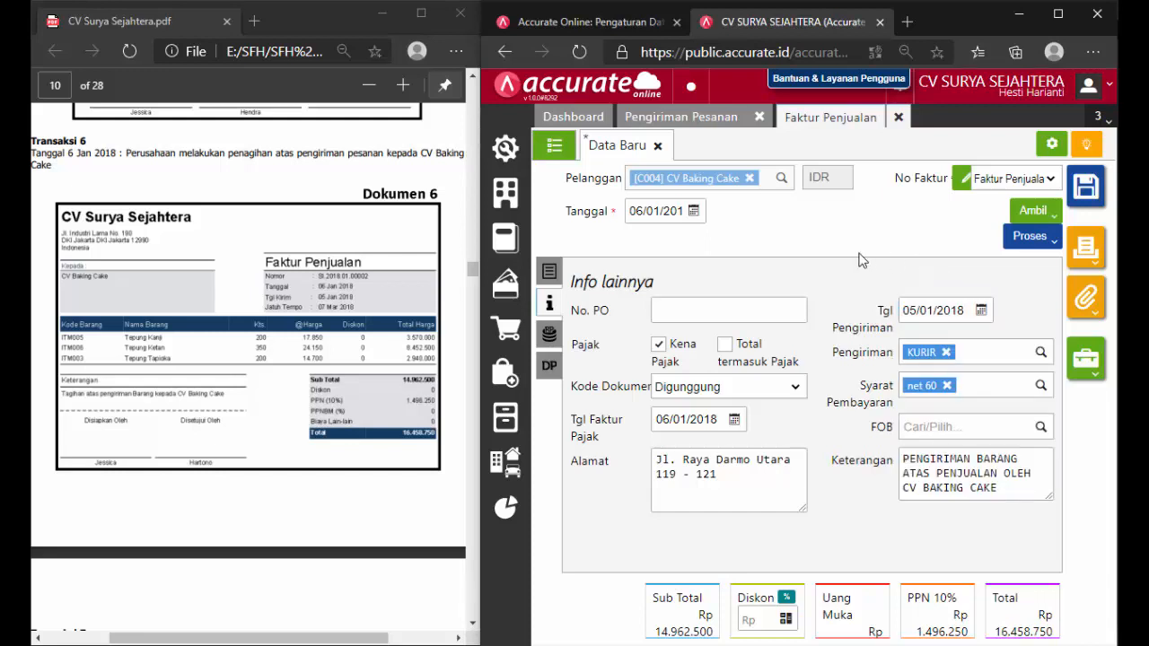
{"action": "left_click", "coordinate": [552, 272]}
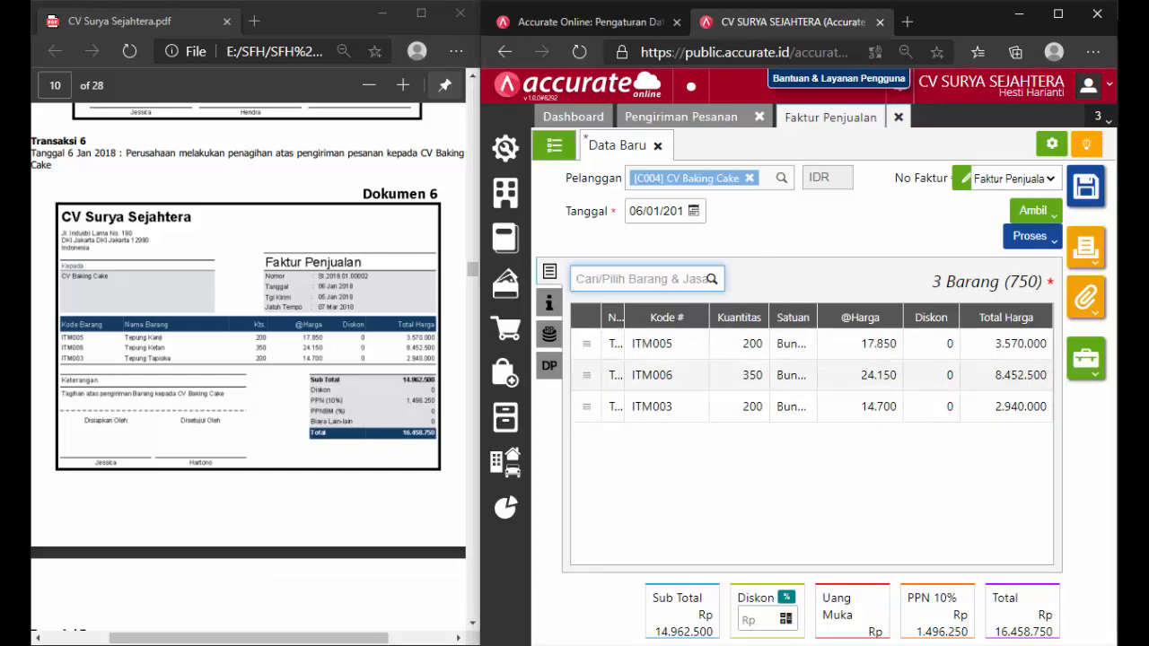
Bring up Transaksi 7 in the PDF and save CV Baking Cake's sales invoice.
{"action": "scroll", "coordinate": [470, 632], "scroll_direction": "down", "scroll_amount": 5}
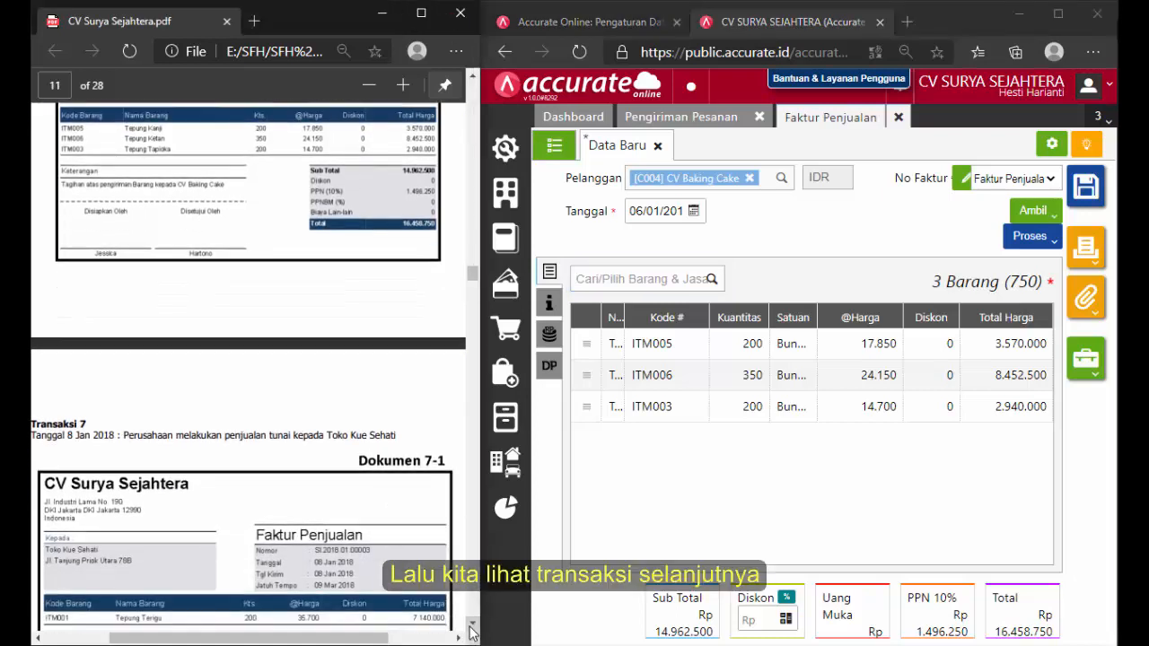
{"action": "scroll", "coordinate": [470, 631], "scroll_direction": "down", "scroll_amount": 3}
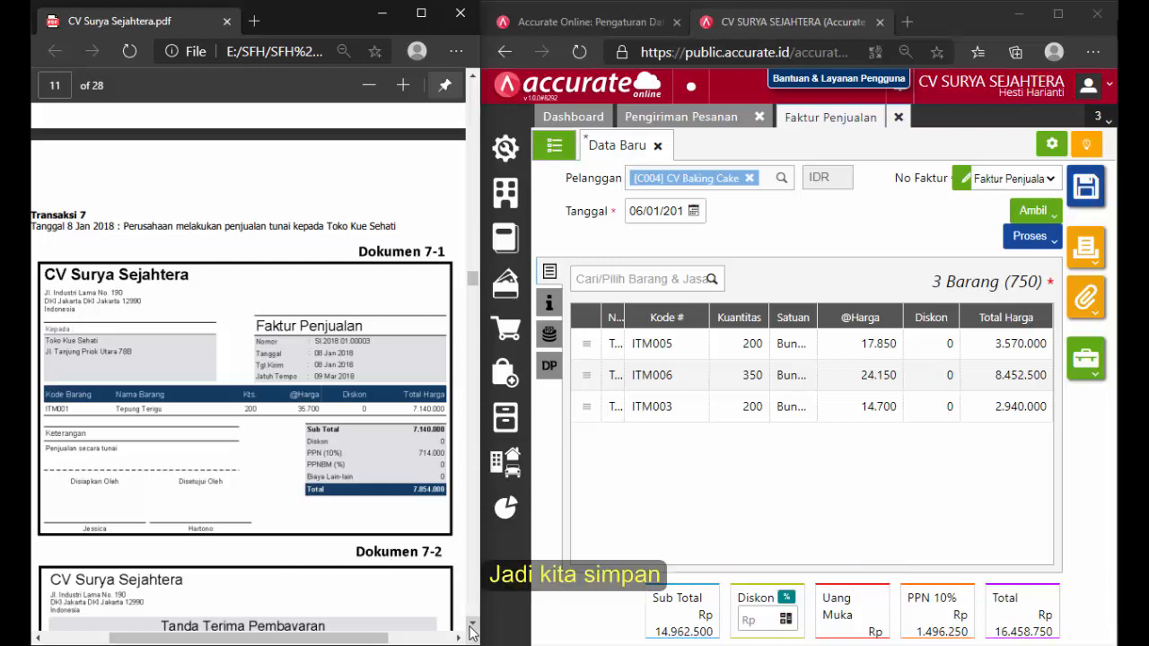
{"action": "left_click", "coordinate": [725, 496]}
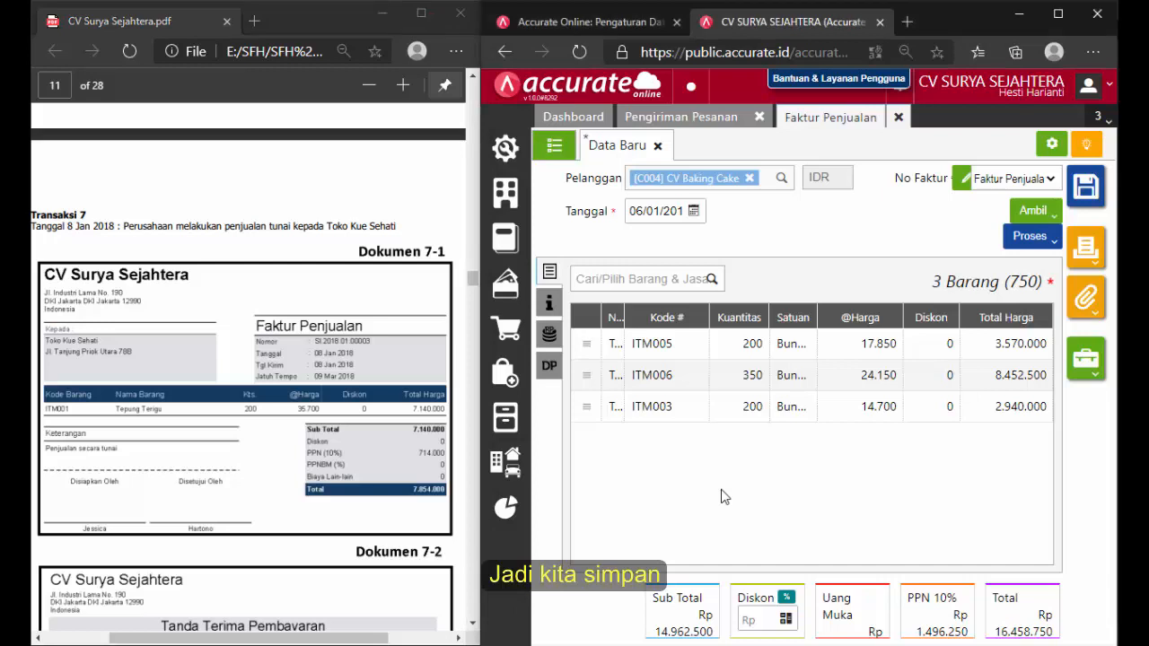
{"action": "left_click", "coordinate": [1077, 208]}
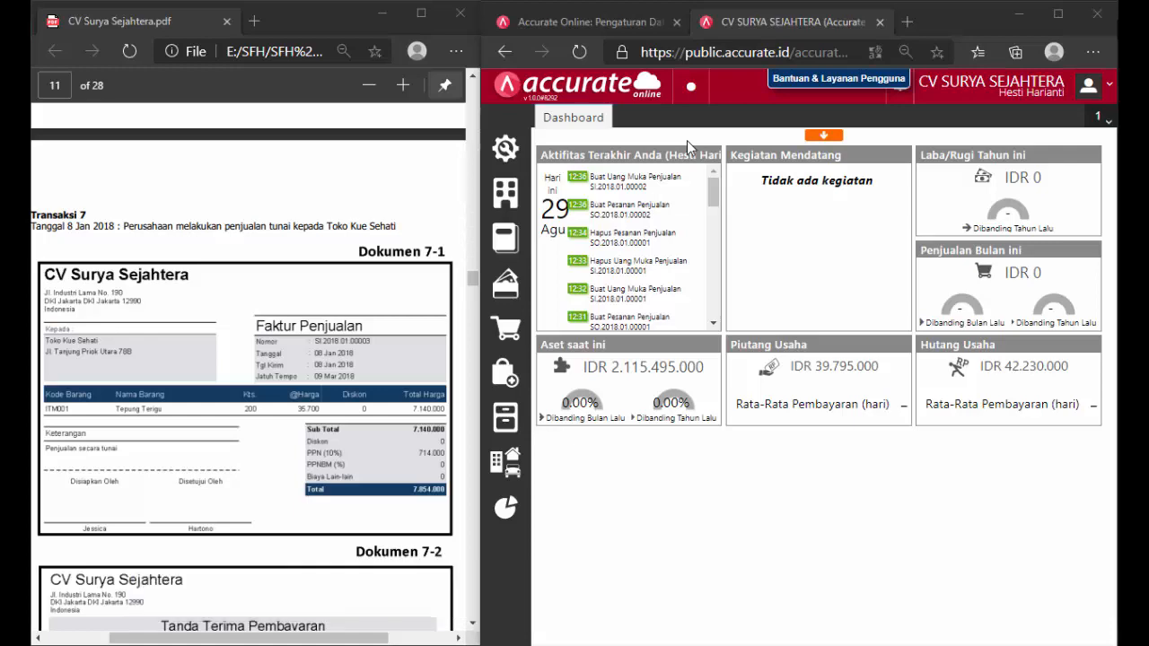
Following Dokumen 7-1, start a new sales invoice (Faktur Penjualan) for the customer Toko Kue Sehati, dated 08/01/2018.
{"action": "left_click", "coordinate": [518, 331]}
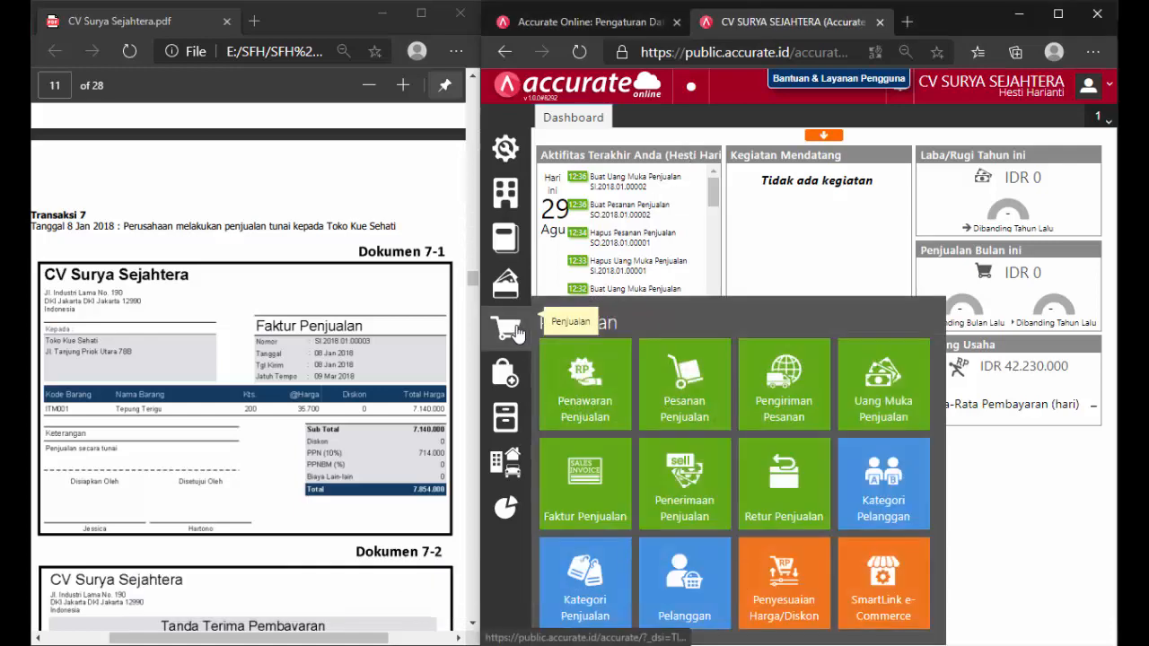
{"action": "left_click", "coordinate": [579, 493]}
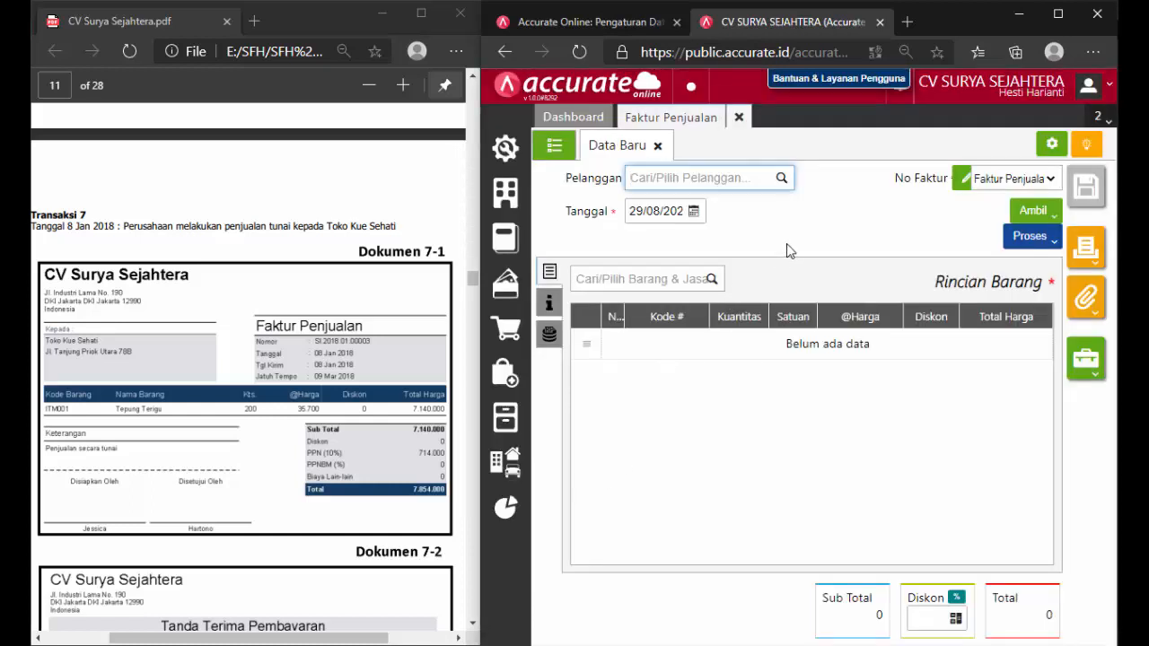
{"action": "type", "text": "TOKO"}
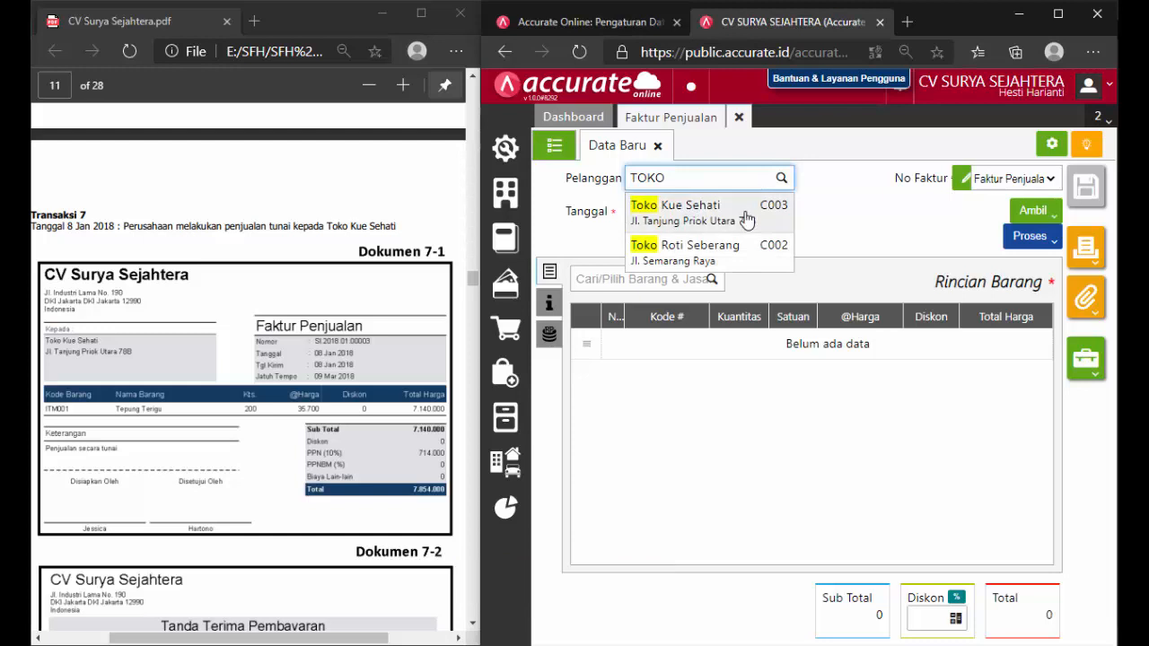
{"action": "left_click", "coordinate": [680, 212]}
{"action": "left_click", "coordinate": [681, 213]}
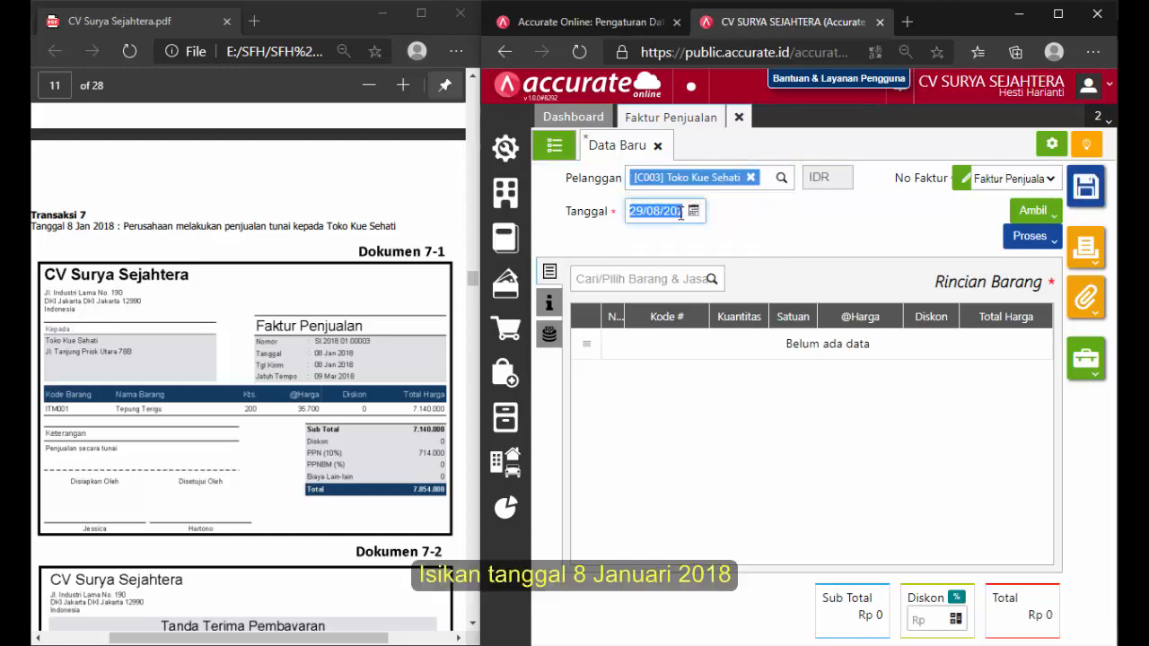
{"action": "type", "text": "08/01/201"}
{"action": "left_click", "coordinate": [734, 212]}
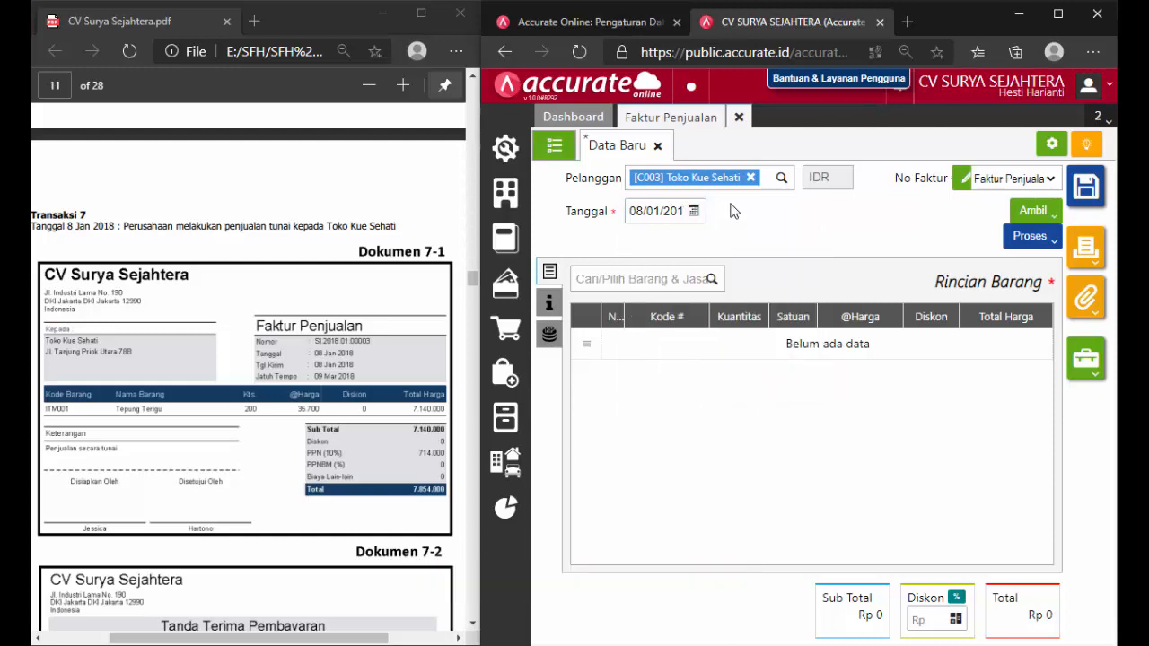
Set the Toko Kue Sehati invoice's shipping date (Tgl Pengiriman) to 08/01/2018 and return to the item details.
{"action": "left_click", "coordinate": [549, 312]}
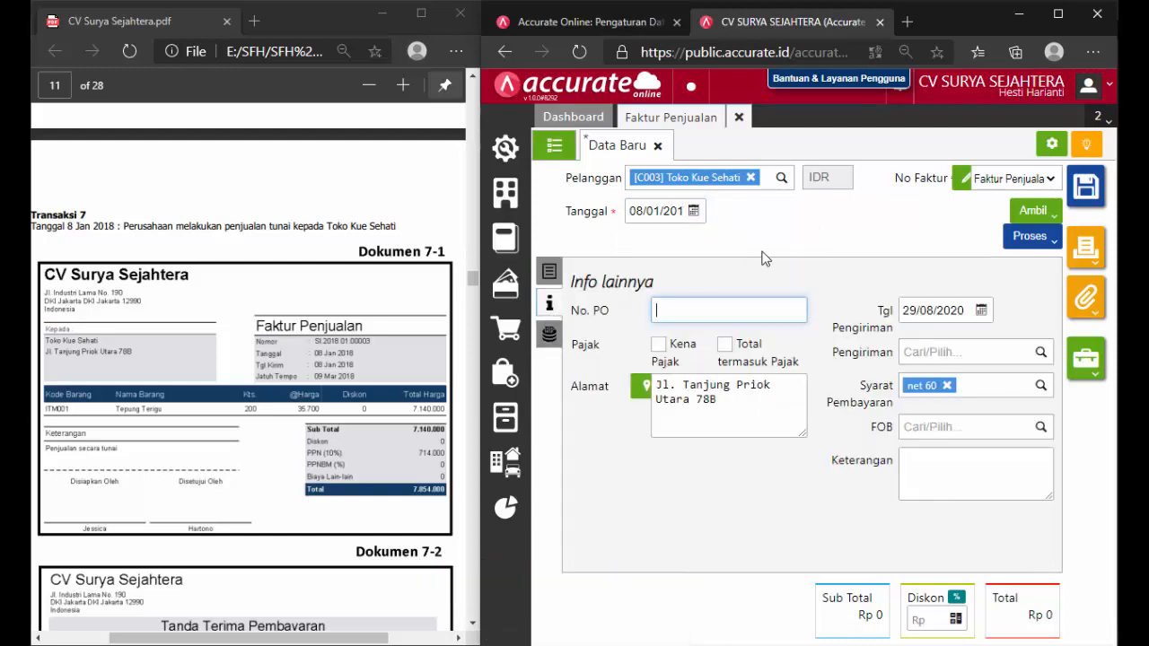
{"action": "left_click", "coordinate": [944, 306]}
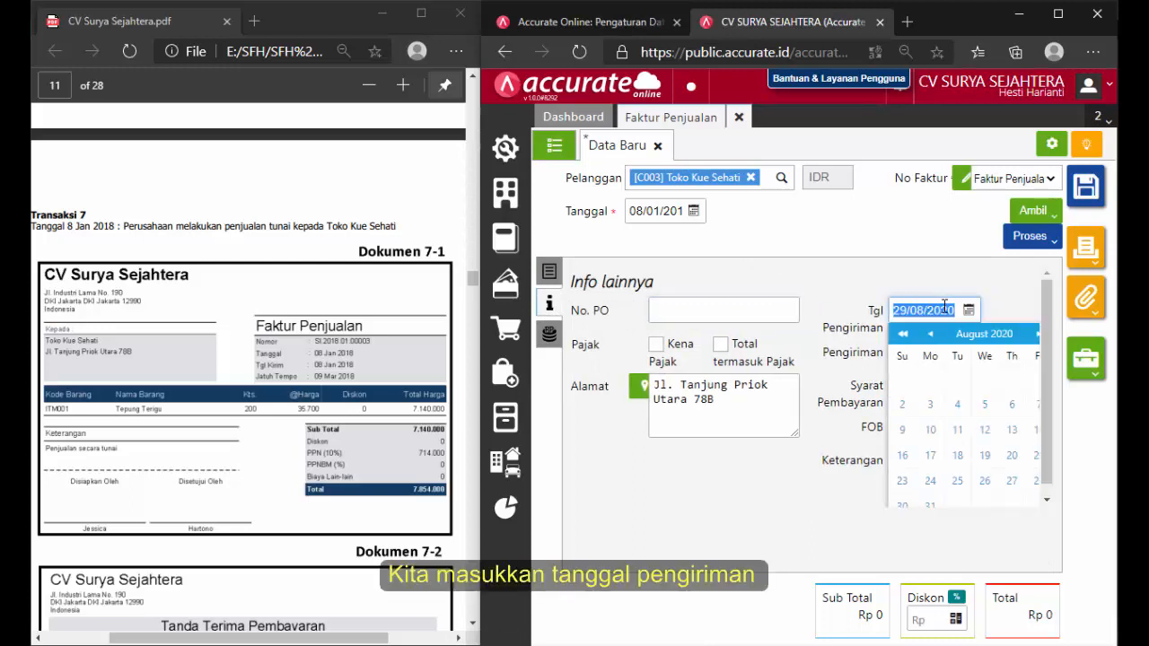
{"action": "type", "text": "08/01/2018"}
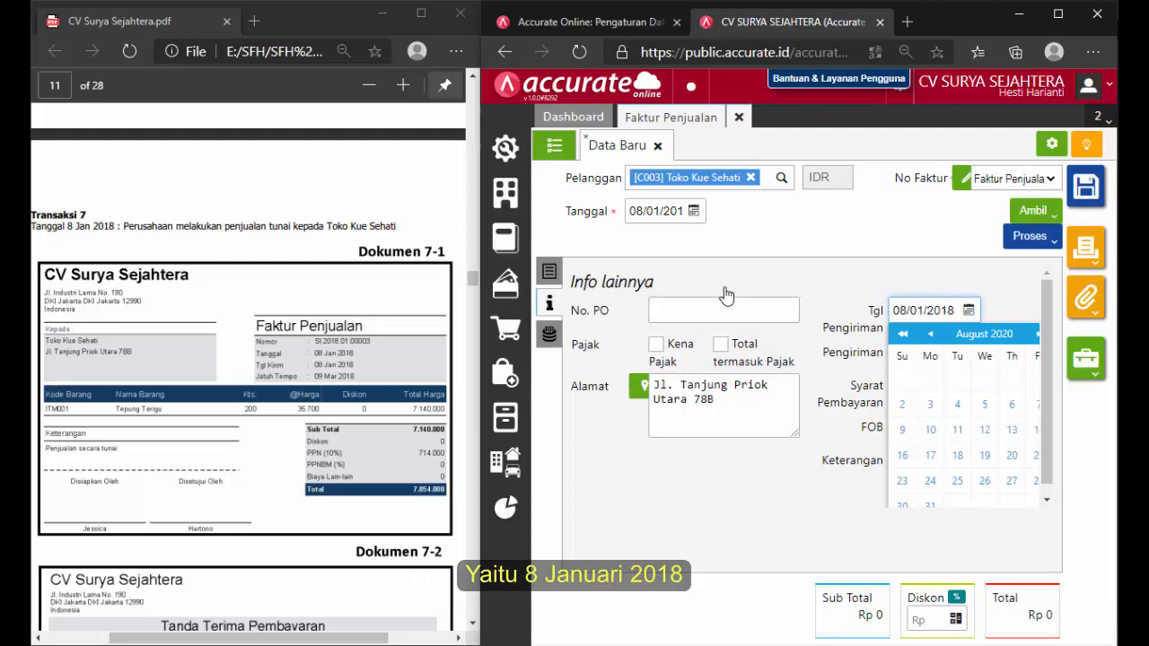
{"action": "left_click", "coordinate": [549, 271]}
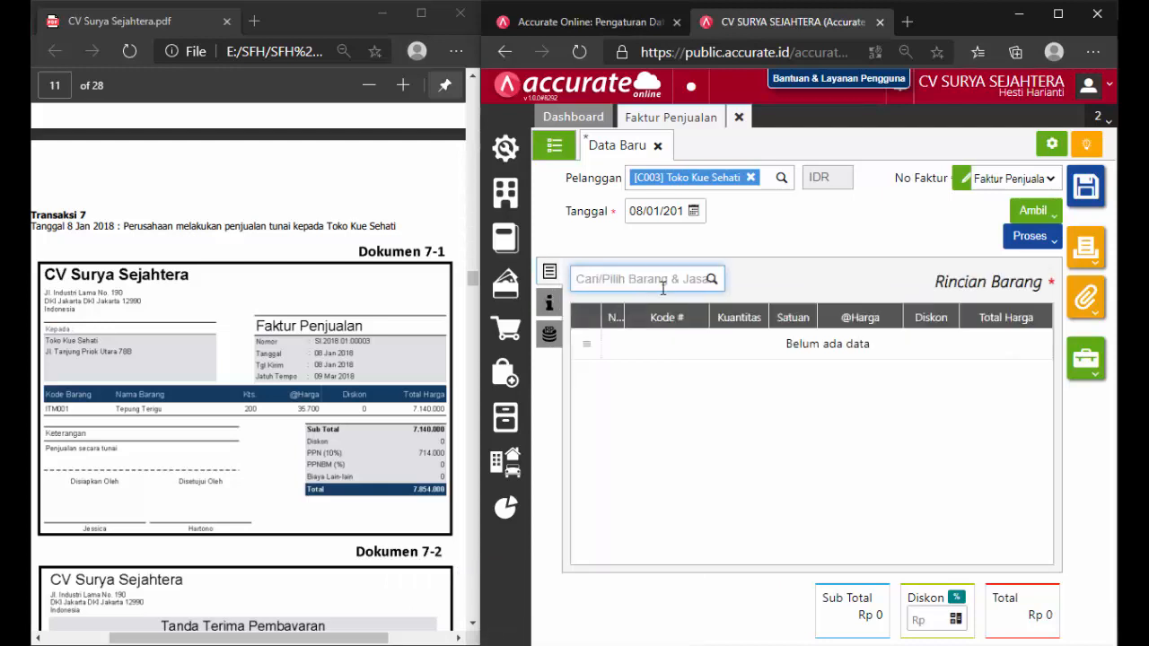
Add the item Tepung Terigu (ITM001) to the invoice with a quantity of 200 Bungkus.
{"action": "left_click", "coordinate": [713, 280]}
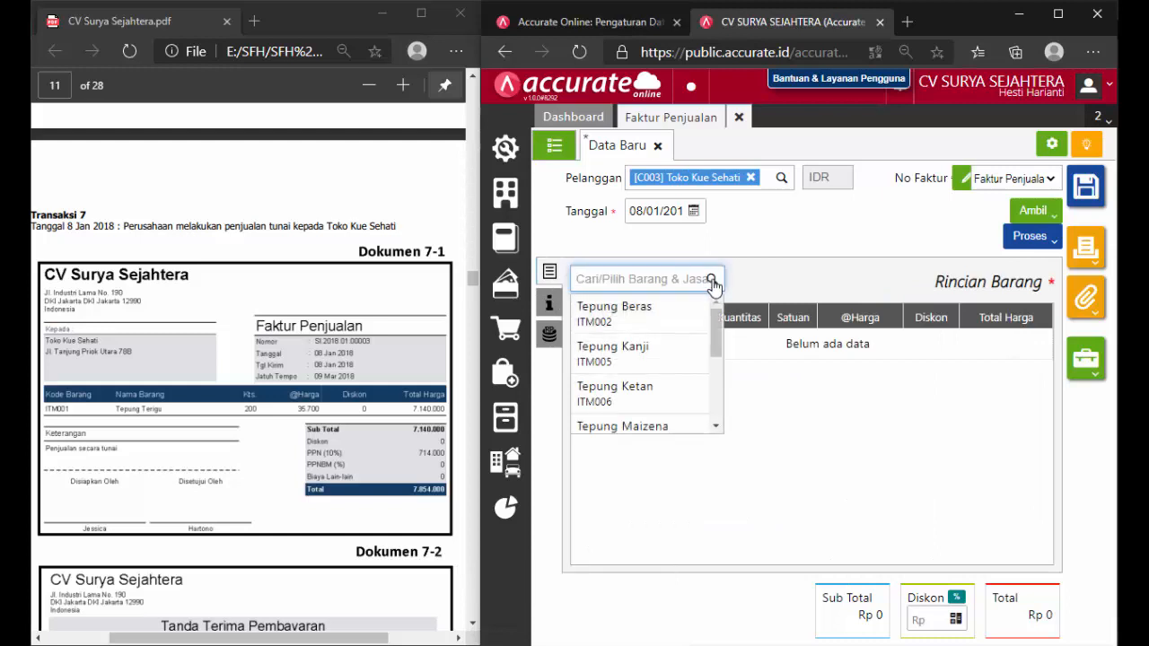
{"action": "left_click", "coordinate": [717, 428]}
{"action": "scroll", "coordinate": [717, 428], "scroll_direction": "down", "scroll_amount": 5}
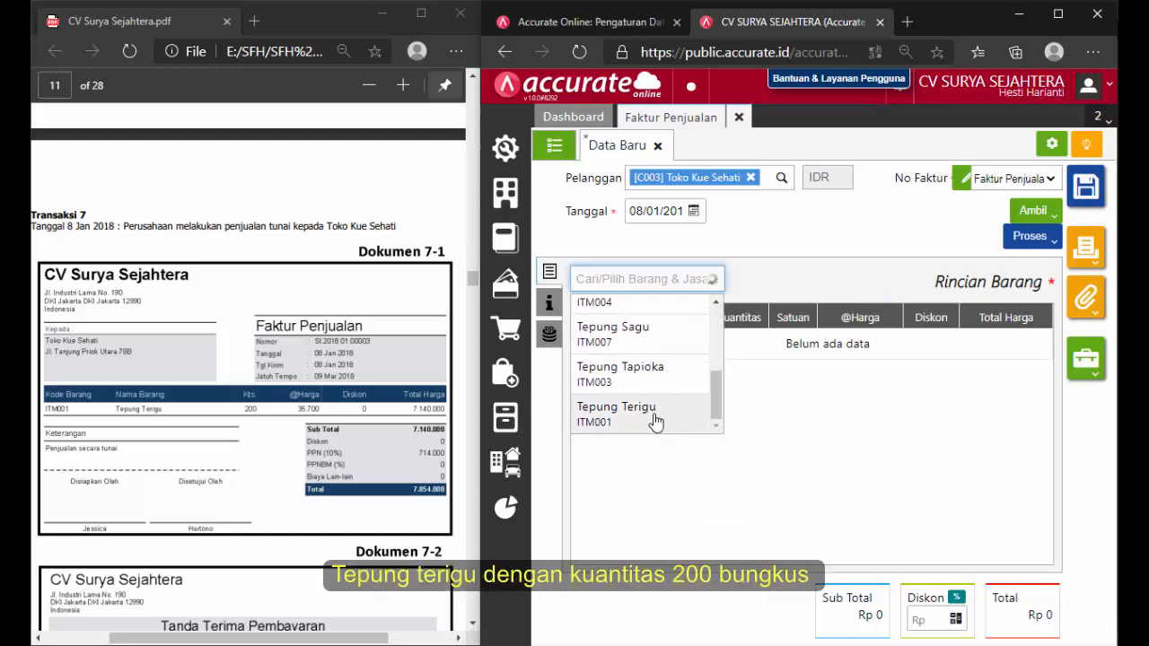
{"action": "left_click", "coordinate": [655, 422]}
{"action": "left_click", "coordinate": [839, 267]}
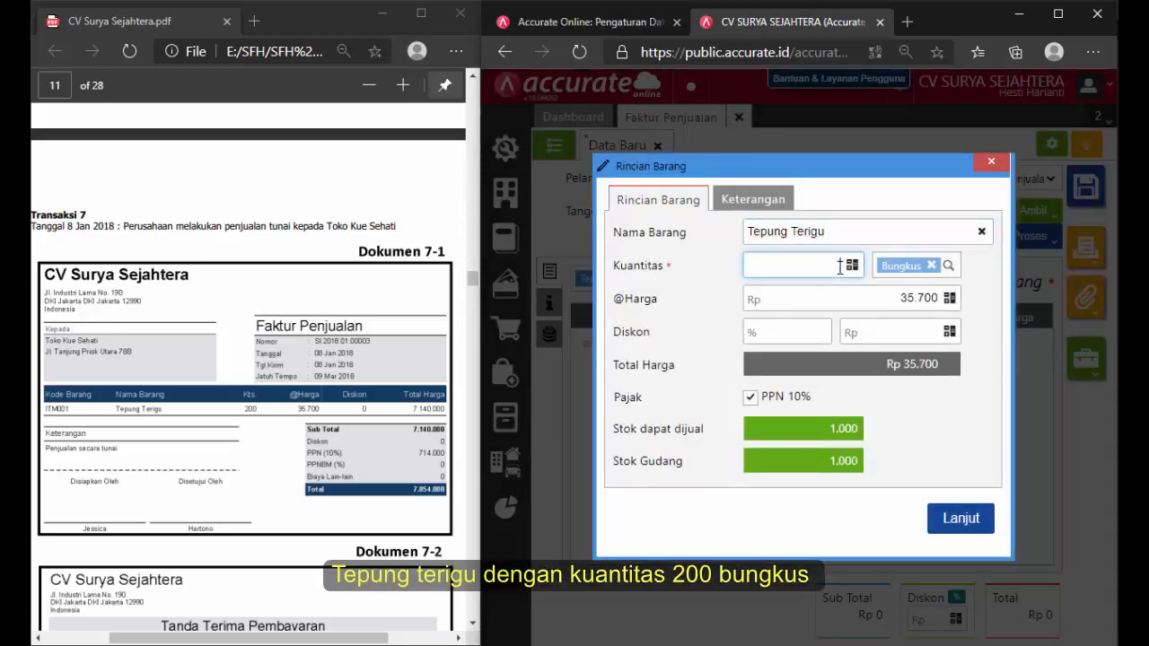
{"action": "left_click", "coordinate": [923, 441]}
{"action": "left_click", "coordinate": [949, 523]}
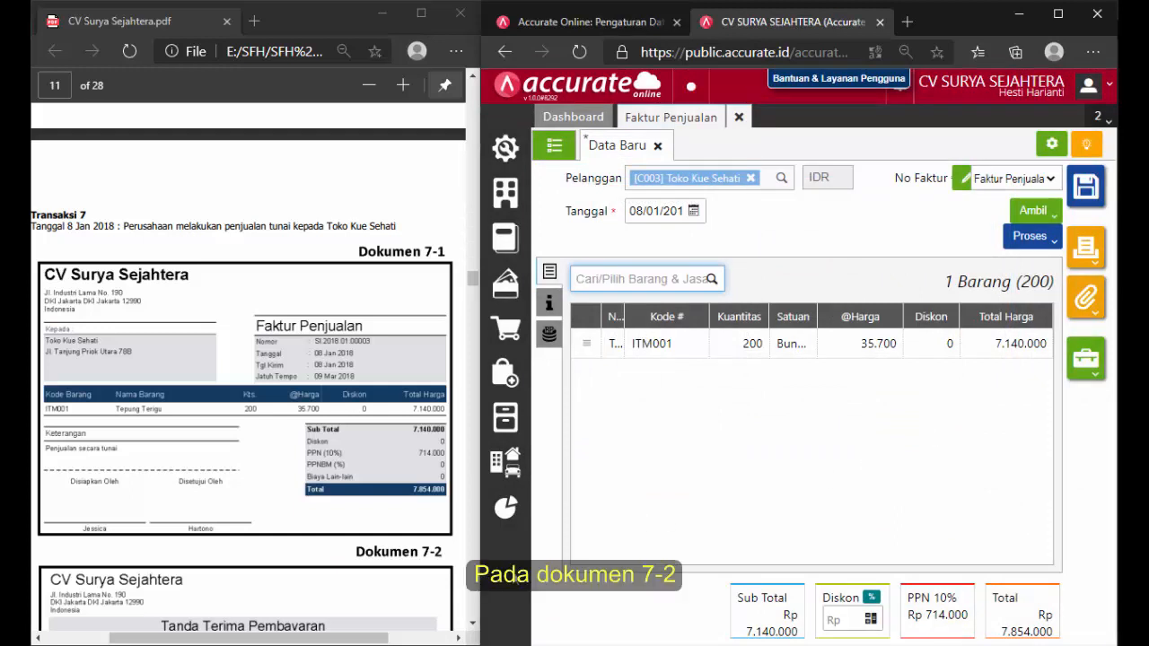
Consult Dokumen 7-2 in the PDF and process the invoice into a payment receipt (Pembayaran).
{"action": "scroll", "coordinate": [474, 626], "scroll_direction": "down", "scroll_amount": 5}
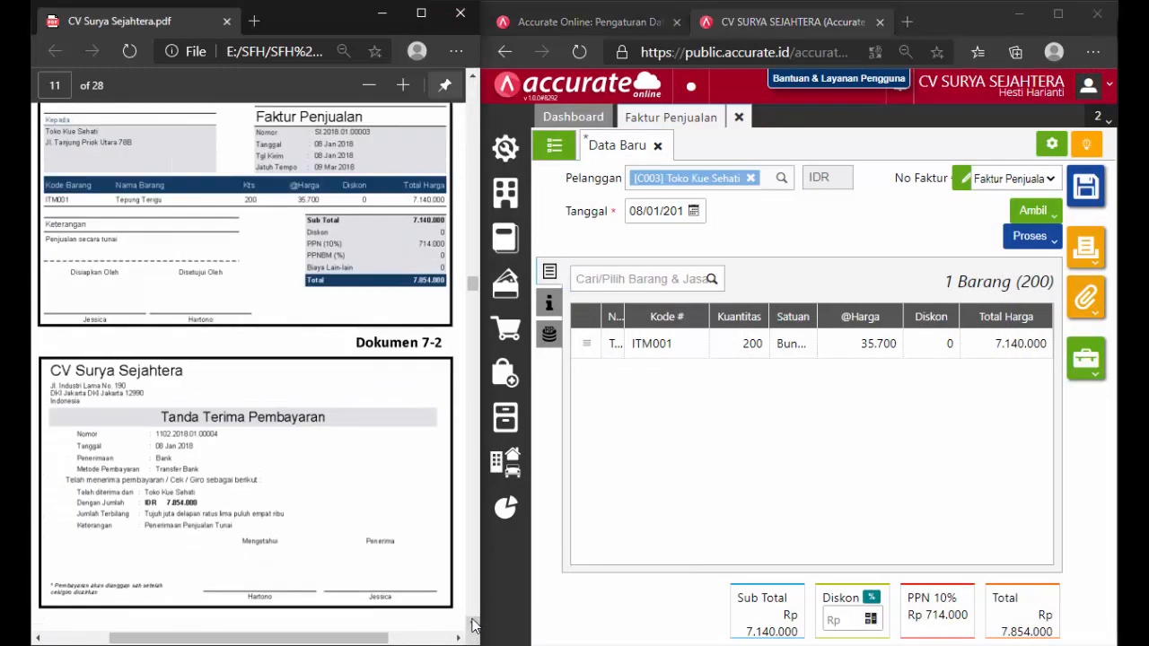
{"action": "left_click", "coordinate": [762, 464]}
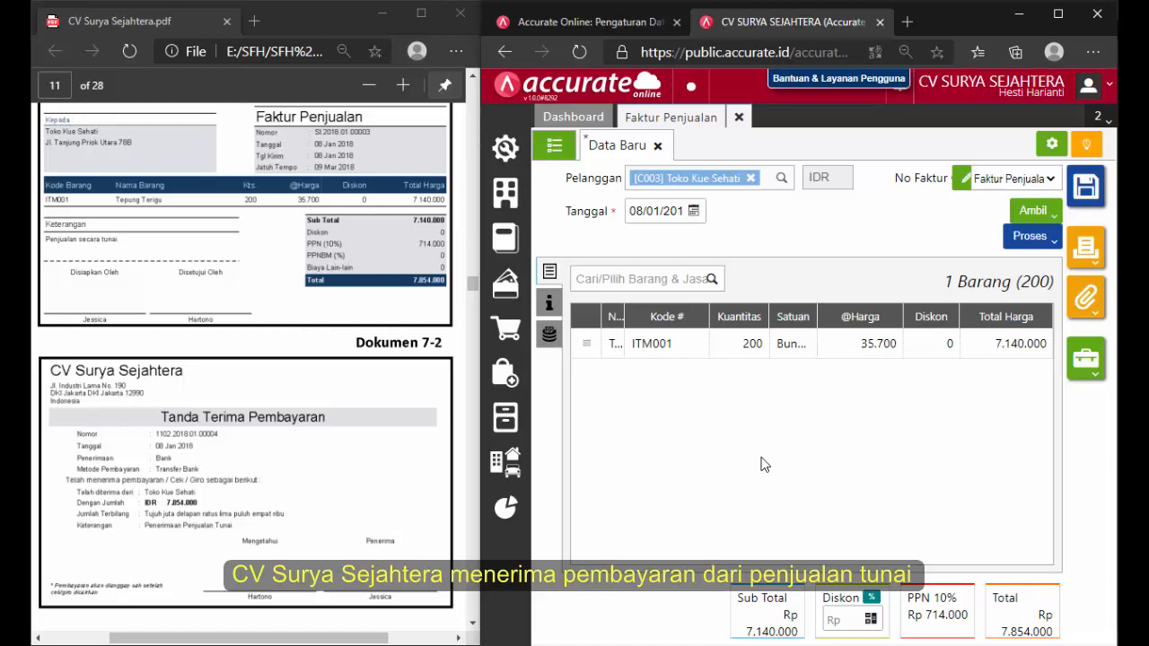
{"action": "left_click", "coordinate": [1023, 248]}
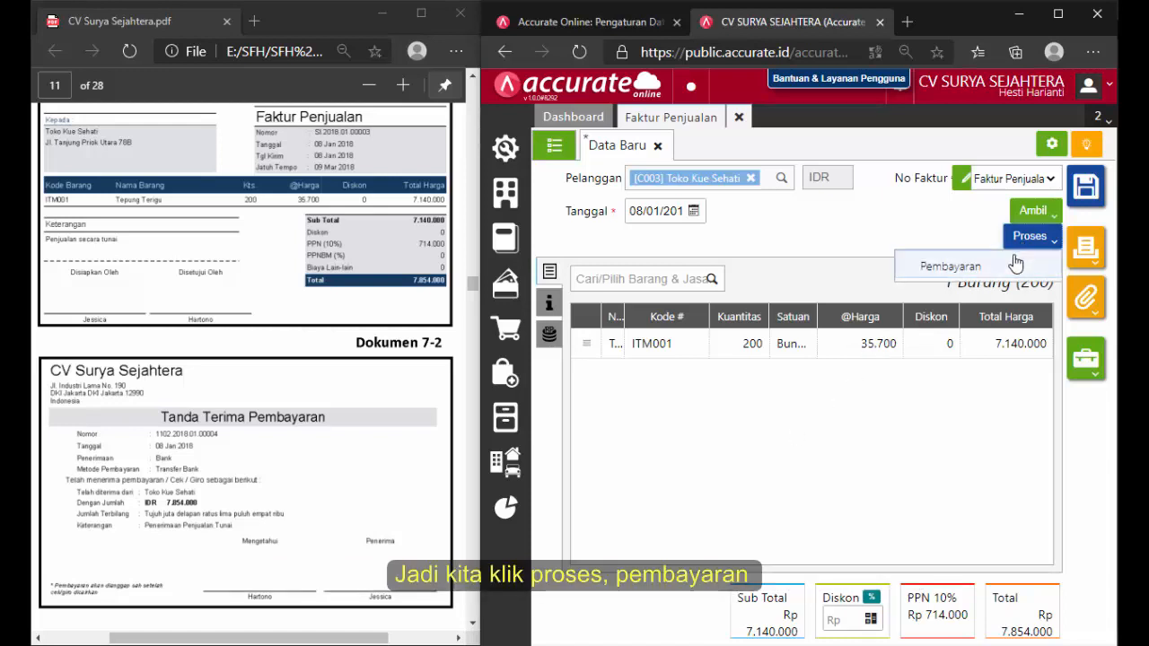
{"action": "left_click", "coordinate": [1015, 261]}
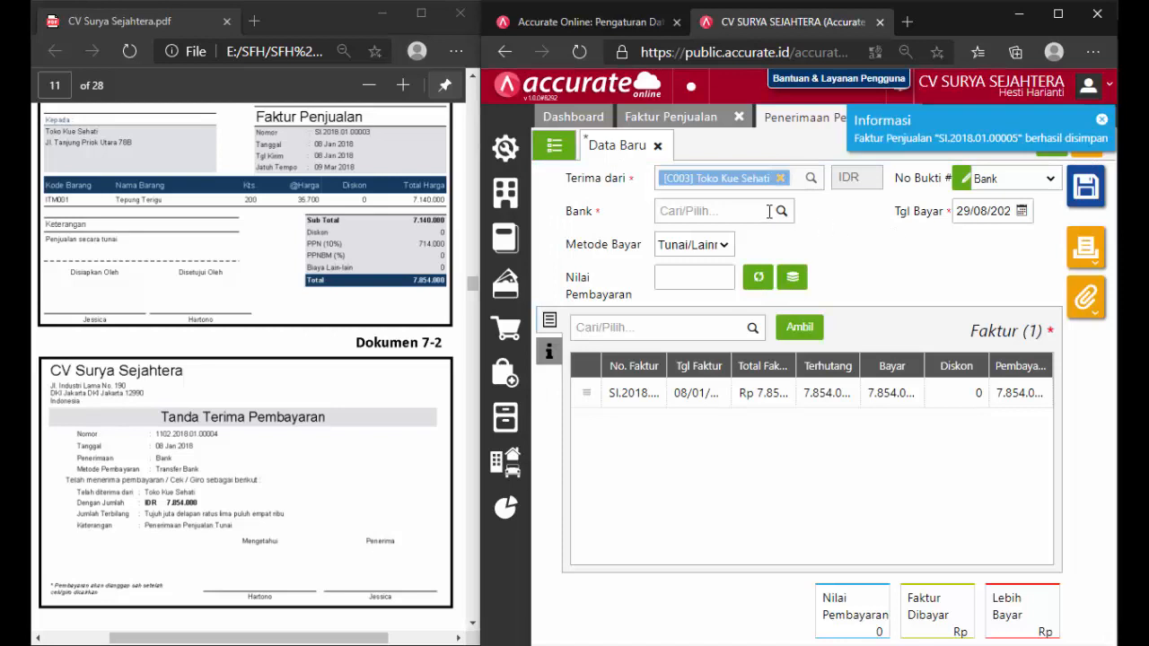
Set the Toko Kue Sehati receipt's bank account to Bank and its payment method (Metode Bayar) to Transfer Bank.
{"action": "left_click", "coordinate": [782, 212]}
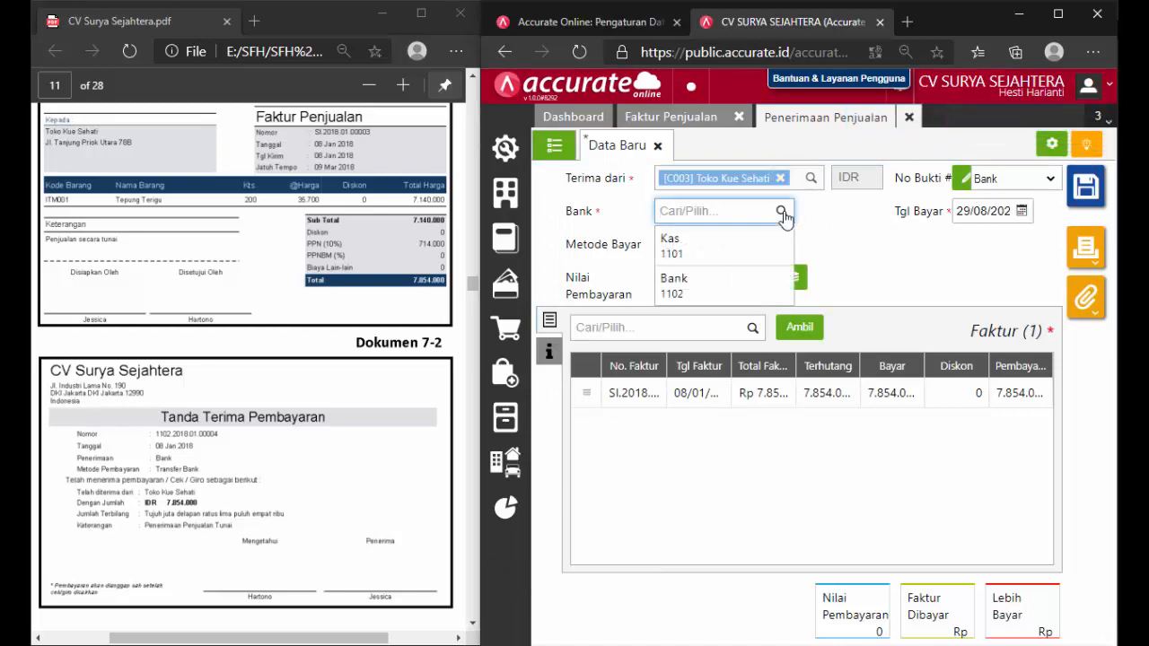
{"action": "left_click", "coordinate": [757, 282]}
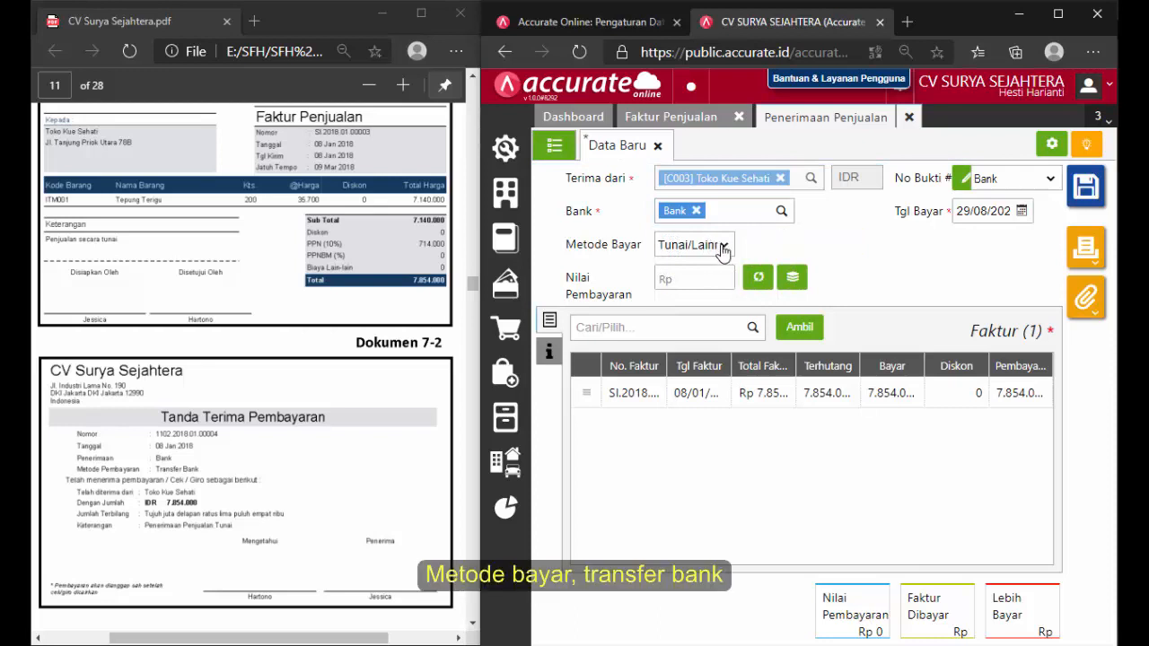
{"action": "left_click", "coordinate": [722, 247]}
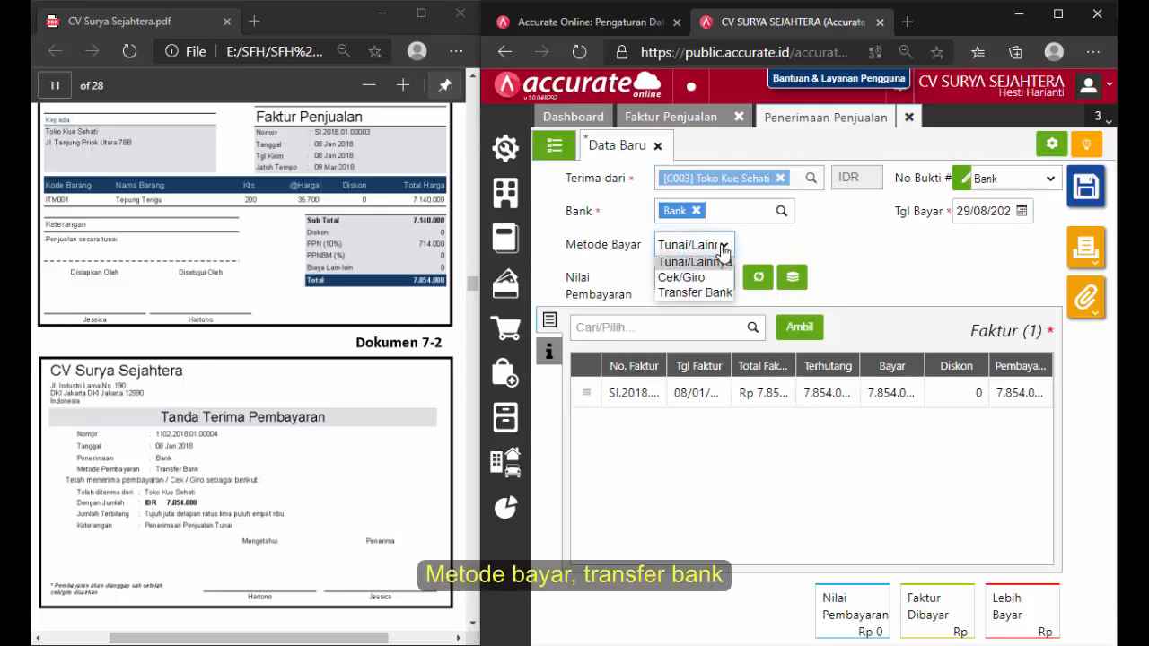
{"action": "left_click", "coordinate": [718, 294]}
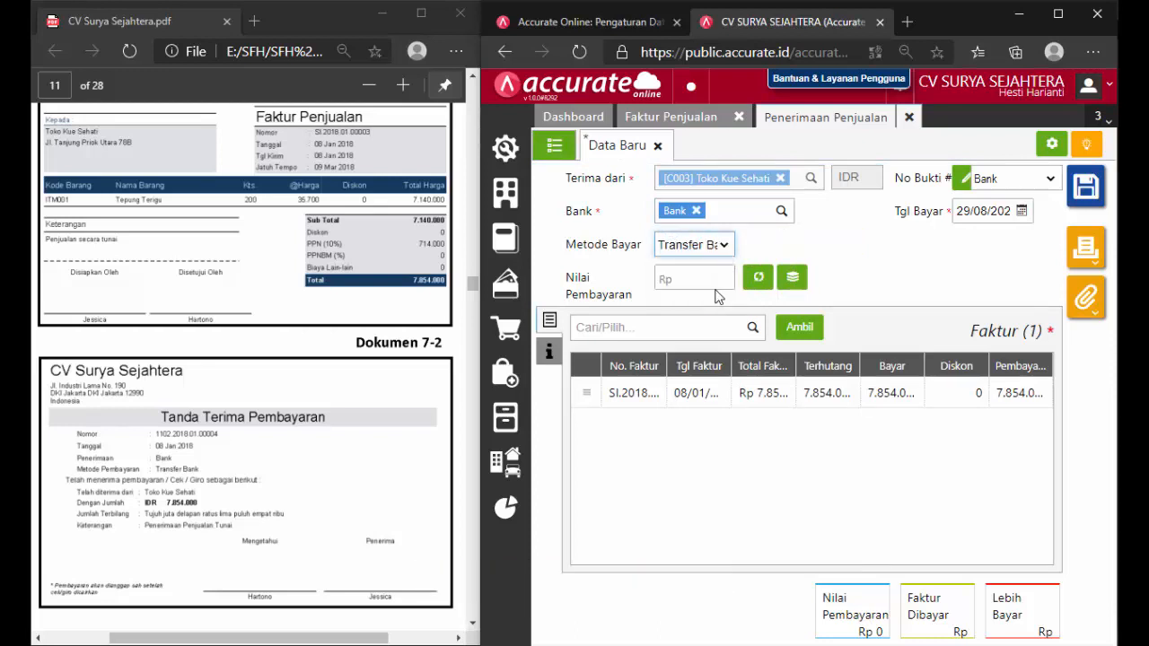
Set the receipt's payment date (Tgl Bayar) to 08/01/2018 and have its payment value calculated as Rp 7.854.000.
{"action": "left_click", "coordinate": [1003, 212]}
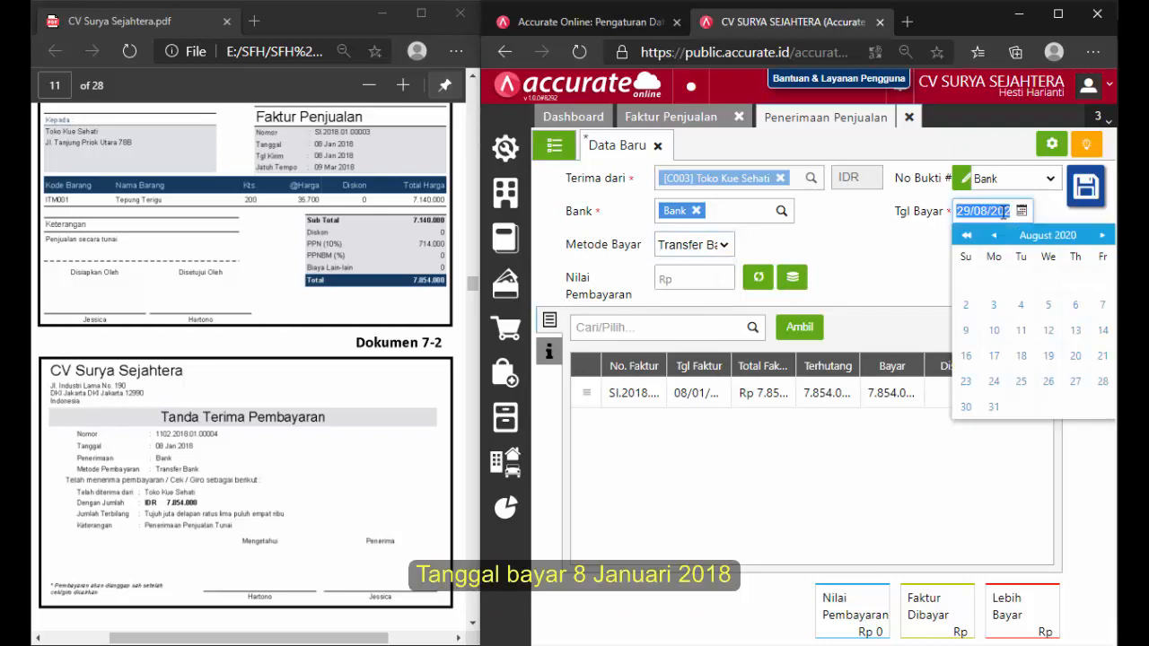
{"action": "type", "text": "08/01/201"}
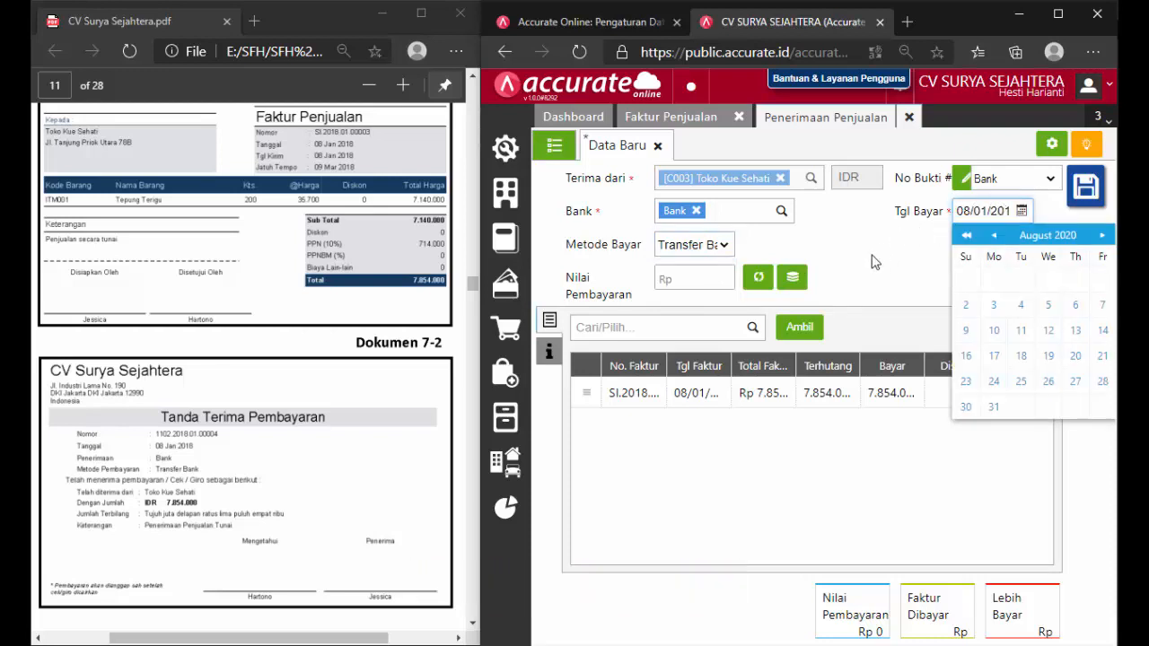
{"action": "left_click", "coordinate": [871, 256]}
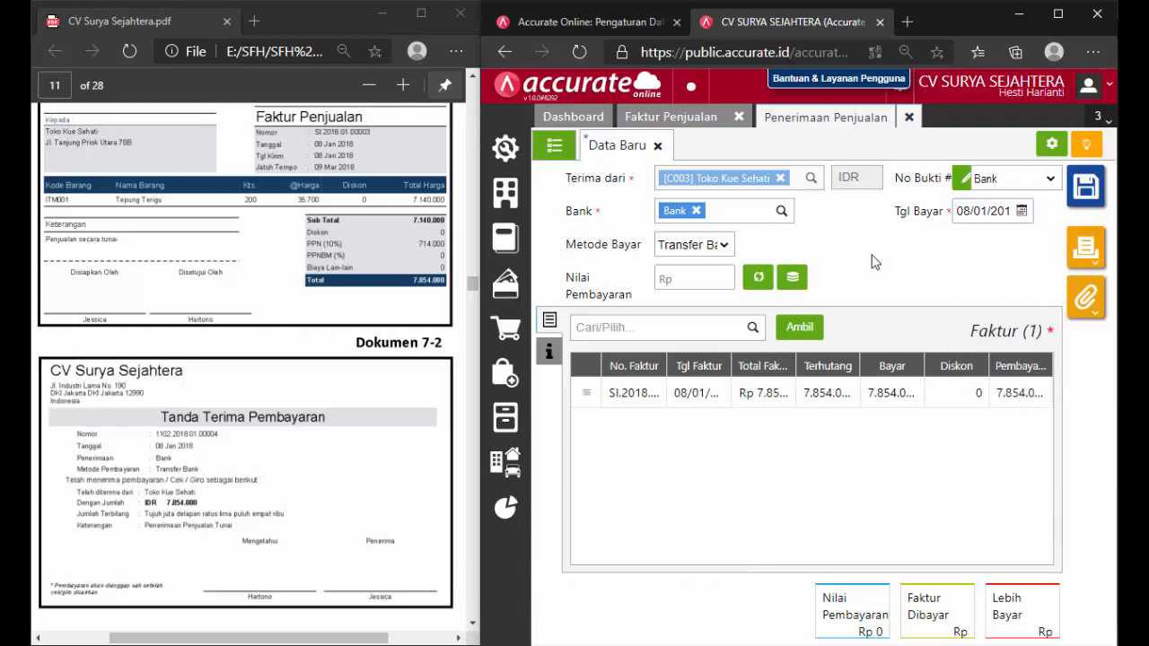
{"action": "left_click", "coordinate": [759, 284]}
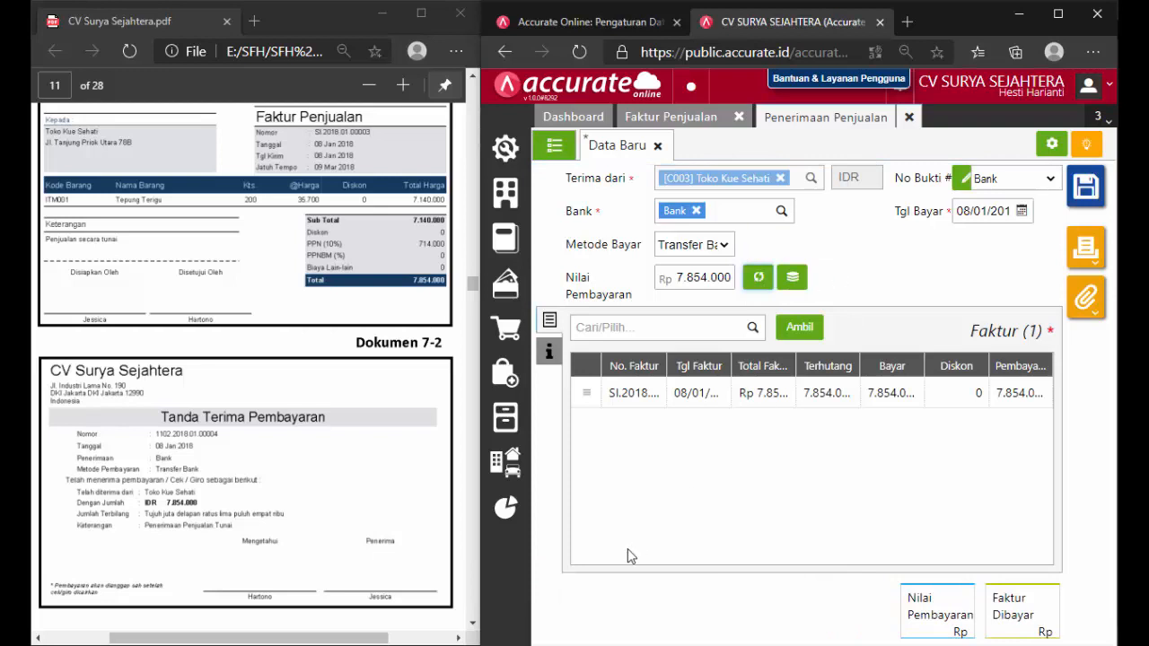
Check in the PDF whether the transaction following Dokumen 7-2 relates to this receipt, and save the payment receipt.
{"action": "left_click", "coordinate": [470, 629]}
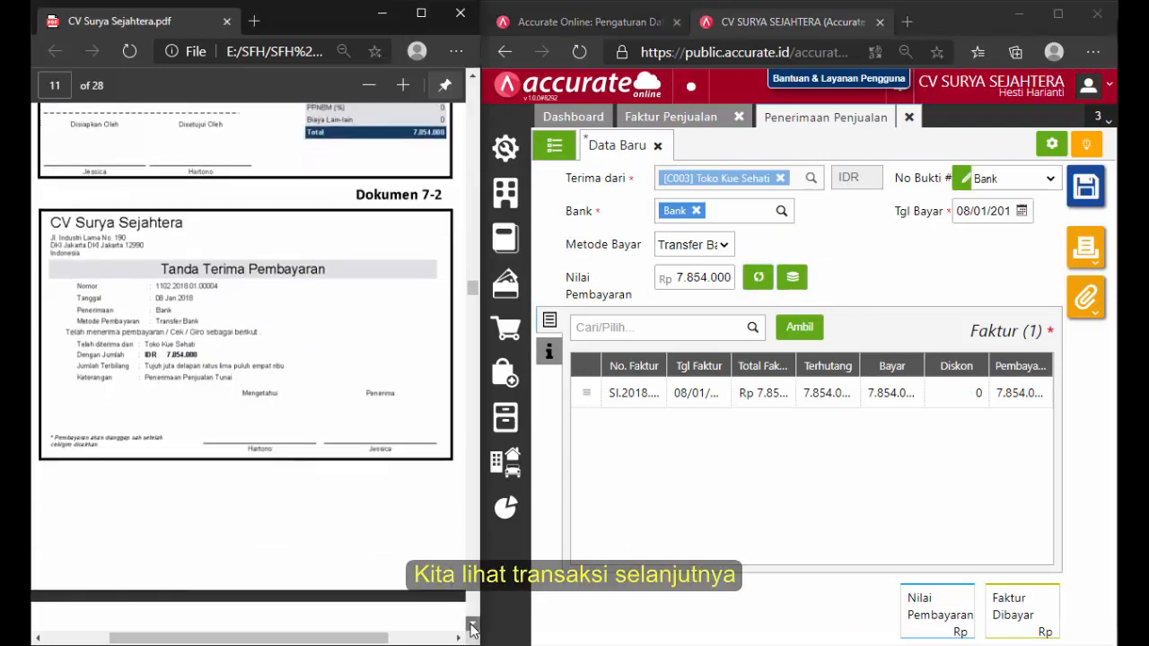
{"action": "left_click", "coordinate": [470, 629]}
{"action": "left_click", "coordinate": [470, 629]}
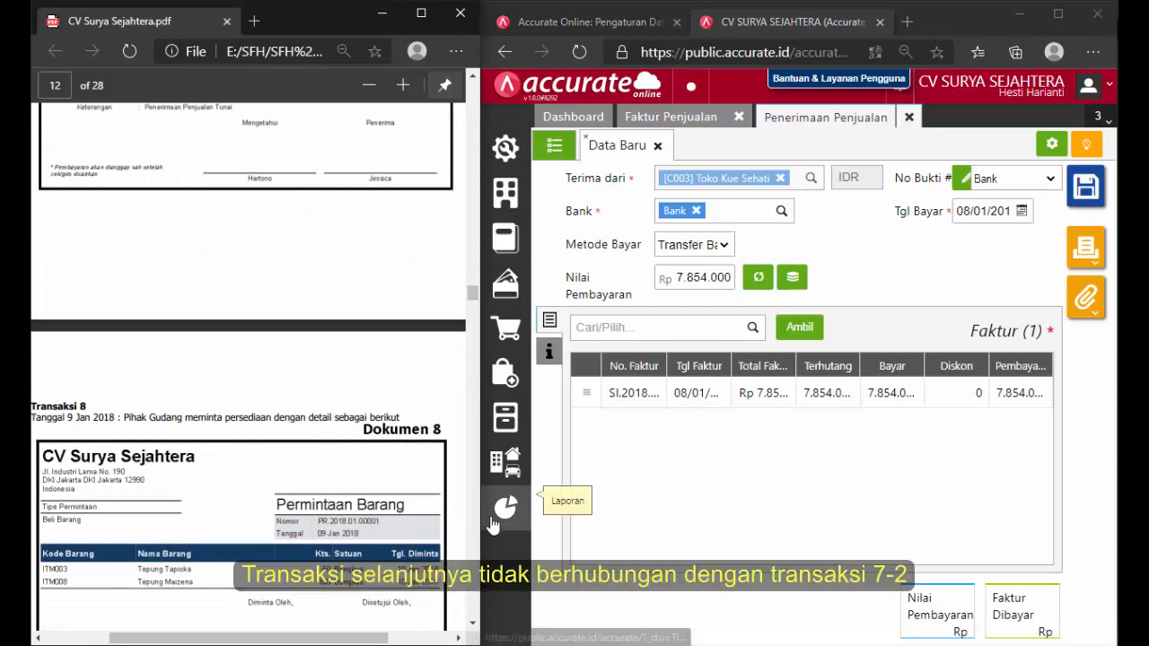
{"action": "left_click", "coordinate": [472, 79]}
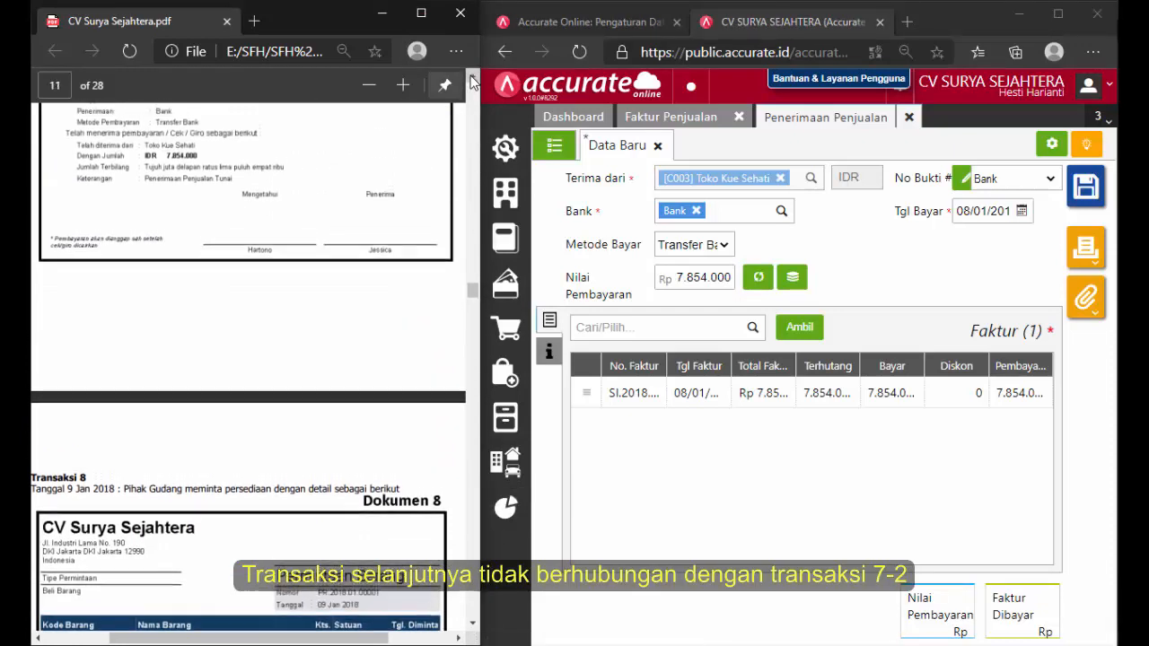
{"action": "left_click", "coordinate": [472, 79]}
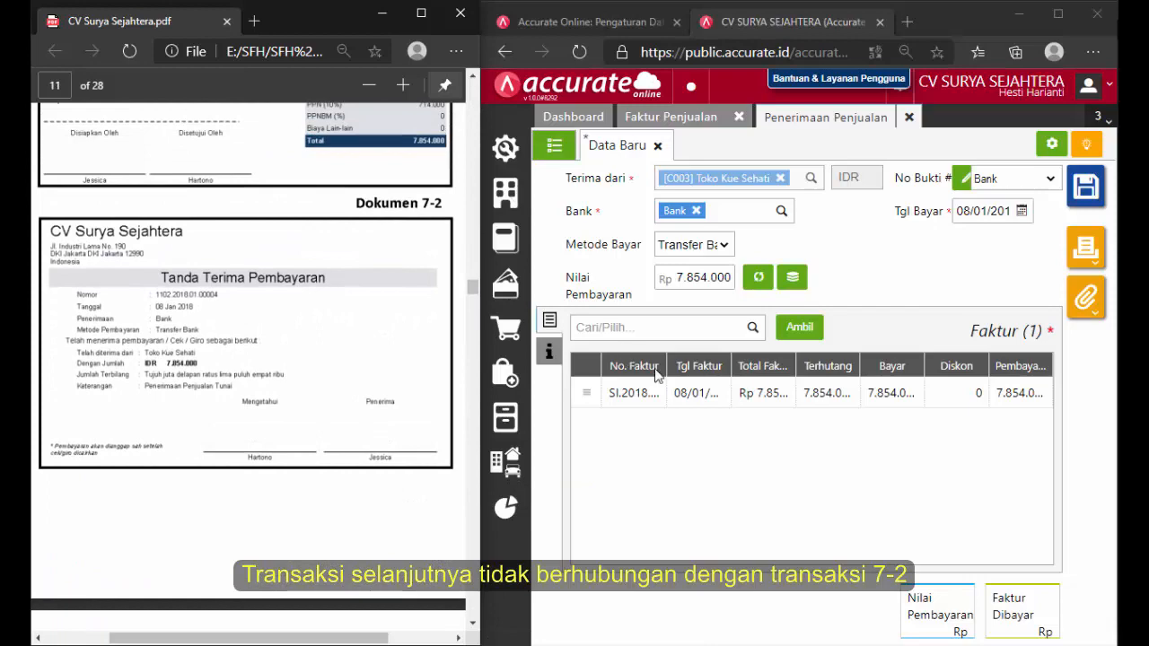
{"action": "left_click", "coordinate": [915, 294]}
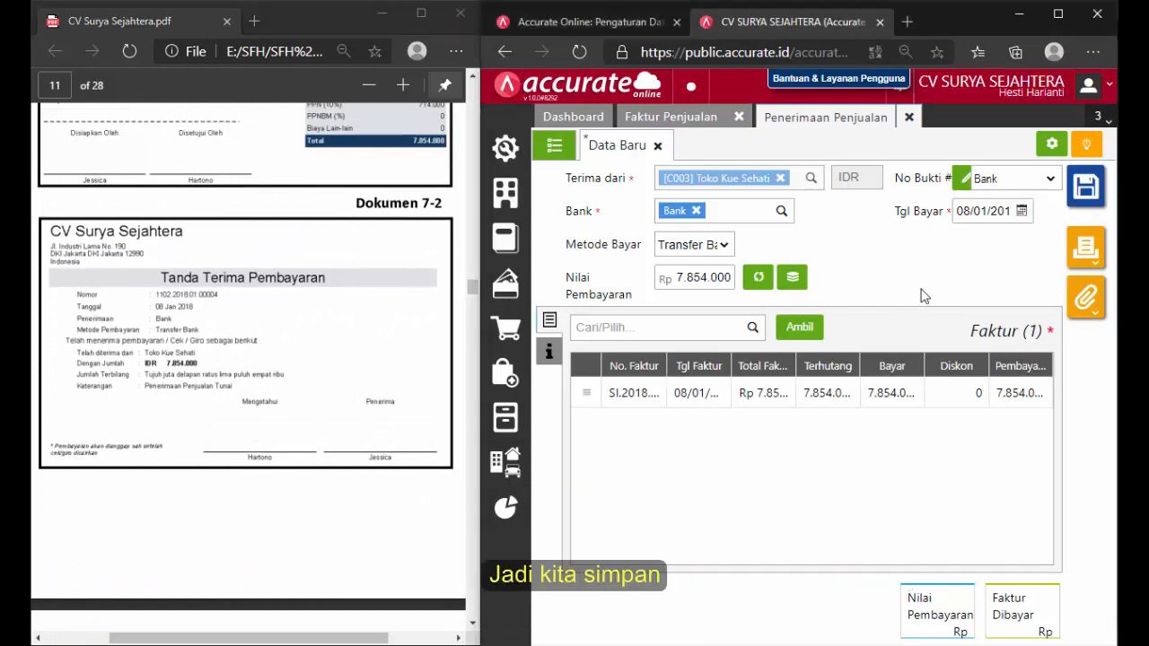
{"action": "left_click", "coordinate": [1083, 206]}
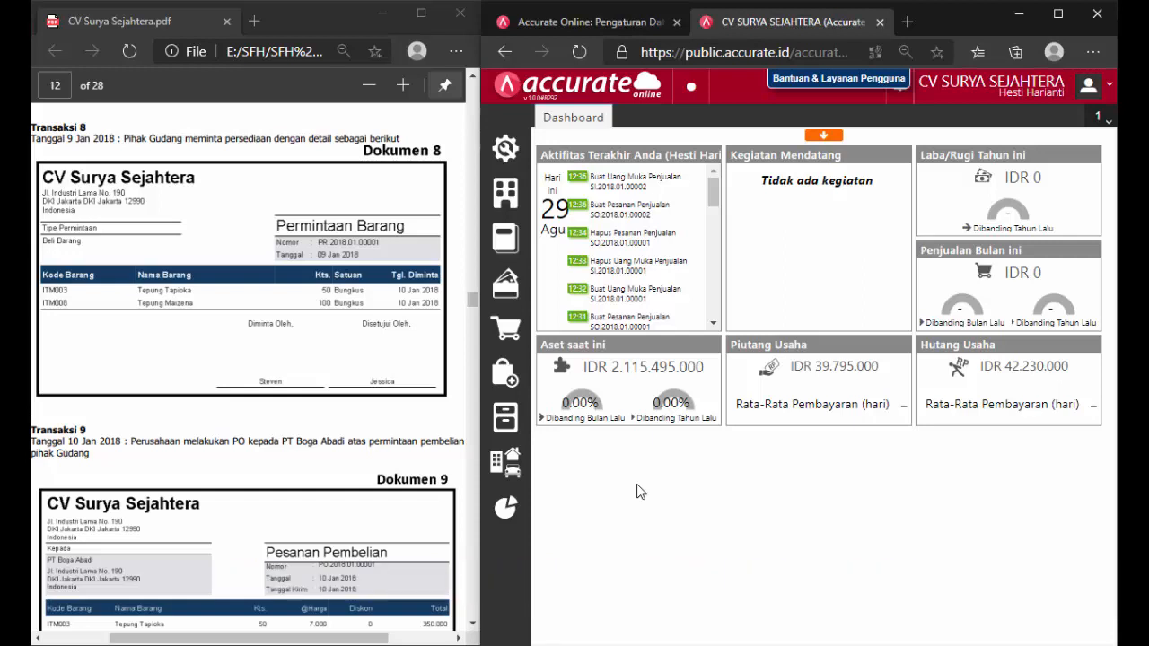
Following Dokumen 8, start a new goods request (Permintaan Barang) dated 09/01/2018.
{"action": "left_click", "coordinate": [516, 423]}
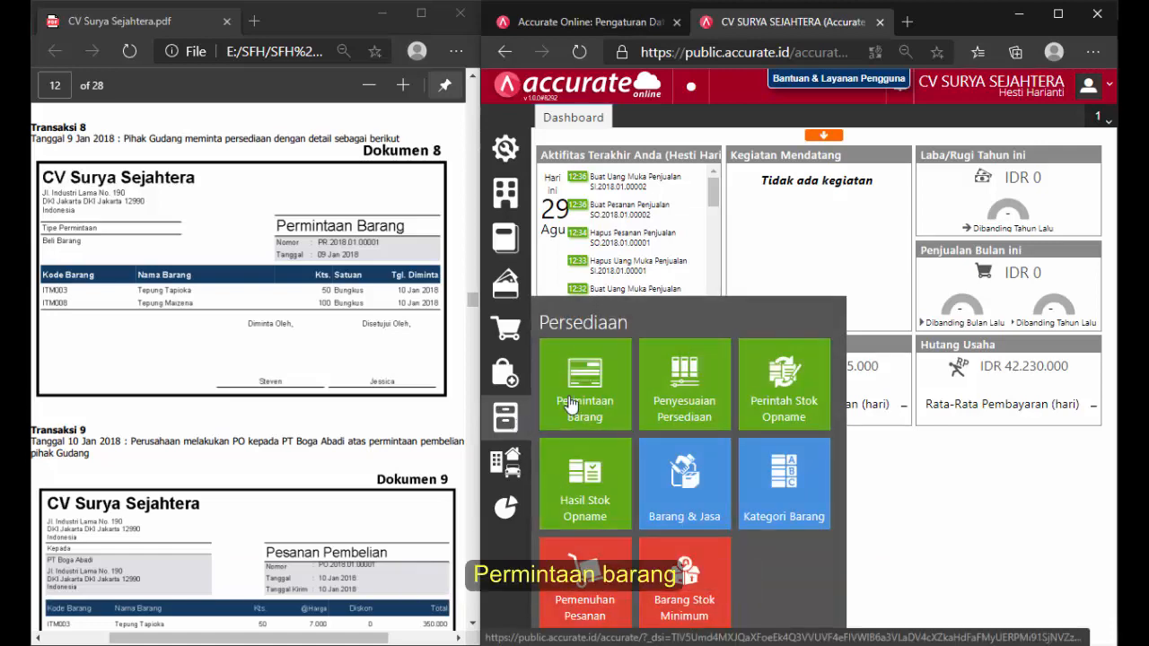
{"action": "left_click", "coordinate": [570, 405]}
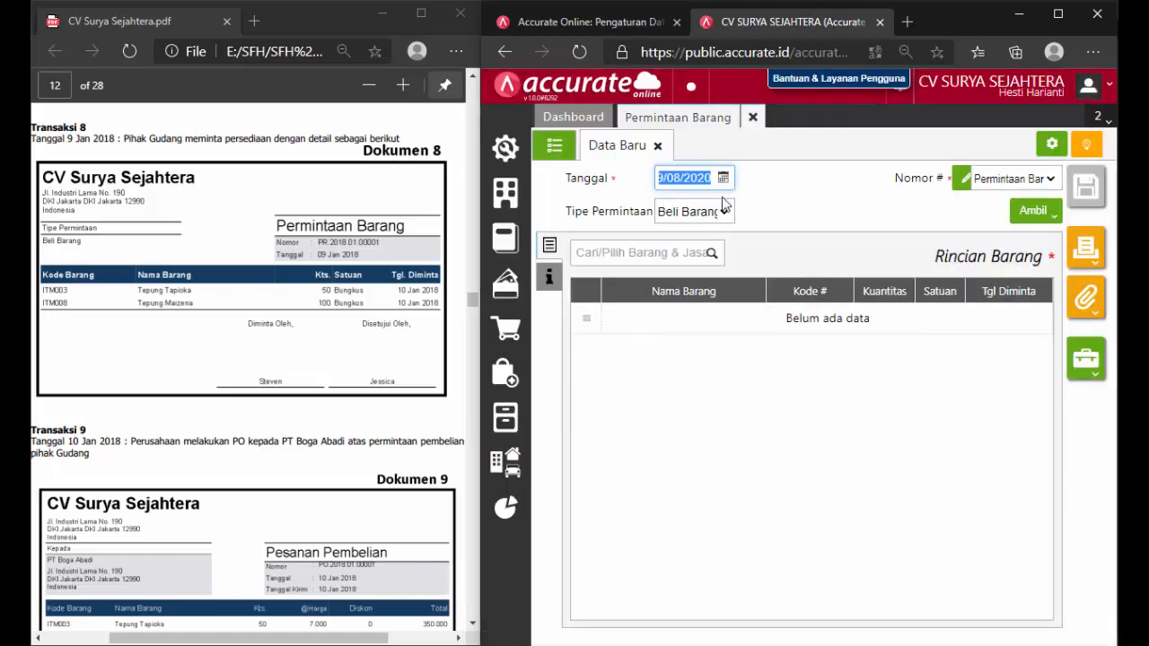
{"action": "type", "text": "09/01/2018"}
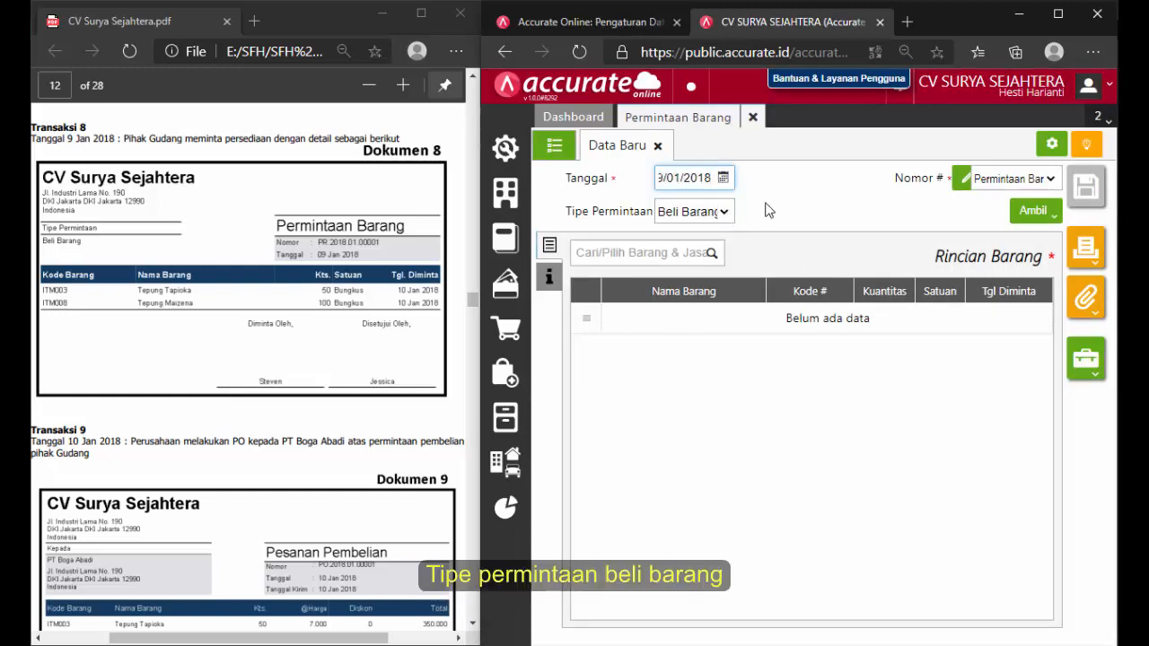
Add Tepung Tapioka (ITM003) to the goods request with requested date 10/01/2018 and a quantity of 50 Bungkus.
{"action": "left_click", "coordinate": [713, 255]}
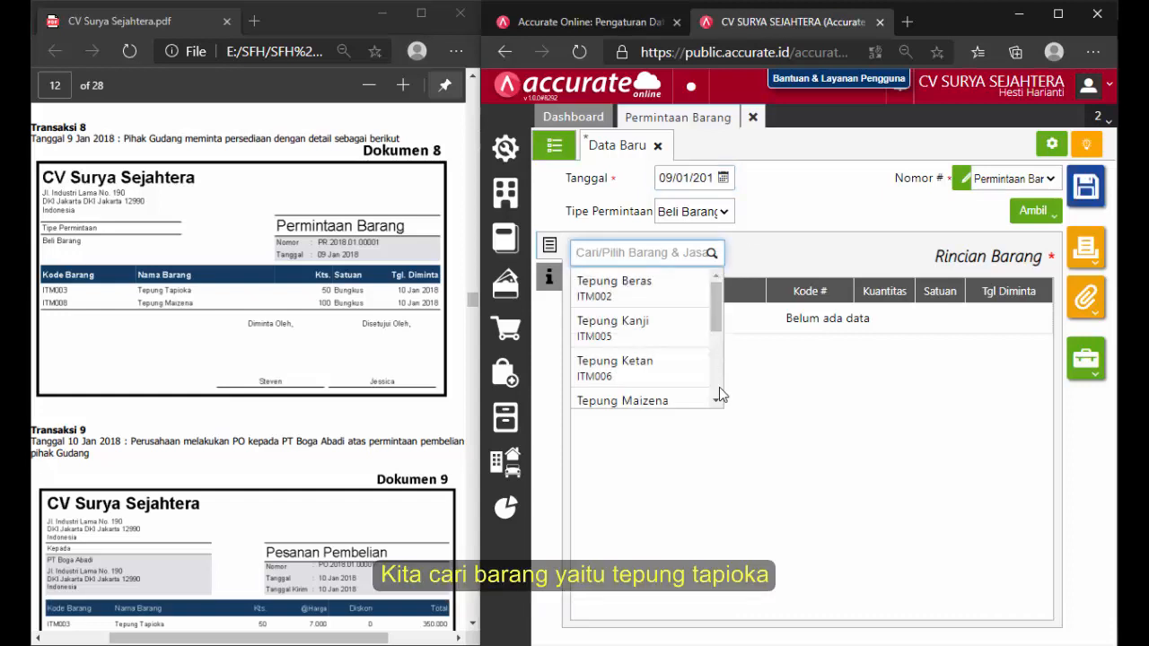
{"action": "scroll", "coordinate": [721, 404], "scroll_direction": "down", "scroll_amount": 5}
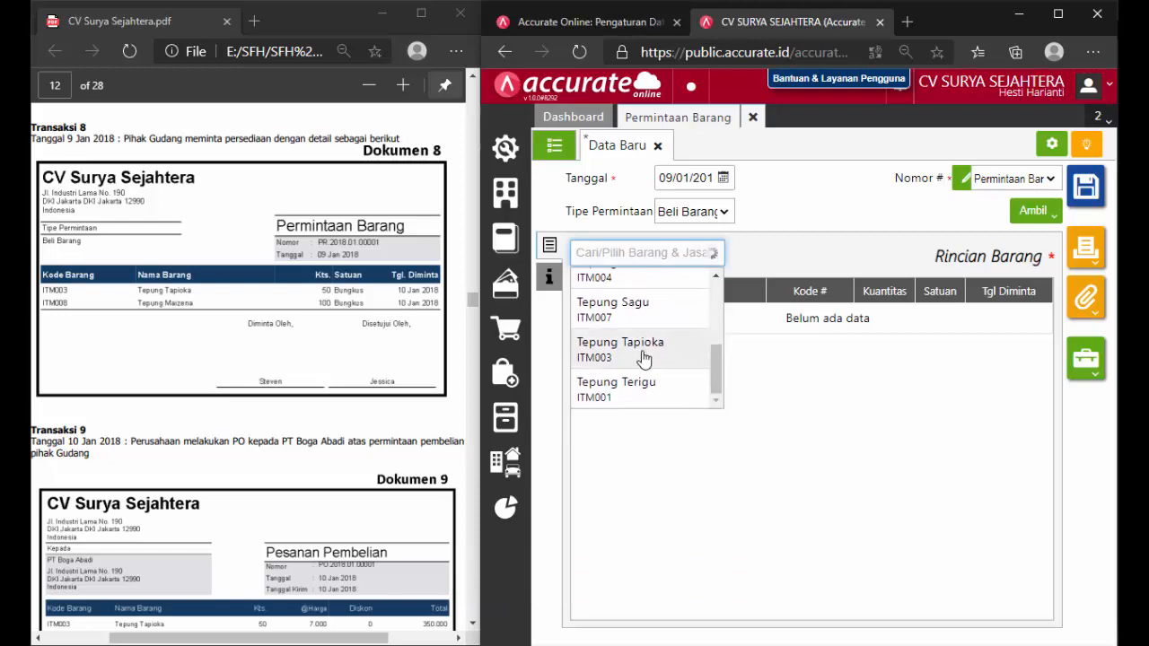
{"action": "left_click", "coordinate": [642, 357]}
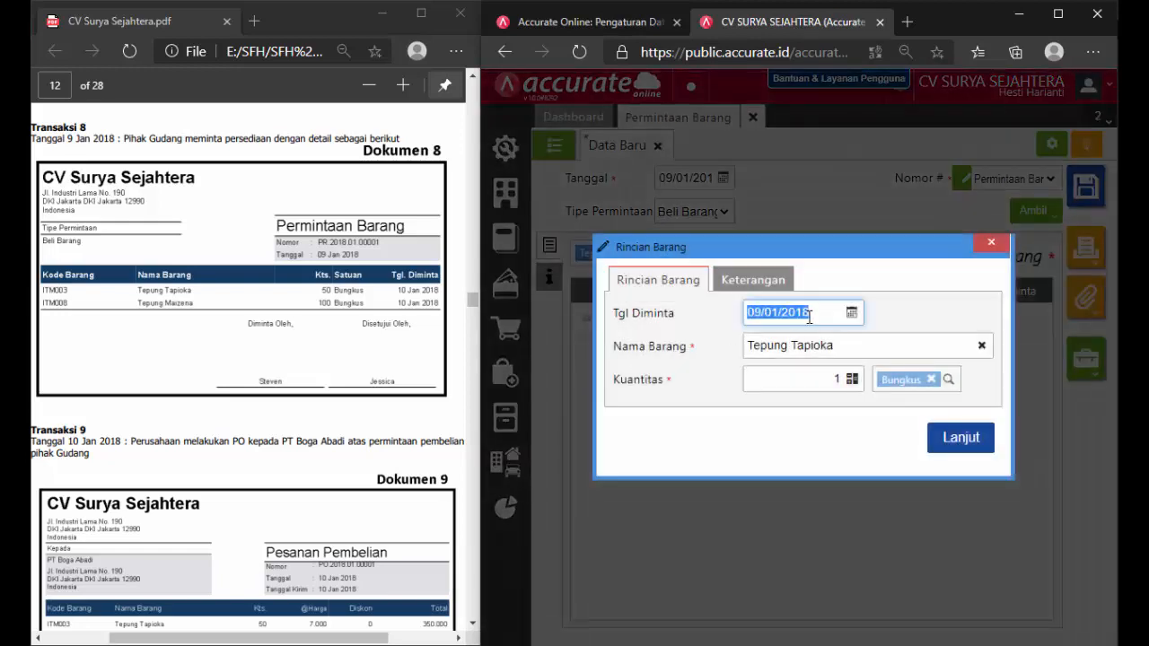
{"action": "type", "text": "10/01/2018"}
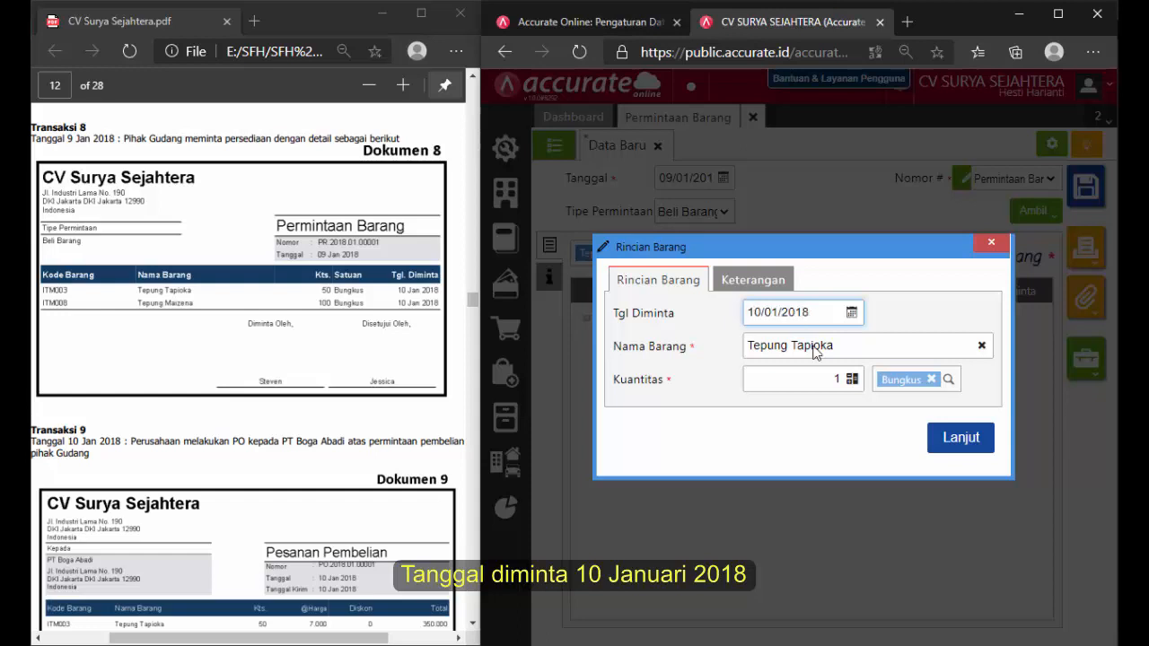
{"action": "left_click", "coordinate": [827, 378]}
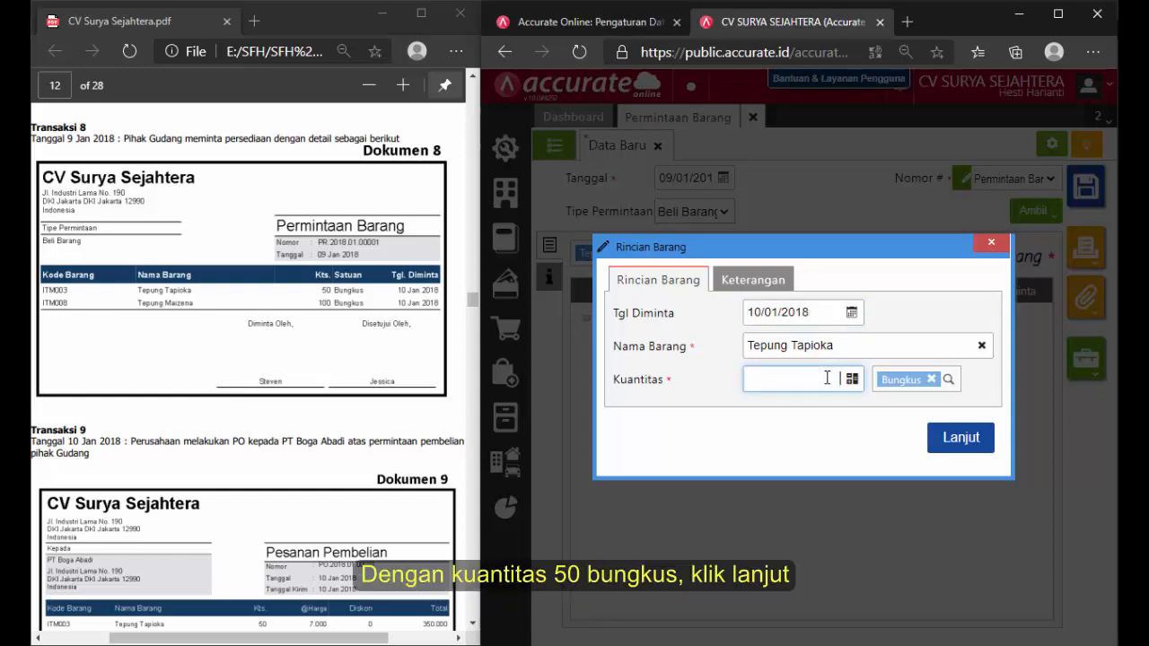
{"action": "type", "text": "50"}
{"action": "left_click", "coordinate": [961, 440]}
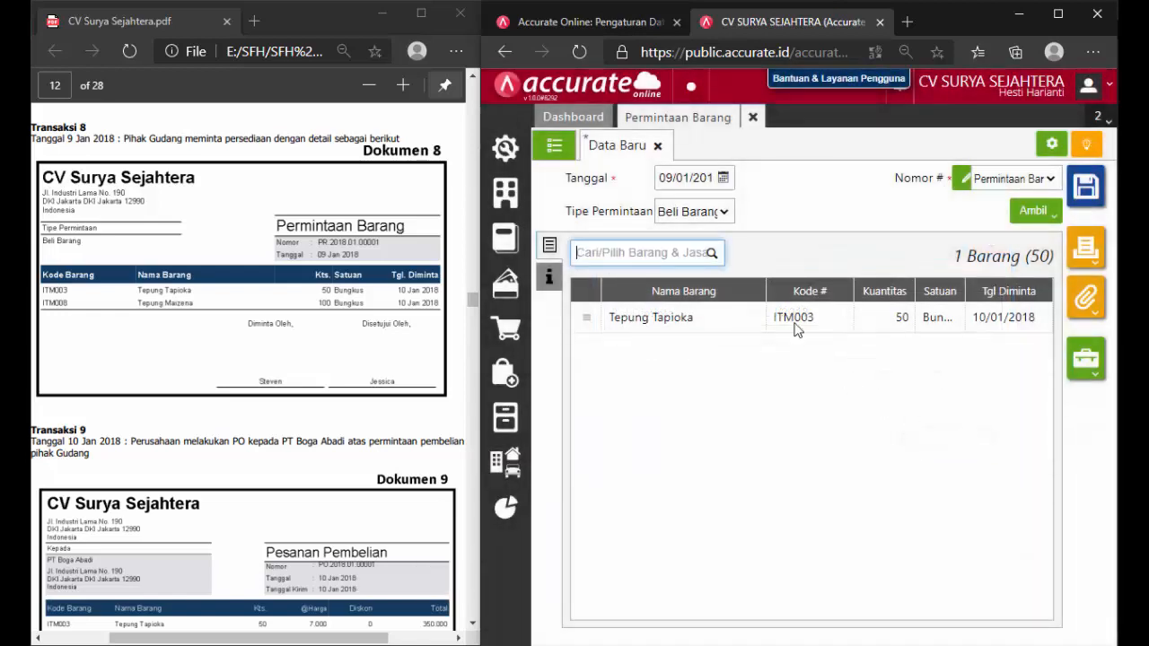
Add Tepung Maizena (ITM008) with requested date 10/01/2018 and a quantity of 100 Bungkus, and save the goods request.
{"action": "left_click", "coordinate": [716, 258]}
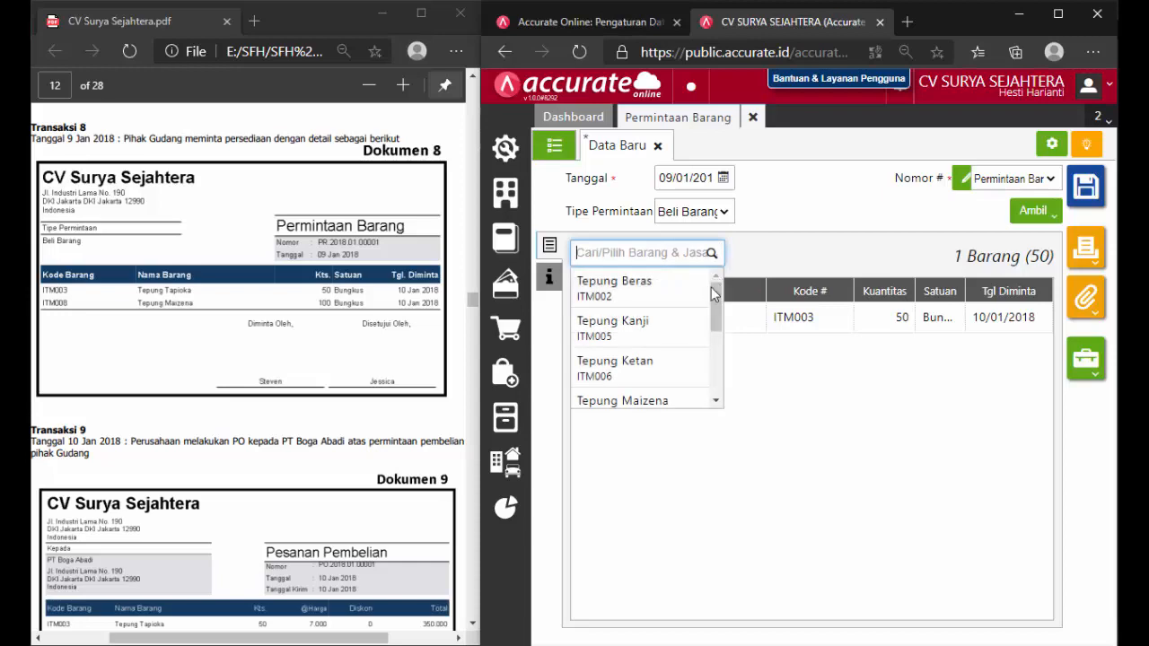
{"action": "left_click", "coordinate": [698, 401]}
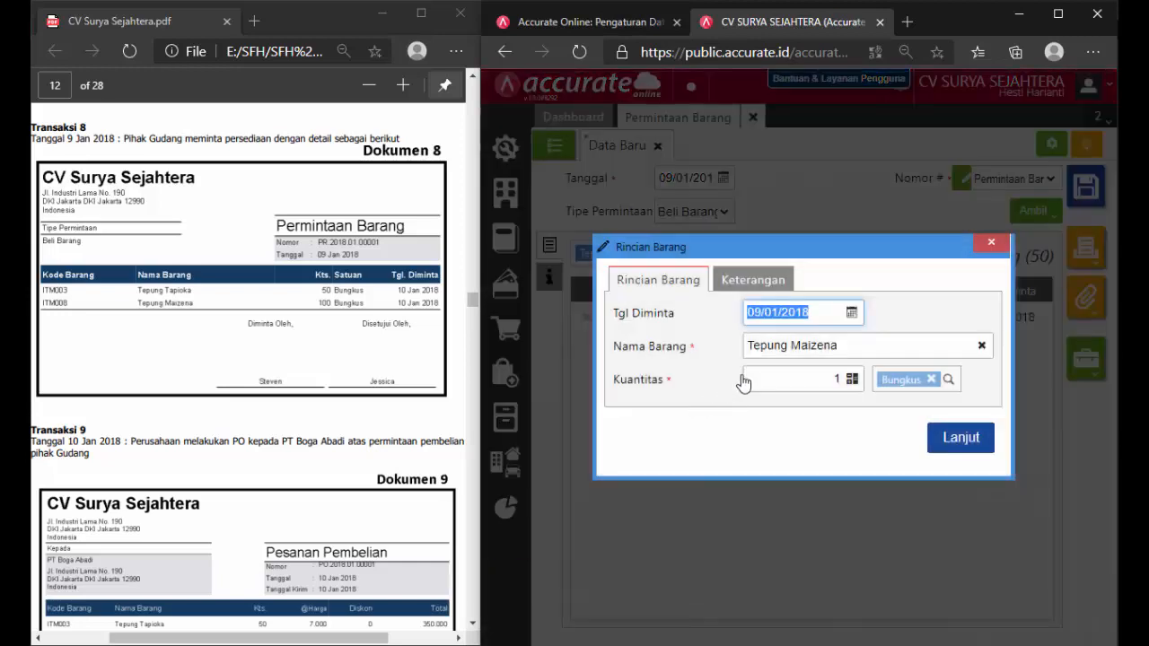
{"action": "type", "text": "10/"}
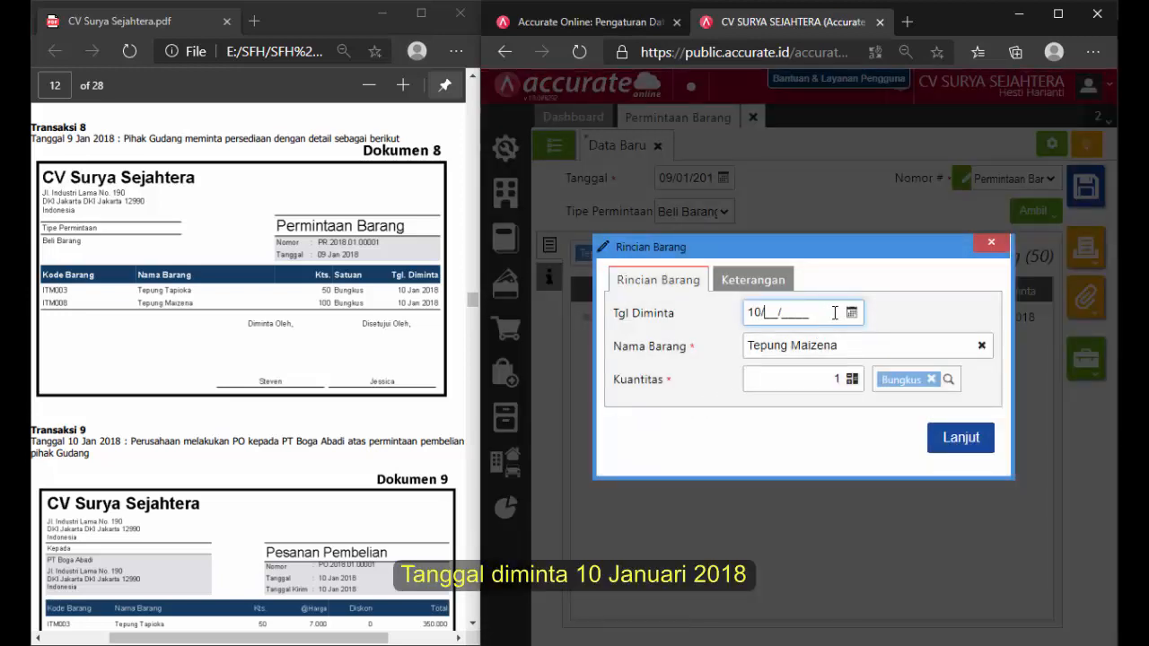
{"action": "type", "text": "01/2018"}
{"action": "left_click", "coordinate": [831, 377]}
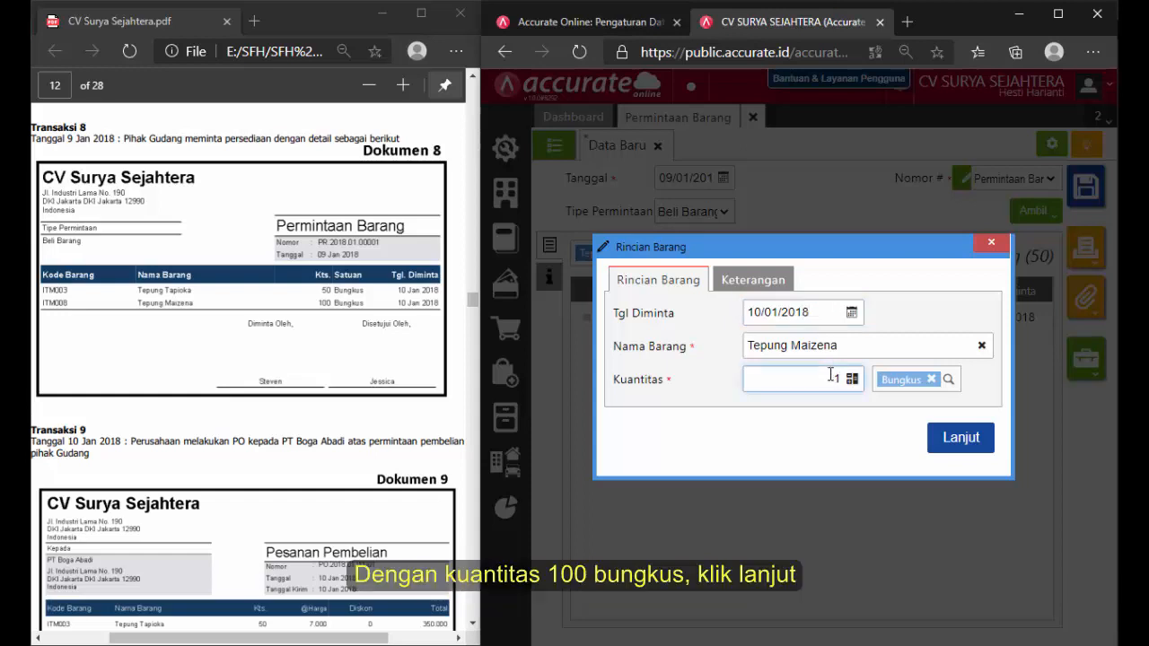
{"action": "type", "text": "00"}
{"action": "left_click", "coordinate": [950, 448]}
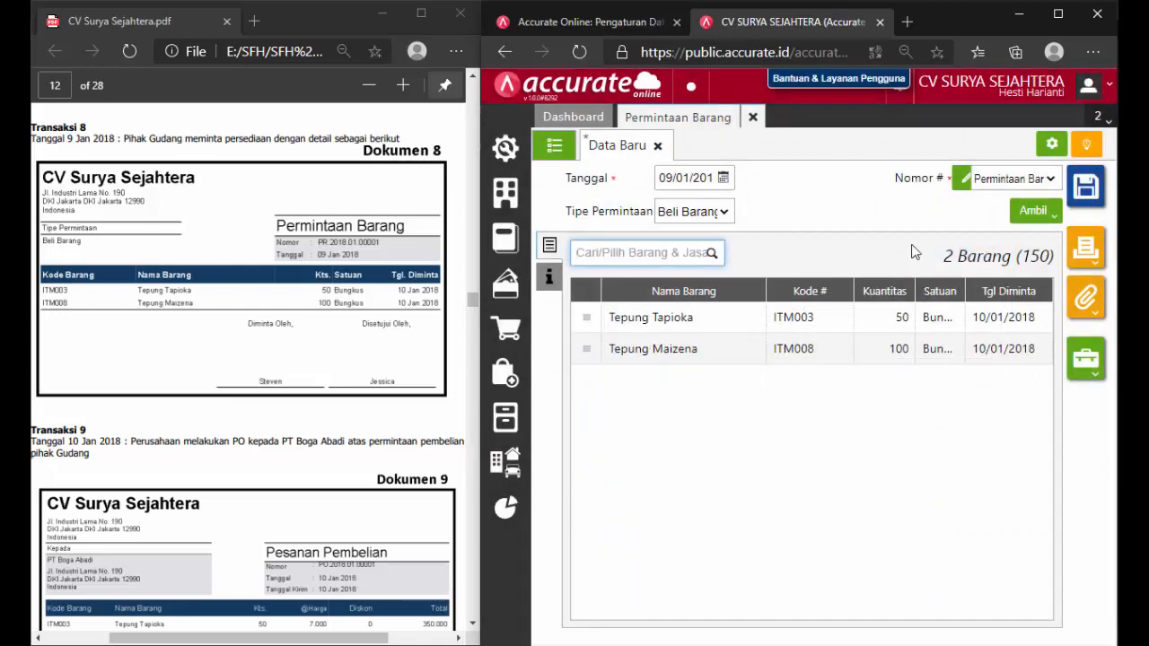
{"action": "left_click", "coordinate": [1089, 186]}
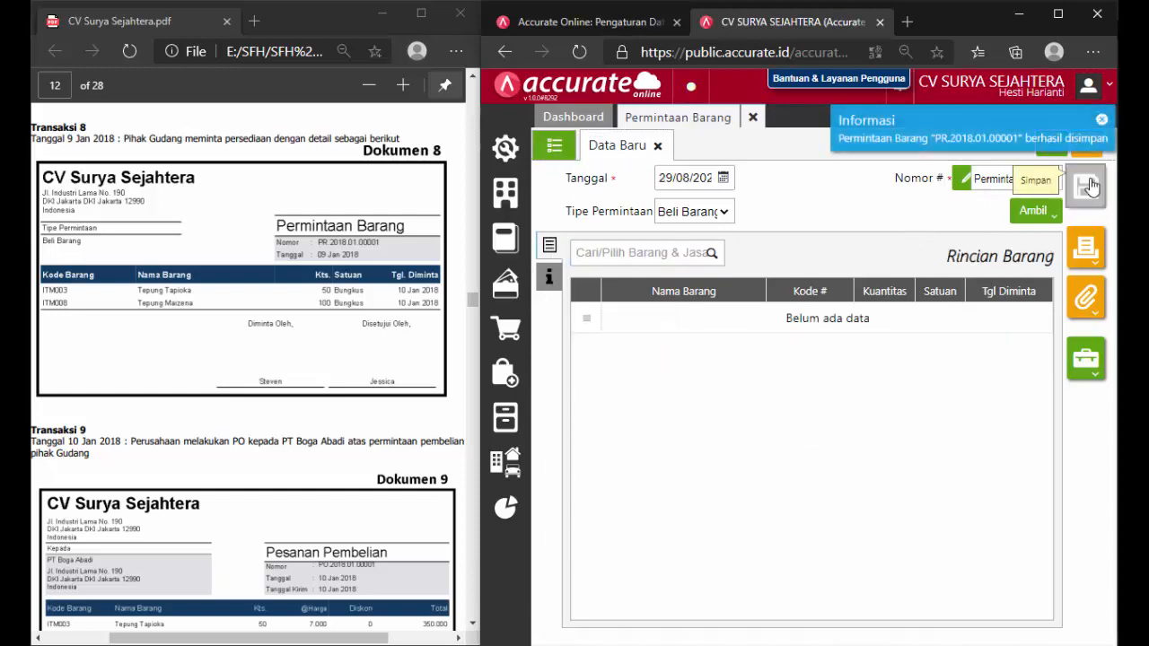
Following Dokumen 9, start a new purchase order (Pesanan Pembelian) to supplier PT Boga Abadi dated 10/01/2018.
{"action": "left_click", "coordinate": [471, 626]}
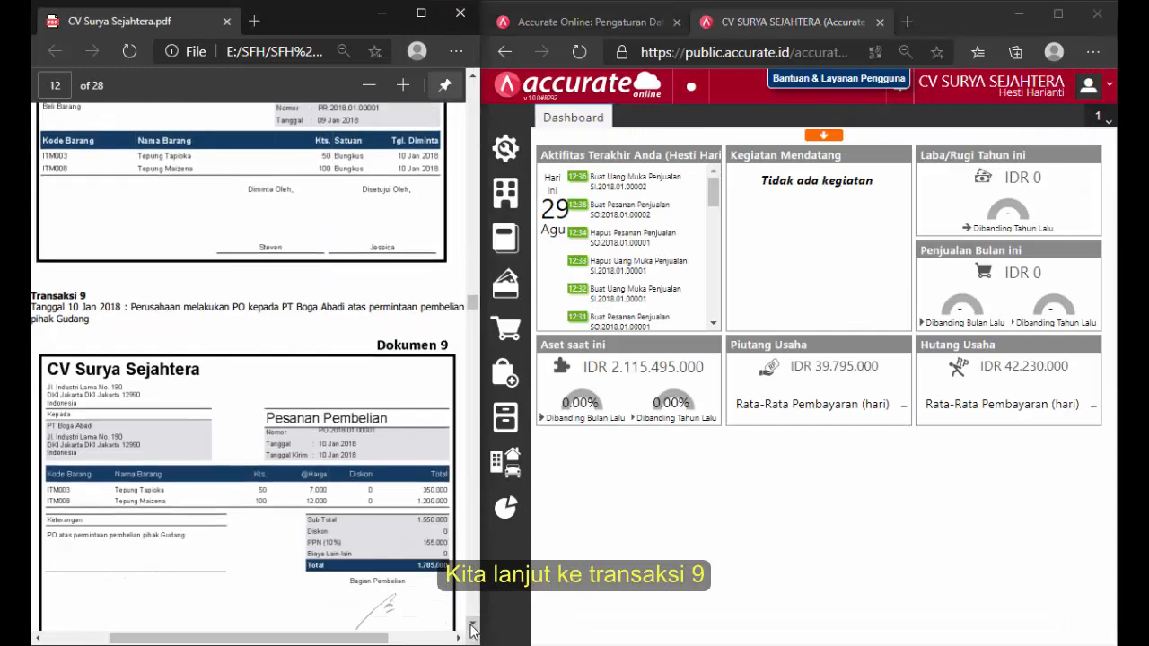
{"action": "left_click", "coordinate": [471, 627]}
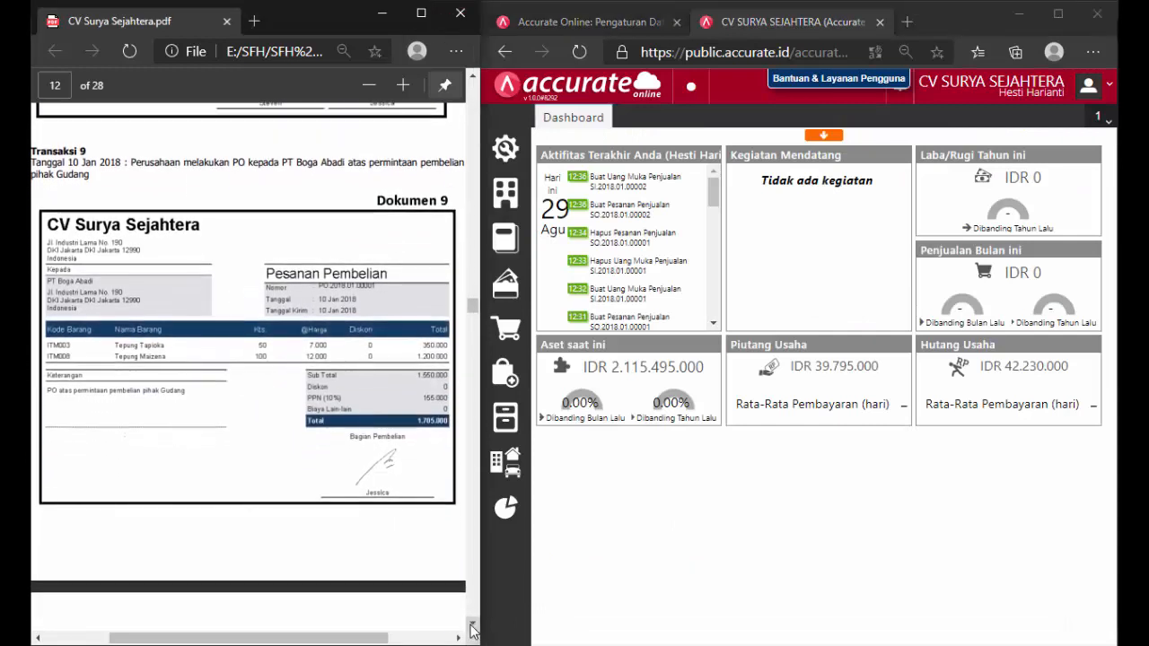
{"action": "left_click", "coordinate": [644, 561]}
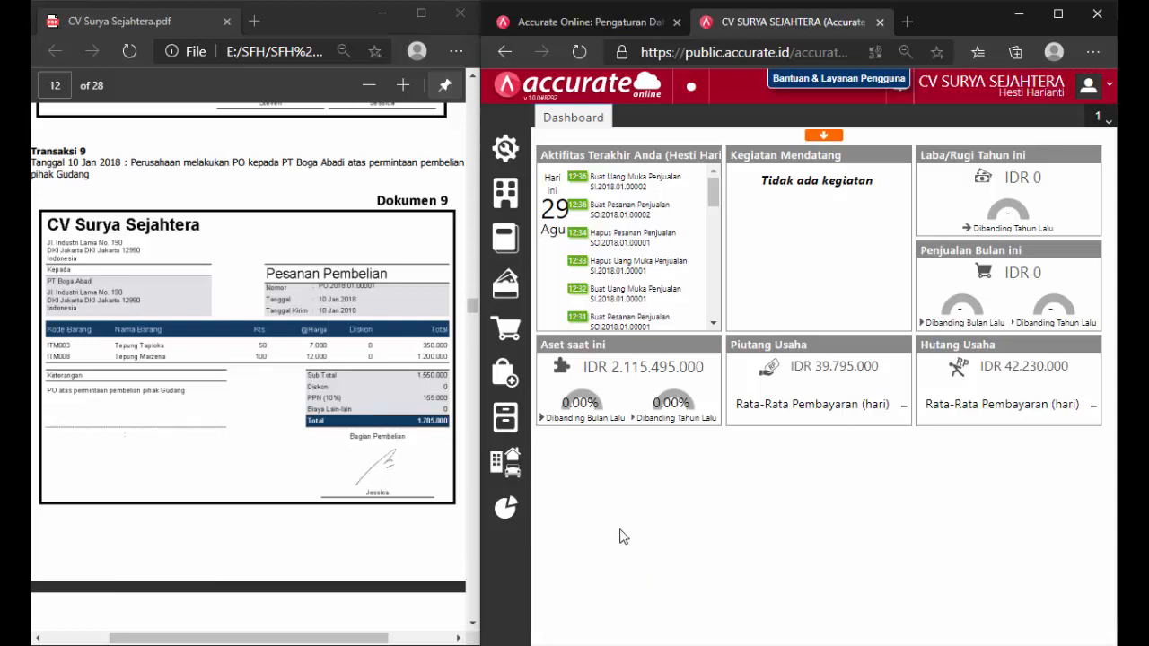
{"action": "left_click", "coordinate": [519, 398]}
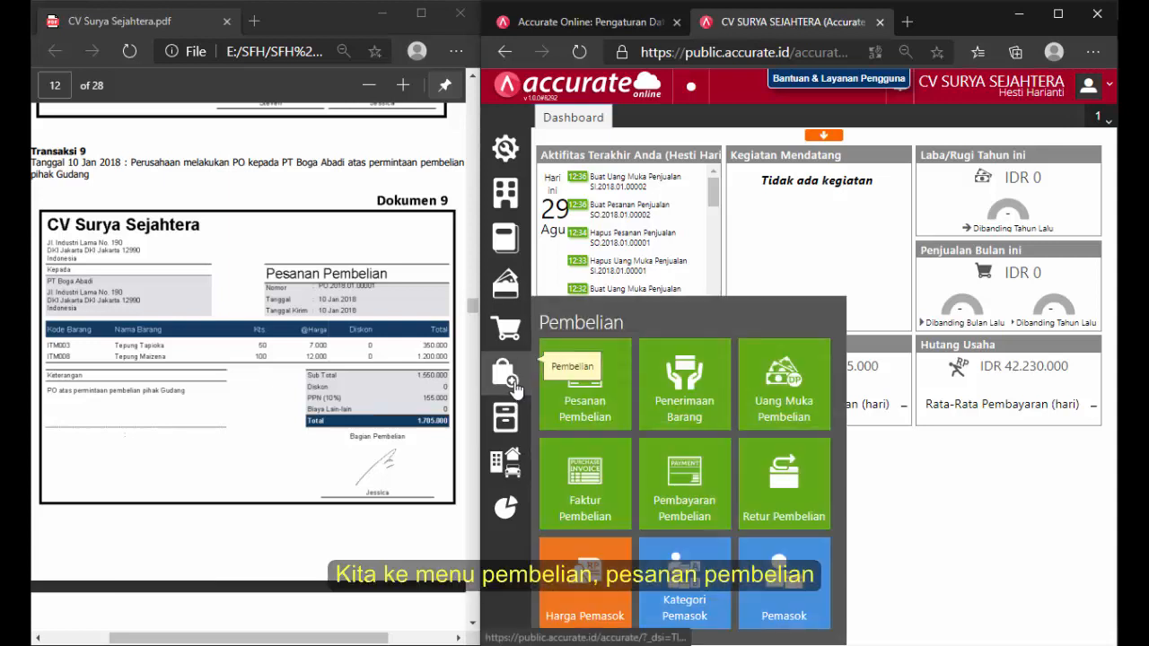
{"action": "left_click", "coordinate": [588, 402]}
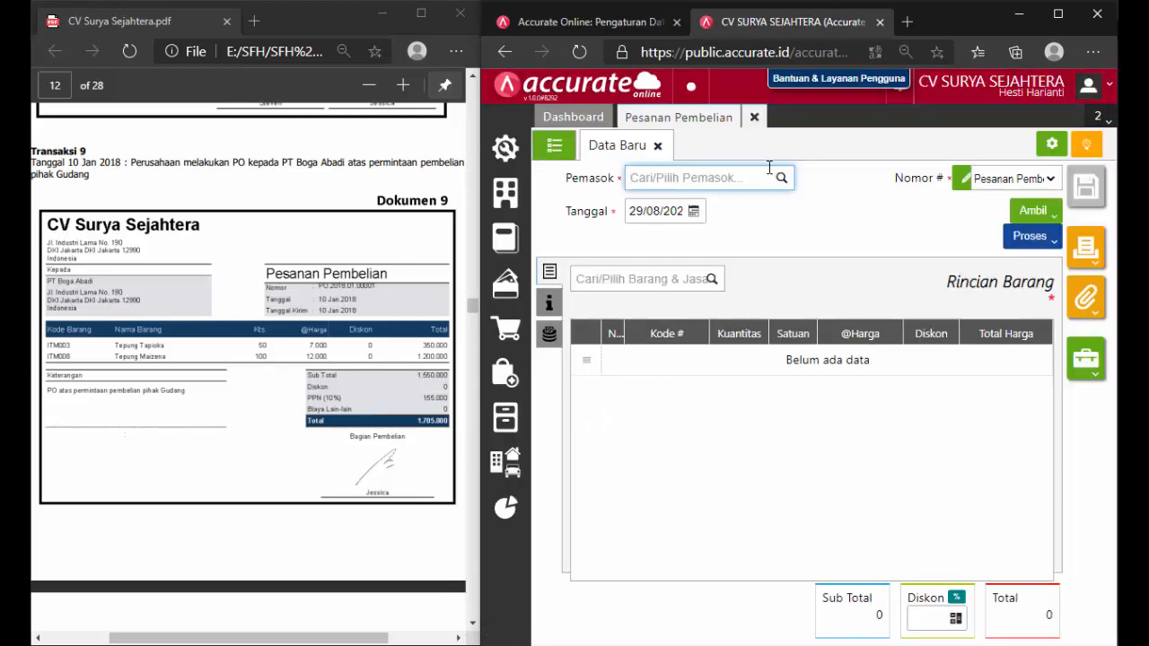
{"action": "type", "text": "PT BOI"}
{"action": "key", "text": "BackSpace"}
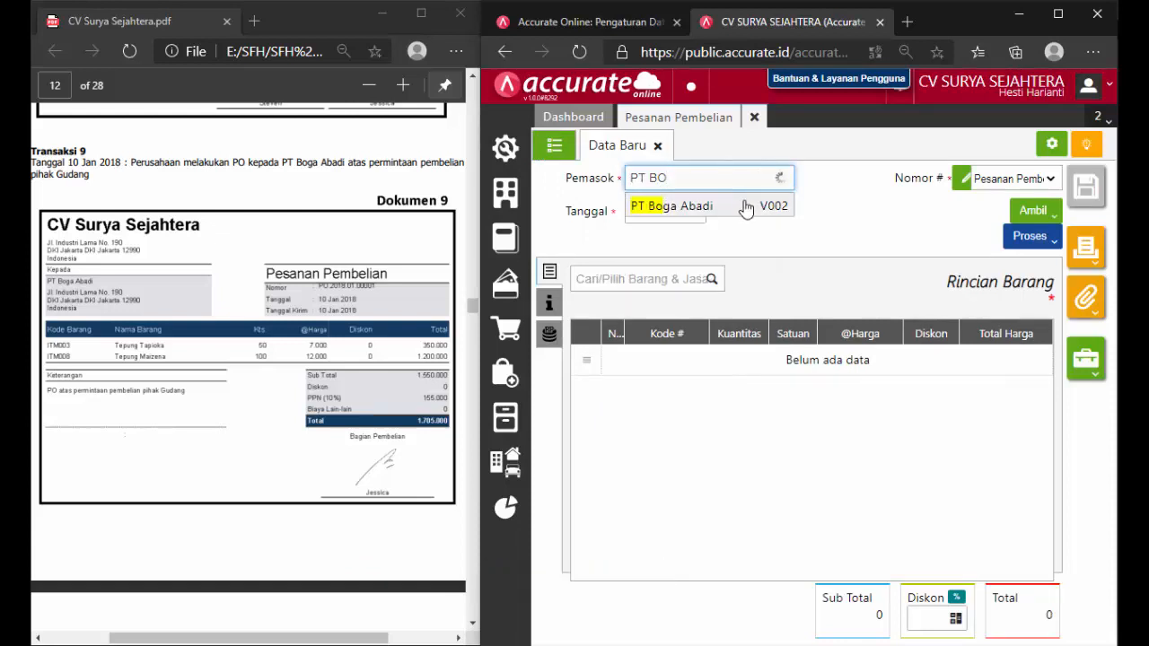
{"action": "left_click", "coordinate": [745, 208]}
{"action": "left_click", "coordinate": [671, 210]}
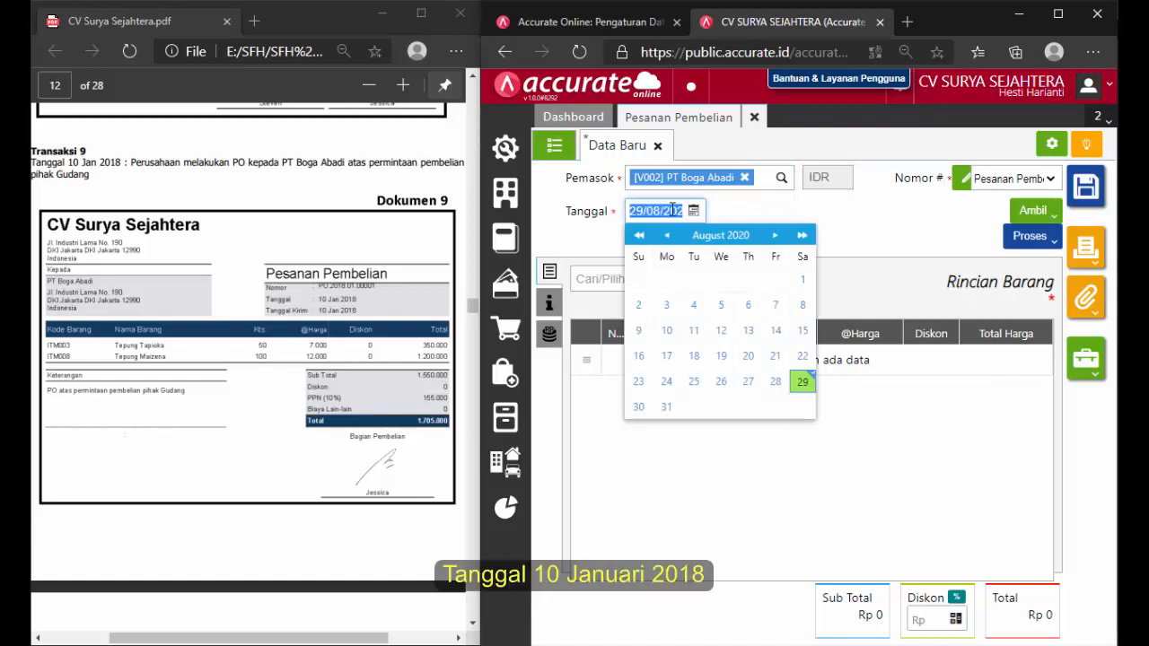
{"action": "type", "text": "10012018"}
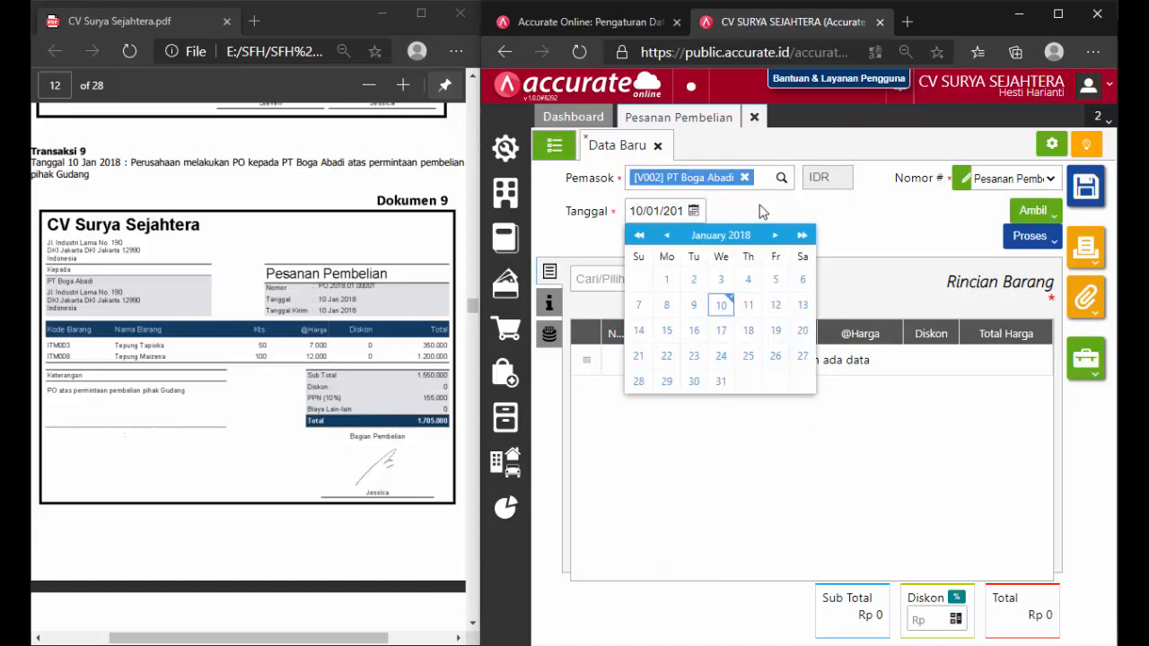
{"action": "left_click", "coordinate": [760, 211]}
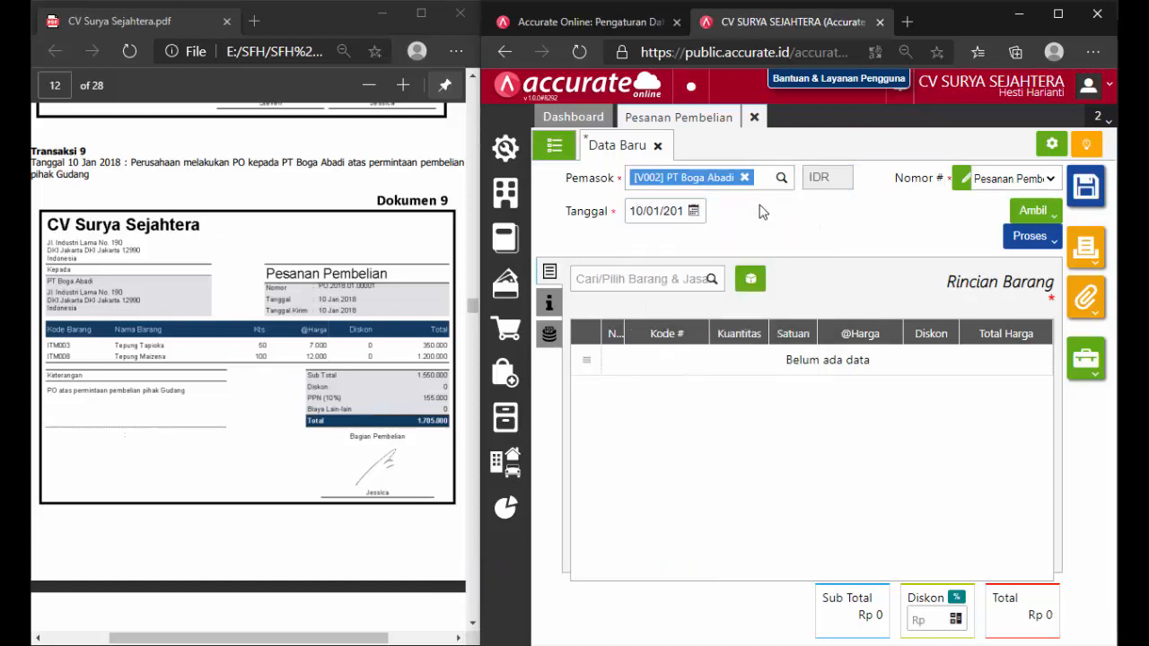
Add Tepung Tapioka (ITM003) to the purchase order with a quantity of 50 Bungkus at a unit price of 7.000.
{"action": "left_click", "coordinate": [715, 279]}
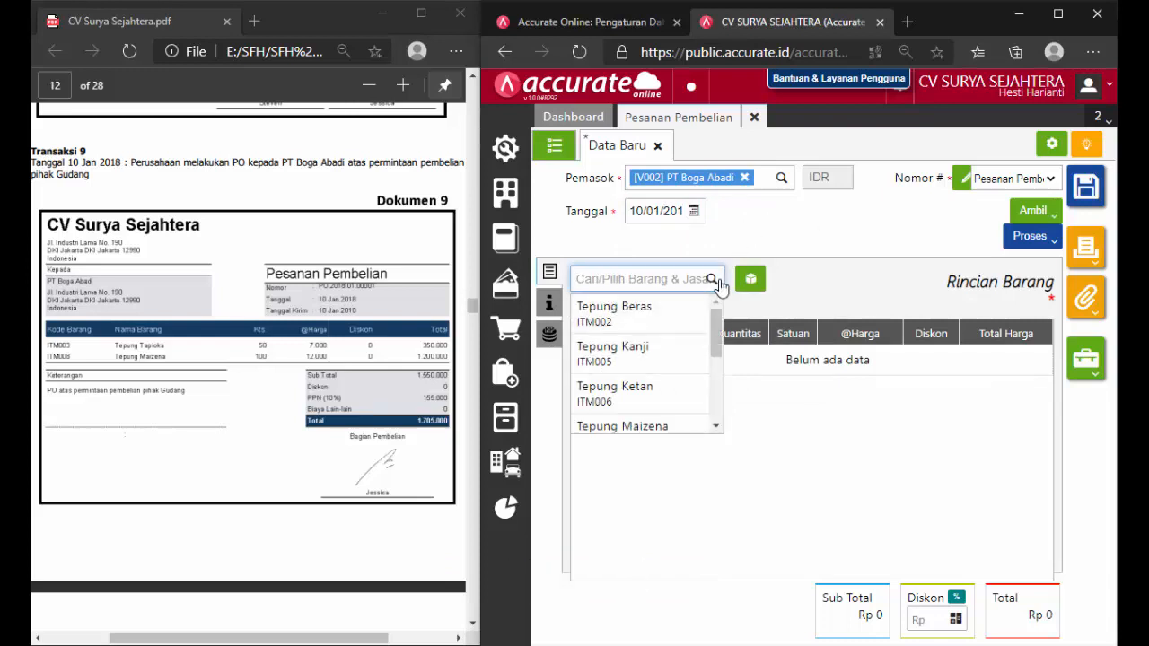
{"action": "left_click", "coordinate": [716, 427]}
{"action": "left_click", "coordinate": [716, 427]}
{"action": "left_click", "coordinate": [716, 427]}
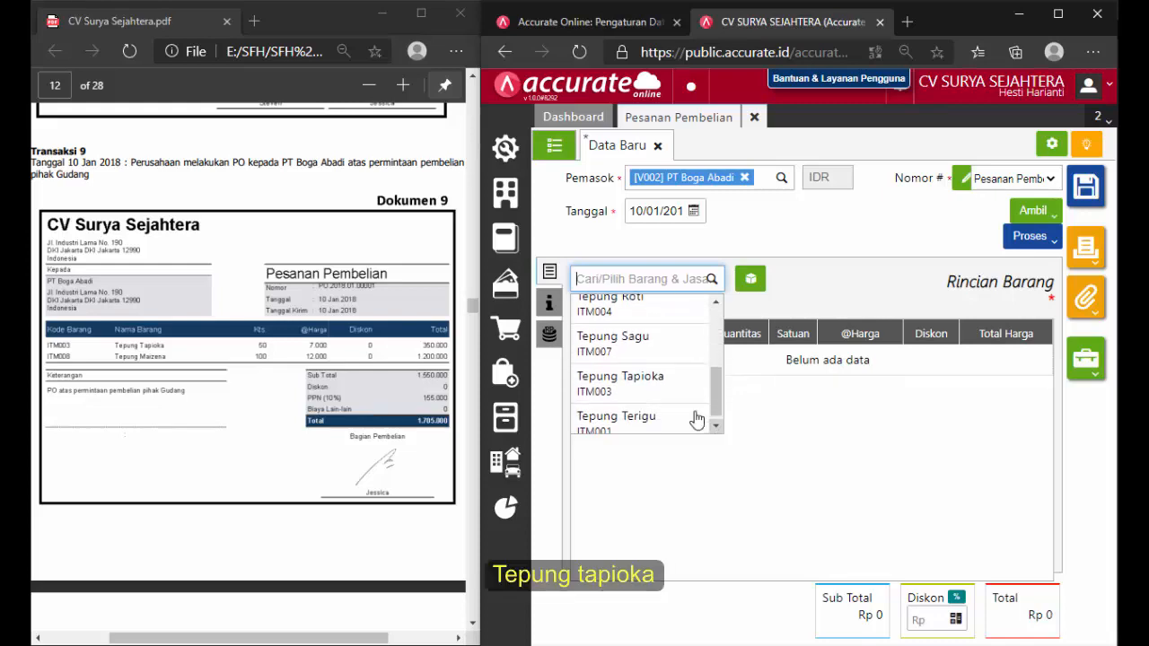
{"action": "left_click", "coordinate": [667, 392]}
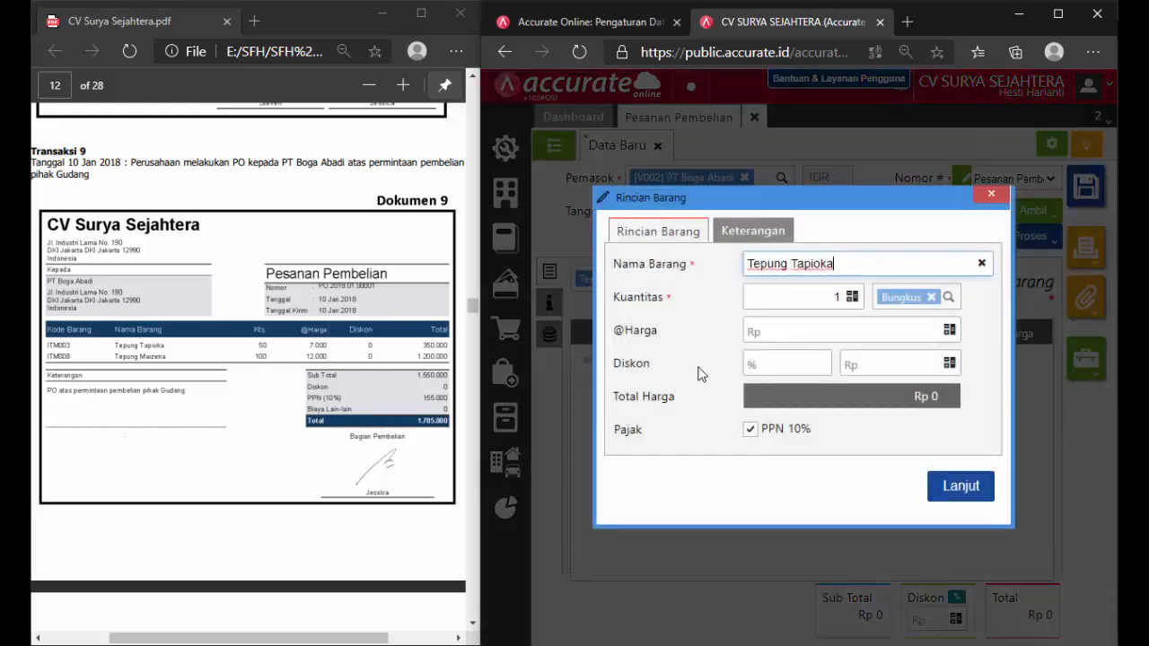
{"action": "left_click", "coordinate": [843, 296]}
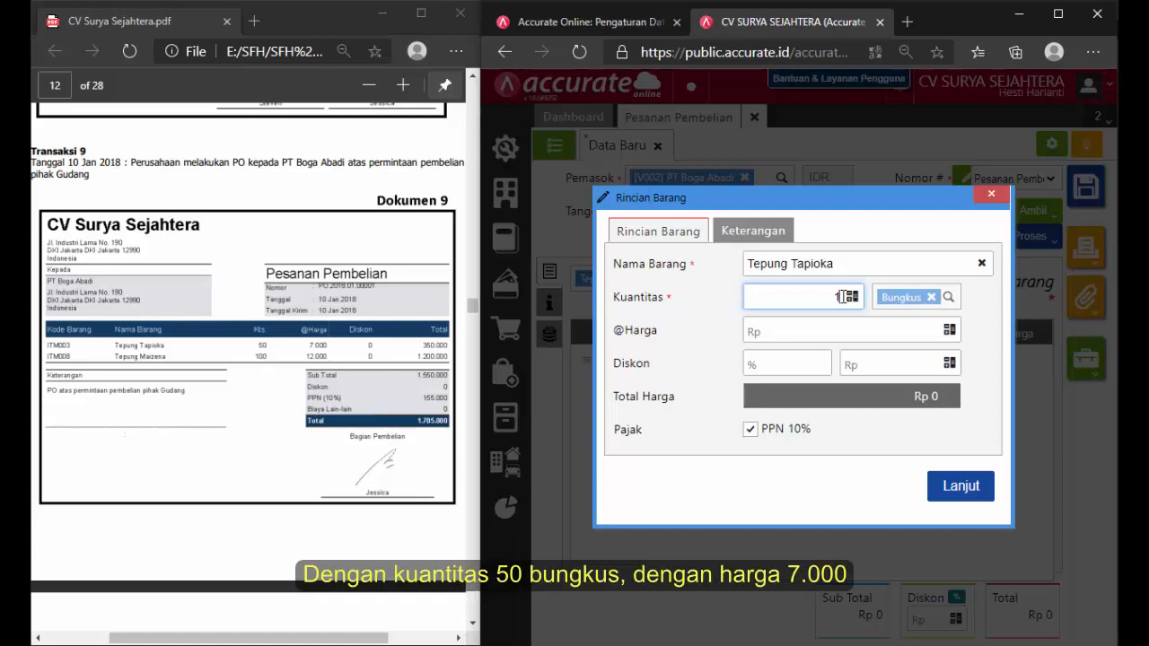
{"action": "type", "text": "50"}
{"action": "left_click", "coordinate": [874, 327]}
{"action": "type", "text": "7000"}
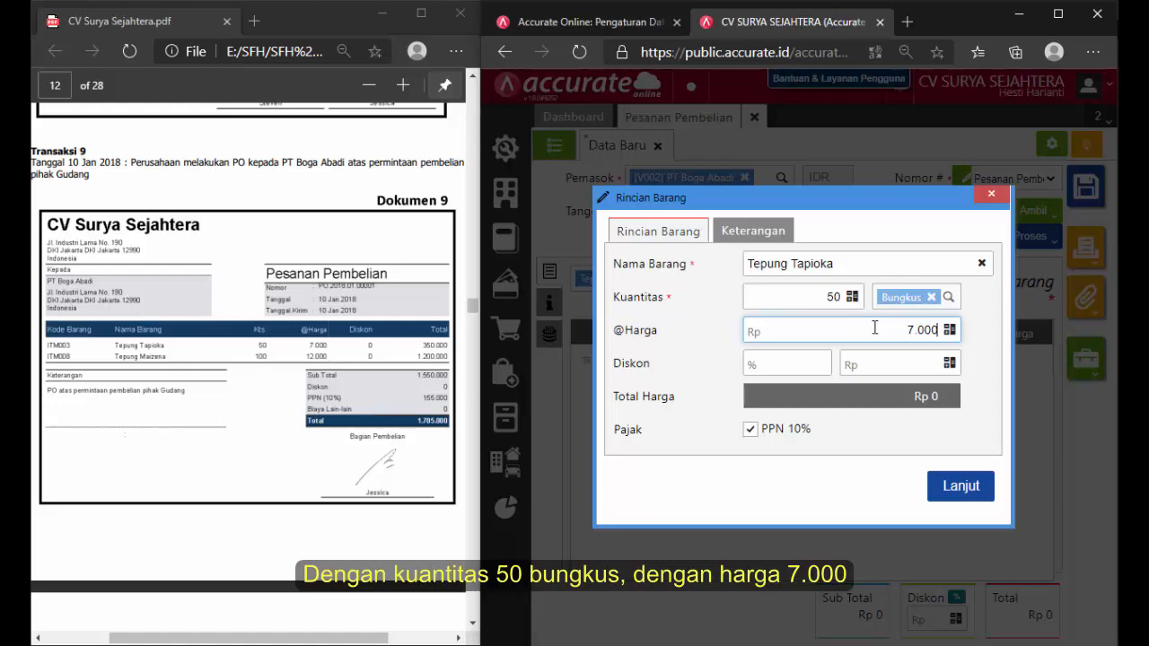
{"action": "left_click", "coordinate": [903, 433]}
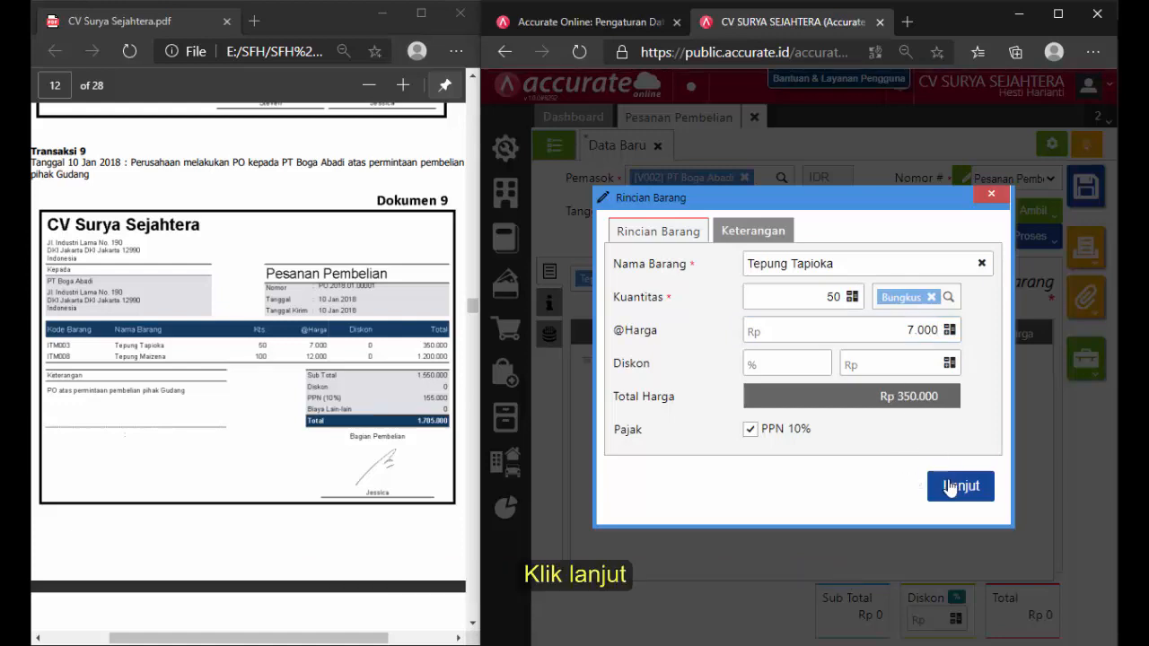
{"action": "left_click", "coordinate": [952, 484]}
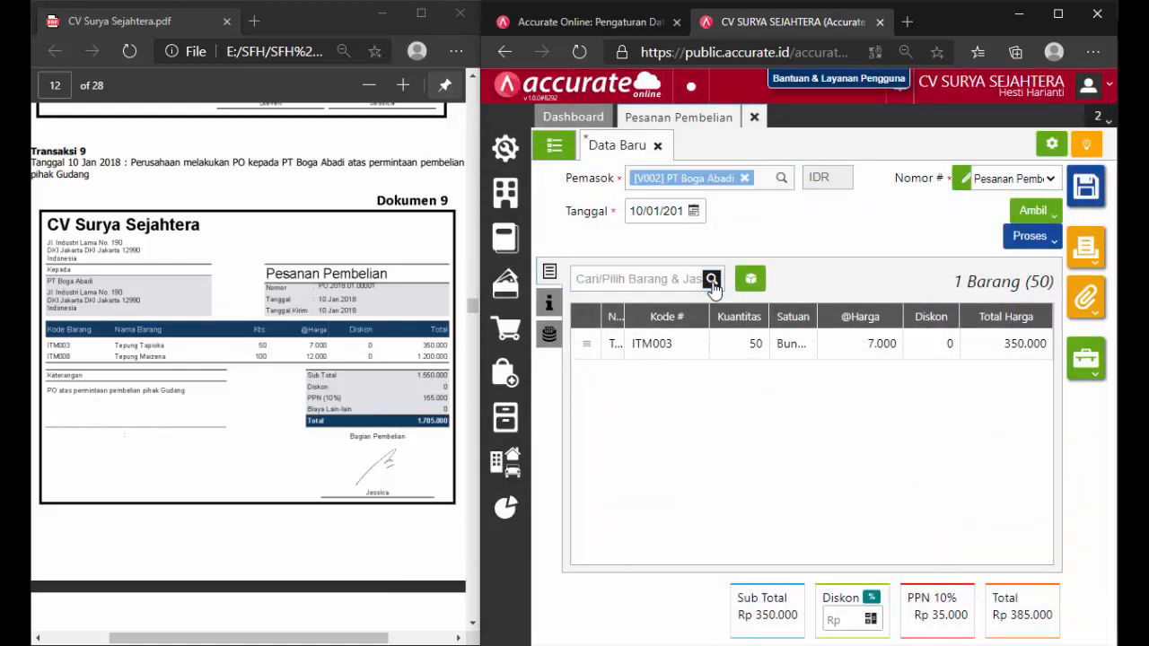
Add Tepung Maizena (ITM008) to the purchase order with a quantity of 100 Bungkus at a unit price of 12.000.
{"action": "left_click", "coordinate": [711, 279]}
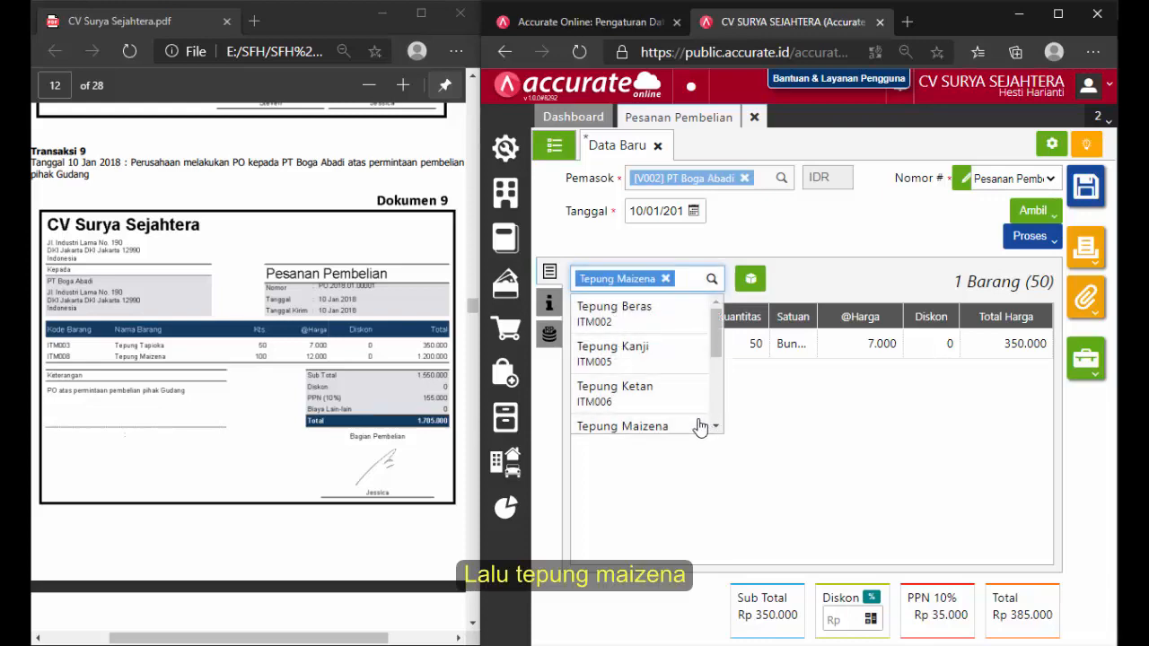
{"action": "left_click", "coordinate": [704, 425]}
{"action": "left_click", "coordinate": [828, 294]}
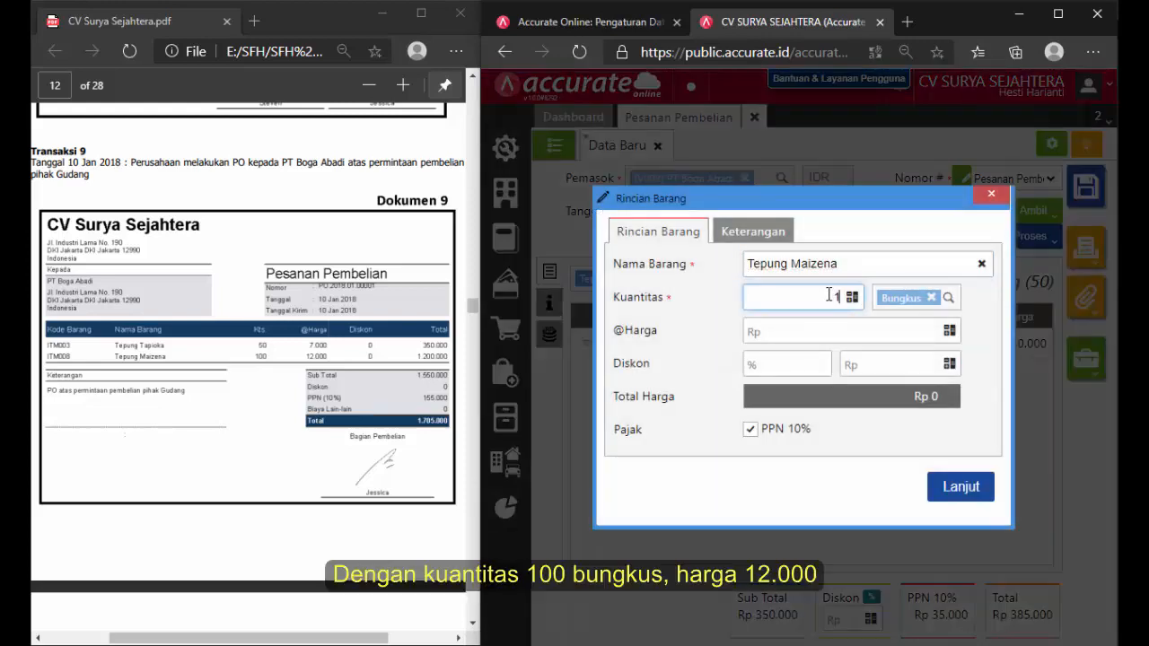
{"action": "type", "text": "100"}
{"action": "left_click", "coordinate": [867, 330]}
{"action": "type", "text": "120000"}
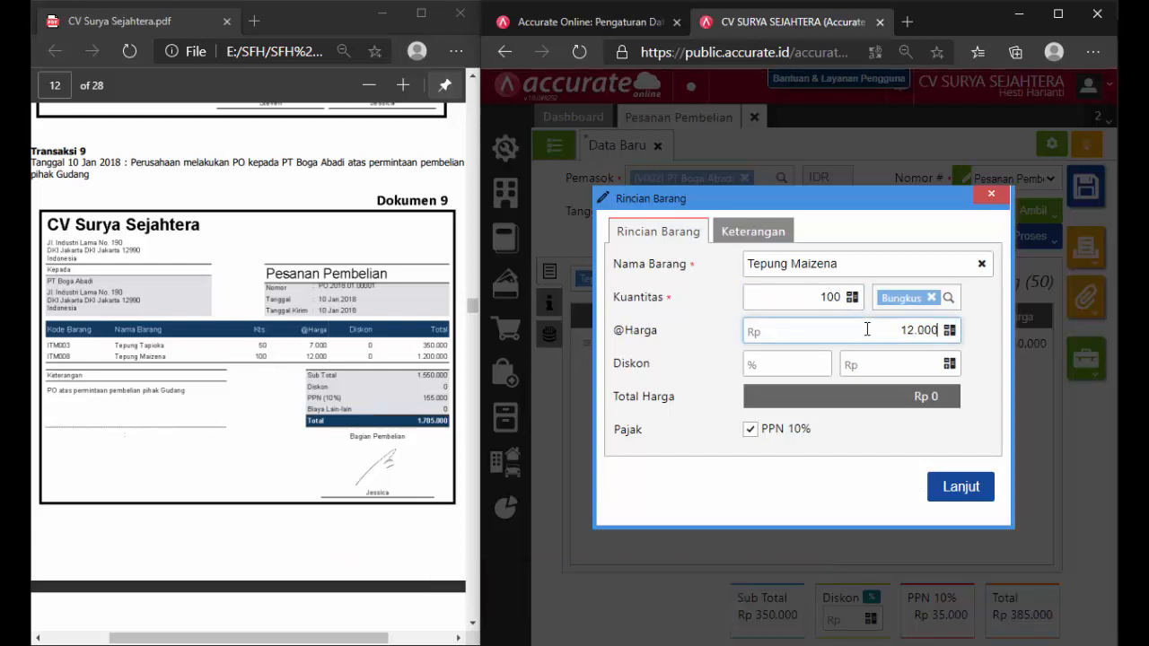
{"action": "left_click", "coordinate": [914, 432]}
{"action": "left_click", "coordinate": [950, 486]}
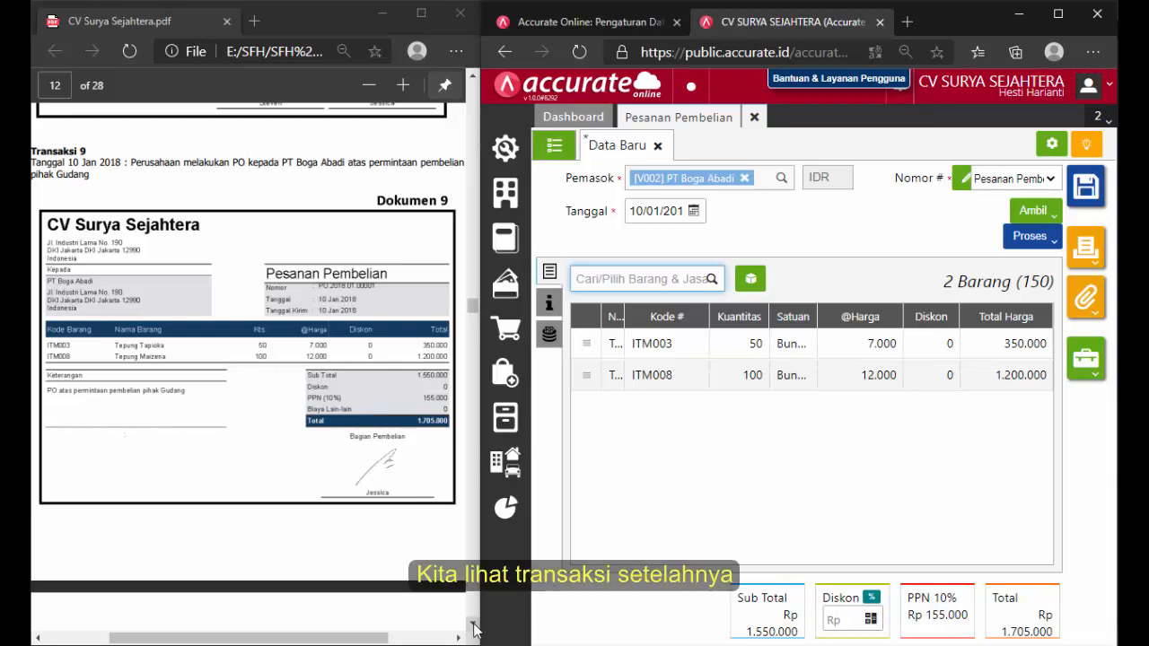
Check Transaksi 10 in the PDF and process the purchase order into a goods receipt (Penerimaan).
{"action": "scroll", "coordinate": [473, 628], "scroll_direction": "down", "scroll_amount": 3}
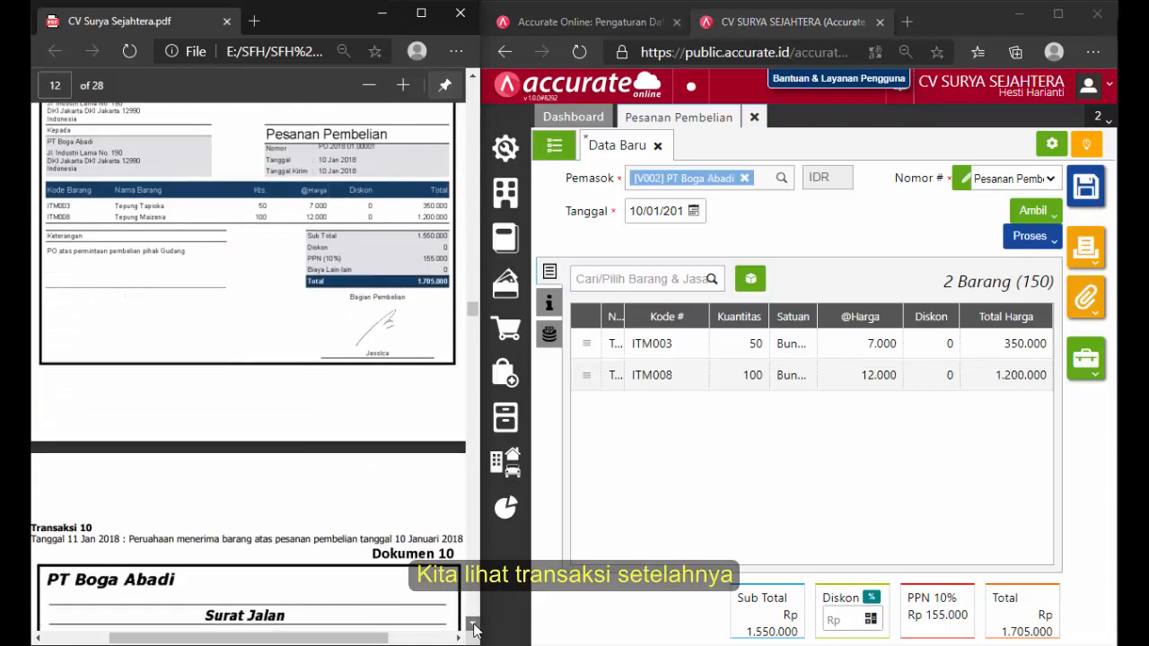
{"action": "scroll", "coordinate": [473, 628], "scroll_direction": "down", "scroll_amount": 3}
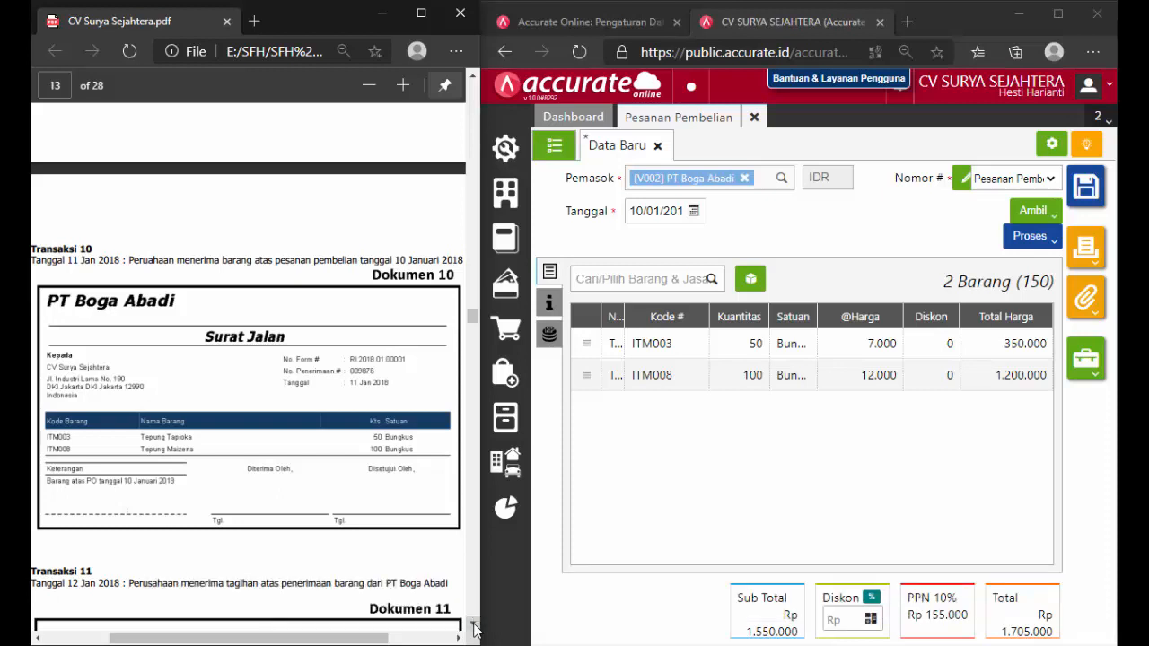
{"action": "left_click", "coordinate": [751, 498]}
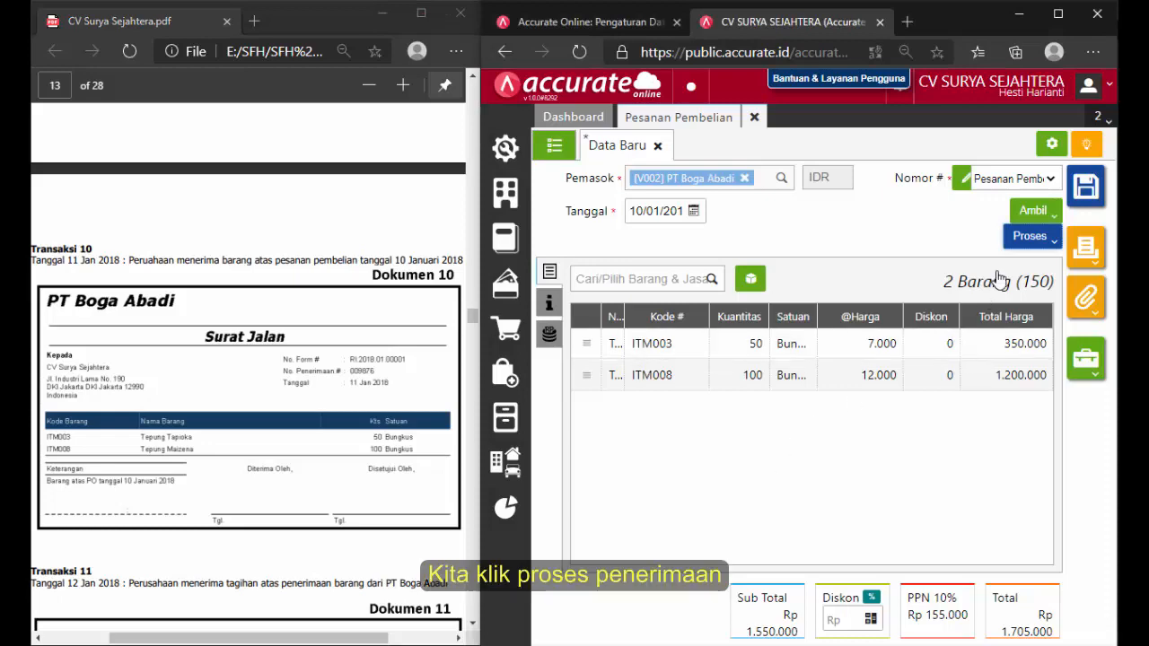
{"action": "left_click", "coordinate": [1032, 236]}
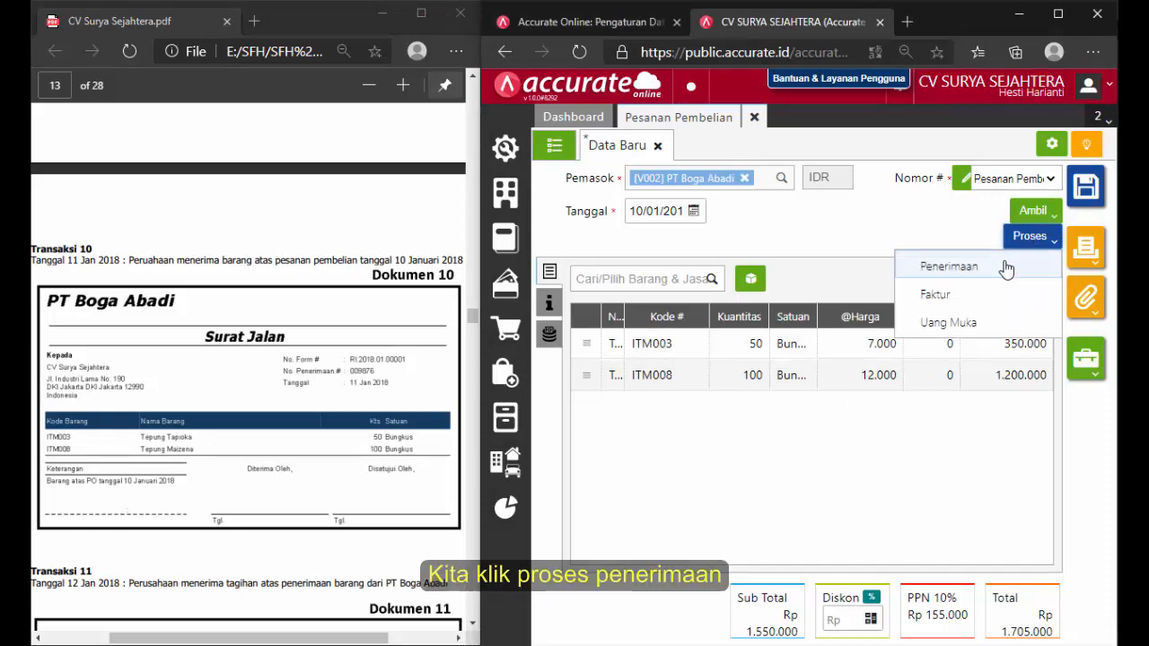
{"action": "left_click", "coordinate": [1005, 266]}
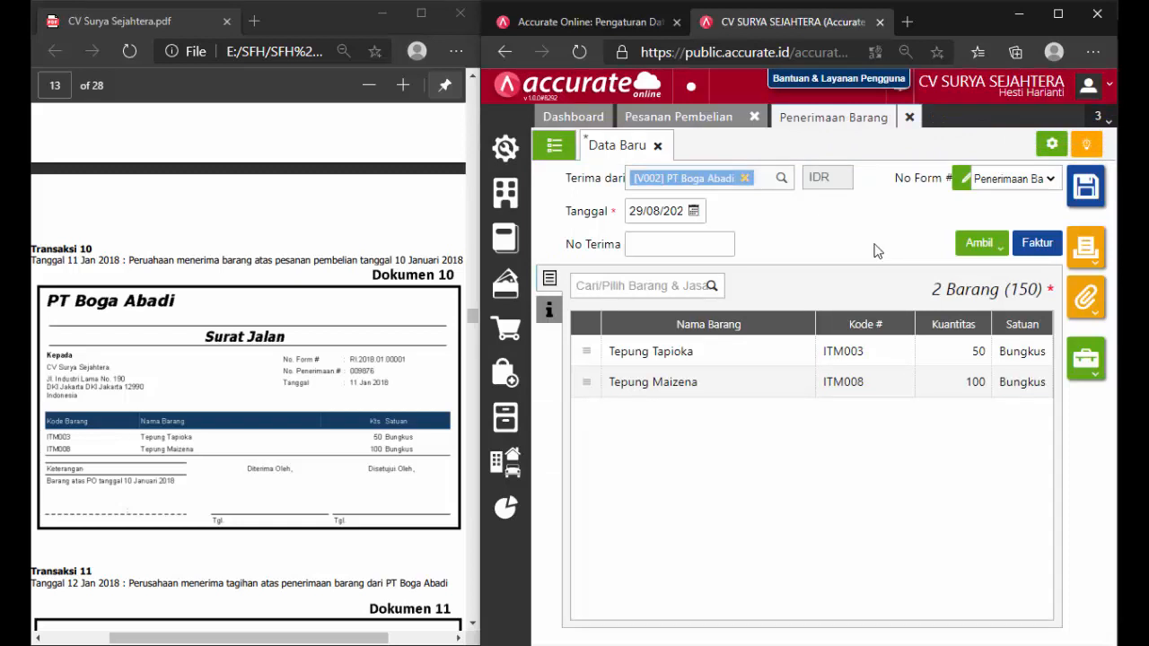
Date the goods receipt 11/01/2018 and enter 009876 as its receipt number (No Terima).
{"action": "left_click", "coordinate": [665, 211]}
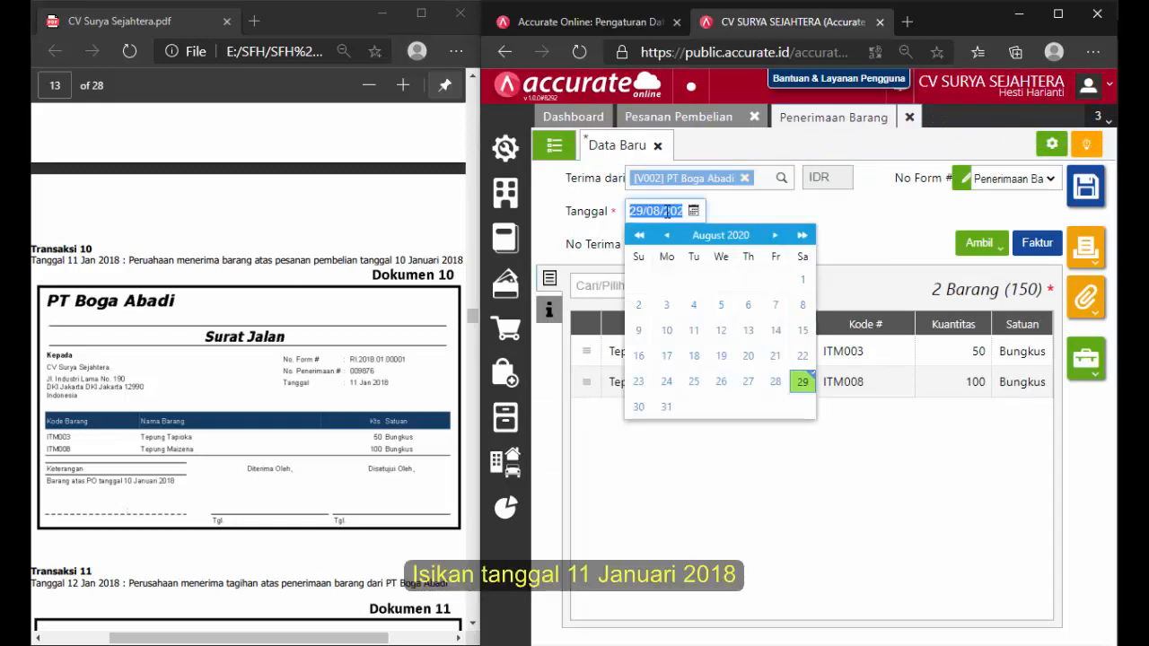
{"action": "type", "text": "11/01/201"}
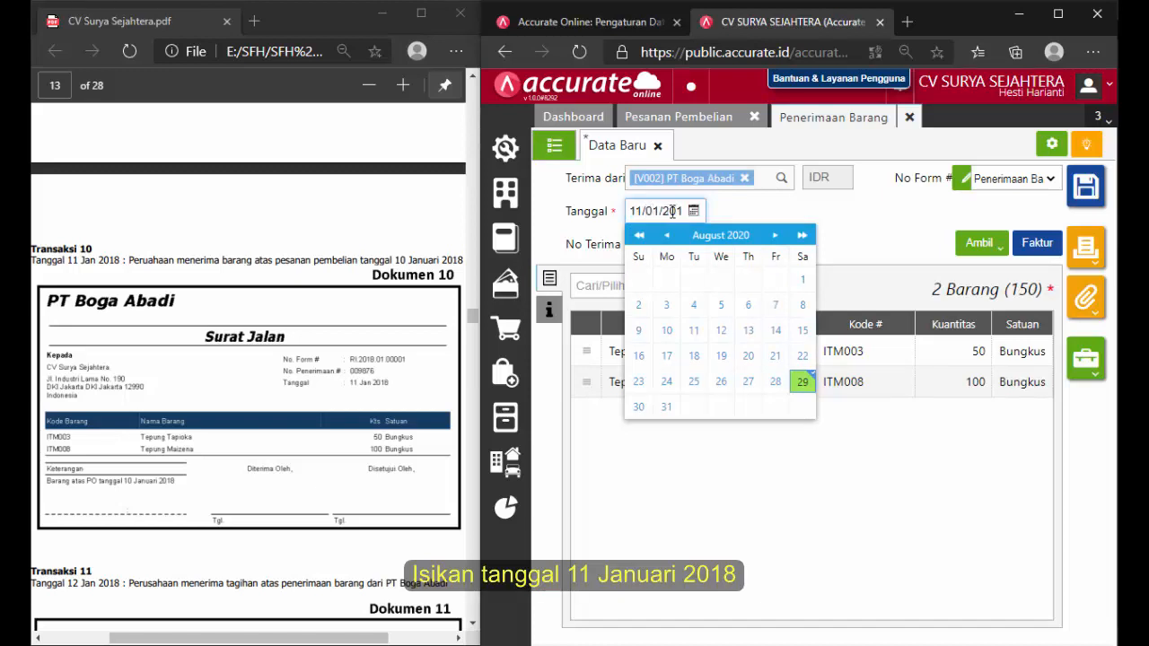
{"action": "type", "text": "8"}
{"action": "left_click", "coordinate": [758, 215]}
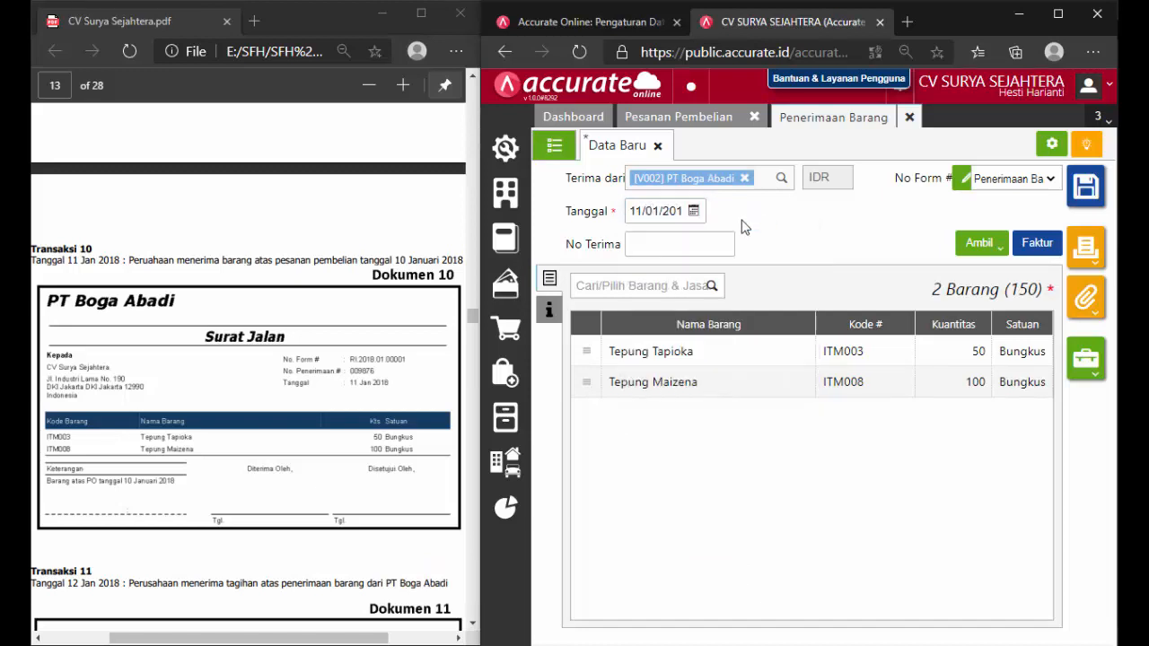
{"action": "left_click", "coordinate": [704, 241]}
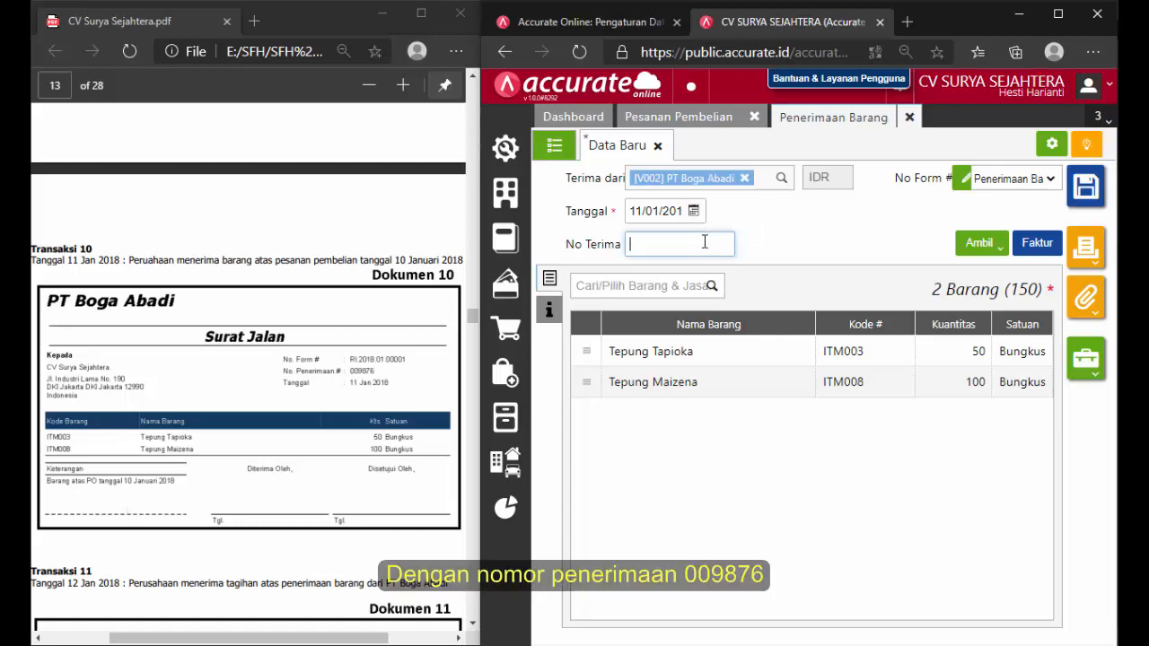
{"action": "type", "text": "009876"}
{"action": "left_click", "coordinate": [820, 214]}
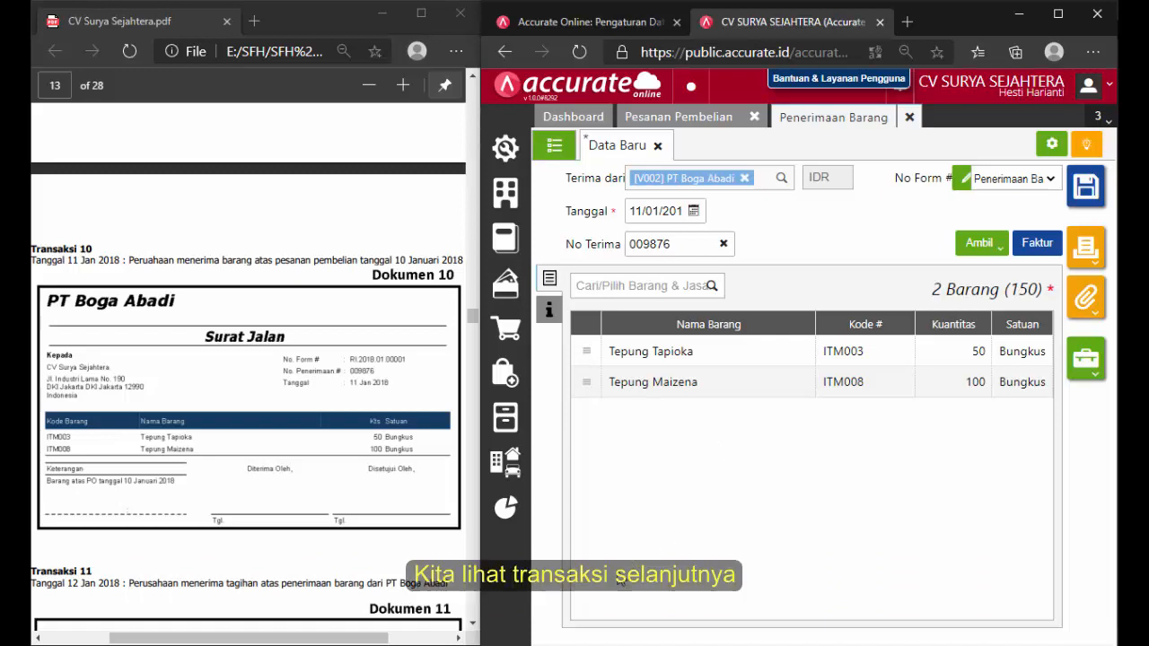
Check Transaksi 11 in the PDF and process the goods receipt into a purchase invoice (Faktur Pembelian) dated 12/01/2018.
{"action": "left_click", "coordinate": [473, 626]}
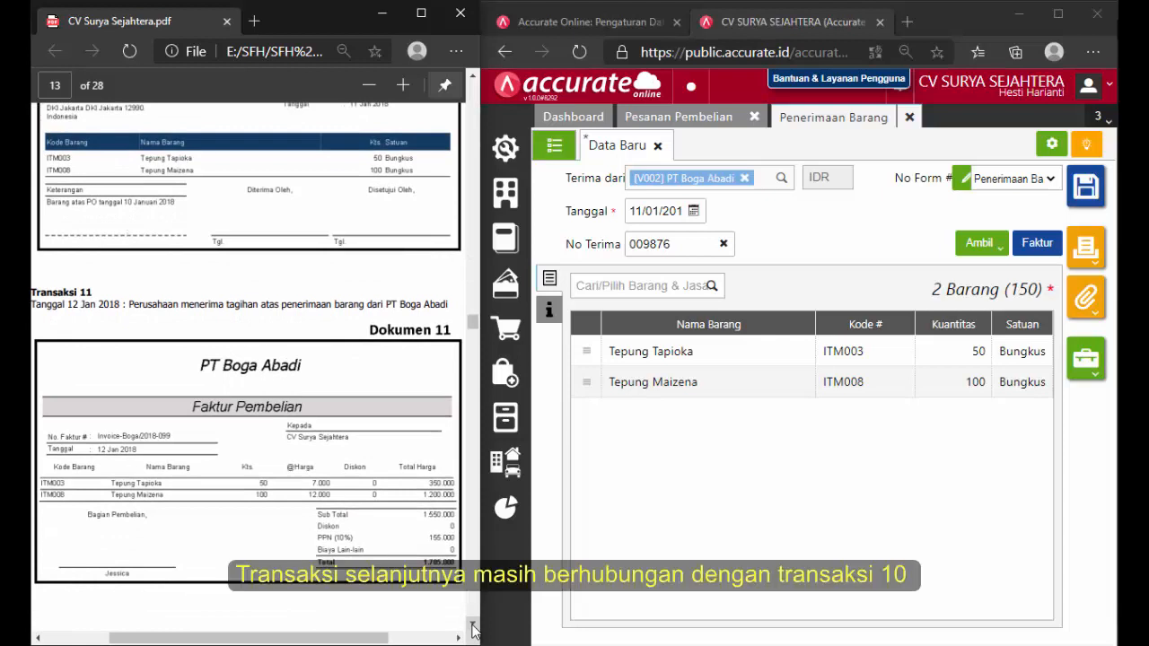
{"action": "left_click", "coordinate": [473, 626]}
{"action": "left_click", "coordinate": [473, 626]}
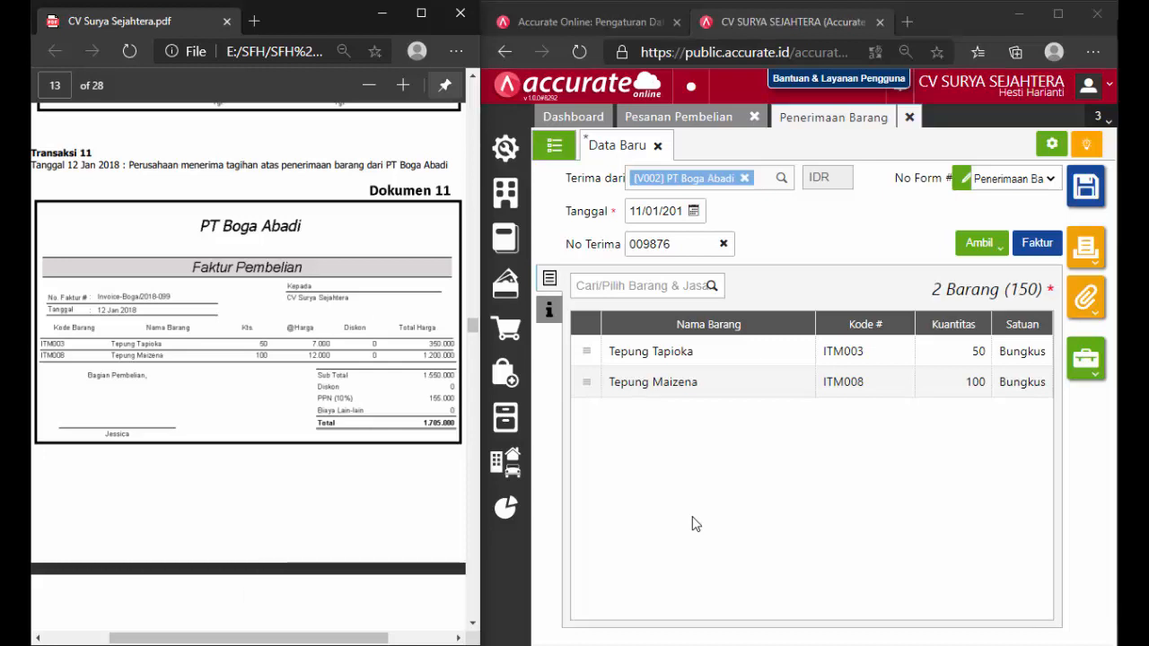
{"action": "left_click", "coordinate": [1039, 244]}
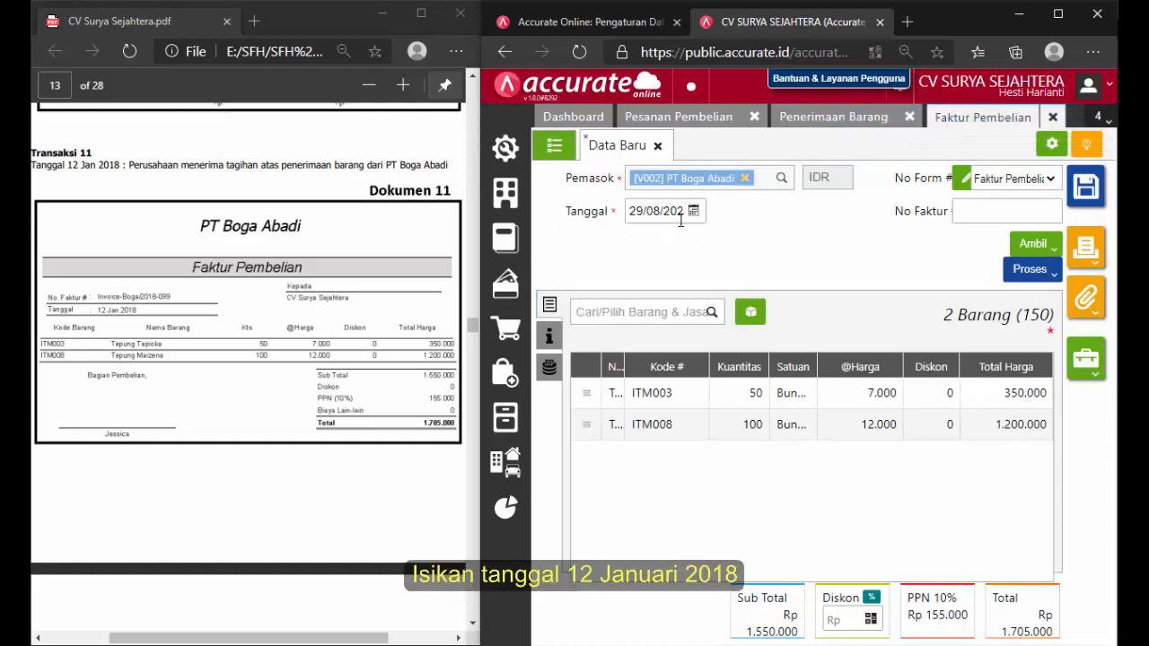
{"action": "left_click", "coordinate": [679, 217]}
{"action": "type", "text": "12012018"}
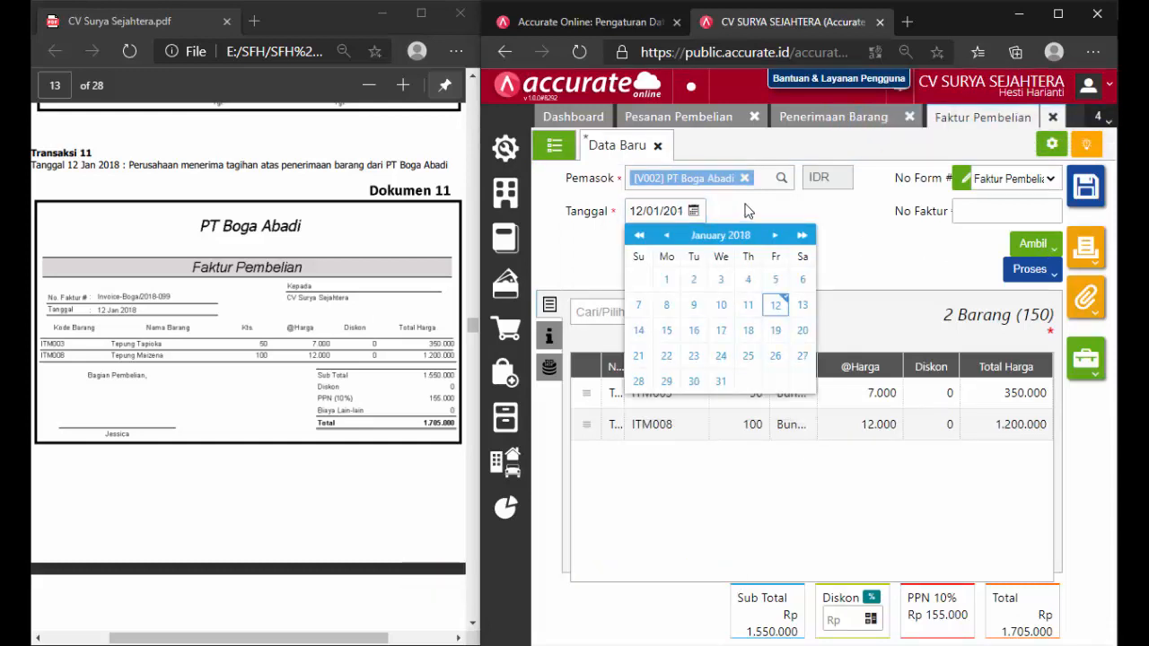
{"action": "left_click", "coordinate": [748, 211]}
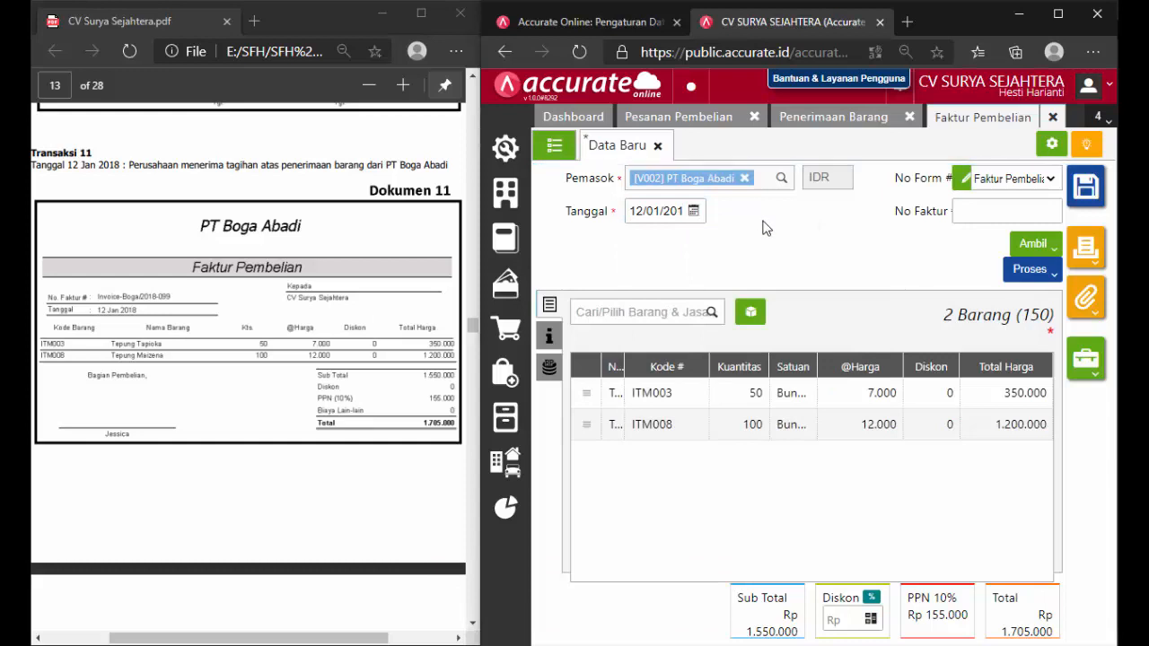
Enter Invoice-Boga/2018-099 as the invoice number (No Faktur) of the purchase invoice from PT Boga Abadi.
{"action": "left_click", "coordinate": [998, 210]}
{"action": "type", "text": "IN"}
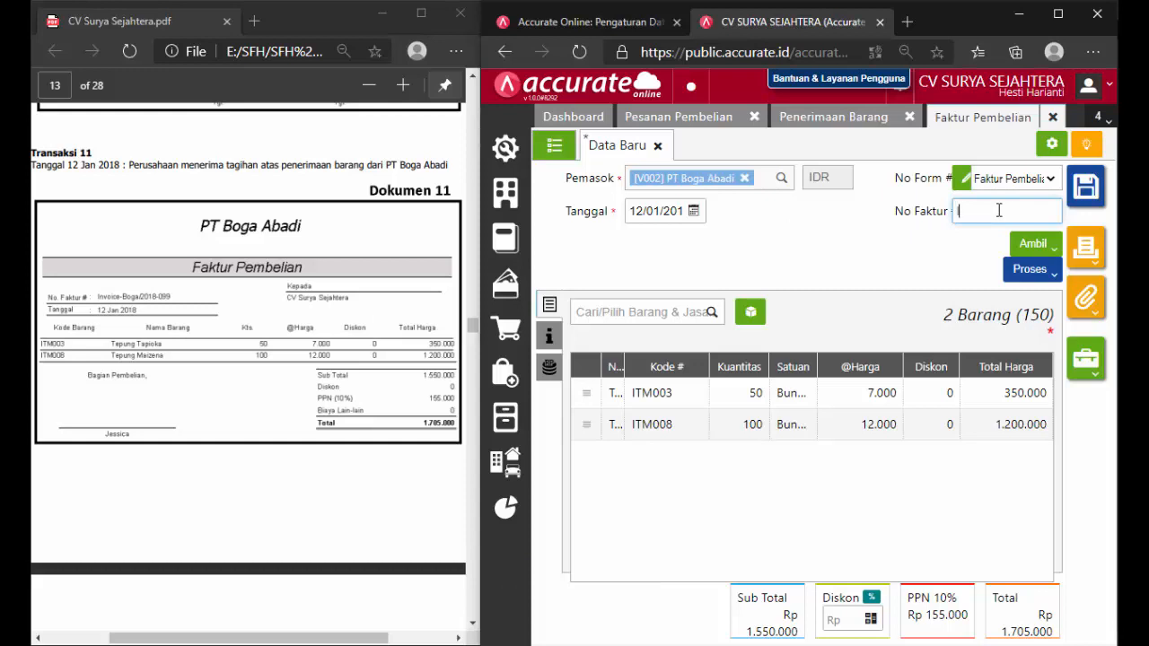
{"action": "key", "text": "BackSpace"}
{"action": "type", "text": "nvoice-Boga/"}
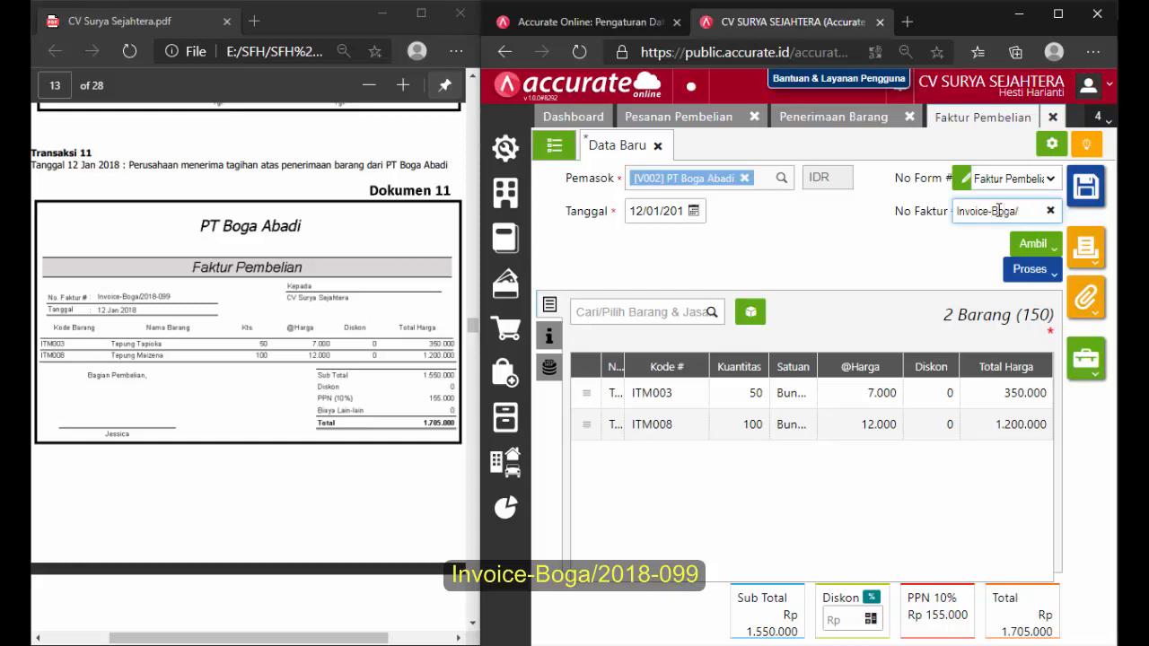
{"action": "type", "text": "8"}
{"action": "type", "text": "-00"}
{"action": "type", "text": "99"}
{"action": "left_click", "coordinate": [942, 234]}
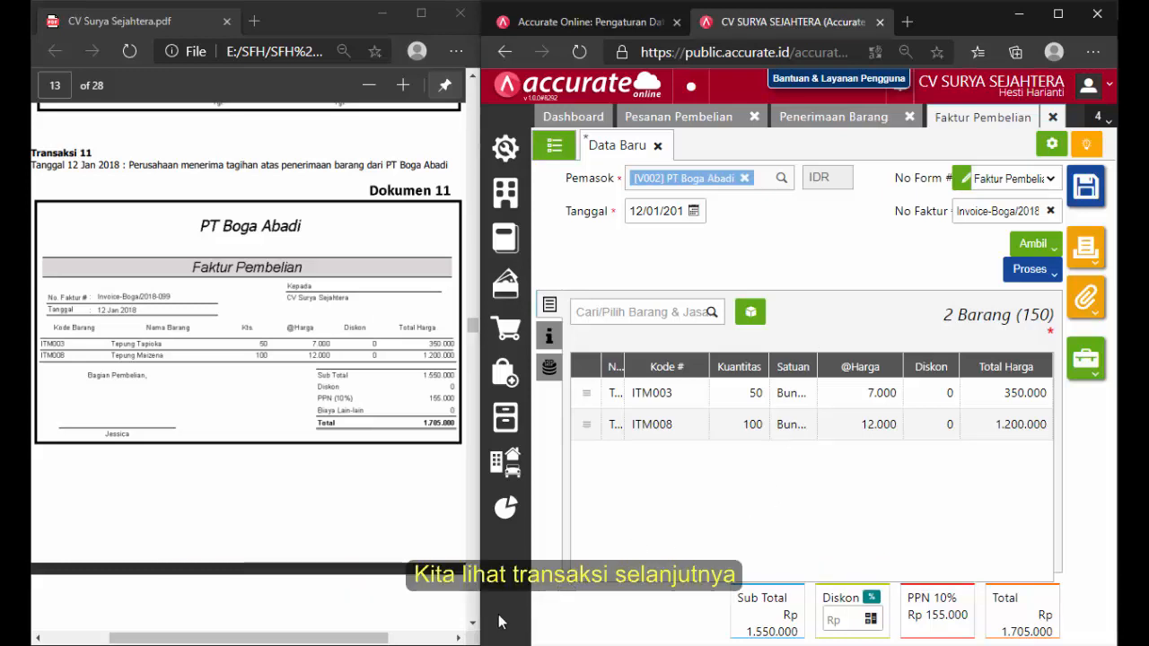
Check Transaksi 12 in the PDF and save the purchase invoice from PT Boga Abadi.
{"action": "left_click", "coordinate": [473, 627]}
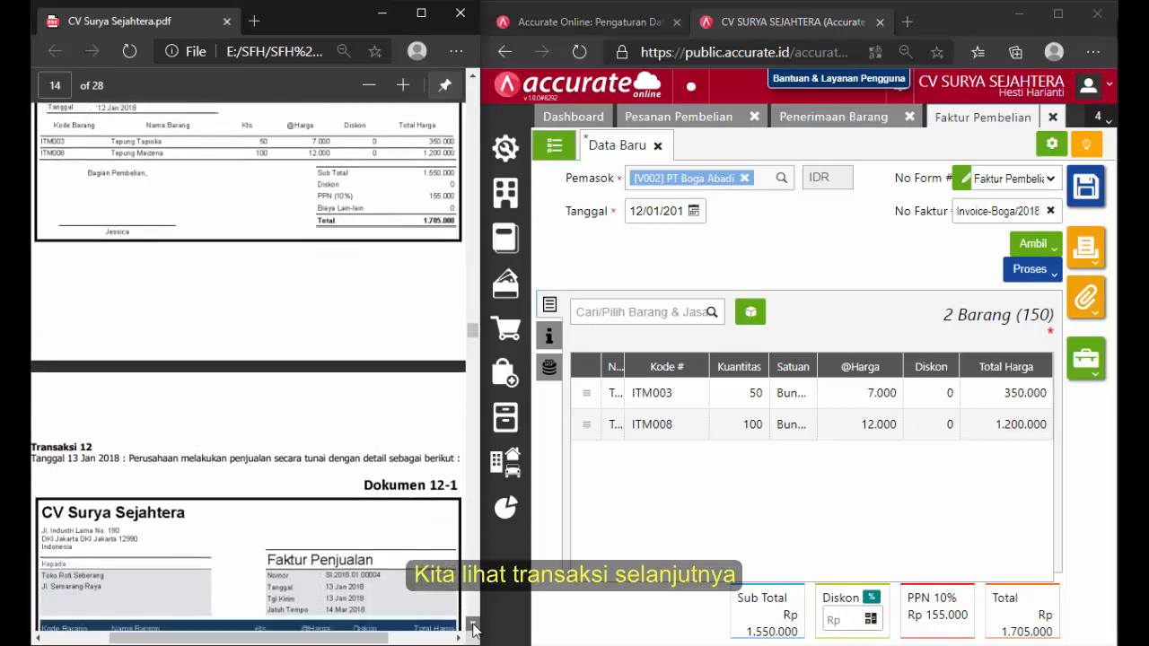
{"action": "left_click", "coordinate": [473, 627]}
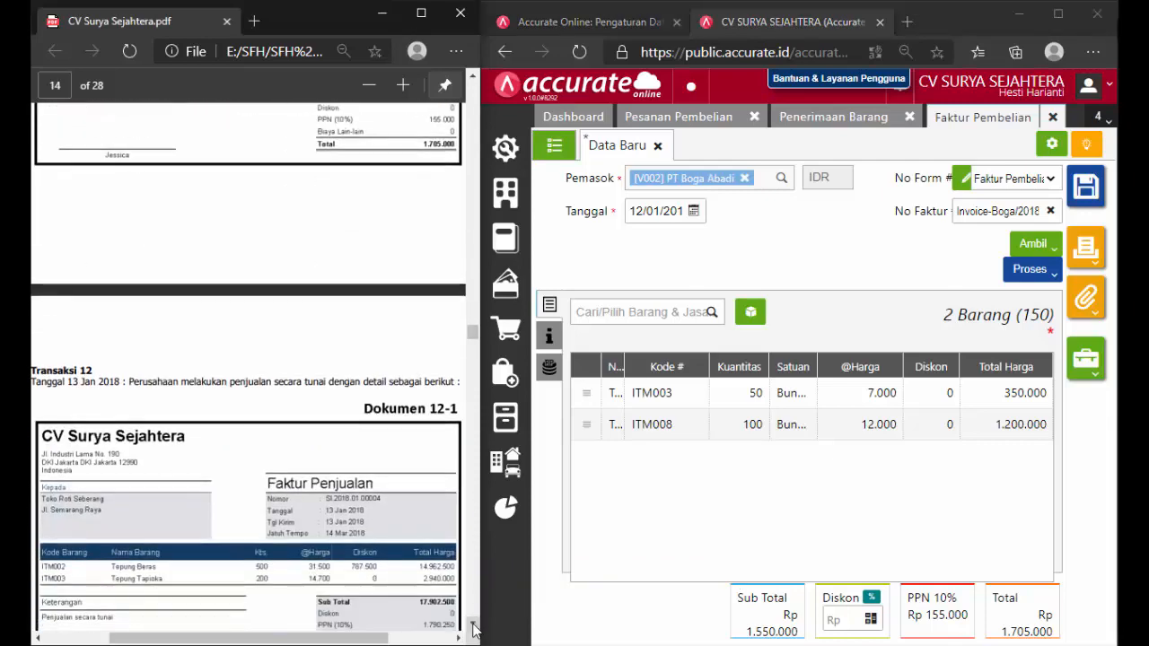
{"action": "left_click", "coordinate": [473, 80]}
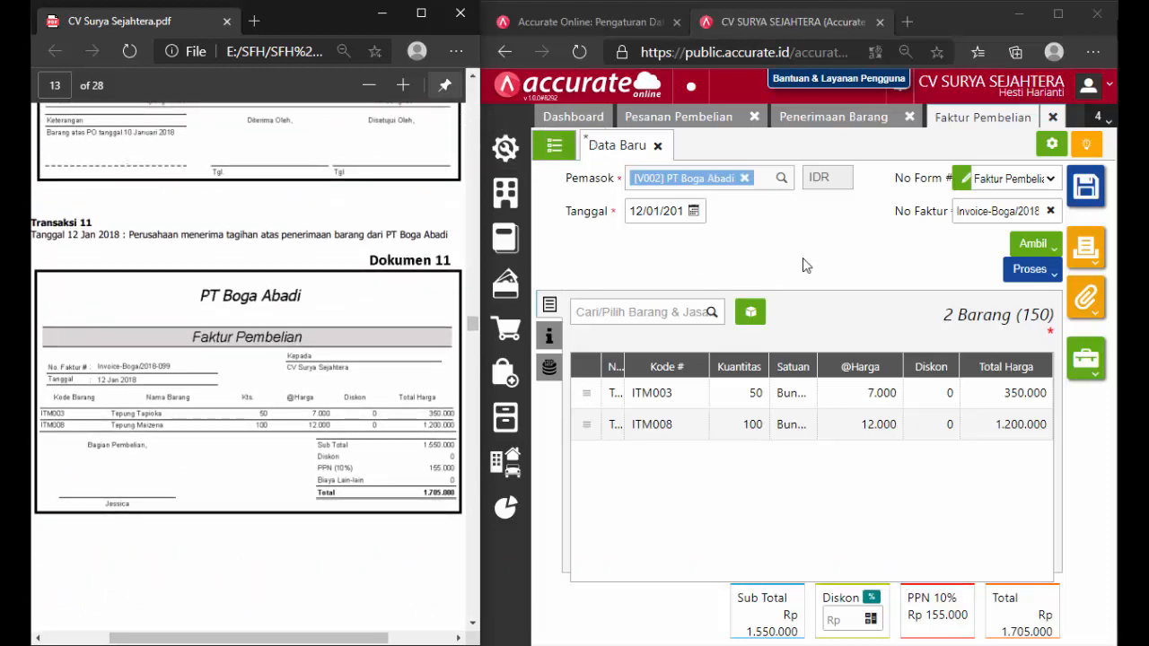
{"action": "left_click", "coordinate": [1085, 191]}
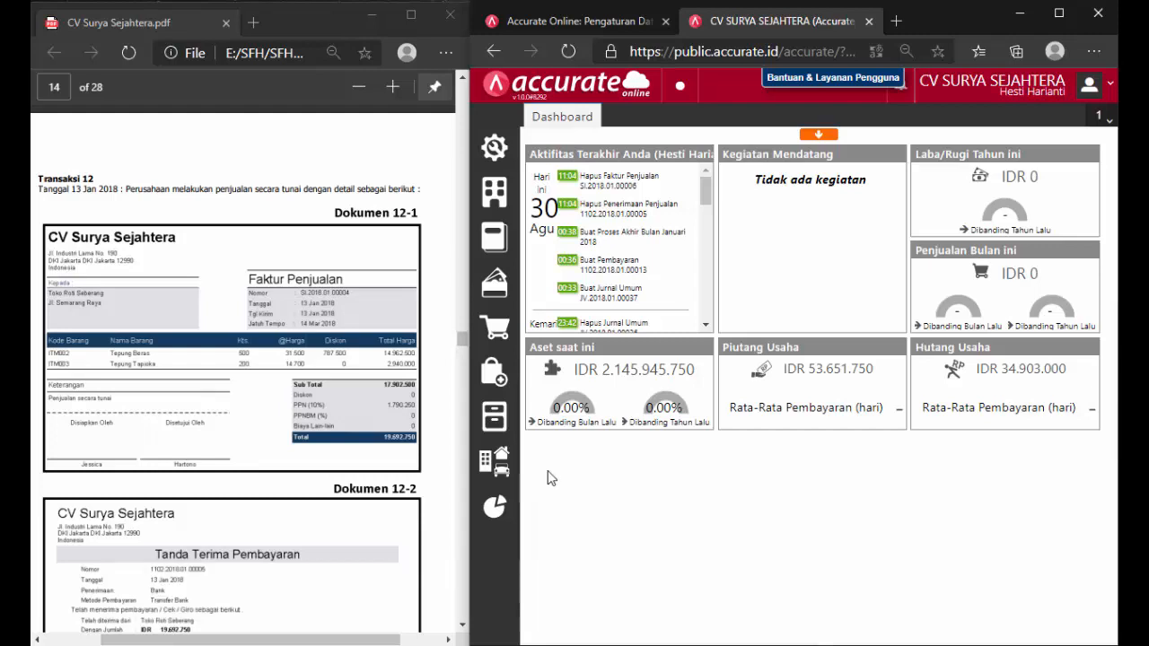
Create a new sales invoice (Faktur Penjualan) for the customer Toko Roti Seberang dated 13/01/2018.
{"action": "left_click", "coordinate": [507, 350]}
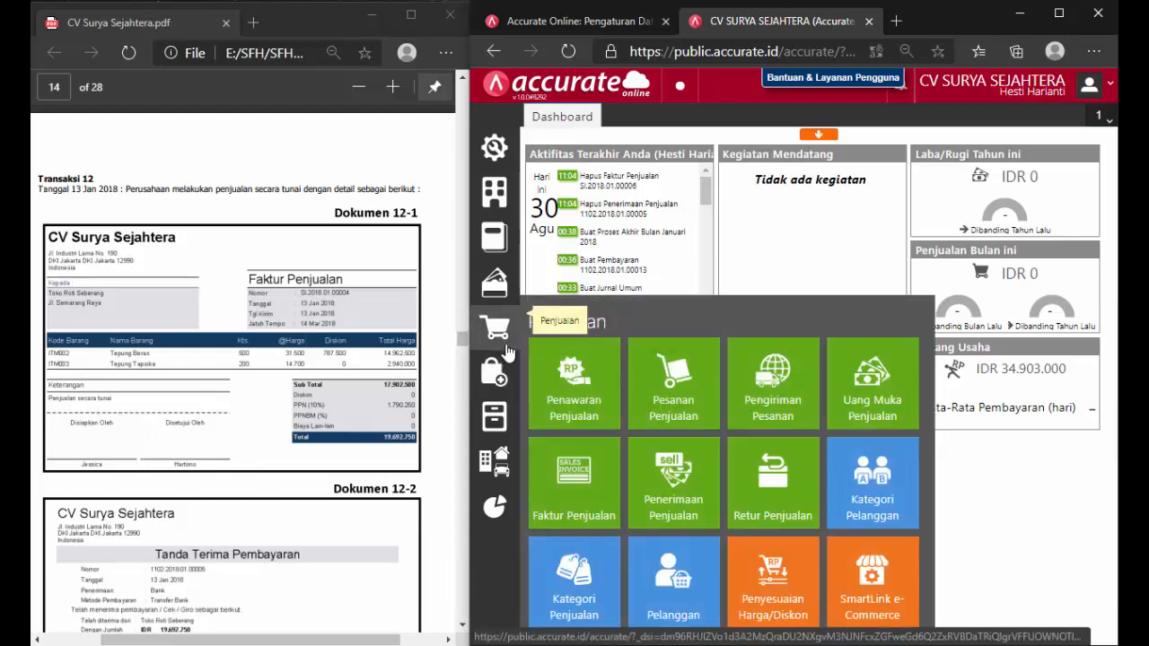
{"action": "left_click", "coordinate": [574, 519]}
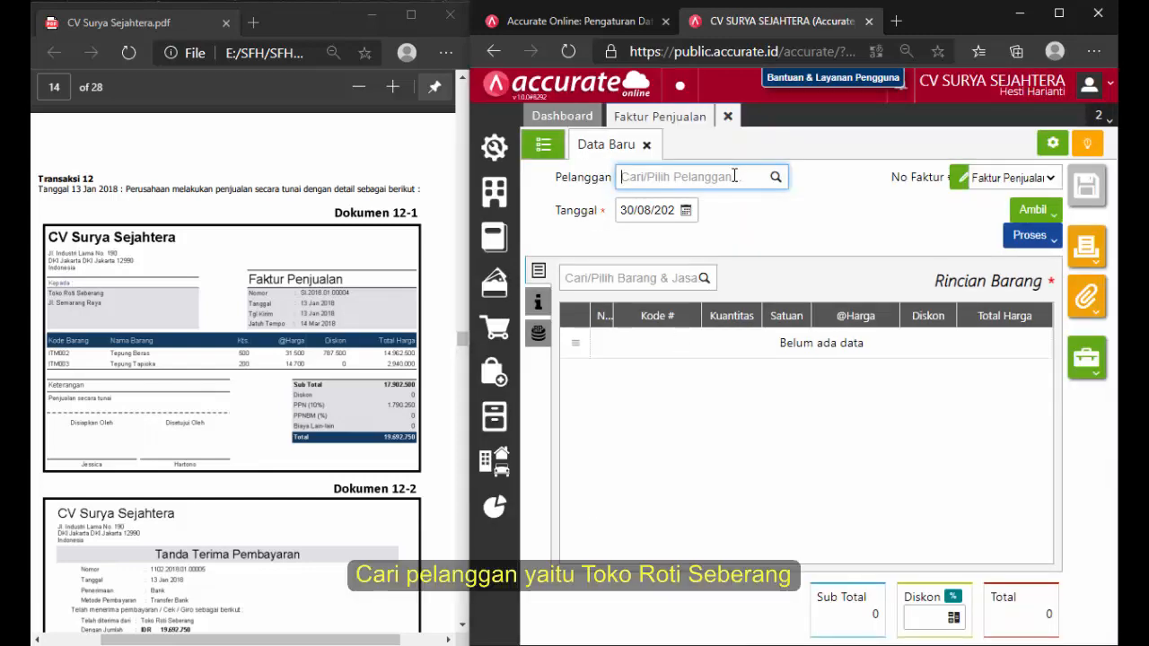
{"action": "type", "text": "toko"}
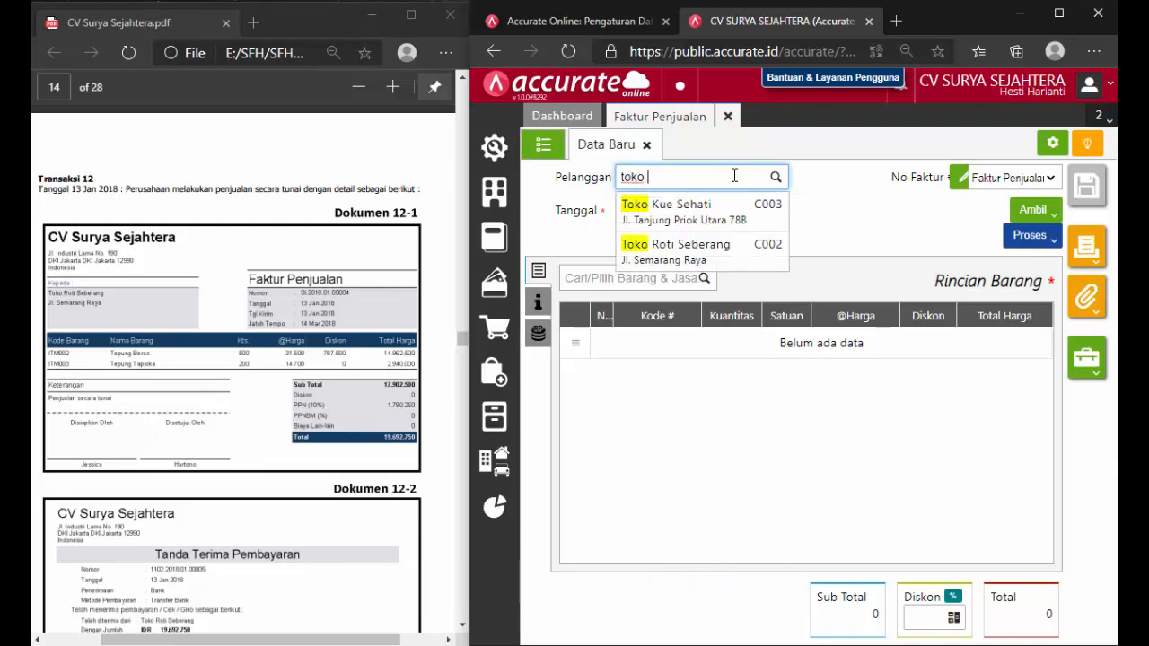
{"action": "left_click", "coordinate": [721, 248]}
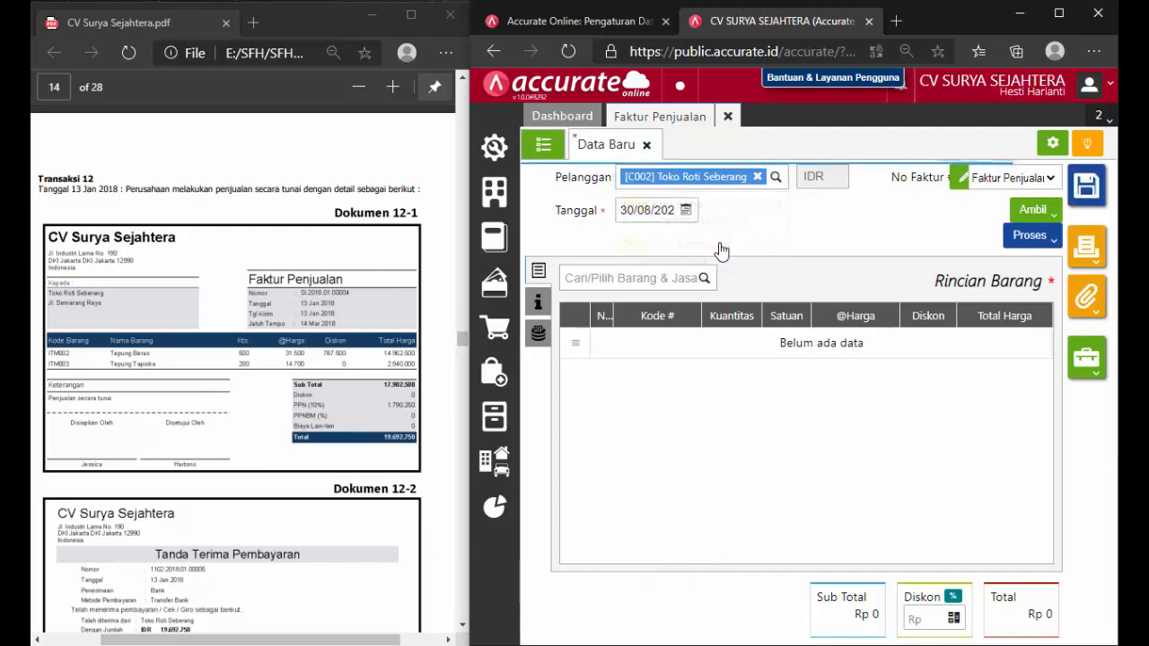
{"action": "left_click", "coordinate": [661, 210]}
{"action": "type", "text": "13/"}
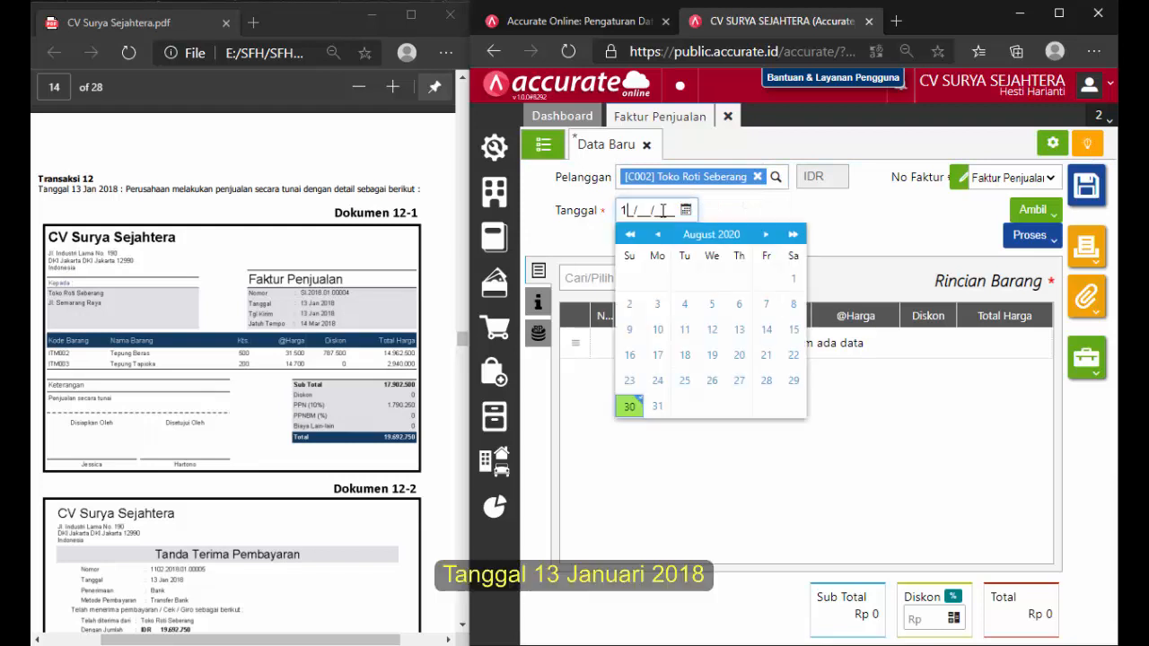
{"action": "type", "text": "01/201"}
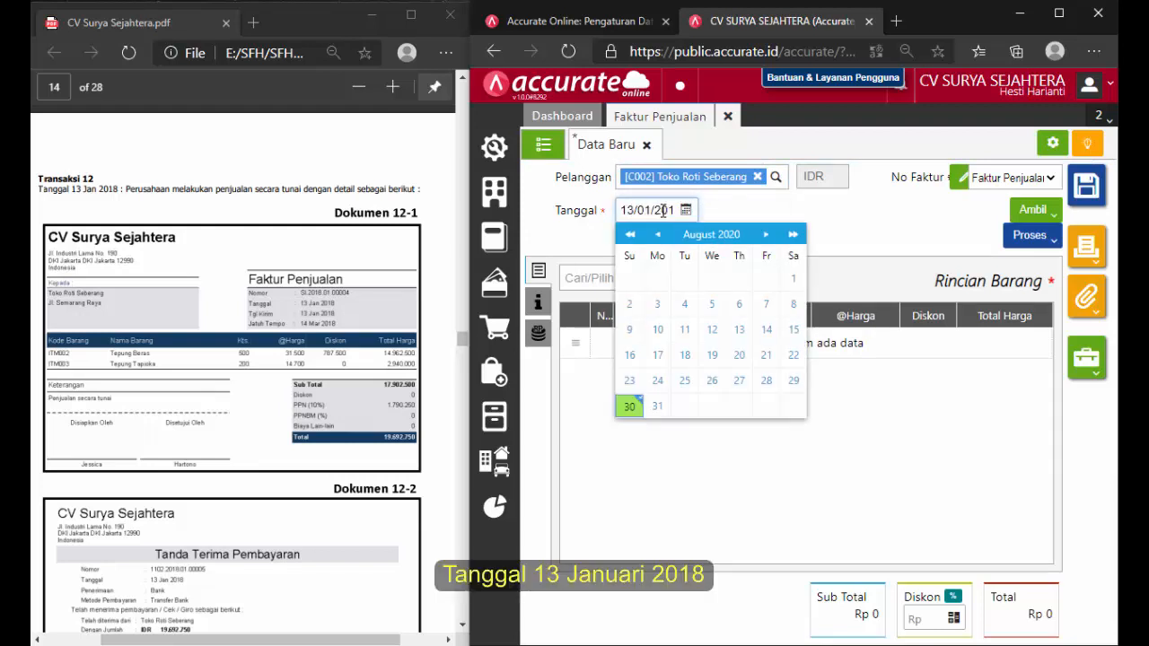
{"action": "left_click", "coordinate": [745, 199]}
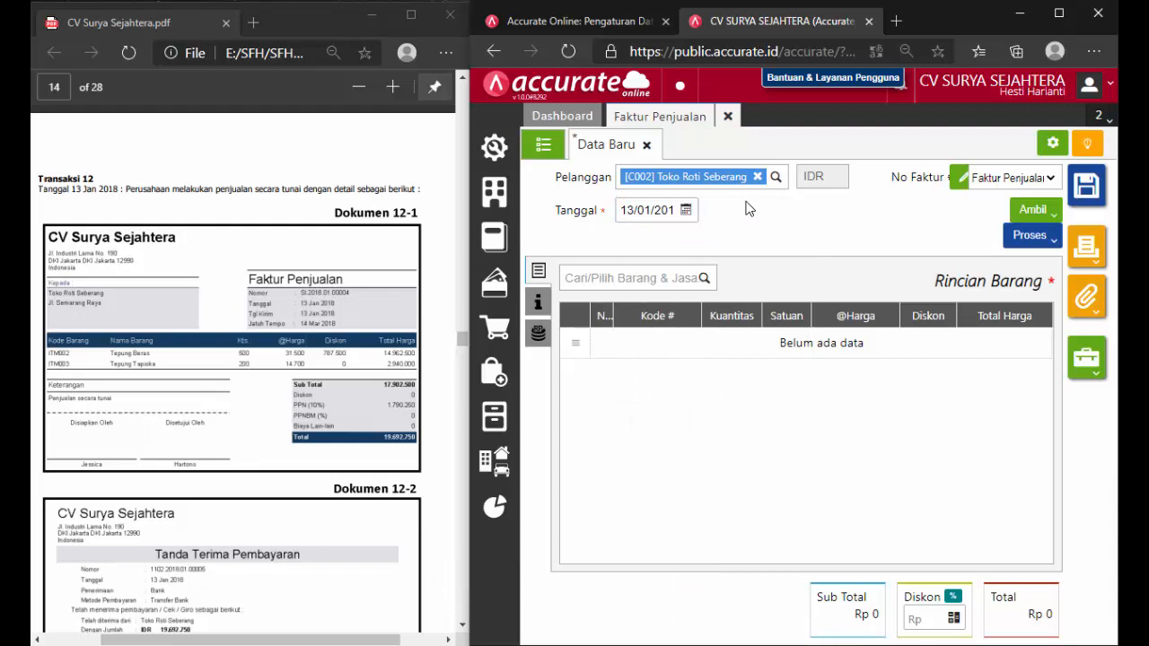
Select Tepung Beras (ITM002) as the first item of the sales invoice.
{"action": "left_click", "coordinate": [705, 278]}
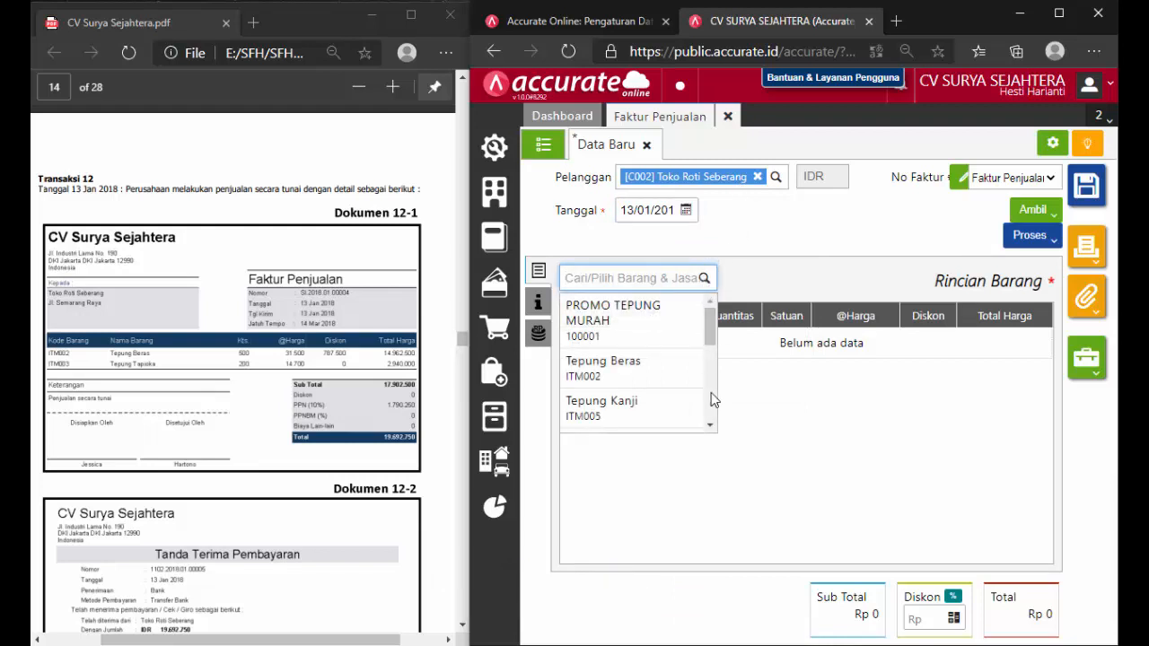
{"action": "left_click", "coordinate": [710, 426]}
{"action": "left_click", "coordinate": [710, 428]}
{"action": "left_click", "coordinate": [710, 428]}
{"action": "left_click", "coordinate": [710, 428]}
{"action": "left_click", "coordinate": [710, 428]}
{"action": "left_click", "coordinate": [709, 428]}
{"action": "left_click", "coordinate": [710, 428]}
{"action": "left_click", "coordinate": [710, 428]}
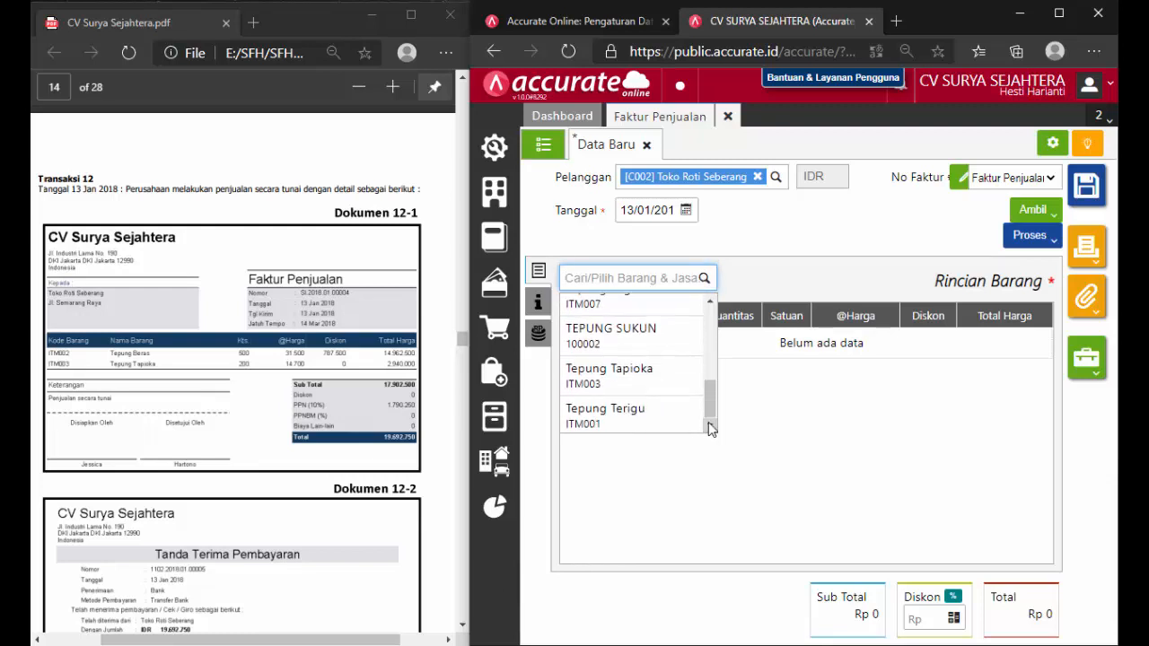
{"action": "left_click", "coordinate": [711, 303]}
{"action": "left_click", "coordinate": [710, 303]}
{"action": "left_click", "coordinate": [711, 303]}
{"action": "left_click", "coordinate": [711, 303]}
{"action": "left_click", "coordinate": [711, 303]}
{"action": "left_click", "coordinate": [711, 303]}
{"action": "left_click", "coordinate": [711, 304]}
{"action": "left_click", "coordinate": [710, 303]}
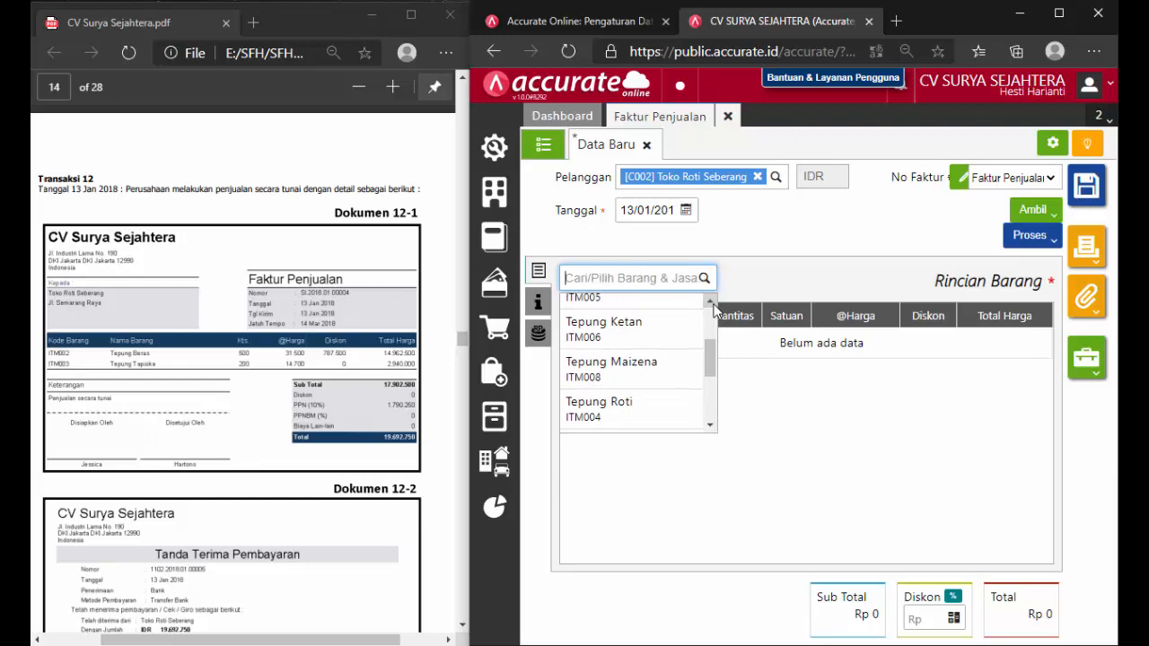
{"action": "left_click", "coordinate": [711, 303]}
{"action": "left_click", "coordinate": [710, 303]}
{"action": "left_click", "coordinate": [711, 304]}
{"action": "left_click", "coordinate": [711, 304]}
{"action": "left_click", "coordinate": [648, 320]}
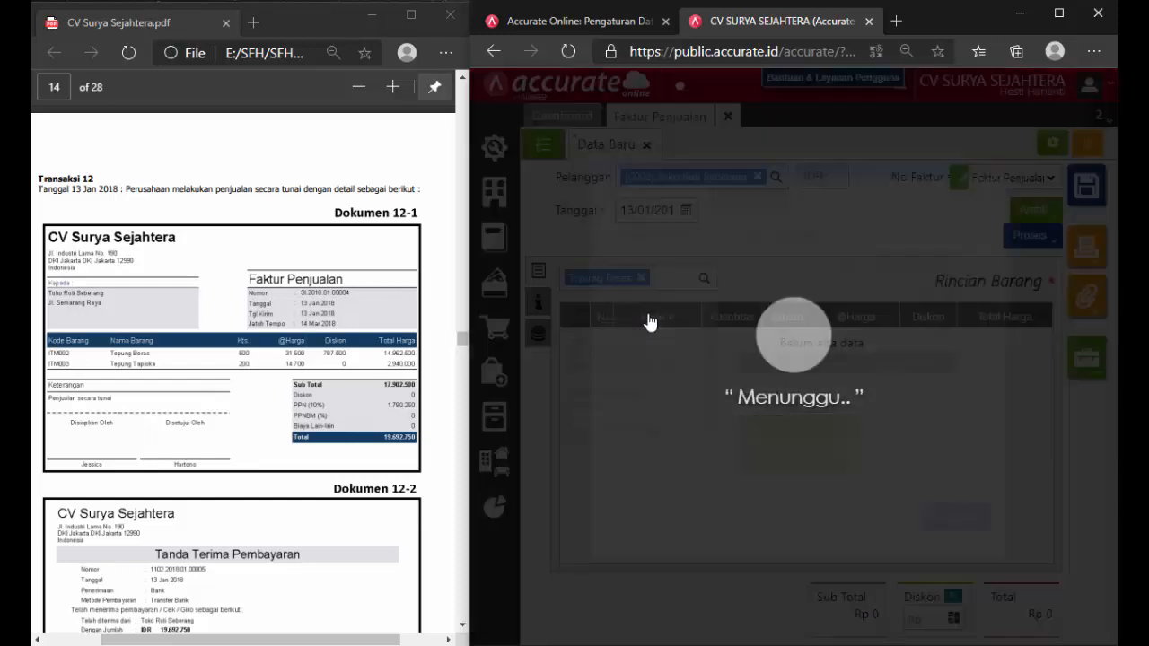
Set the Tepung Beras quantity to 500 Bungkus with a discount of Rp 787.500 and add the line to the invoice.
{"action": "left_click", "coordinate": [826, 262]}
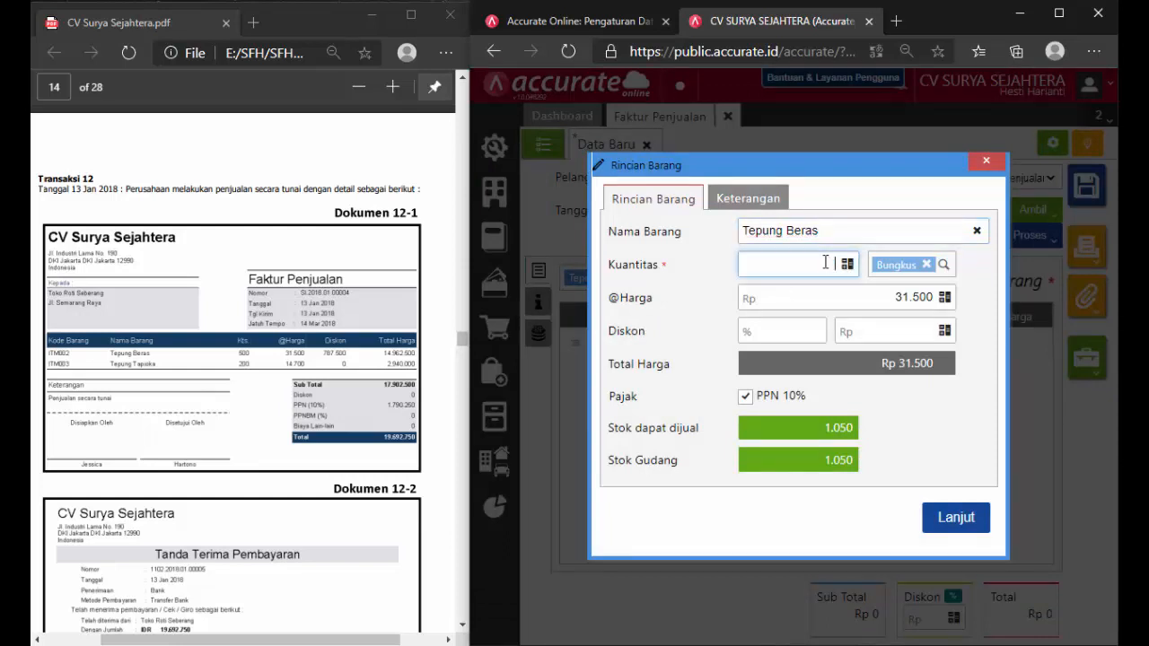
{"action": "type", "text": "5.000"}
{"action": "key", "text": "BackSpace"}
{"action": "left_click", "coordinate": [883, 331]}
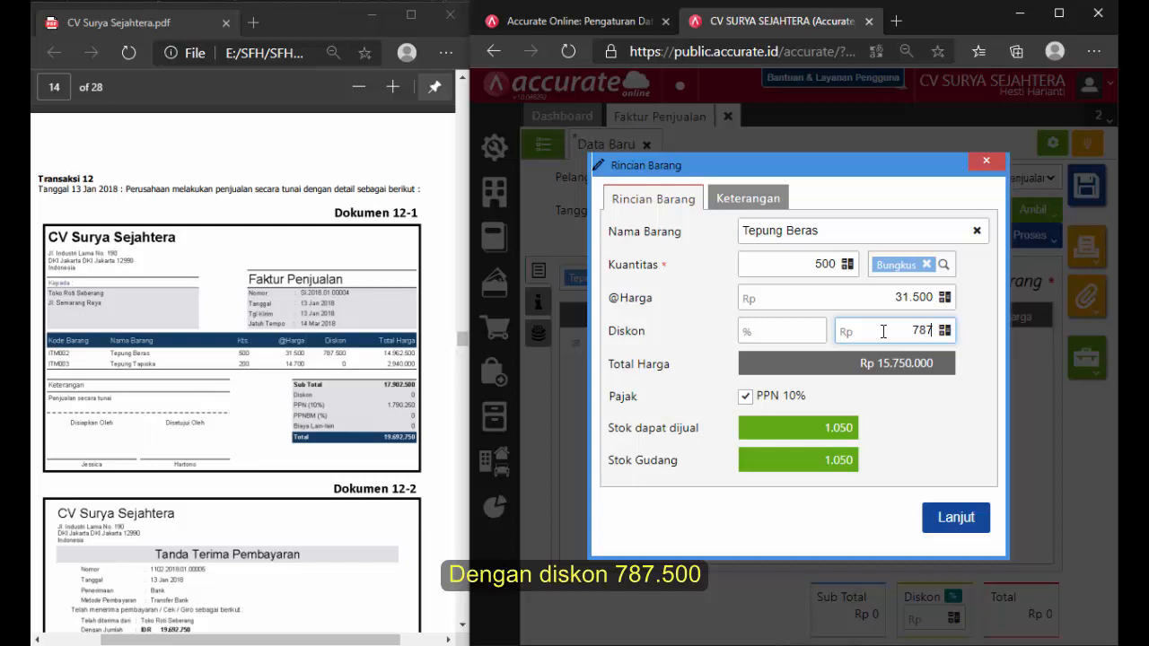
{"action": "type", "text": "787.500"}
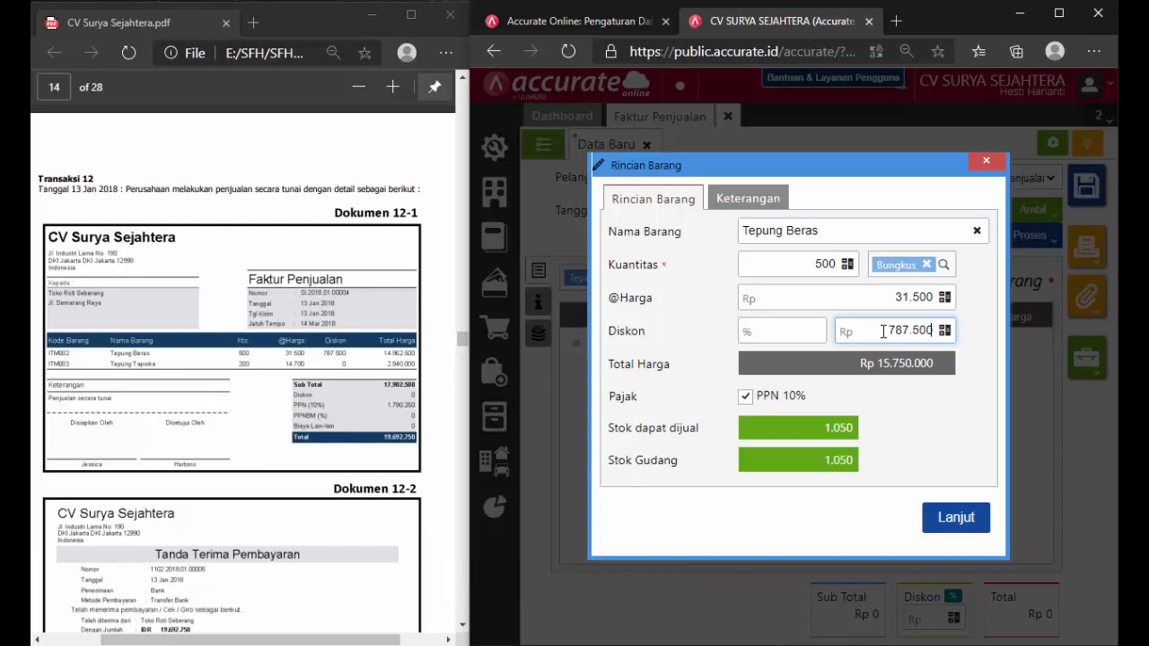
{"action": "left_click", "coordinate": [922, 416]}
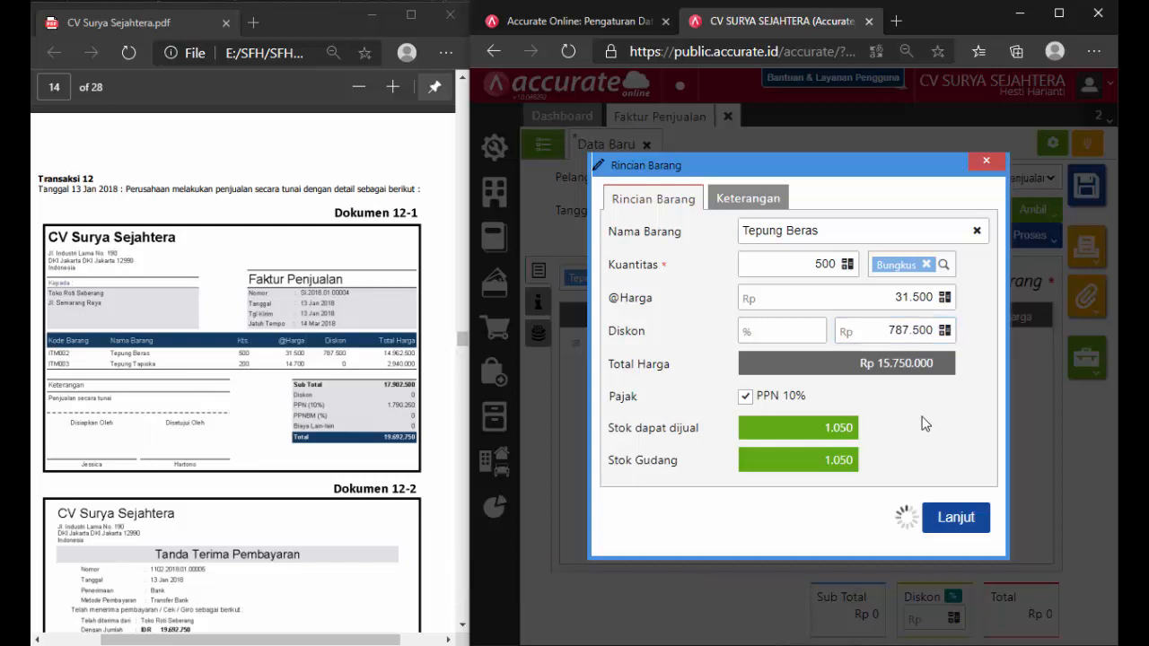
{"action": "left_click", "coordinate": [953, 518]}
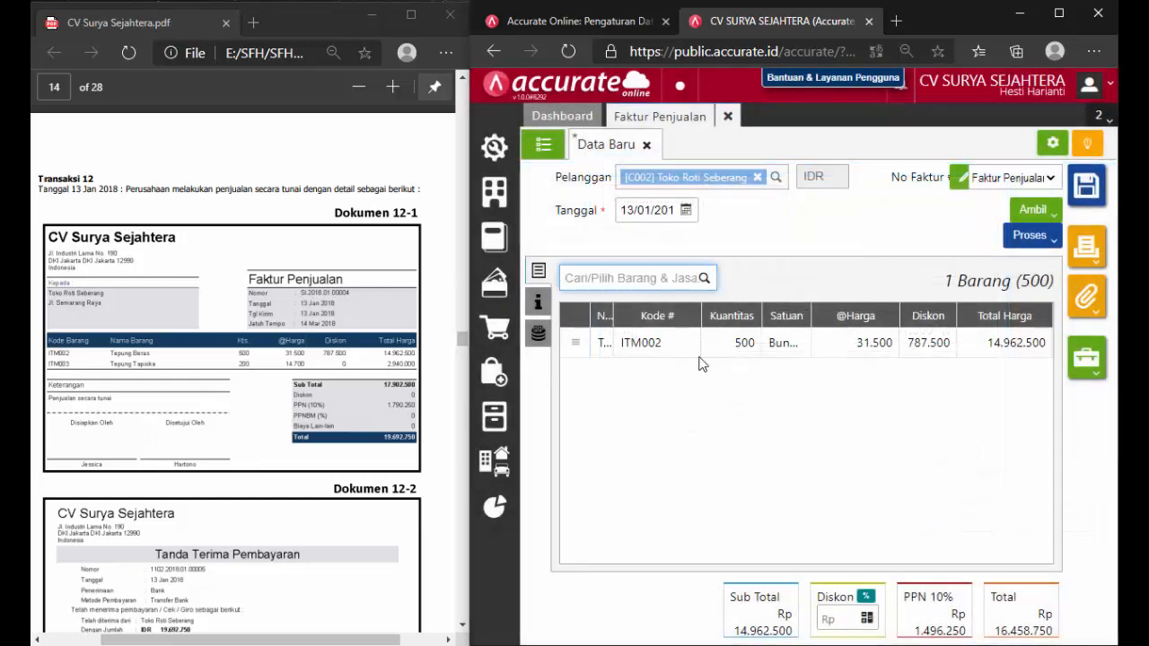
Add Tepung Tapioka (ITM003) to the sales invoice with a quantity of 200 Bungkus.
{"action": "left_click", "coordinate": [705, 282]}
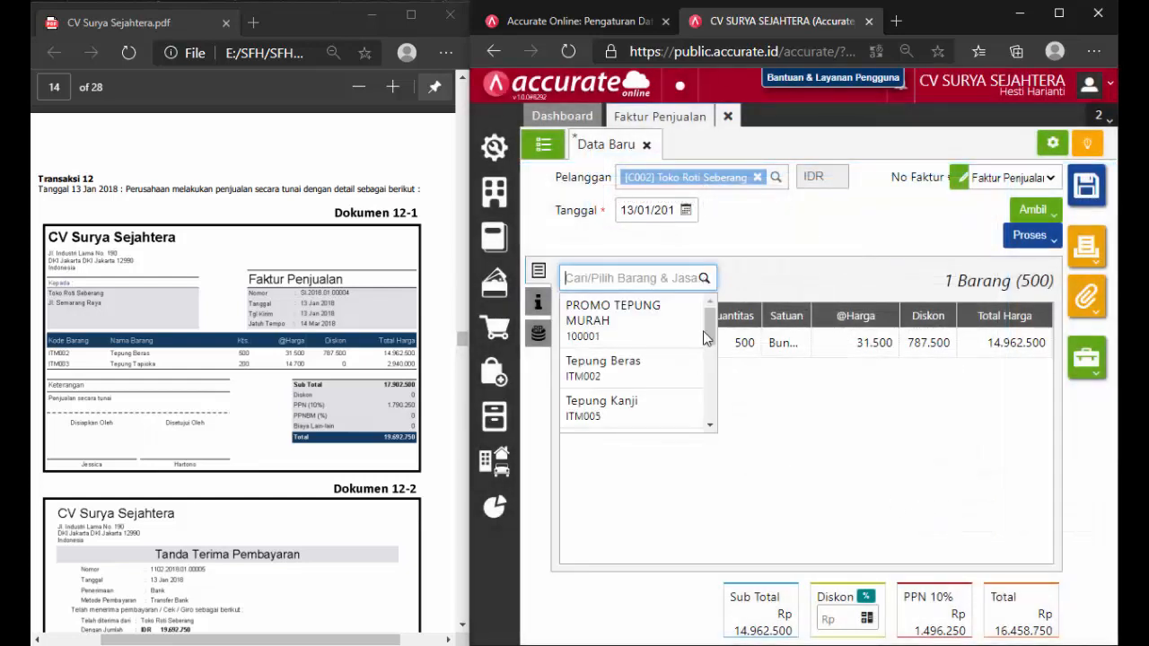
{"action": "scroll", "coordinate": [710, 427], "scroll_direction": "down", "scroll_amount": 4}
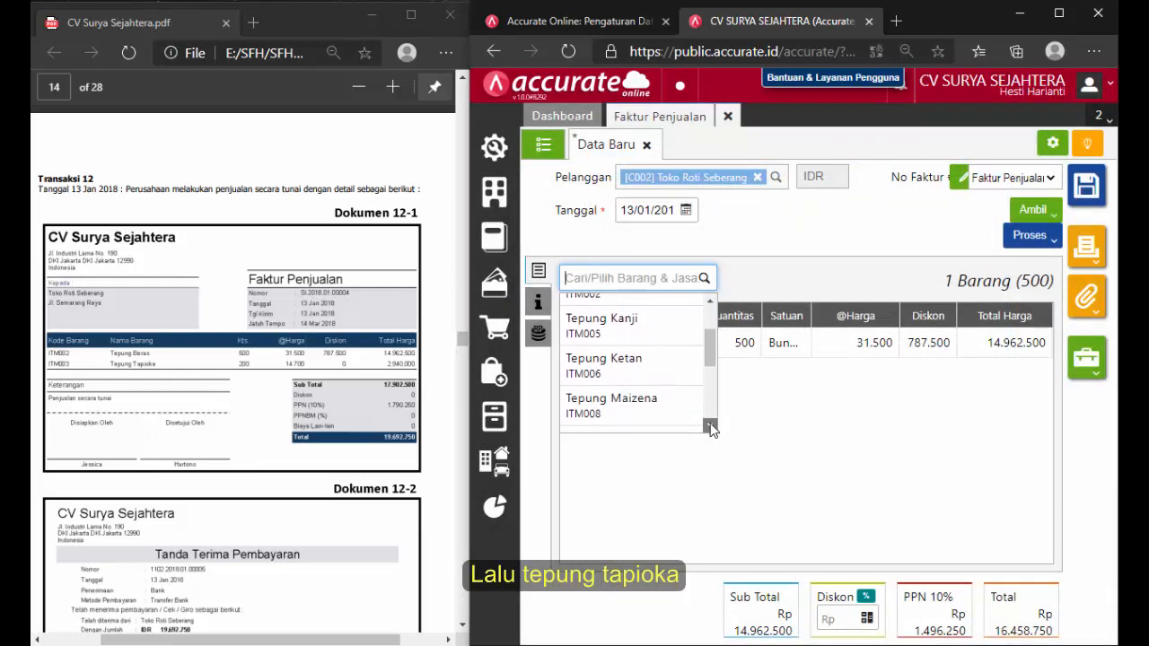
{"action": "scroll", "coordinate": [711, 427], "scroll_direction": "down", "scroll_amount": 3}
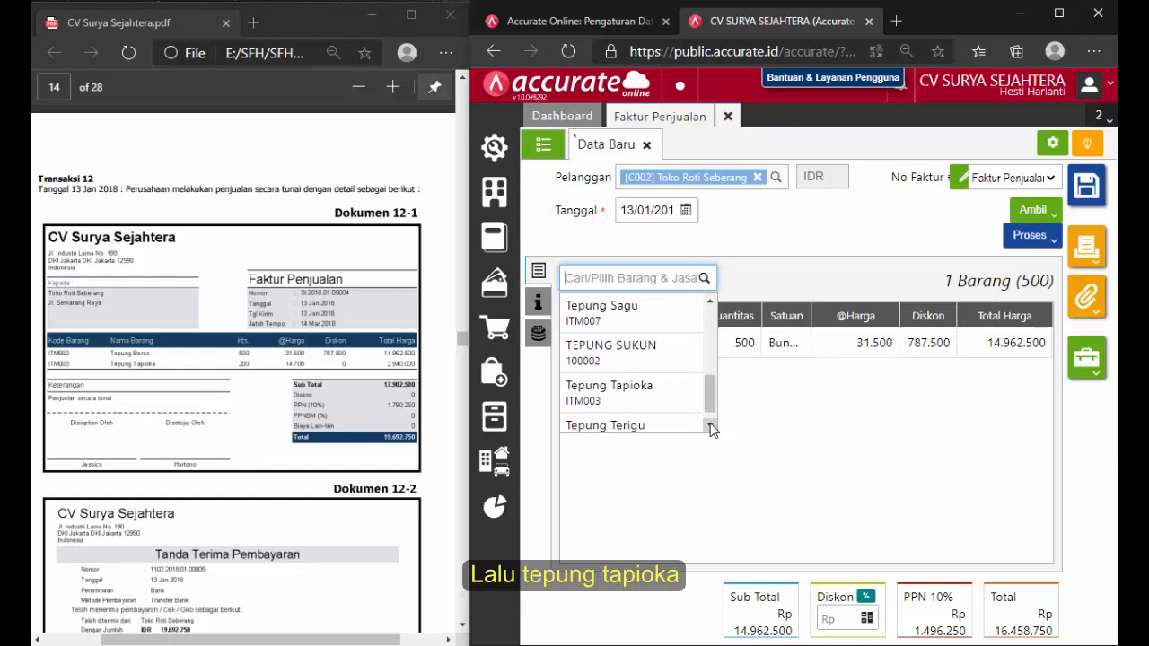
{"action": "left_click", "coordinate": [654, 393]}
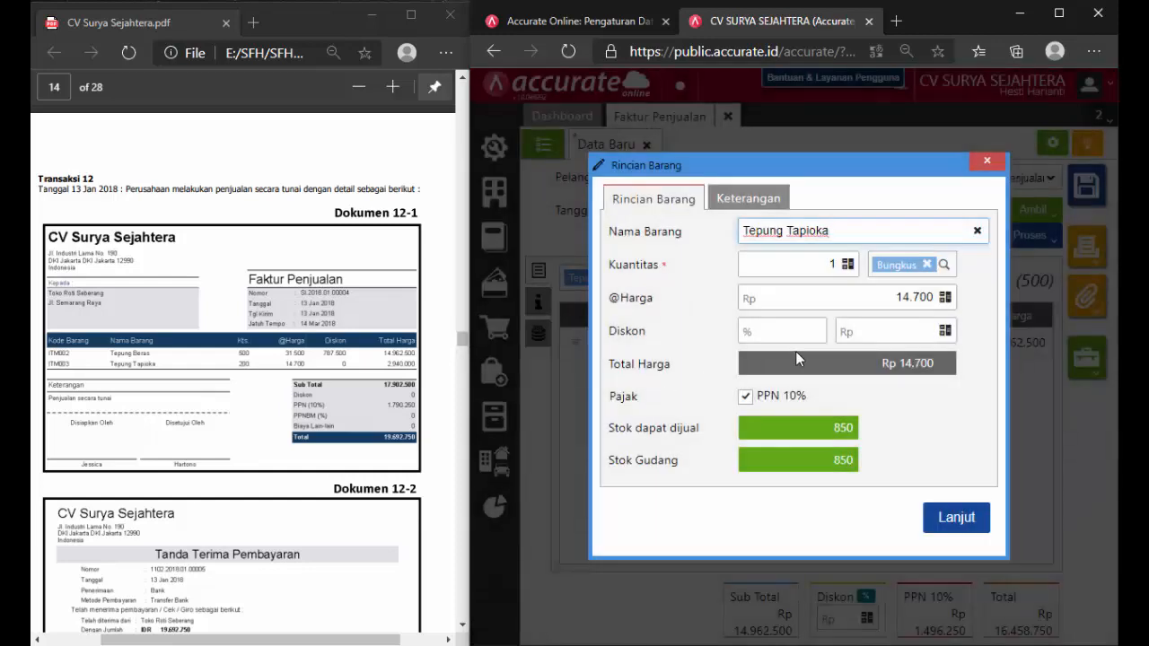
{"action": "left_click", "coordinate": [834, 263]}
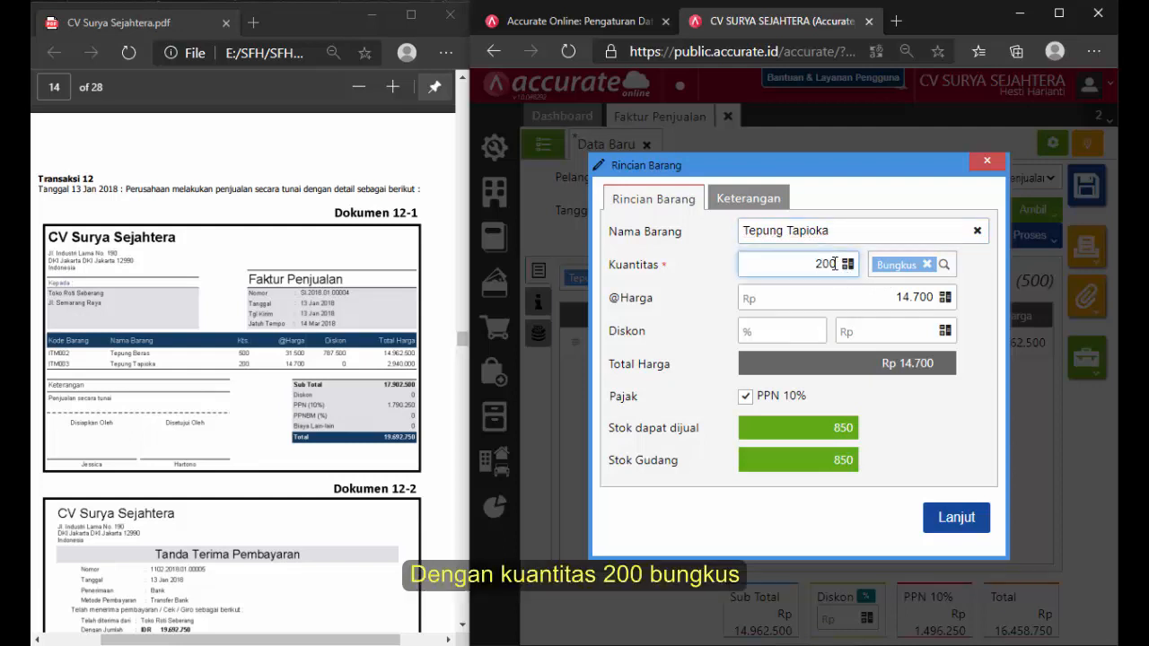
{"action": "left_click", "coordinate": [898, 432]}
{"action": "left_click", "coordinate": [936, 515]}
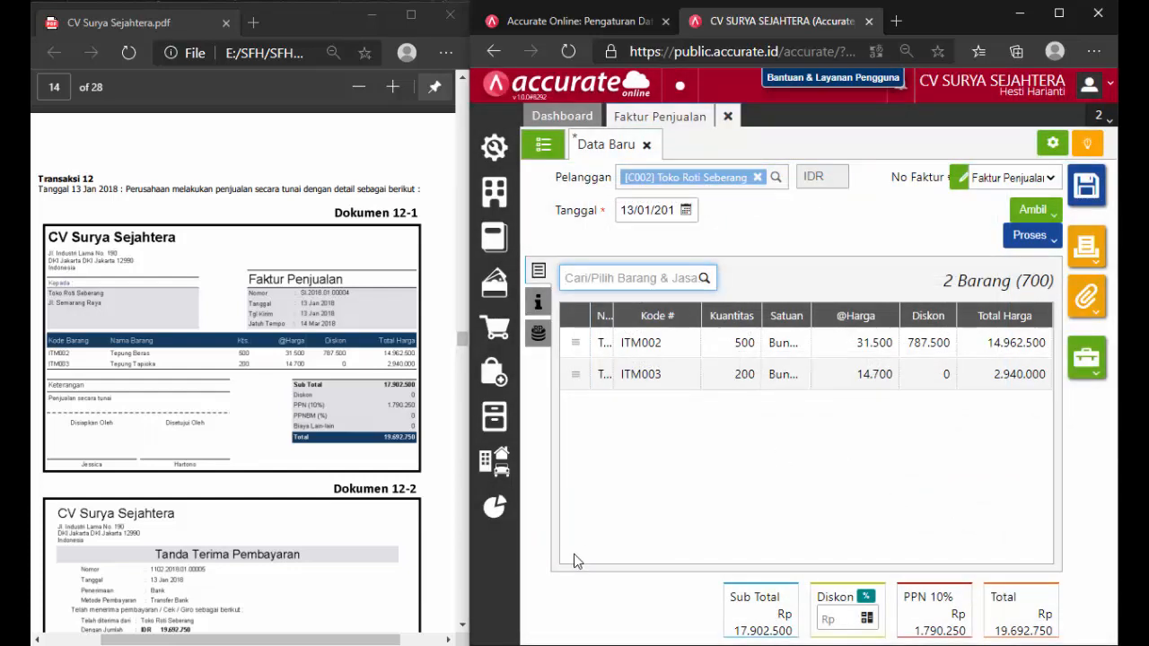
Check Dokumen 12-2 in the PDF and process the sales invoice into a payment (Pembayaran) with Transfer Bank as the payment method.
{"action": "scroll", "coordinate": [461, 628], "scroll_direction": "down", "scroll_amount": 3}
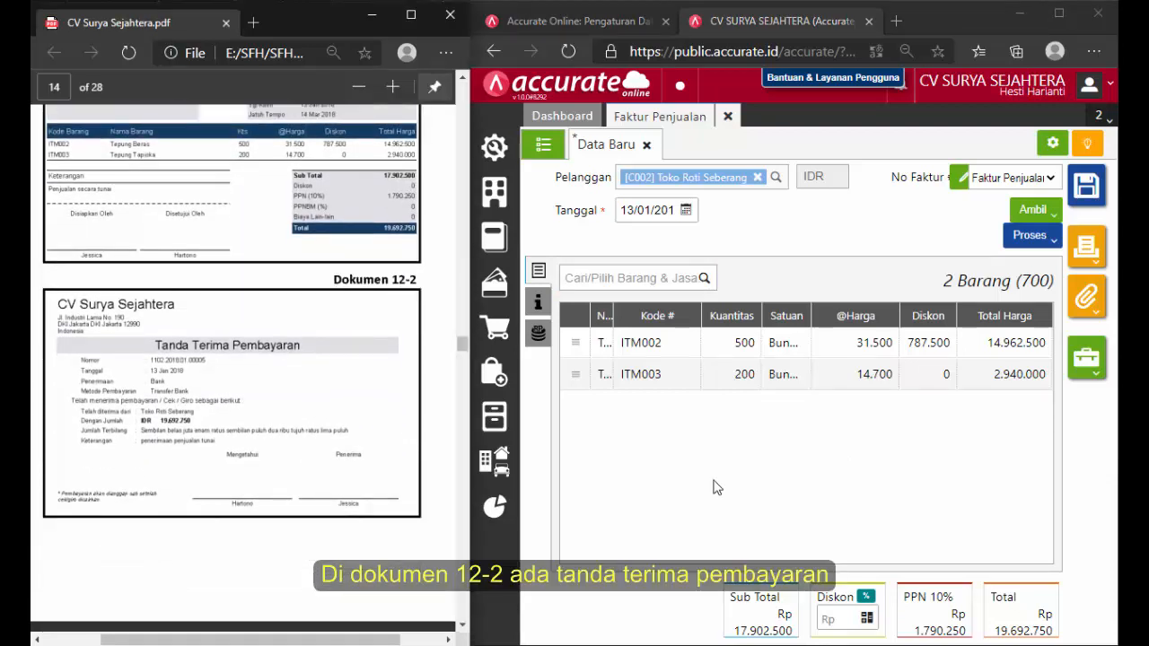
{"action": "left_click", "coordinate": [772, 478]}
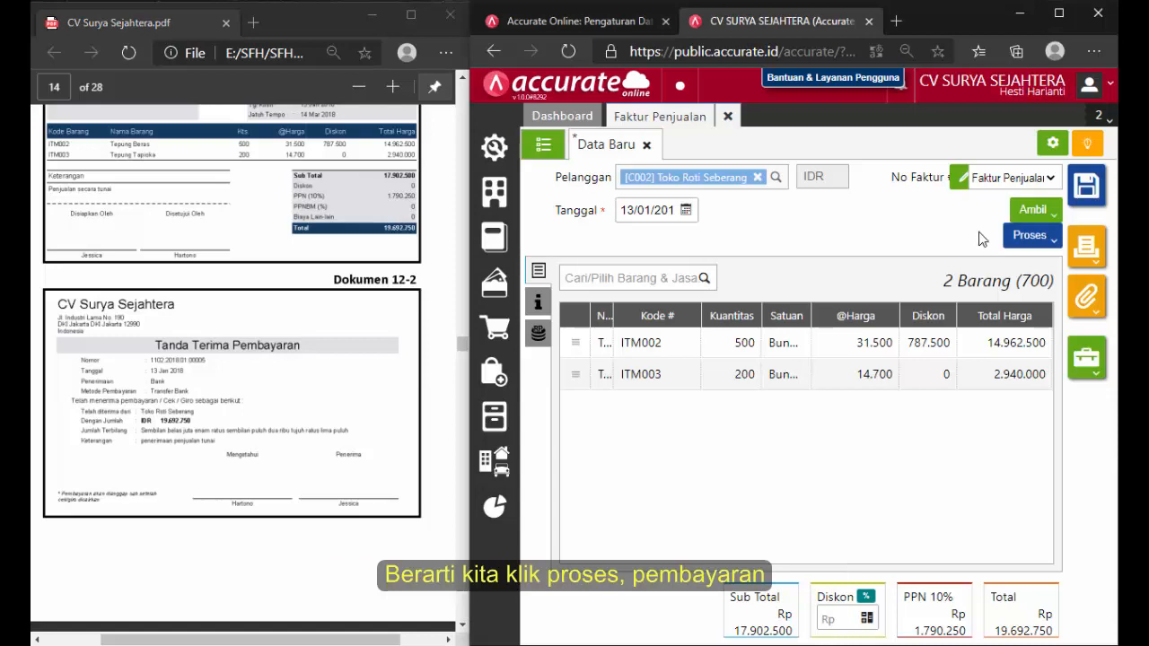
{"action": "left_click", "coordinate": [1012, 239]}
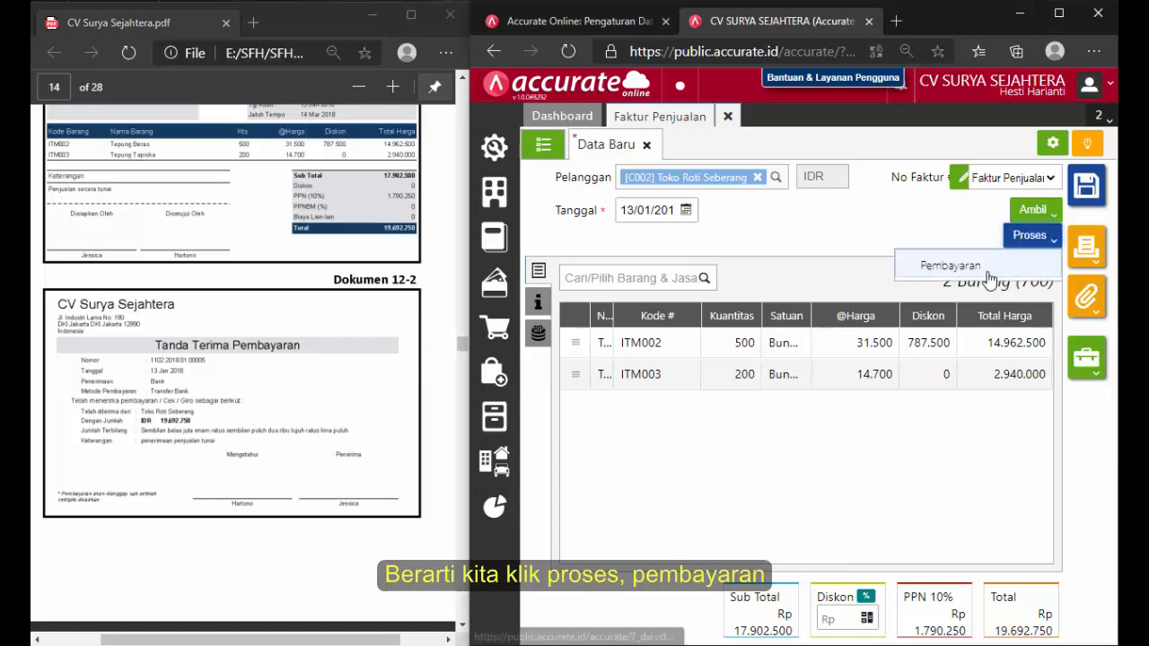
{"action": "left_click", "coordinate": [987, 278]}
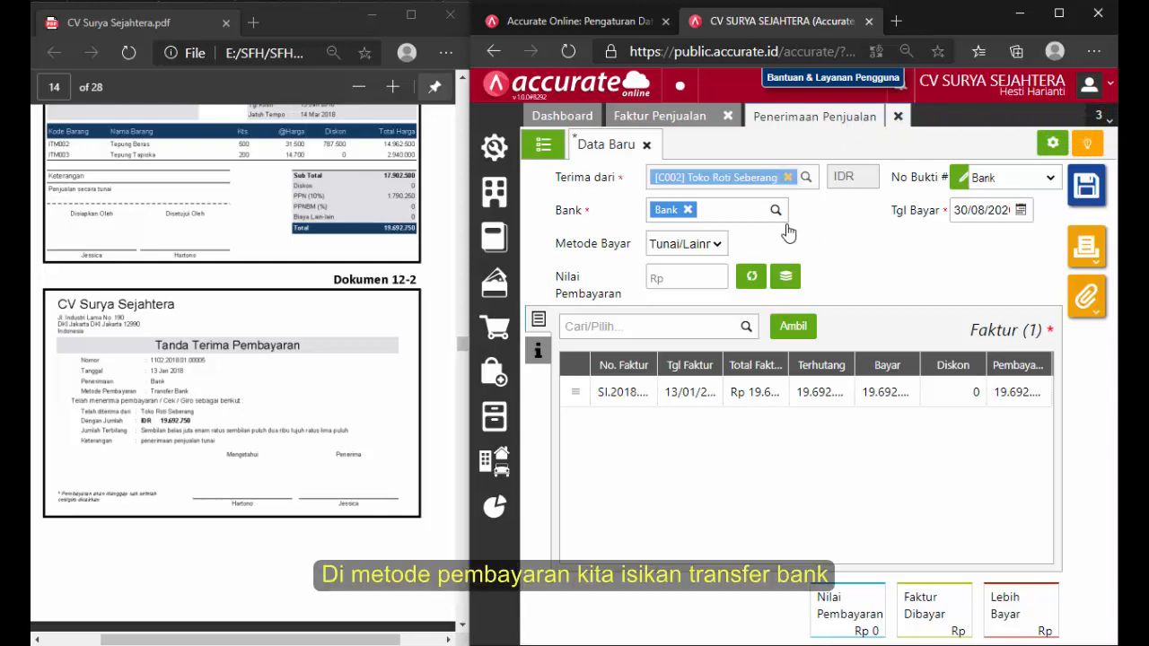
{"action": "left_click", "coordinate": [718, 247]}
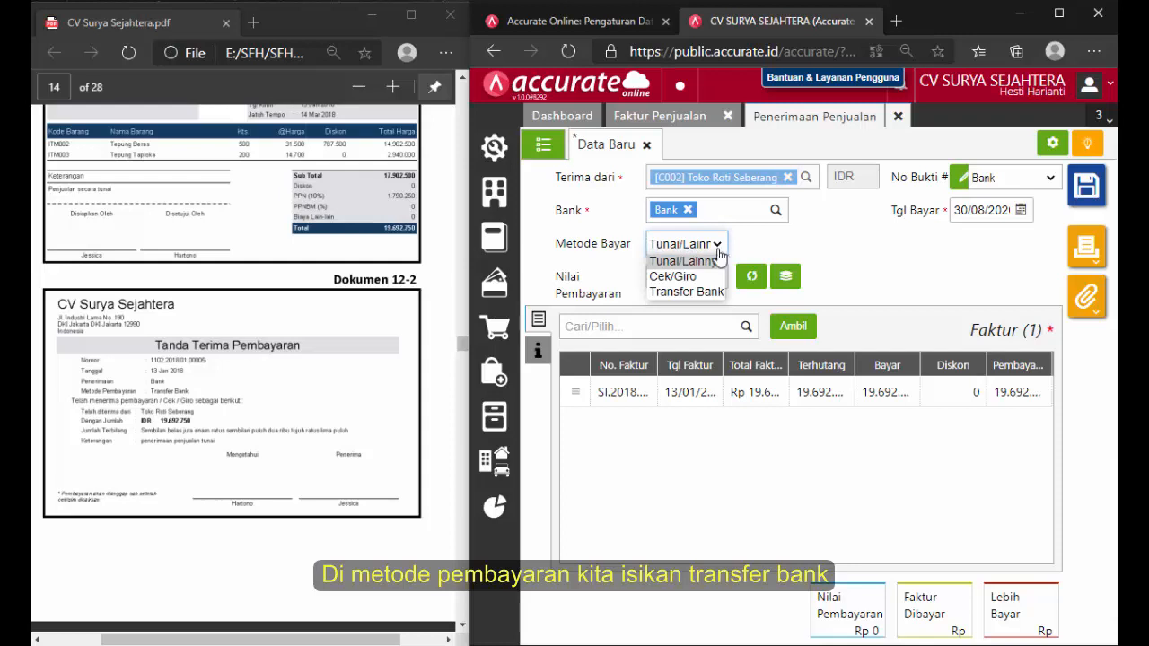
{"action": "left_click", "coordinate": [705, 292]}
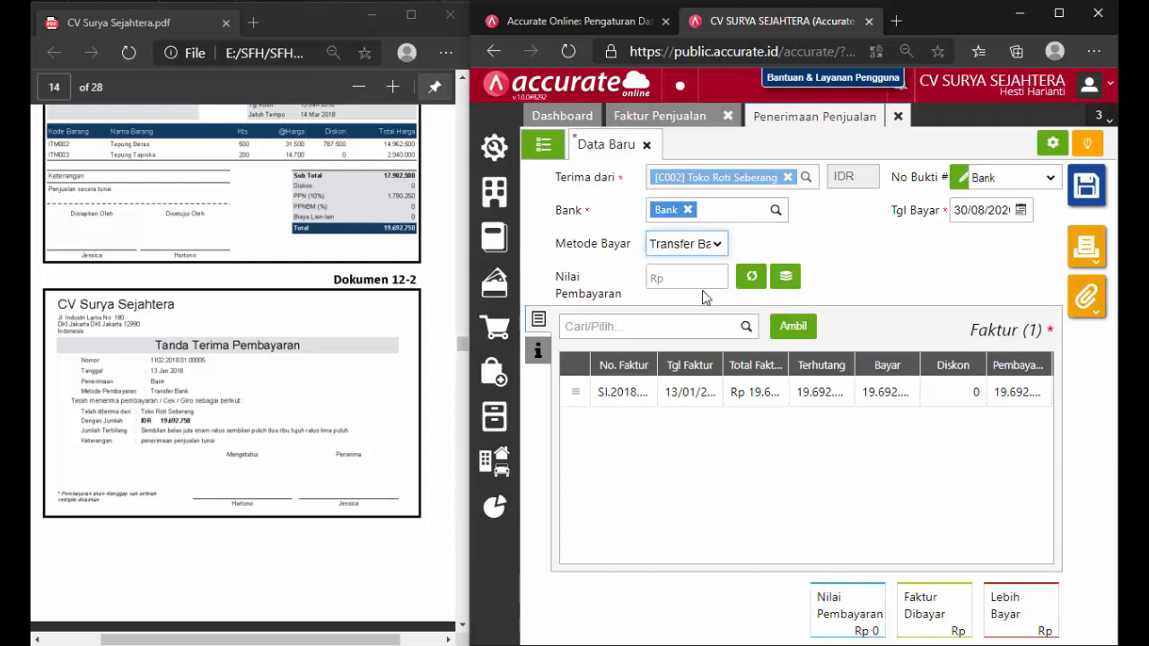
Set the payment date (Tgl Bayar) to 13/01/2018 and fill Nilai Pembayaran with the invoice total of Rp 19.692.750.
{"action": "left_click", "coordinate": [989, 212]}
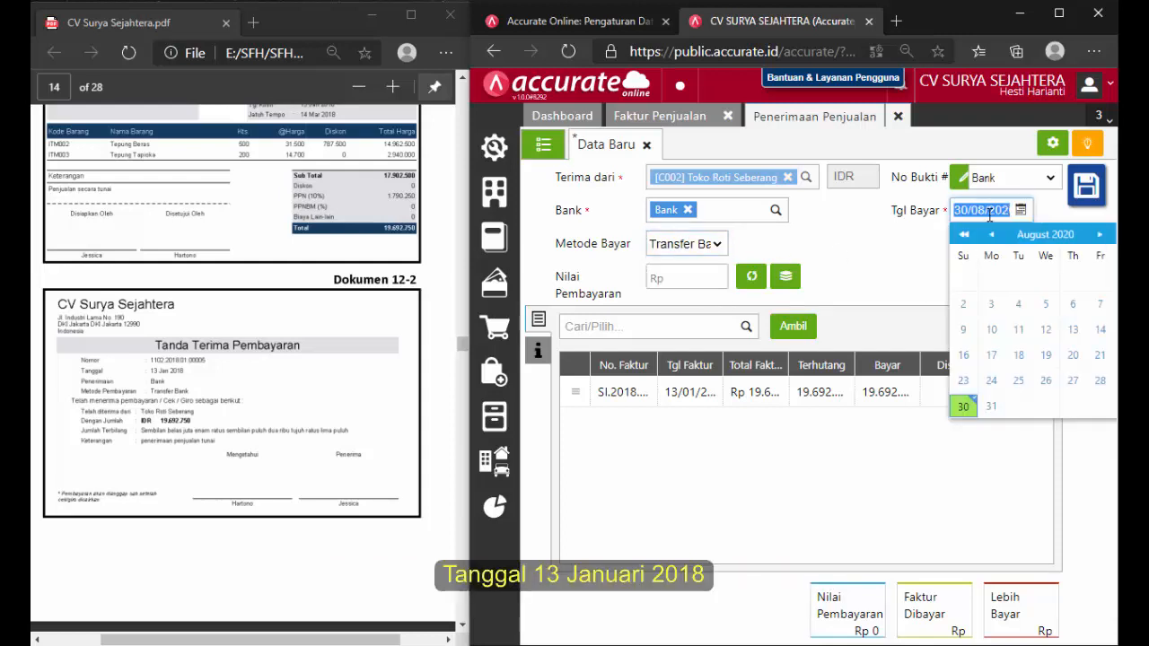
{"action": "type", "text": "13/01/201"}
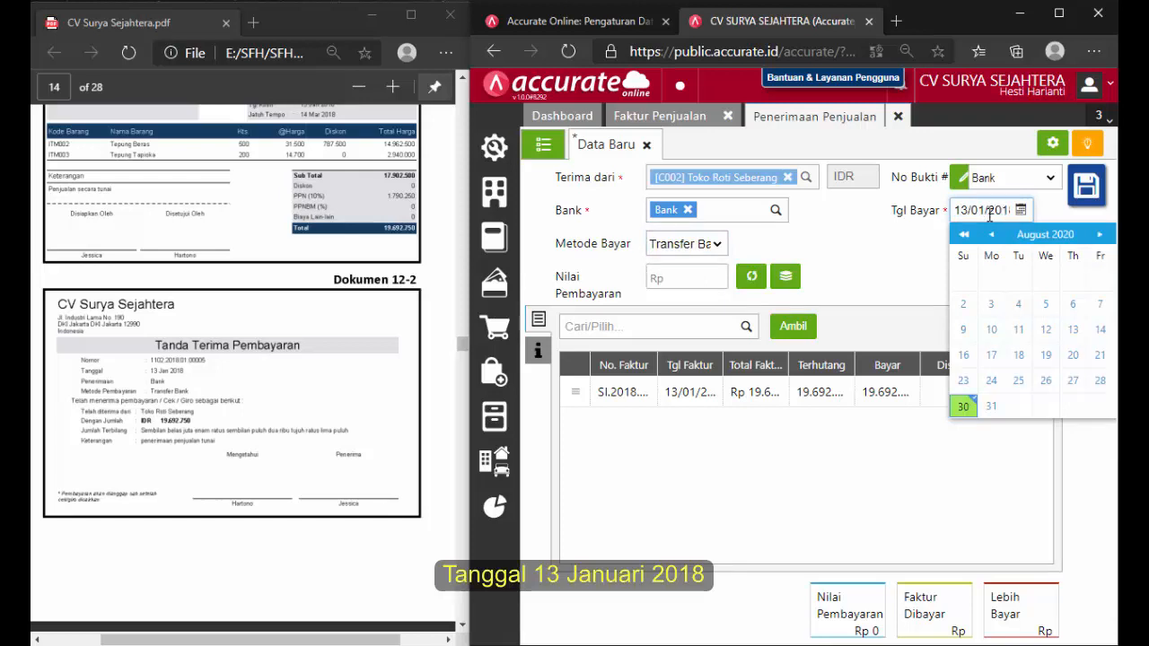
{"action": "left_click", "coordinate": [900, 264]}
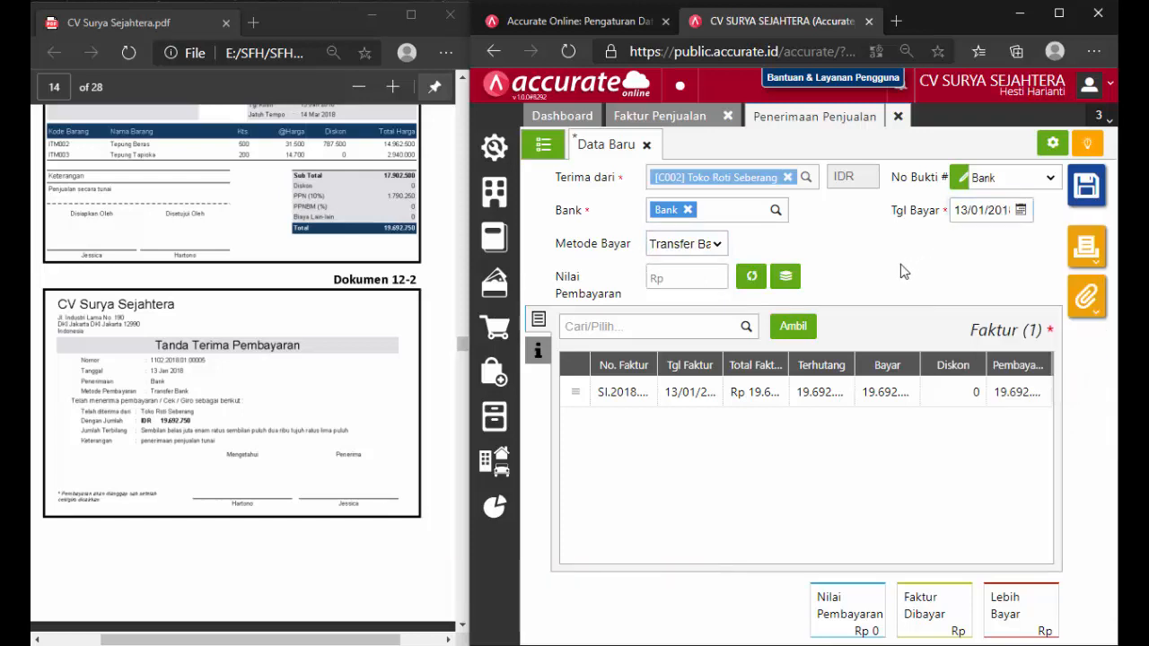
{"action": "left_click", "coordinate": [750, 280]}
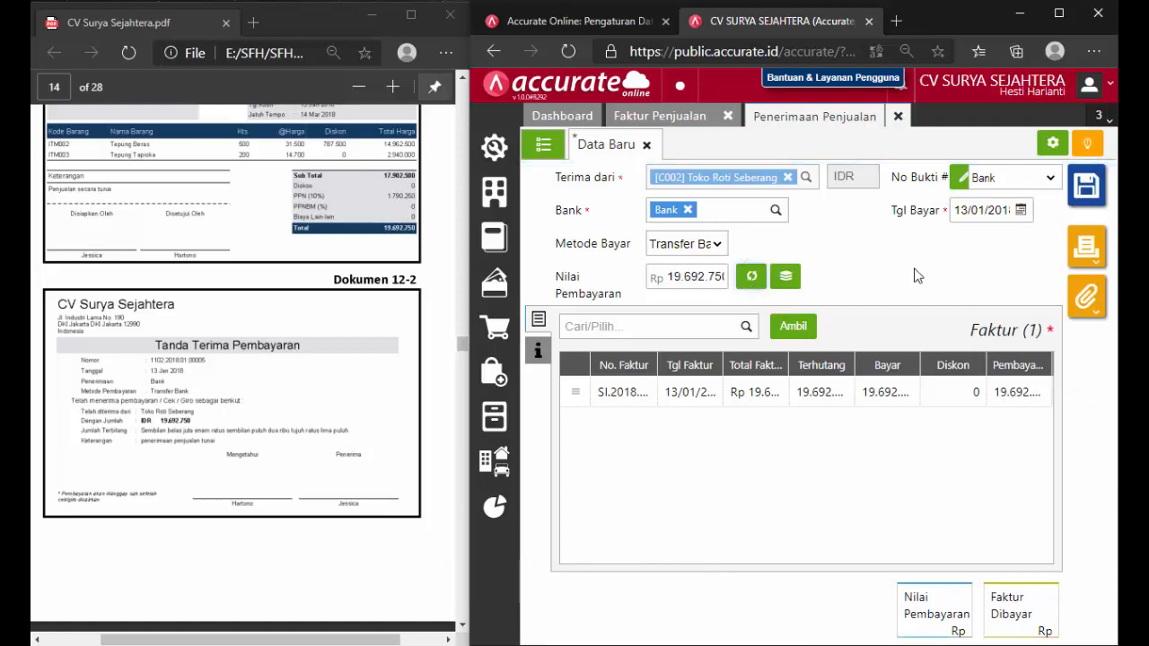
Check the transaction following Dokumen 12-2 in the PDF, save the Toko Roti Seberang receipt, and close the receipt and sales invoice forms.
{"action": "left_click", "coordinate": [461, 627]}
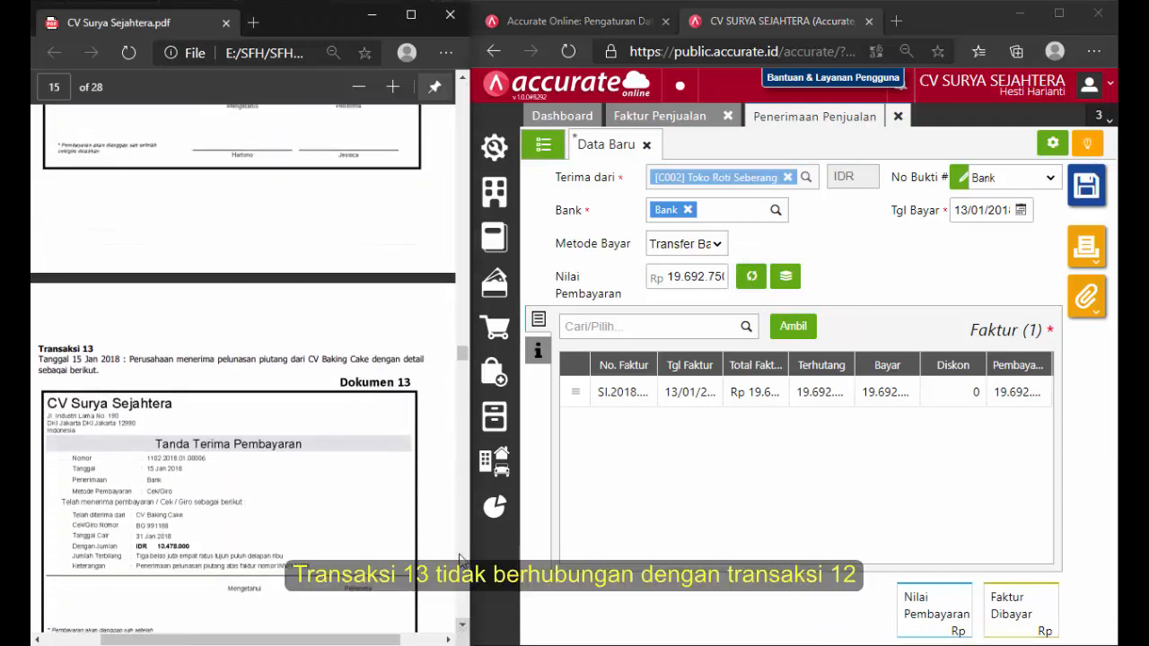
{"action": "left_click", "coordinate": [463, 85]}
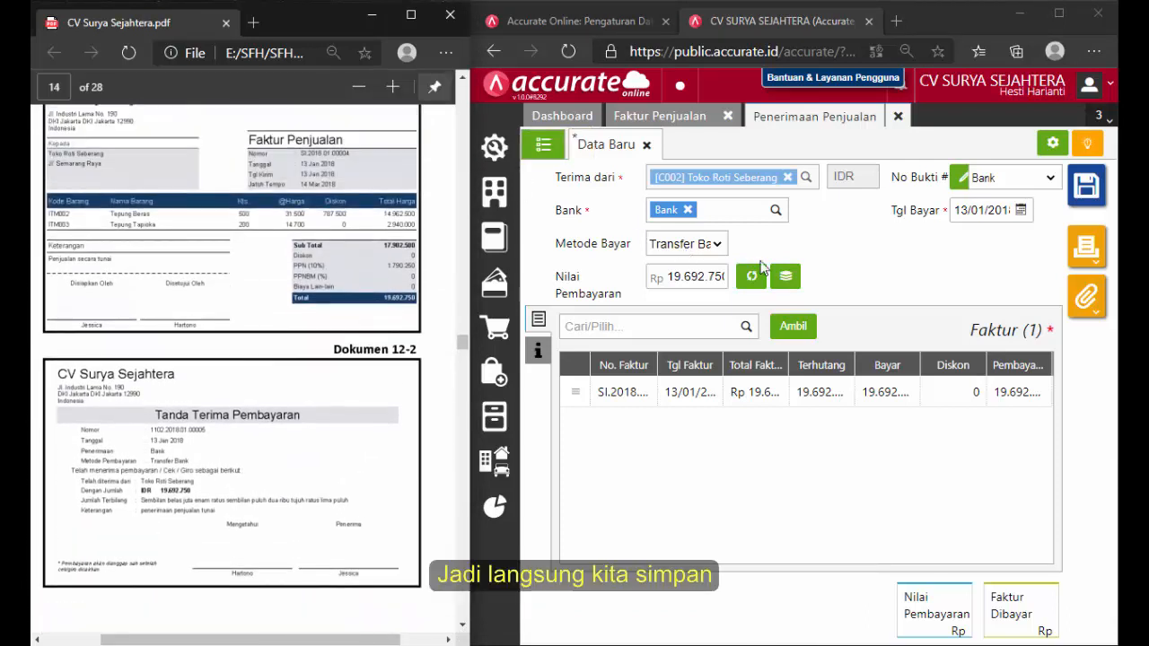
{"action": "left_click", "coordinate": [864, 256]}
{"action": "left_click", "coordinate": [1073, 207]}
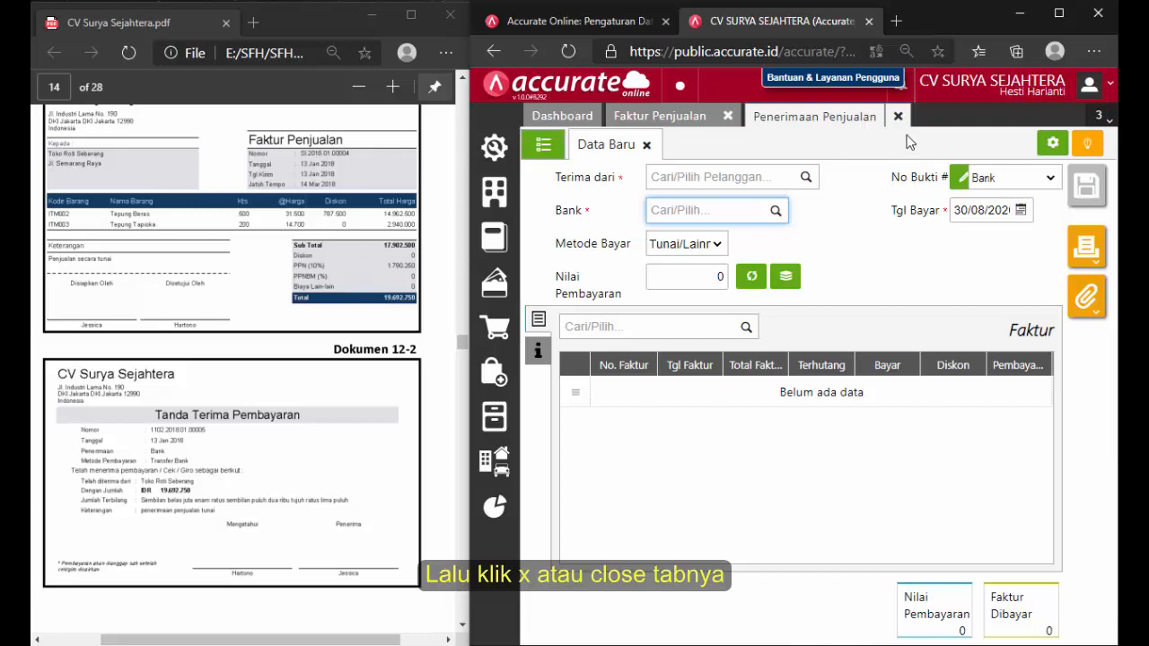
{"action": "left_click", "coordinate": [898, 117]}
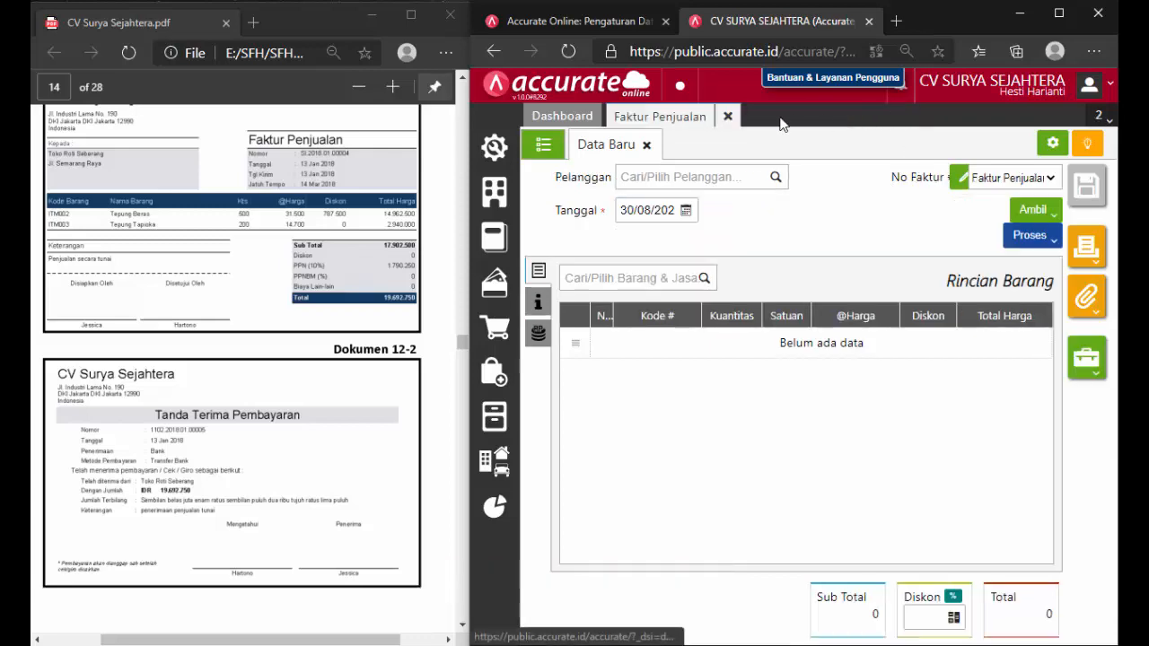
{"action": "left_click", "coordinate": [726, 118]}
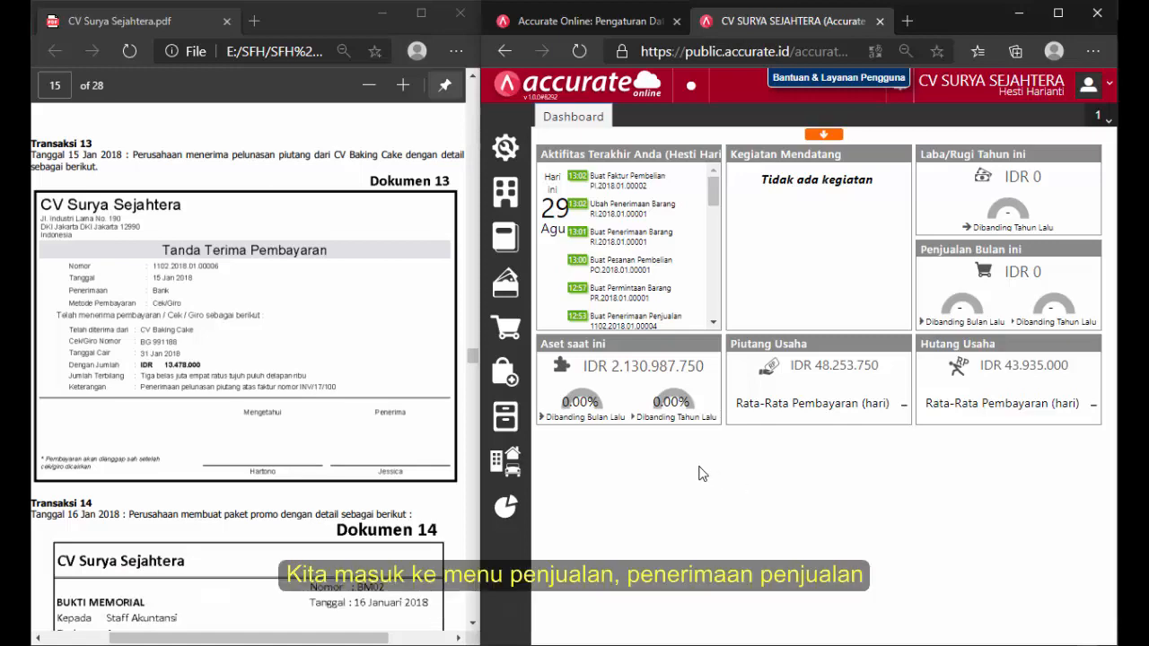
Start a new Penerimaan Penjualan from CV Baking Cake (C004) into Bank, with Cek/Giro as the payment method.
{"action": "left_click", "coordinate": [505, 327]}
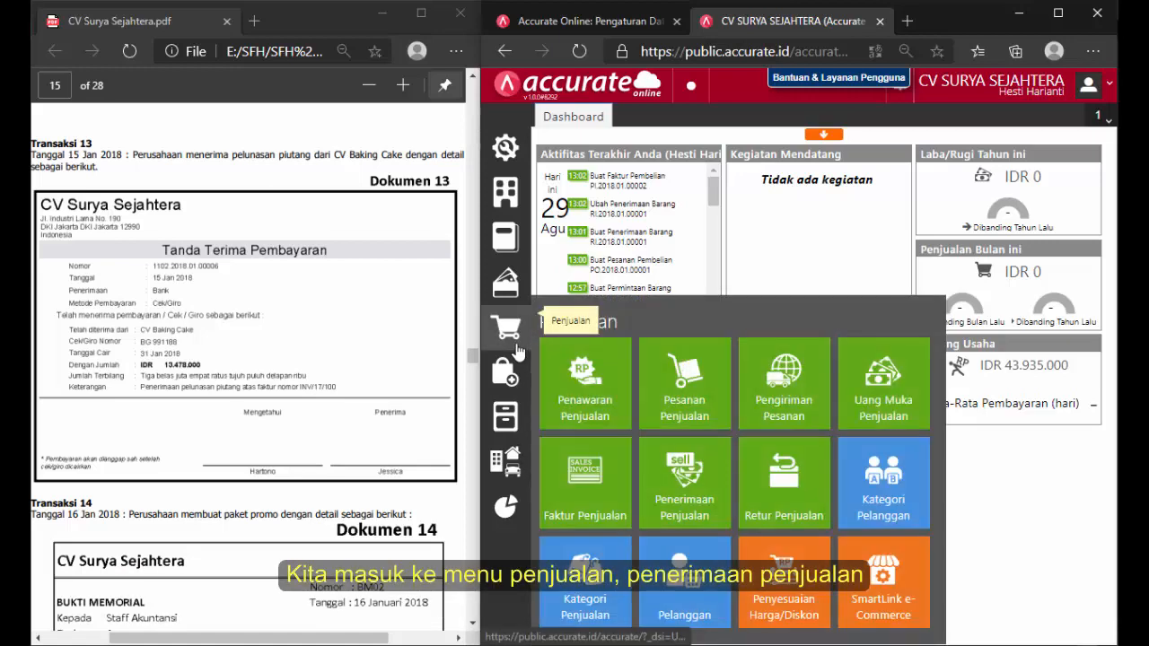
{"action": "left_click", "coordinate": [687, 467]}
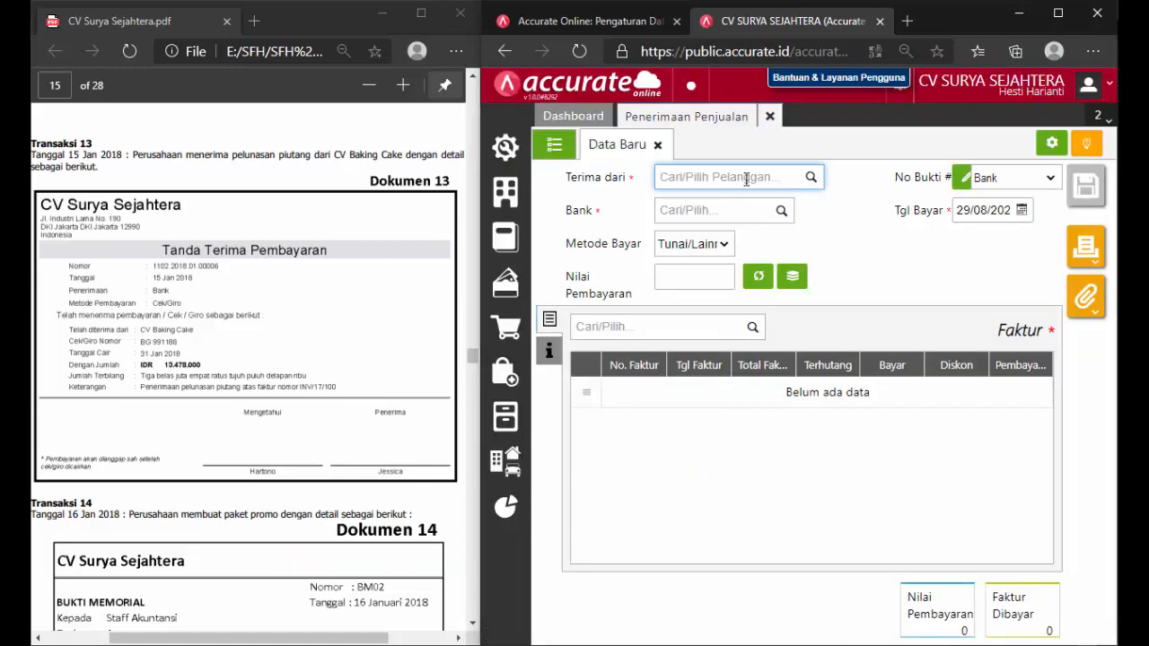
{"action": "type", "text": "CV"}
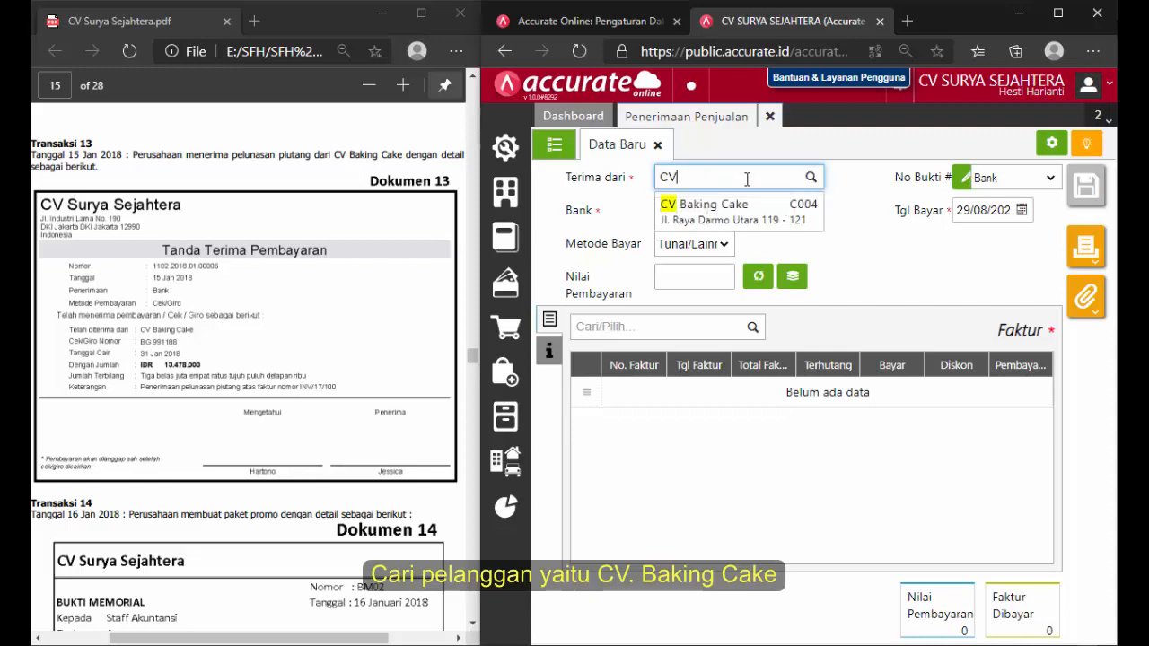
{"action": "left_click", "coordinate": [745, 205]}
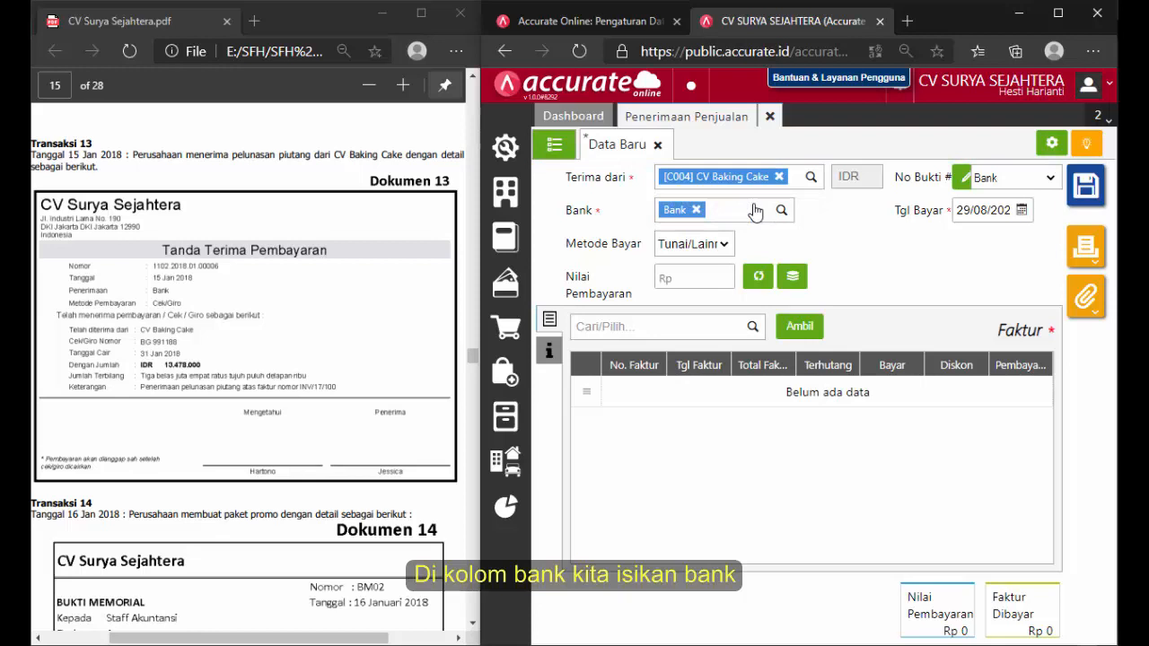
{"action": "left_click", "coordinate": [729, 244]}
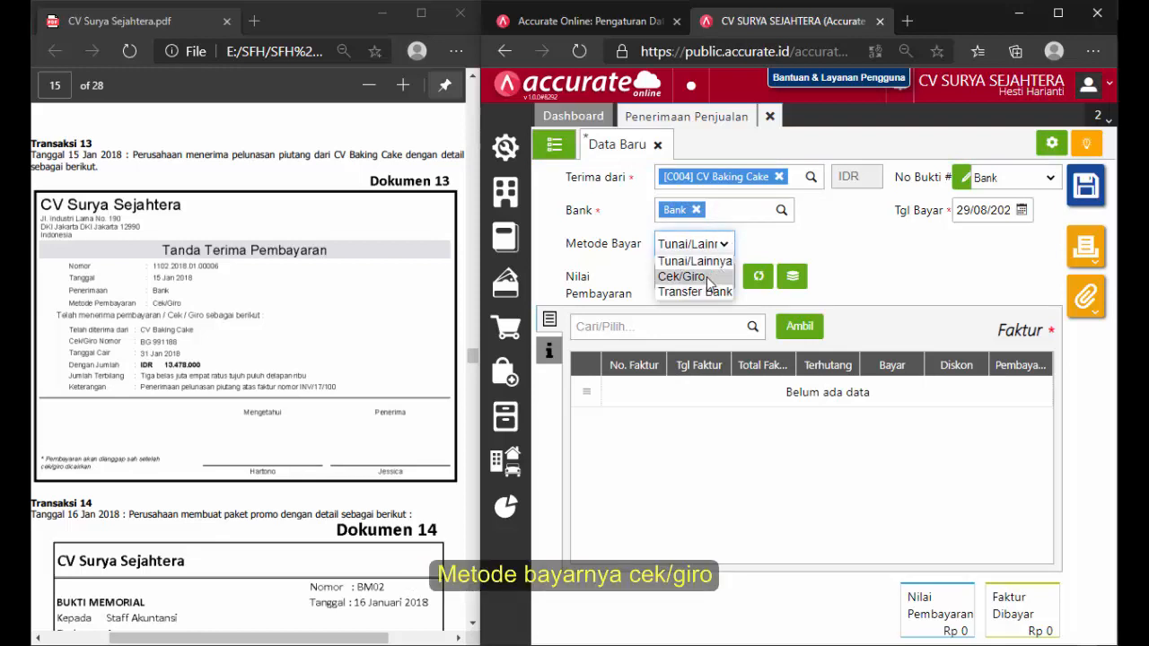
{"action": "left_click", "coordinate": [707, 278]}
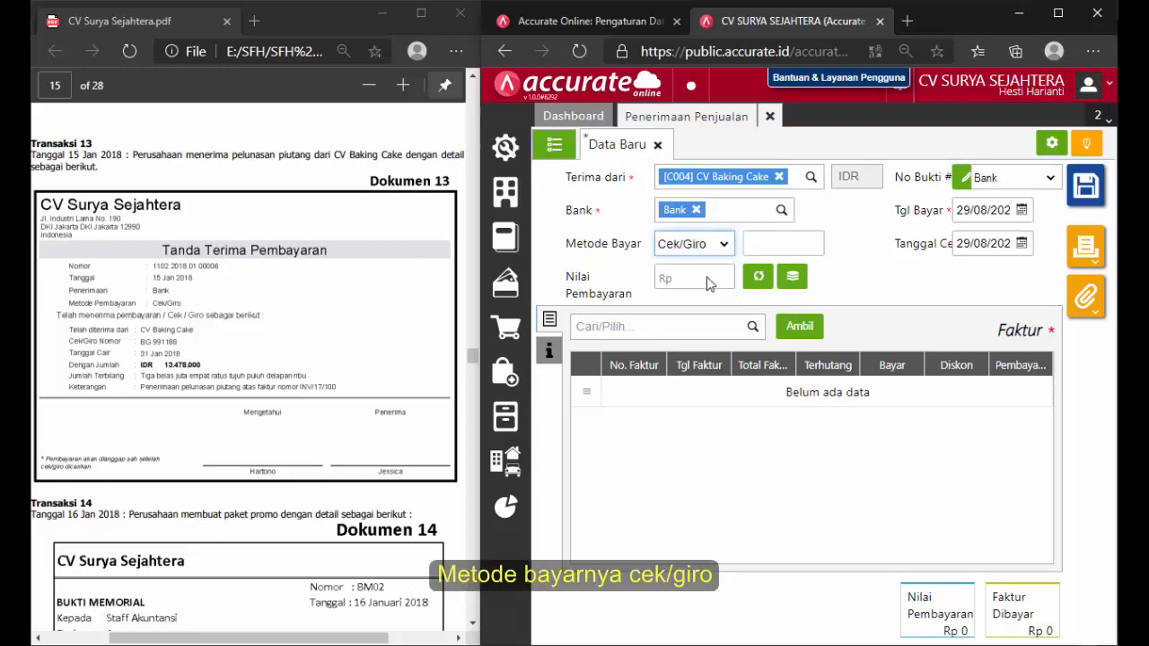
Set the receipt's payment date (Tgl Bayar) to 15/01/2018 and its cheque date (Tanggal Cek) to 31/01/2018.
{"action": "left_click", "coordinate": [974, 212]}
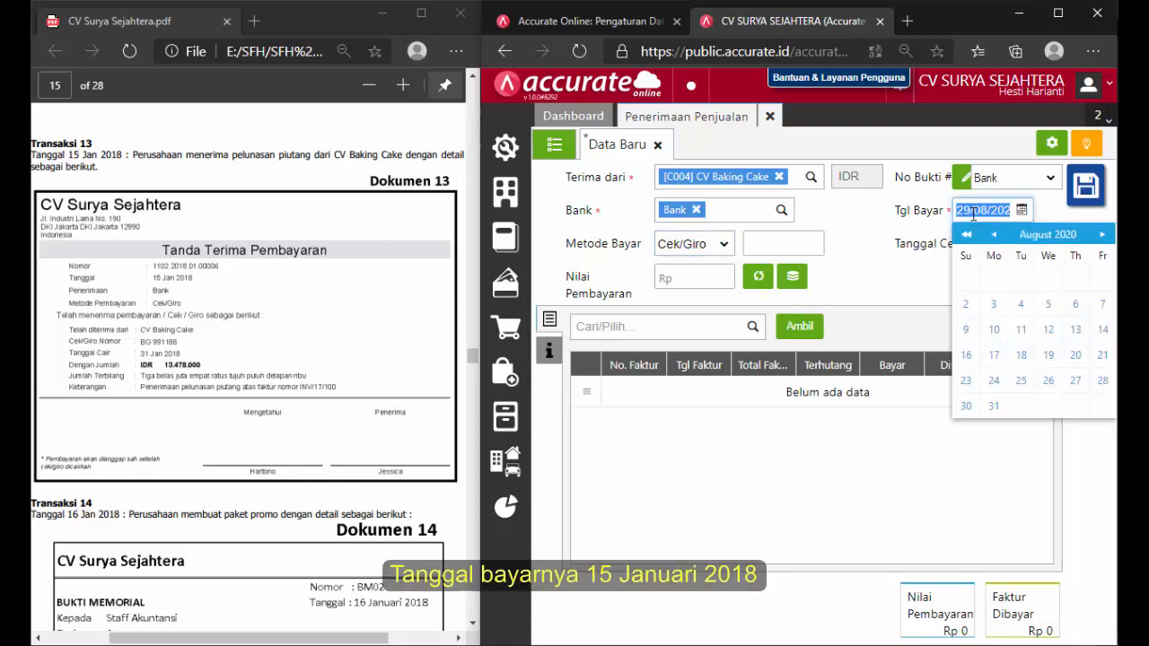
{"action": "type", "text": "15"}
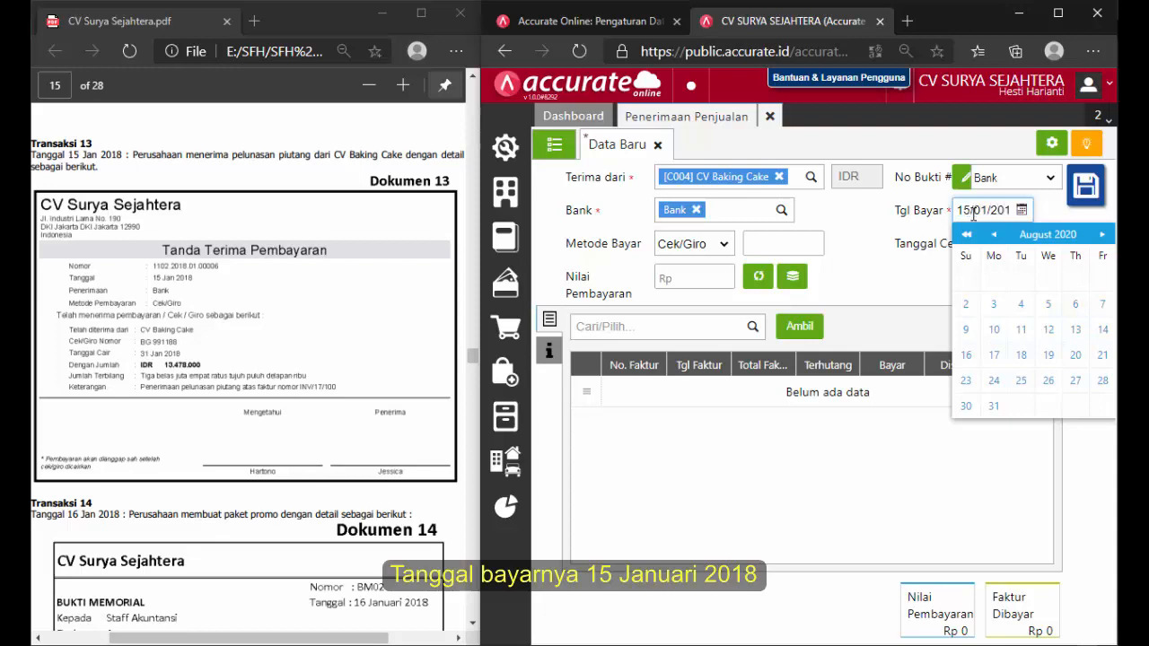
{"action": "left_click", "coordinate": [924, 282]}
{"action": "left_click", "coordinate": [996, 243]}
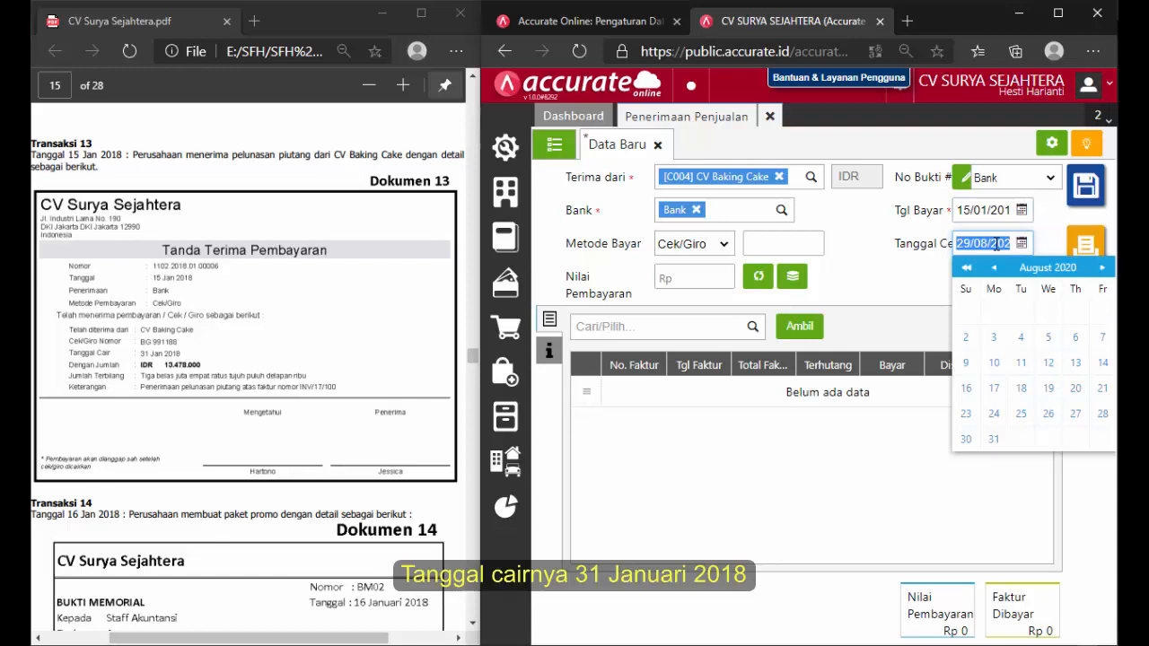
{"action": "type", "text": "31/01/20"}
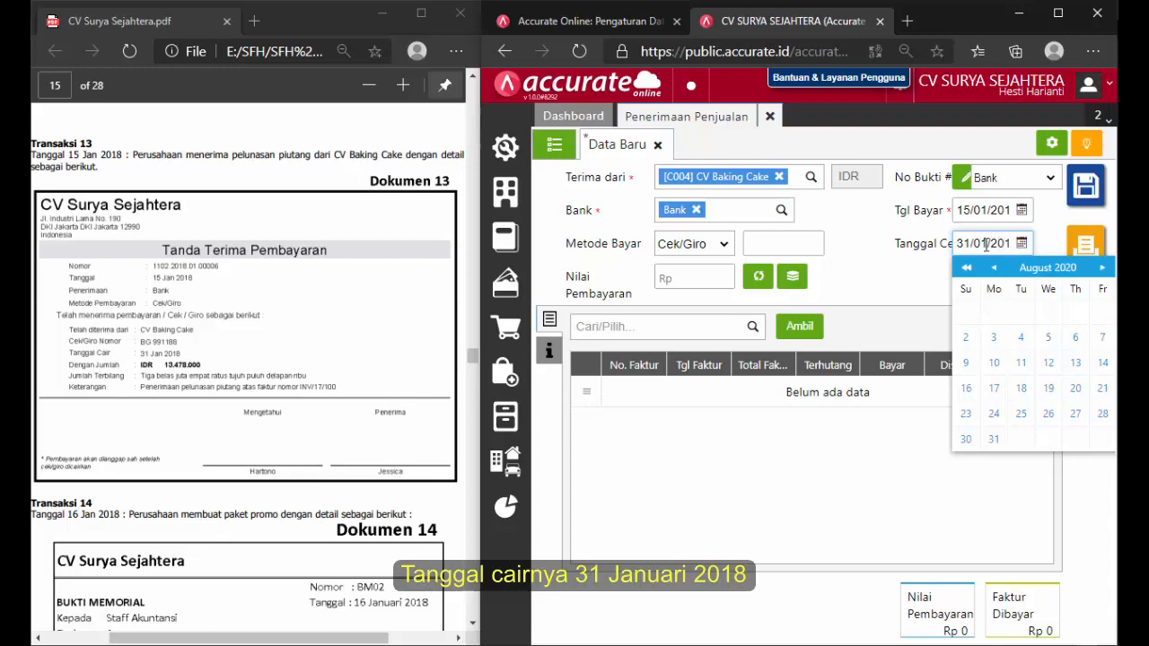
{"action": "left_click", "coordinate": [901, 290]}
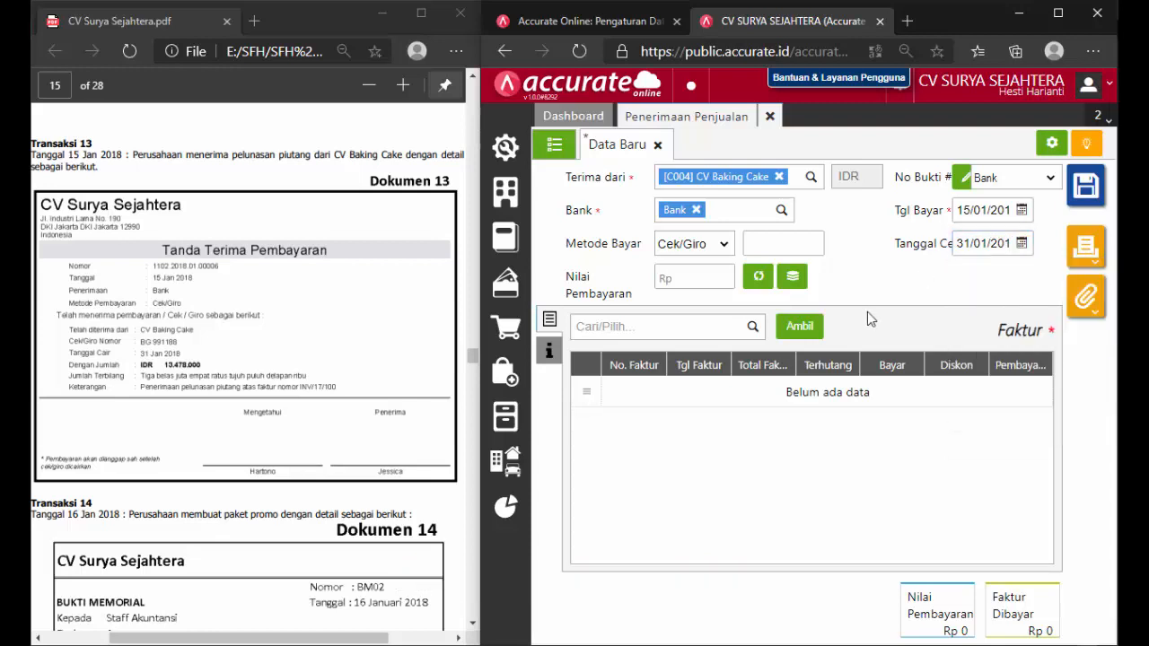
Add invoice INV/17/100 to the CV Baking Cake receipt with a Bayar amount of Rp 13.478.000.
{"action": "left_click", "coordinate": [753, 329]}
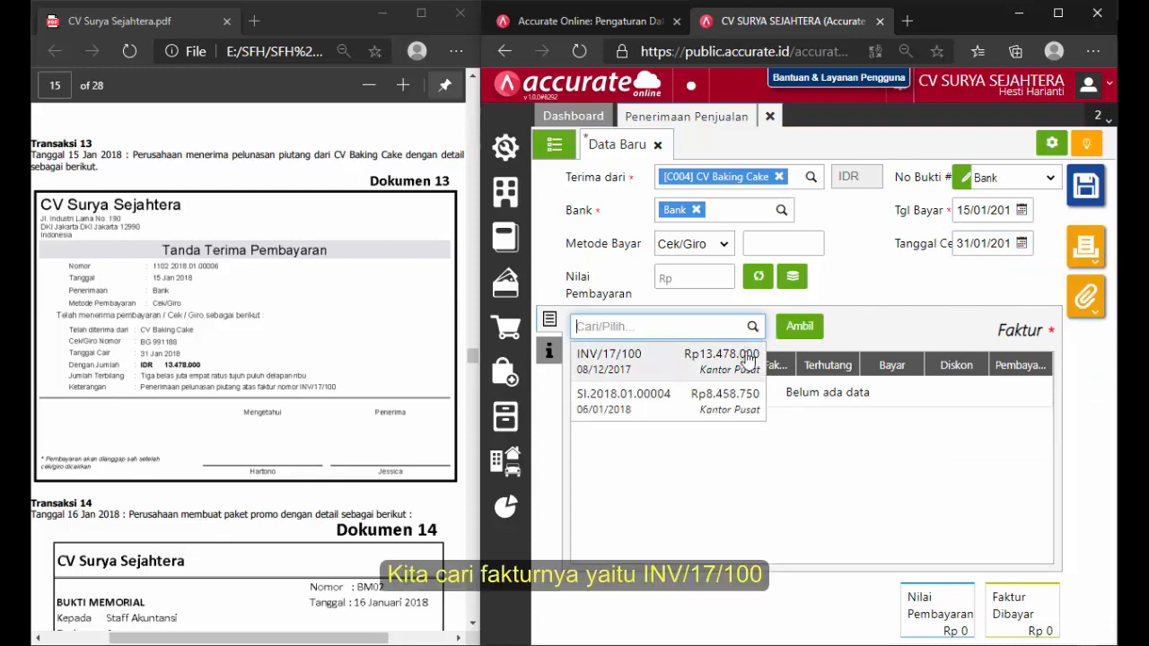
{"action": "left_click", "coordinate": [749, 362]}
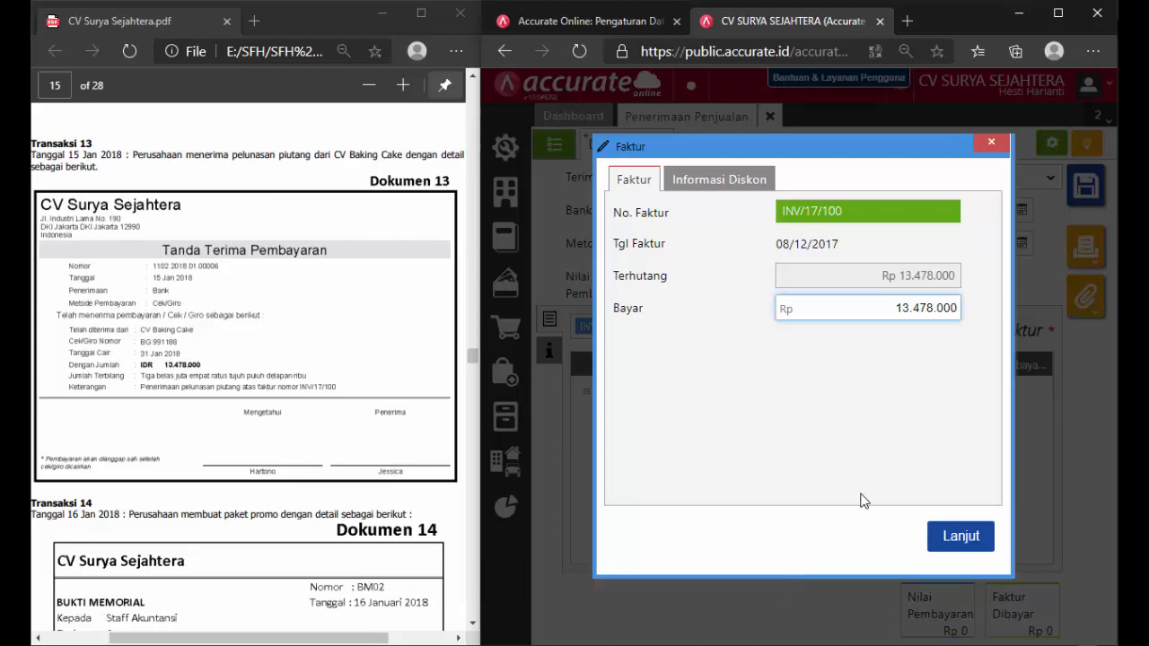
{"action": "left_click", "coordinate": [958, 544]}
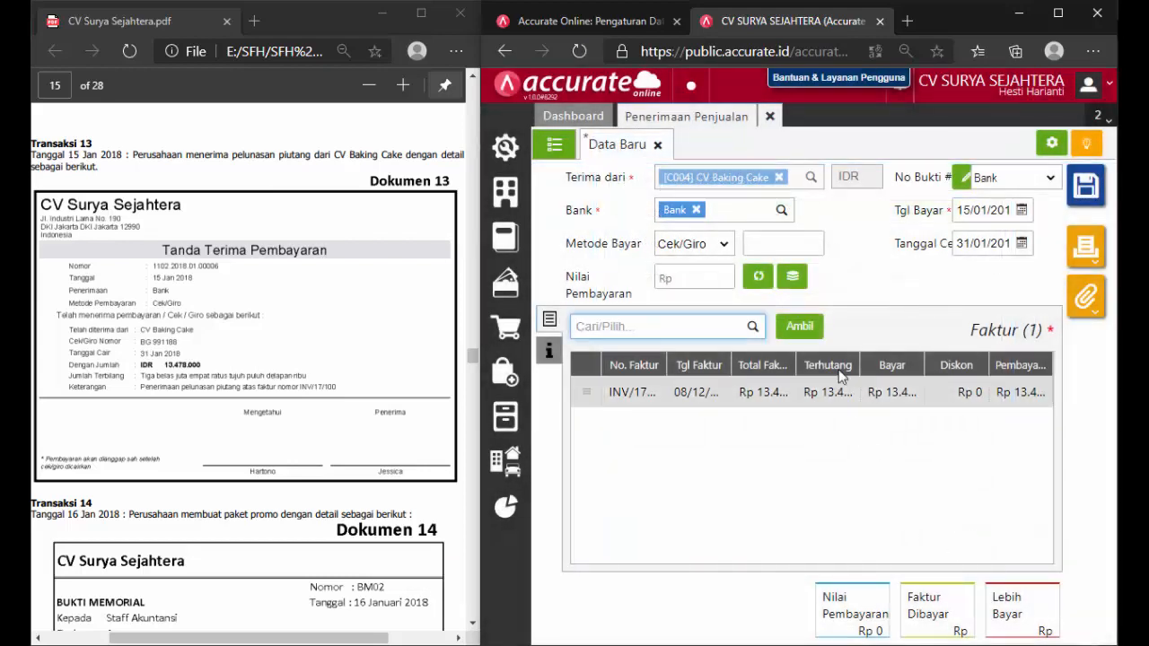
Fill Nilai Pembayaran with the invoice amount of Rp 13.478.000, then save the CV Baking Cake receipt and close the form.
{"action": "left_click", "coordinate": [759, 278]}
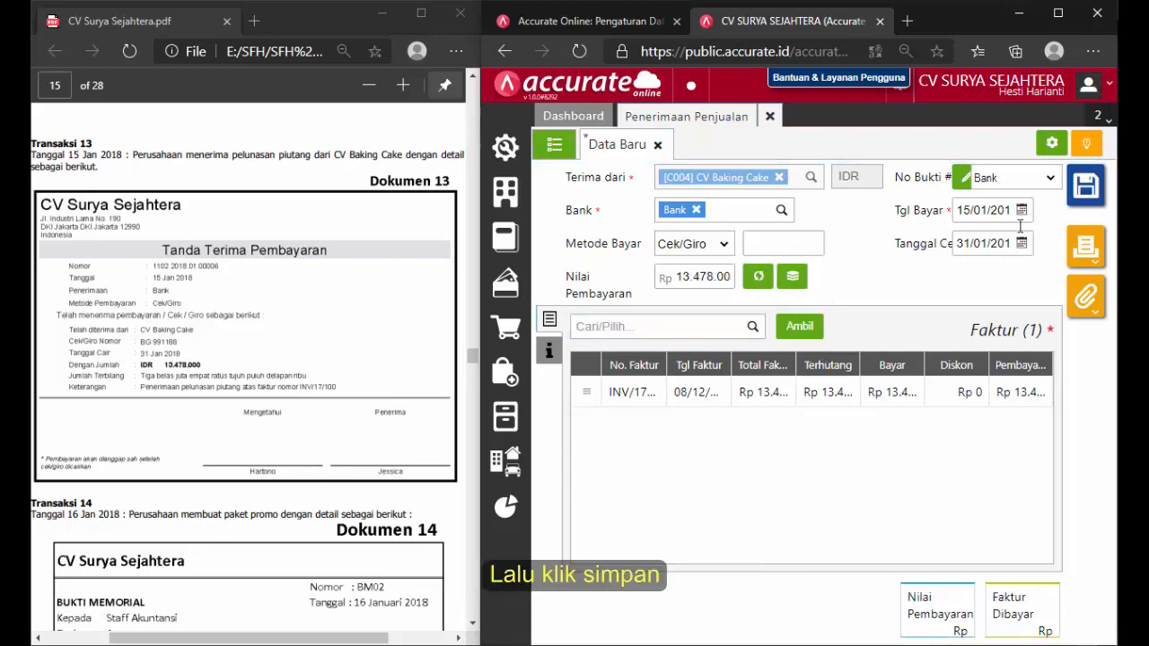
{"action": "left_click", "coordinate": [1084, 199]}
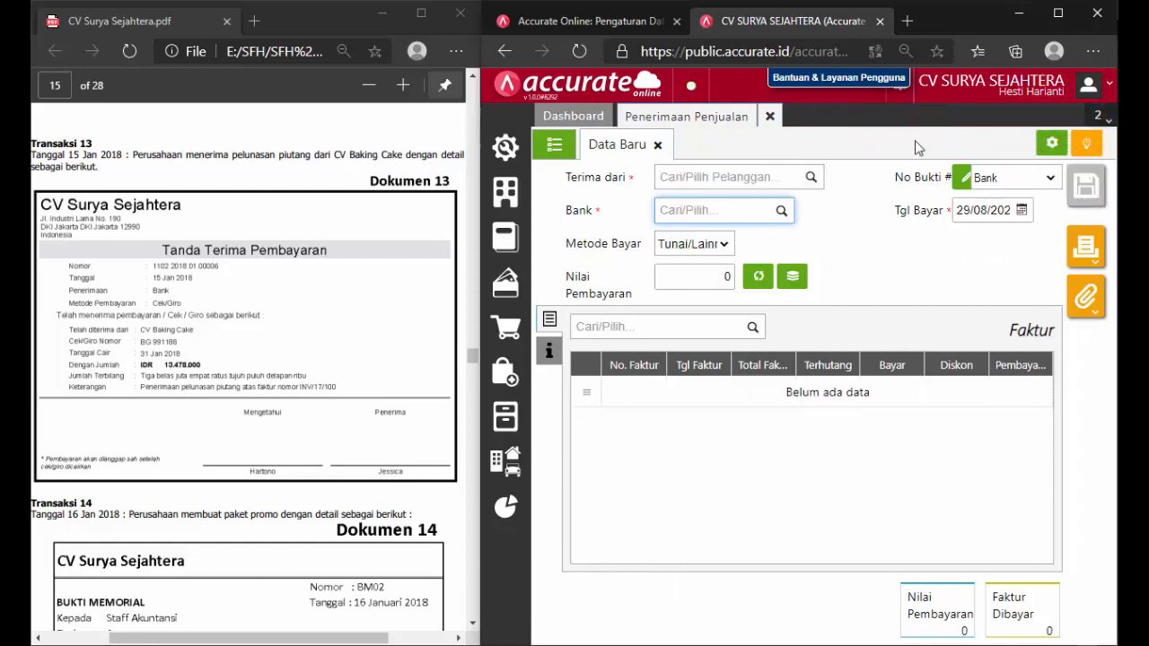
{"action": "left_click", "coordinate": [772, 118]}
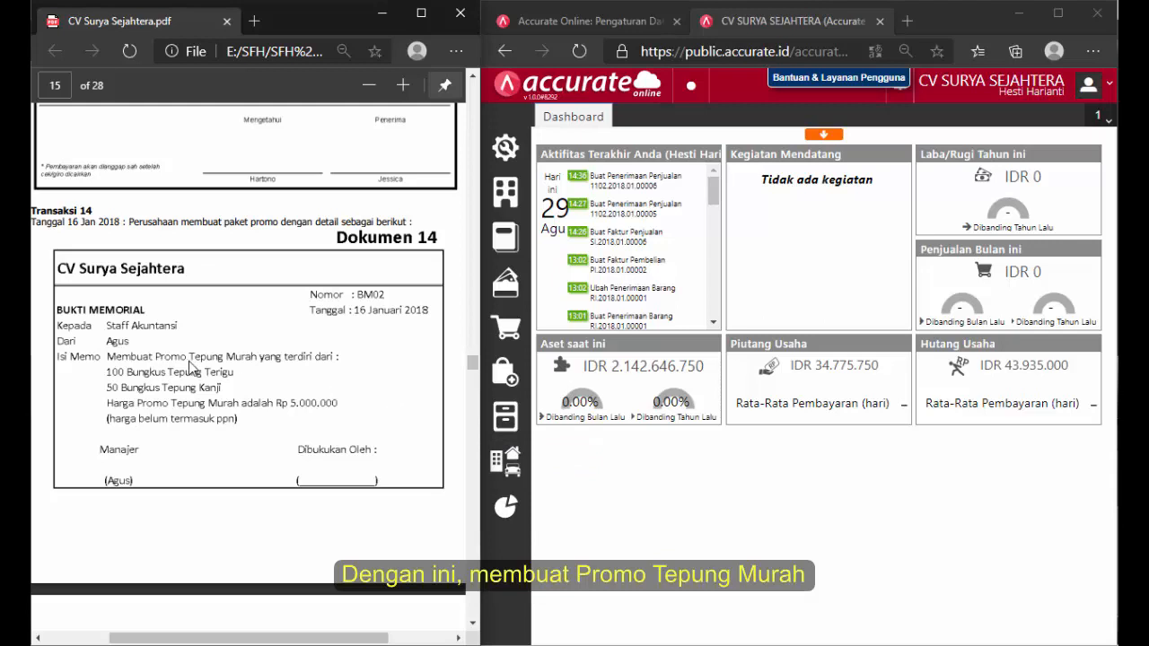
Create a new Barang & Jasa item in the Umum category with the name PROMO TEPUNG MURAH.
{"action": "left_click", "coordinate": [516, 437]}
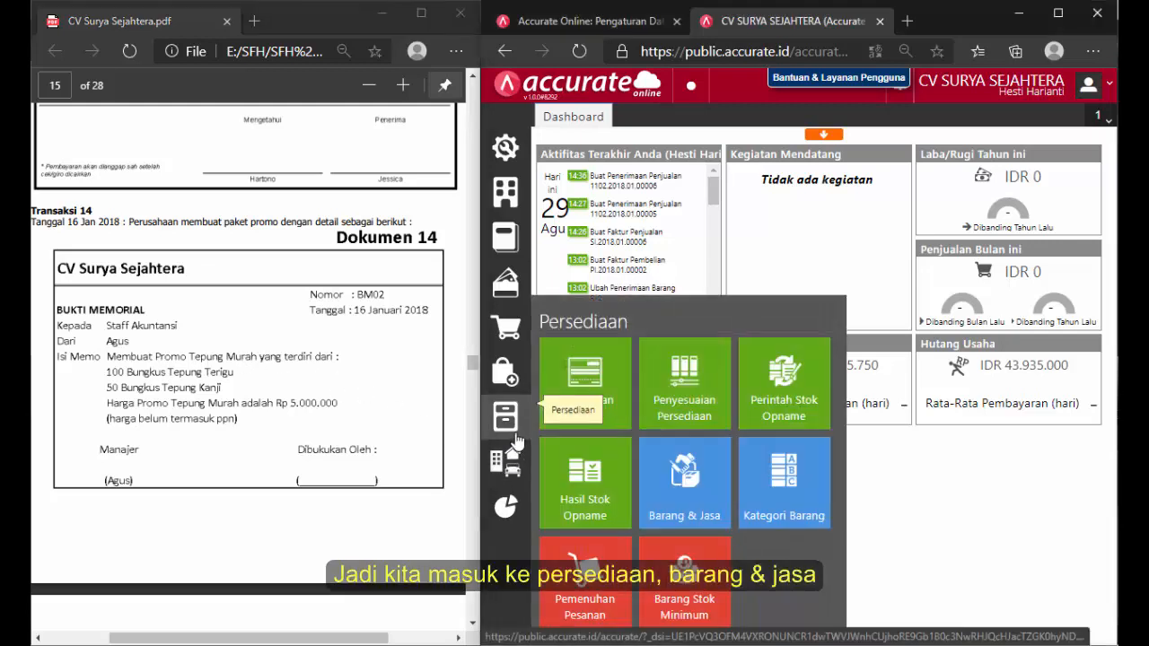
{"action": "left_click", "coordinate": [676, 498]}
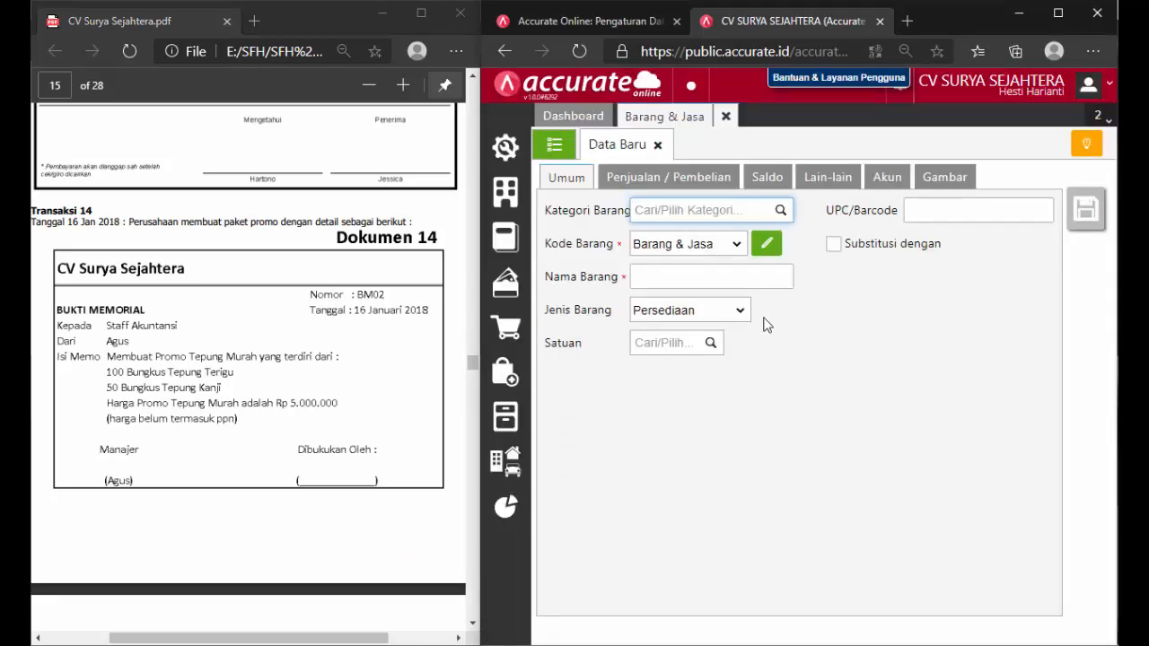
{"action": "left_click", "coordinate": [780, 212]}
{"action": "left_click", "coordinate": [709, 236]}
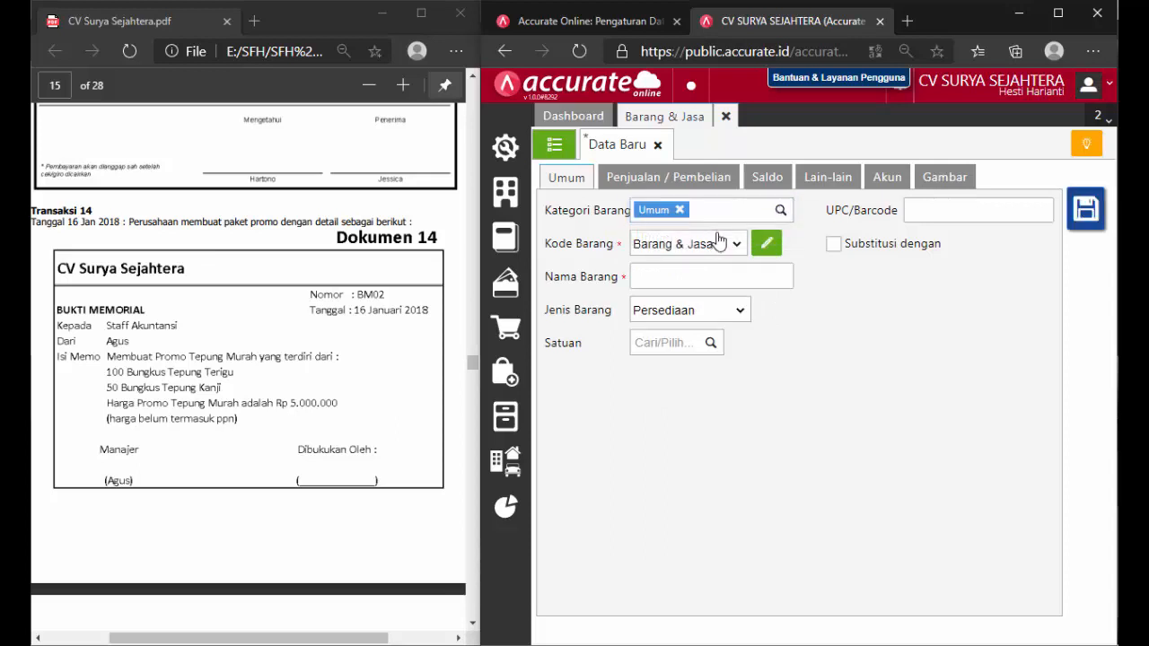
{"action": "left_click", "coordinate": [731, 280]}
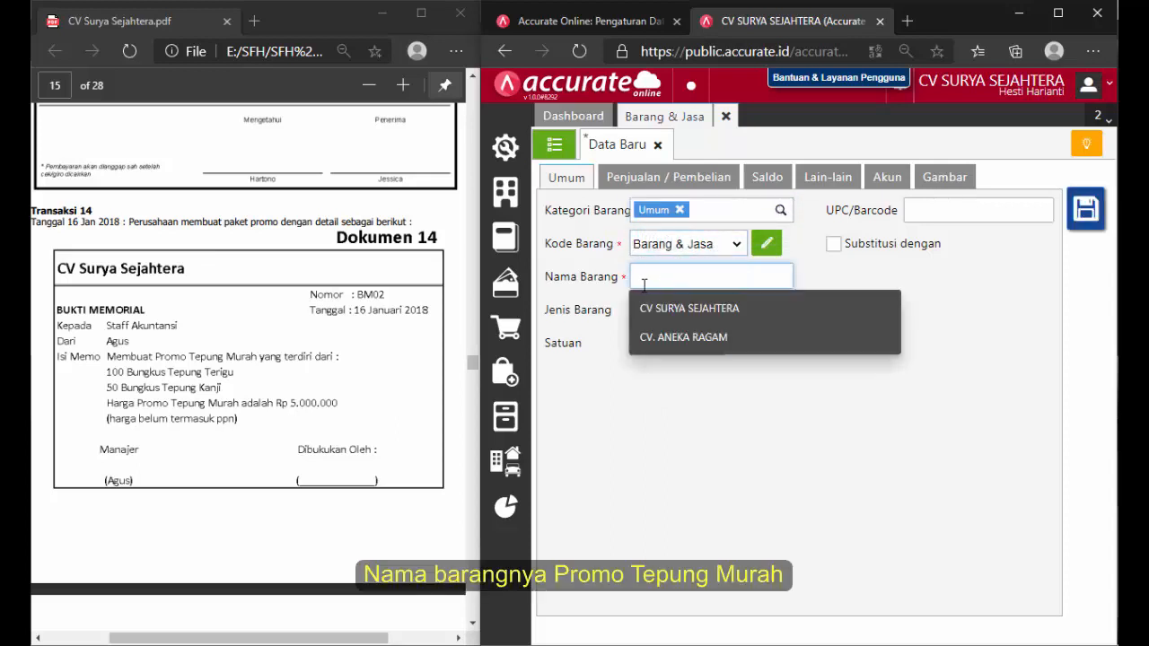
{"action": "type", "text": "P"}
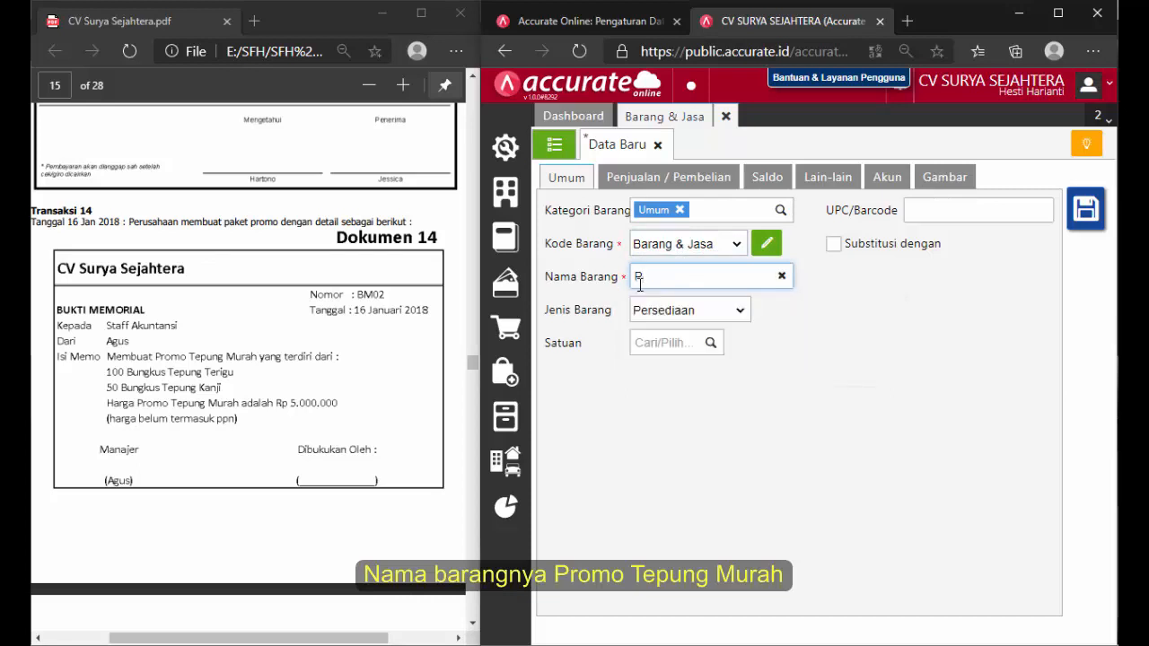
{"action": "type", "text": "ROMO TEPUN"}
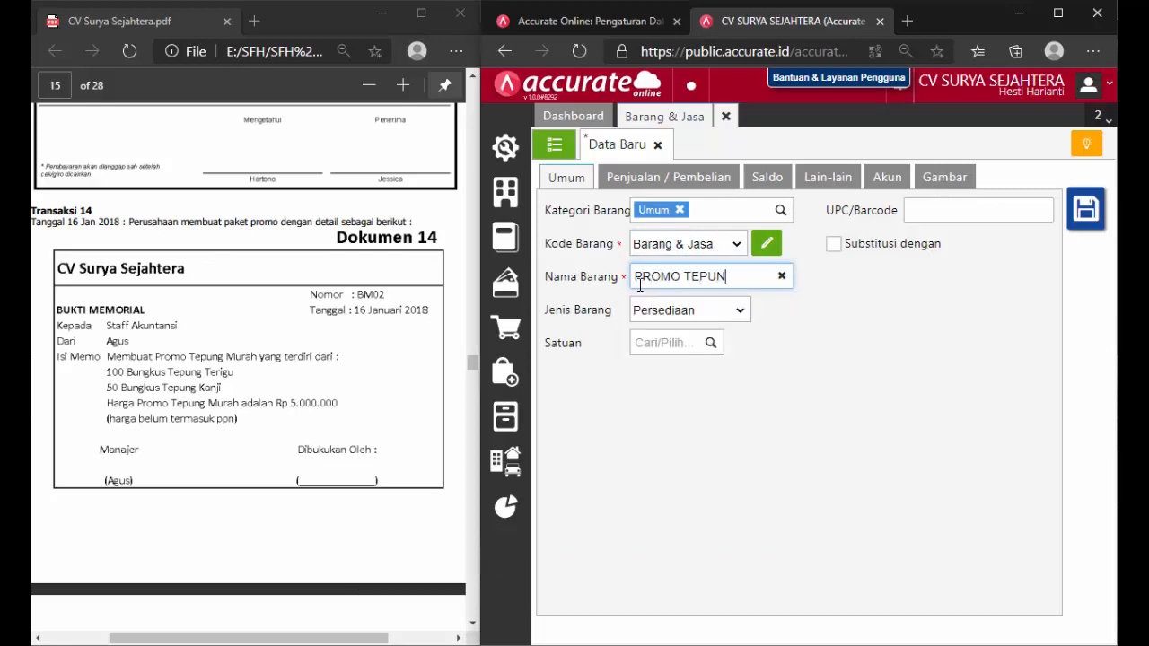
{"action": "type", "text": "G MURAH"}
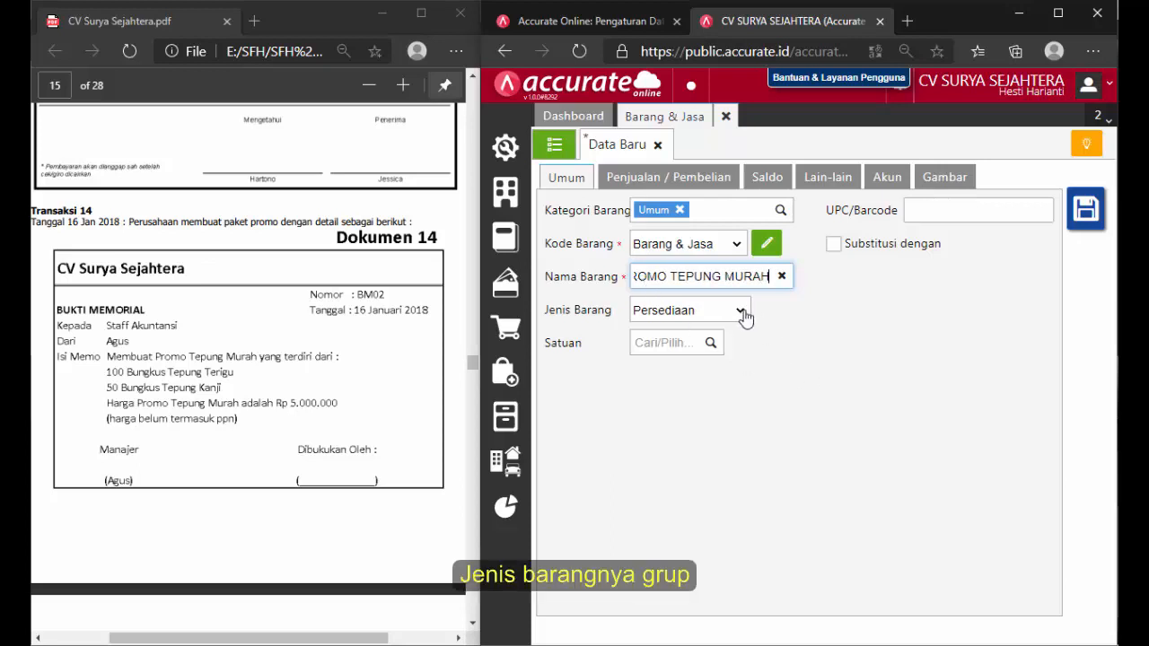
Set the PROMO TEPUNG MURAH item's Jenis Barang to Grup and its Satuan to PAKET.
{"action": "left_click", "coordinate": [742, 312]}
{"action": "left_click", "coordinate": [699, 372]}
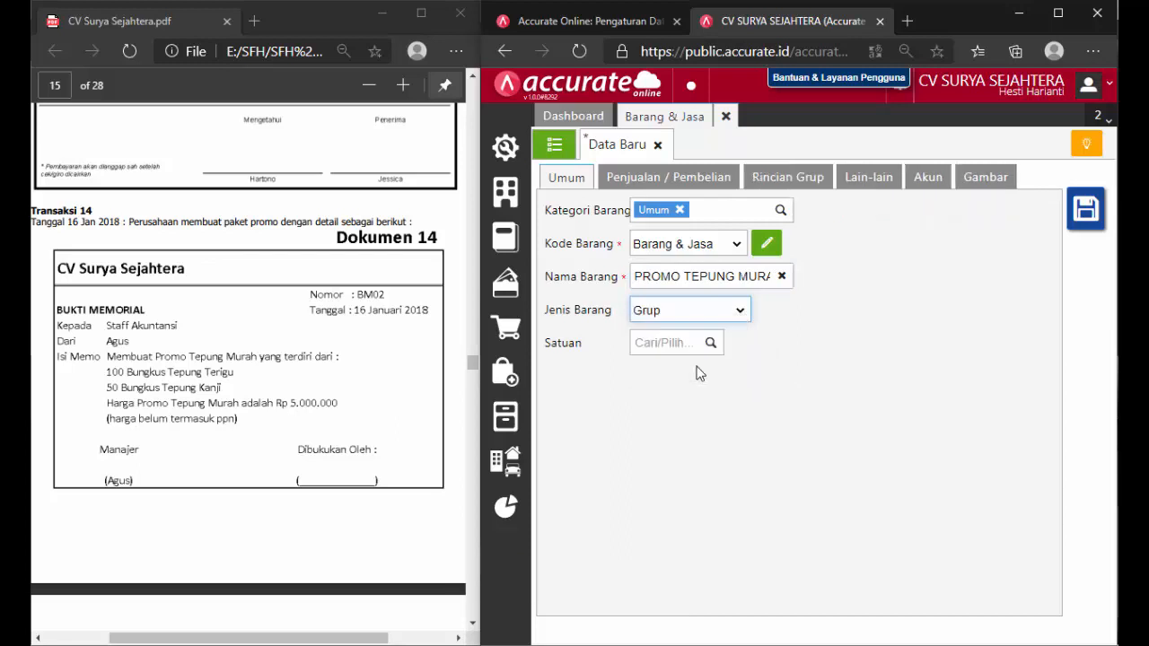
{"action": "left_click", "coordinate": [688, 342]}
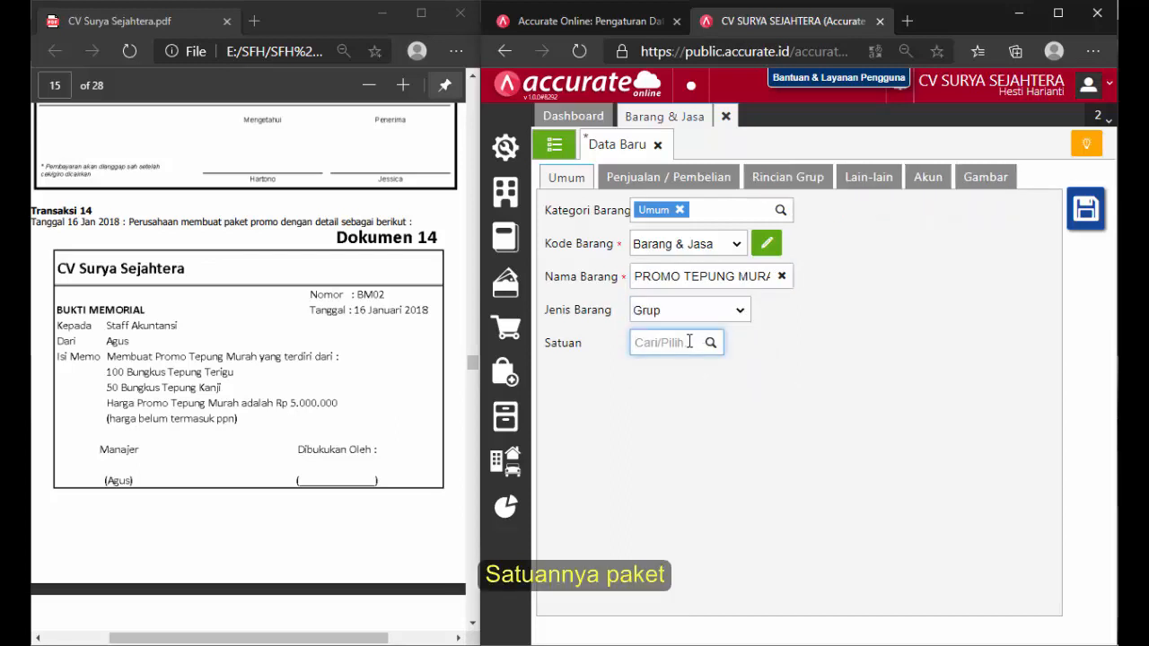
{"action": "type", "text": "PA"}
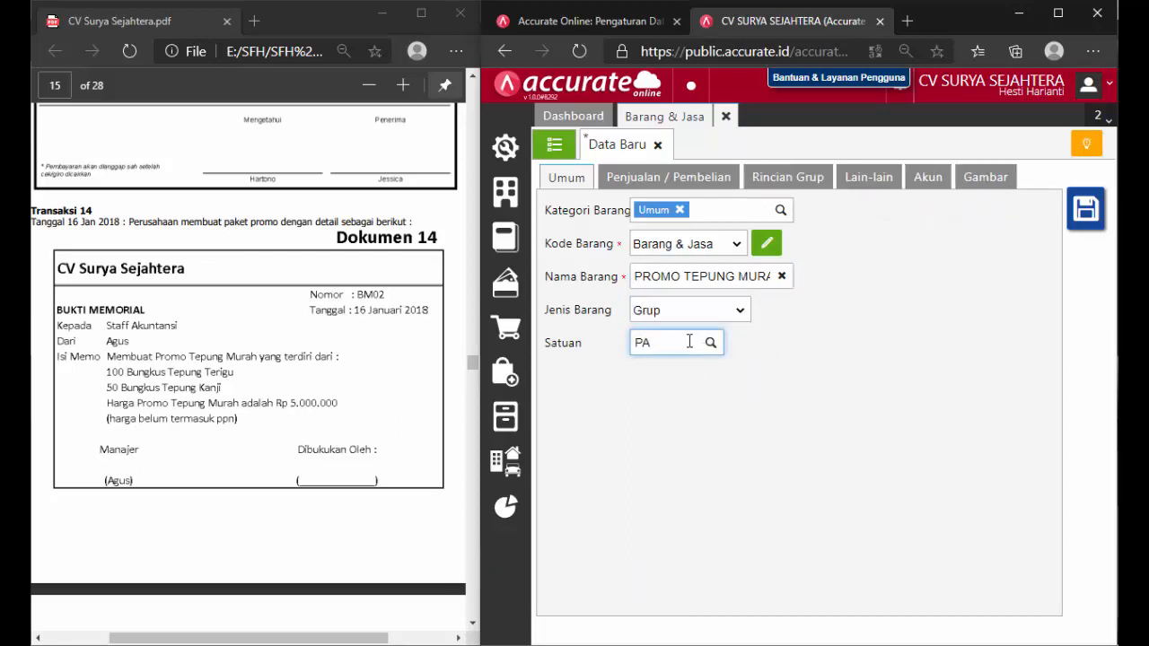
{"action": "type", "text": "KET"}
{"action": "left_click", "coordinate": [674, 422]}
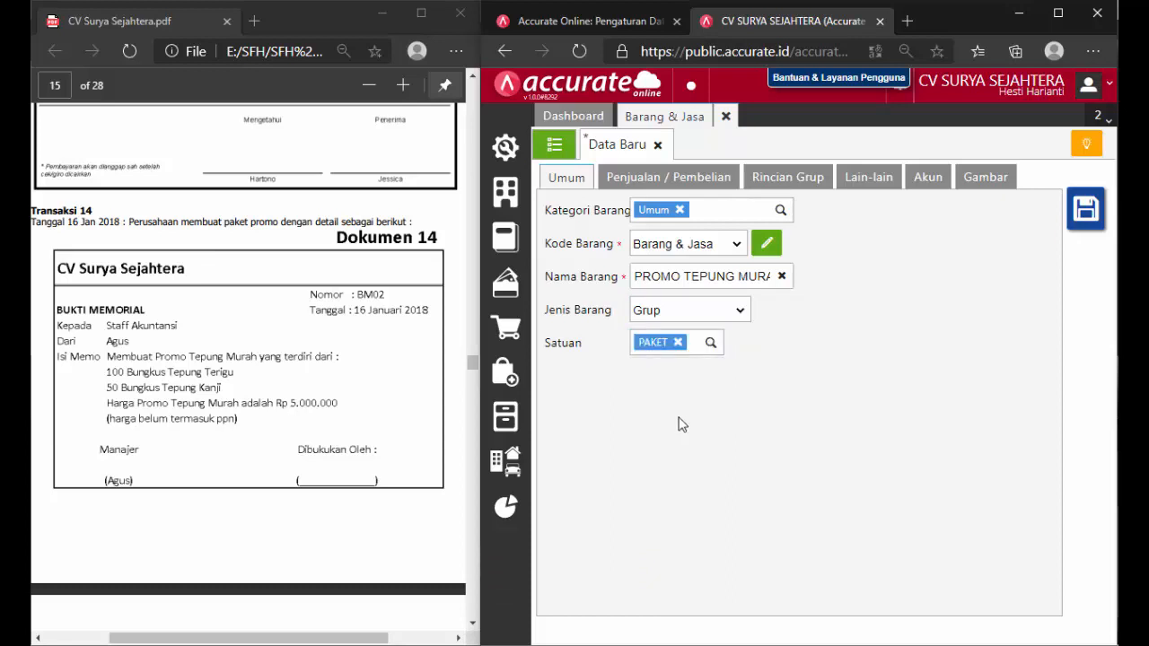
Turn off pricing from group details, set the default selling price to 5.000.000 per PAKET, and apply the 10% Pajak Pertambahan Nilai as PPN.
{"action": "left_click", "coordinate": [708, 185]}
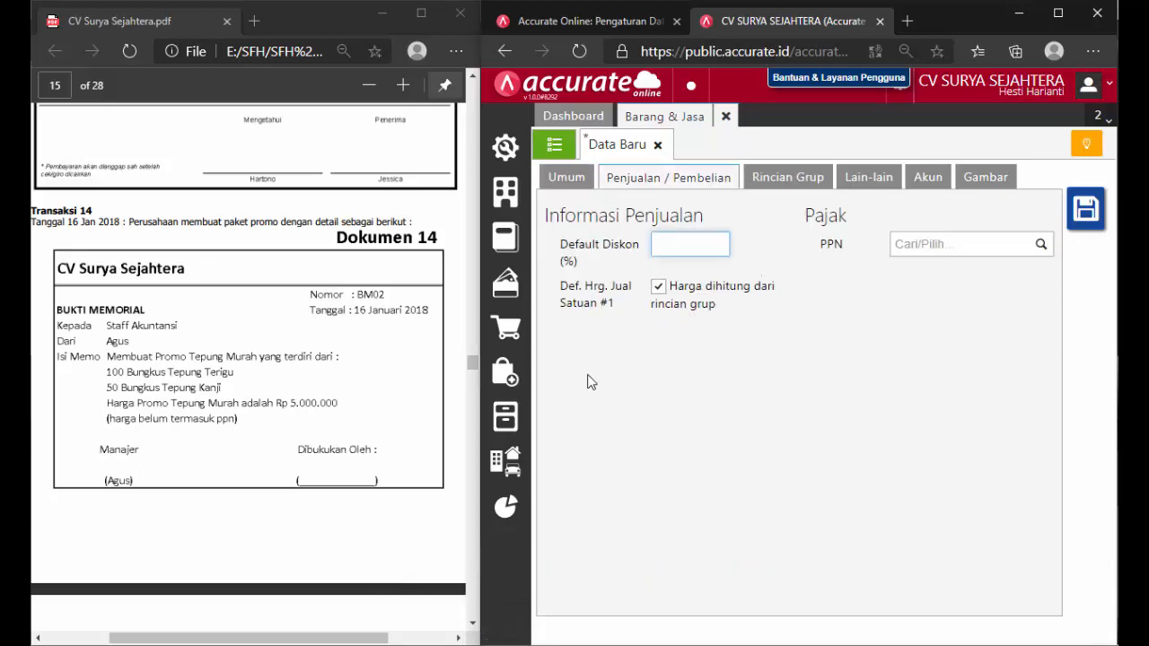
{"action": "left_click", "coordinate": [658, 287]}
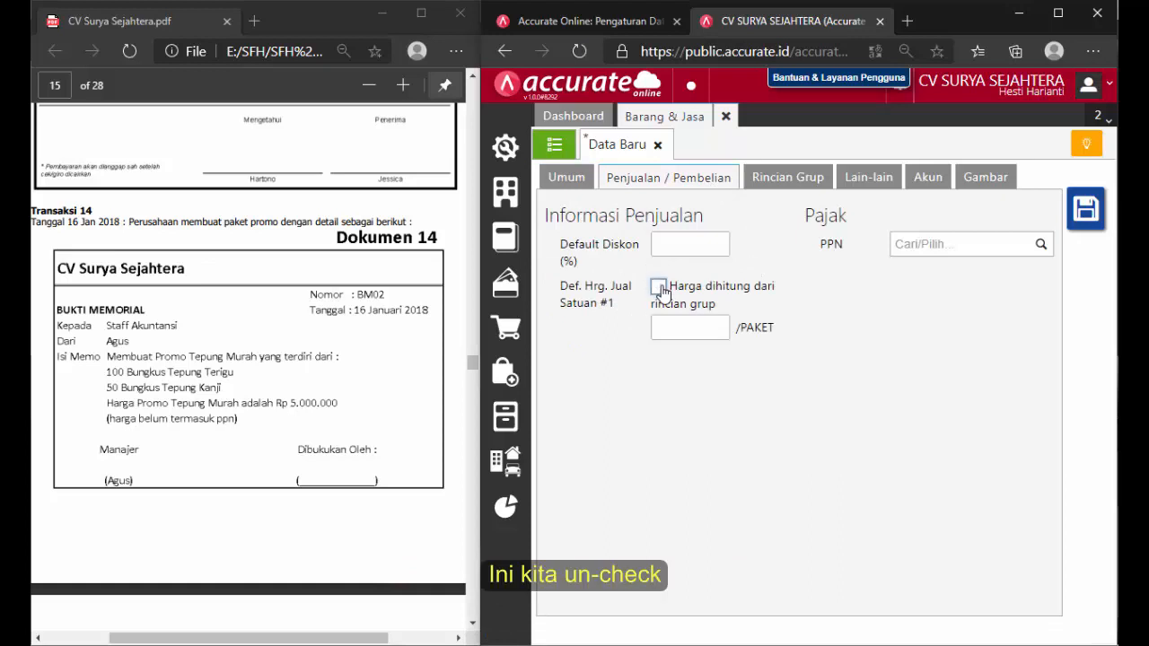
{"action": "left_click", "coordinate": [676, 330]}
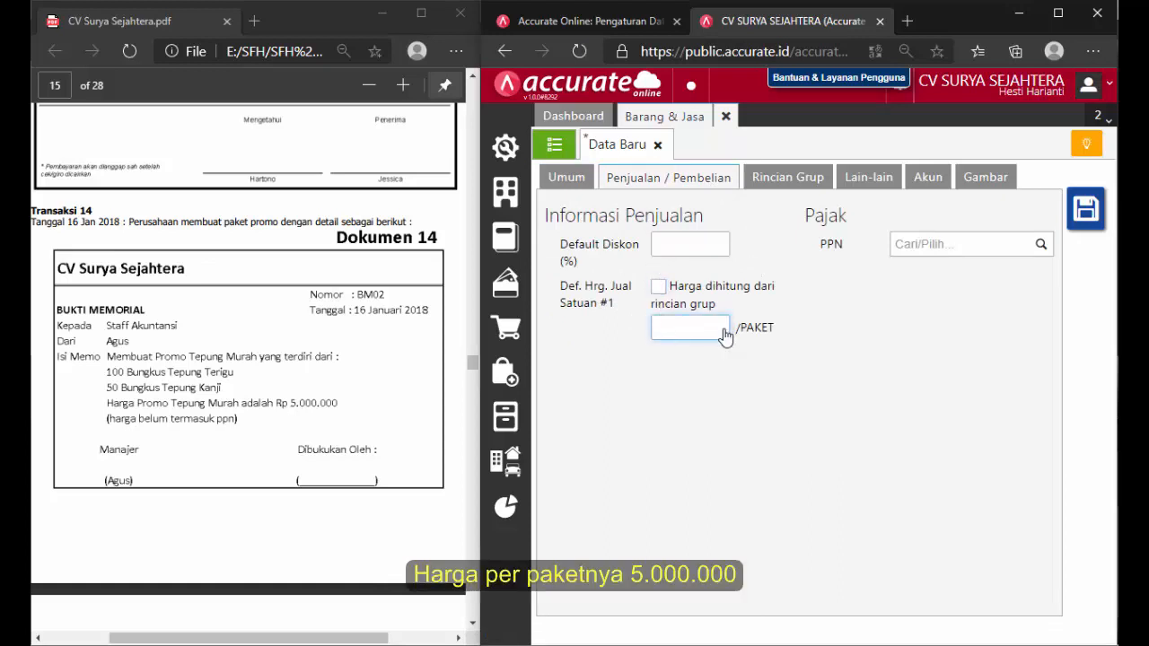
{"action": "type", "text": "5.000.000"}
{"action": "left_click", "coordinate": [740, 379]}
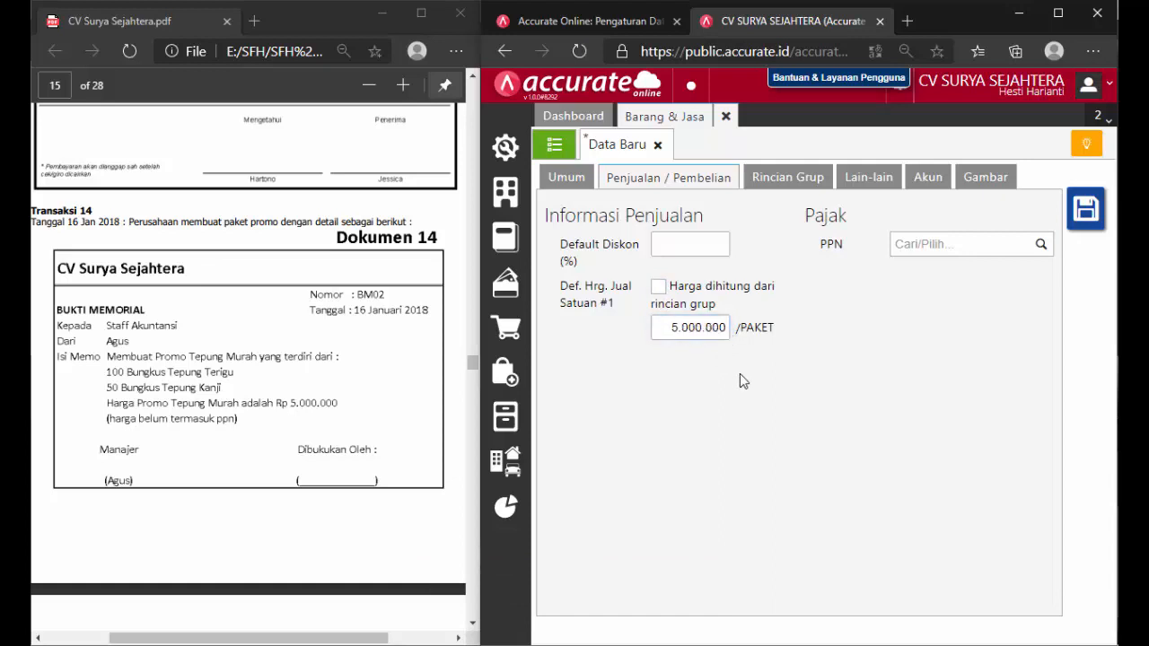
{"action": "left_click", "coordinate": [1041, 245]}
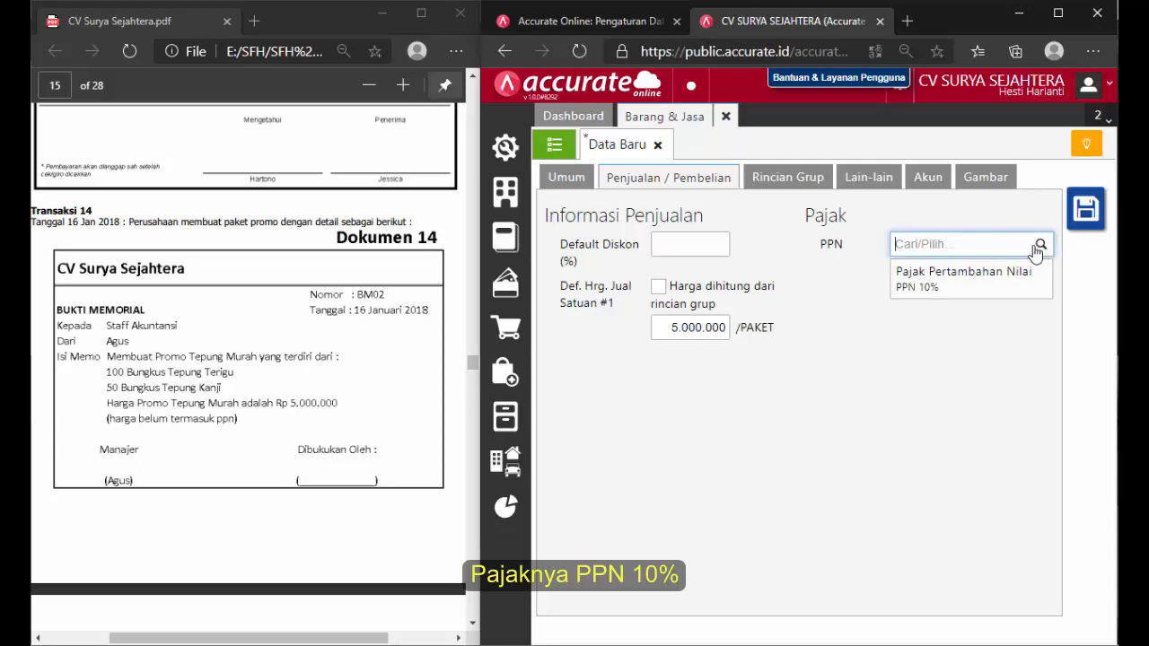
{"action": "left_click", "coordinate": [987, 280]}
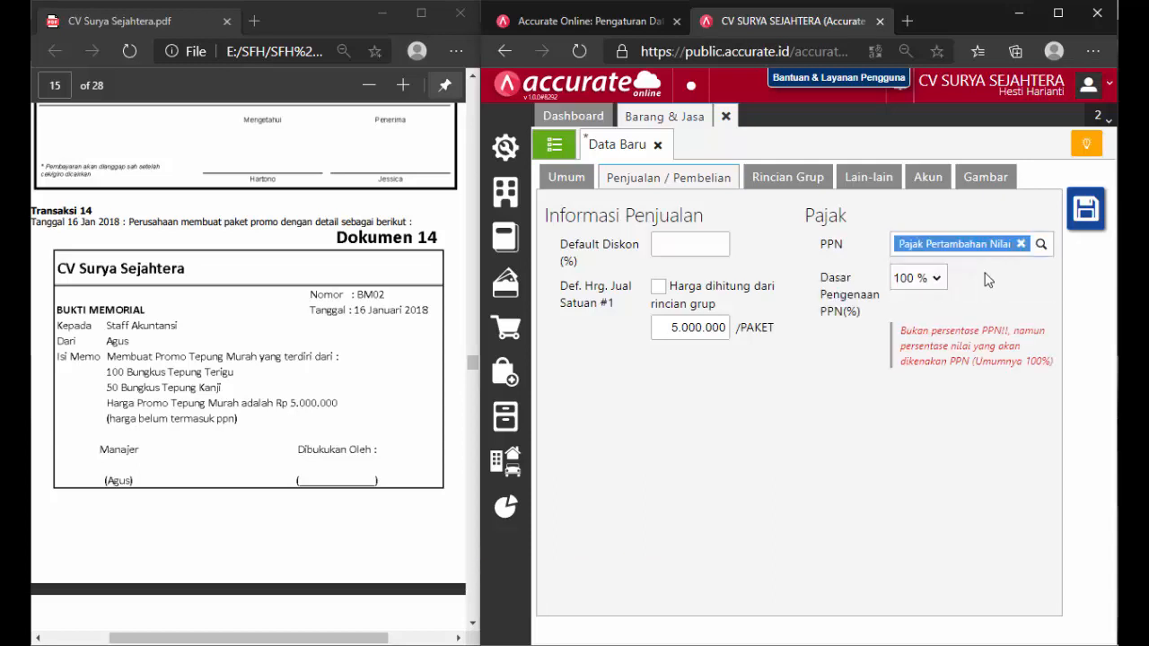
Add Tepung Terigu with a Kuantitas of 100 Bungkus to the item's Rincian Grup.
{"action": "left_click", "coordinate": [800, 190]}
{"action": "left_click", "coordinate": [709, 240]}
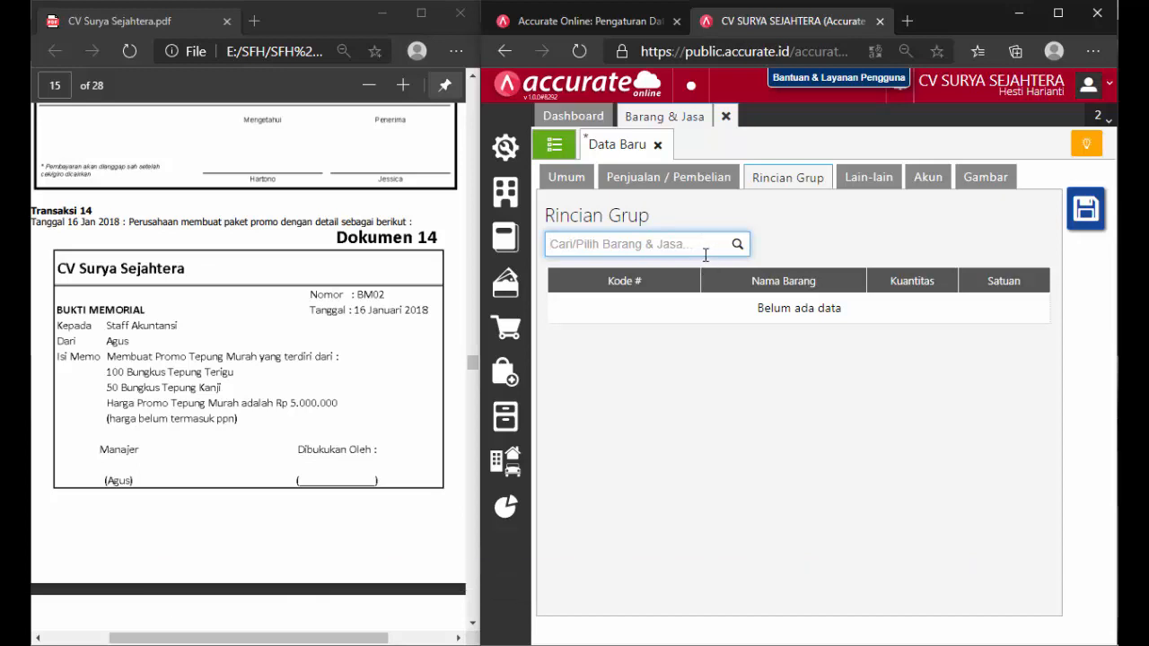
{"action": "type", "text": "TEPUNG TER"}
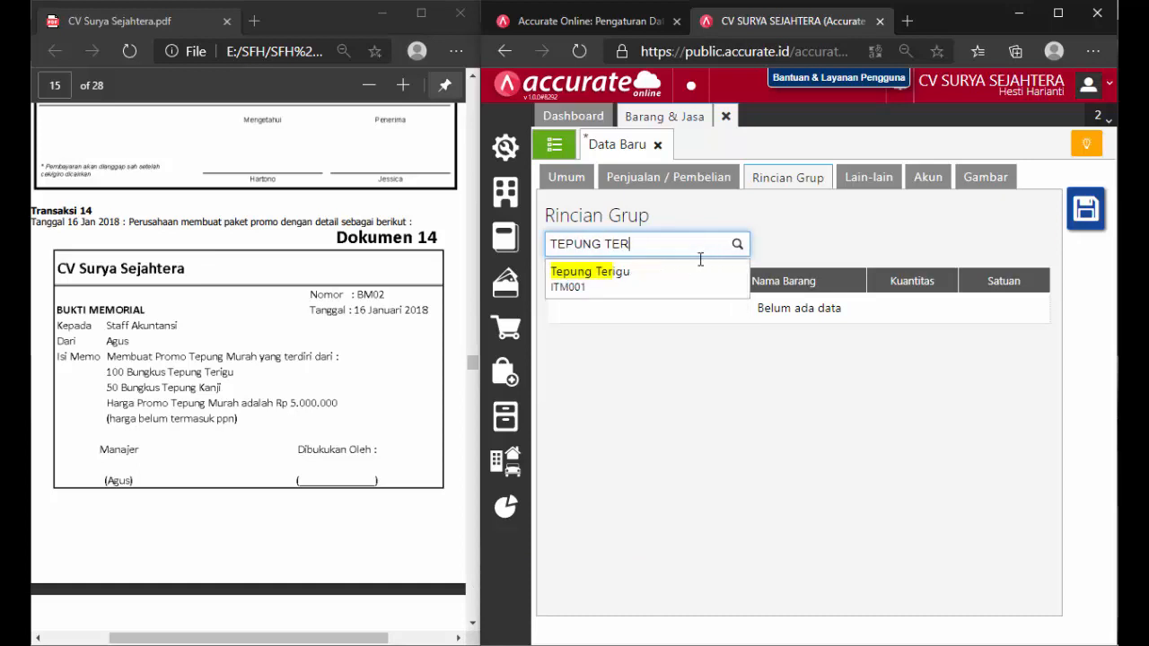
{"action": "left_click", "coordinate": [685, 274]}
{"action": "left_click", "coordinate": [788, 341]}
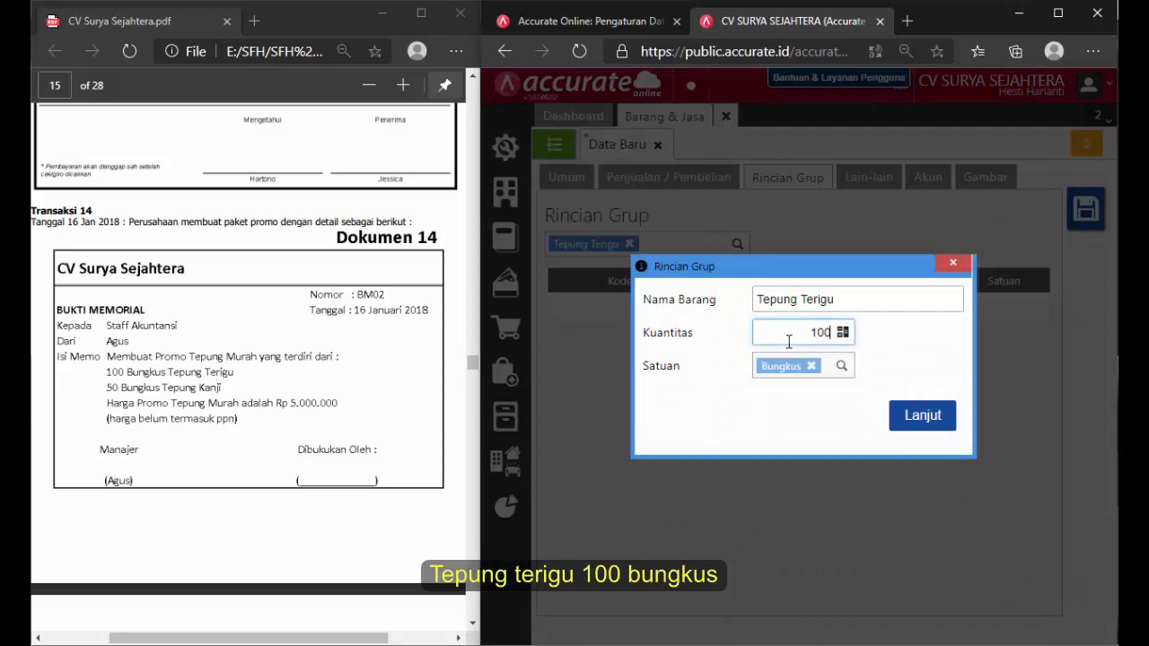
{"action": "type", "text": "100"}
{"action": "left_click", "coordinate": [917, 414]}
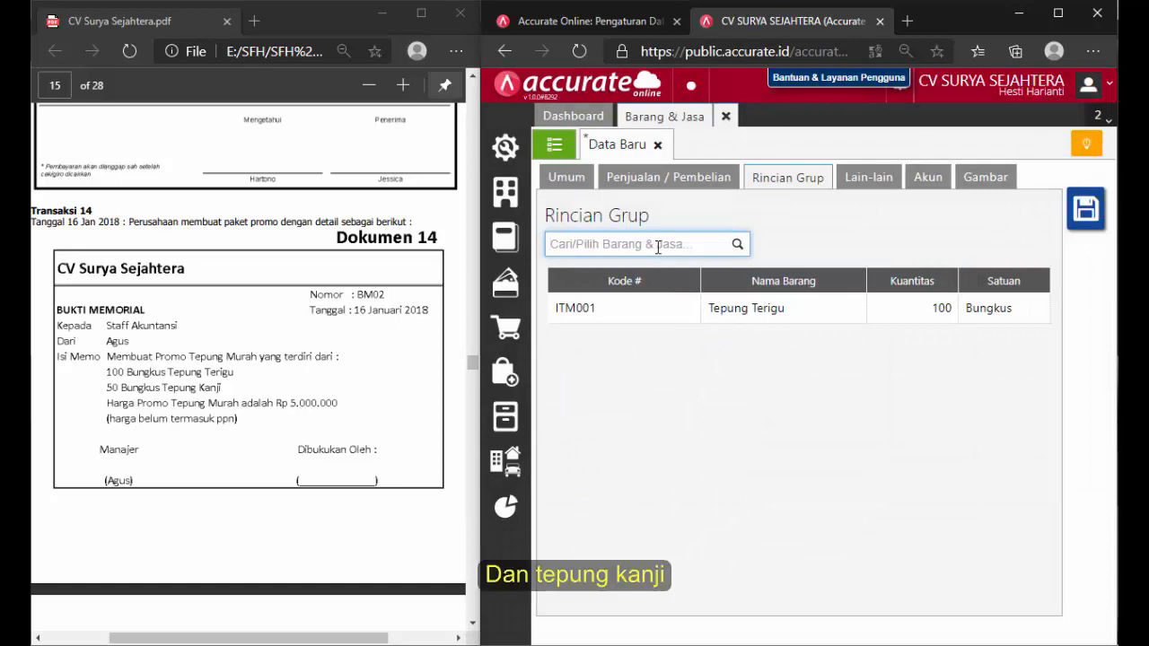
Add Tepung Kanji with a Kuantitas of 50 Bungkus to the item's Rincian Grup.
{"action": "type", "text": "KANJ"}
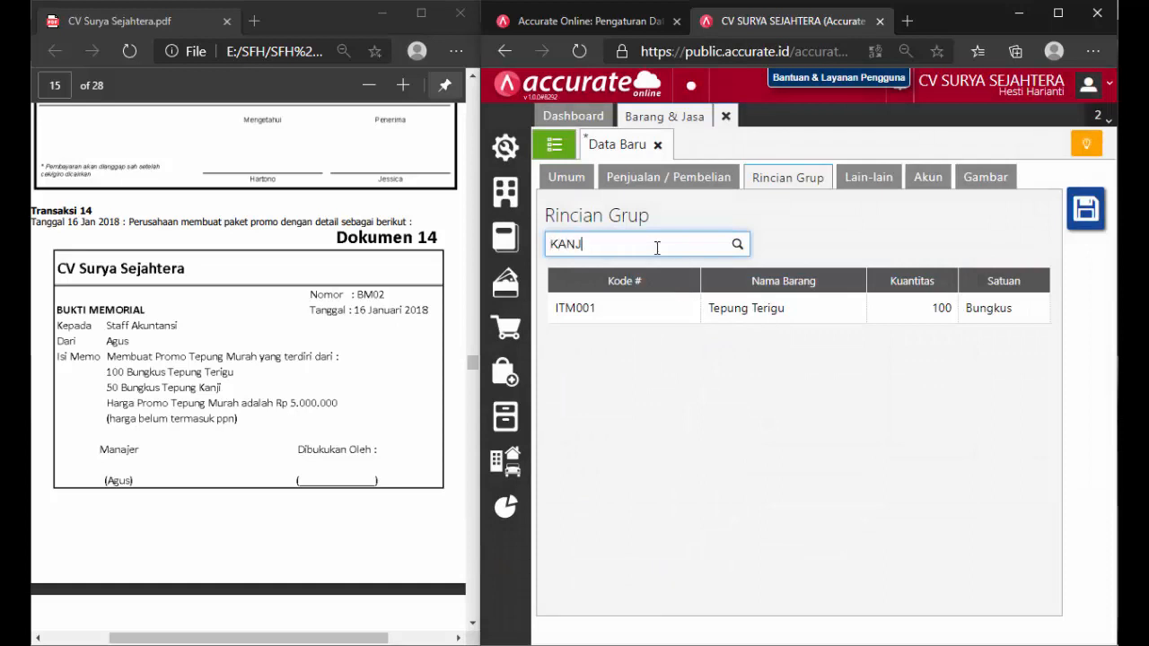
{"action": "left_click", "coordinate": [654, 281]}
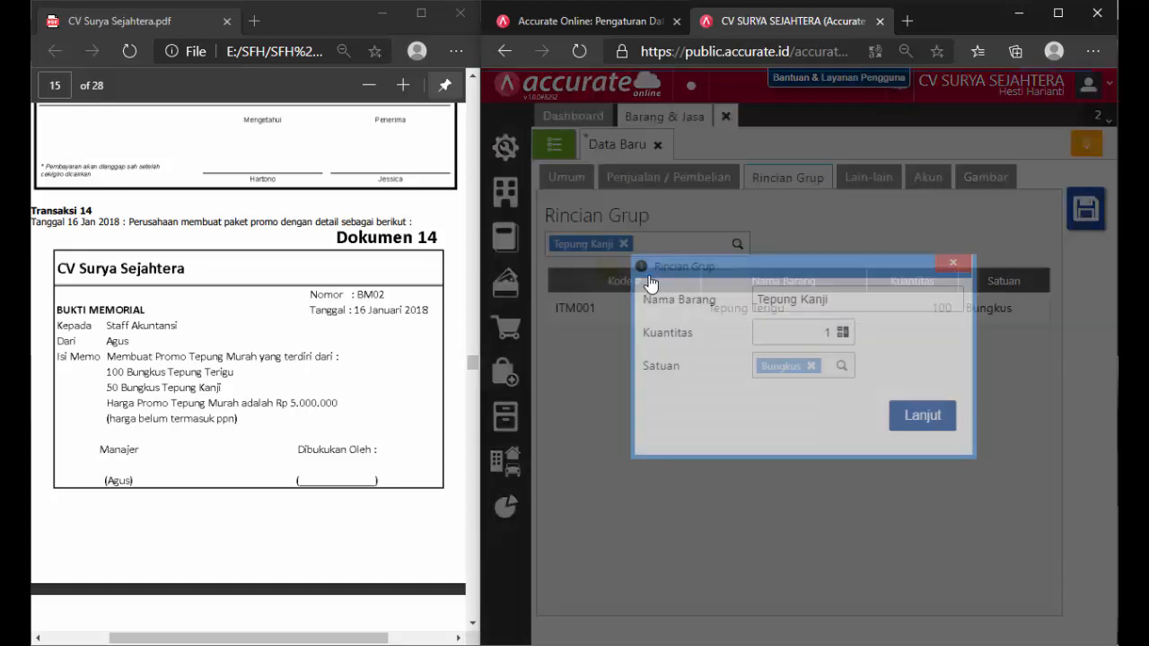
{"action": "left_click", "coordinate": [824, 332]}
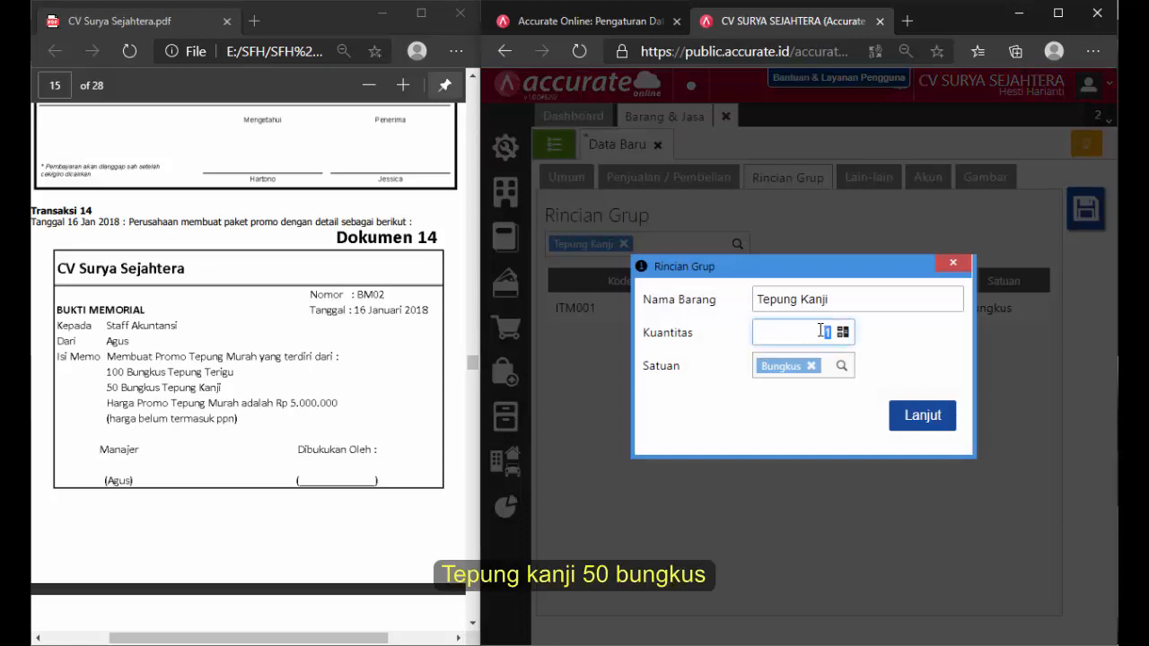
{"action": "left_click", "coordinate": [914, 420]}
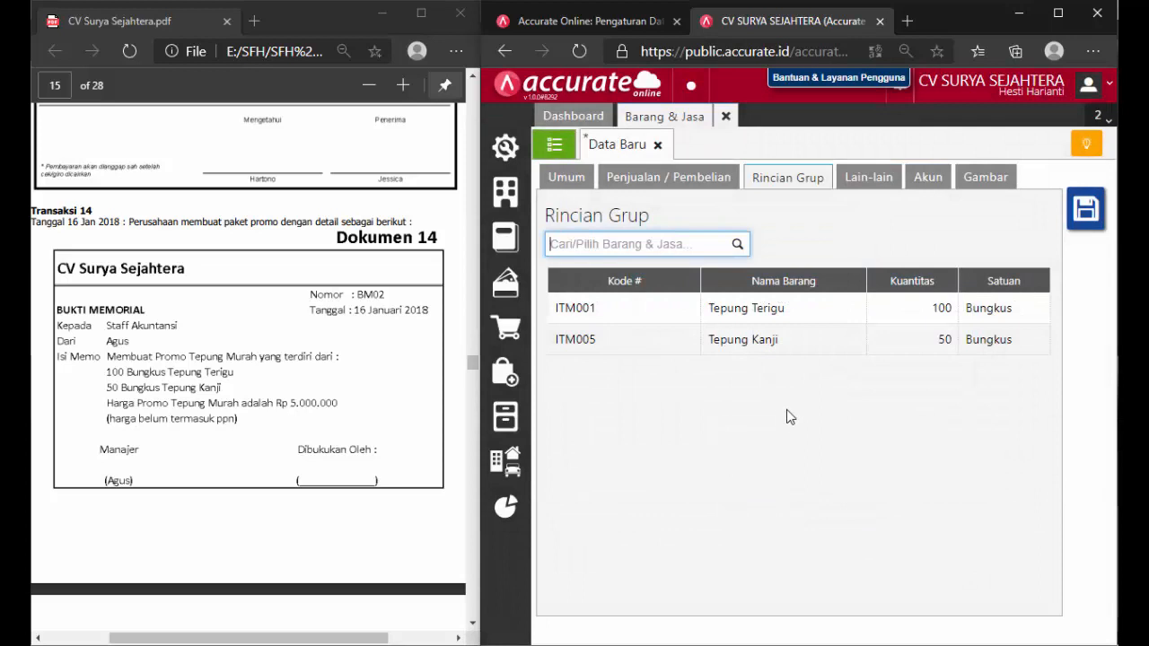
Review the remaining settings and default accounts of PROMO TEPUNG MURAH, then save the item and close Barang & Jasa.
{"action": "left_click", "coordinate": [868, 176]}
{"action": "left_click", "coordinate": [928, 177]}
{"action": "left_click", "coordinate": [985, 177]}
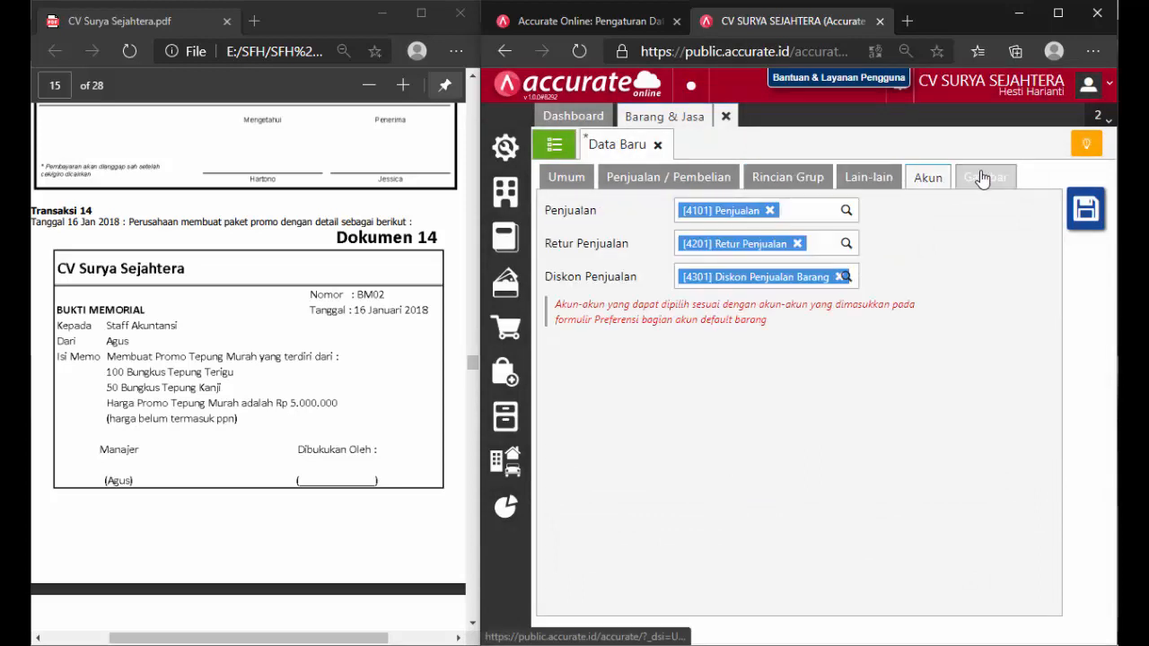
{"action": "left_click", "coordinate": [794, 177]}
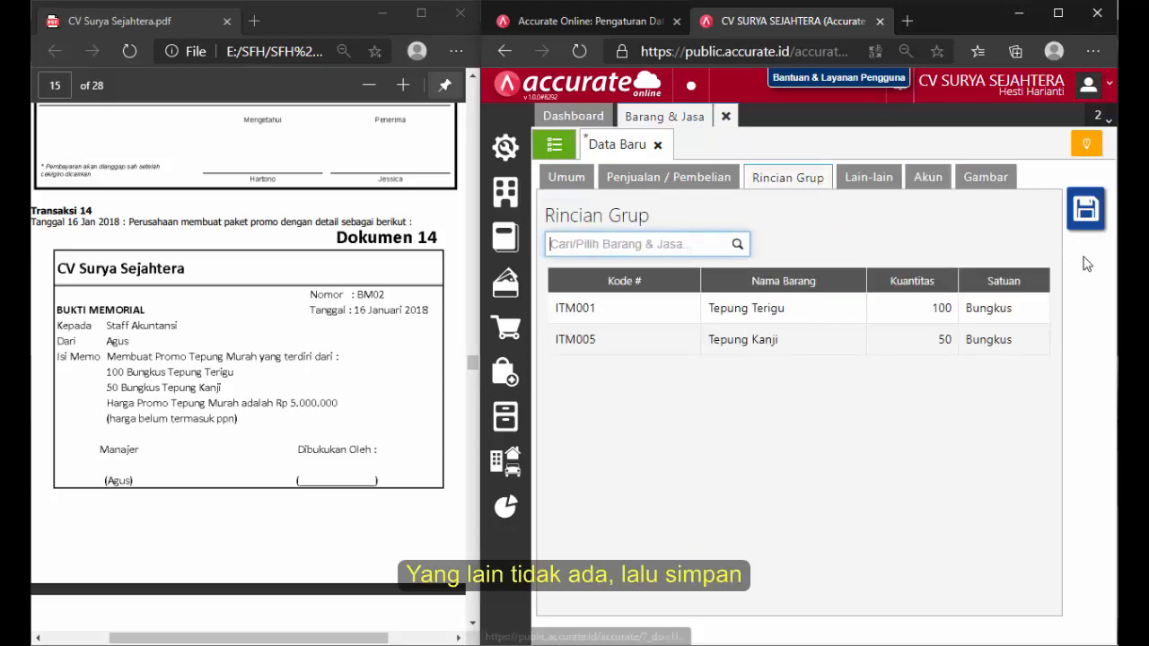
{"action": "left_click", "coordinate": [1086, 206]}
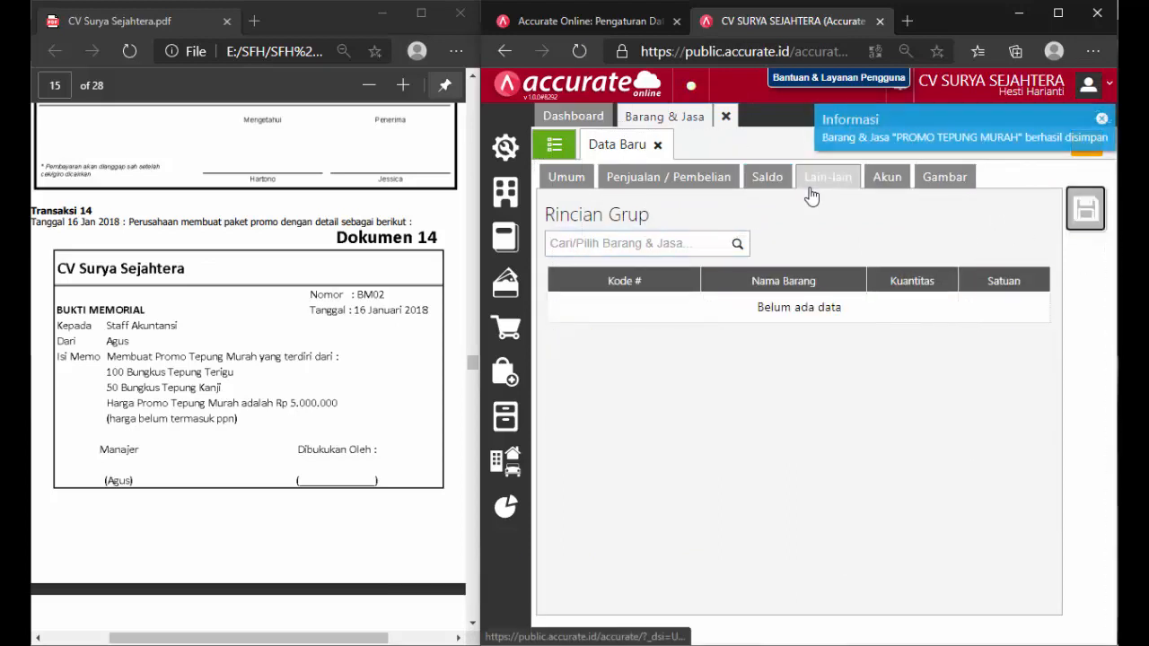
{"action": "left_click", "coordinate": [727, 120]}
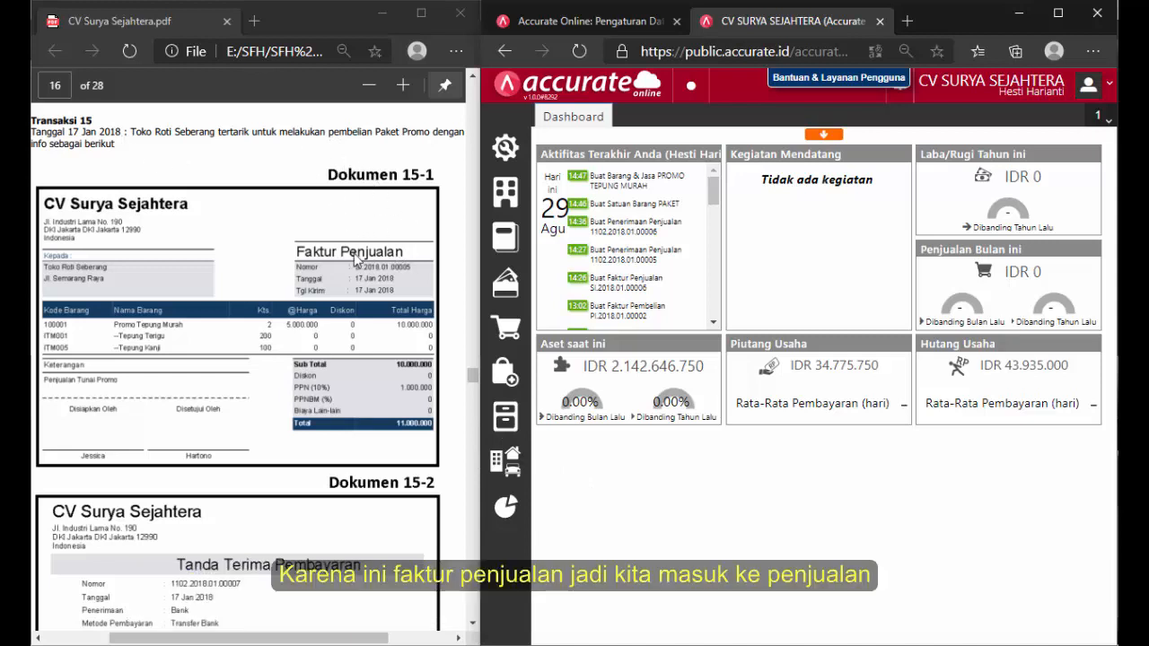
Start a new Faktur Penjualan for customer Toko Roti Seberang dated 17/01/2018.
{"action": "left_click", "coordinate": [506, 329]}
{"action": "left_click", "coordinate": [581, 484]}
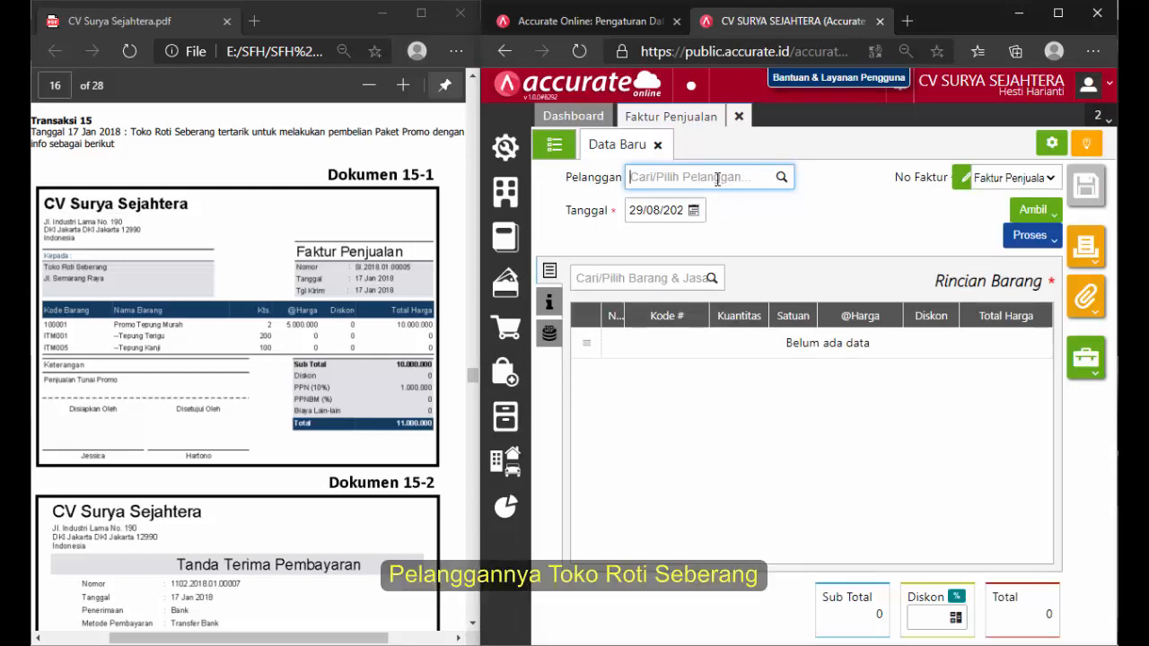
{"action": "type", "text": "ROTI S"}
{"action": "left_click", "coordinate": [692, 213]}
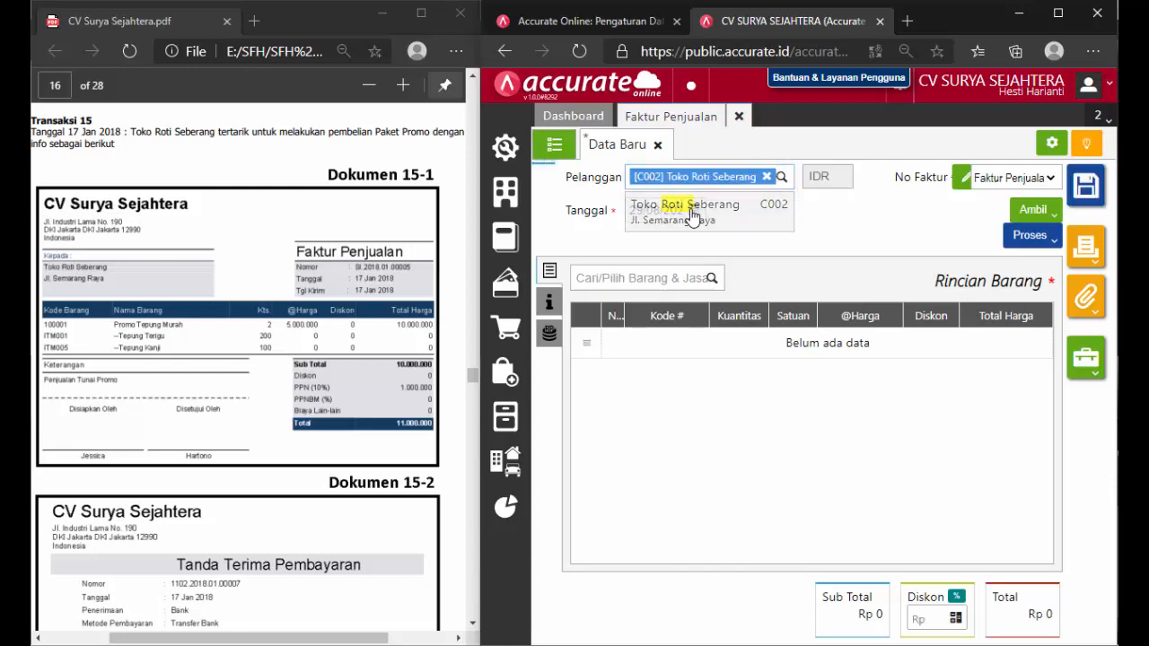
{"action": "left_click", "coordinate": [664, 210]}
{"action": "type", "text": "17/01/2"}
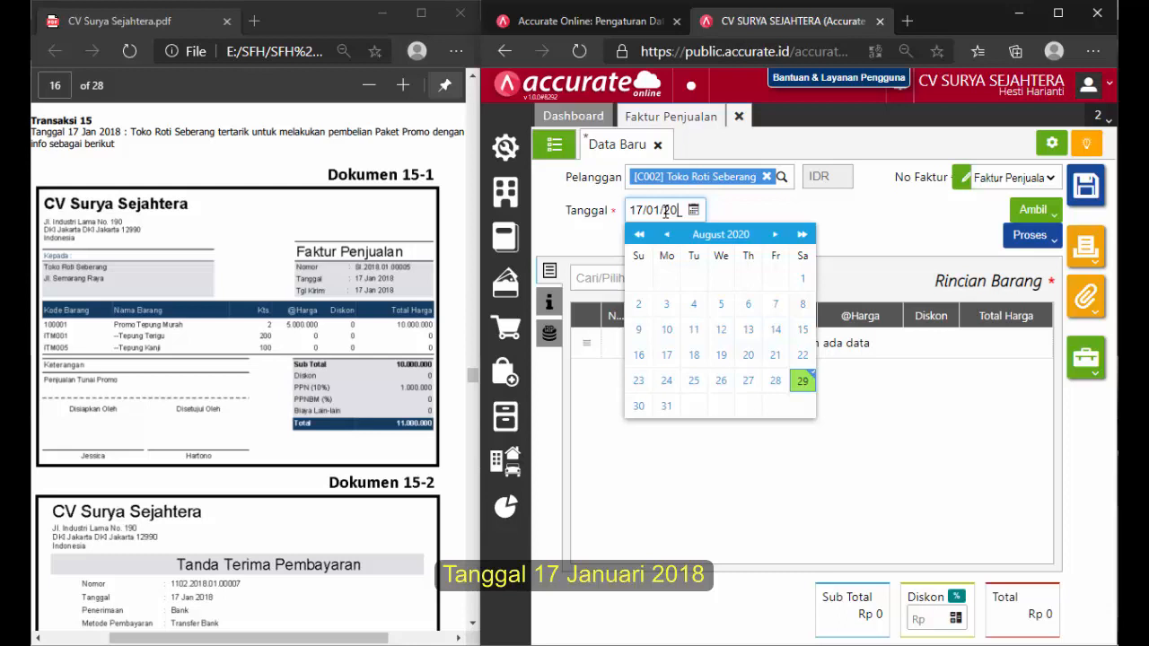
{"action": "left_click", "coordinate": [866, 229]}
Add PROMO TEPUNG MURAH to the sales invoice with a Kuantitas of 2 PAKET.
{"action": "left_click", "coordinate": [668, 276]}
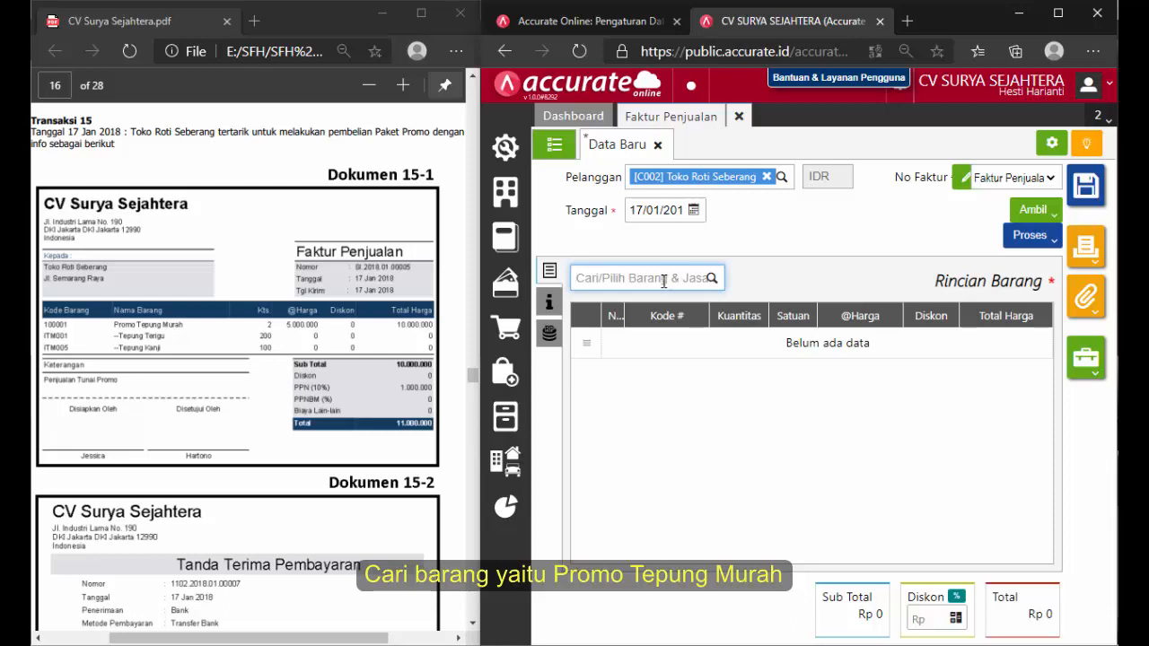
{"action": "type", "text": "PROMO"}
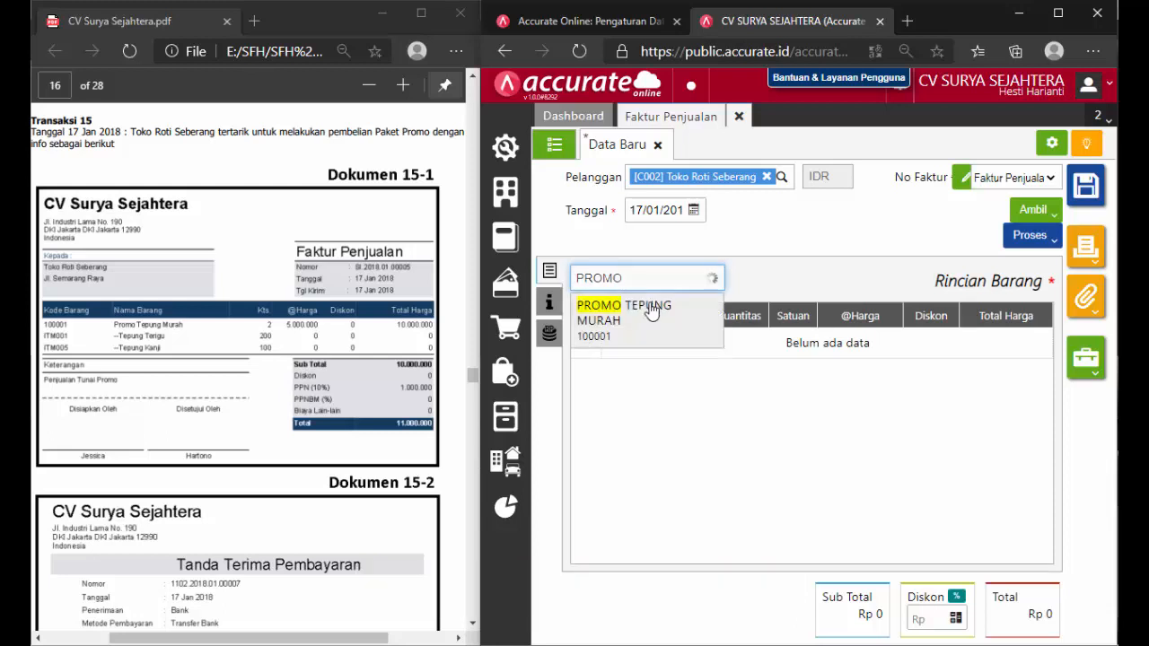
{"action": "left_click", "coordinate": [658, 313]}
{"action": "left_click", "coordinate": [806, 297]}
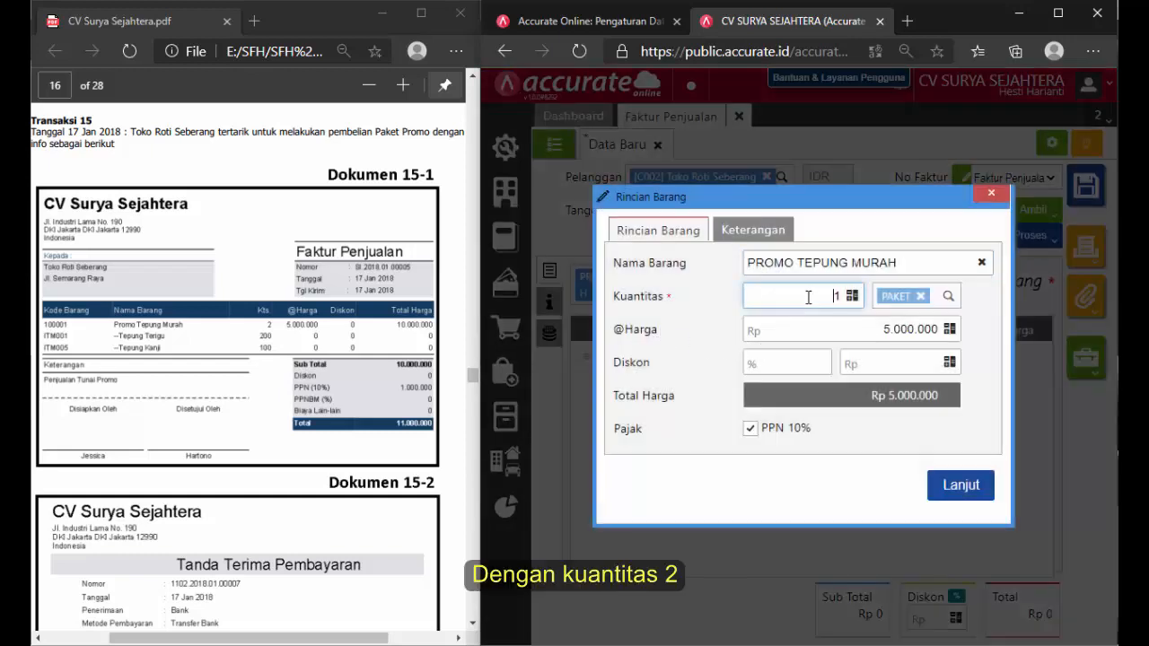
{"action": "type", "text": "2"}
{"action": "left_click", "coordinate": [903, 425]}
{"action": "left_click", "coordinate": [944, 485]}
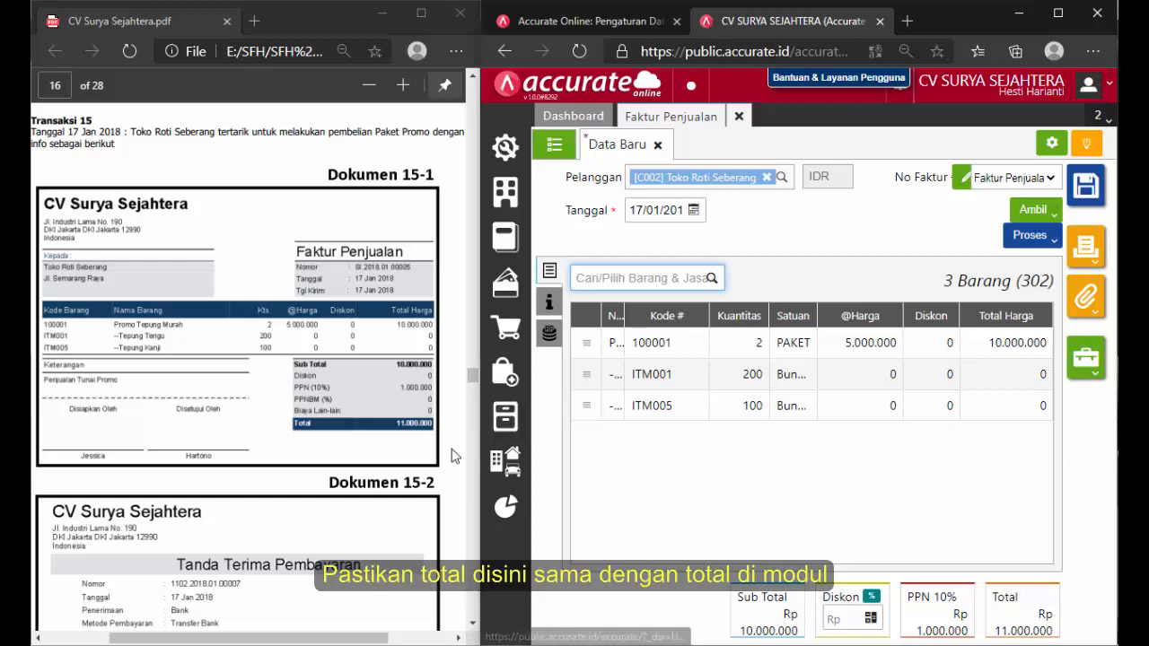
Set the invoice's Tgl Pengiriman to 17/01/2018 in Info lainnya.
{"action": "left_click", "coordinate": [551, 305]}
{"action": "left_click", "coordinate": [725, 308]}
{"action": "left_click", "coordinate": [934, 308]}
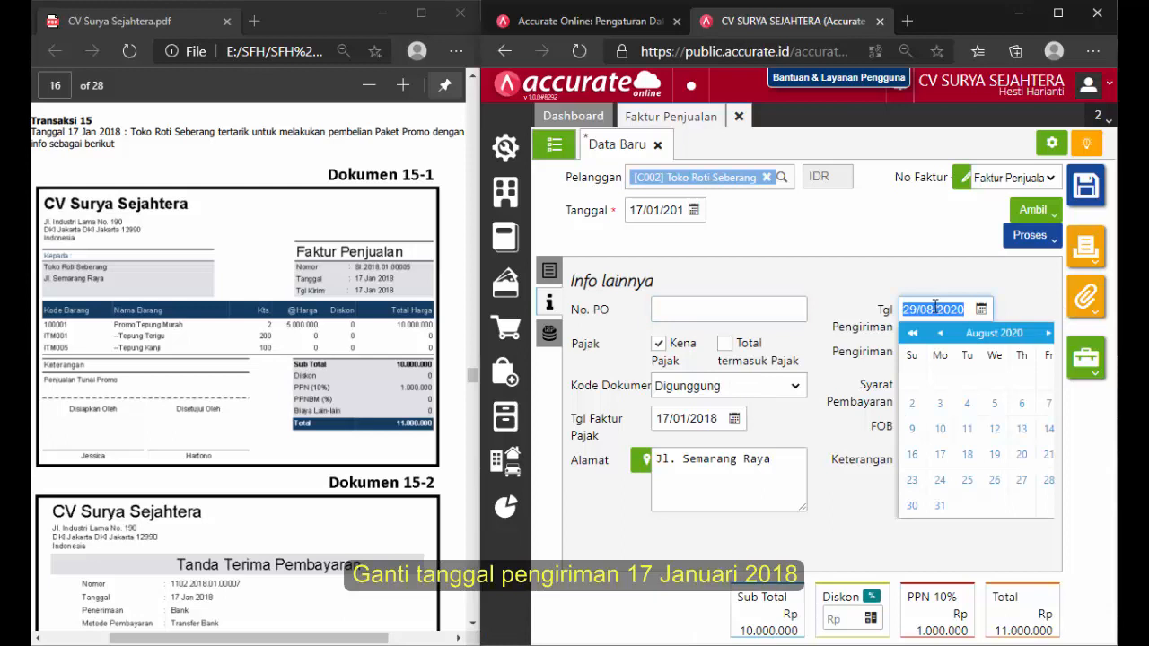
{"action": "type", "text": "17"}
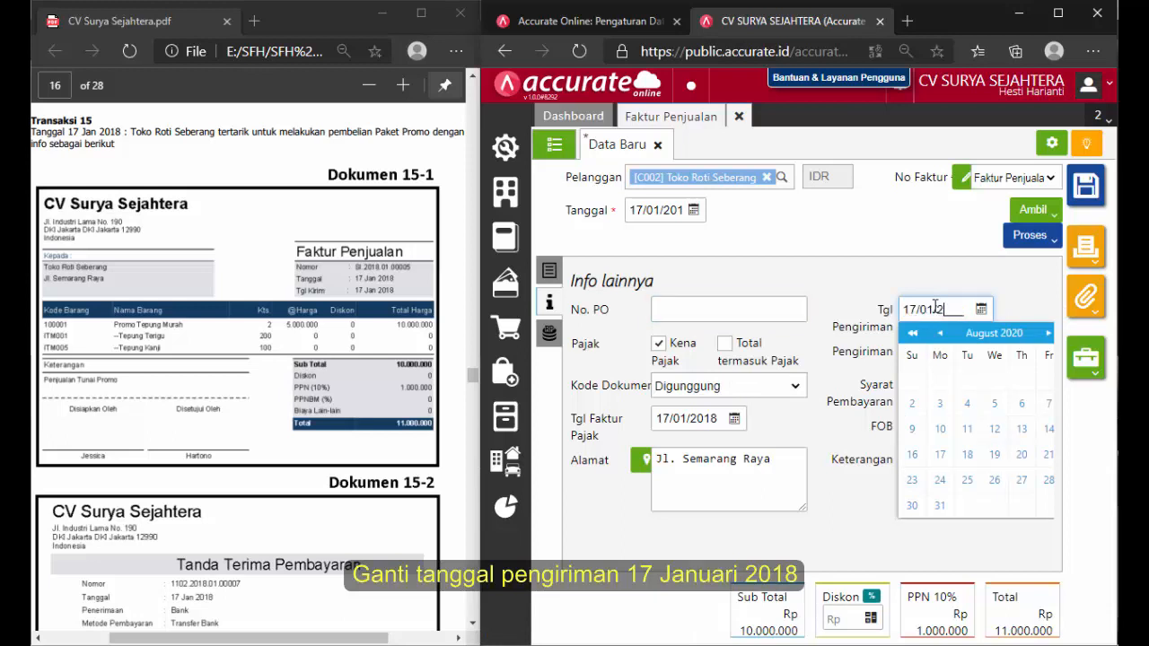
{"action": "left_click", "coordinate": [883, 283]}
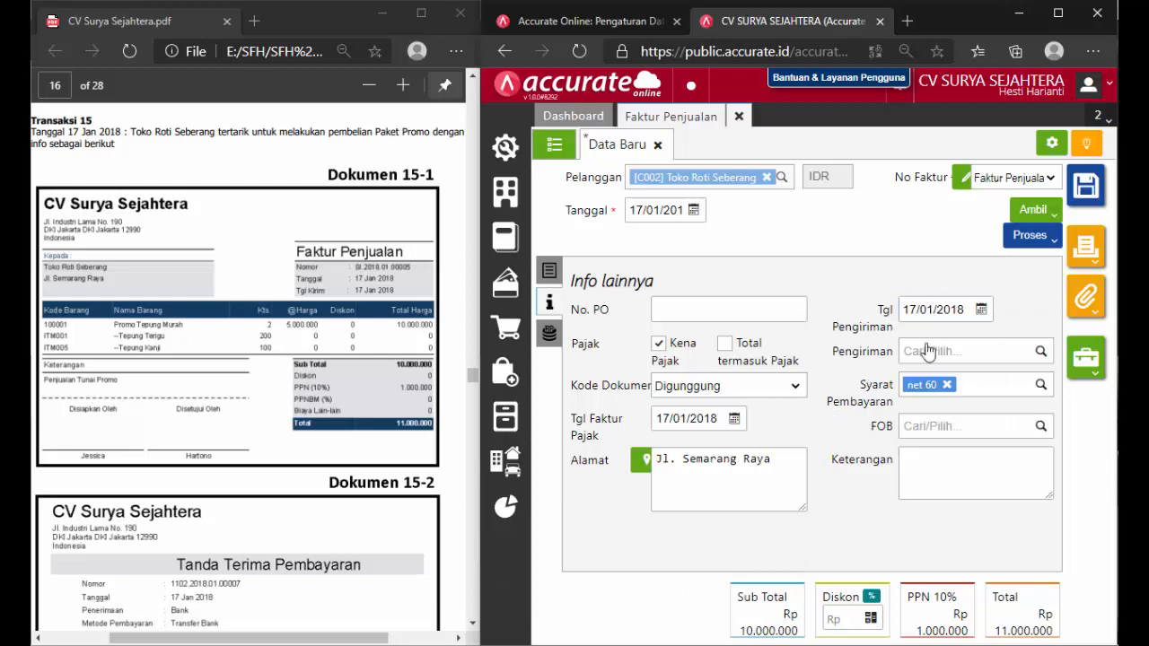
Check the invoice's Biaya Lainnya and item lines, and view the payment receipt Dokumen 15-2 in the PDF.
{"action": "left_click", "coordinate": [549, 333]}
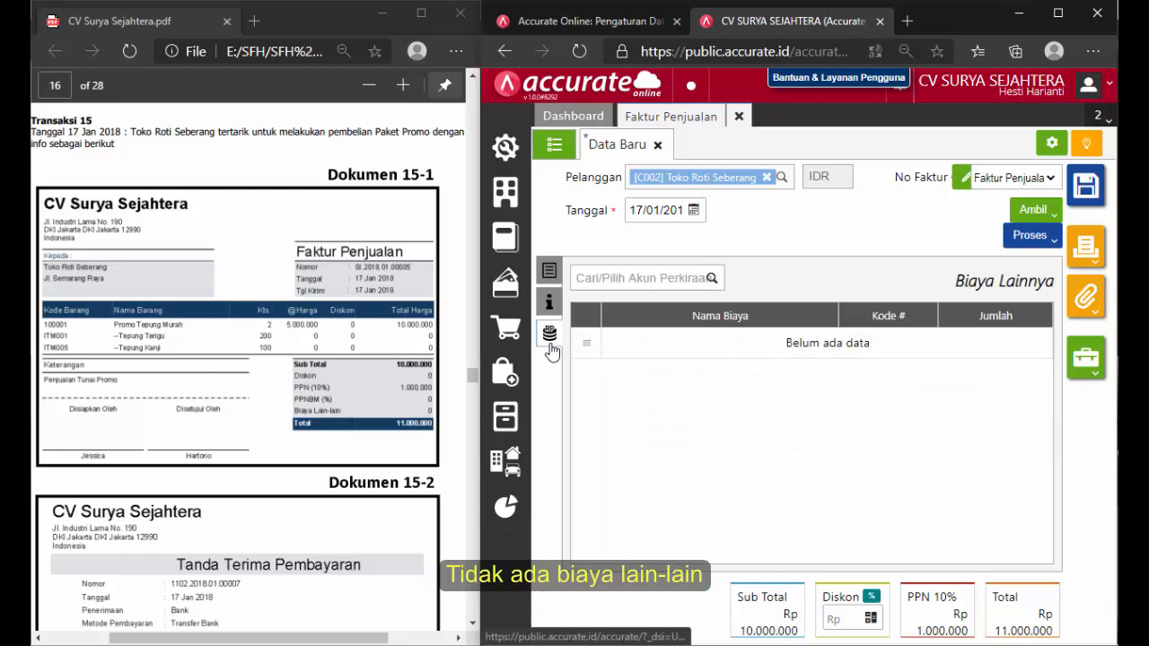
{"action": "left_click", "coordinate": [547, 287]}
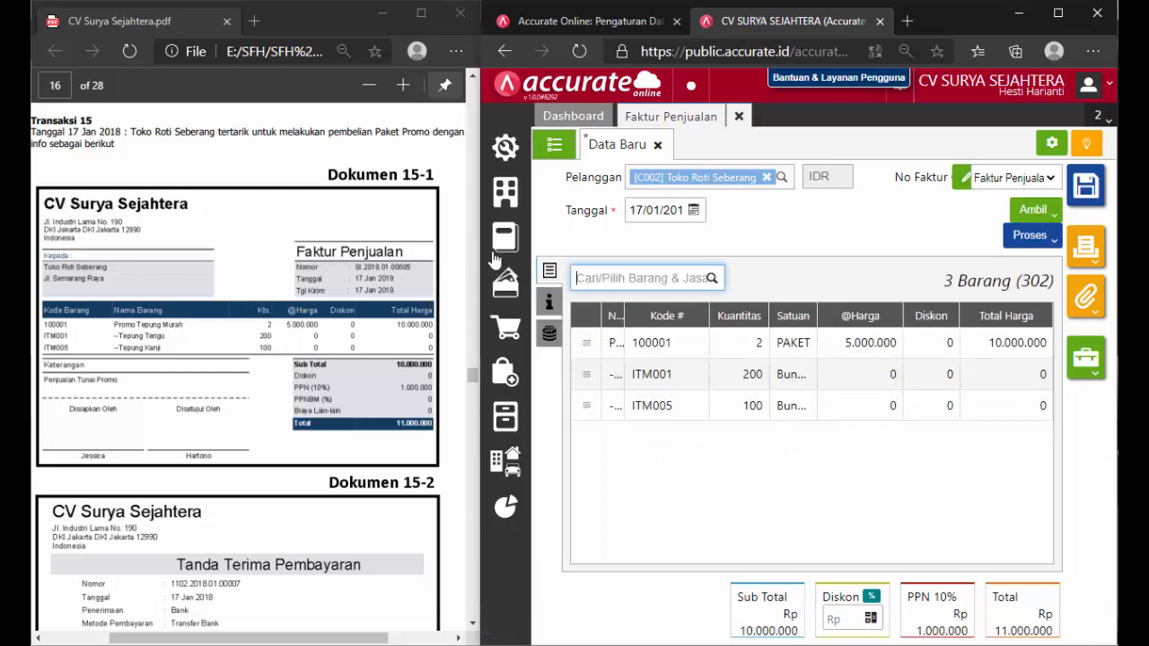
{"action": "left_click", "coordinate": [473, 389]}
{"action": "scroll", "coordinate": [472, 389], "scroll_direction": "down", "scroll_amount": 2}
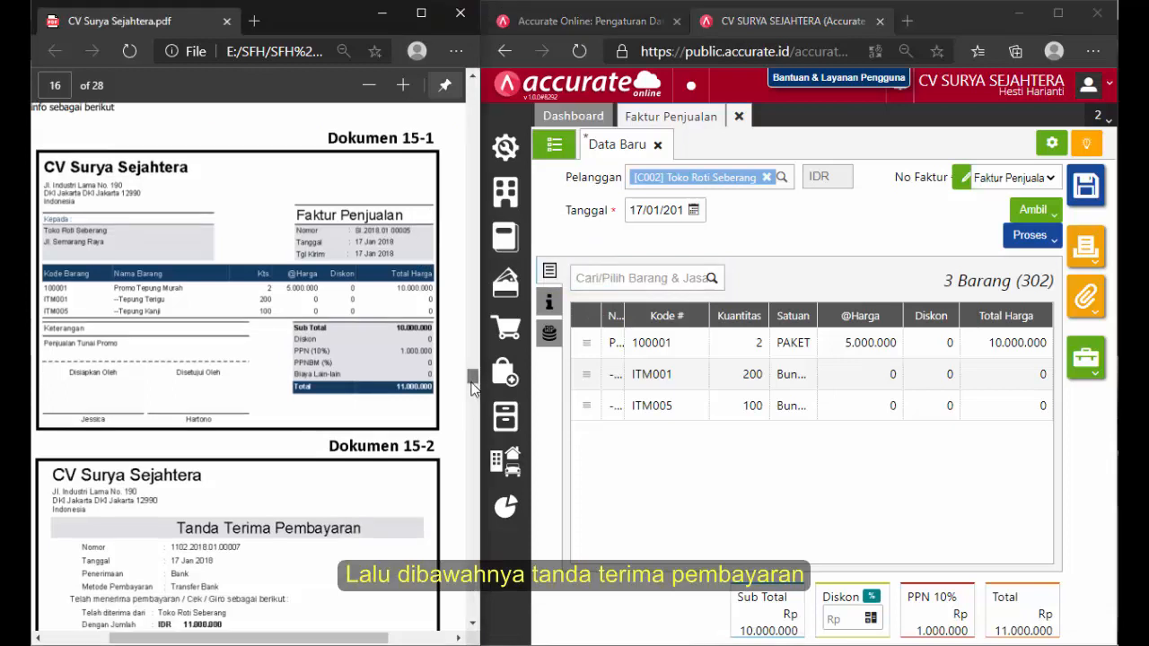
Process the Toko Roti Seberang sales invoice into a Penerimaan Penjualan for the payment in Dokumen 15-2.
{"action": "scroll", "coordinate": [472, 388], "scroll_direction": "down", "scroll_amount": 1}
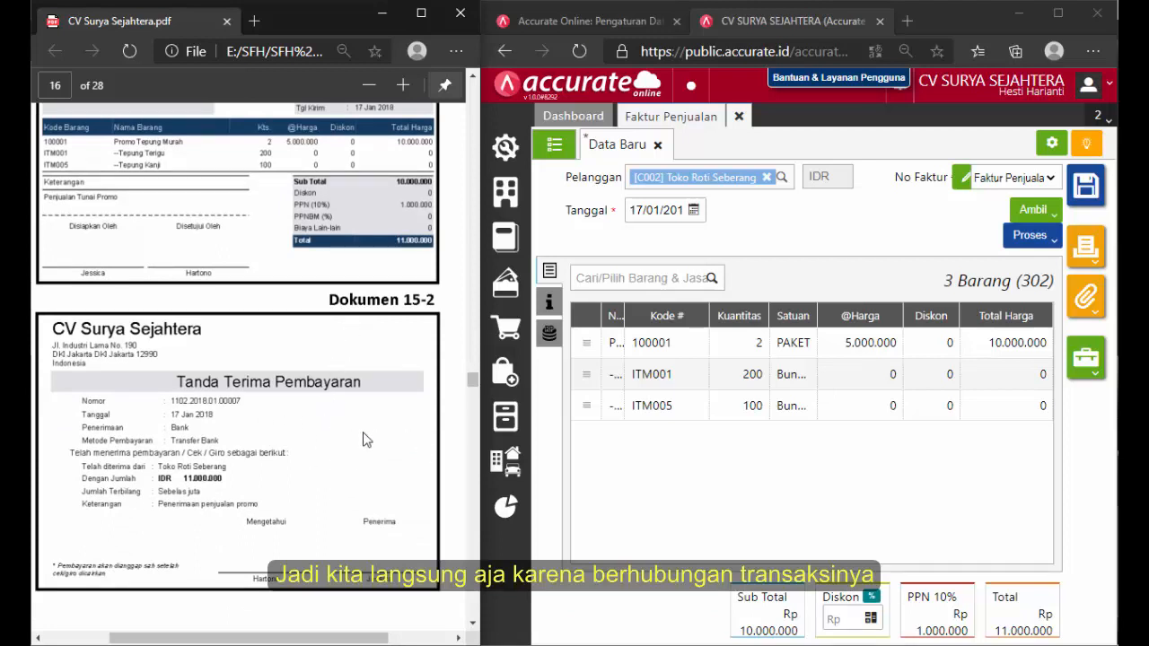
{"action": "left_click", "coordinate": [1025, 257]}
{"action": "left_click", "coordinate": [996, 269]}
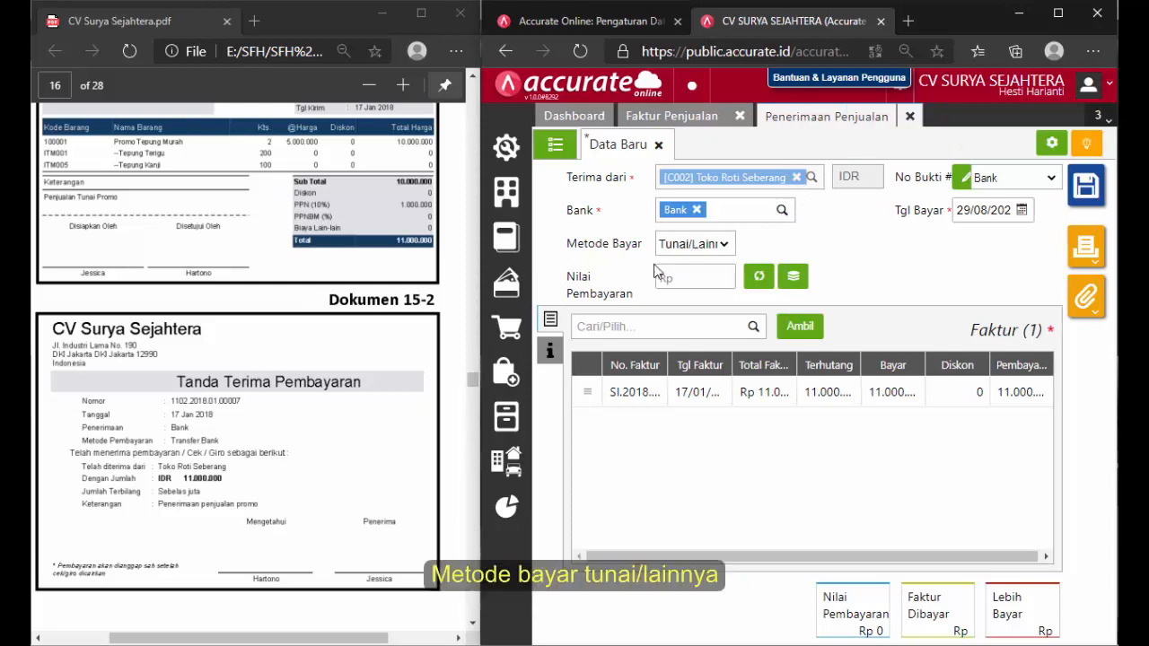
Set the receipt's Tgl Bayar to 17/01/2018 and calculate its Nilai Pembayaran of Rp 11.000.000 from the listed invoice.
{"action": "left_click", "coordinate": [989, 205]}
{"action": "type", "text": "17"}
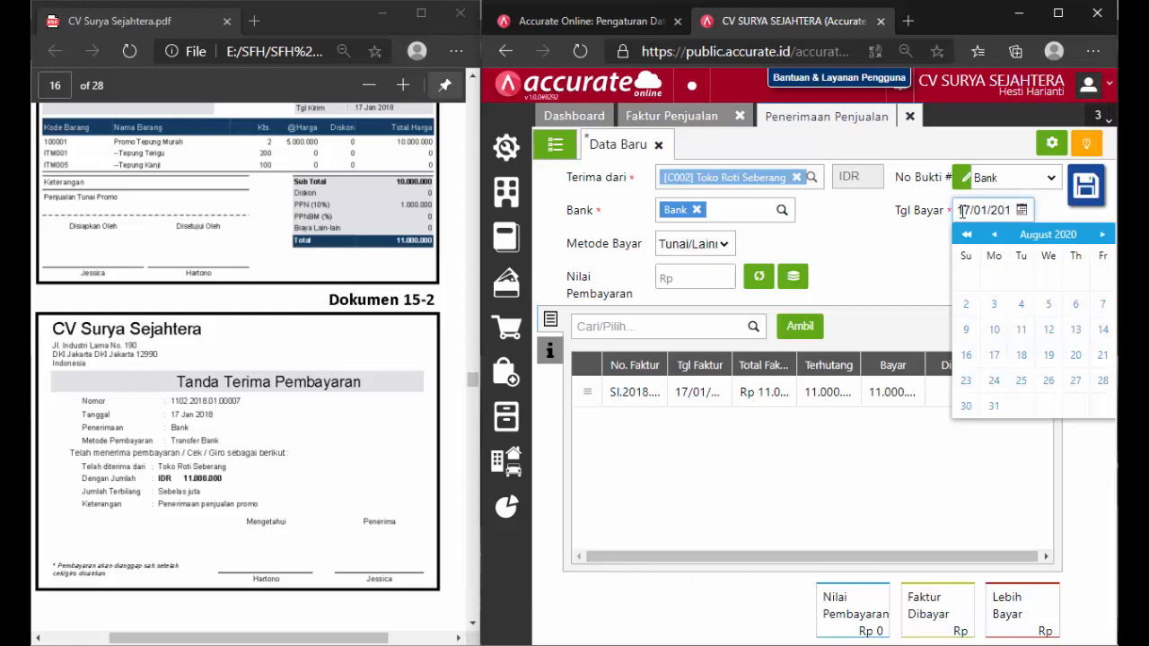
{"action": "left_click", "coordinate": [916, 247]}
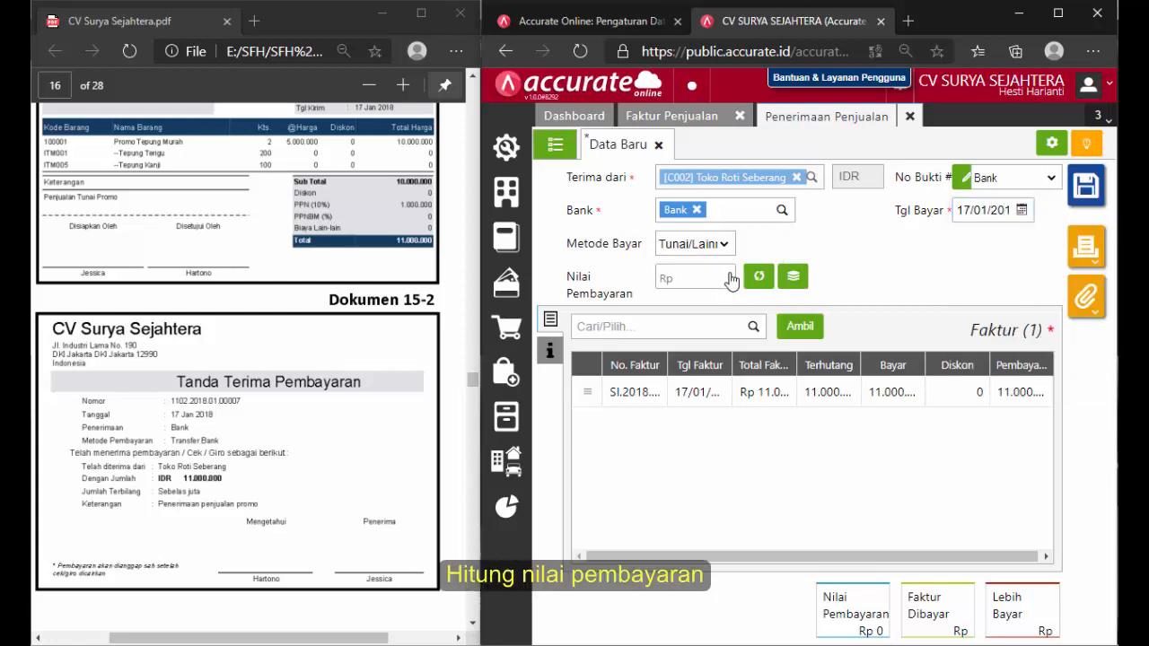
{"action": "left_click", "coordinate": [758, 276]}
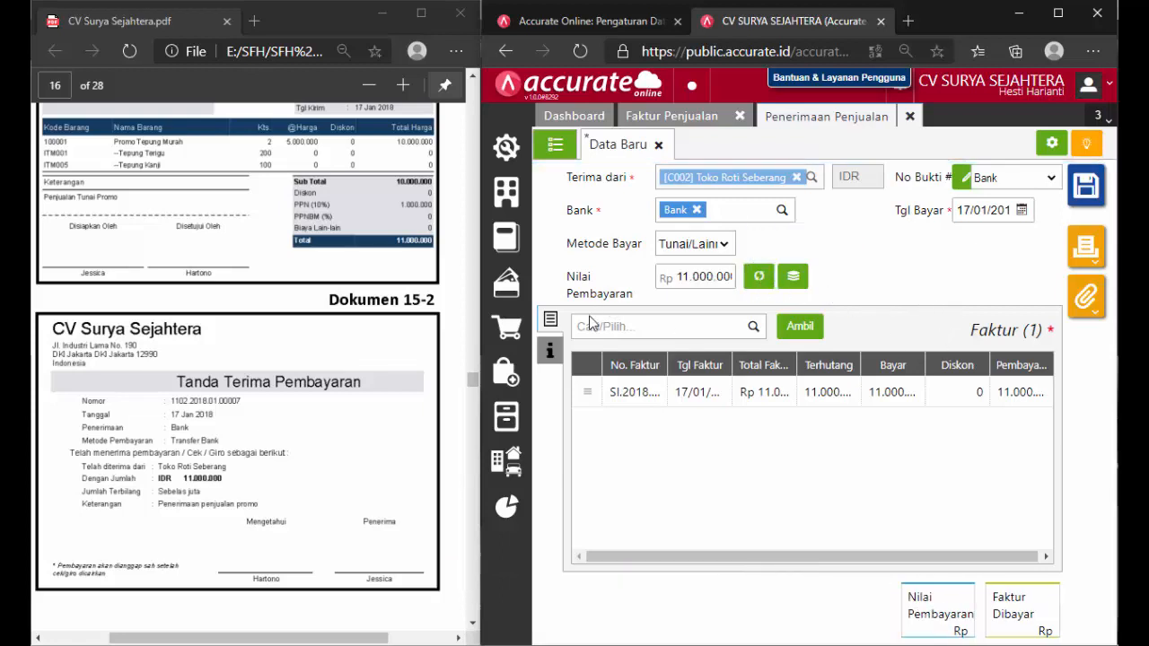
Save the payment receipt after checking its Info lainnya, and close the Penerimaan Penjualan and Faktur Penjualan forms.
{"action": "left_click", "coordinate": [550, 352]}
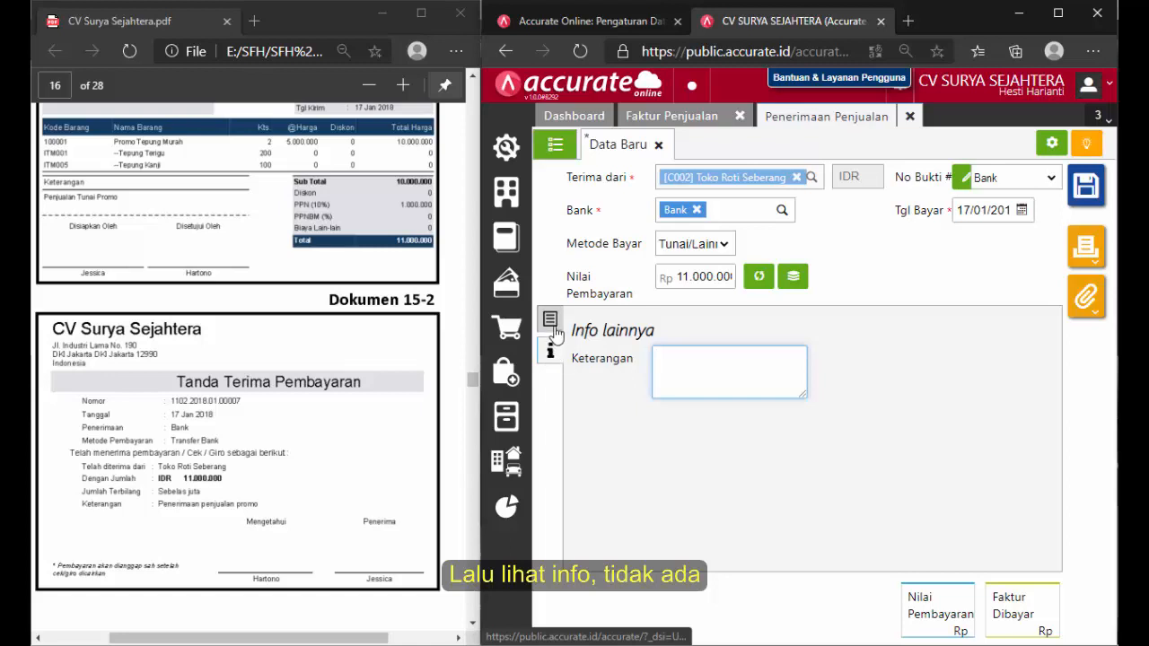
{"action": "left_click", "coordinate": [550, 322]}
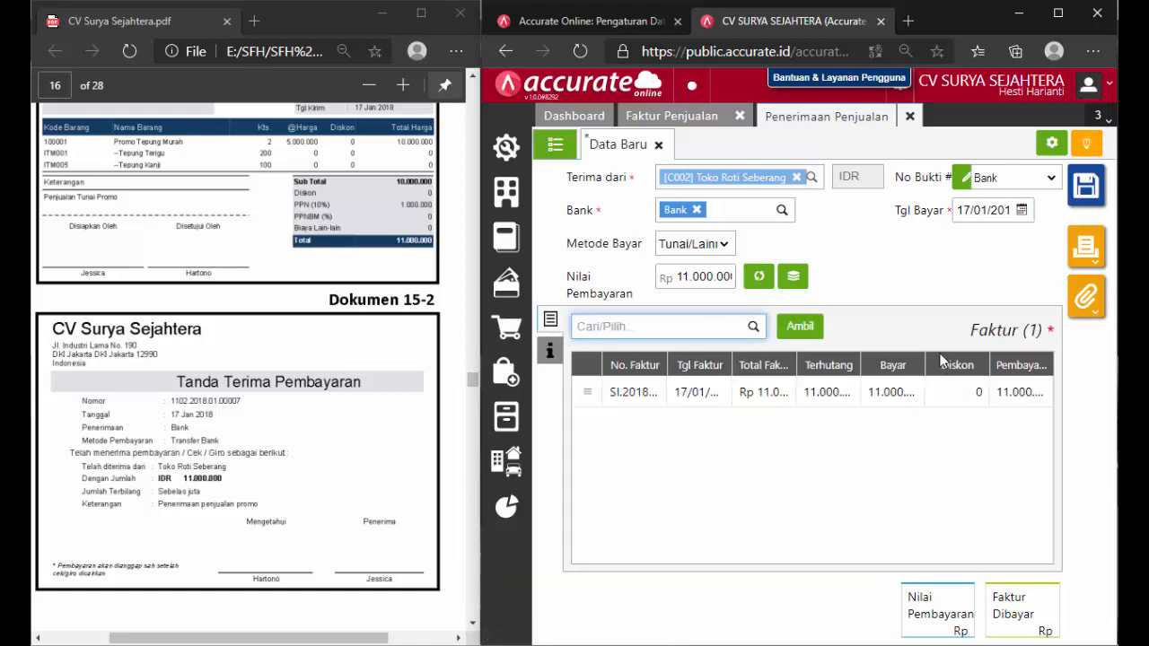
{"action": "left_click", "coordinate": [1086, 205]}
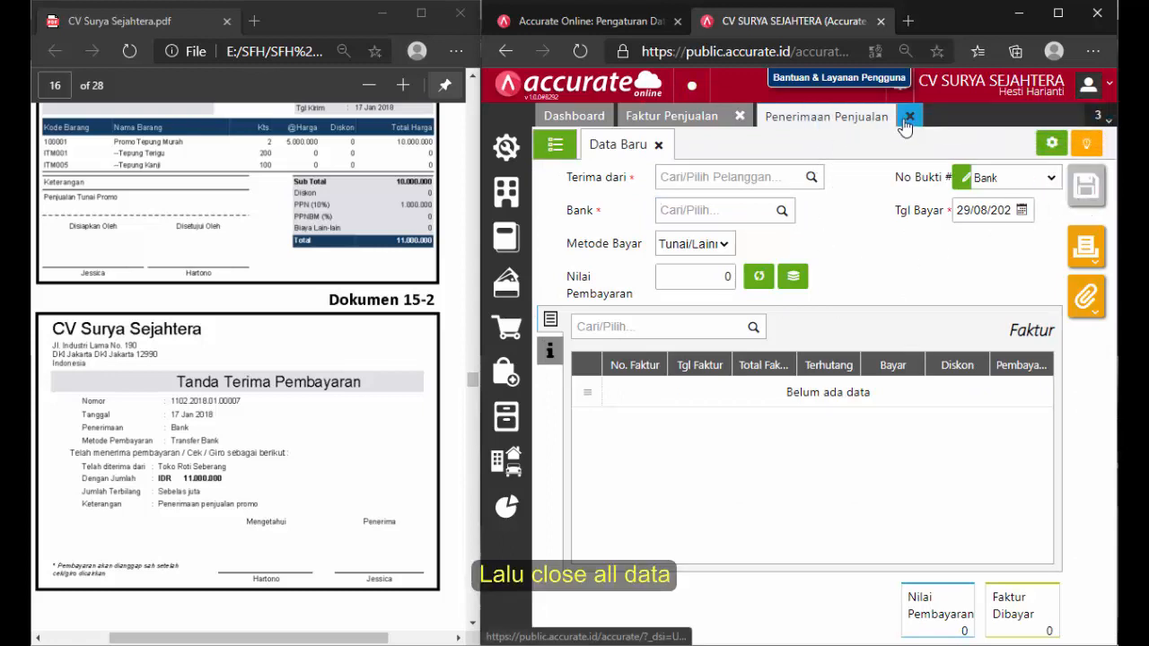
{"action": "left_click", "coordinate": [908, 117]}
{"action": "left_click", "coordinate": [739, 117]}
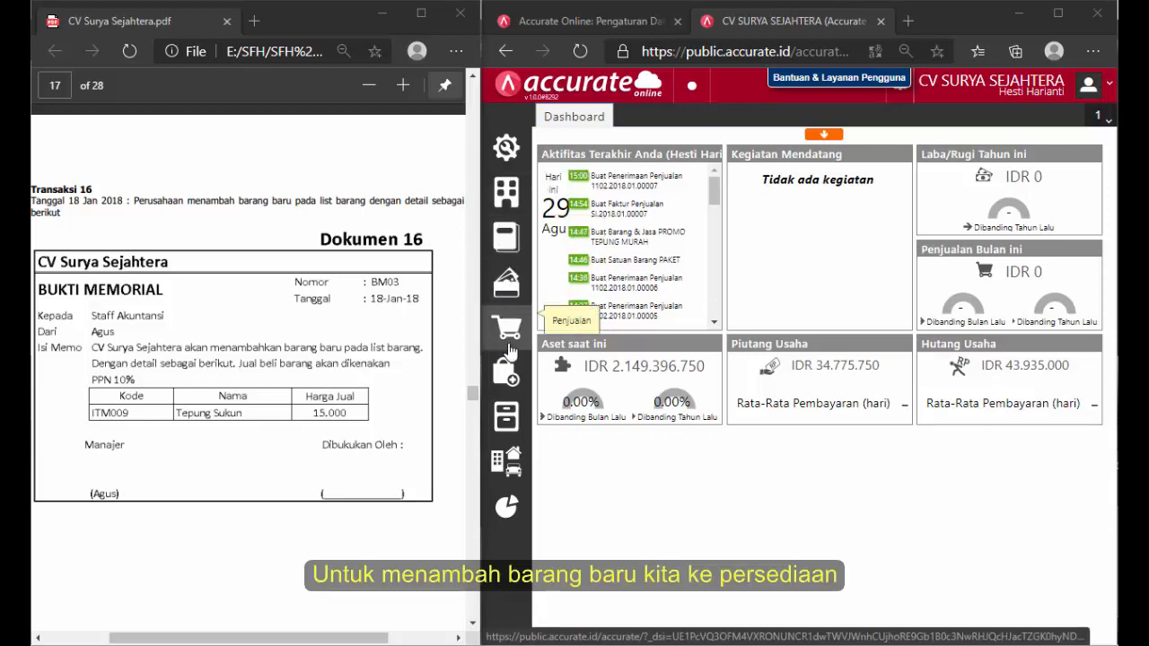
Start a new Barang & Jasa item for Transaksi 16 with Kategori Barang set to Umum.
{"action": "left_click", "coordinate": [506, 418]}
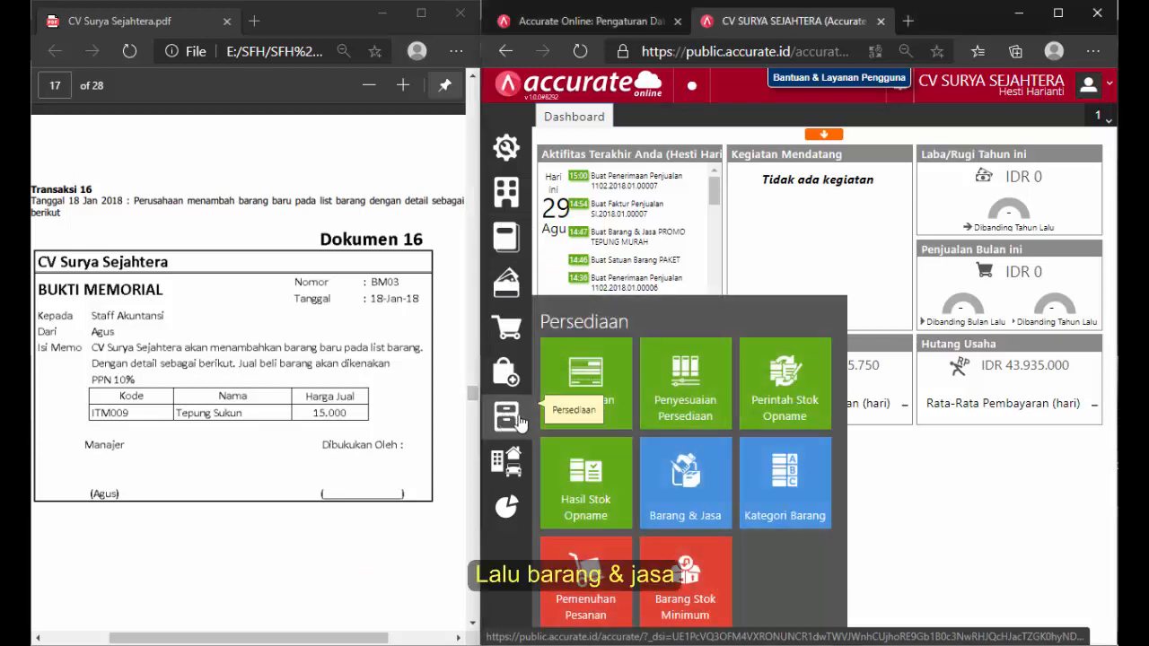
{"action": "left_click", "coordinate": [679, 486]}
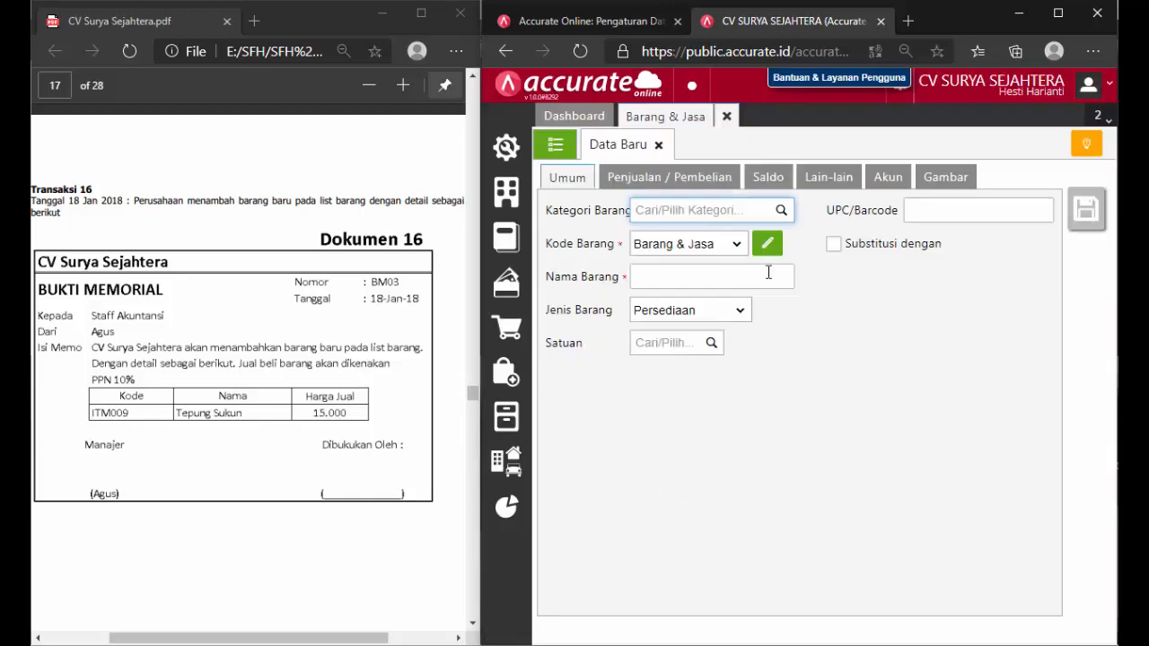
{"action": "left_click", "coordinate": [780, 210]}
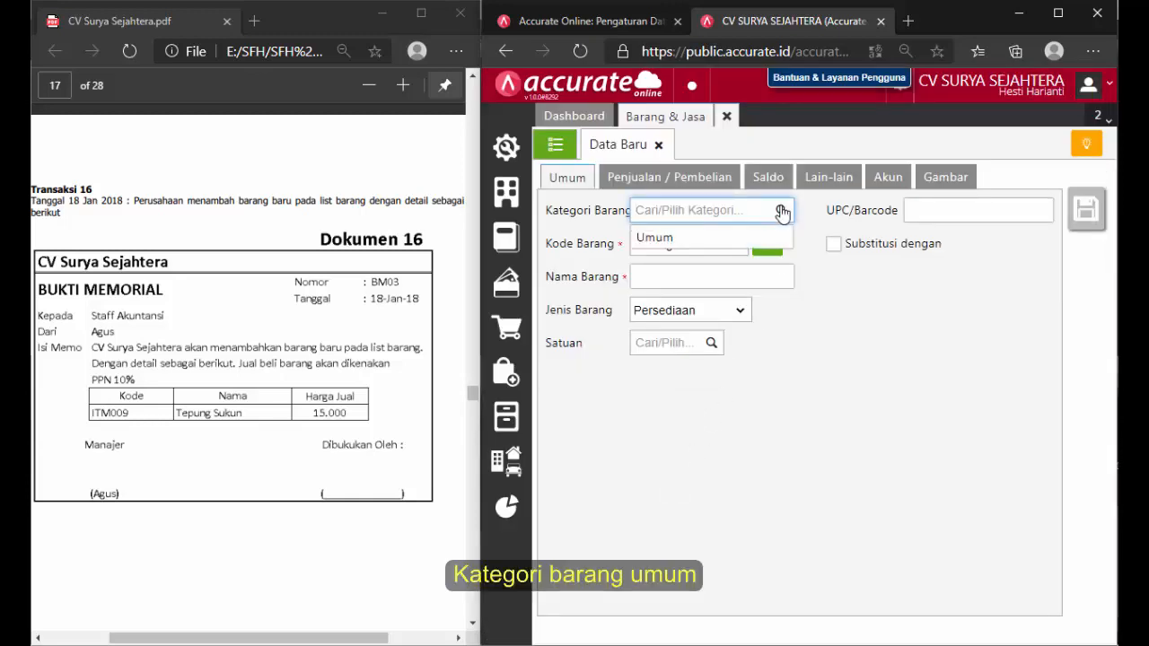
{"action": "left_click", "coordinate": [763, 237]}
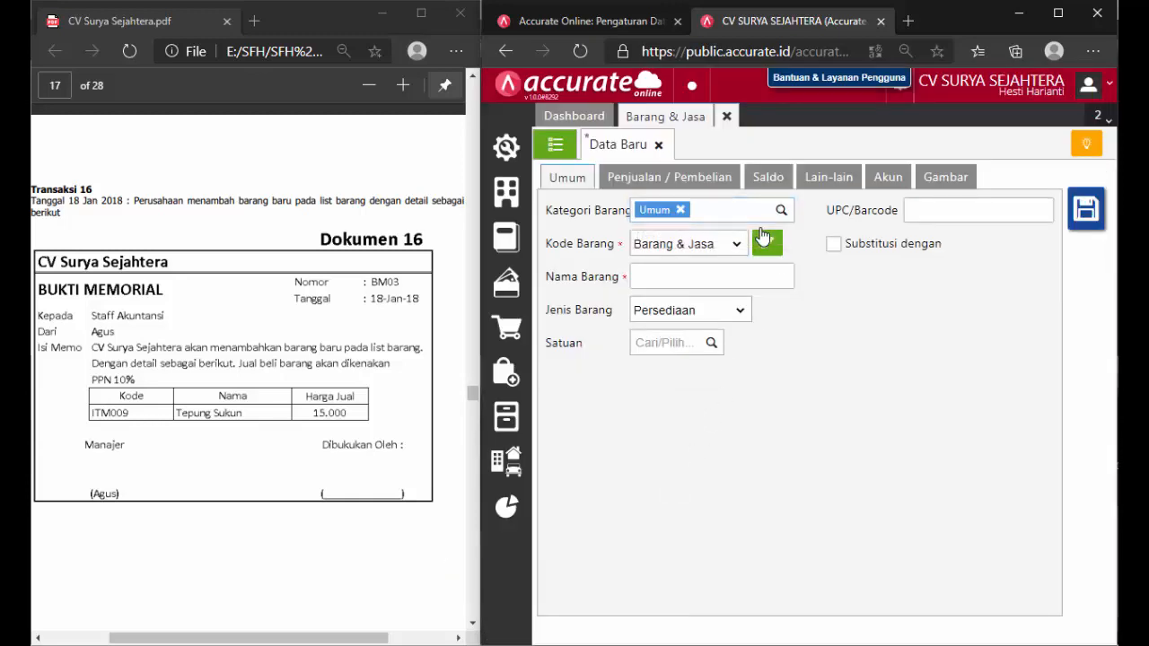
Name the new inventory item TEPUNG SUKUN and choose Bungkus as its unit.
{"action": "left_click", "coordinate": [723, 276]}
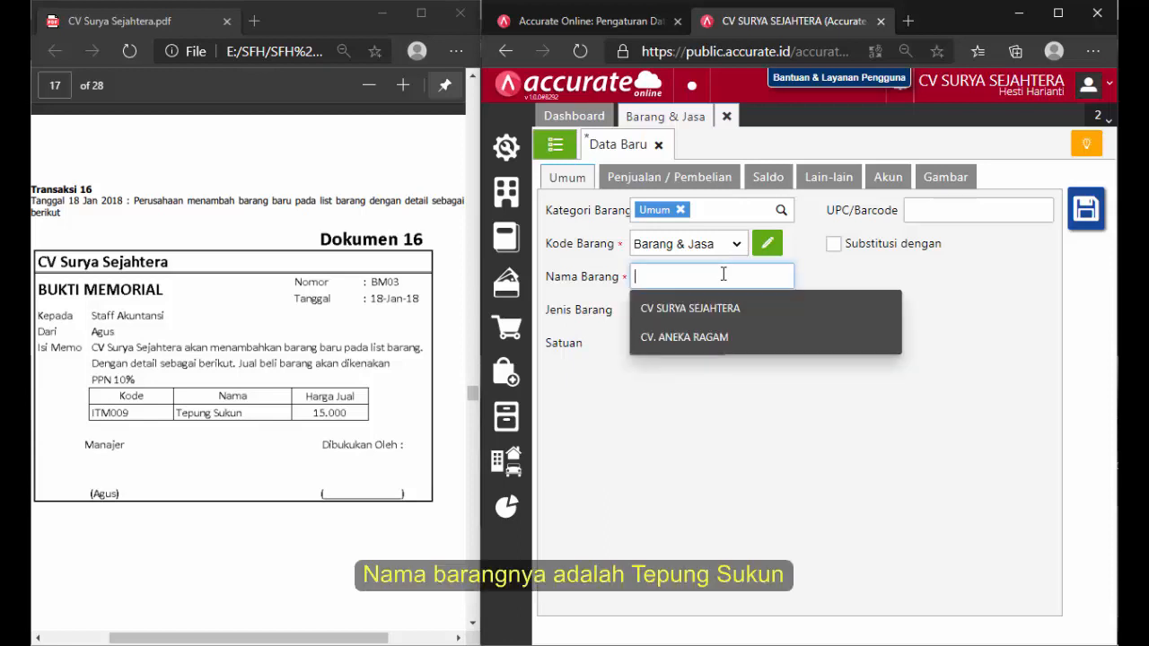
{"action": "type", "text": "TEPUNG SUKUN"}
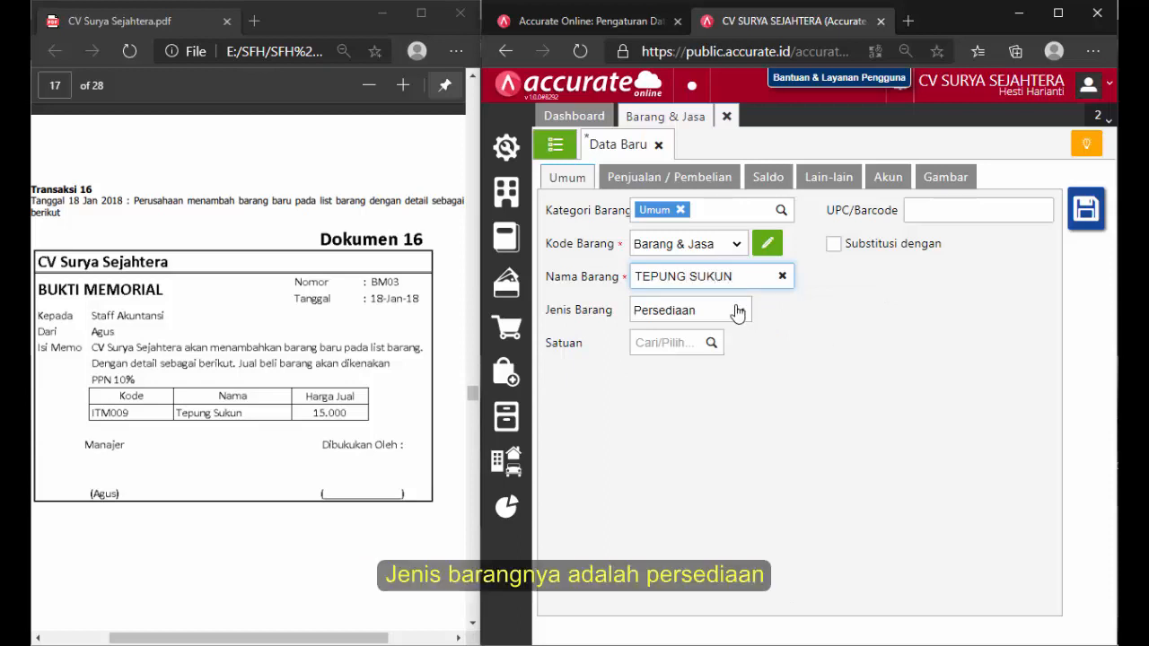
{"action": "left_click", "coordinate": [711, 343]}
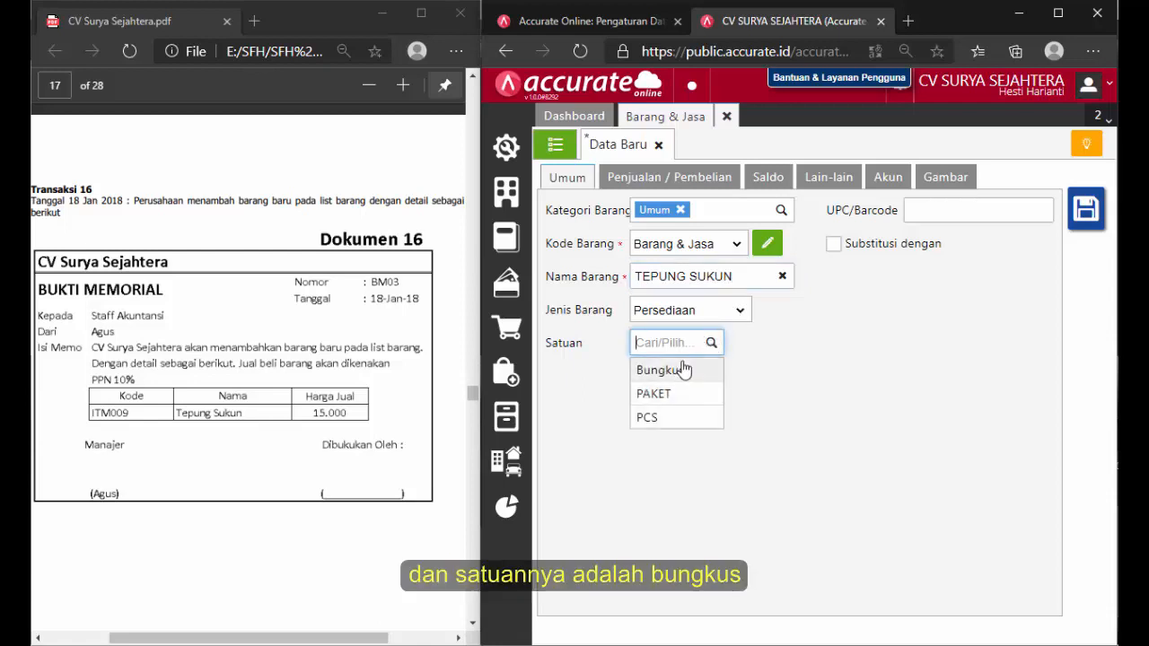
{"action": "left_click", "coordinate": [682, 369]}
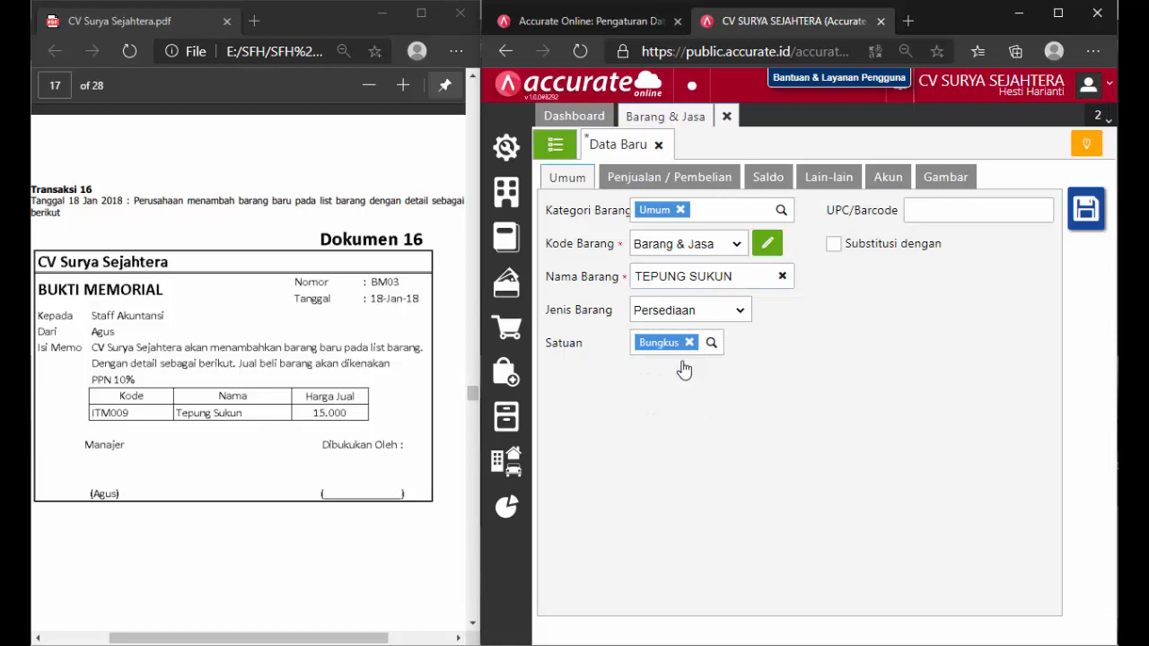
Set the item's default selling price to 15.000 per Bungkus, apply Pajak Pertambahan Nilai (PPN 10%), and save the item.
{"action": "left_click", "coordinate": [663, 180]}
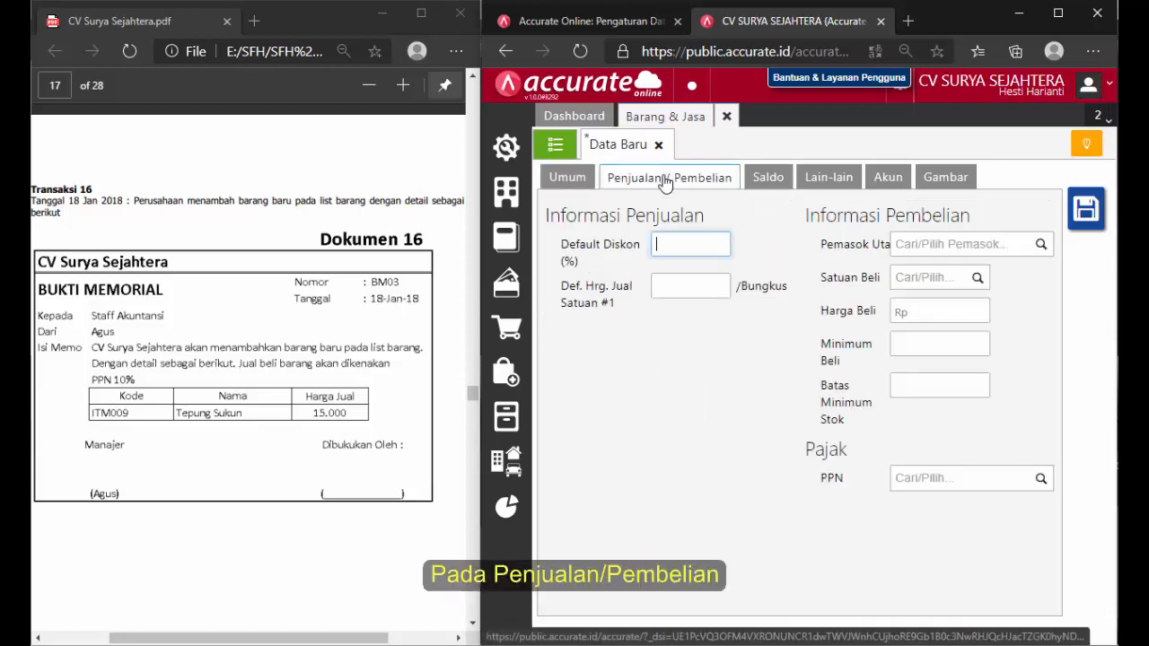
{"action": "left_click", "coordinate": [679, 281]}
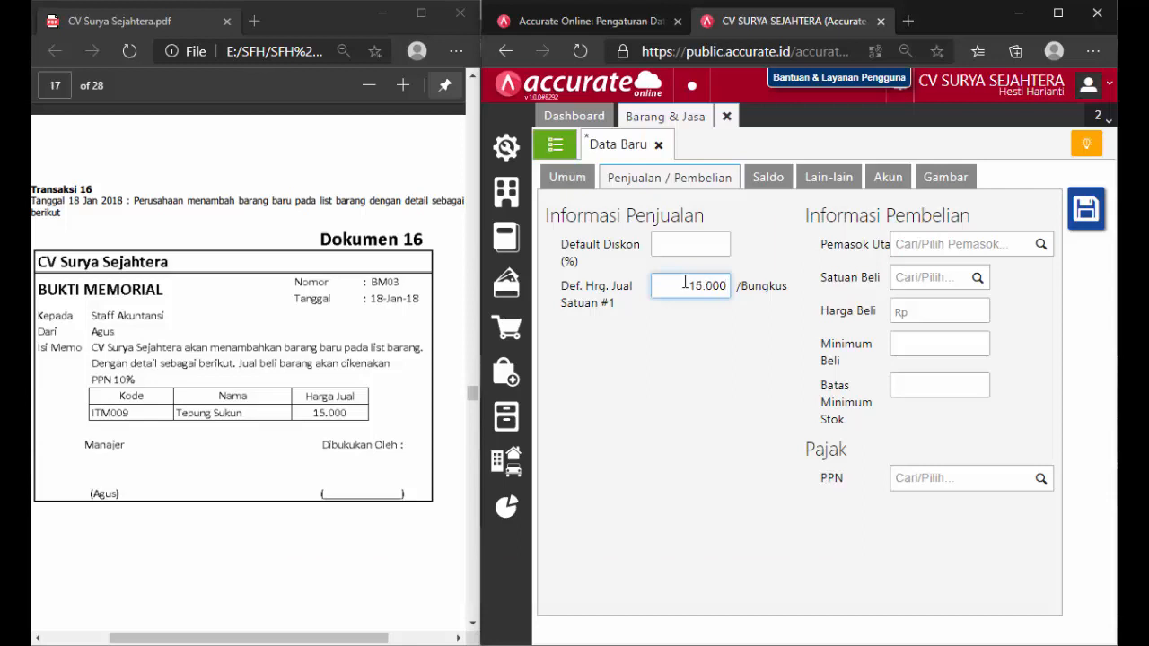
{"action": "left_click", "coordinate": [1039, 479]}
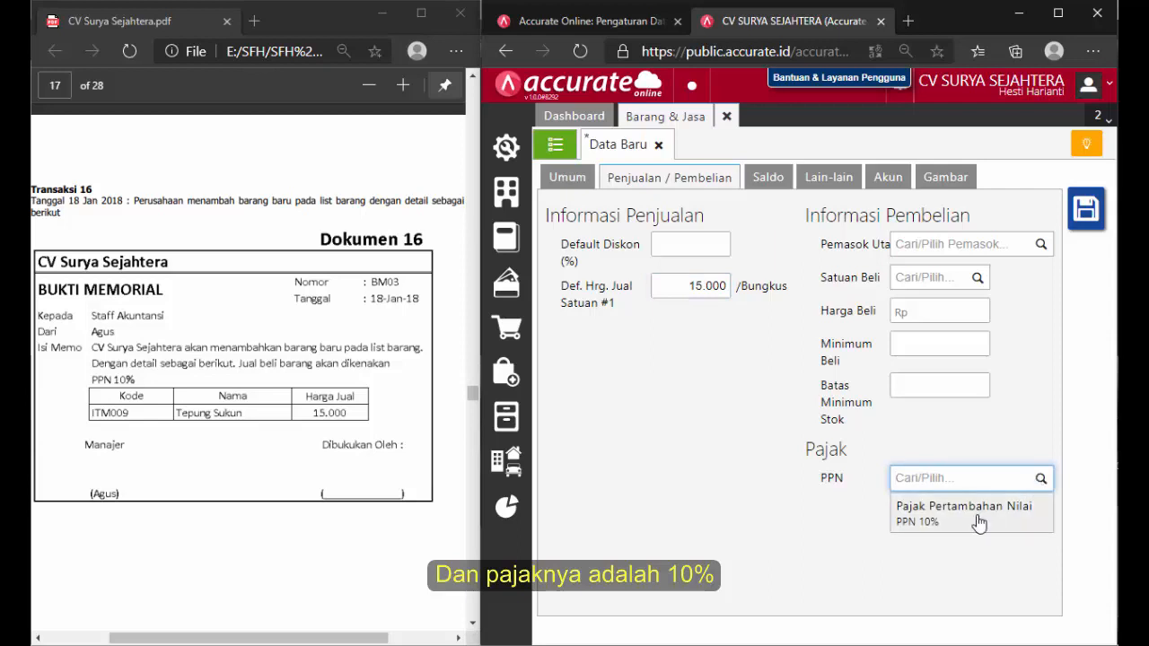
{"action": "left_click", "coordinate": [978, 523]}
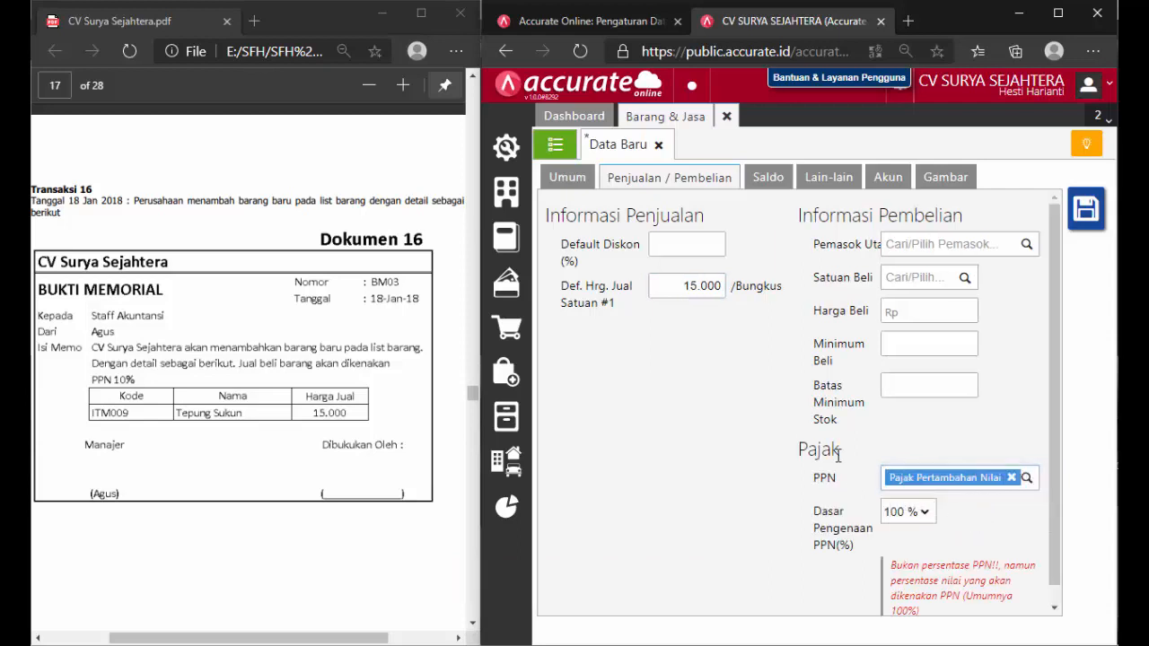
{"action": "left_click", "coordinate": [1082, 215]}
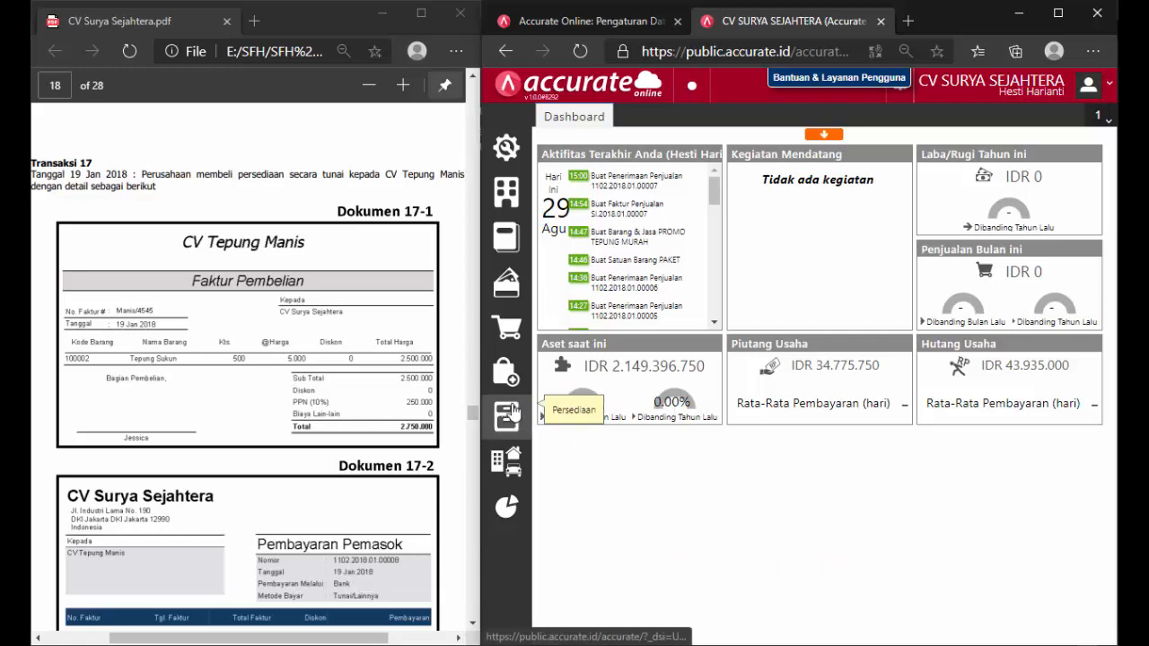
Start a new purchase invoice for supplier CV Tepung Manis dated 19 January 2018.
{"action": "left_click", "coordinate": [507, 377]}
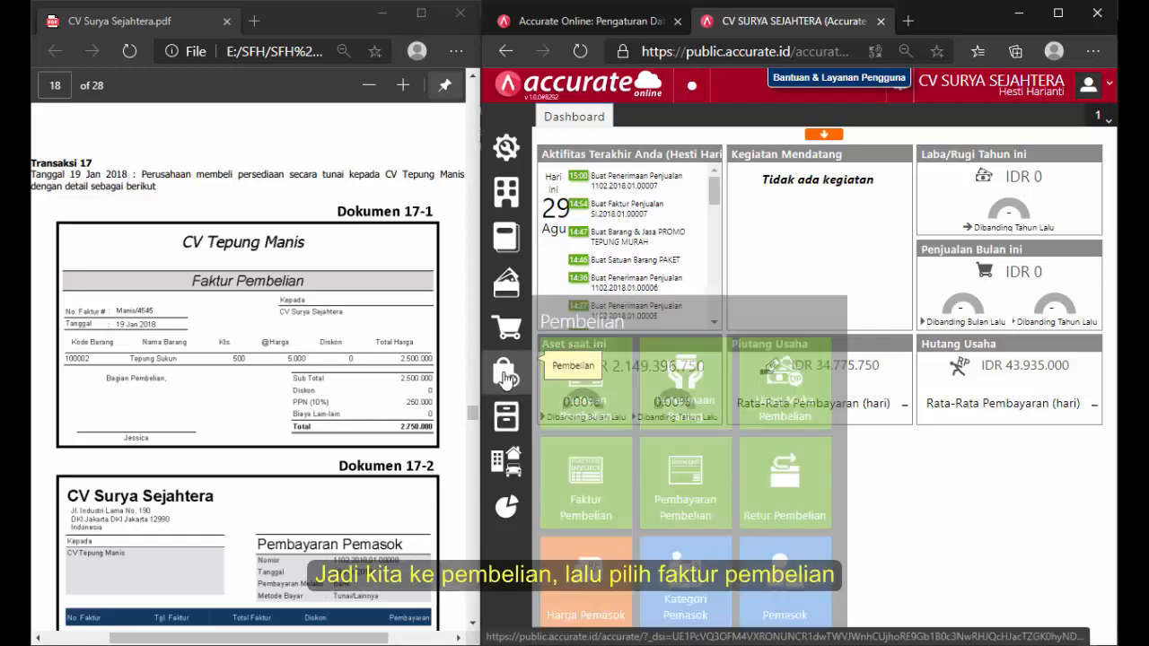
{"action": "left_click", "coordinate": [577, 469]}
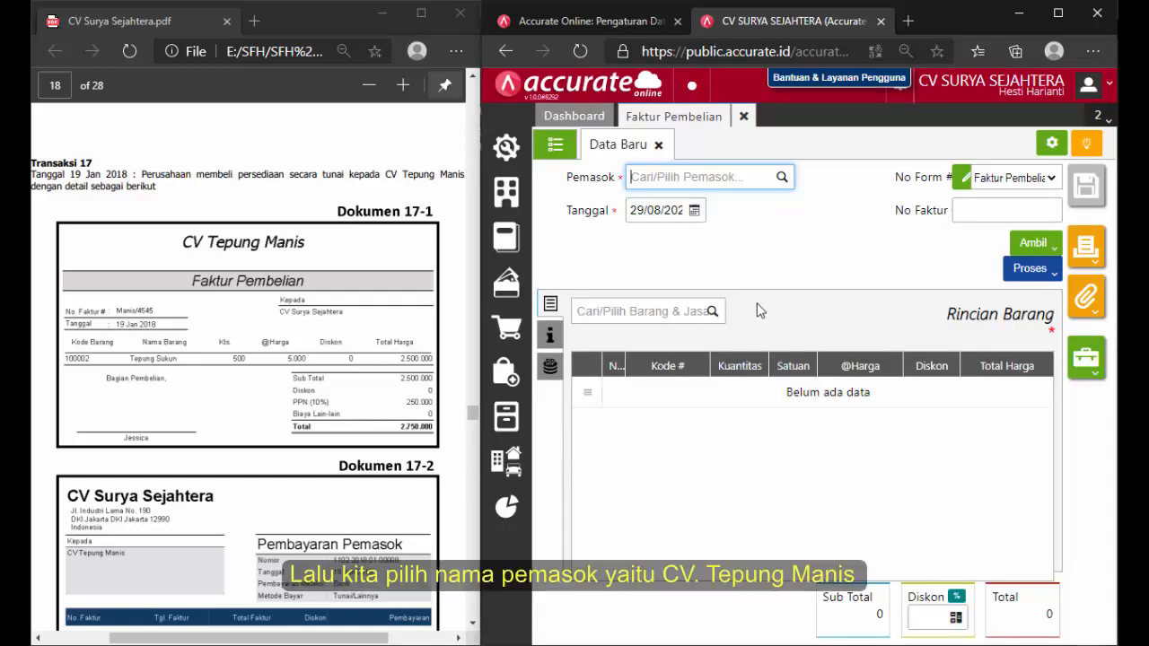
{"action": "left_click", "coordinate": [782, 179]}
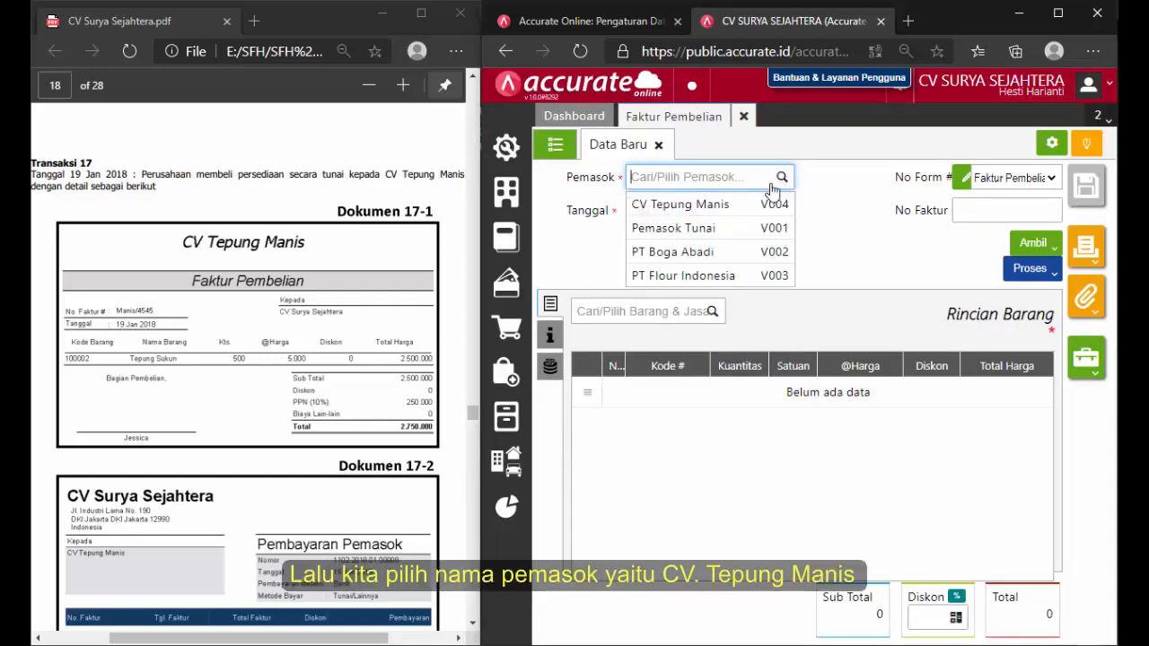
{"action": "left_click", "coordinate": [718, 208]}
{"action": "left_click", "coordinate": [677, 204]}
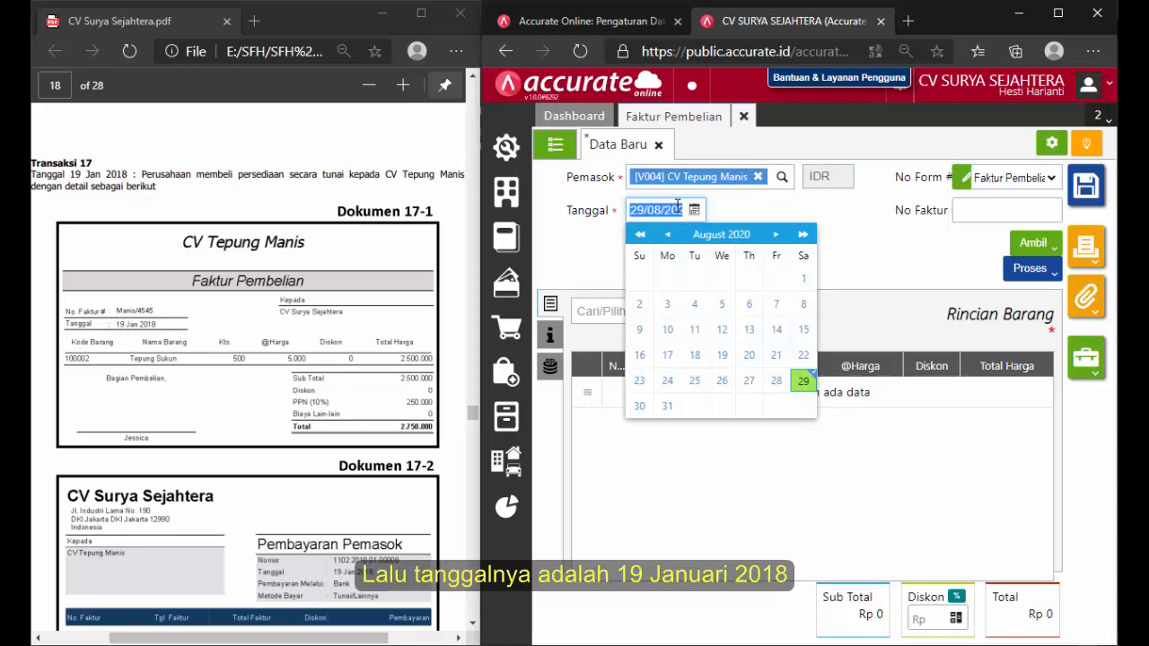
{"action": "type", "text": "19/01/20"}
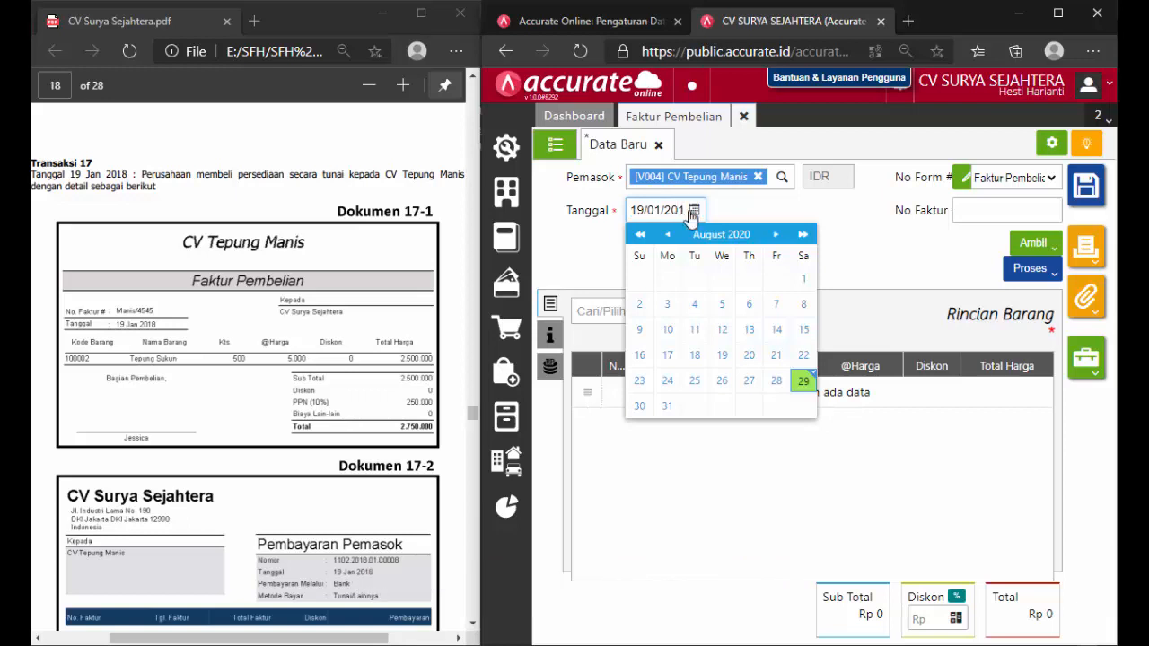
Enter MANIS/4545 as the invoice number of the purchase invoice.
{"action": "left_click", "coordinate": [961, 207]}
{"action": "type", "text": "MANIS"}
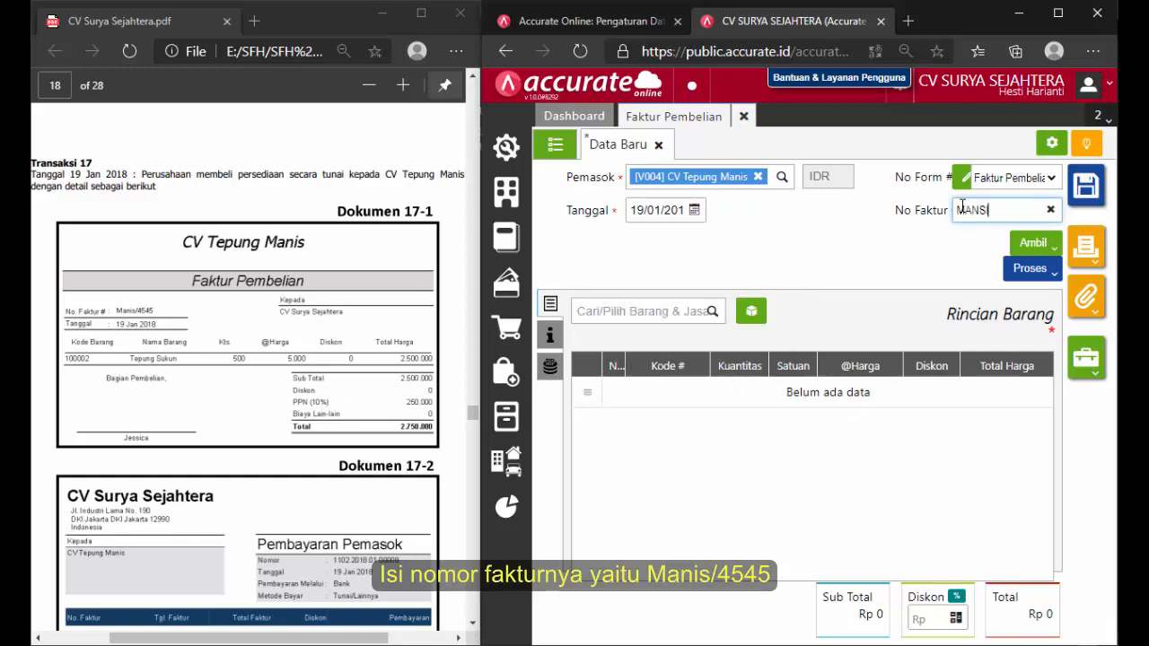
{"action": "key", "text": "BackSpace"}
{"action": "key", "text": "BackSpace"}
{"action": "type", "text": "IS/4545"}
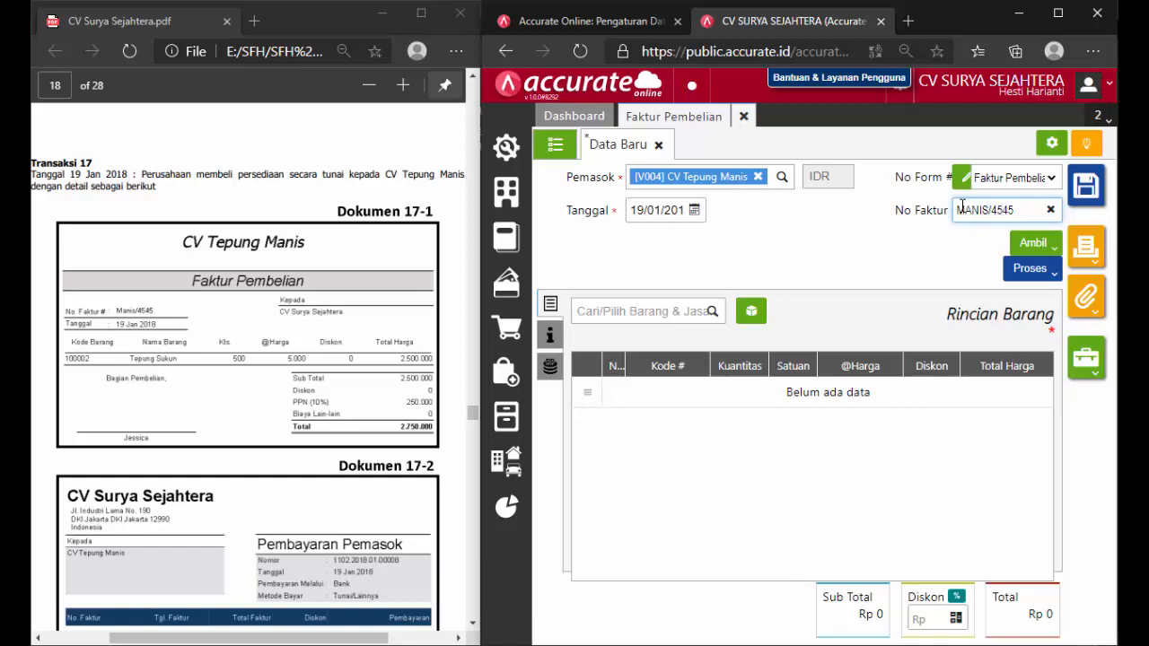
Add Tepung Sukun to the purchase invoice with a quantity of 500 Bungkus at a unit price of 5.000.
{"action": "left_click", "coordinate": [709, 312]}
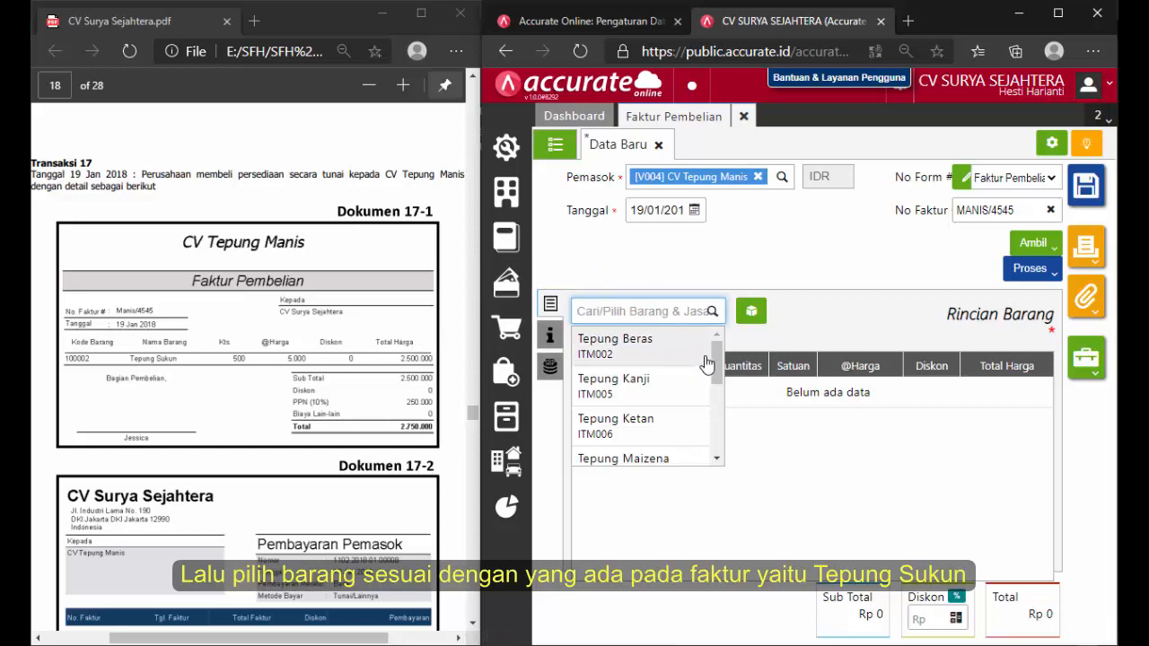
{"action": "left_click_drag", "start_coordinate": [713, 363], "coordinate": [710, 428]}
{"action": "left_click", "coordinate": [679, 395]}
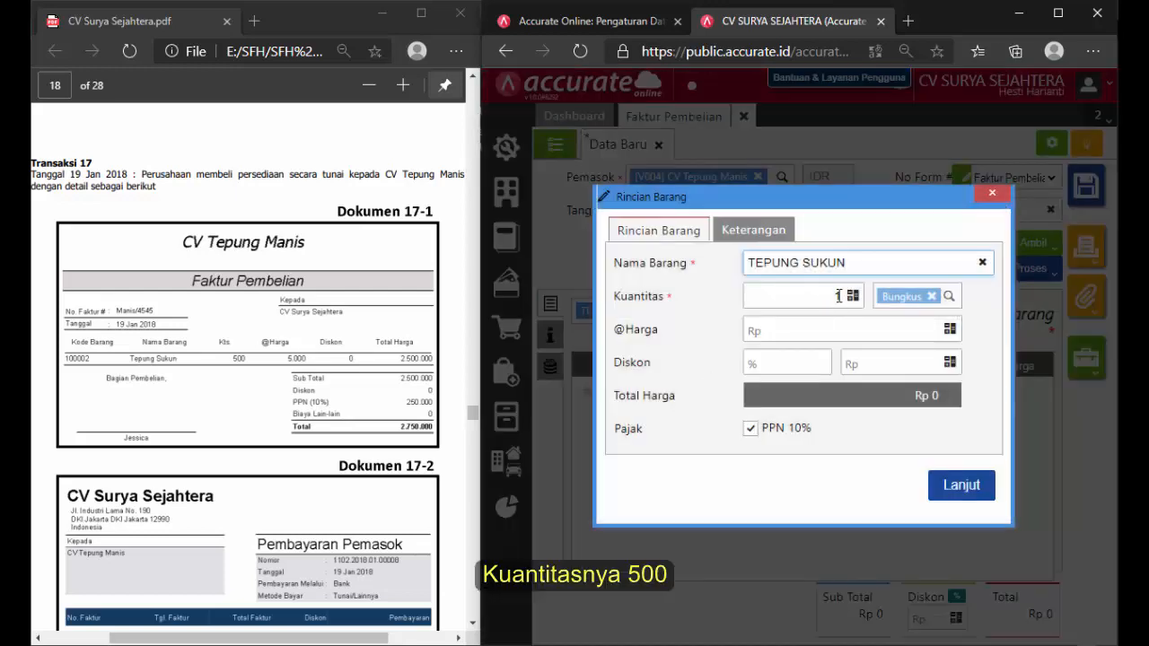
{"action": "left_click", "coordinate": [833, 294]}
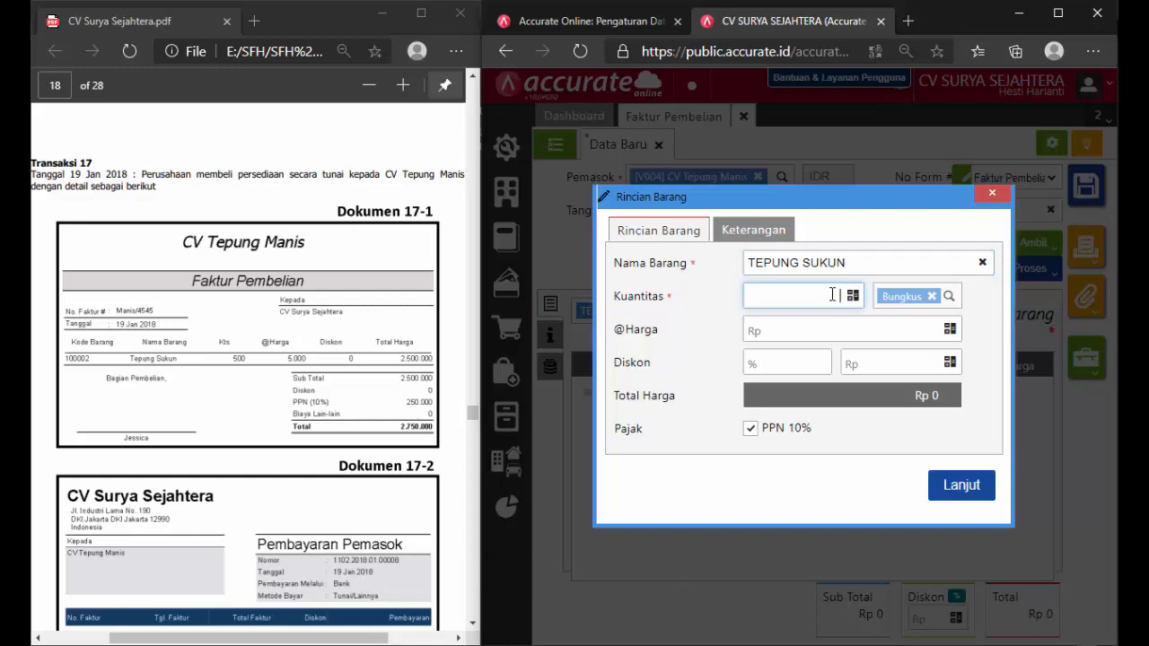
{"action": "type", "text": "500"}
{"action": "left_click", "coordinate": [860, 328]}
{"action": "type", "text": "5.000"}
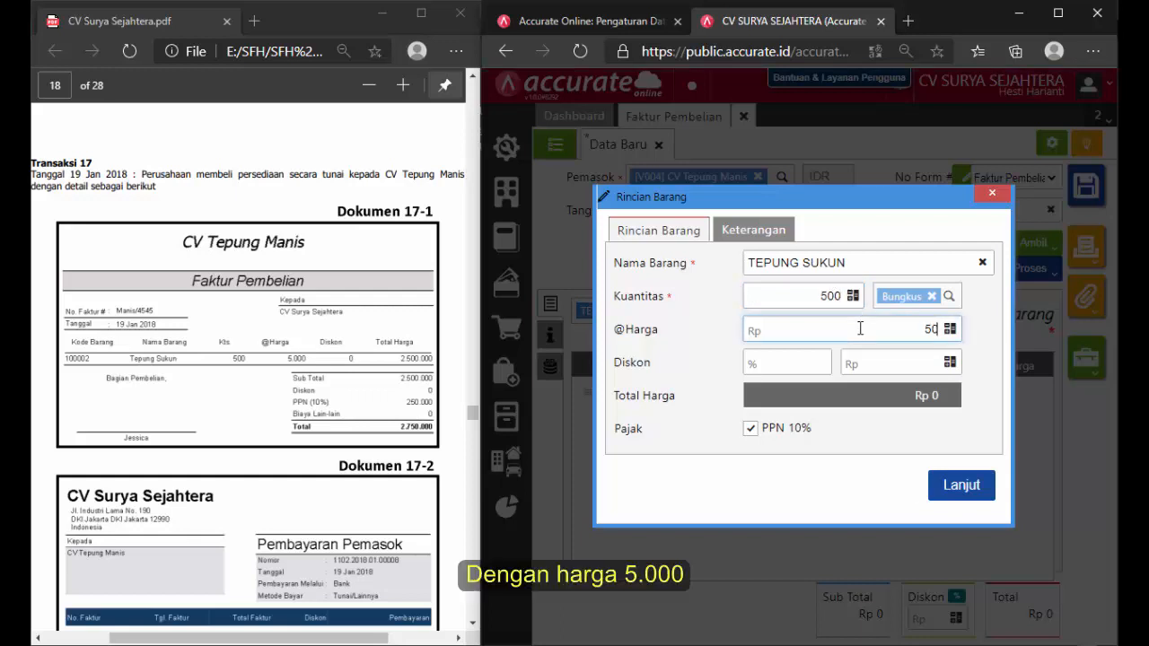
{"action": "left_click", "coordinate": [926, 430]}
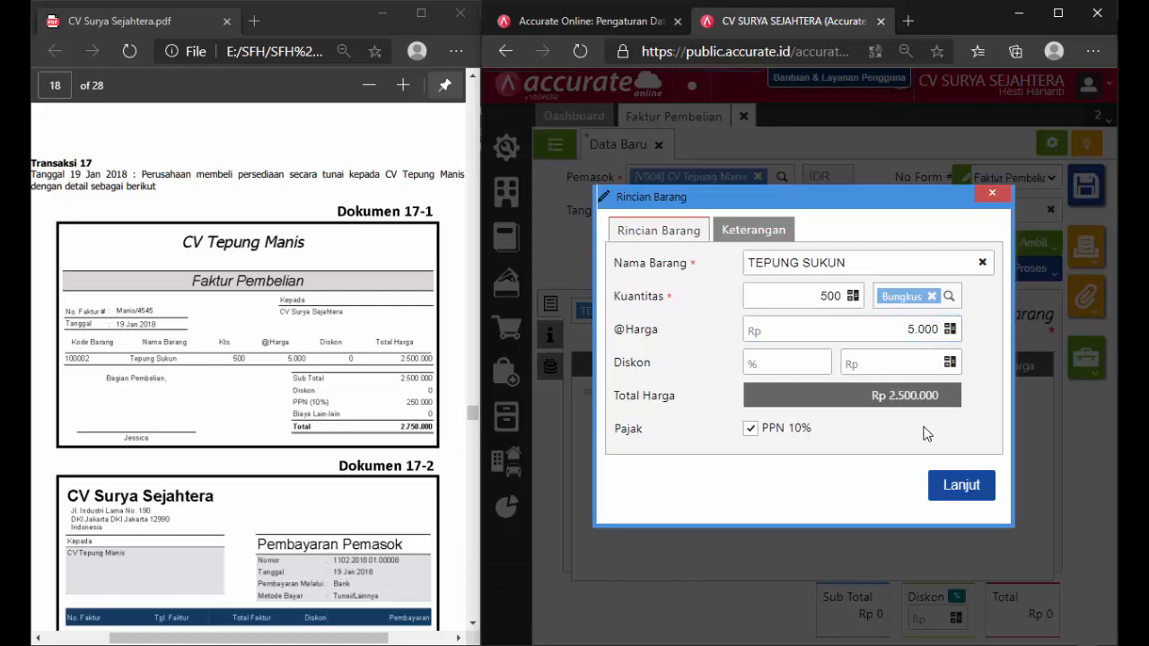
{"action": "left_click", "coordinate": [951, 485]}
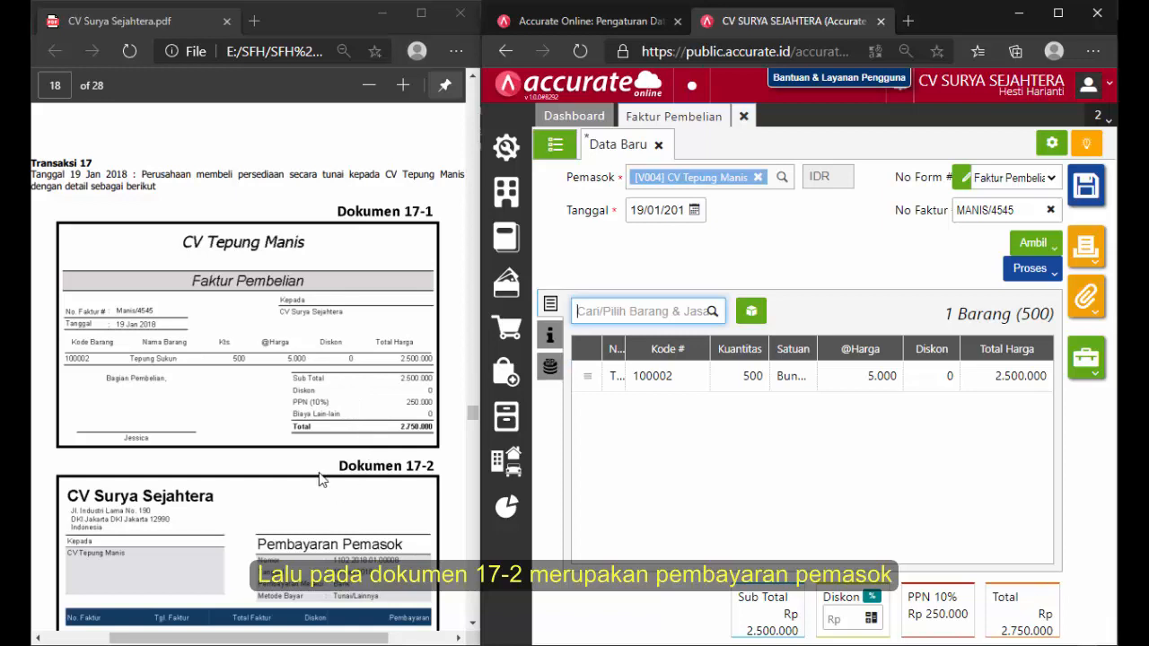
Process the purchase invoice into a supplier payment and choose Bank as the paying account.
{"action": "scroll", "coordinate": [321, 480], "scroll_direction": "down", "scroll_amount": 1}
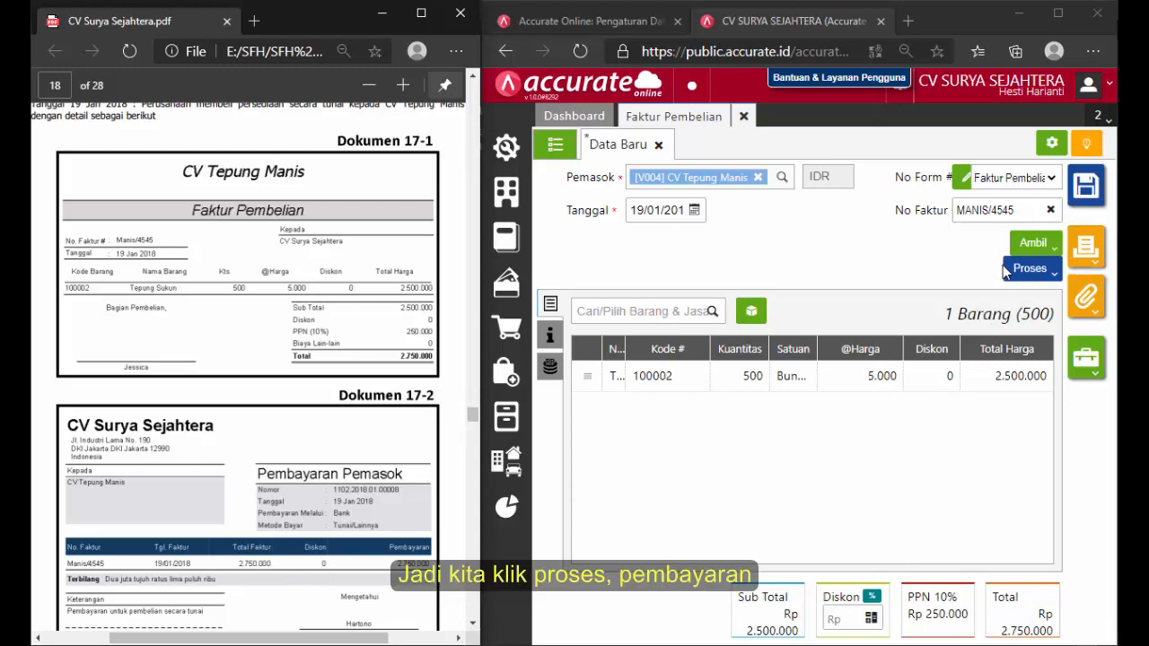
{"action": "left_click", "coordinate": [1034, 271]}
{"action": "left_click", "coordinate": [1035, 271]}
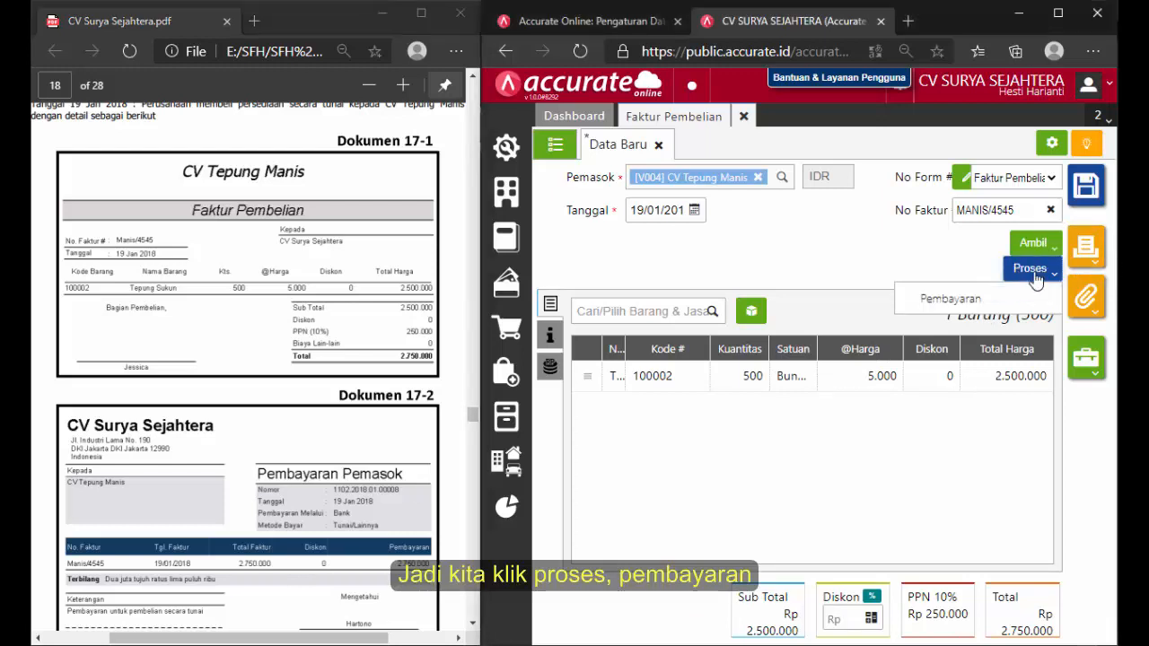
{"action": "left_click", "coordinate": [1020, 299]}
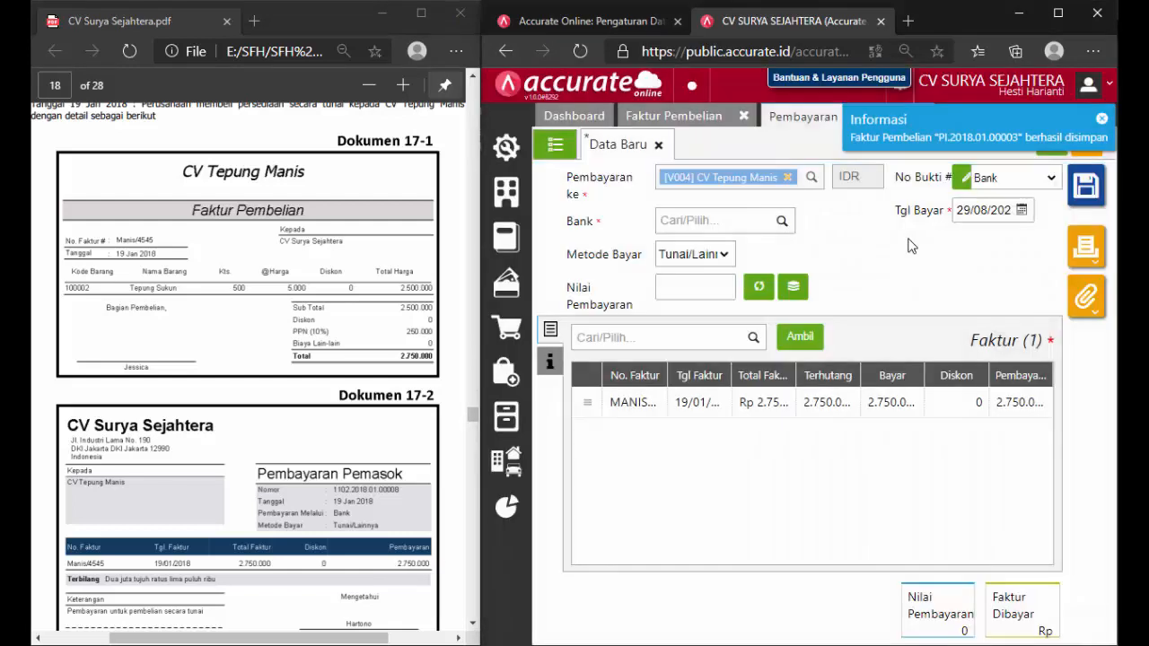
{"action": "left_click", "coordinate": [782, 222]}
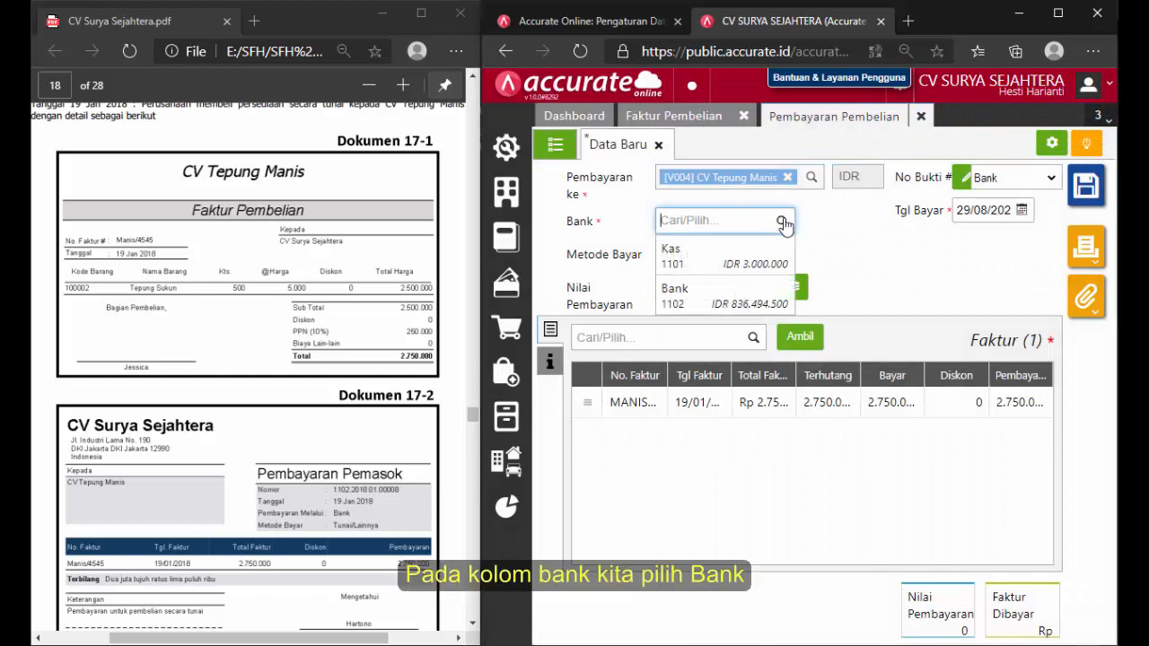
{"action": "left_click", "coordinate": [741, 290]}
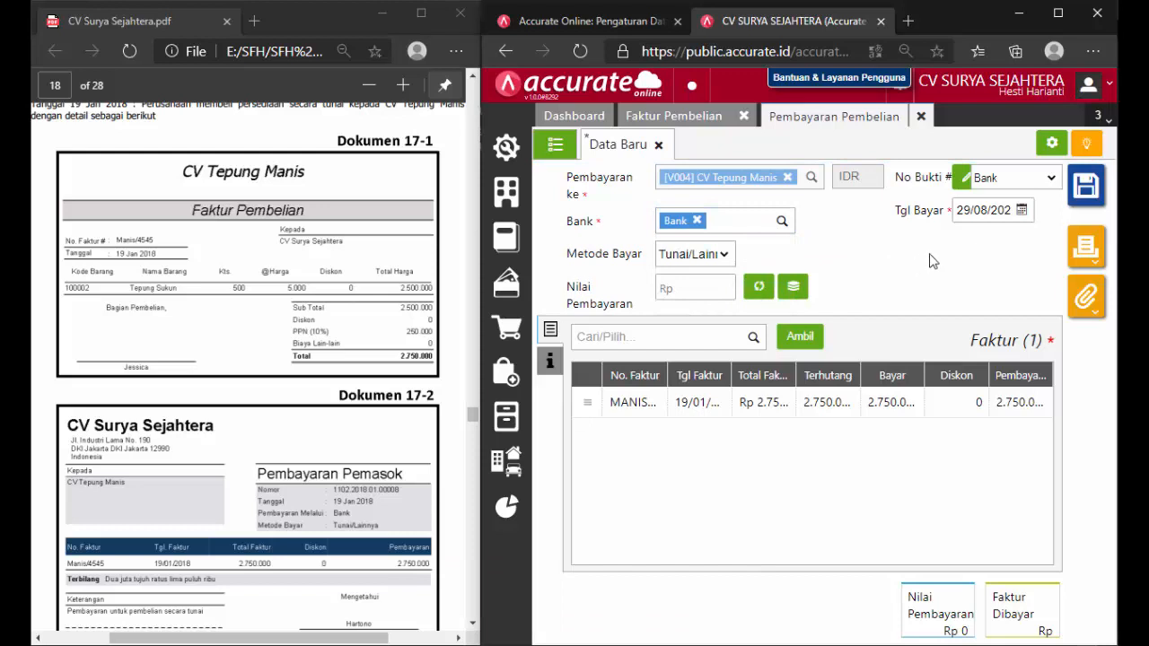
Set the payment date of the supplier payment to 19 January 2018.
{"action": "left_click", "coordinate": [976, 211]}
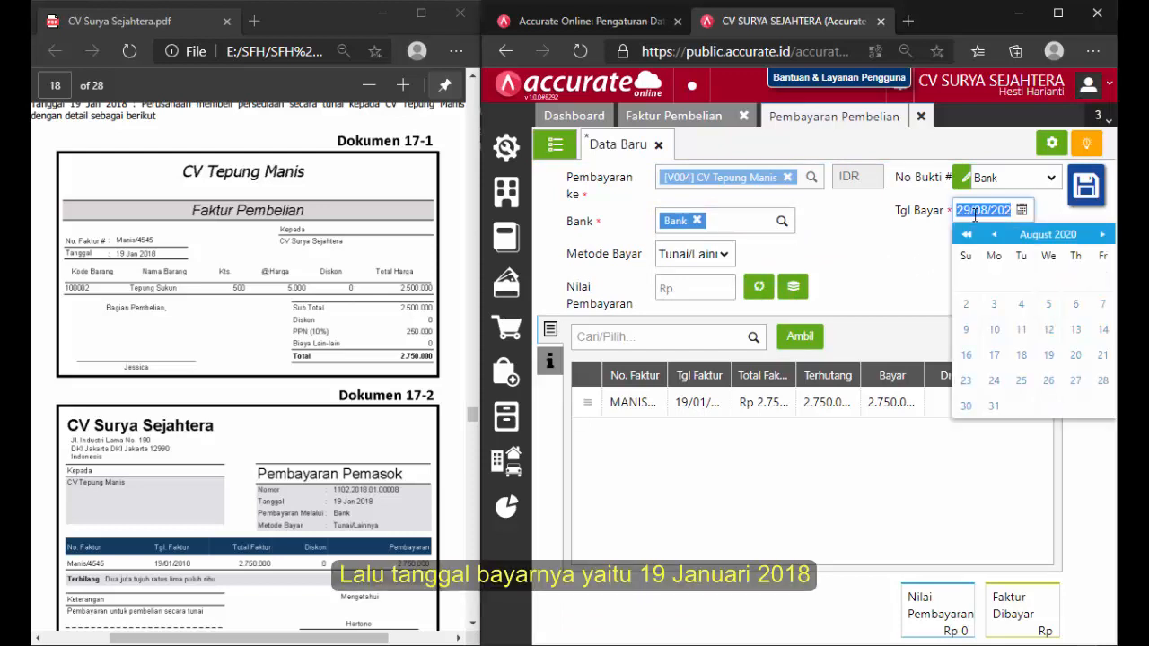
{"action": "type", "text": "10"}
{"action": "key", "text": "BackSpace"}
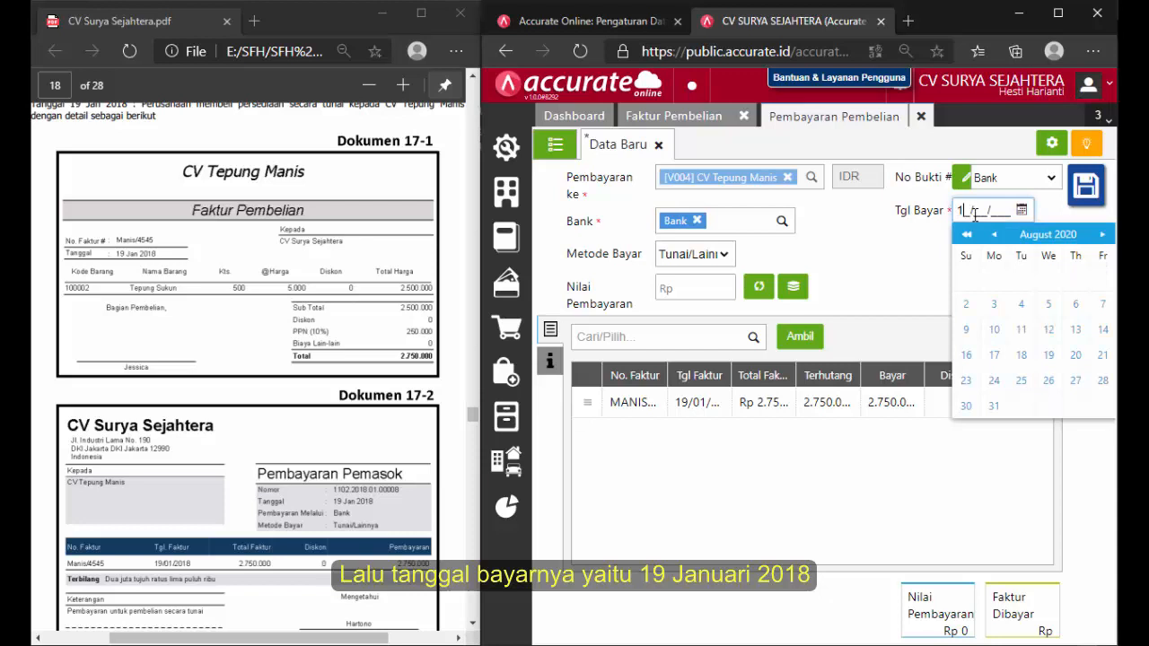
{"action": "type", "text": "9/01/201"}
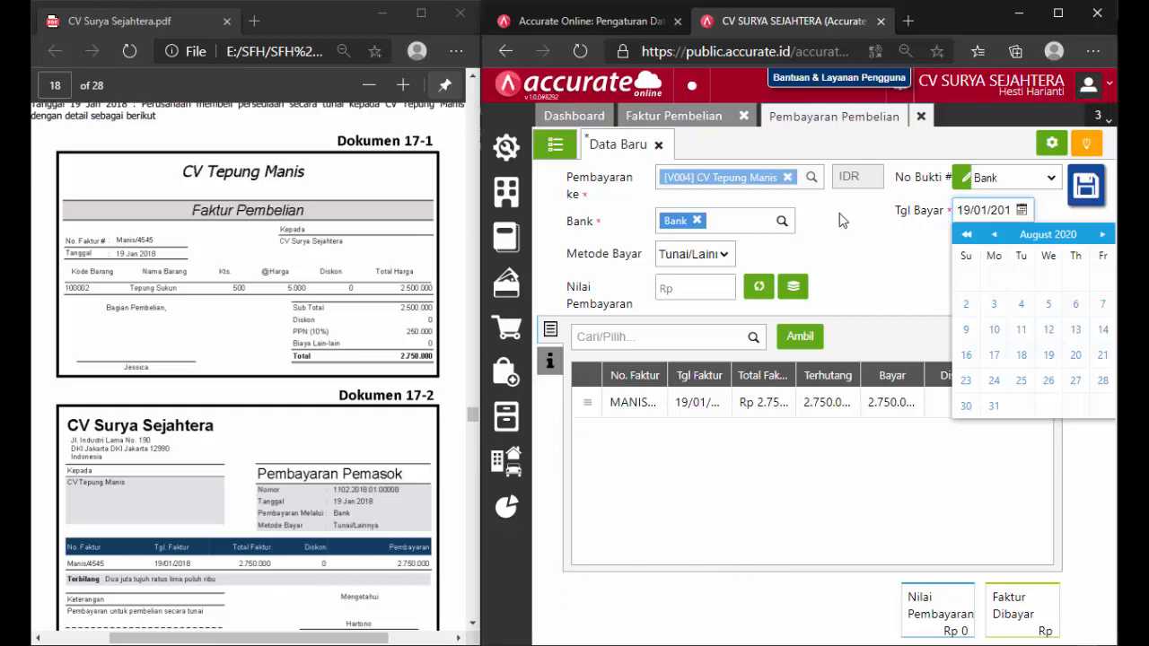
{"action": "left_click", "coordinate": [820, 244]}
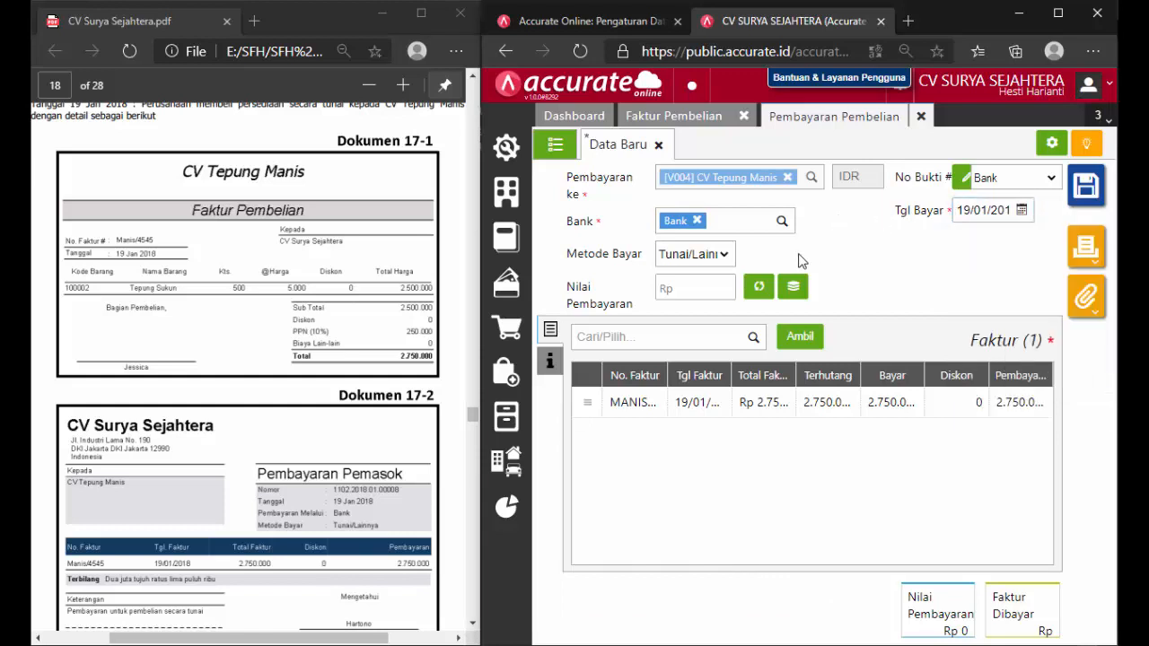
Fill in the payment amount of 2.750.000 from the invoice, save the supplier payment, and close the payment form.
{"action": "left_click", "coordinate": [760, 287]}
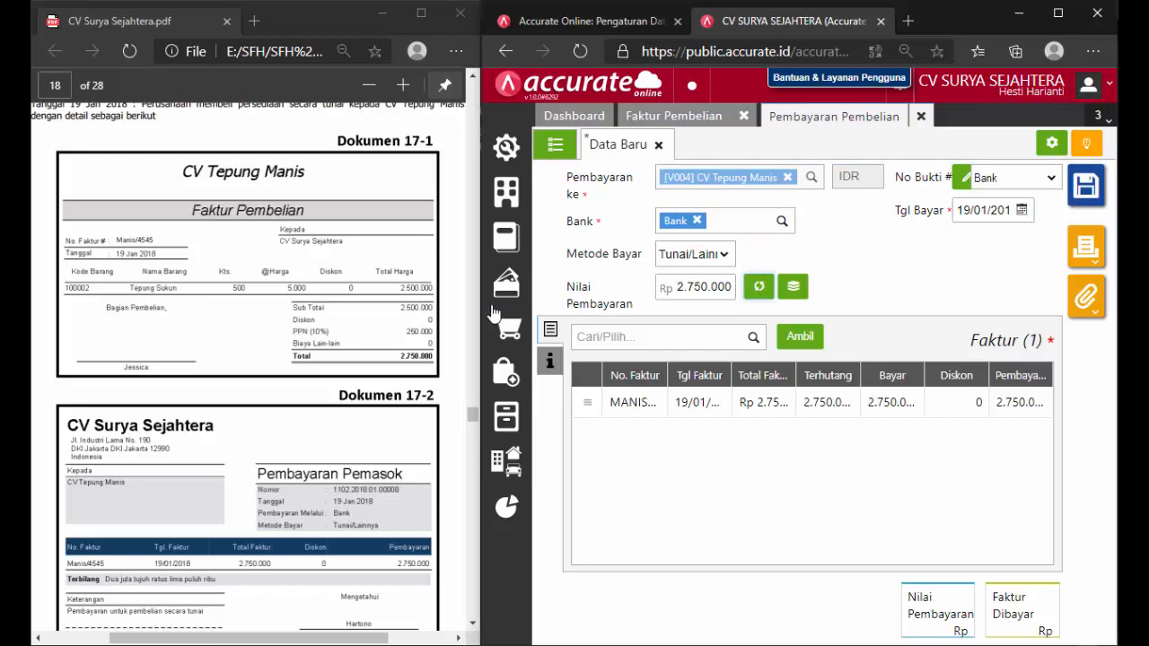
{"action": "left_click", "coordinate": [1080, 192]}
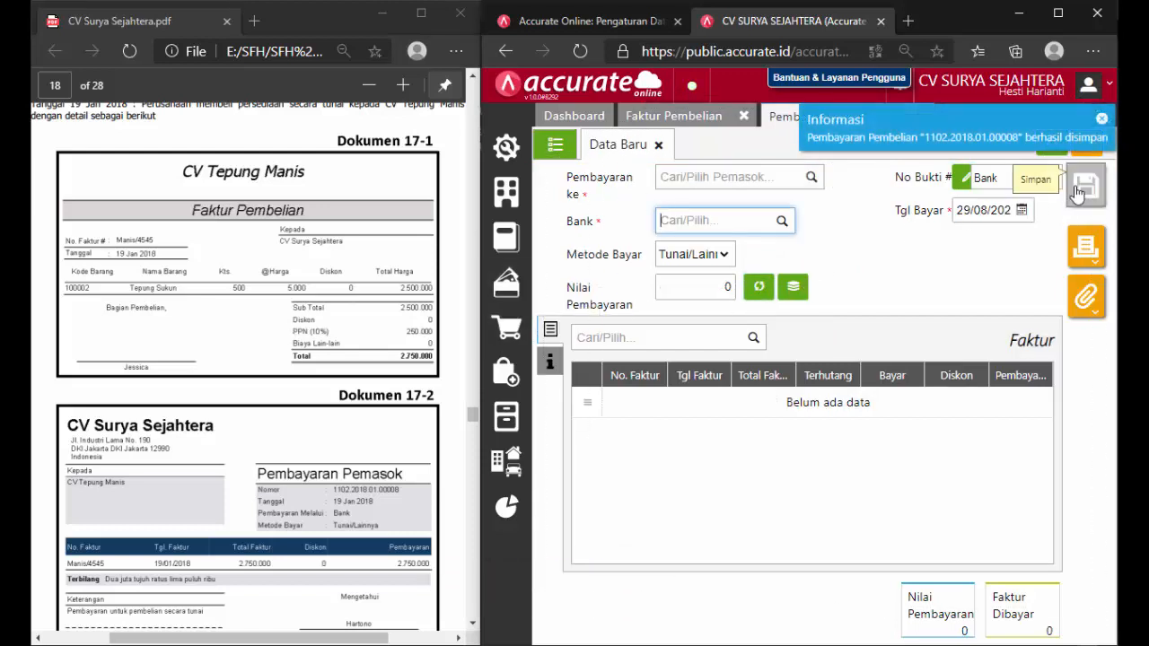
{"action": "left_click", "coordinate": [175, 518]}
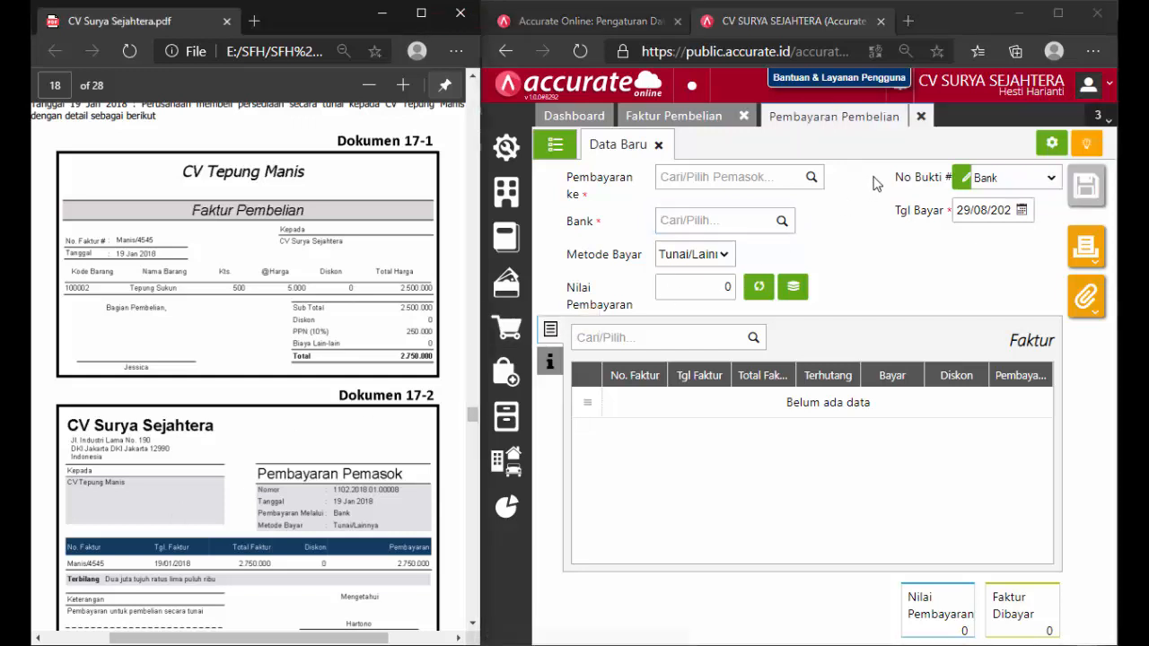
{"action": "left_click", "coordinate": [922, 117]}
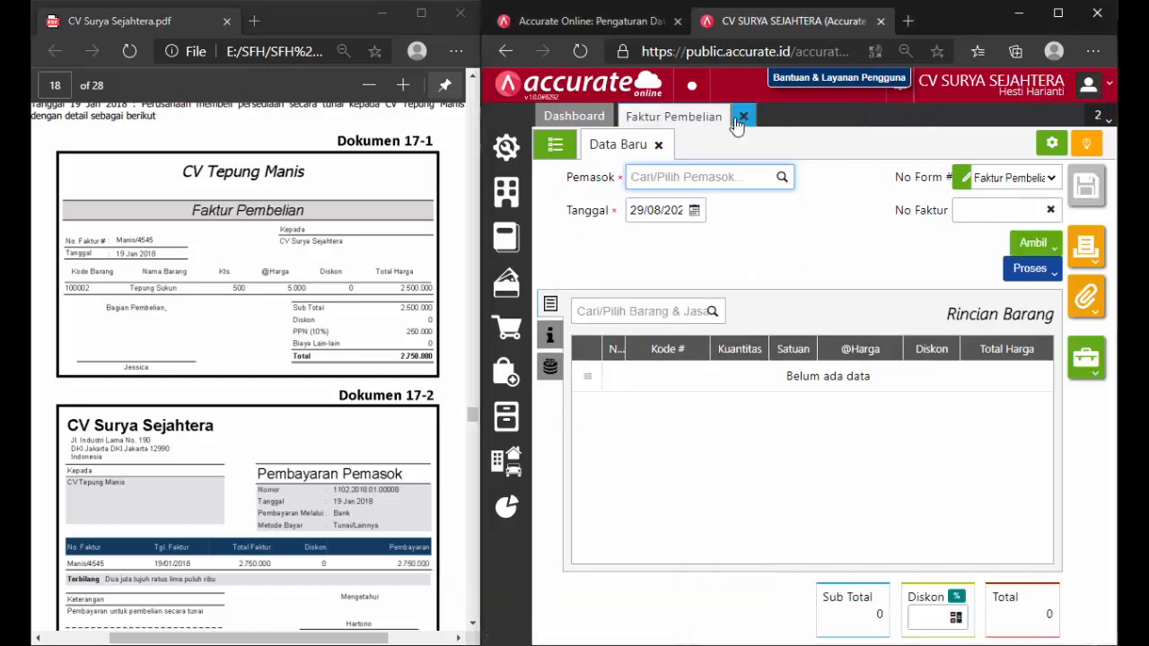
Close the purchase invoice form and bring Transaksi 18 with Dokumen 18 into view in the exercise PDF.
{"action": "left_click", "coordinate": [741, 118]}
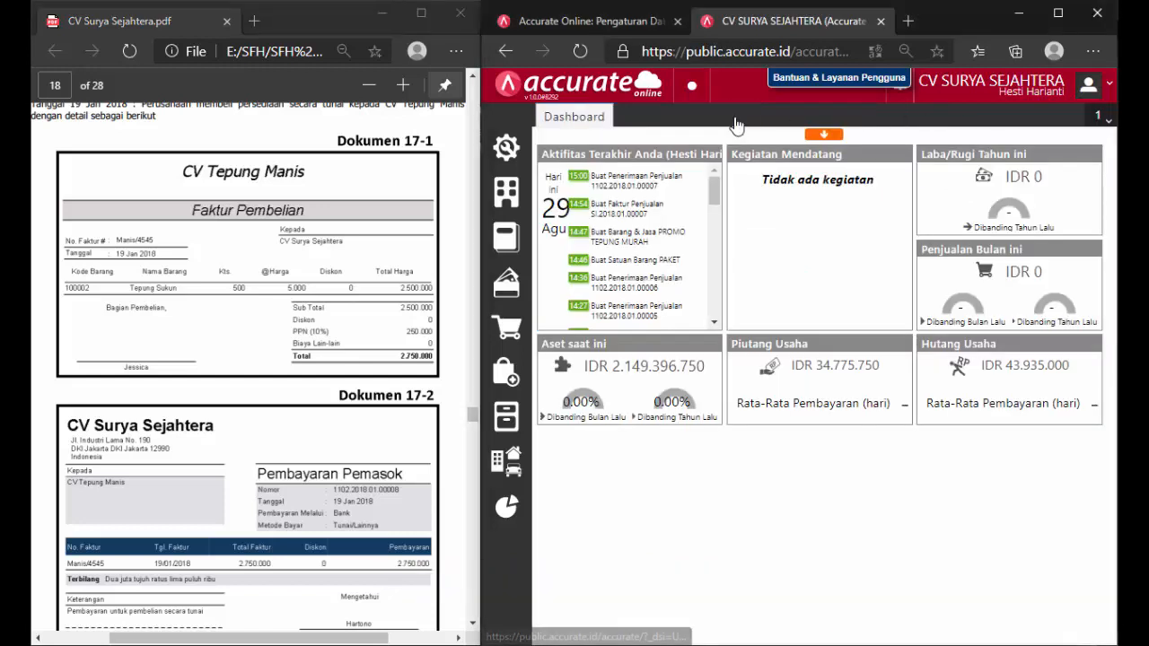
{"action": "left_click", "coordinate": [231, 314]}
{"action": "scroll", "coordinate": [231, 314], "scroll_direction": "down", "scroll_amount": 5}
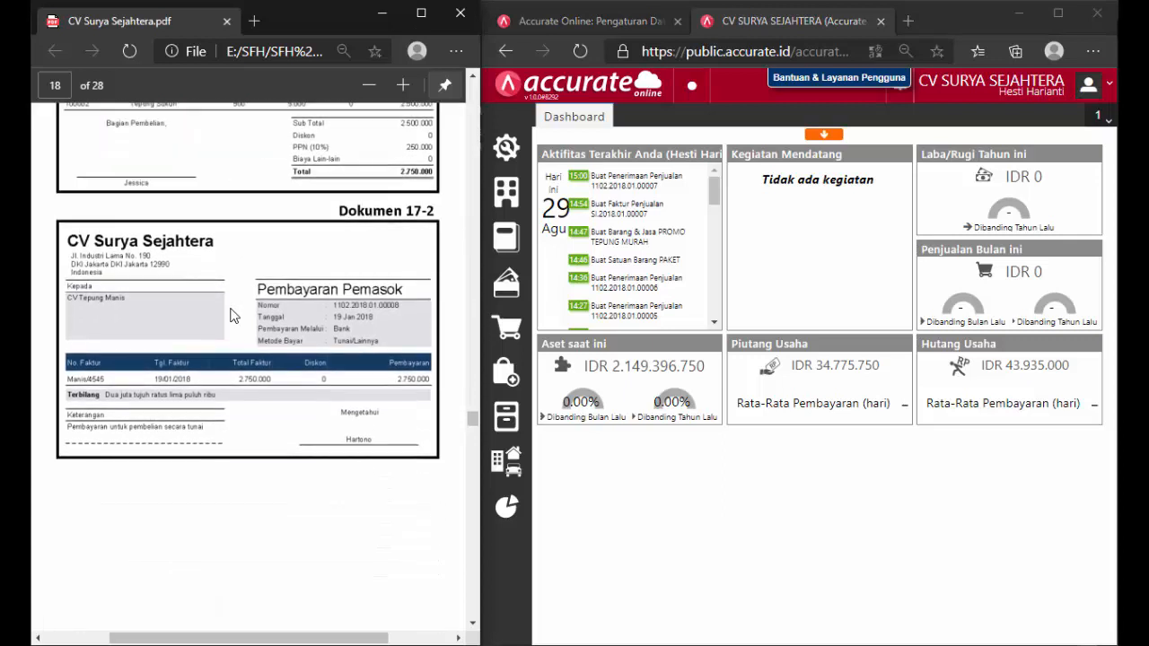
{"action": "scroll", "coordinate": [231, 314], "scroll_direction": "down", "scroll_amount": 4}
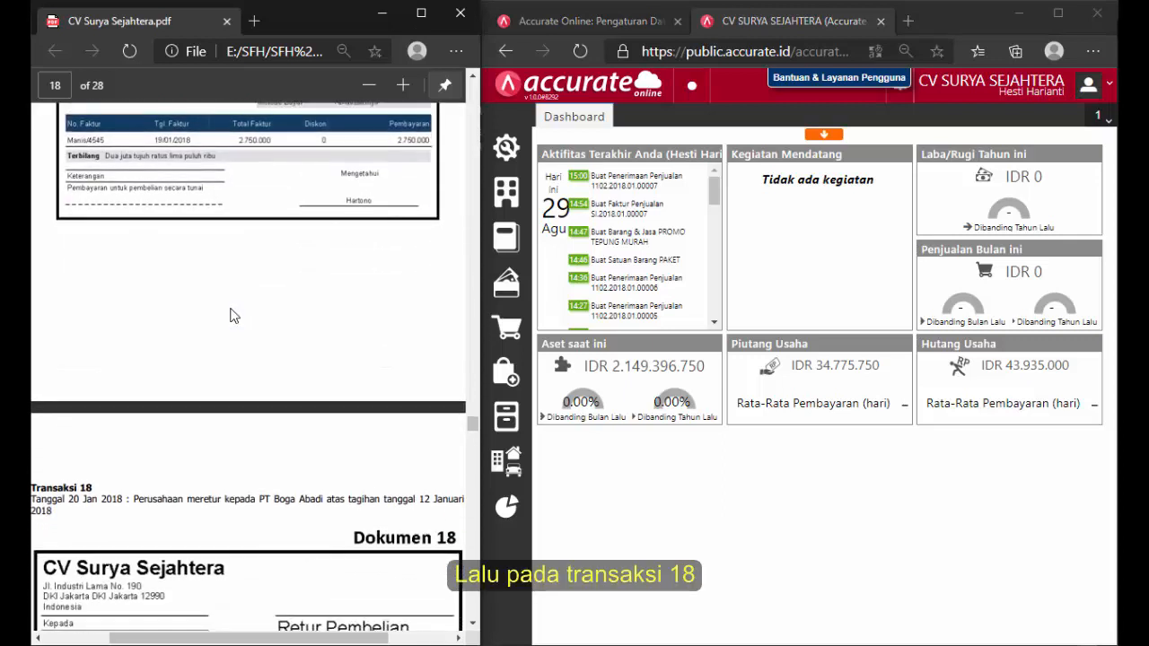
{"action": "scroll", "coordinate": [232, 314], "scroll_direction": "down", "scroll_amount": 3}
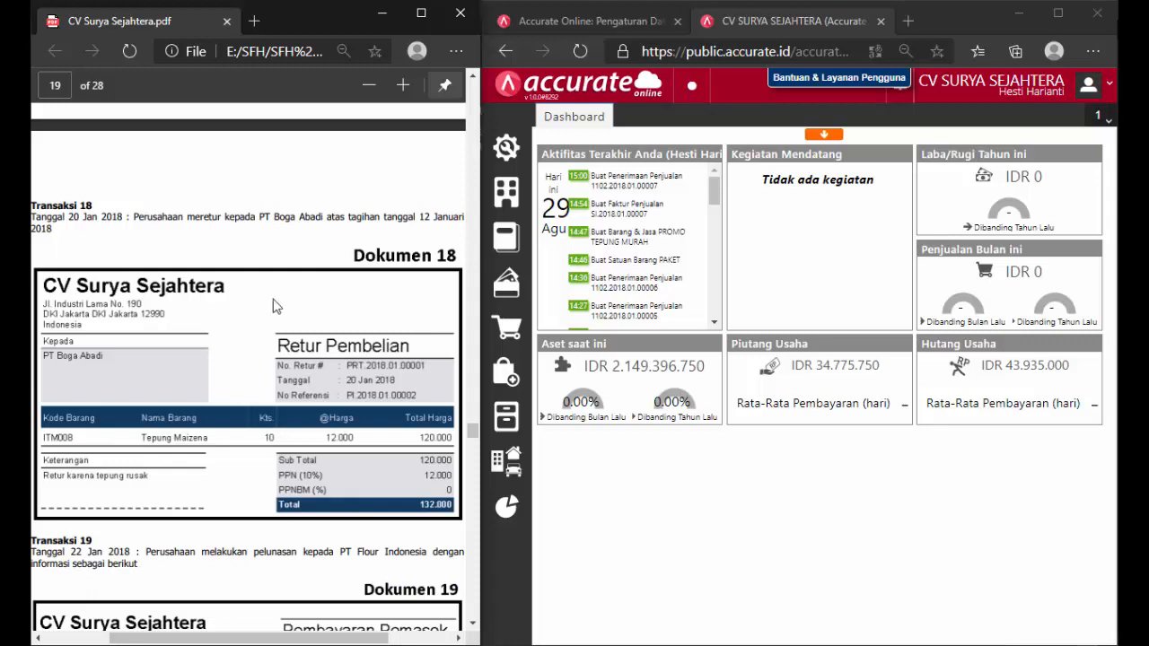
Start a new purchase return (Retur Pembelian) and choose PT Boga Abadi as the supplier.
{"action": "left_click", "coordinate": [507, 368]}
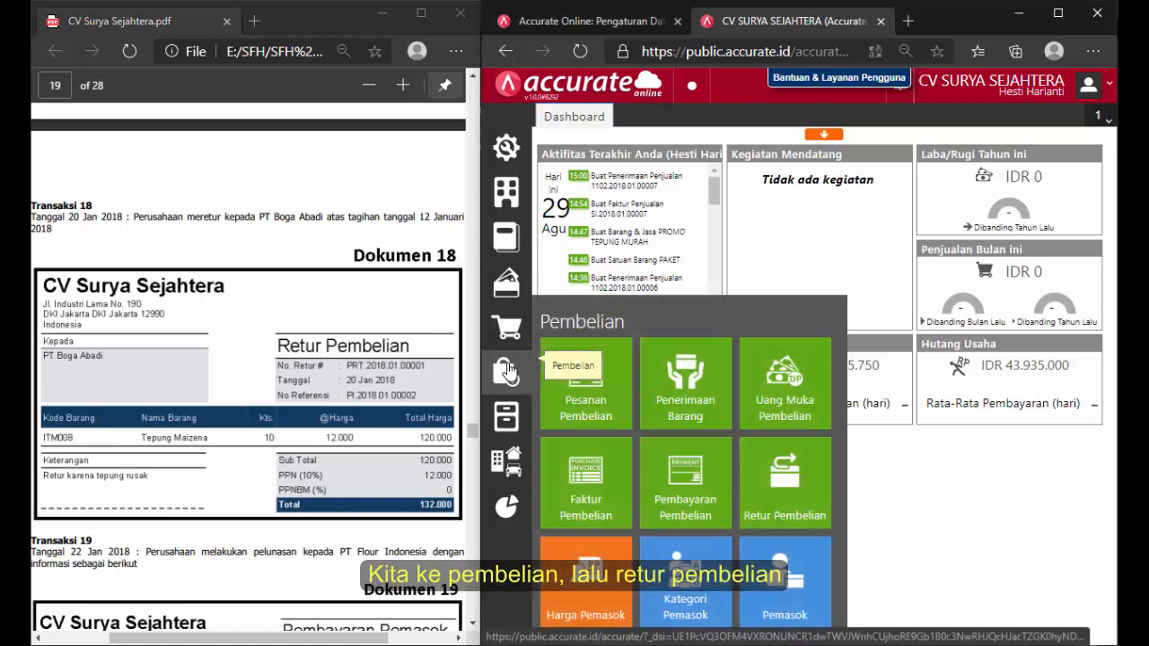
{"action": "left_click", "coordinate": [761, 490]}
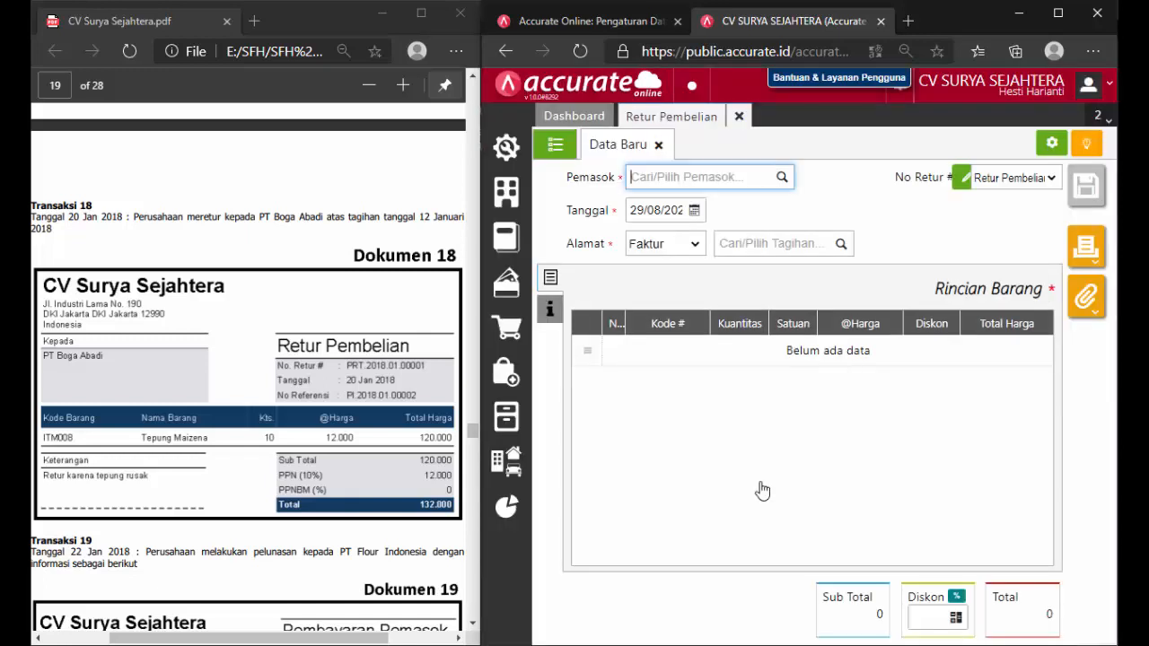
{"action": "left_click", "coordinate": [779, 176]}
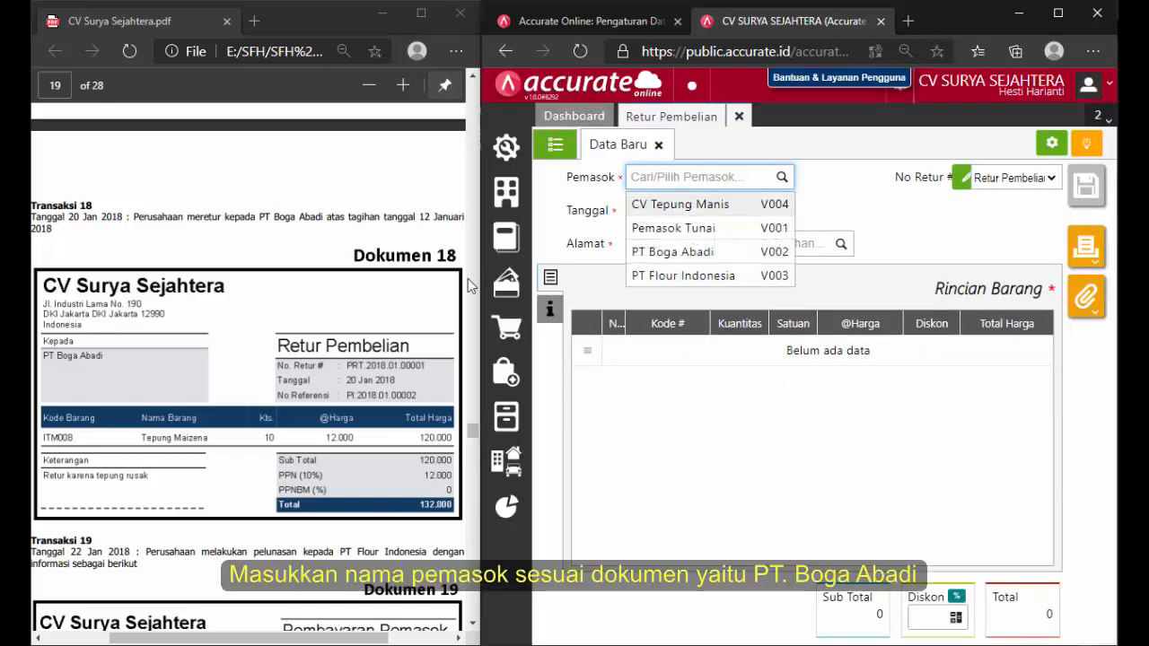
{"action": "left_click", "coordinate": [676, 252]}
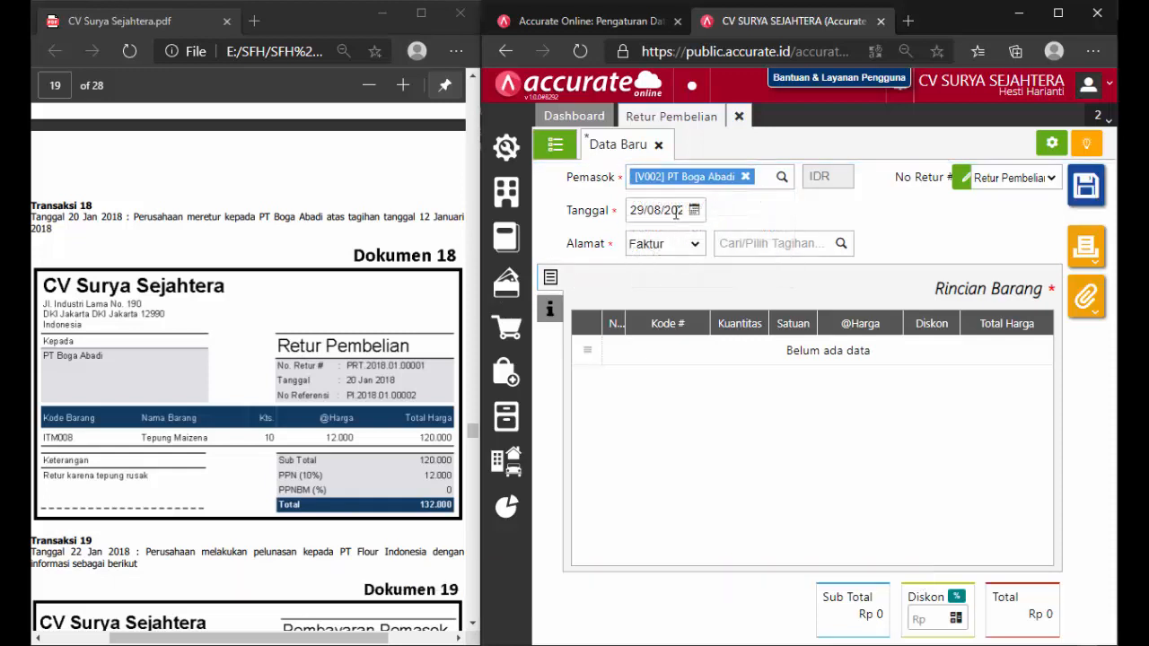
Set the date of the purchase return to 20 January 2018.
{"action": "left_click", "coordinate": [664, 206]}
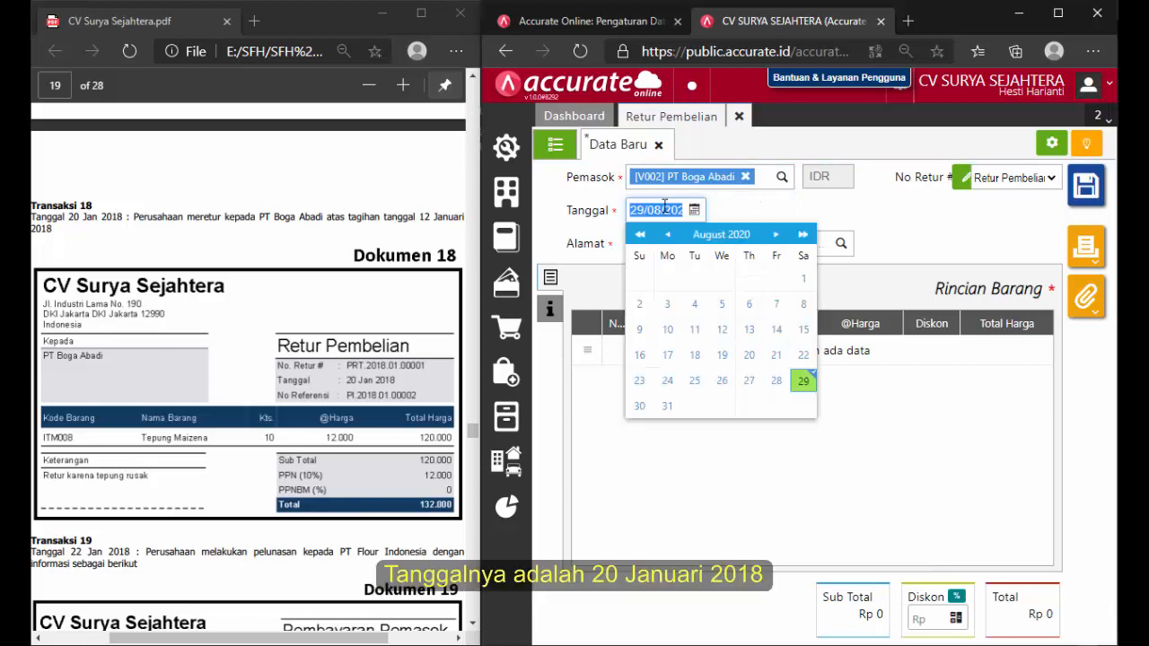
{"action": "type", "text": "201"}
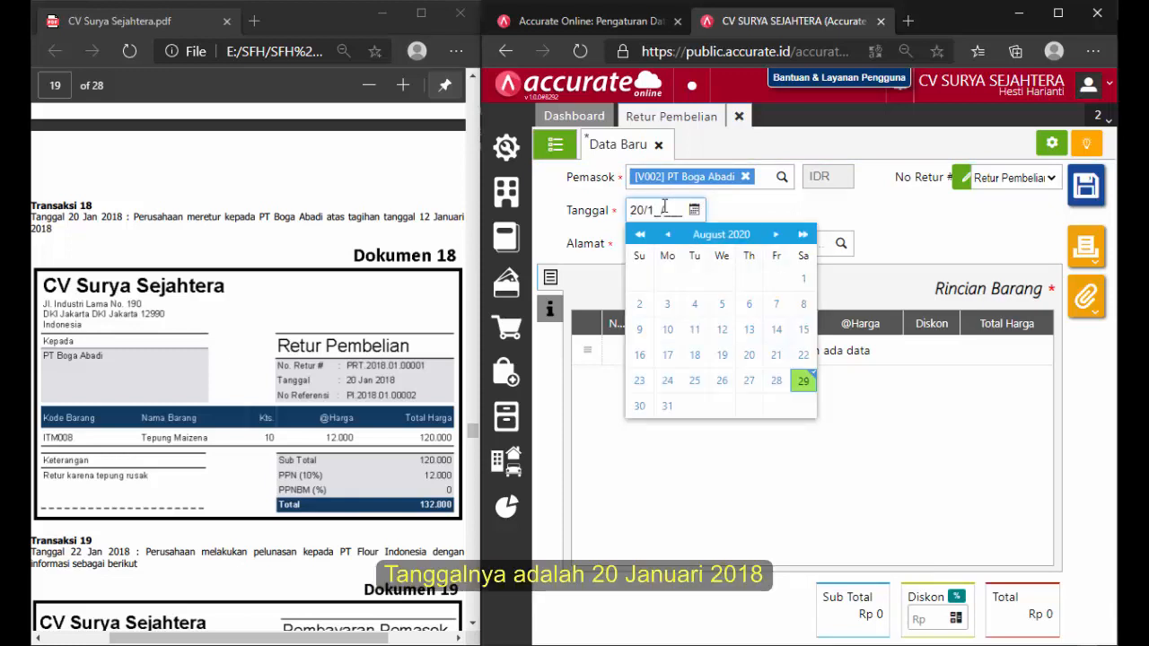
{"action": "type", "text": "01201"}
{"action": "left_click", "coordinate": [822, 205]}
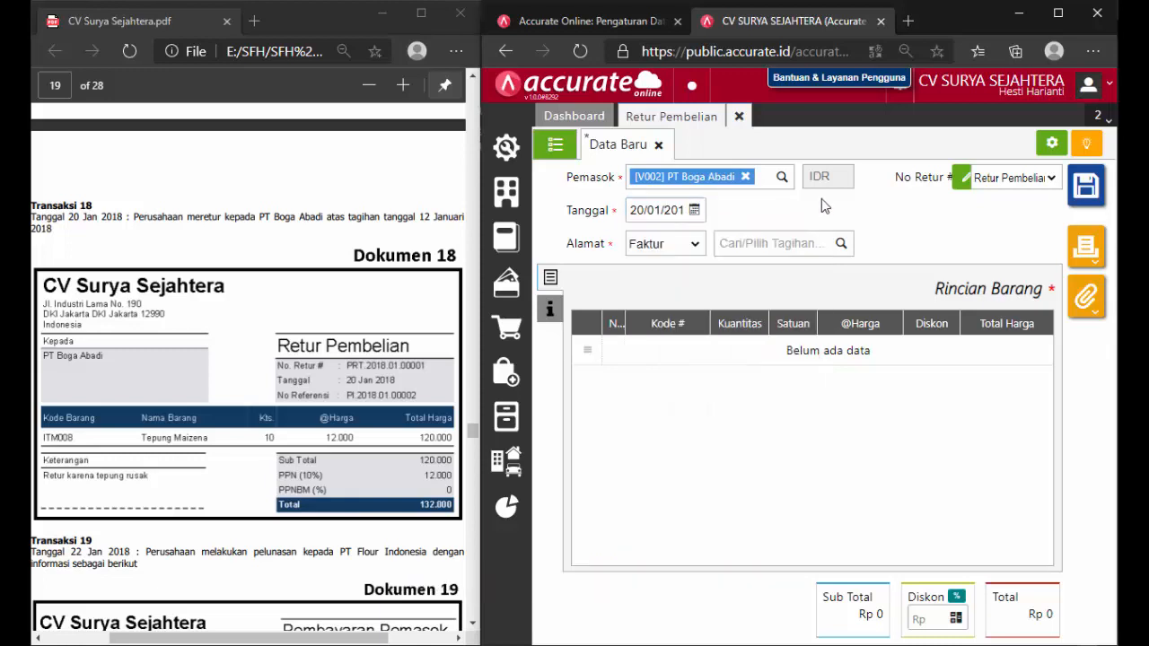
Base the return on PT Boga Abadi's invoice dated 12/01/2018 and take over only Tepung Maizena, leaving out Tepung Tapioka.
{"action": "left_click", "coordinate": [841, 244]}
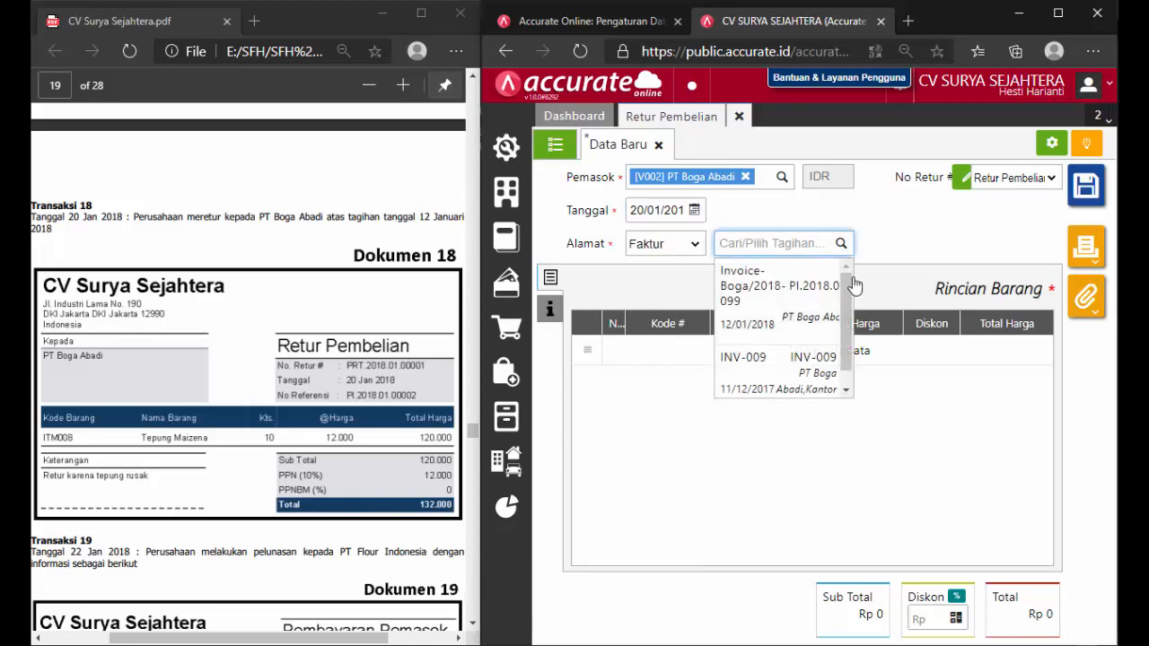
{"action": "left_click", "coordinate": [797, 301]}
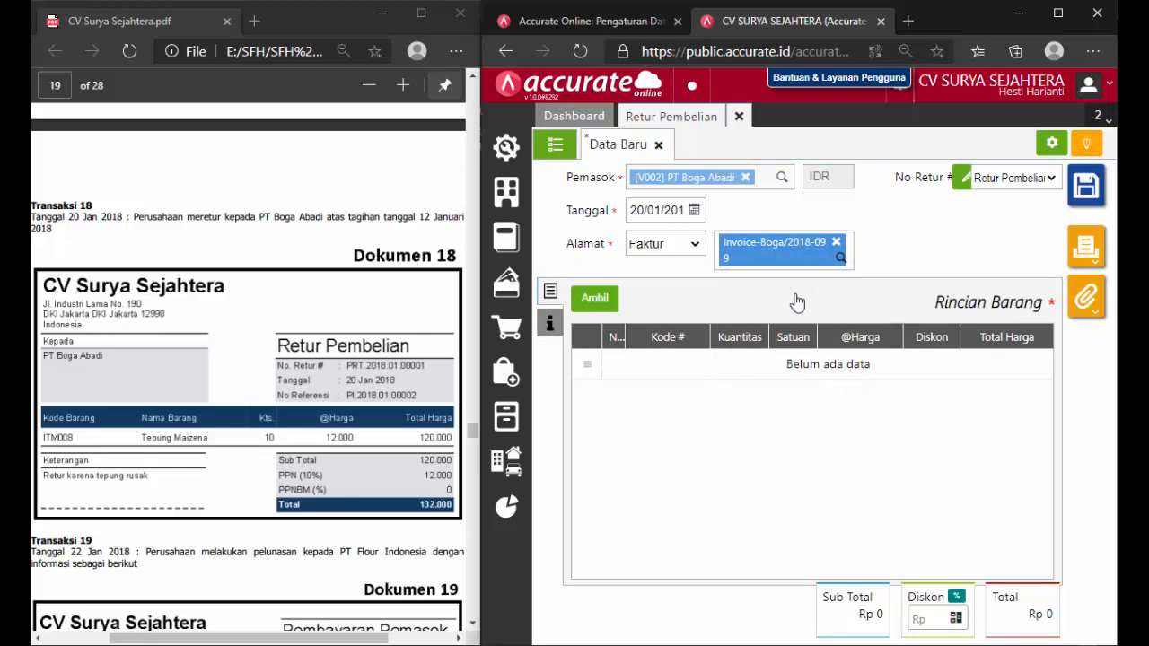
{"action": "left_click", "coordinate": [597, 298]}
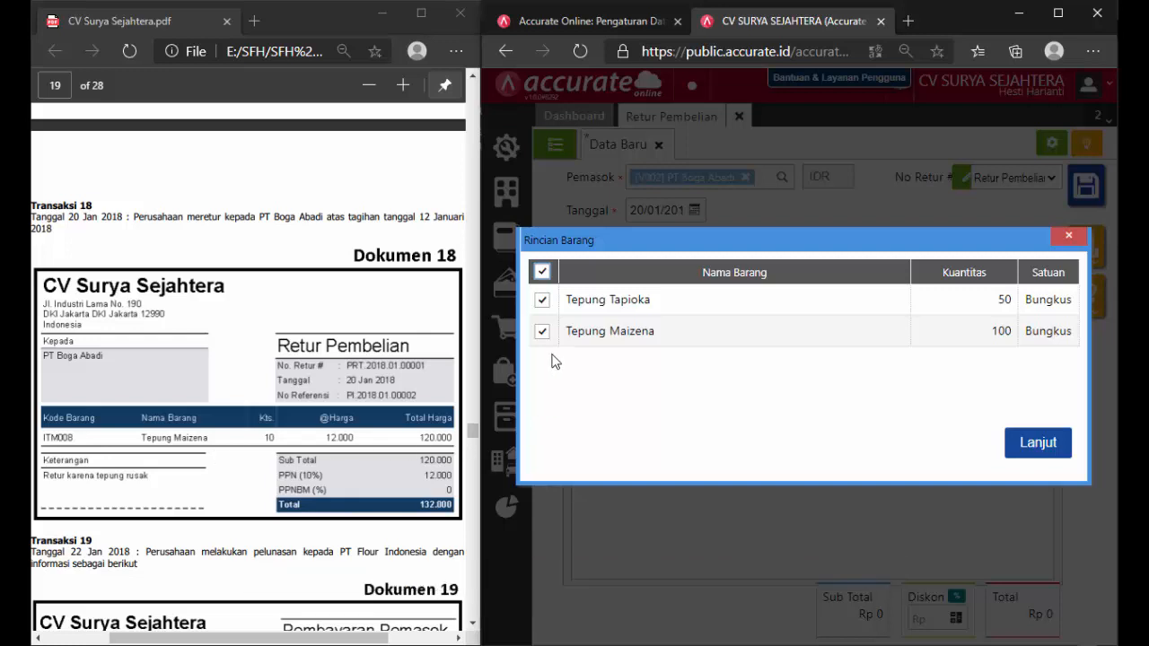
{"action": "left_click", "coordinate": [542, 301]}
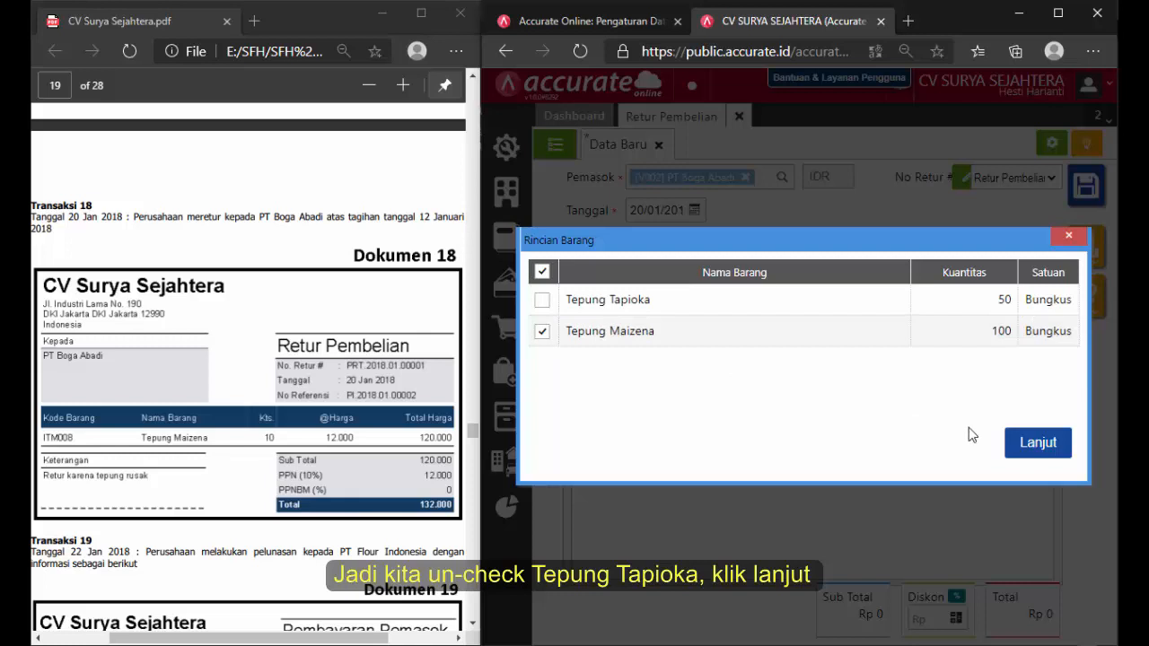
{"action": "left_click", "coordinate": [1013, 444]}
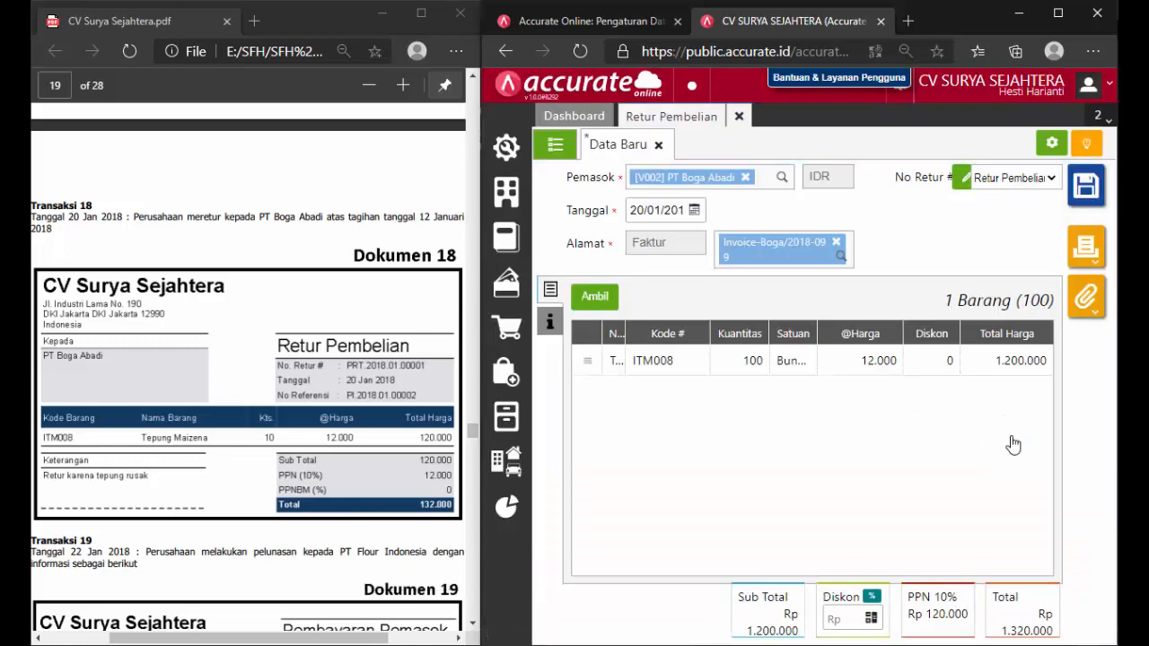
Set the returned quantity of Tepung Maizena to 10 Bungkus in the item details.
{"action": "left_click", "coordinate": [751, 358]}
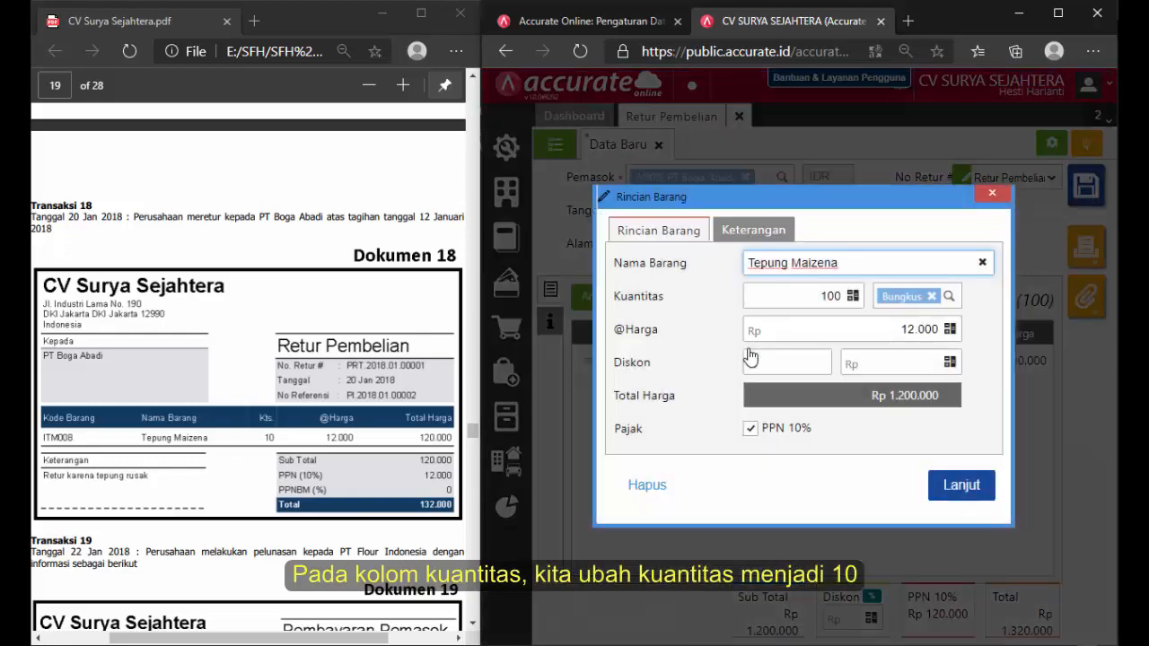
{"action": "left_click", "coordinate": [833, 297]}
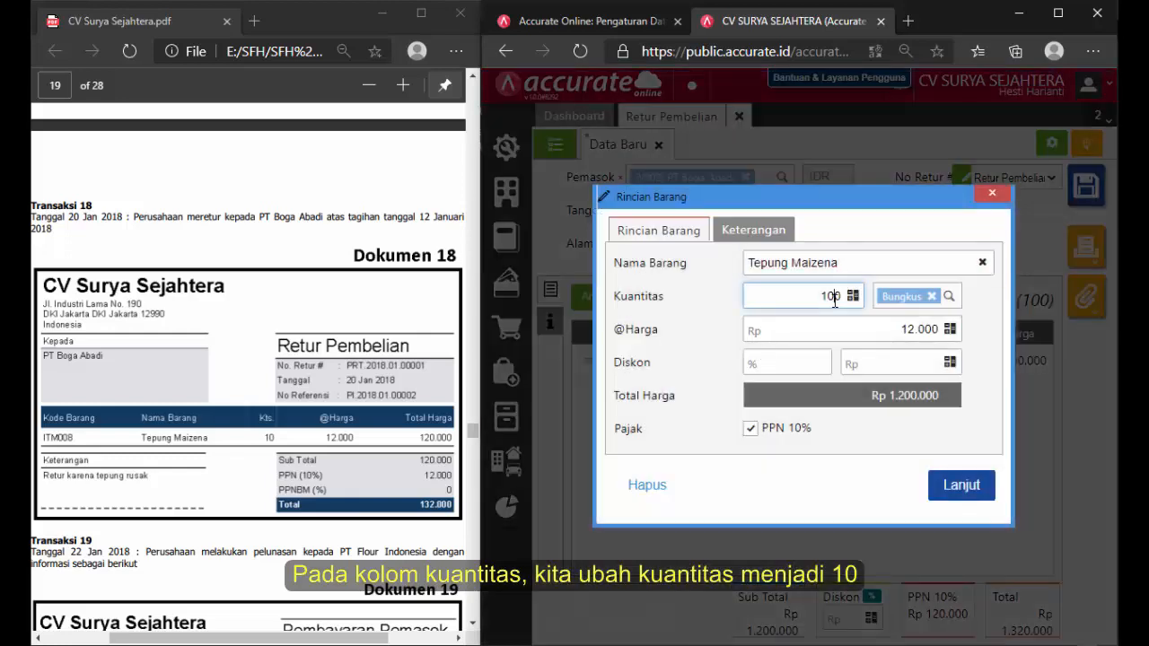
{"action": "key", "text": "BackSpace"}
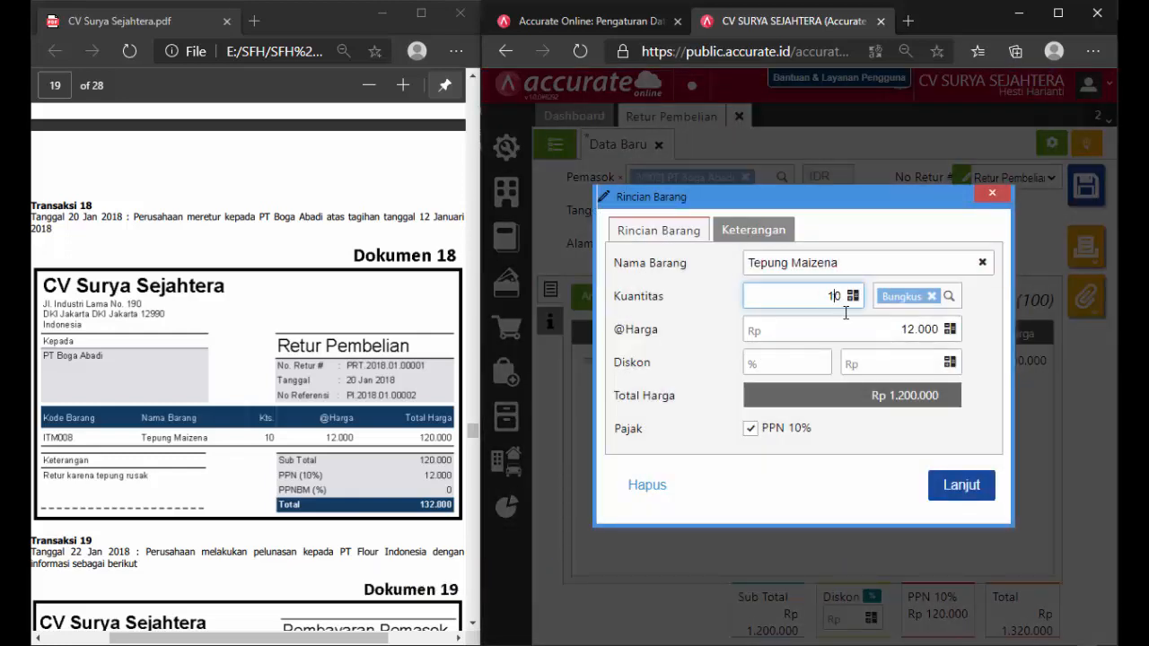
{"action": "left_click", "coordinate": [881, 445]}
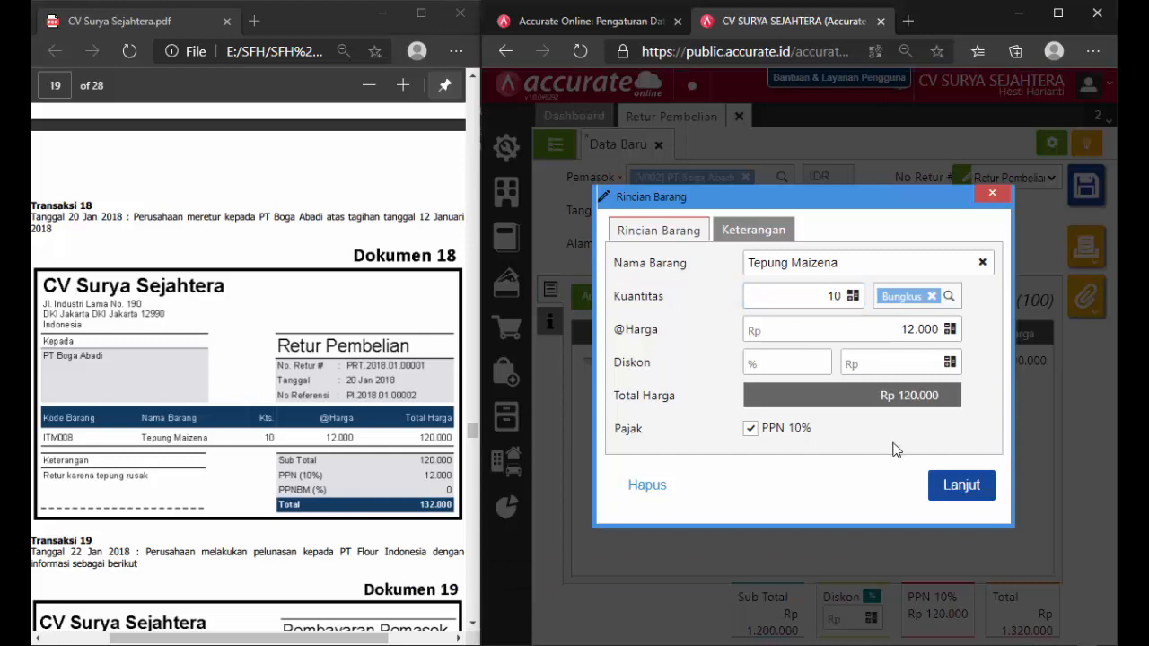
{"action": "left_click", "coordinate": [949, 486]}
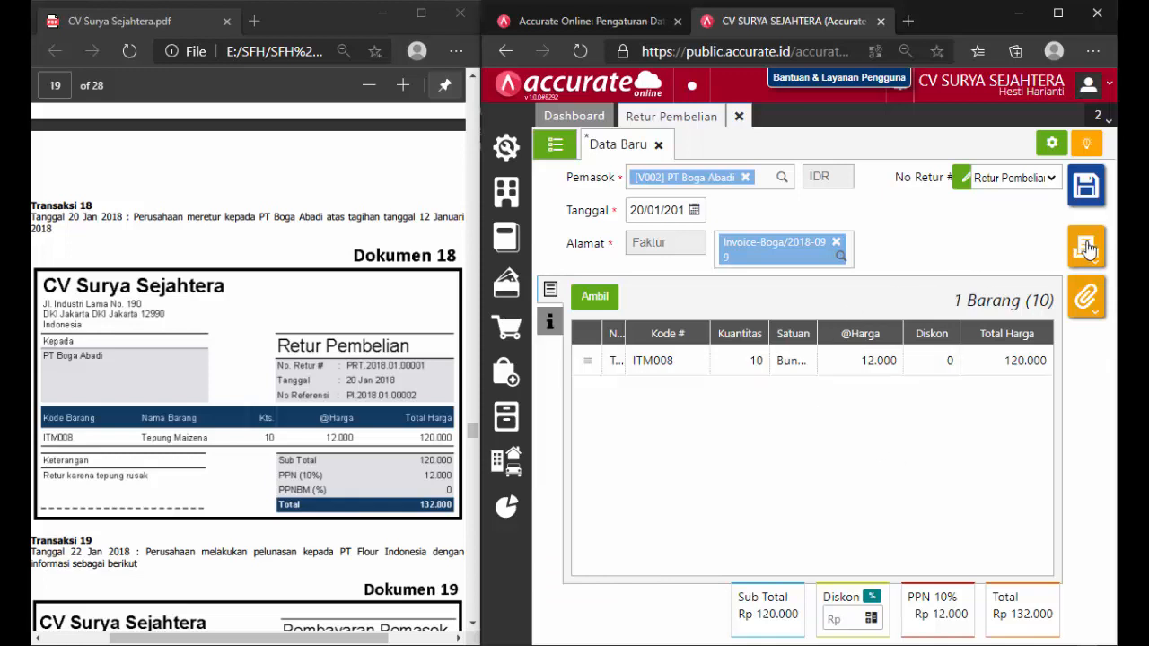
Save and close the purchase return, and bring Transaksi 19 with Dokumen 19 into view in the exercise PDF.
{"action": "left_click", "coordinate": [1098, 193]}
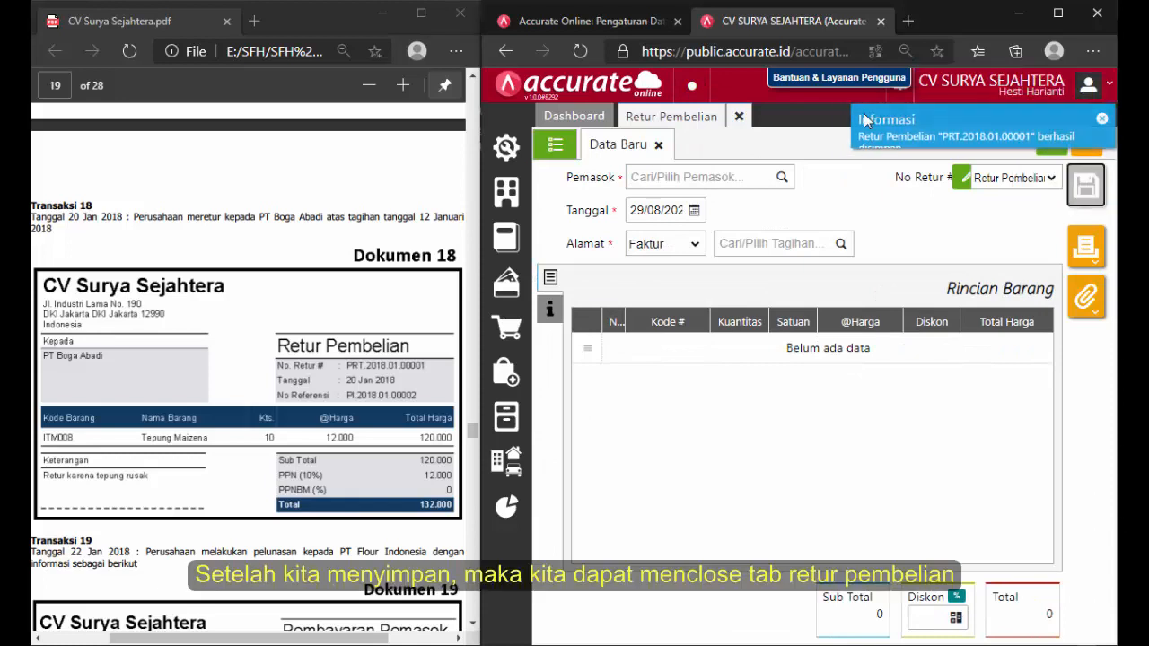
{"action": "left_click", "coordinate": [738, 117]}
{"action": "left_click", "coordinate": [341, 382]}
{"action": "scroll", "coordinate": [341, 381], "scroll_direction": "down", "scroll_amount": 3}
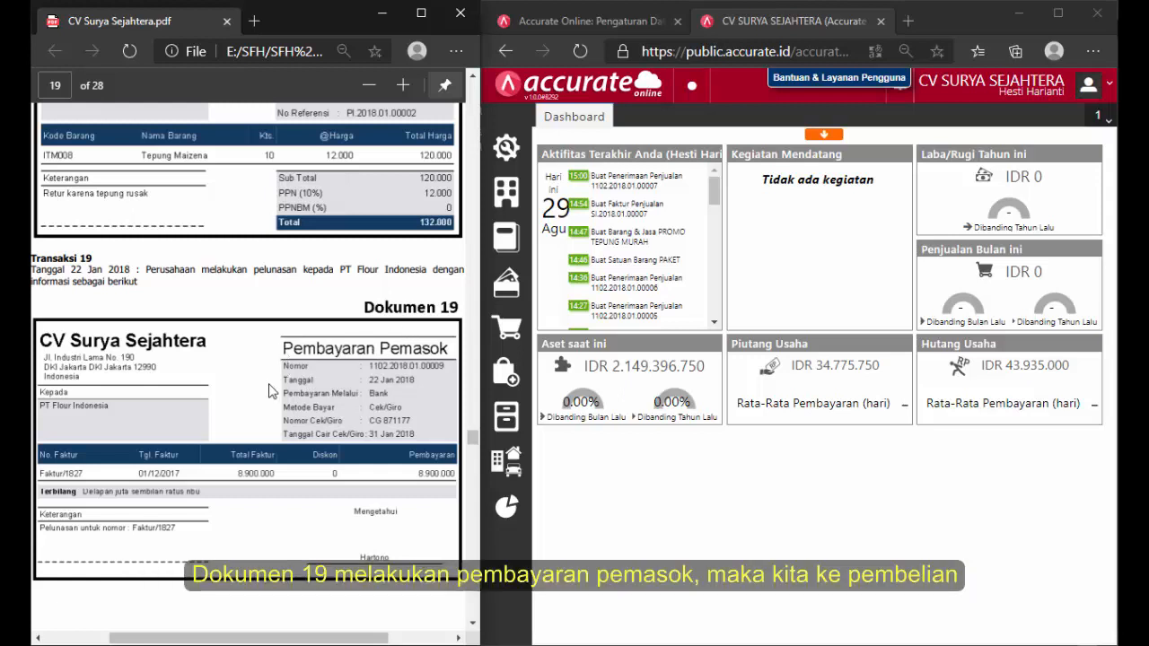
Start a new purchase payment (Pembayaran Pembelian) and choose PT Flour Indonesia as the supplier.
{"action": "left_click", "coordinate": [499, 388]}
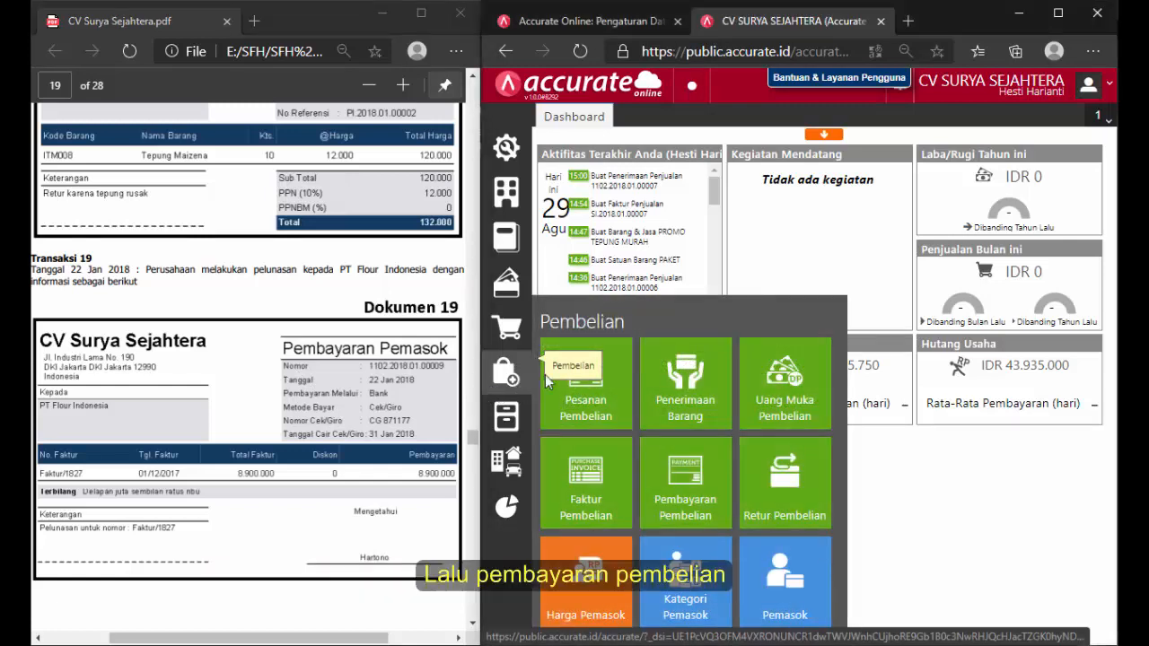
{"action": "left_click", "coordinate": [659, 488]}
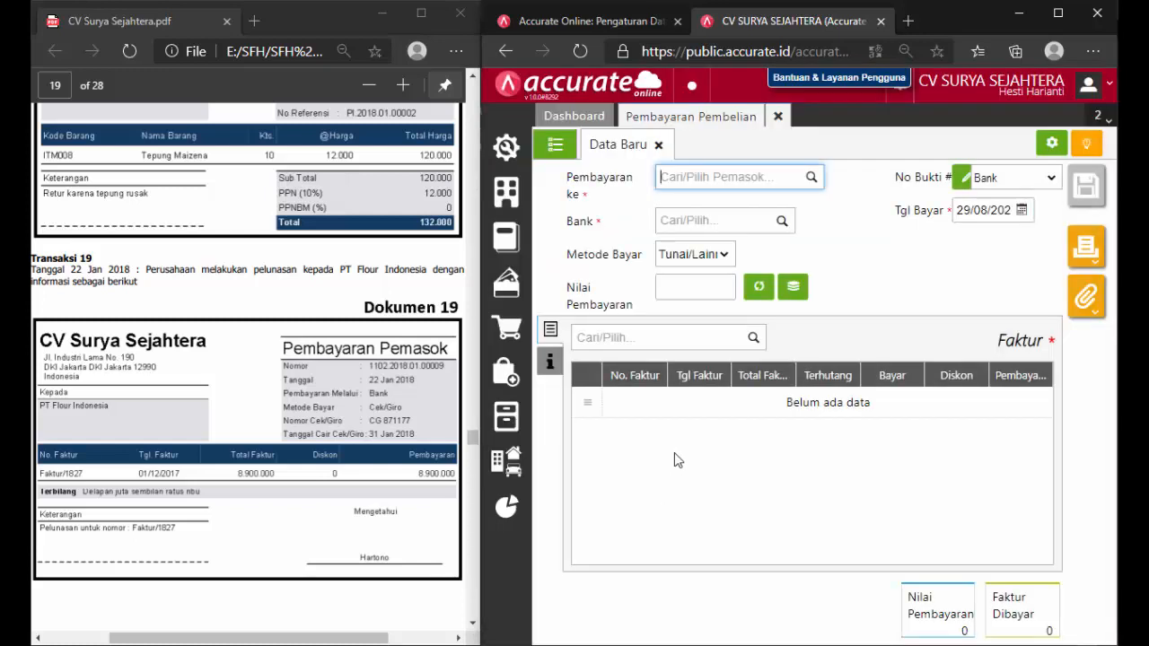
{"action": "left_click", "coordinate": [809, 180]}
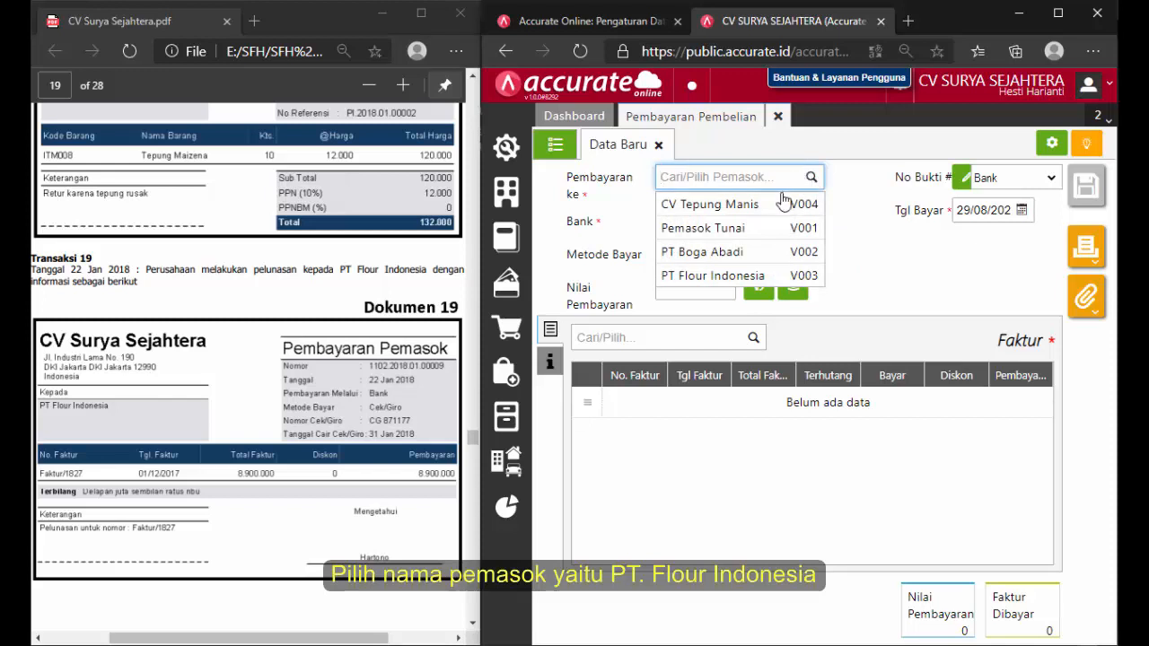
{"action": "left_click", "coordinate": [739, 280]}
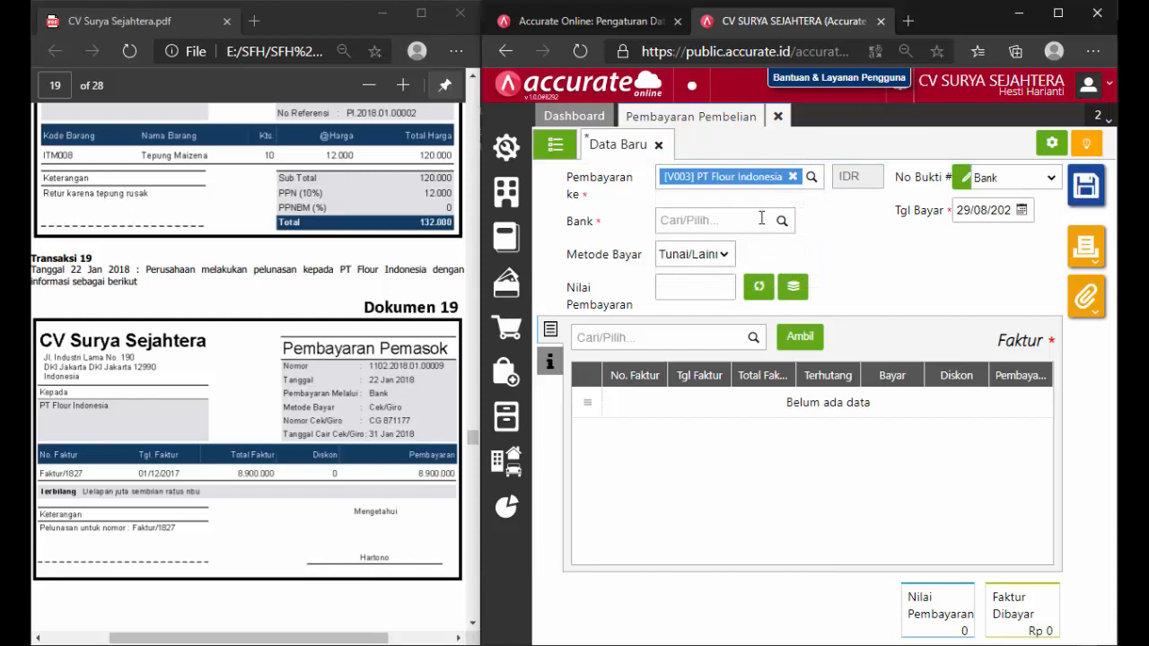
Choose Bank as the paying account and Cek/Giro as the payment method of the supplier payment.
{"action": "left_click", "coordinate": [783, 225]}
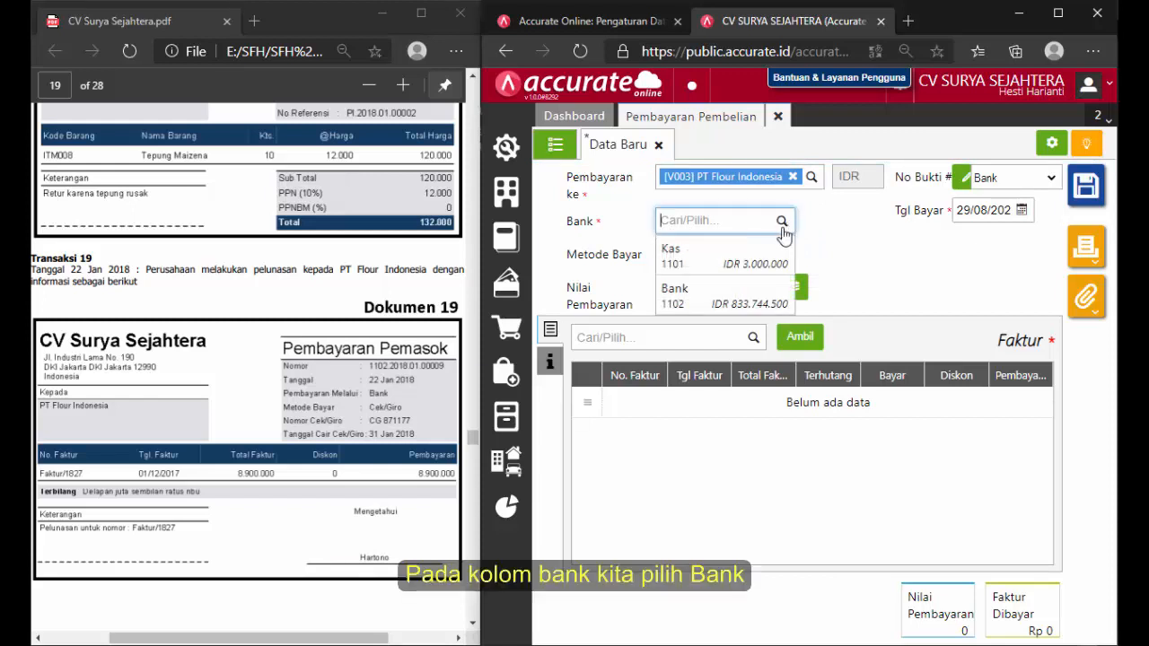
{"action": "left_click", "coordinate": [736, 294]}
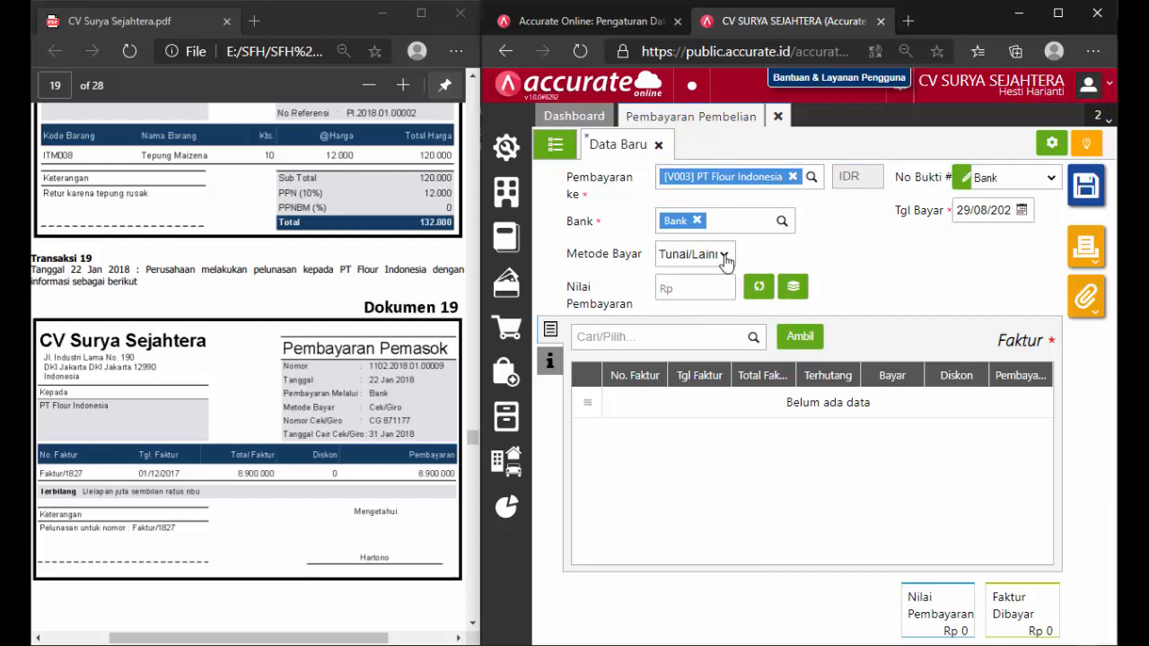
{"action": "left_click", "coordinate": [725, 258]}
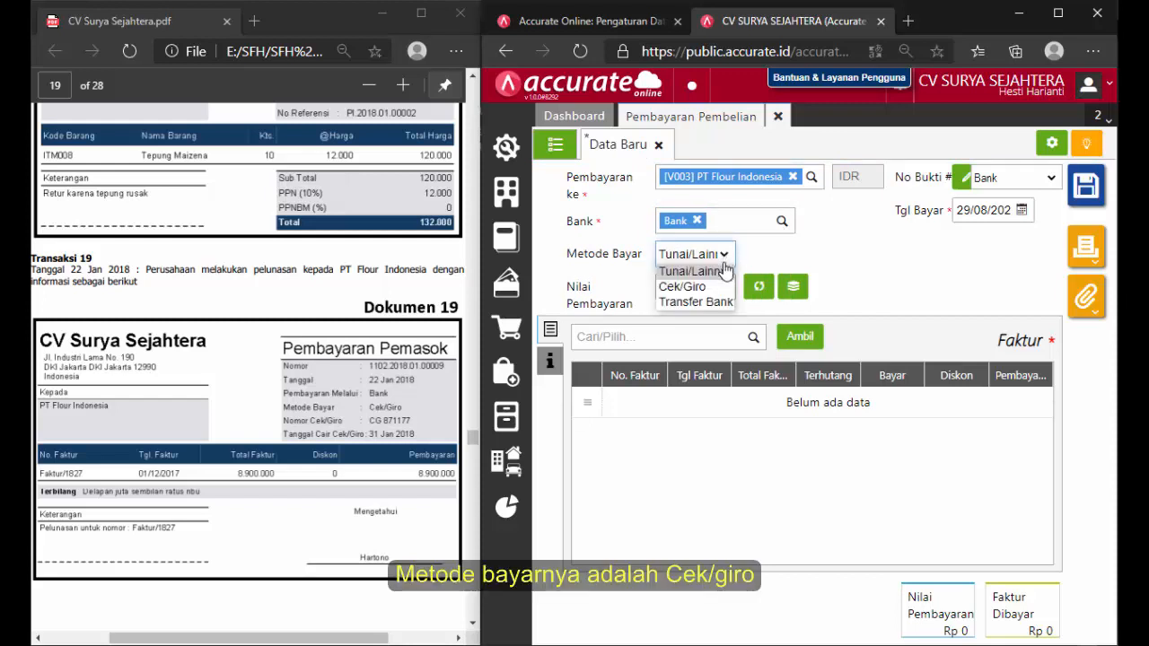
{"action": "left_click", "coordinate": [713, 287]}
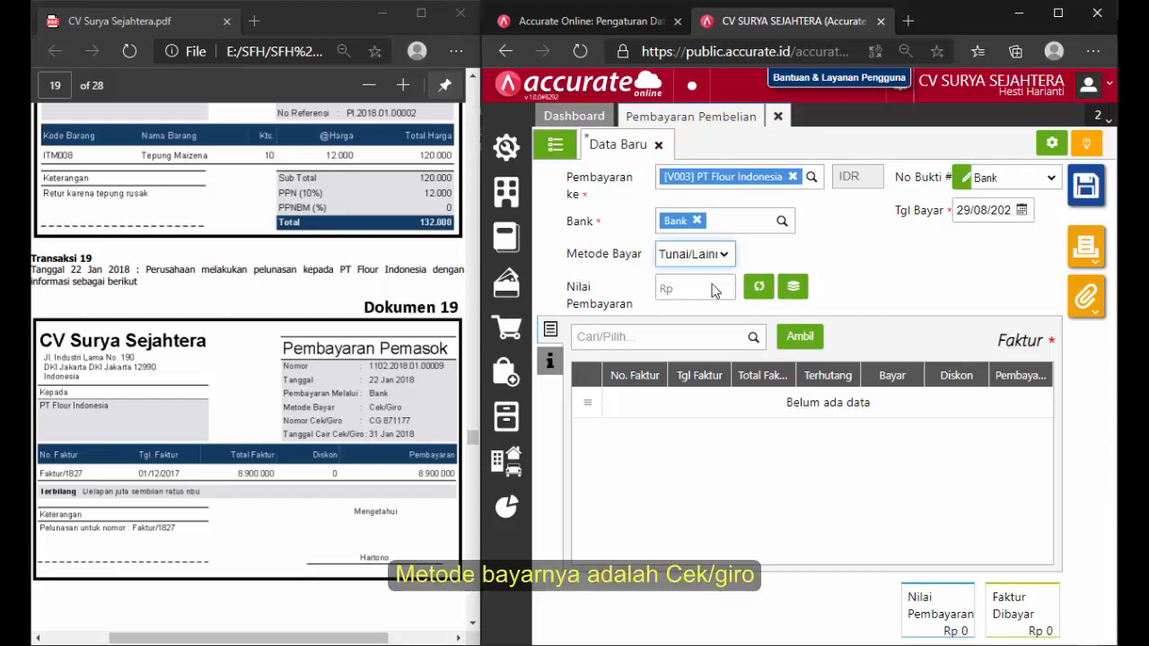
Set the payment date of the PT Flour Indonesia payment to 22 January 2018.
{"action": "left_click", "coordinate": [981, 210]}
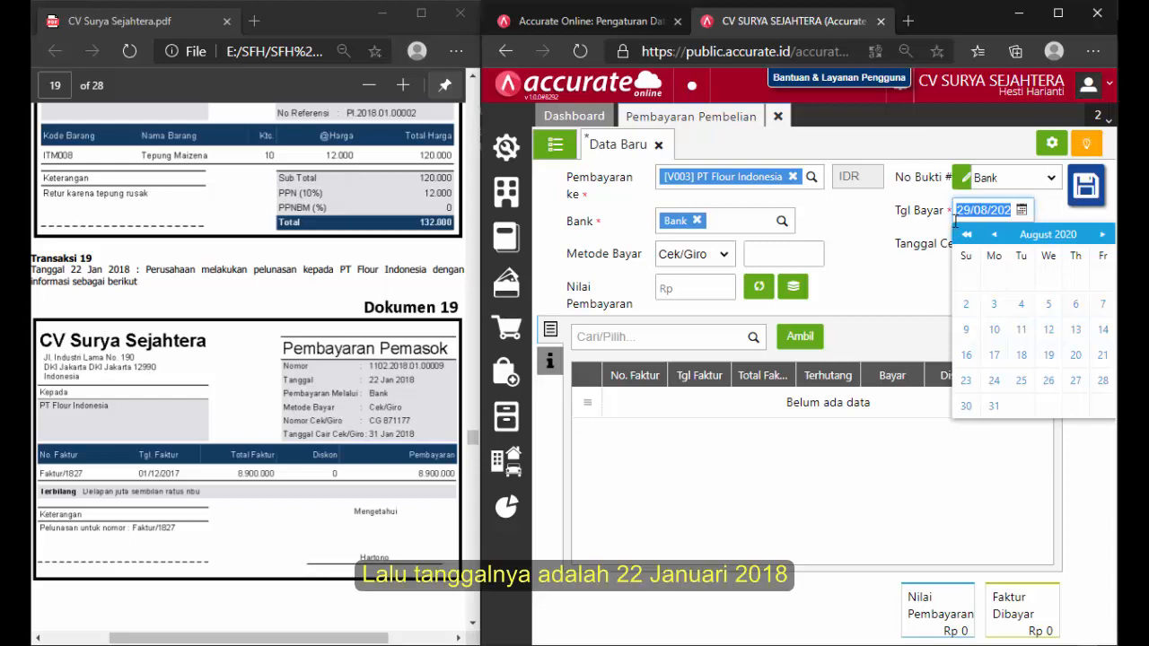
{"action": "type", "text": "22/__/___"}
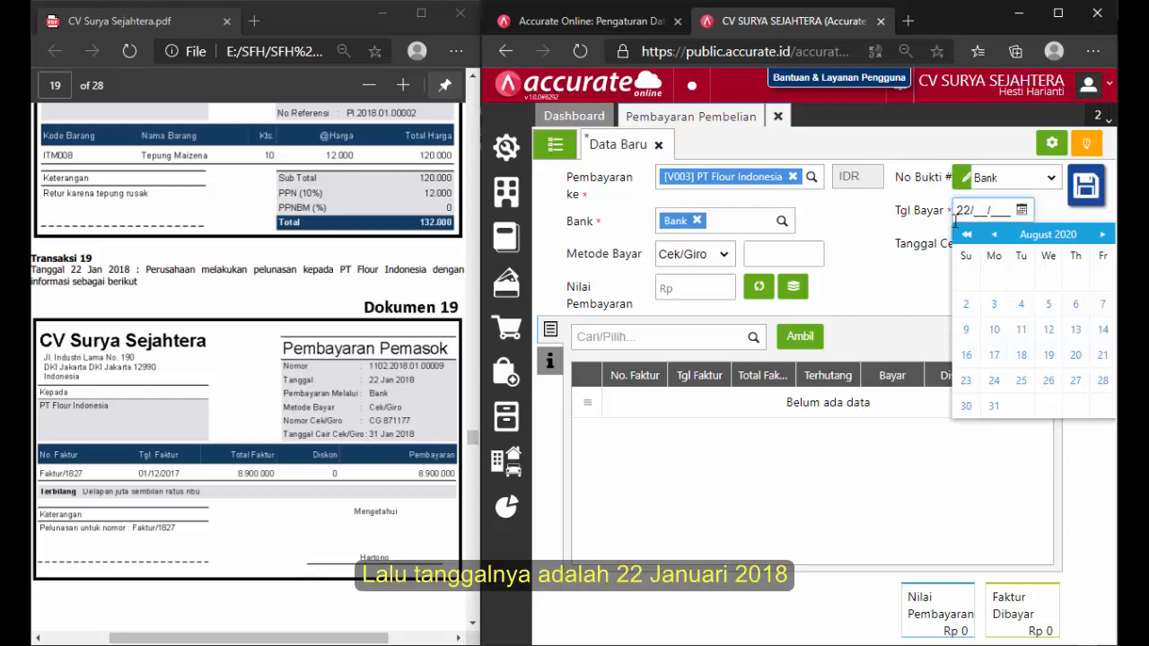
{"action": "type", "text": "012018"}
{"action": "left_click", "coordinate": [918, 281]}
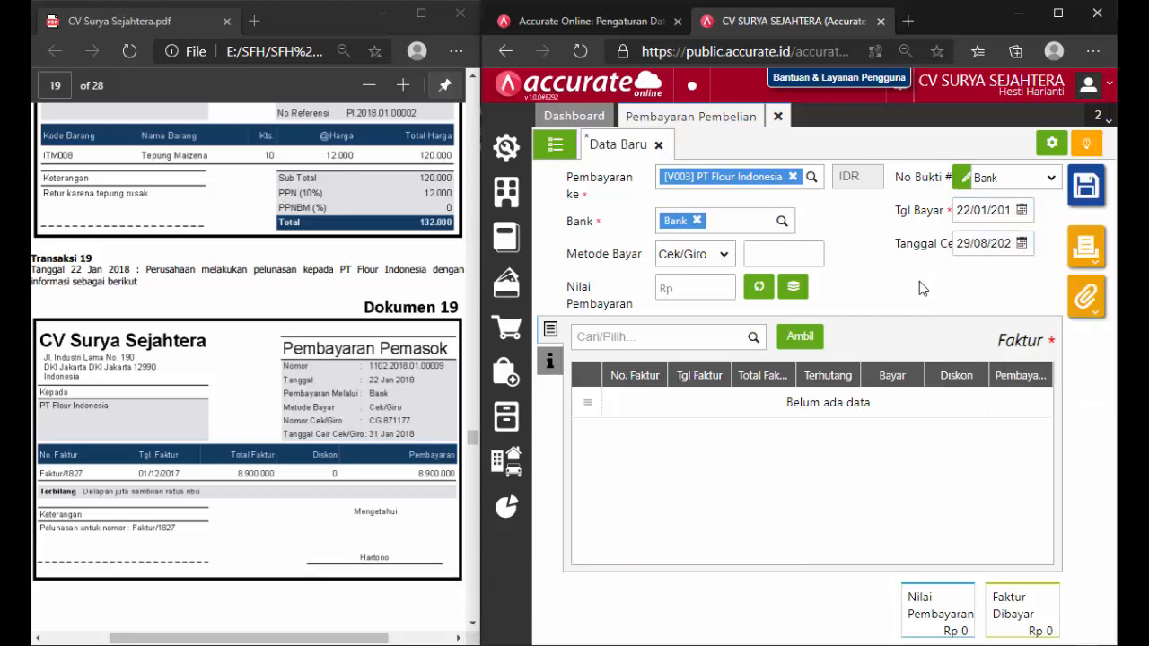
Enter CG 871177 as the cheque number of the PT Flour Indonesia payment and set the cheque date to 31 January 2018.
{"action": "left_click", "coordinate": [804, 254]}
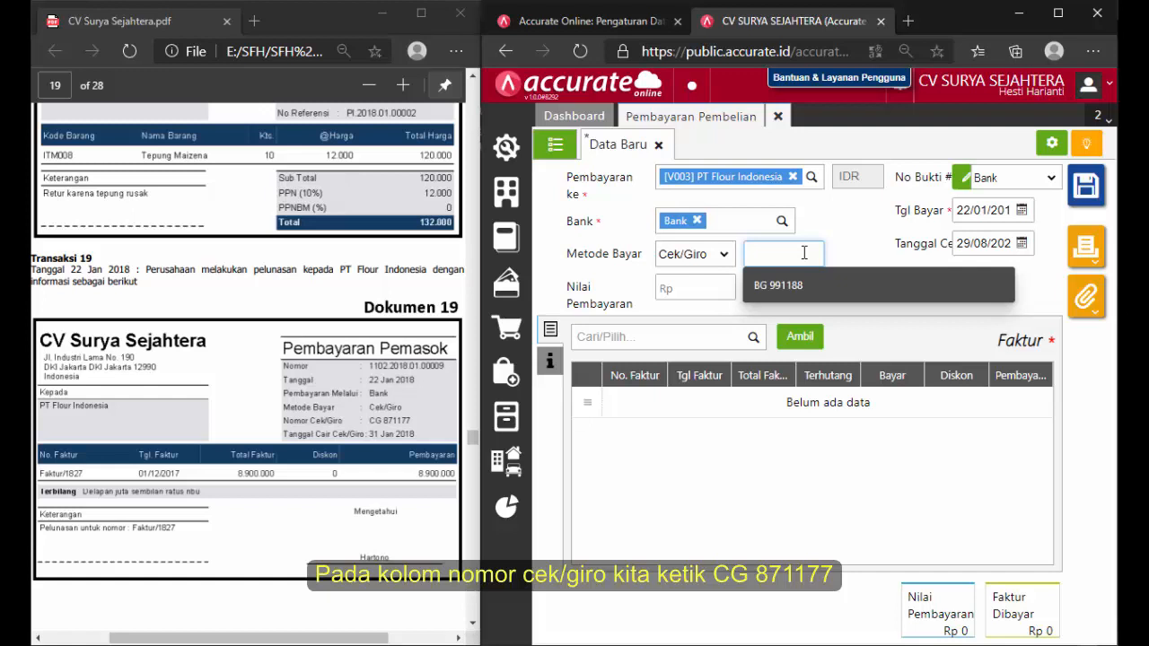
{"action": "type", "text": "CG"}
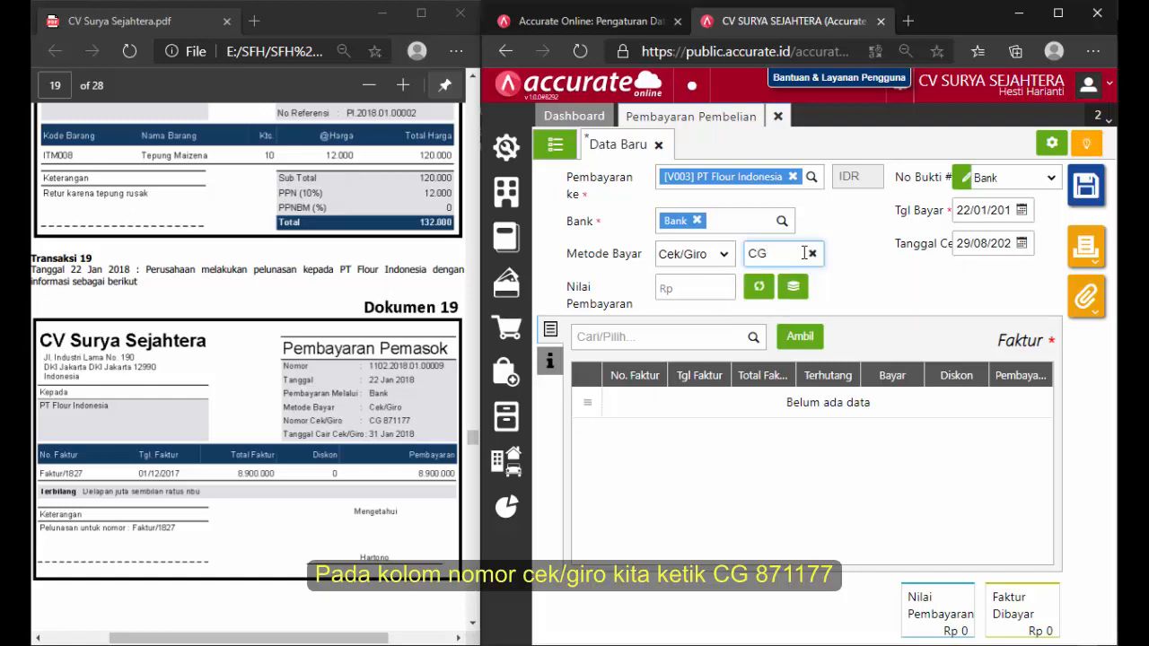
{"action": "type", "text": " 871177"}
{"action": "left_click", "coordinate": [969, 245]}
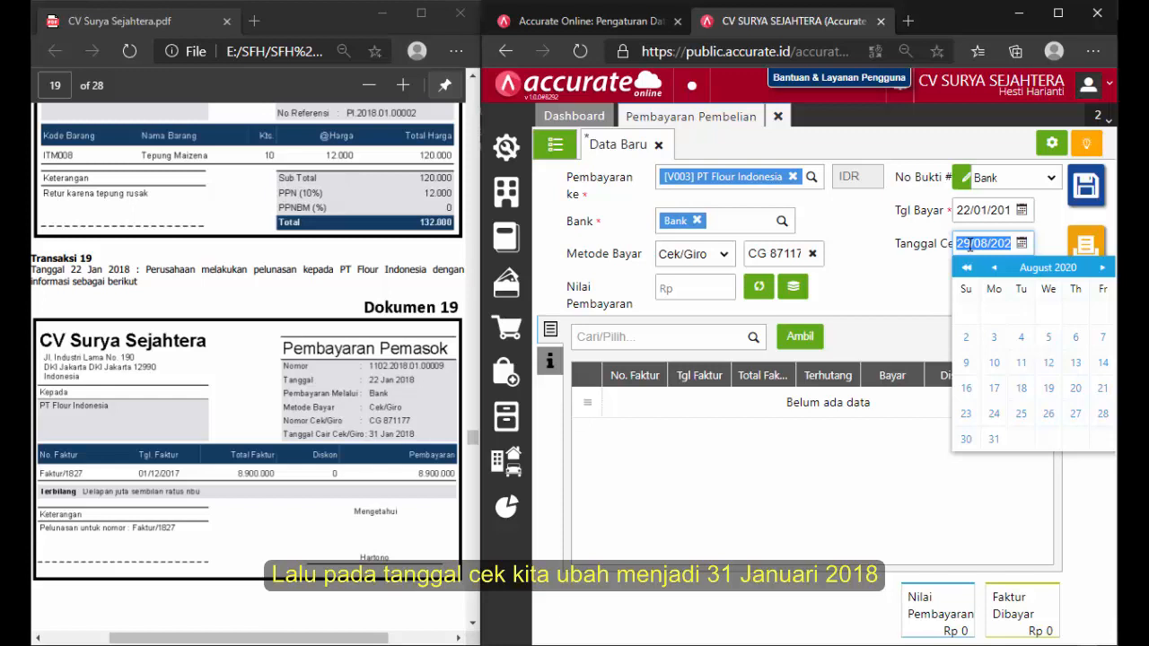
{"action": "type", "text": "31"}
{"action": "type", "text": "012018"}
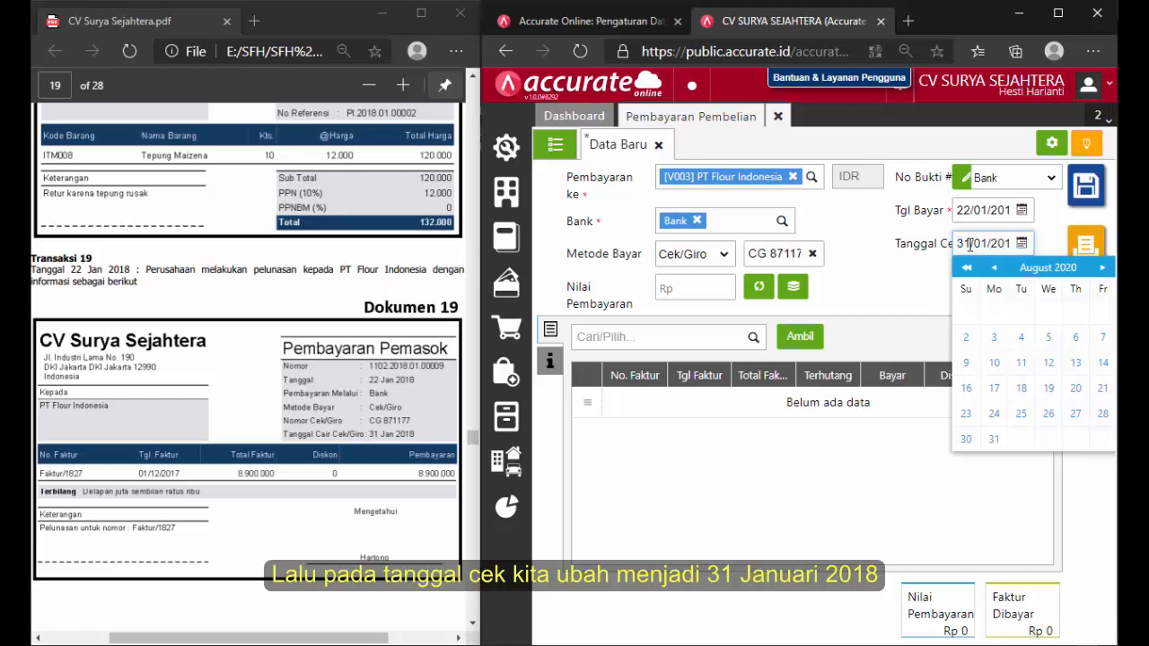
{"action": "left_click", "coordinate": [906, 298]}
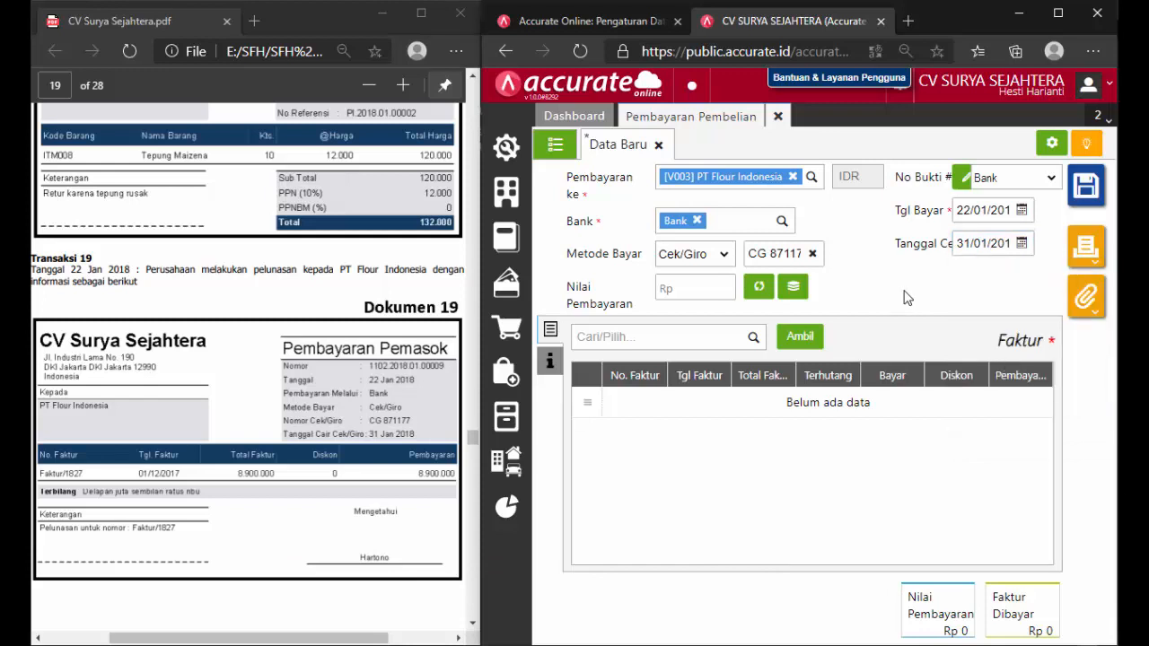
Add invoice Faktur/1827 to the supplier payment, paying its full 8.900.000.
{"action": "left_click", "coordinate": [755, 338]}
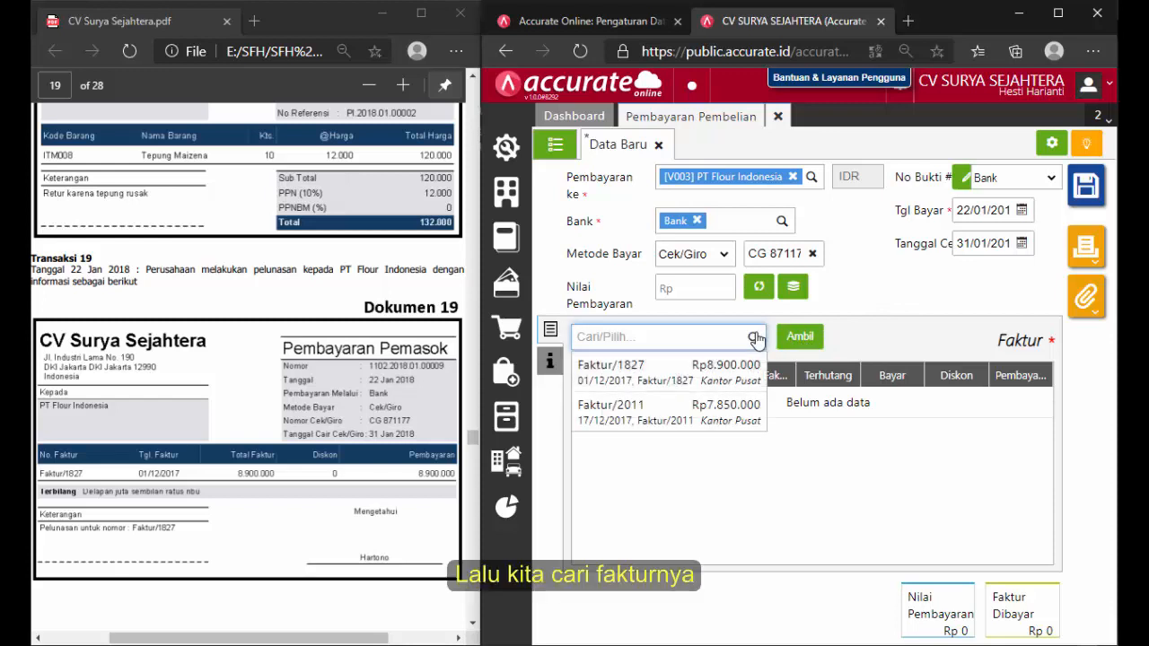
{"action": "left_click", "coordinate": [678, 368]}
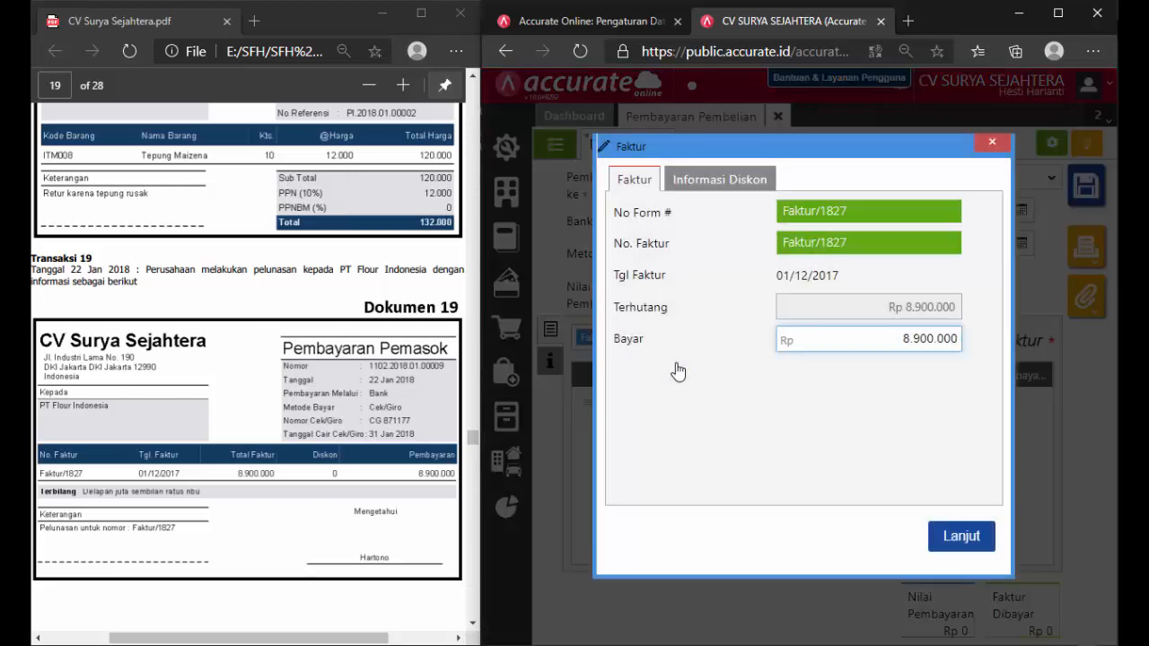
{"action": "left_click", "coordinate": [960, 535]}
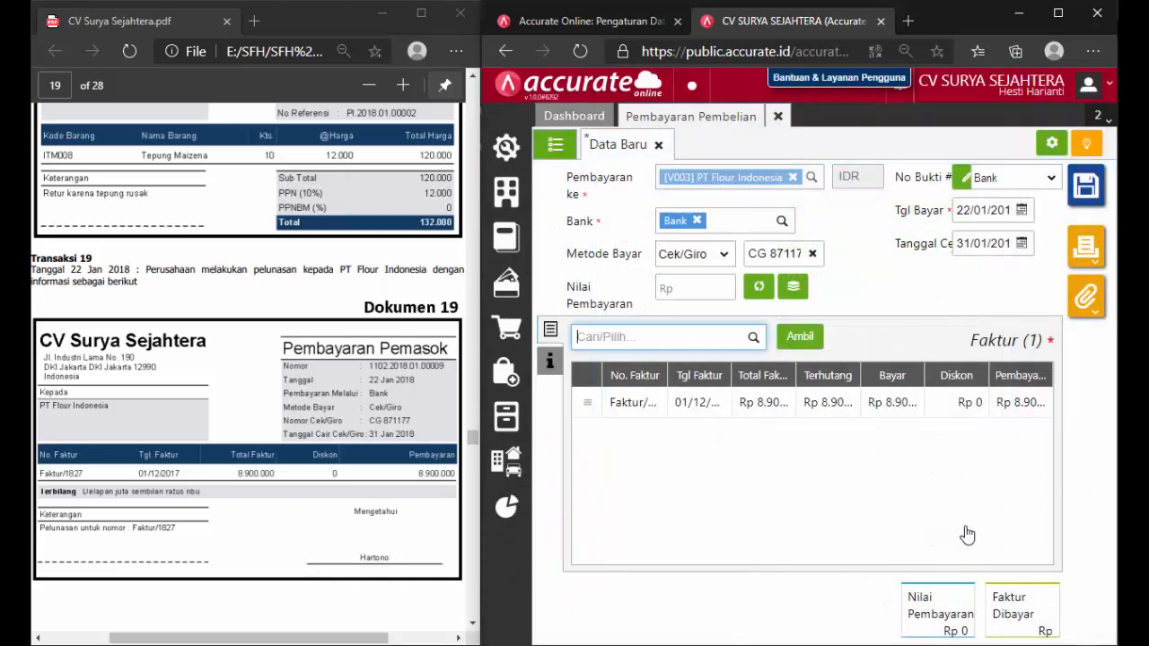
Fill in the payment value (Nilai Pembayaran) from the added invoice, and save and close the supplier payment.
{"action": "left_click", "coordinate": [758, 287]}
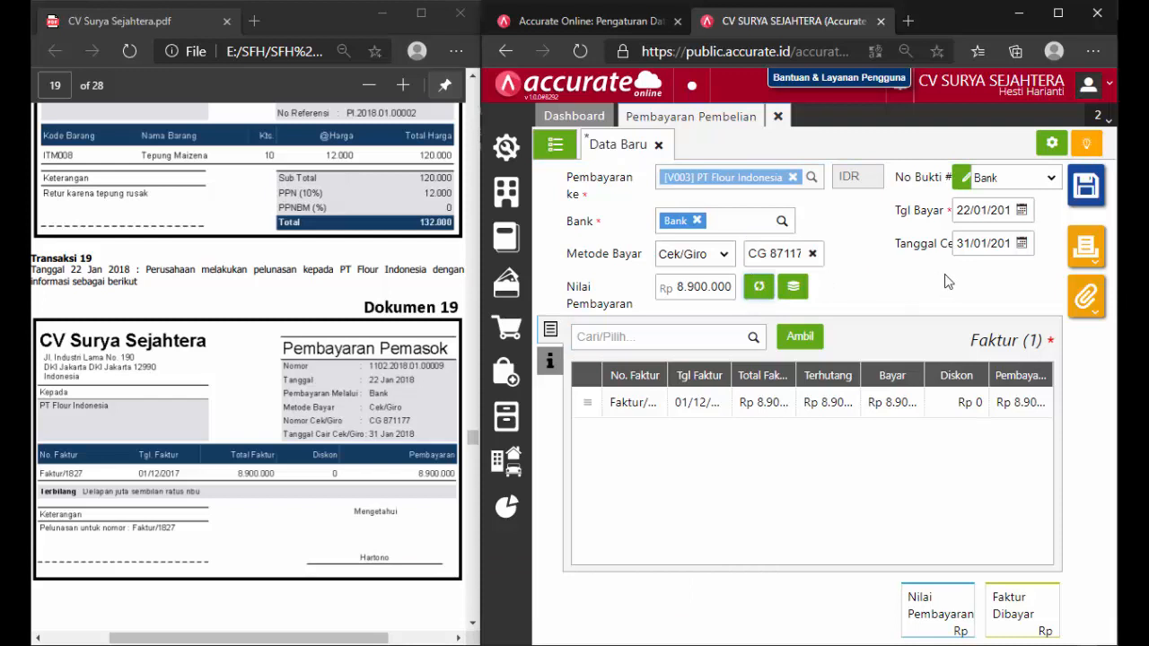
{"action": "left_click", "coordinate": [1083, 201]}
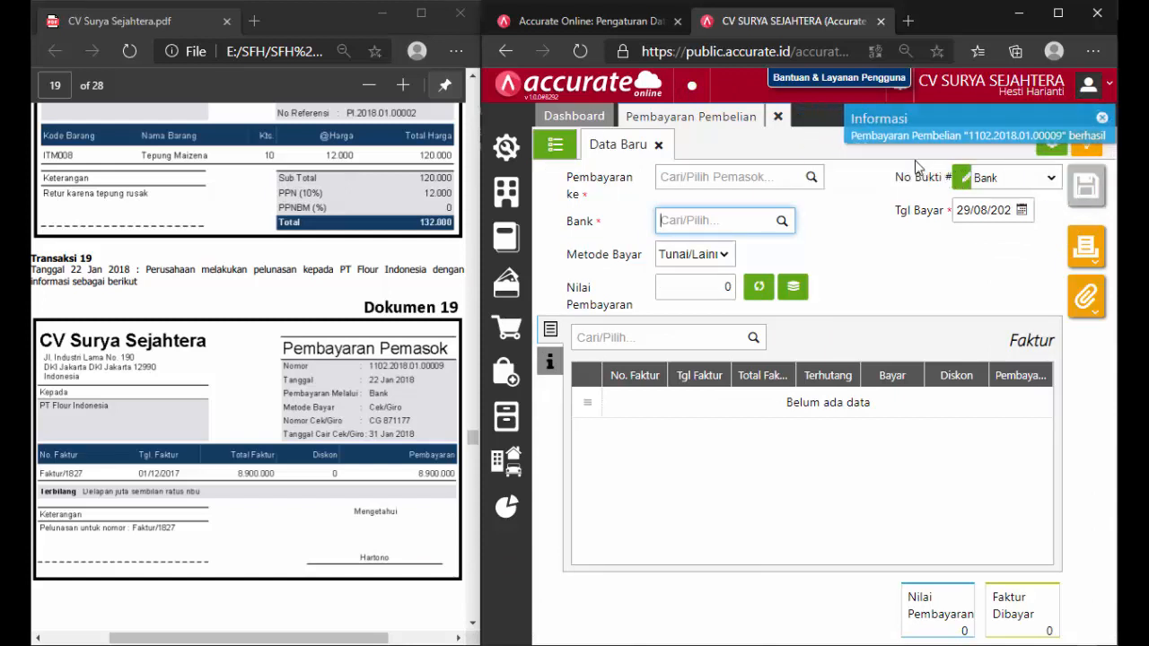
{"action": "left_click", "coordinate": [778, 116]}
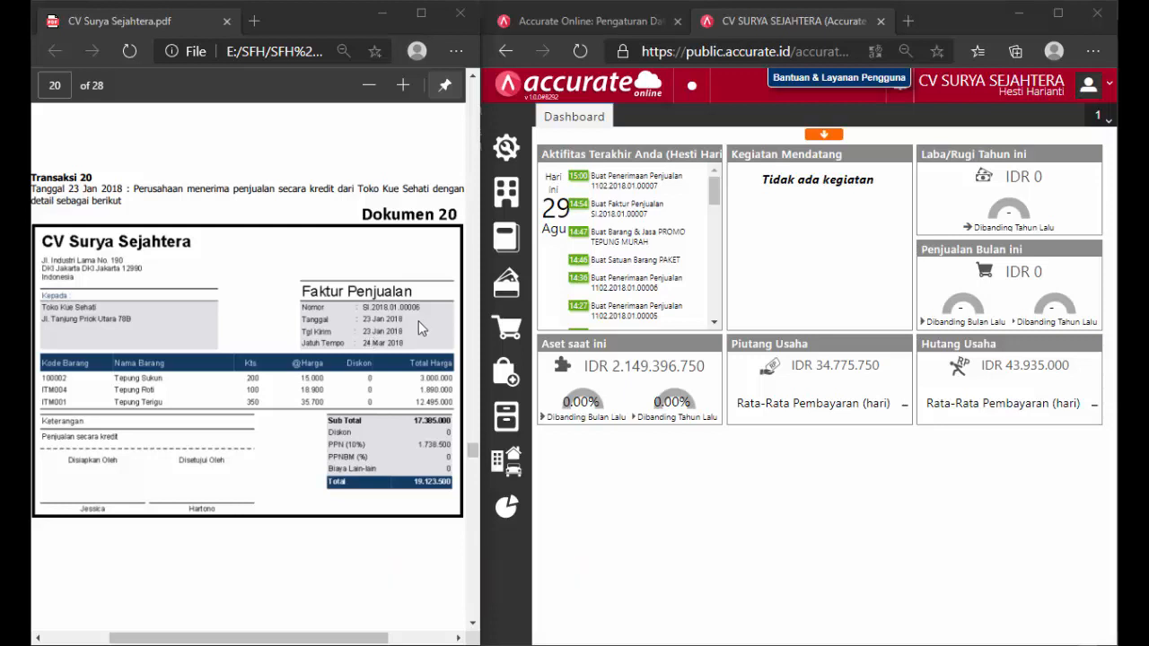
Start a new sales invoice (Faktur Penjualan) and choose Toko Kue Sehati as the customer.
{"action": "left_click", "coordinate": [507, 331]}
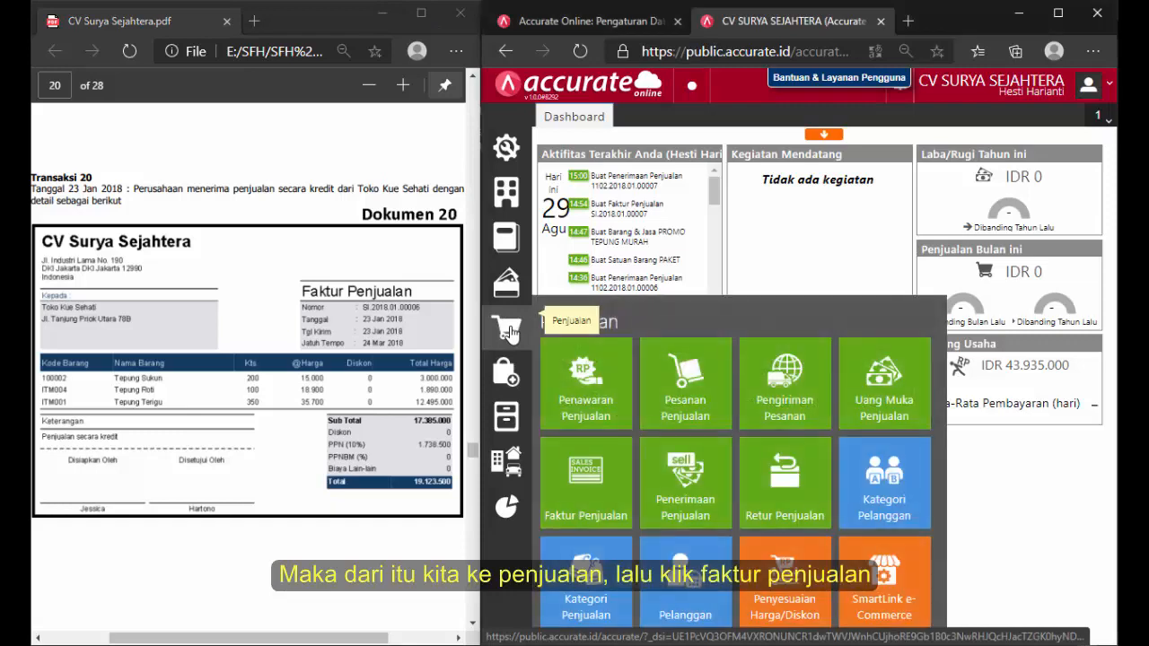
{"action": "left_click", "coordinate": [599, 458]}
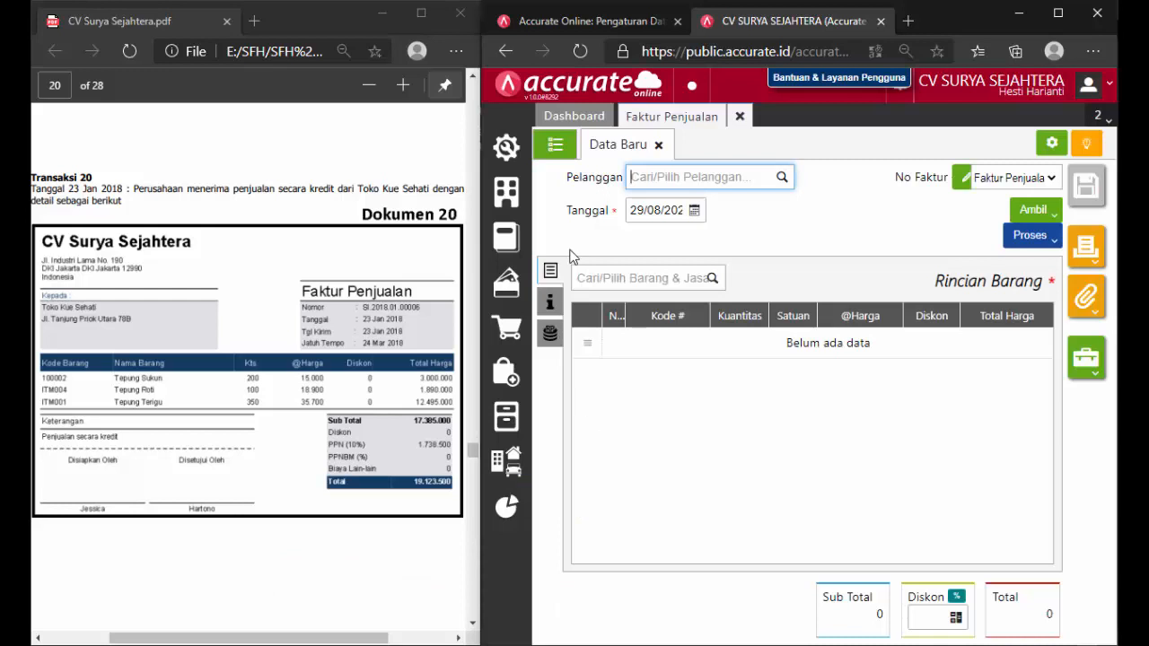
{"action": "left_click", "coordinate": [780, 177]}
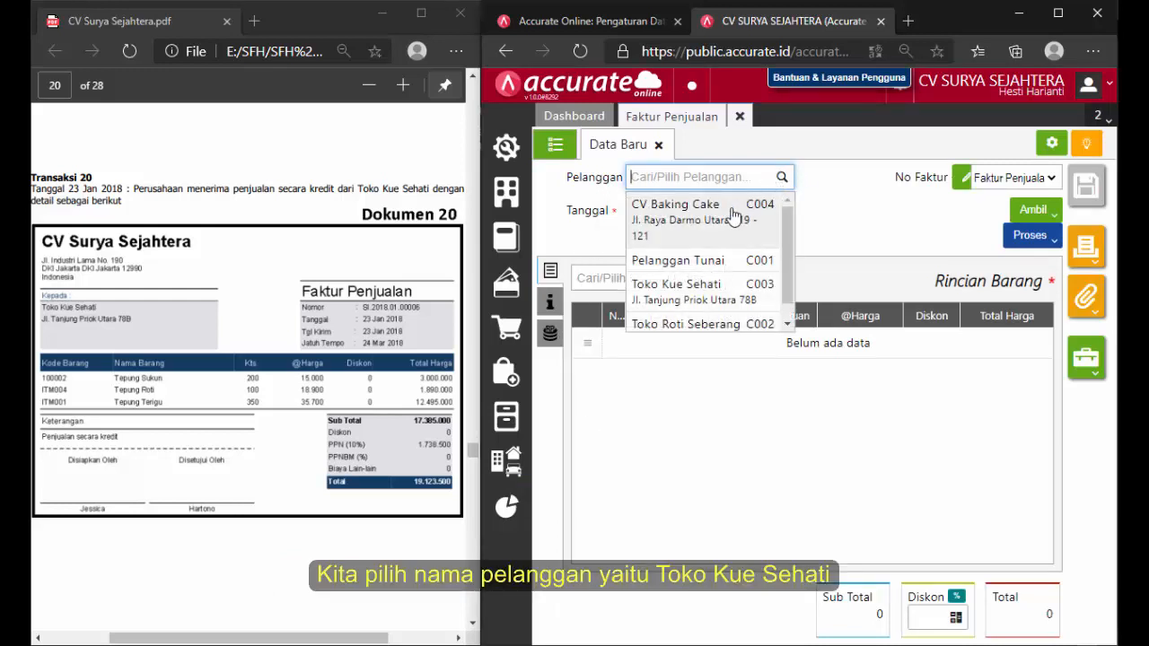
{"action": "left_click", "coordinate": [717, 299]}
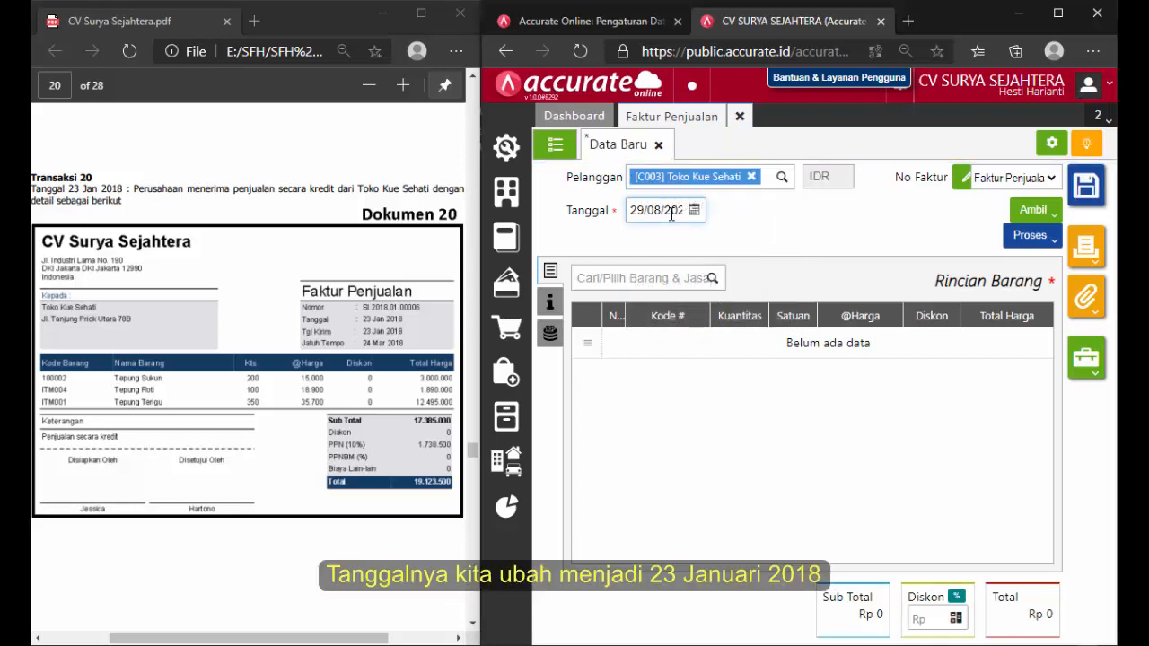
Set the date of the Toko Kue Sehati sales invoice to 23 January 2018.
{"action": "left_click", "coordinate": [671, 210]}
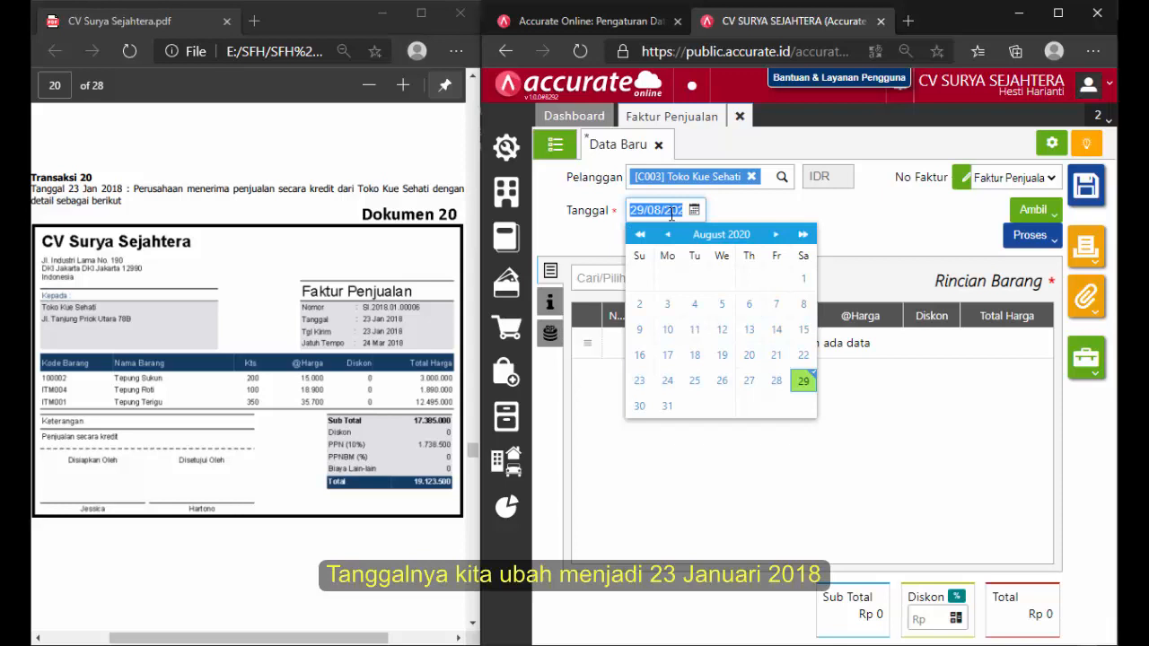
{"action": "type", "text": "23/01/201"}
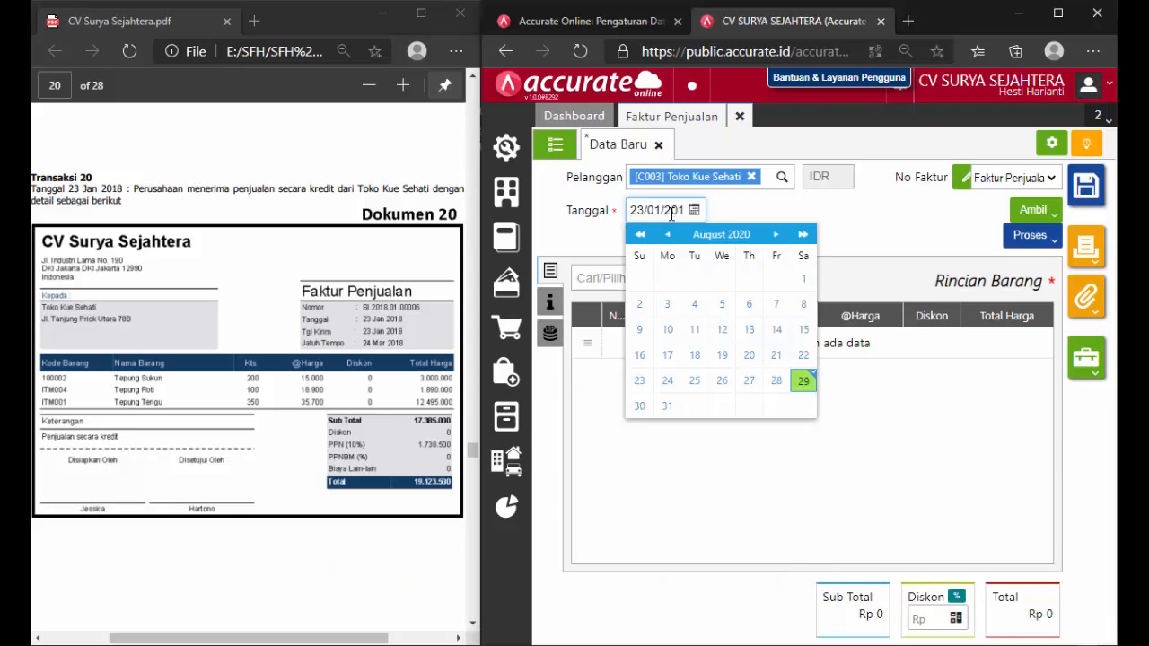
{"action": "left_click", "coordinate": [883, 220]}
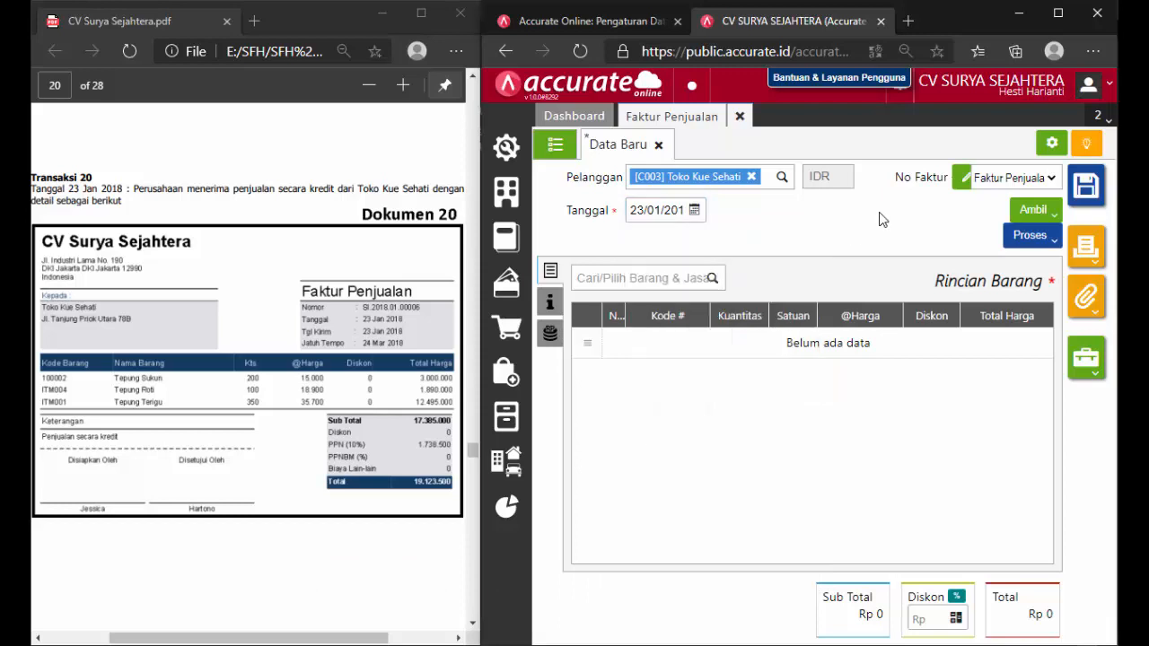
Add Tepung Sukun (100002) to the sales invoice with a quantity of 200.
{"action": "left_click", "coordinate": [713, 280]}
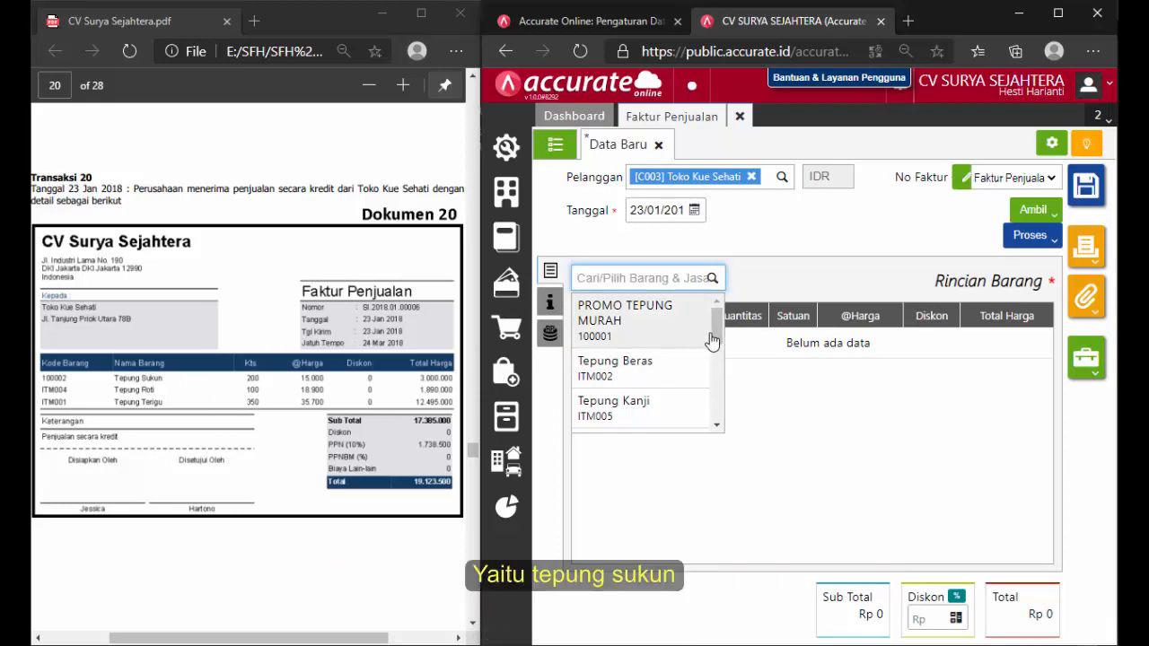
{"action": "left_click_drag", "start_coordinate": [716, 341], "coordinate": [710, 398]}
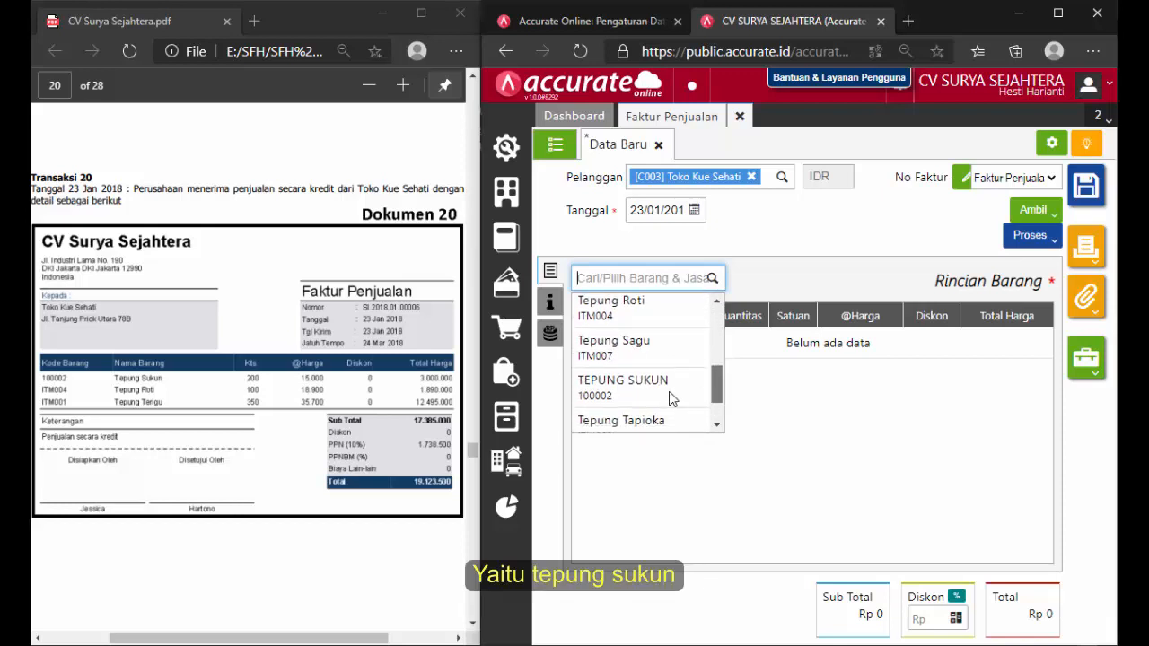
{"action": "left_click", "coordinate": [671, 398]}
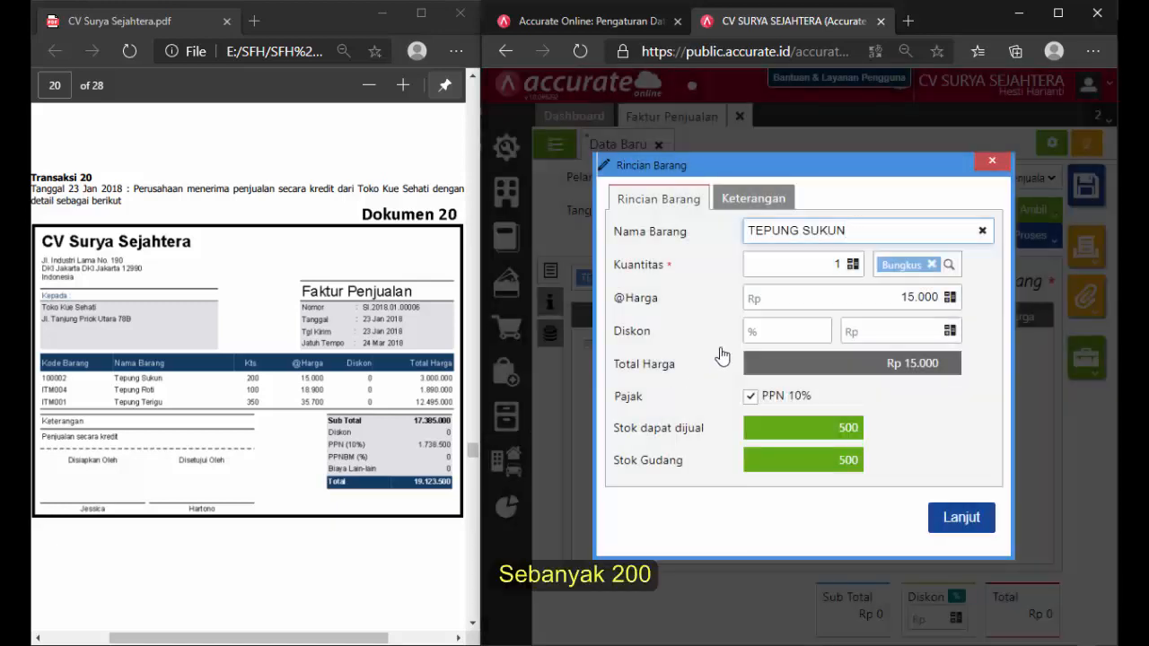
{"action": "left_click", "coordinate": [835, 262]}
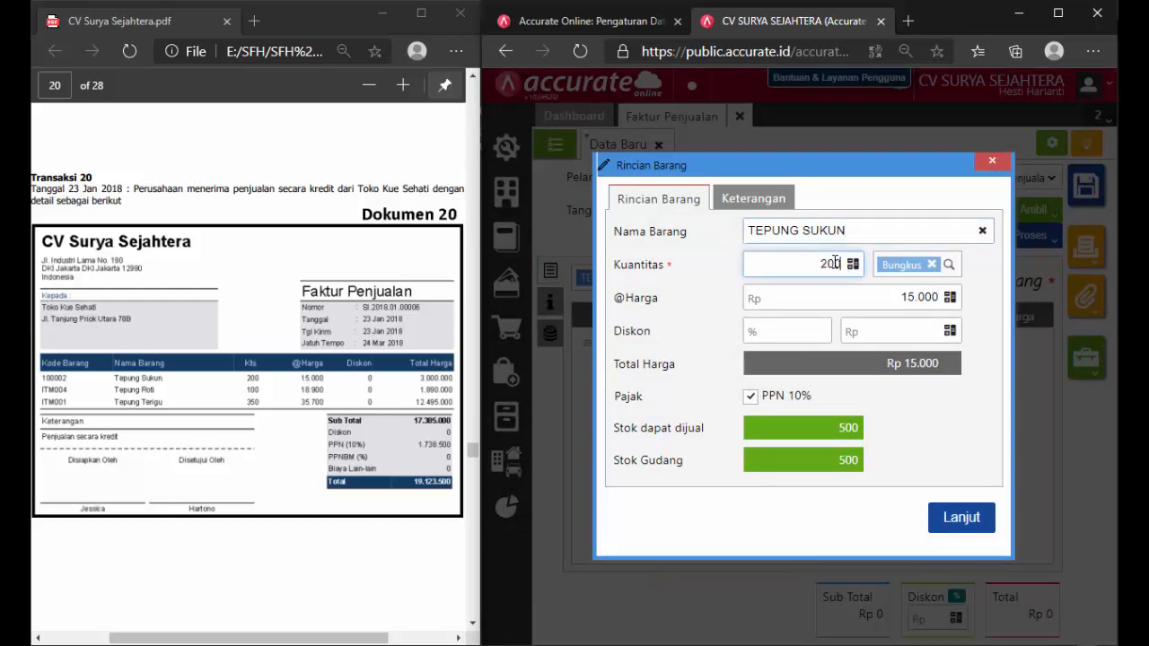
{"action": "left_click", "coordinate": [919, 459]}
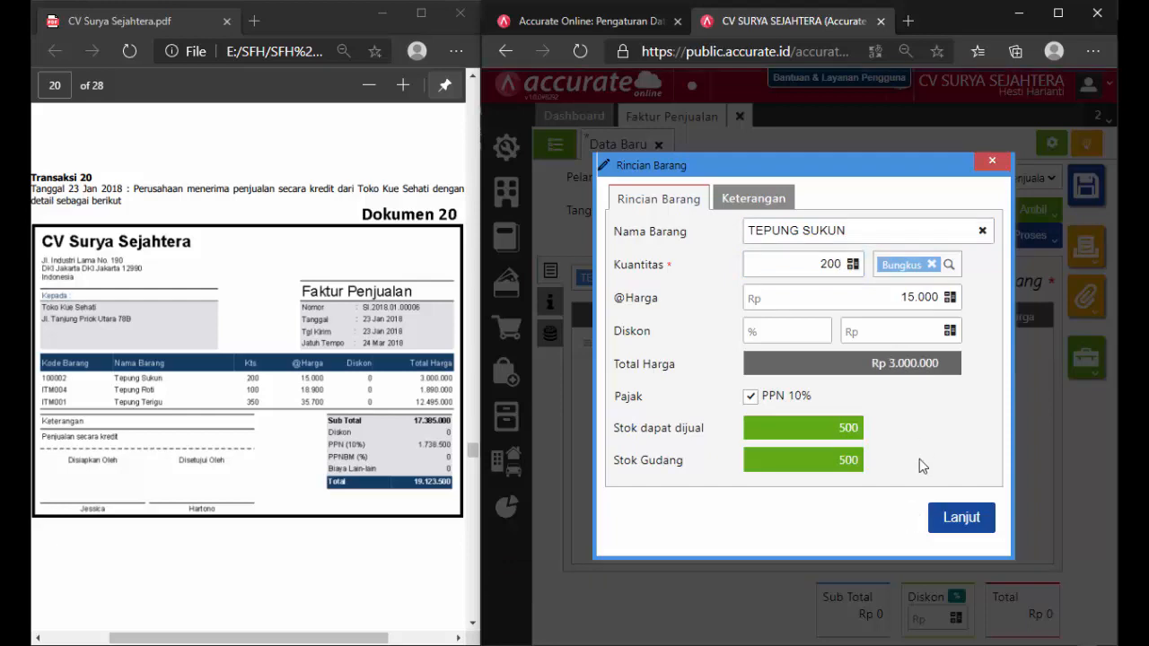
{"action": "left_click", "coordinate": [959, 533]}
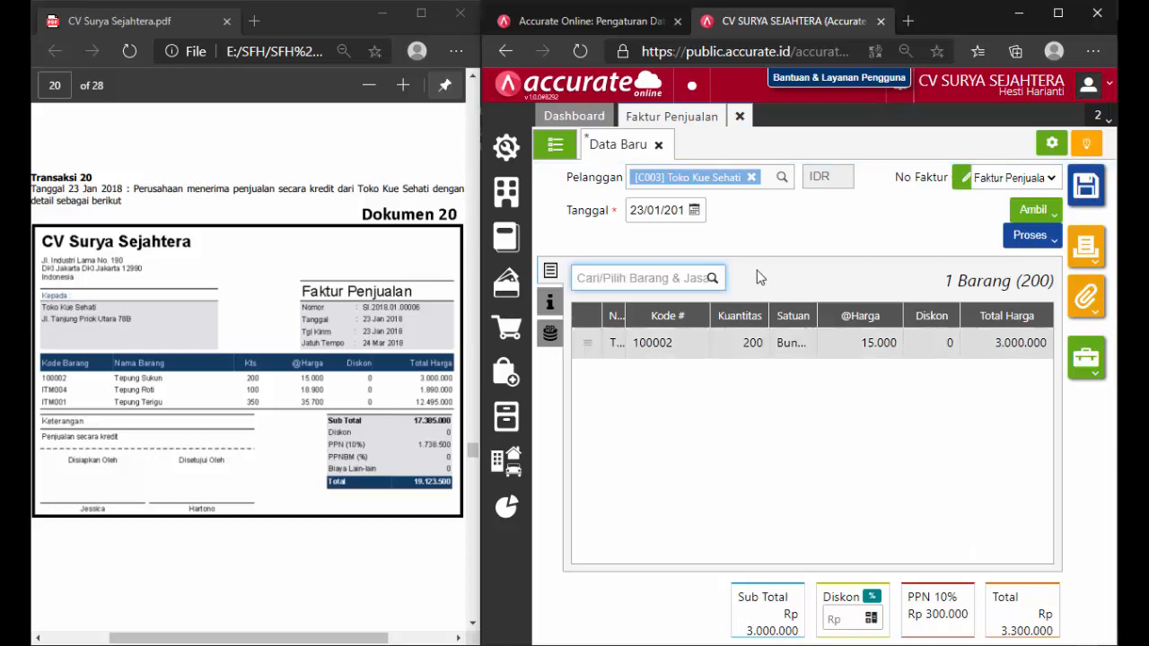
Add Tepung Roti (ITM004) to the sales invoice with a quantity of 100.
{"action": "left_click", "coordinate": [712, 280]}
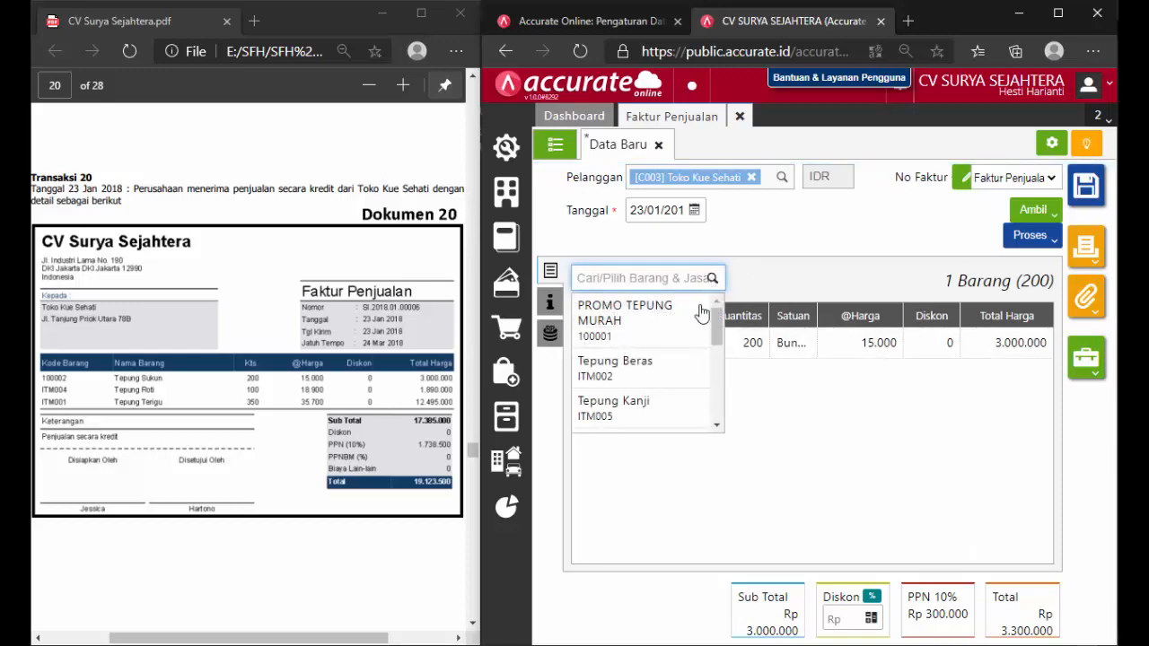
{"action": "left_click_drag", "start_coordinate": [716, 334], "coordinate": [706, 370]}
{"action": "left_click", "coordinate": [678, 367]}
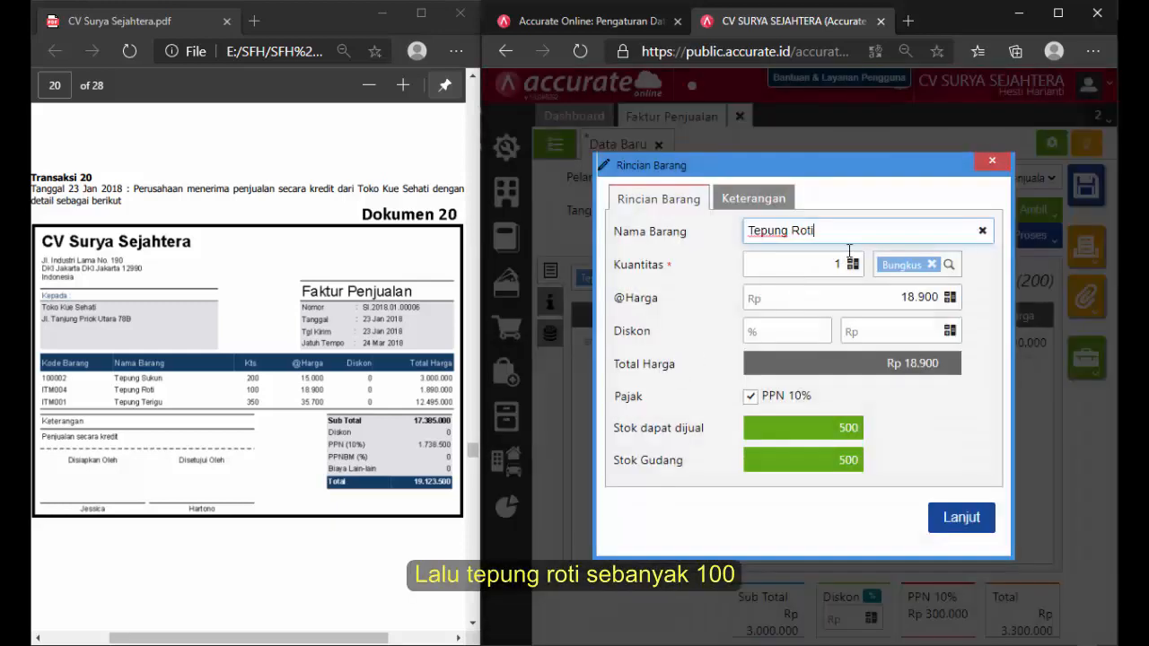
{"action": "left_click", "coordinate": [841, 264]}
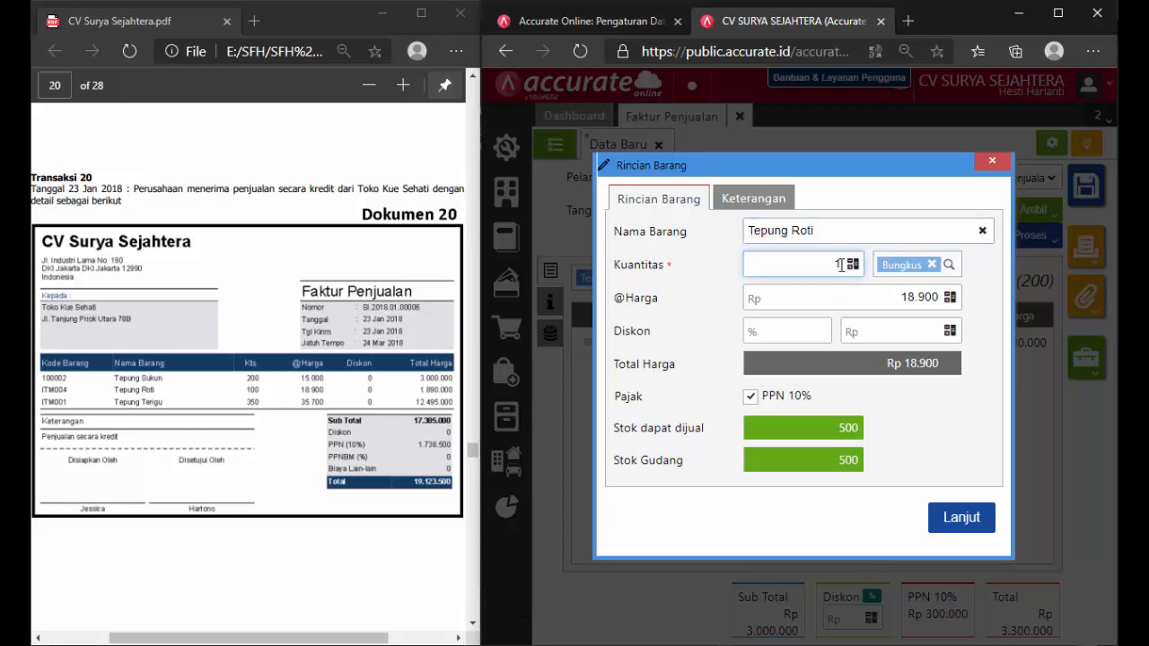
{"action": "left_click", "coordinate": [929, 421]}
{"action": "left_click", "coordinate": [961, 518]}
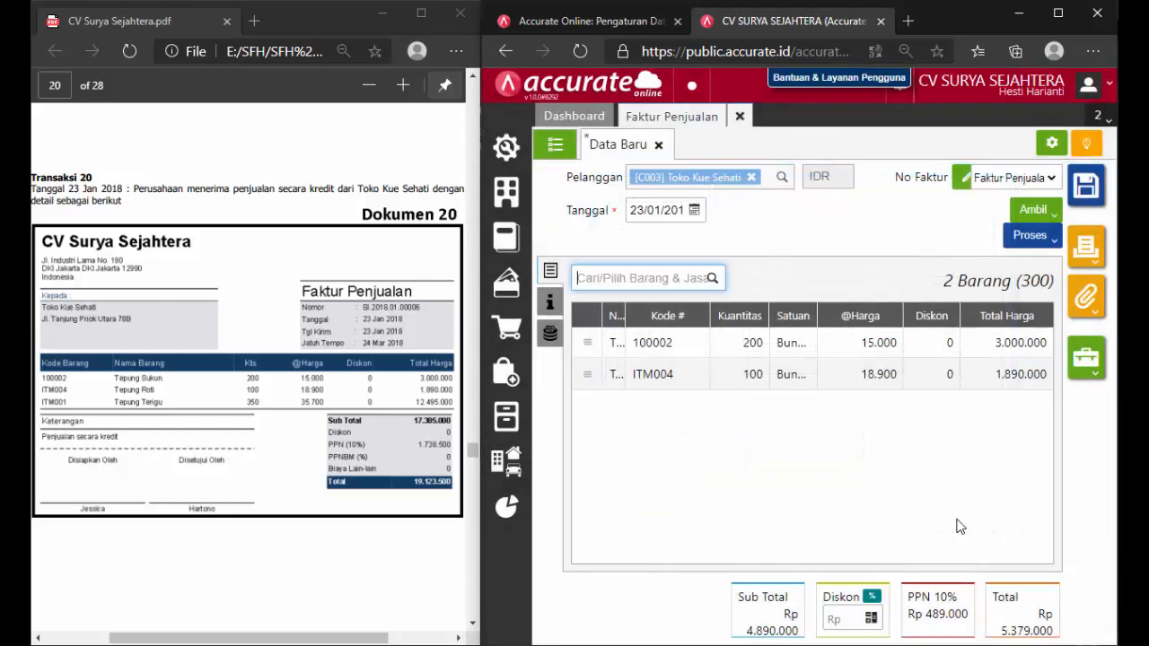
Add Tepung Terigu (ITM001) to the sales invoice with a quantity of 350.
{"action": "left_click", "coordinate": [712, 278]}
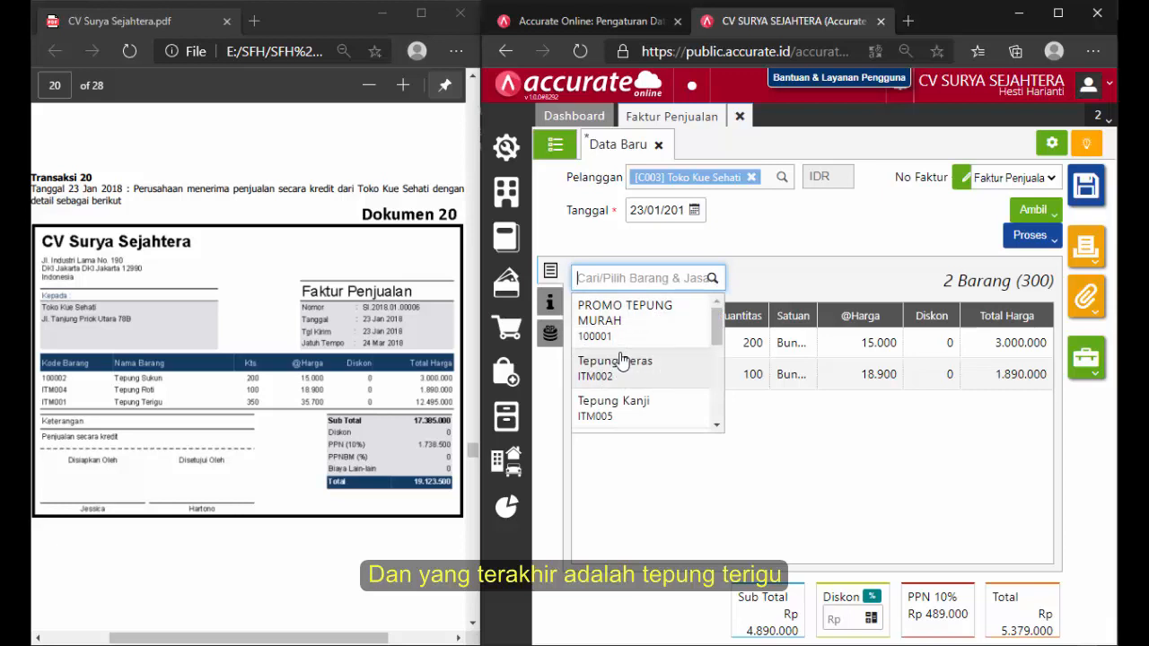
{"action": "left_click_drag", "start_coordinate": [717, 334], "coordinate": [699, 426]}
{"action": "left_click", "coordinate": [688, 425]}
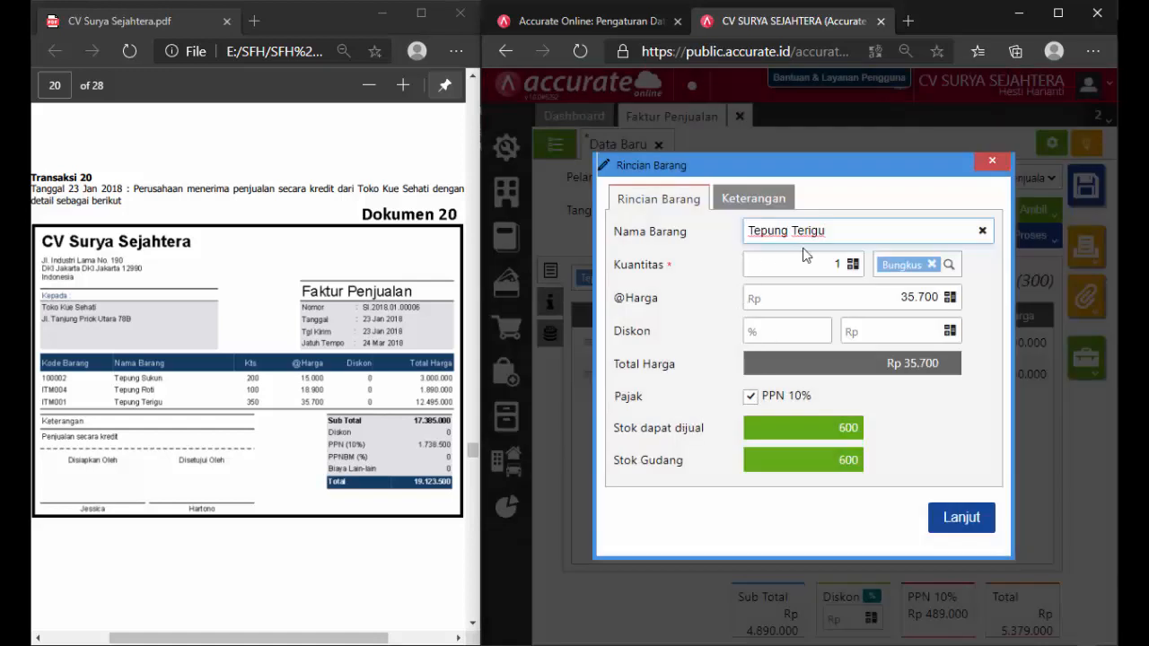
{"action": "left_click", "coordinate": [839, 262]}
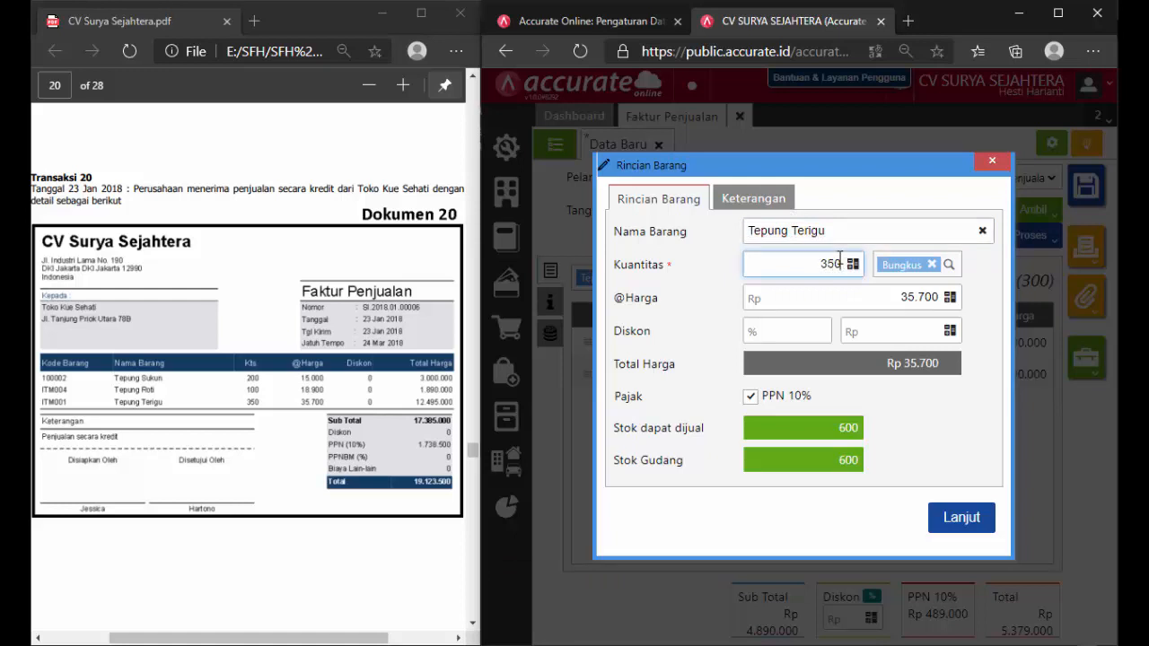
{"action": "left_click", "coordinate": [910, 437]}
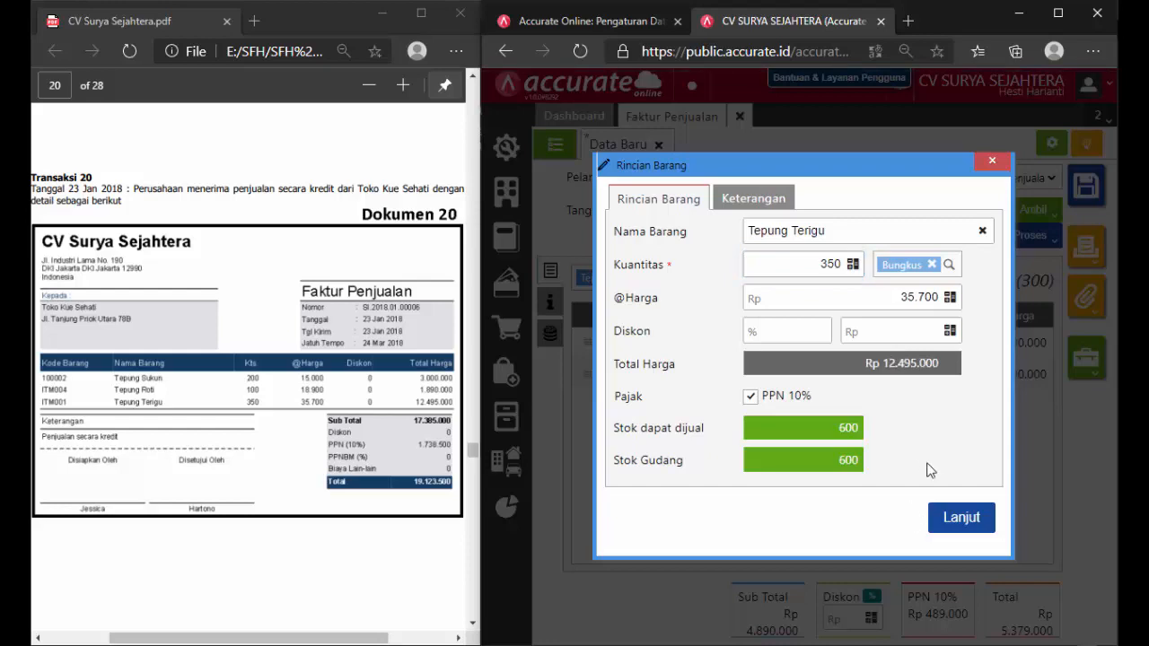
{"action": "left_click", "coordinate": [944, 516]}
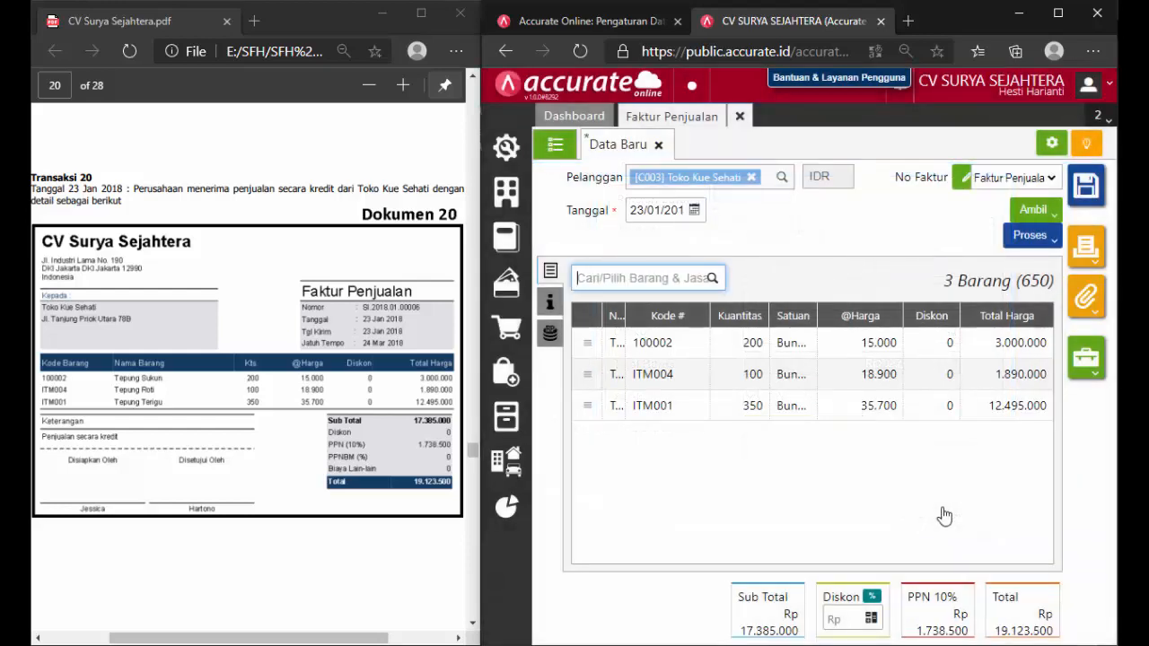
Set the delivery date of the Toko Kue Sehati invoice to 23 January 2018, and save and close the invoice.
{"action": "left_click", "coordinate": [551, 301]}
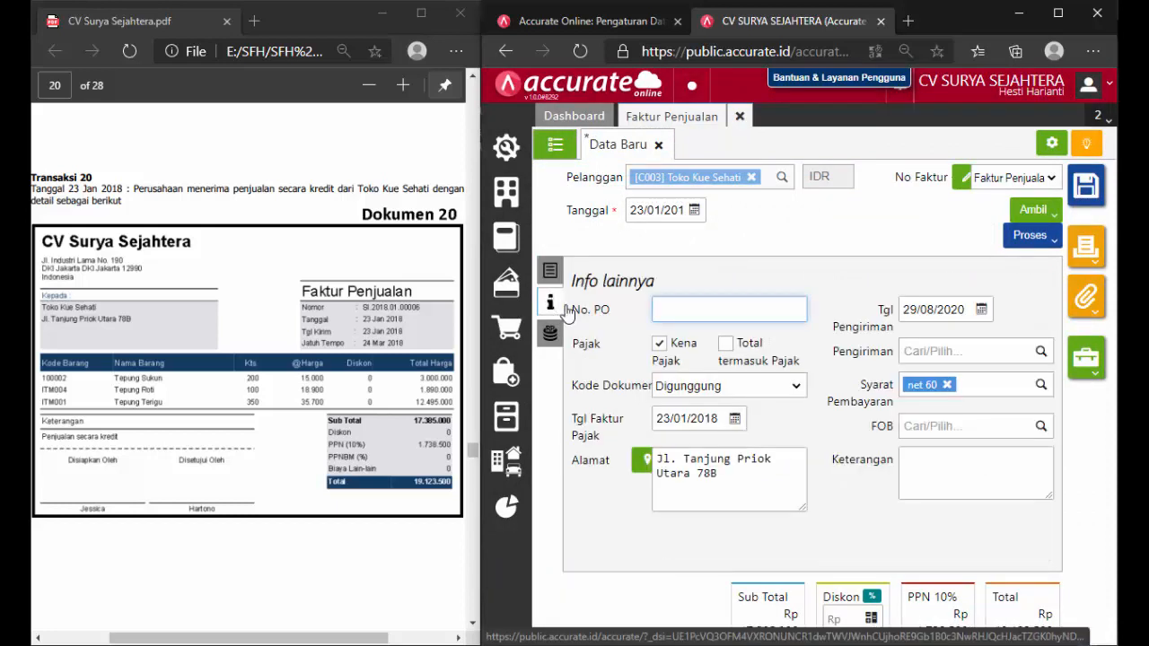
{"action": "left_click", "coordinate": [926, 309]}
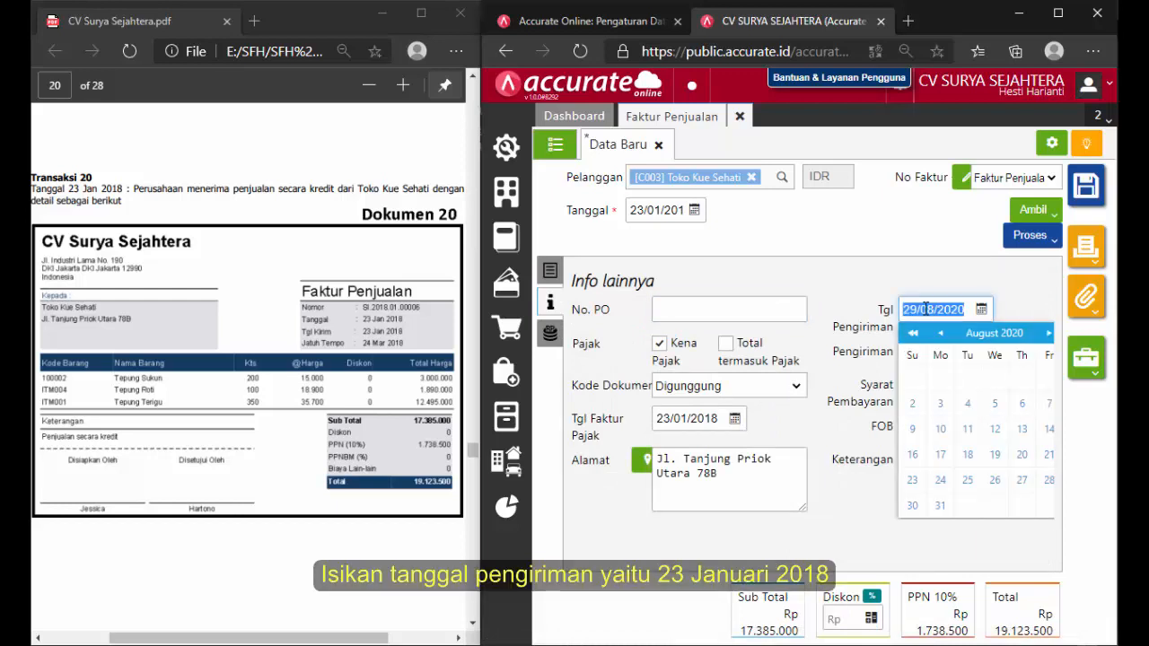
{"action": "type", "text": "23/"}
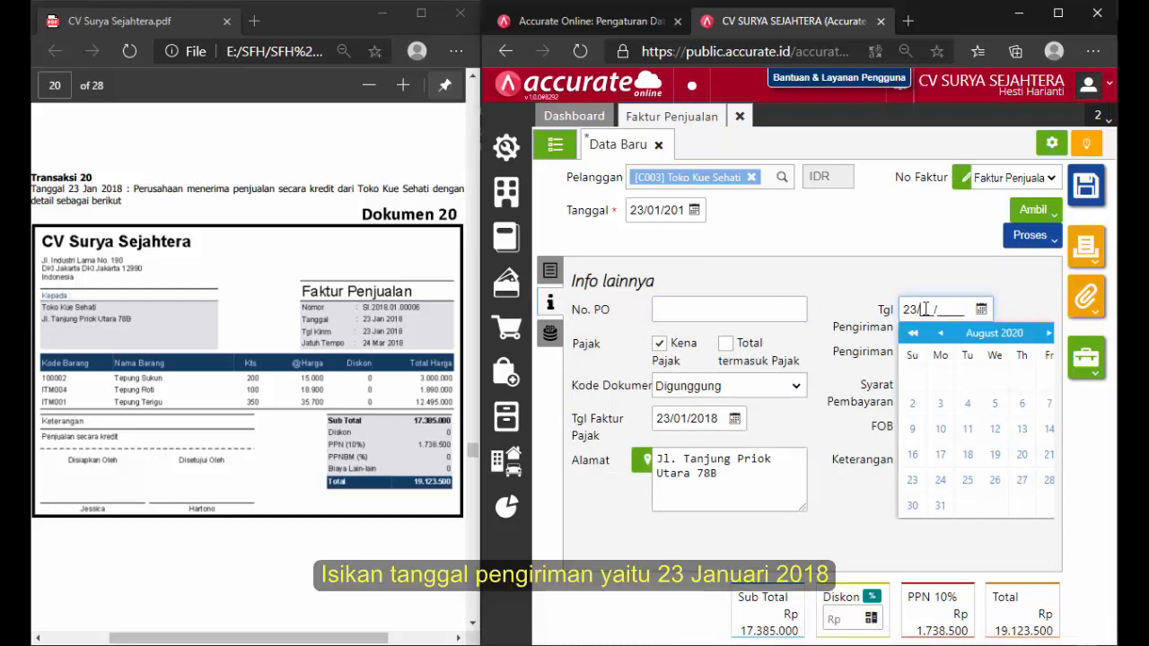
{"action": "type", "text": "01/2018"}
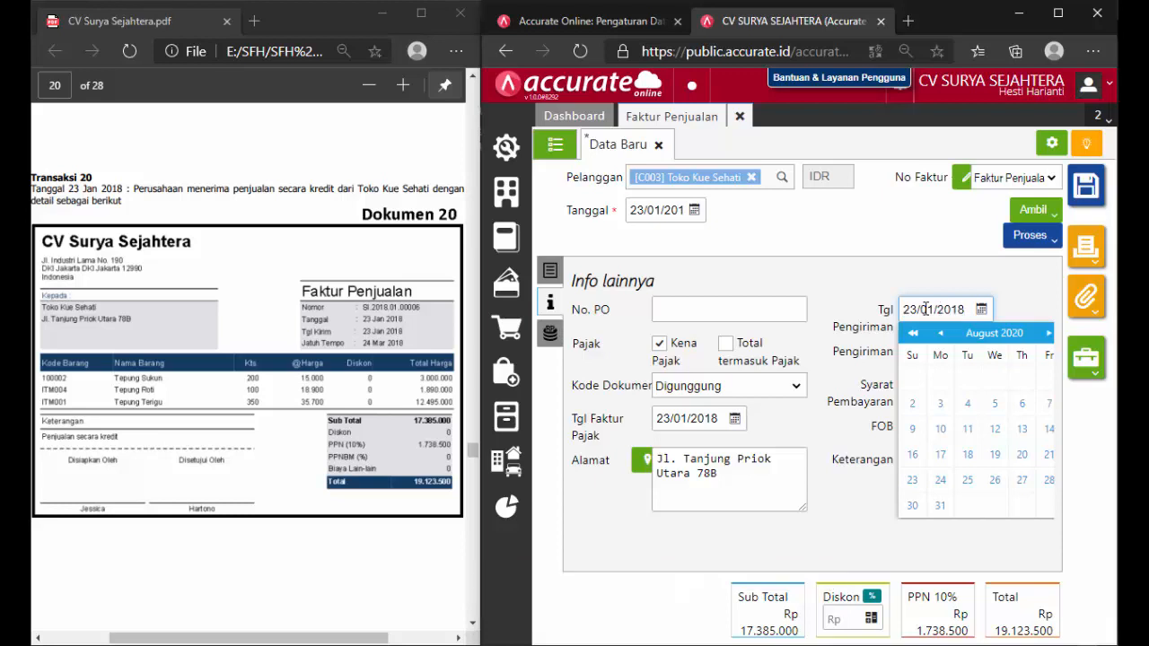
{"action": "left_click", "coordinate": [883, 283]}
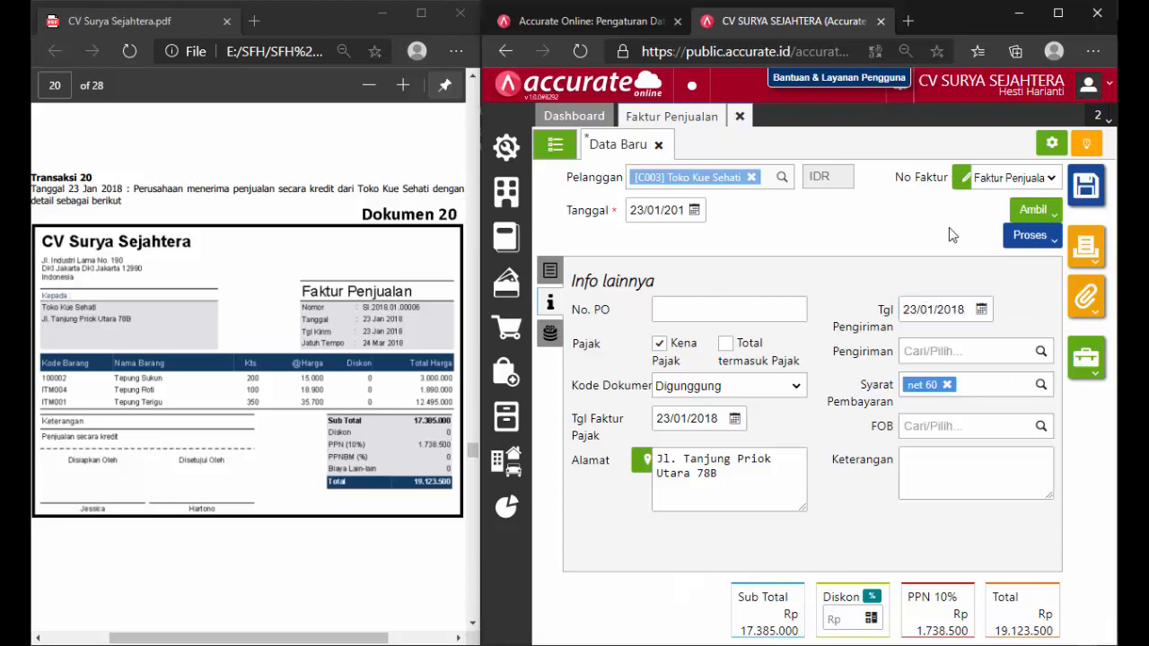
{"action": "left_click", "coordinate": [1095, 184]}
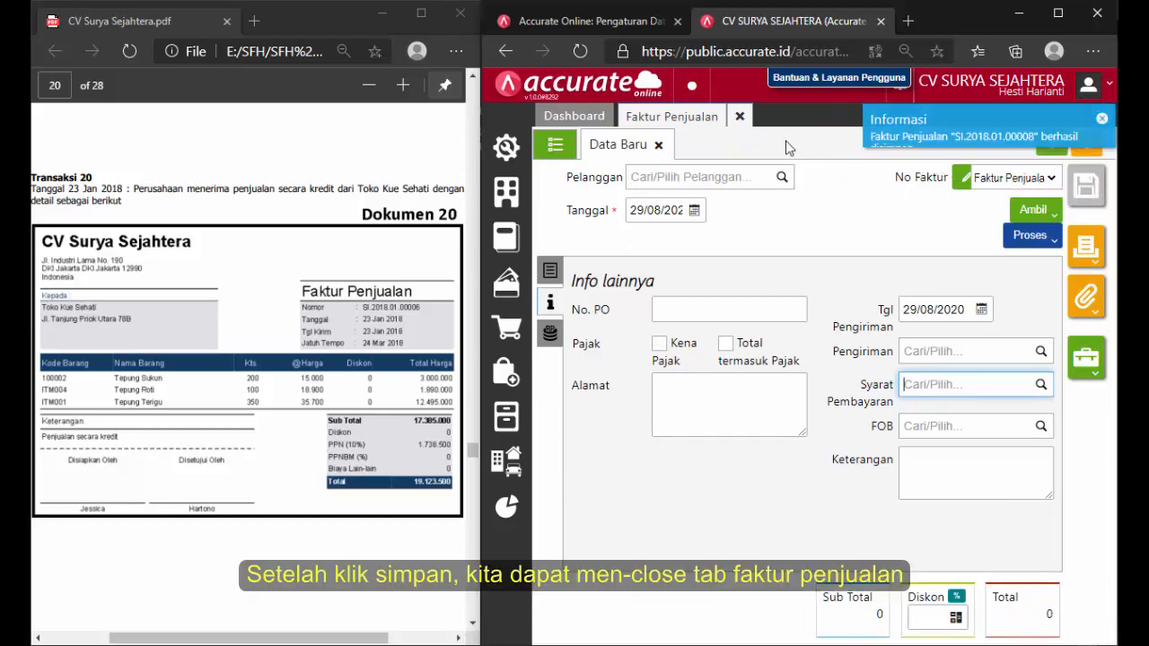
{"action": "left_click", "coordinate": [741, 117]}
Start a new sales invoice for Transaksi 21 with customer Pelanggan Tunai, dated 24 January 2018.
{"action": "left_click", "coordinate": [248, 554]}
{"action": "scroll", "coordinate": [248, 554], "scroll_direction": "down", "scroll_amount": 5}
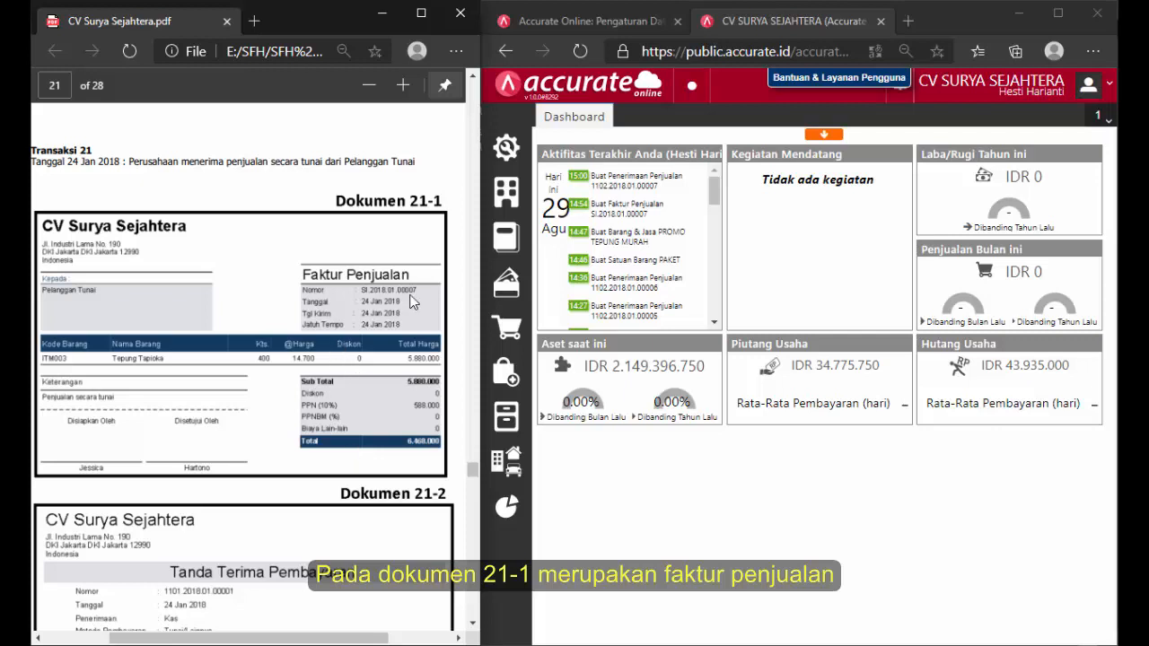
{"action": "left_click", "coordinate": [503, 346]}
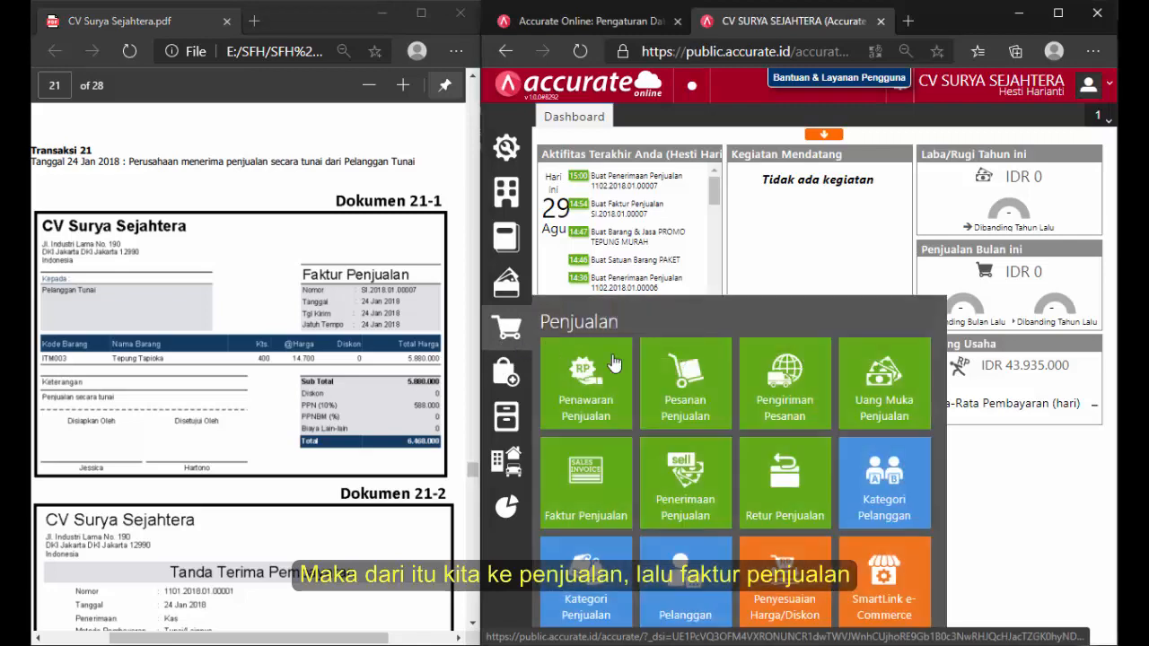
{"action": "left_click", "coordinate": [607, 493]}
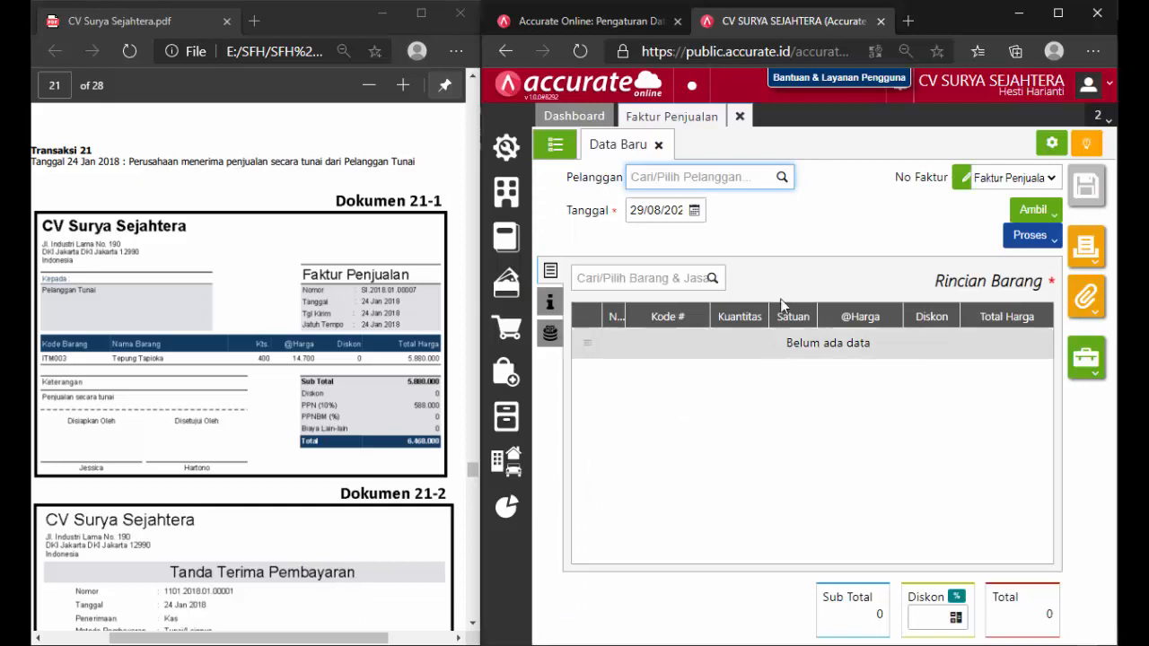
{"action": "left_click", "coordinate": [783, 180]}
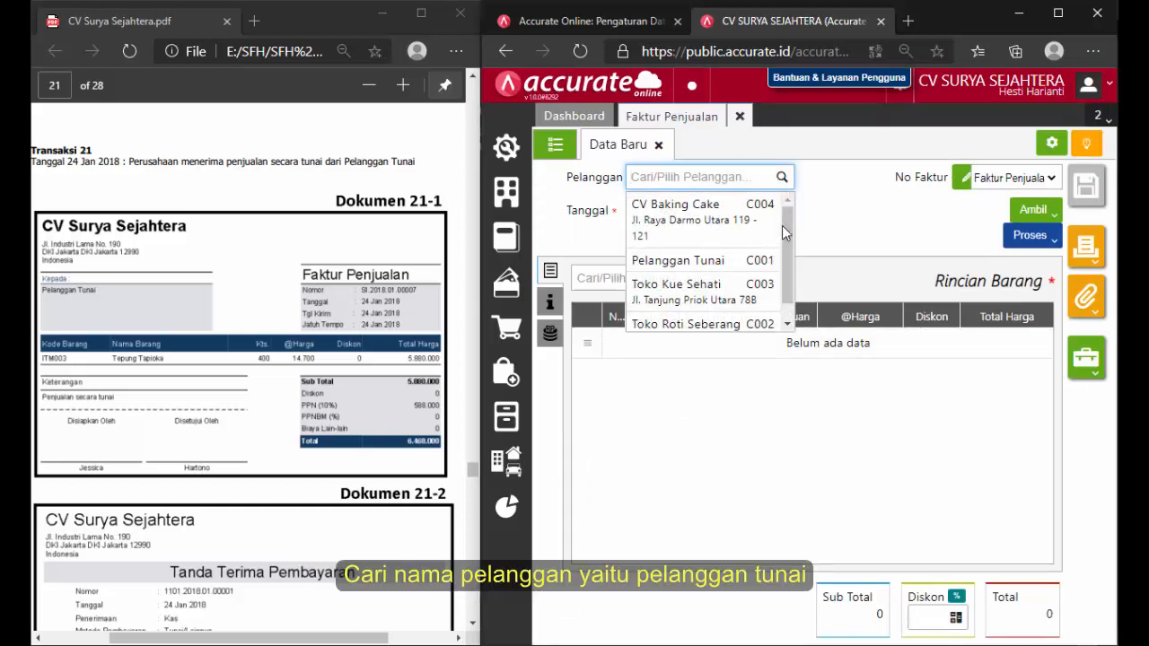
{"action": "left_click", "coordinate": [734, 258]}
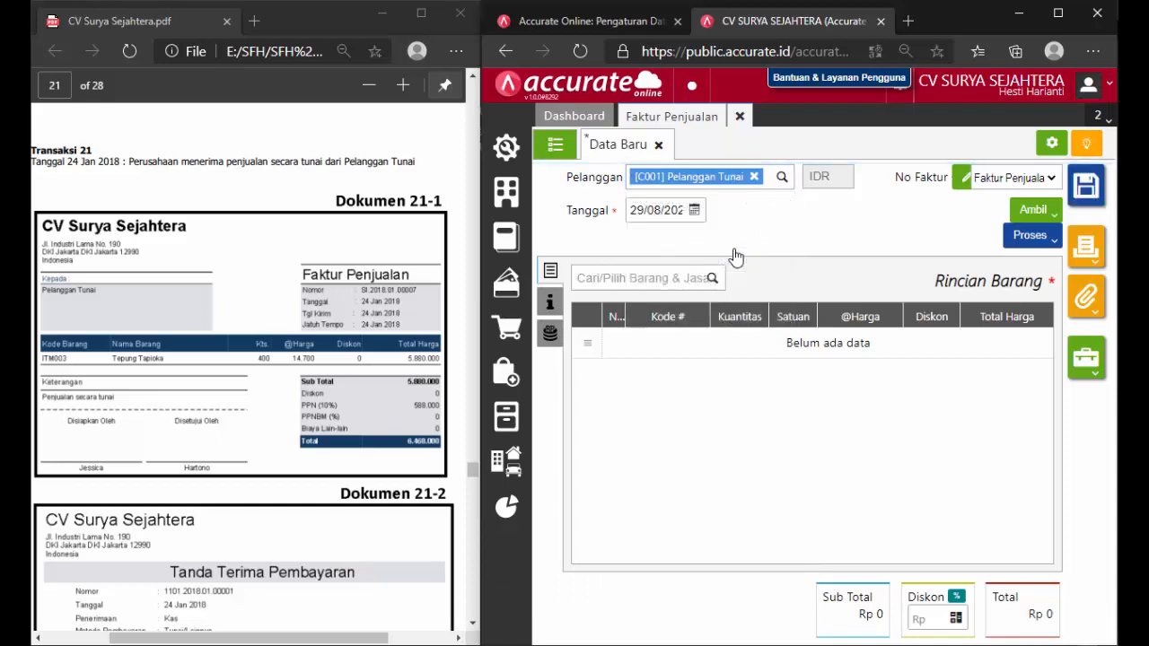
{"action": "left_click", "coordinate": [673, 211]}
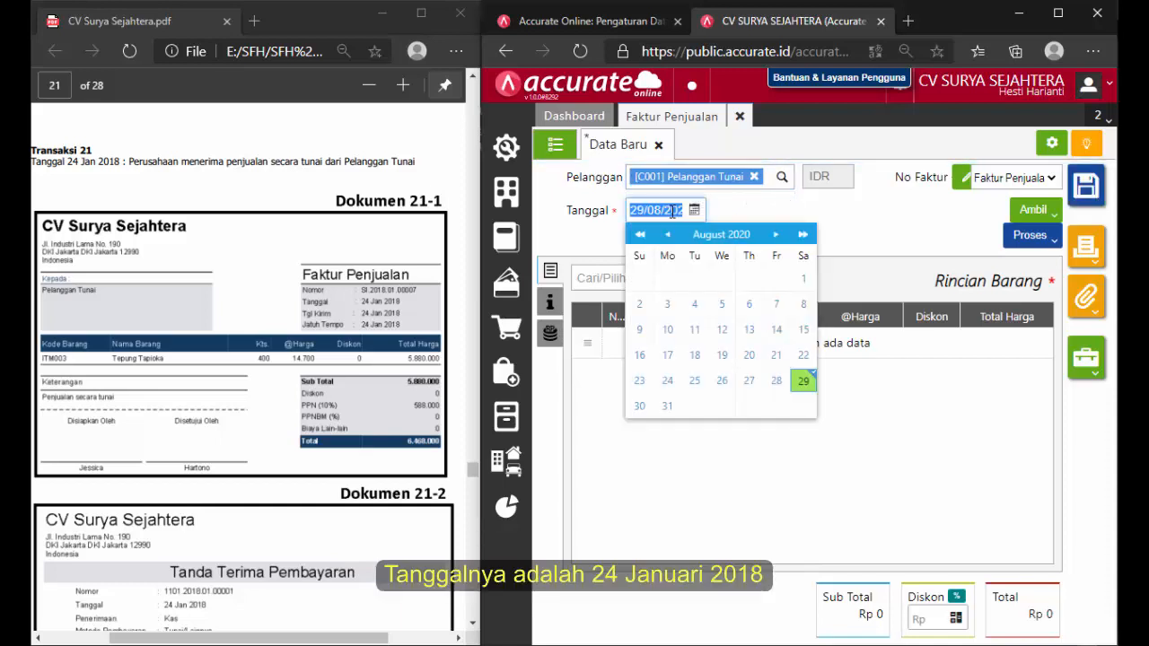
{"action": "type", "text": "2"}
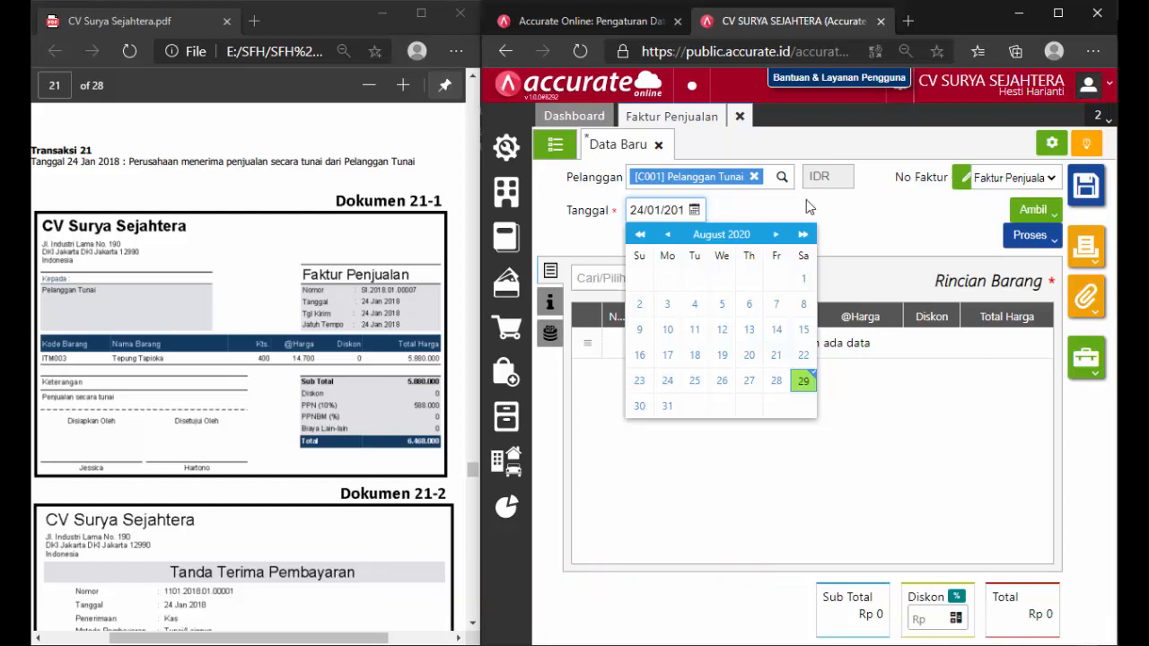
{"action": "left_click", "coordinate": [852, 209]}
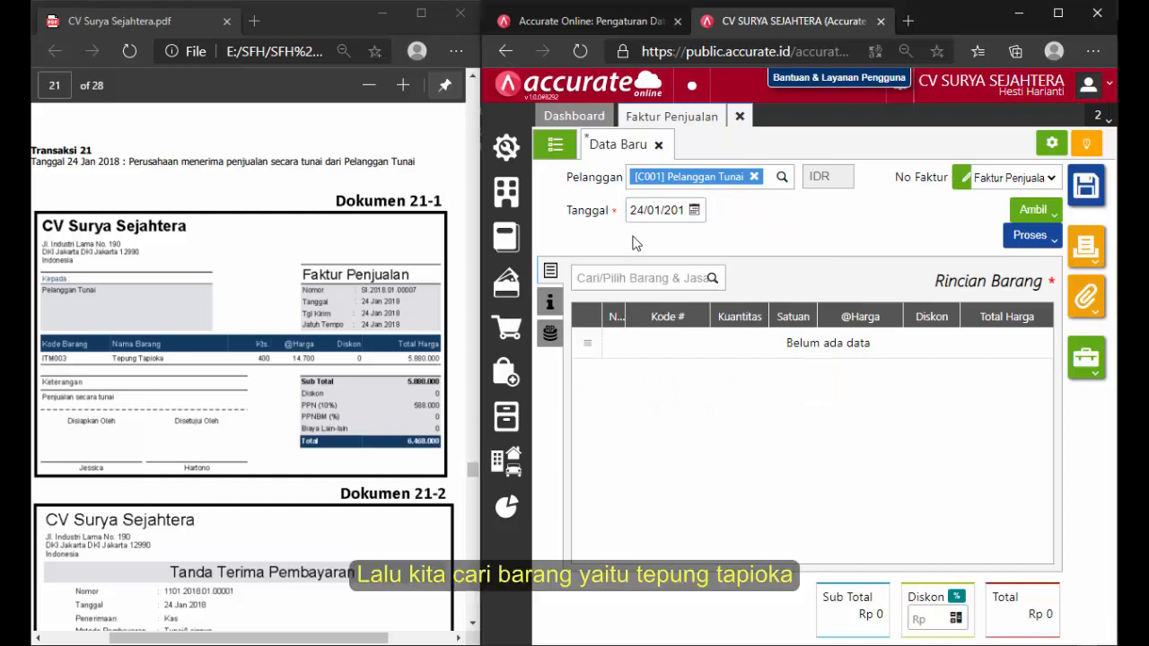
Add Tepung Tapioka (ITM003) to the sales invoice with a quantity of 400.
{"action": "left_click", "coordinate": [711, 278]}
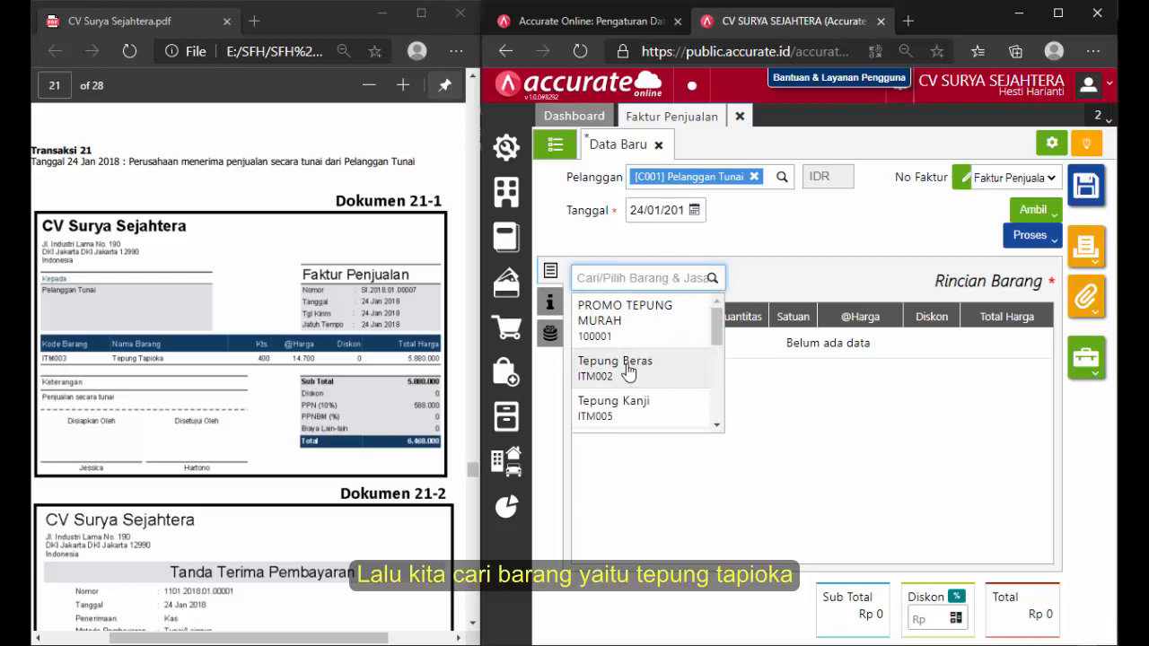
{"action": "left_click_drag", "start_coordinate": [717, 331], "coordinate": [709, 406]}
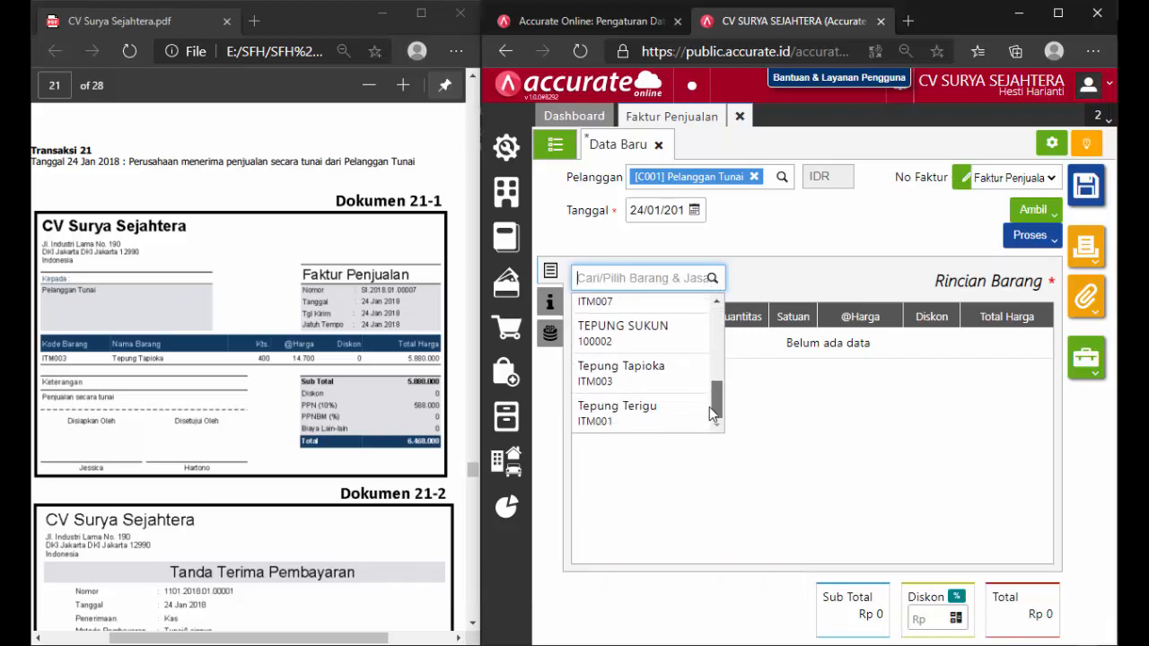
{"action": "left_click", "coordinate": [665, 383]}
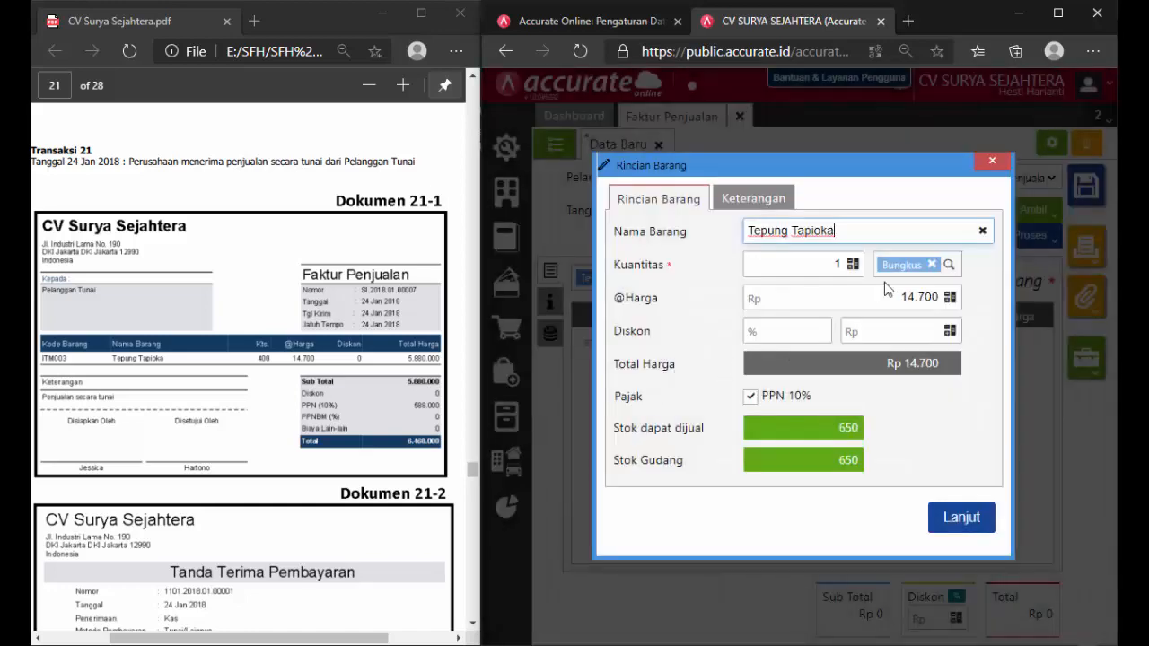
{"action": "left_click", "coordinate": [839, 260]}
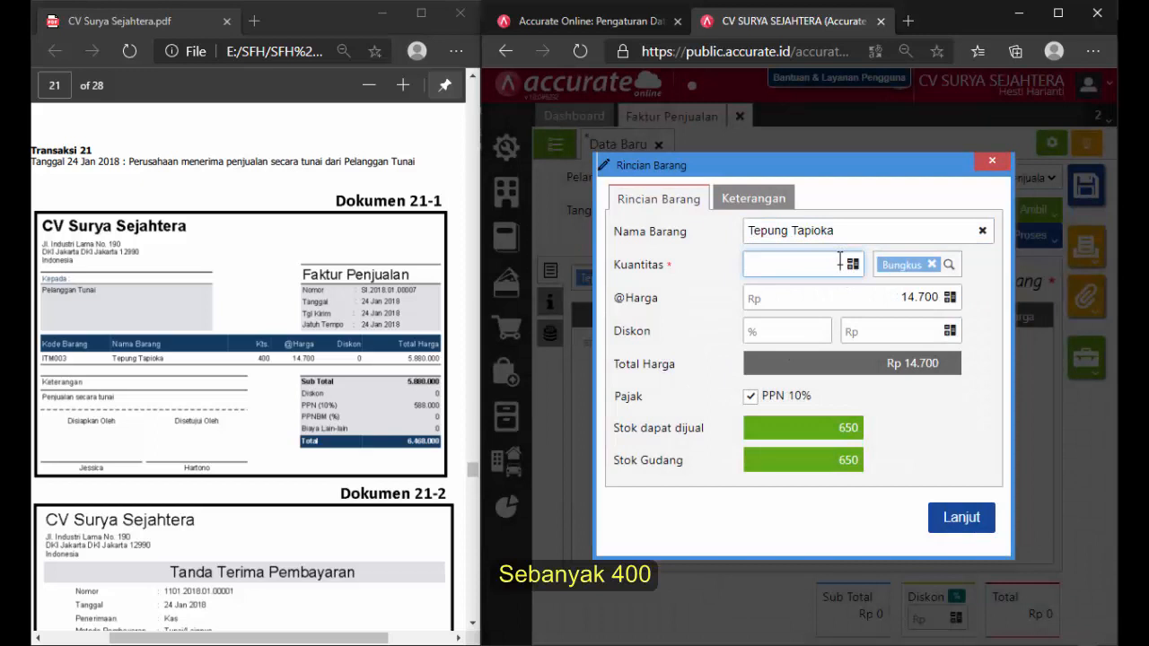
{"action": "type", "text": "400"}
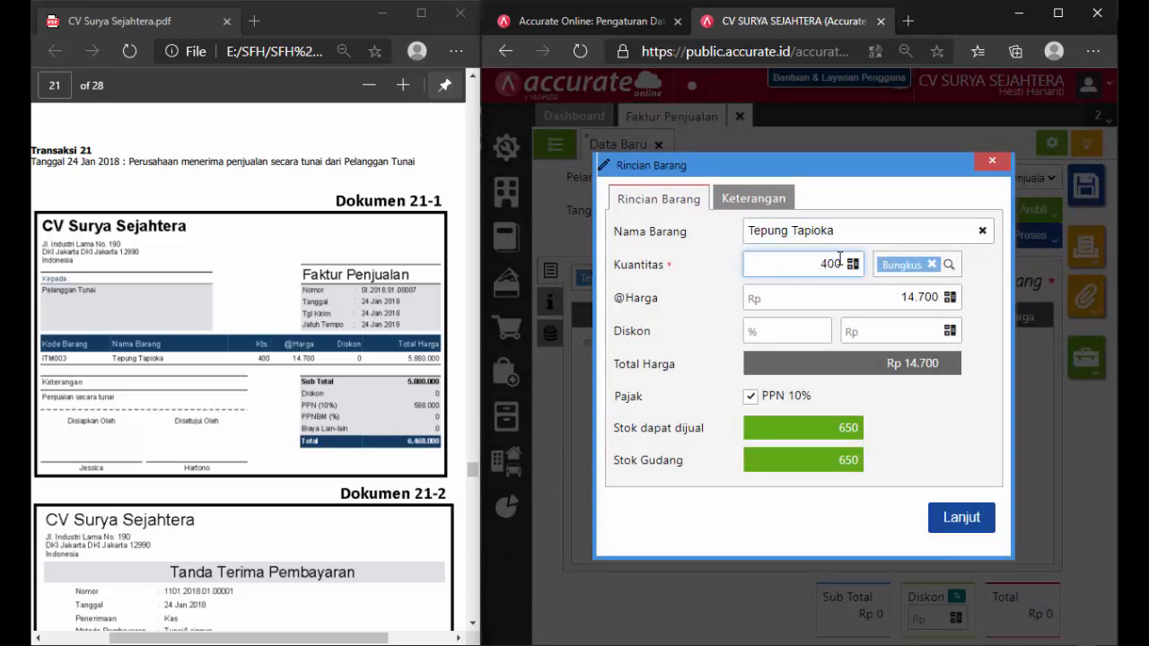
{"action": "left_click", "coordinate": [925, 443]}
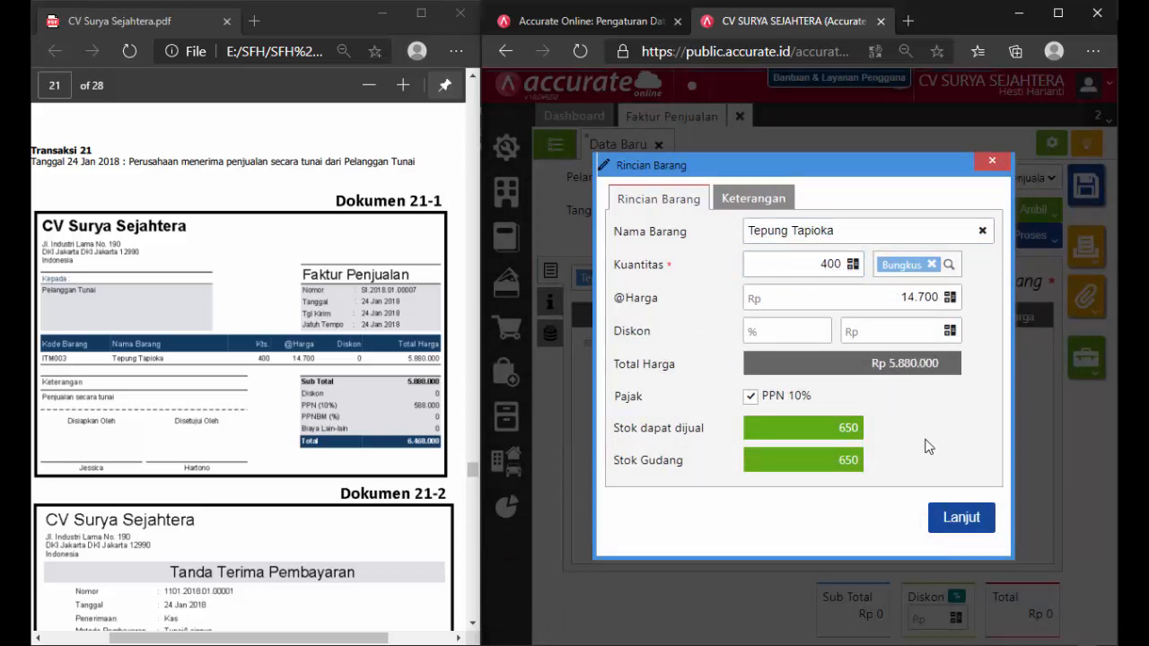
{"action": "left_click", "coordinate": [961, 518]}
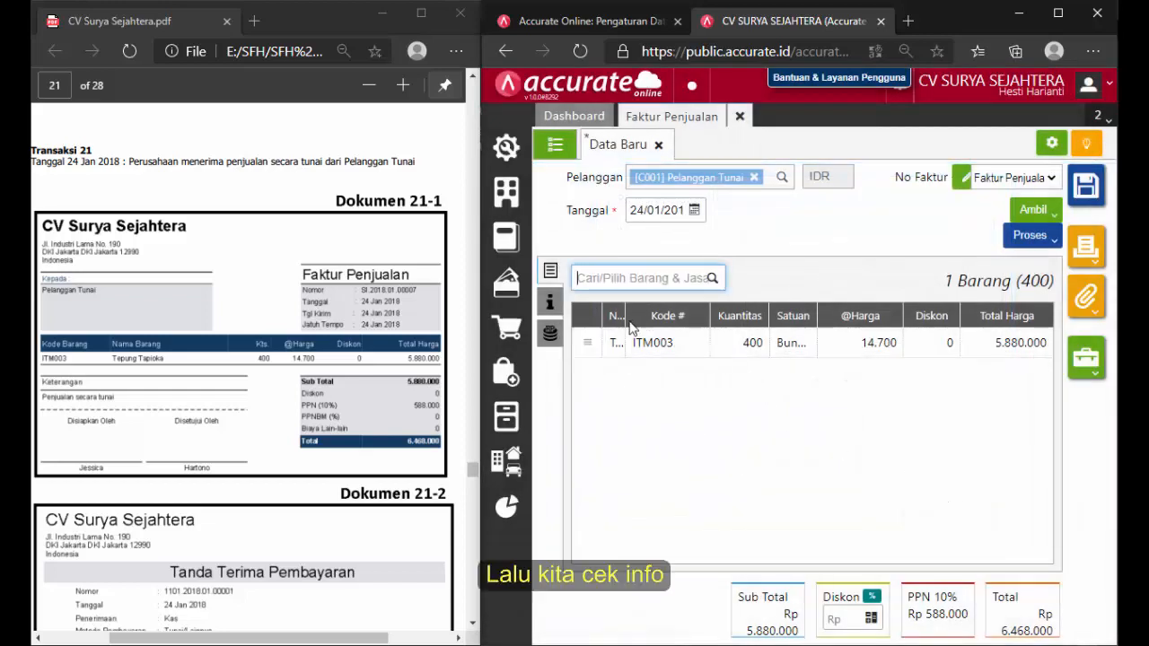
Set the delivery date of the Pelanggan Tunai invoice to 24 January 2018.
{"action": "left_click", "coordinate": [544, 305]}
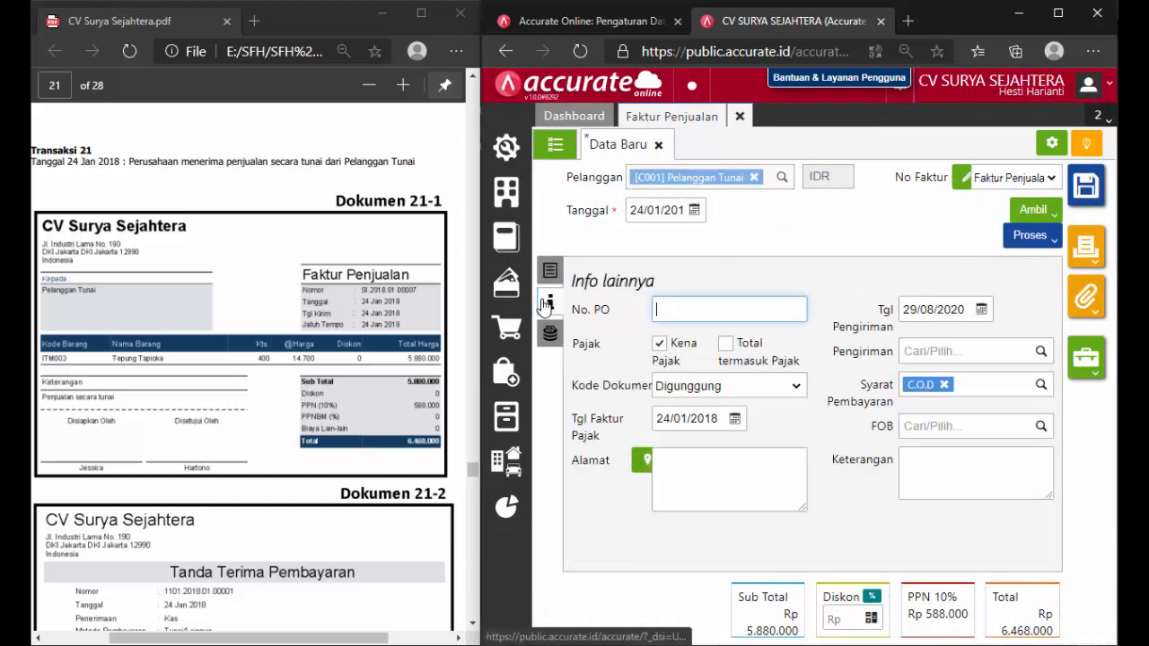
{"action": "left_click", "coordinate": [949, 308]}
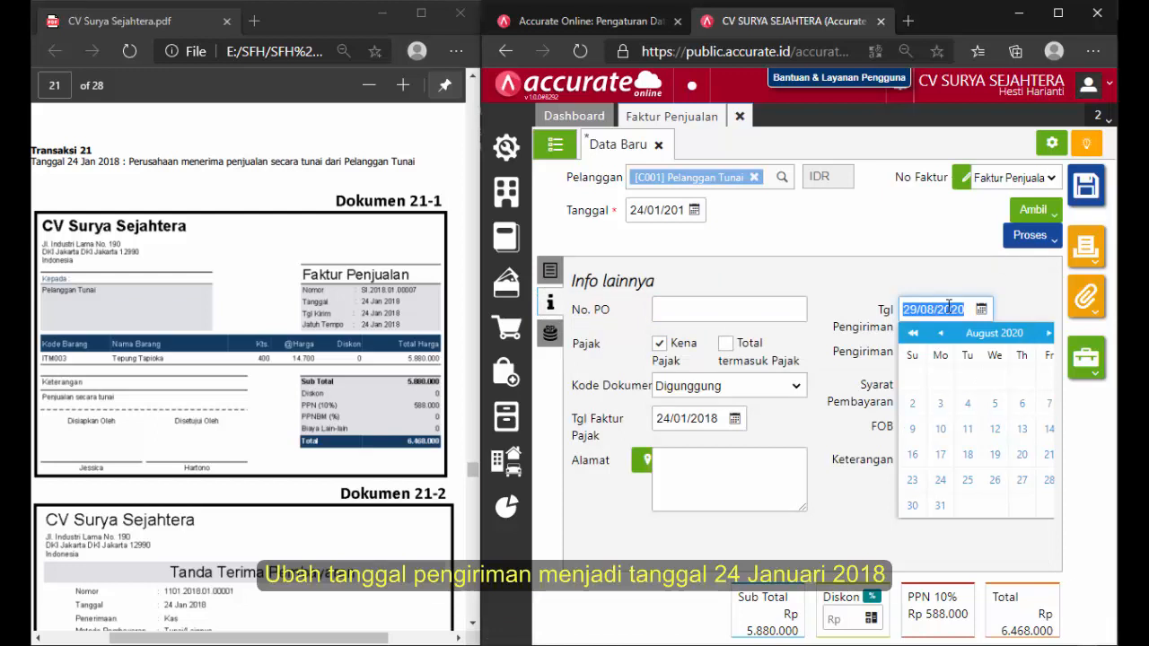
{"action": "type", "text": "24/01/2018"}
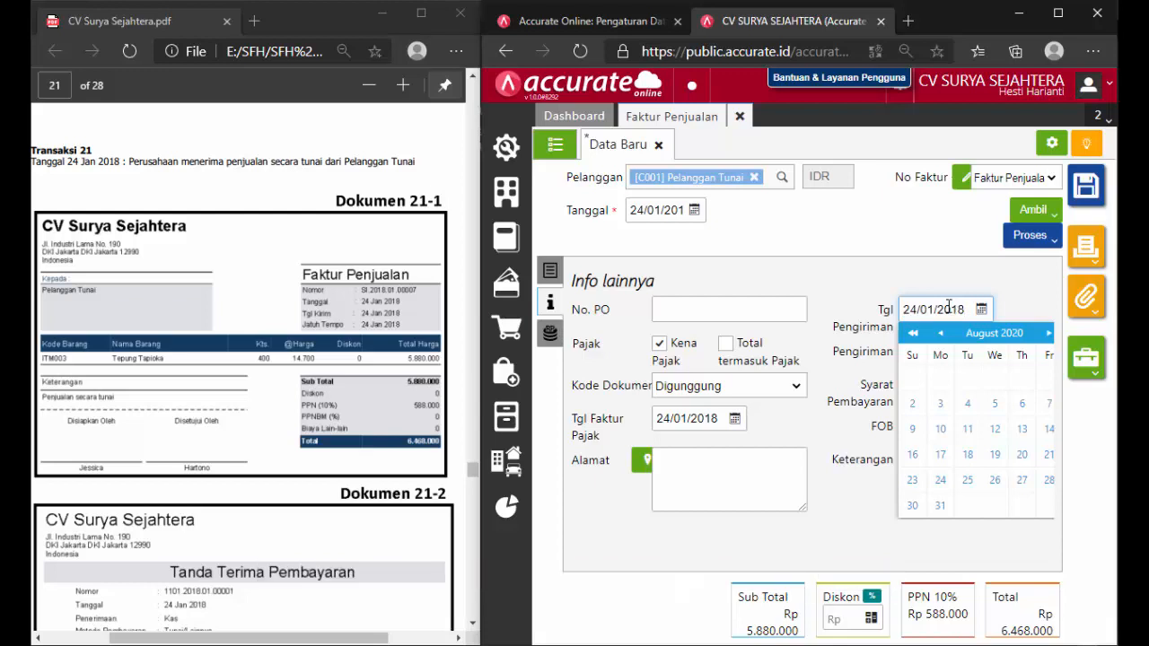
{"action": "left_click", "coordinate": [857, 280]}
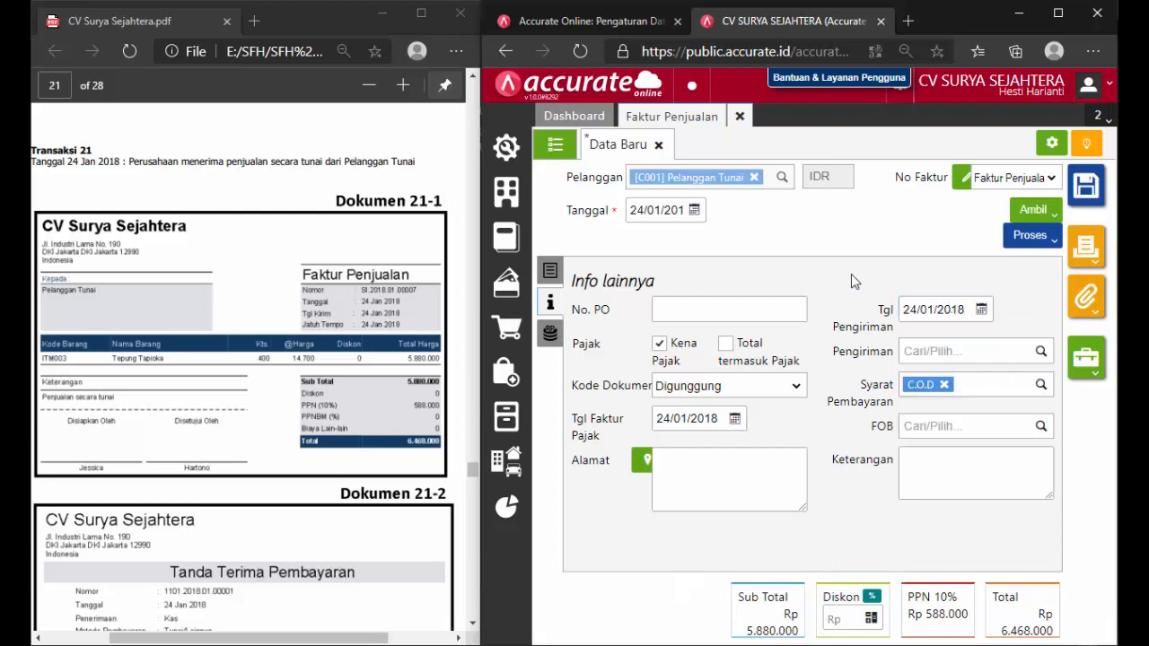
Process the Pelanggan Tunai invoice into a sales receipt for Dokumen 21-2, with Kas as the receiving bank account.
{"action": "left_click", "coordinate": [448, 438]}
{"action": "scroll", "coordinate": [448, 439], "scroll_direction": "down", "scroll_amount": 2}
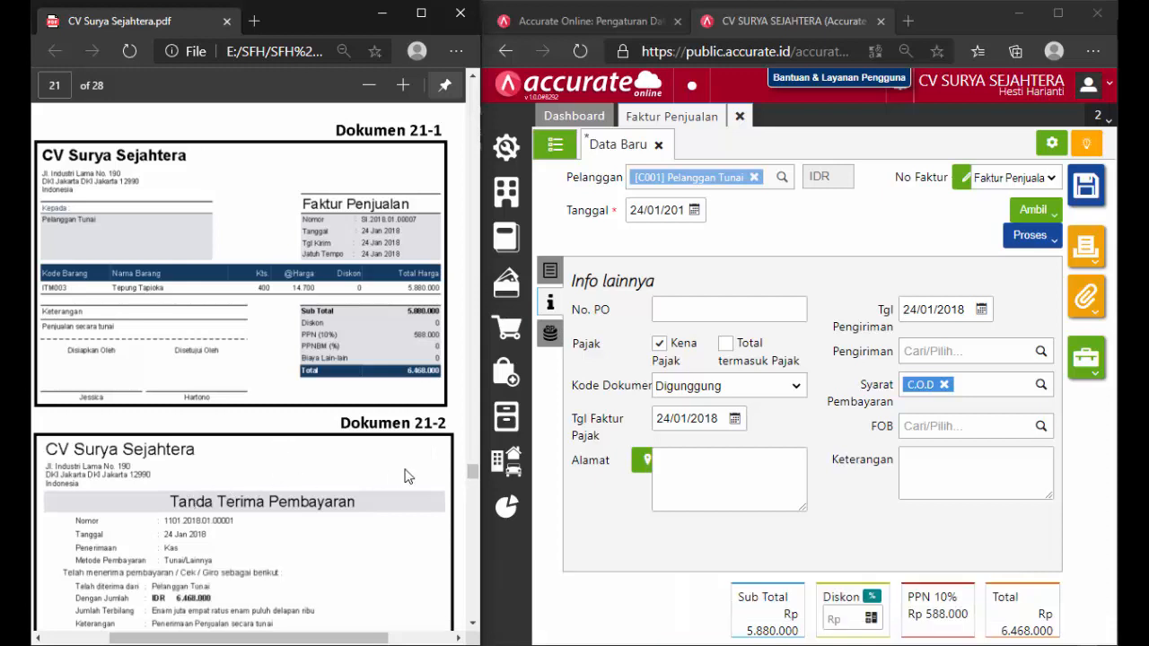
{"action": "left_click", "coordinate": [1034, 241]}
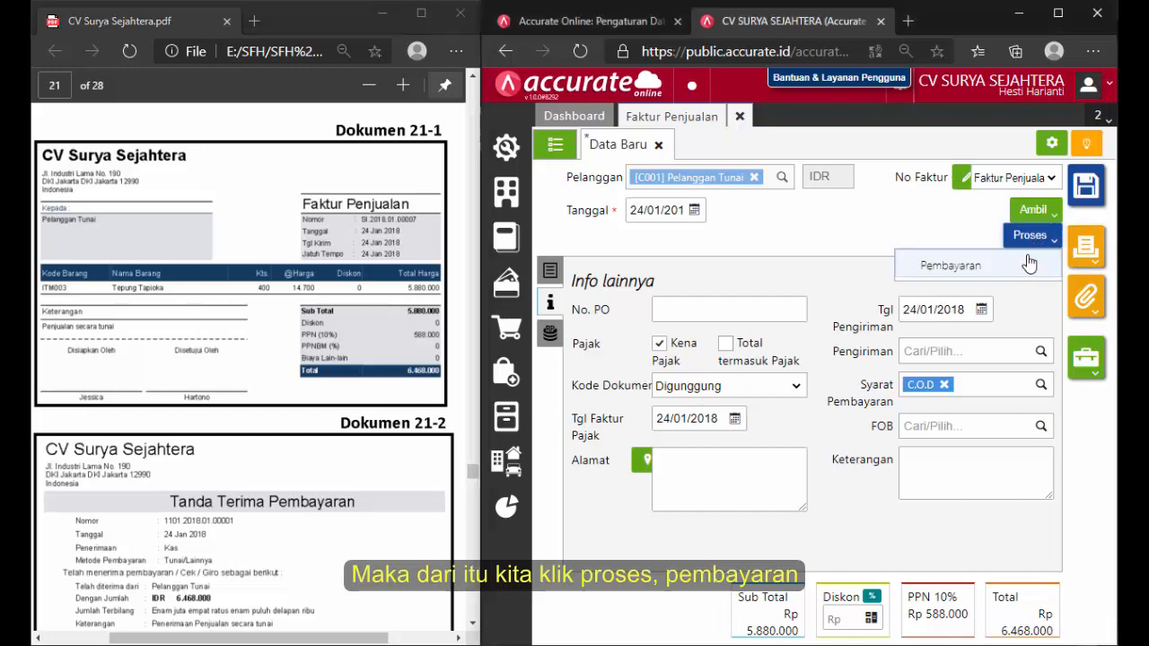
{"action": "left_click", "coordinate": [1029, 264]}
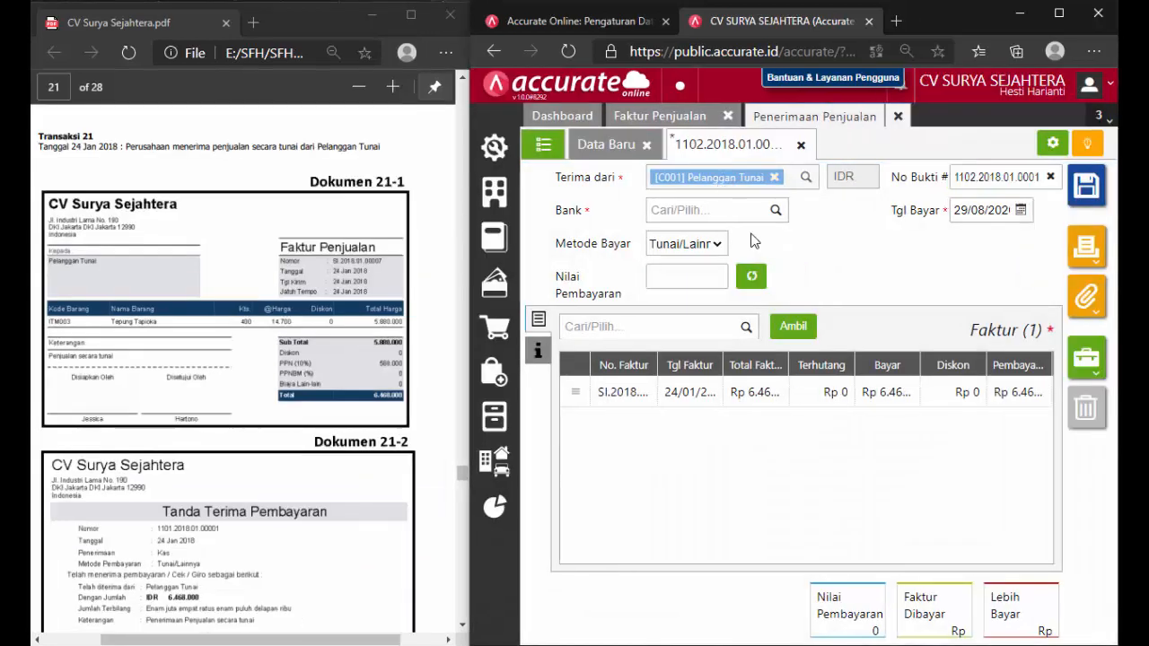
{"action": "left_click", "coordinate": [774, 211]}
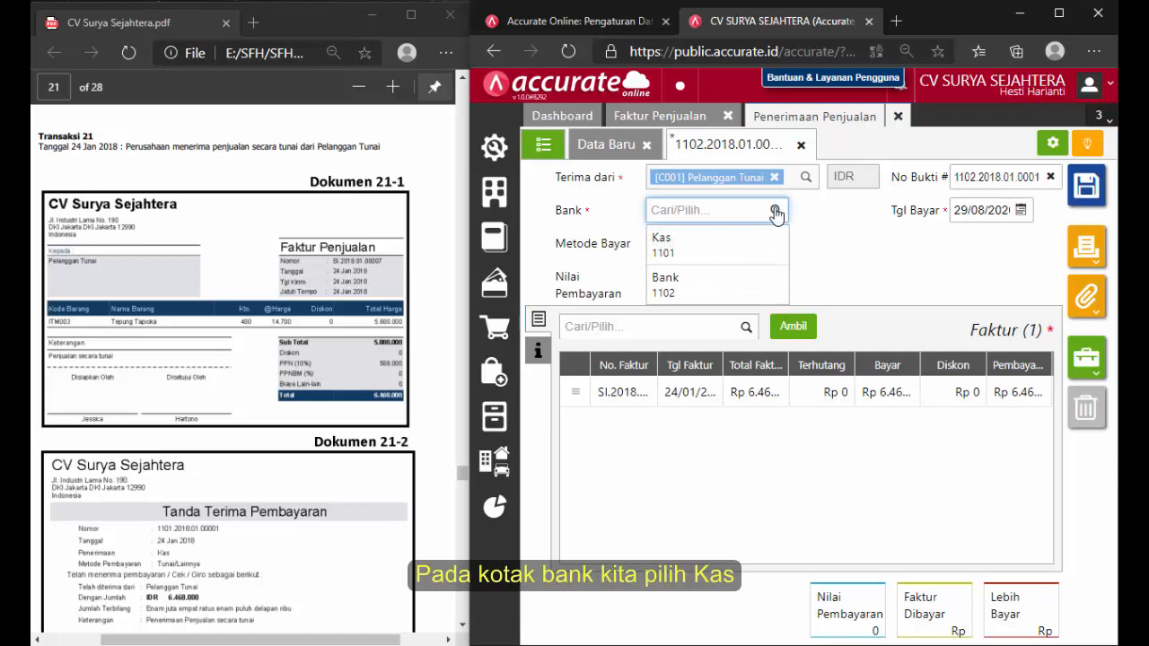
{"action": "left_click", "coordinate": [739, 257]}
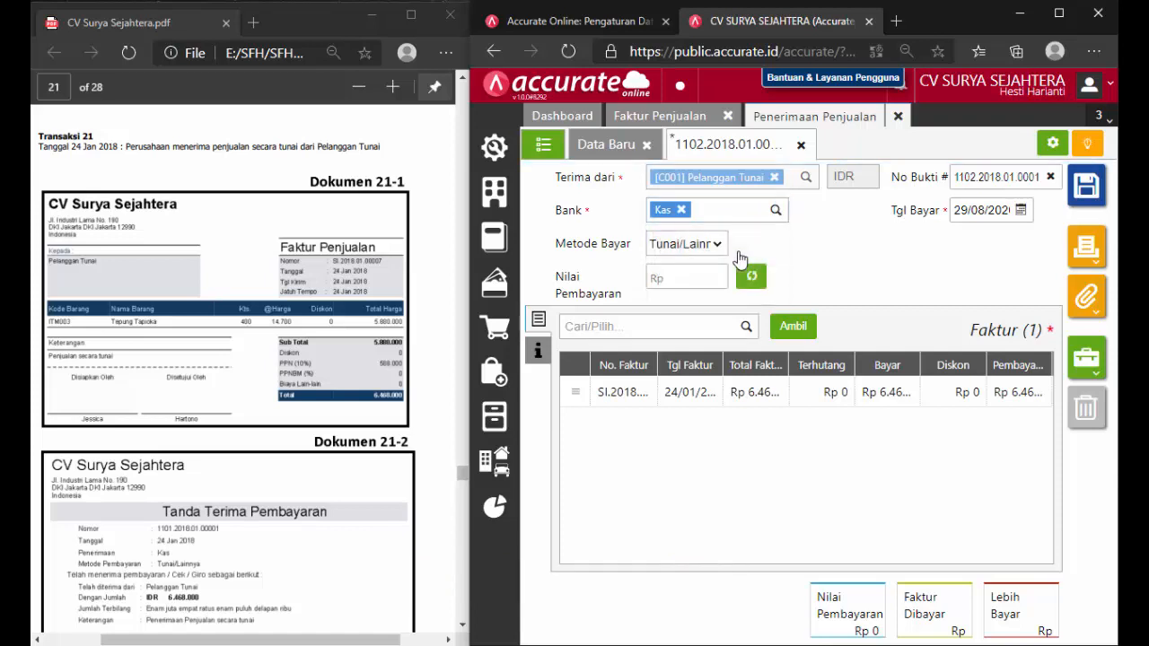
Set the payment date of the sales receipt to 24 January 2018.
{"action": "left_click", "coordinate": [962, 211]}
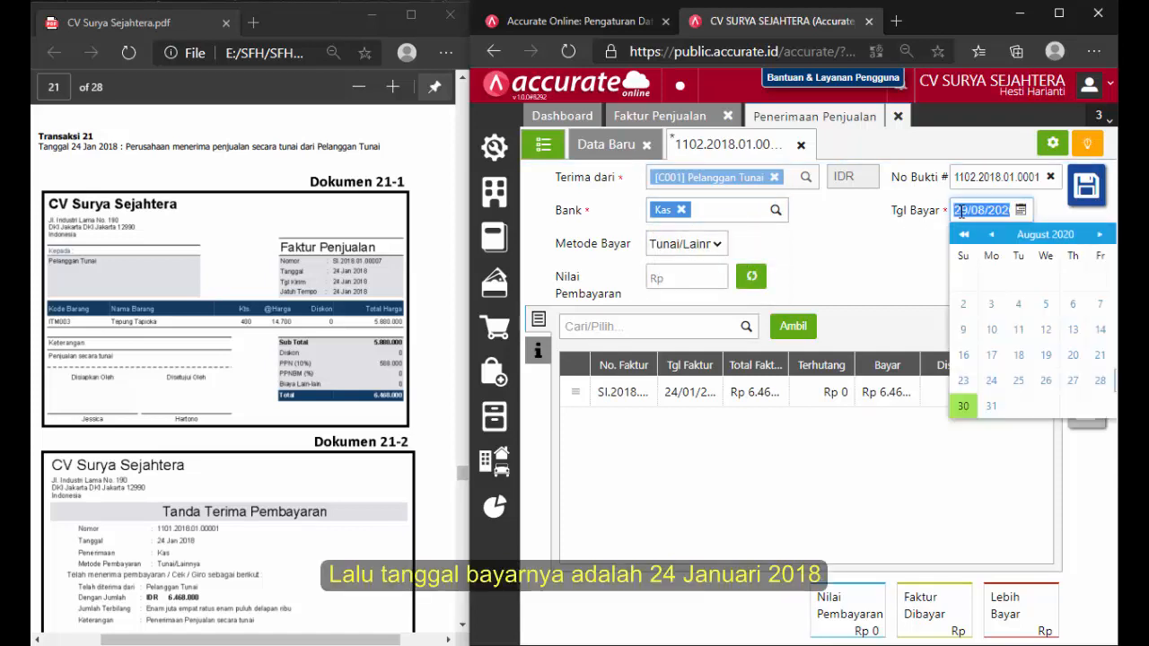
{"action": "key", "text": "BackSpace"}
{"action": "type", "text": "24/"}
{"action": "type", "text": "01/2018"}
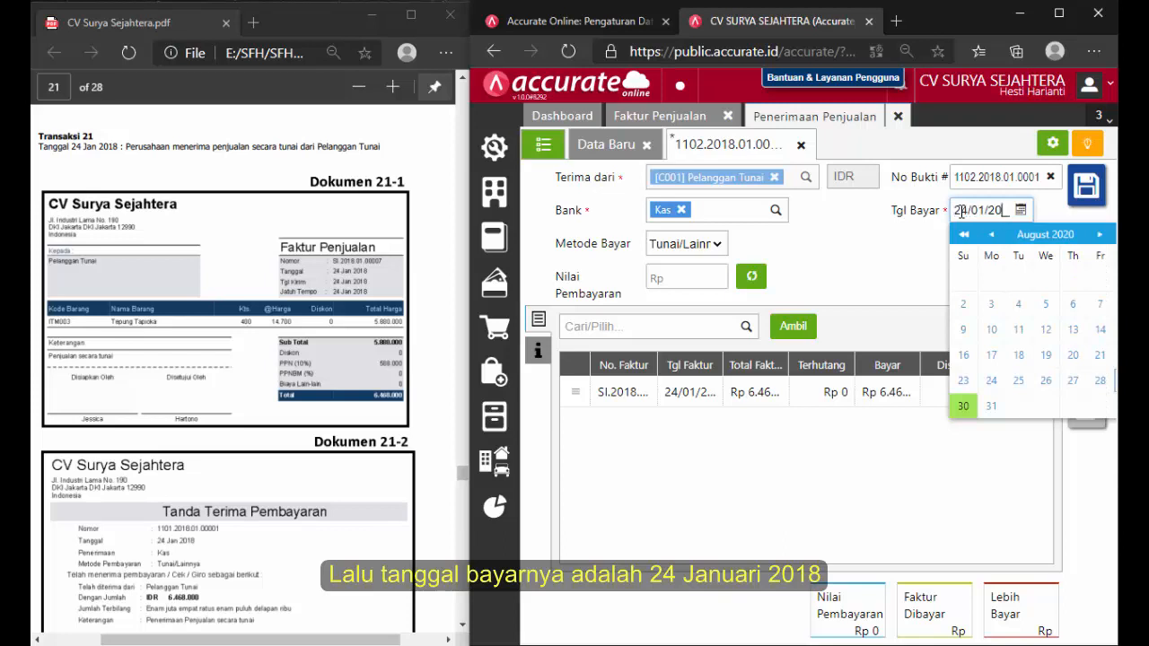
{"action": "left_click", "coordinate": [836, 216]}
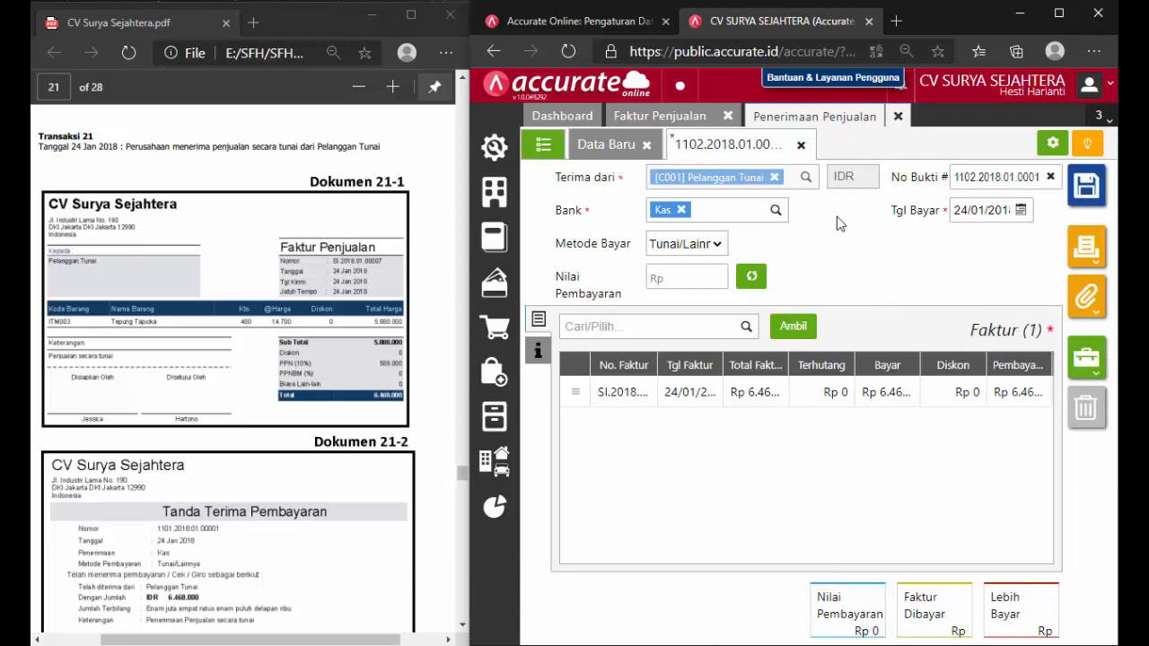
Calculate the receipt's payment value from the listed invoice and save the sales receipt.
{"action": "left_click", "coordinate": [749, 280]}
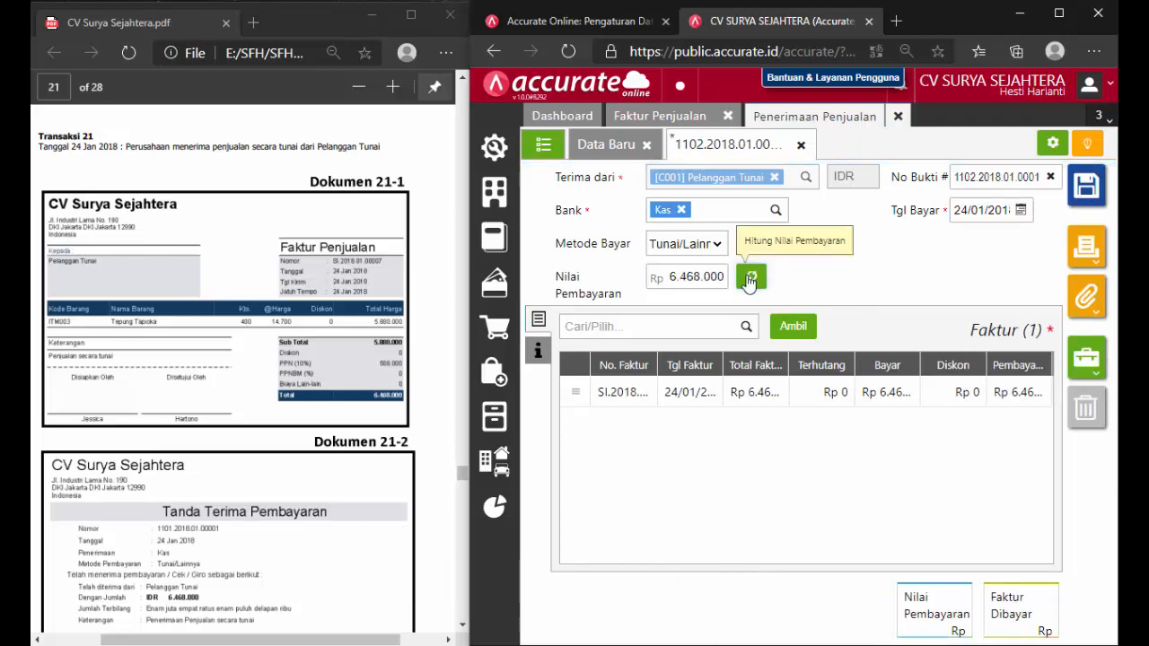
{"action": "left_click", "coordinate": [1083, 190]}
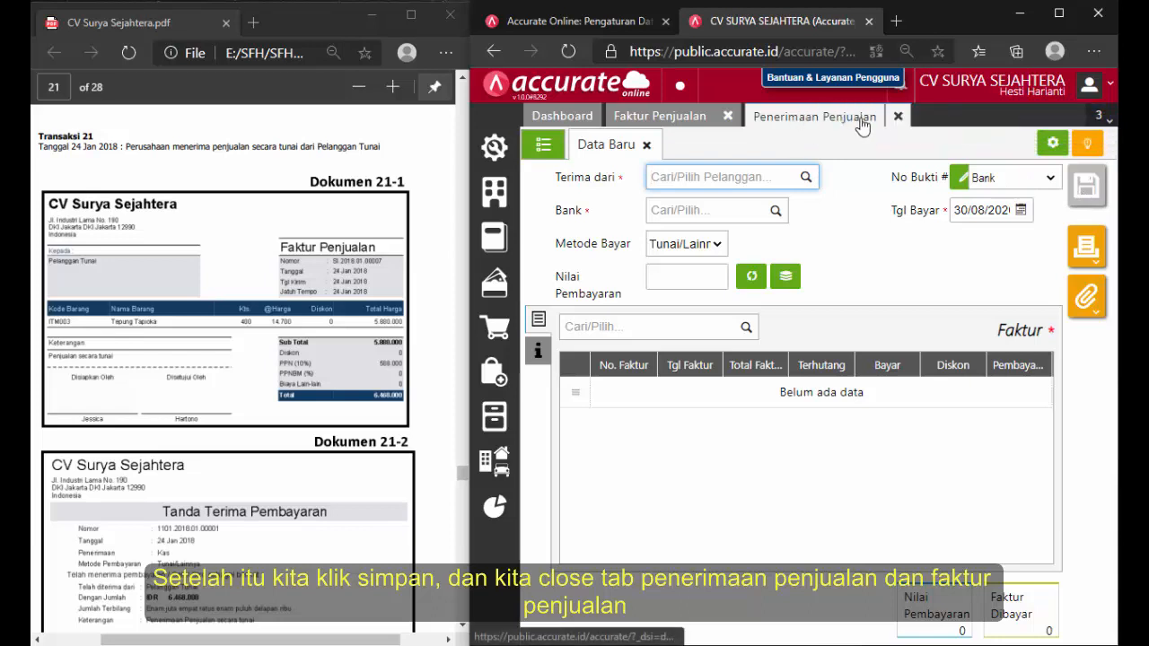
Close the blank sales receipt and sales invoice forms, returning to the dashboard.
{"action": "left_click", "coordinate": [898, 116]}
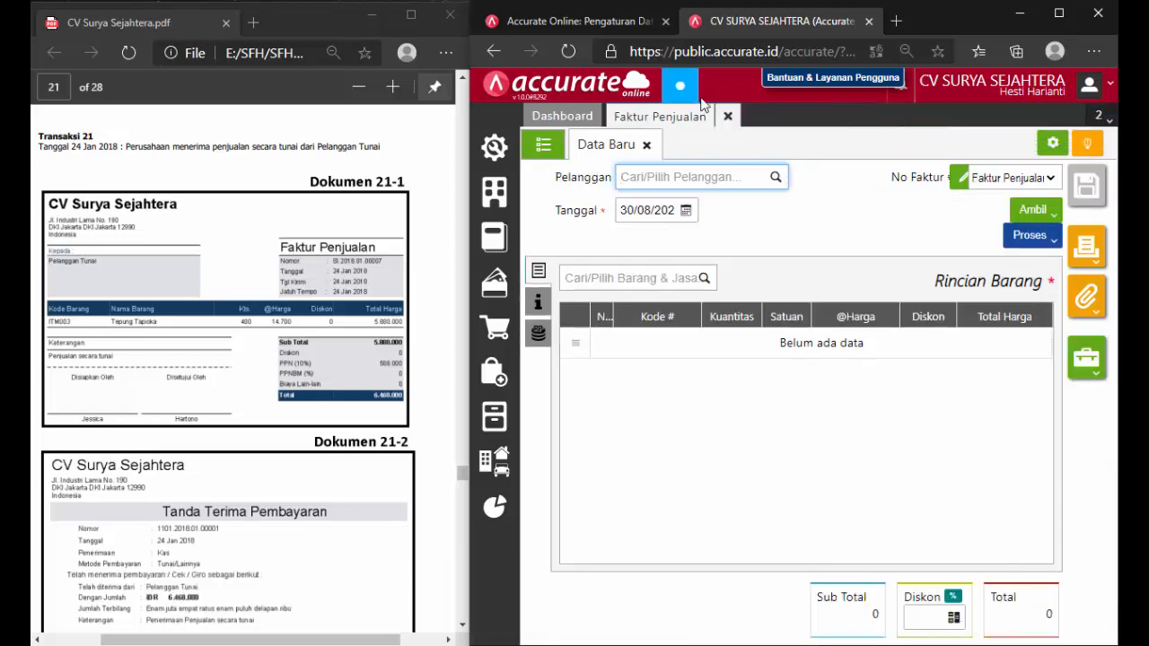
{"action": "left_click", "coordinate": [735, 120]}
{"action": "left_click", "coordinate": [729, 118]}
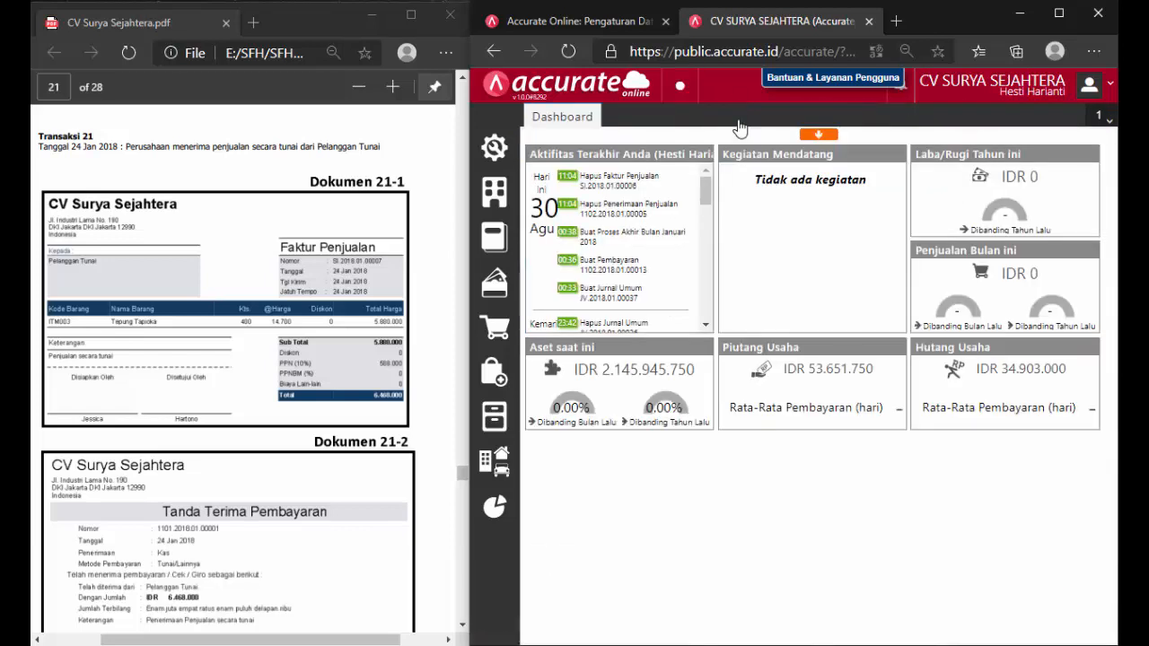
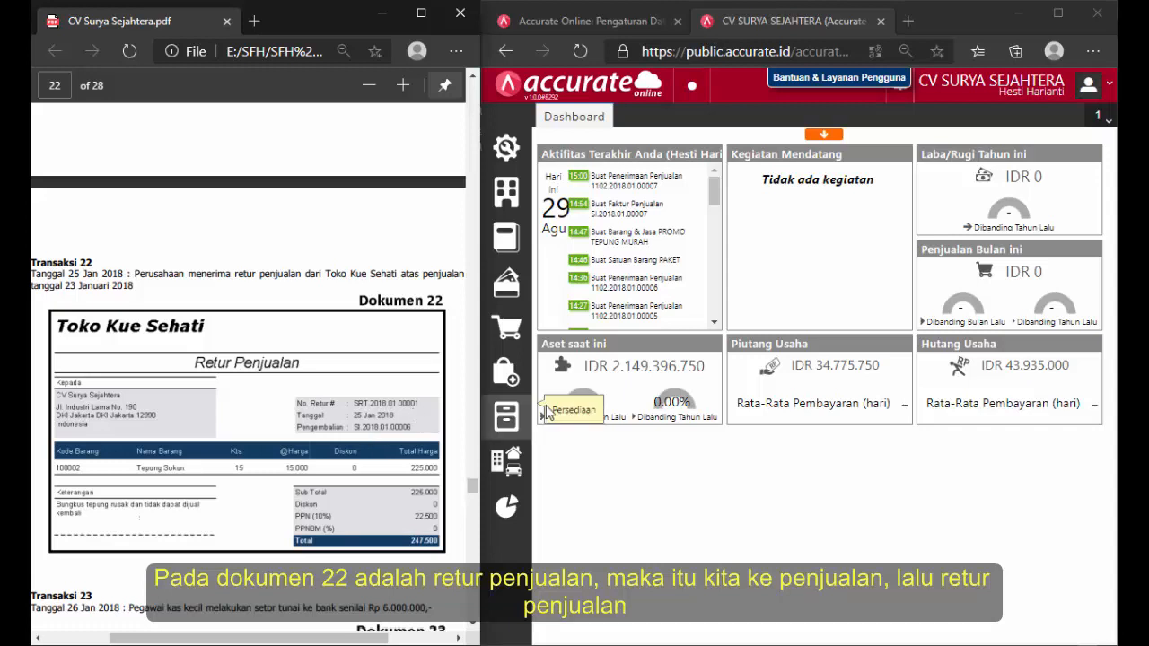
Start a sales return for Dokumen 22 from customer Toko Kue Sehati, dated 25 January 2018.
{"action": "left_click", "coordinate": [505, 327]}
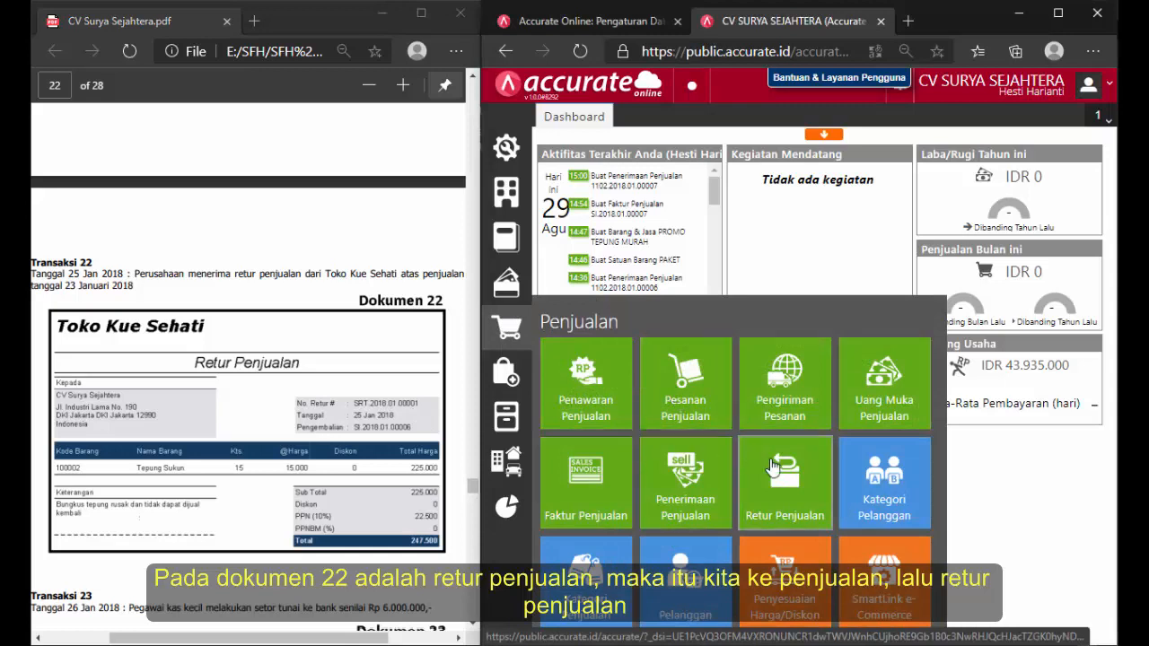
{"action": "left_click", "coordinate": [771, 466]}
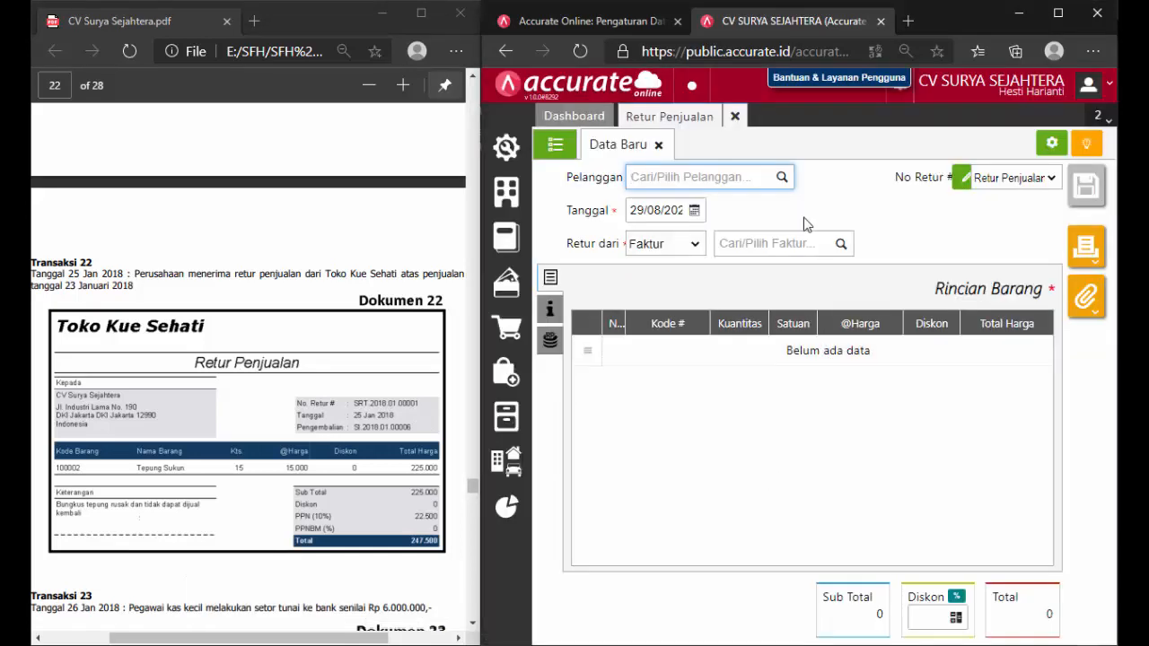
{"action": "left_click", "coordinate": [782, 177]}
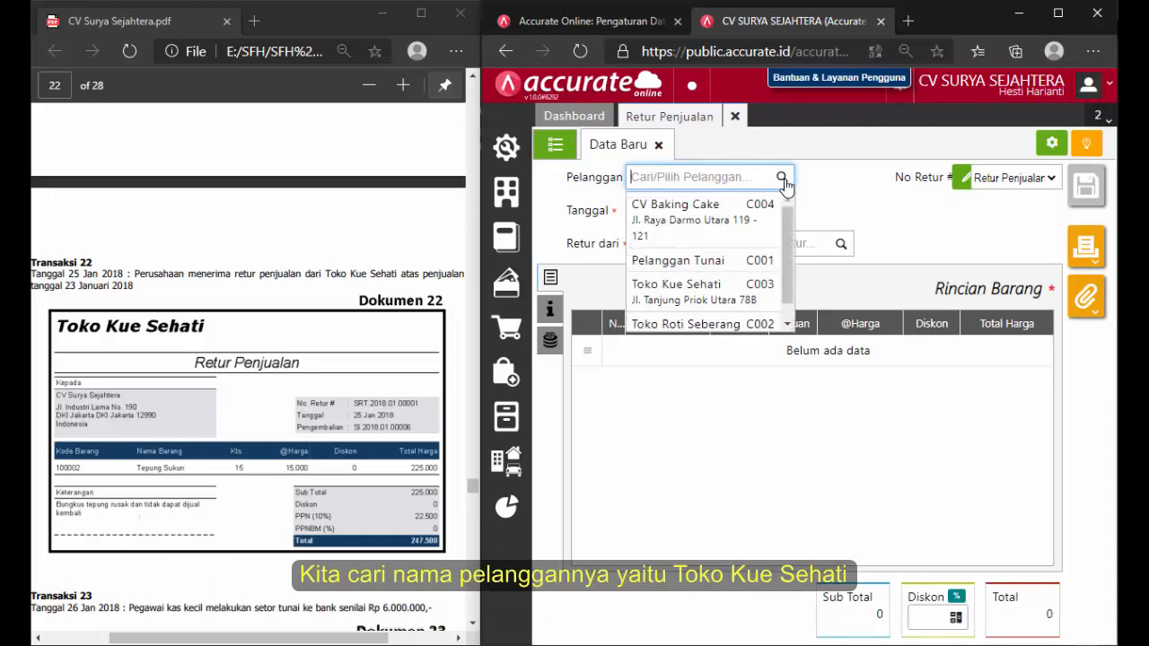
{"action": "left_click", "coordinate": [725, 284]}
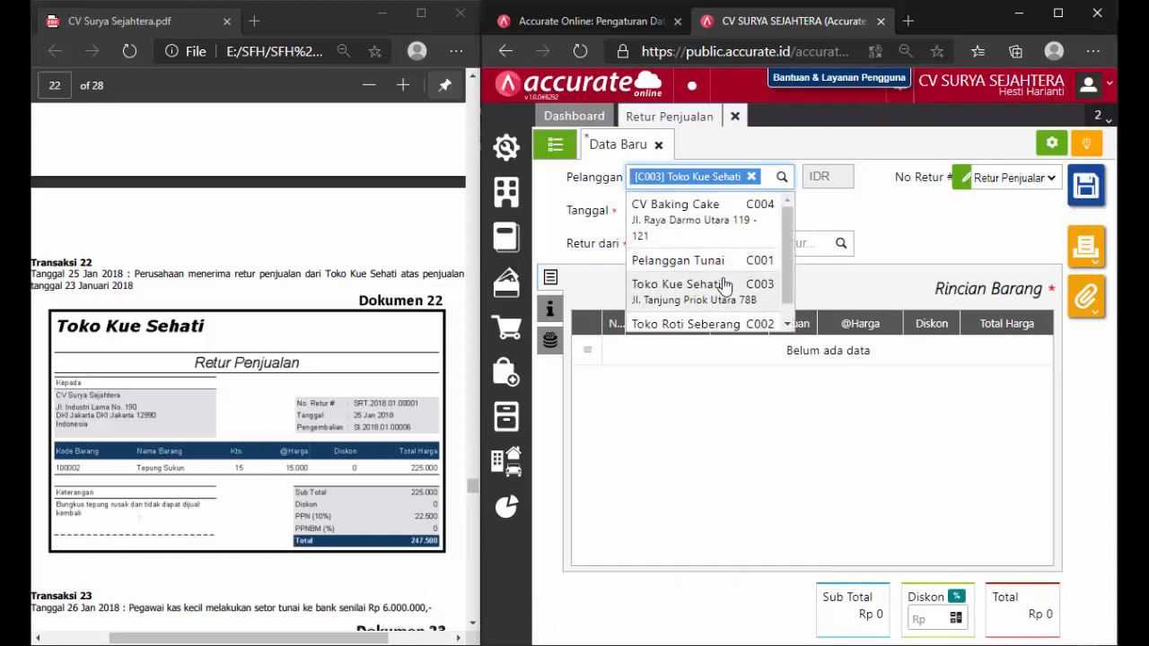
{"action": "left_click", "coordinate": [672, 210]}
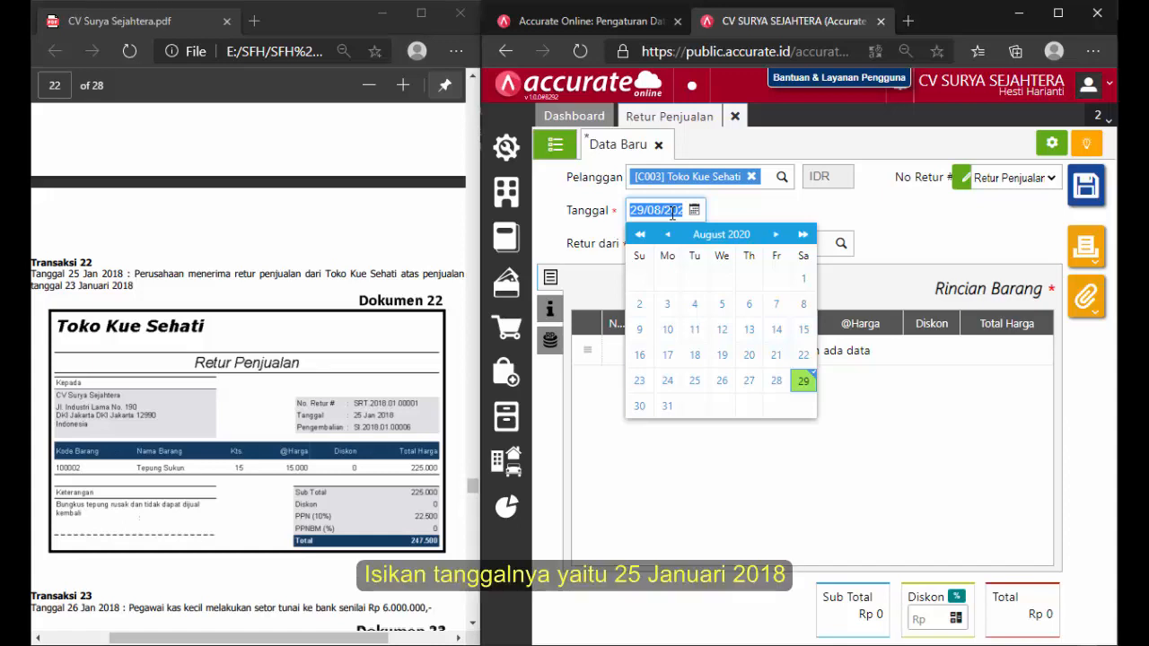
{"action": "type", "text": "25/01/201"}
{"action": "left_click", "coordinate": [882, 228]}
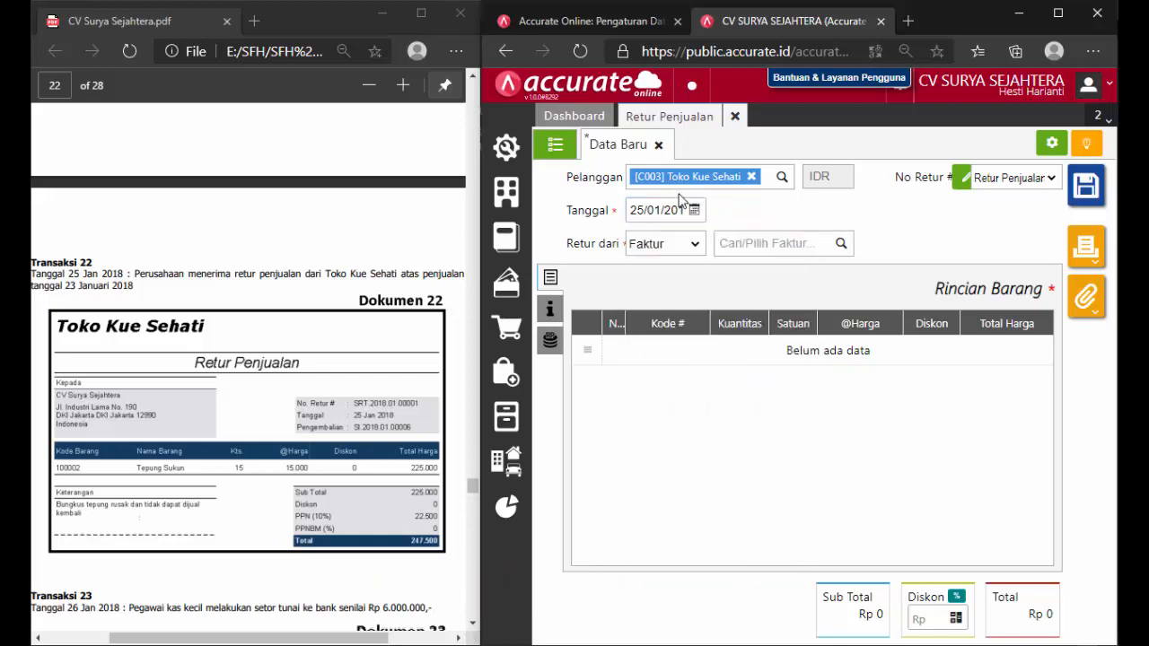
Base the return on the 23 January 2018 invoice and bring in only Tepung Sukun, excluding Tepung Roti and Tepung Terigu.
{"action": "left_click", "coordinate": [839, 244]}
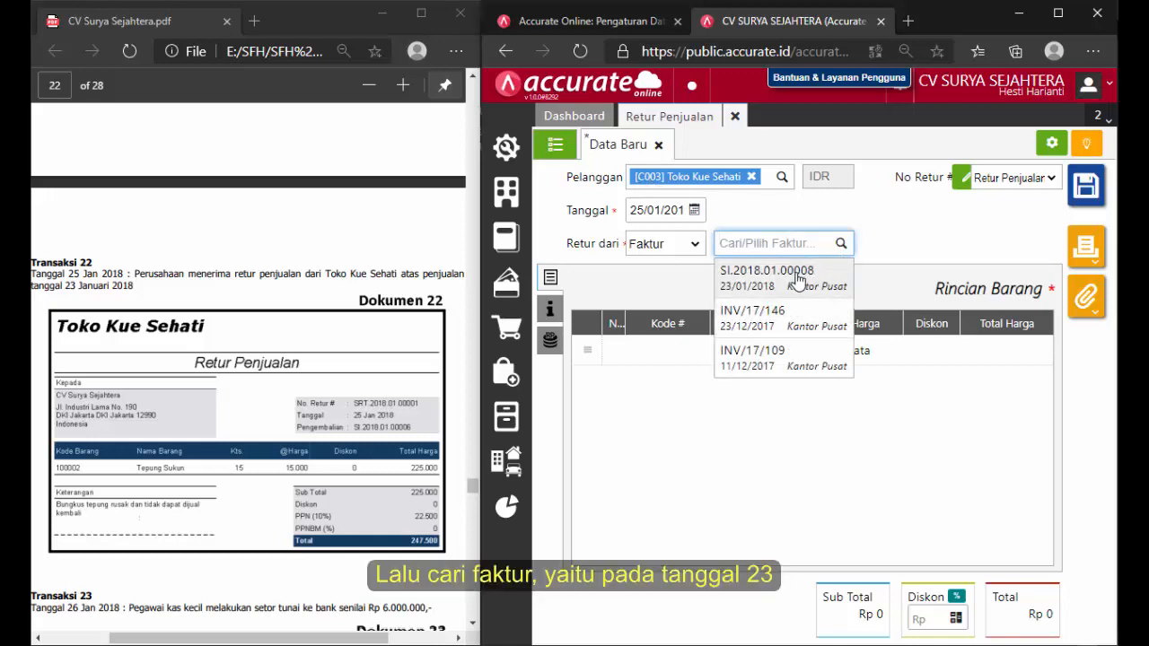
{"action": "left_click", "coordinate": [797, 280]}
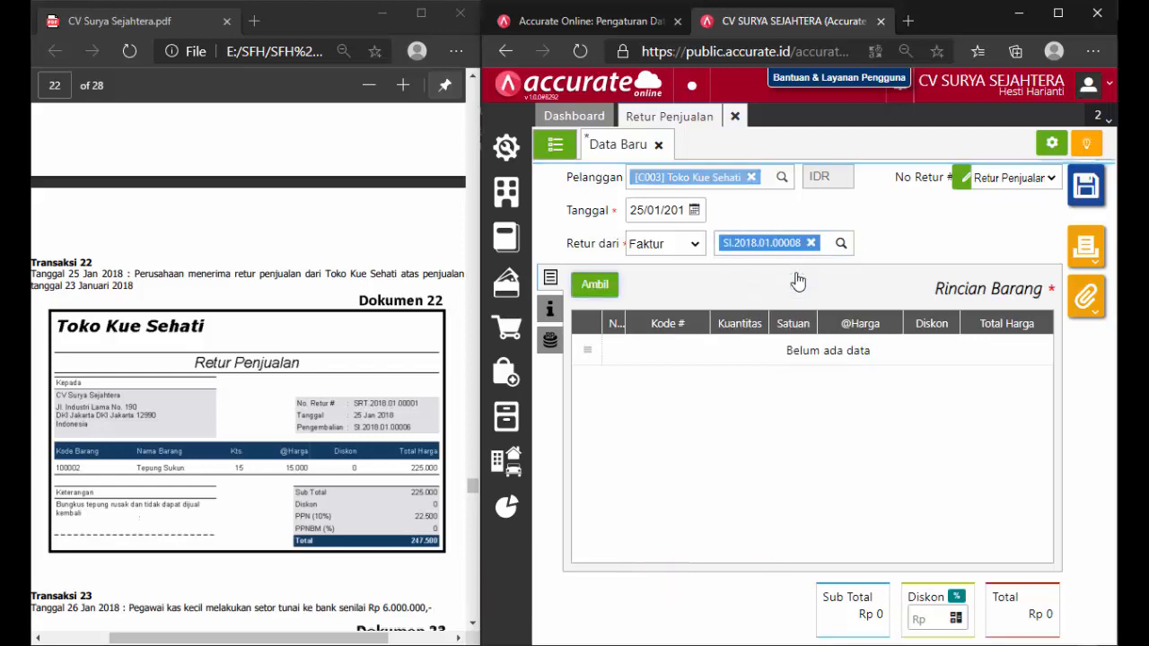
{"action": "left_click", "coordinate": [600, 287]}
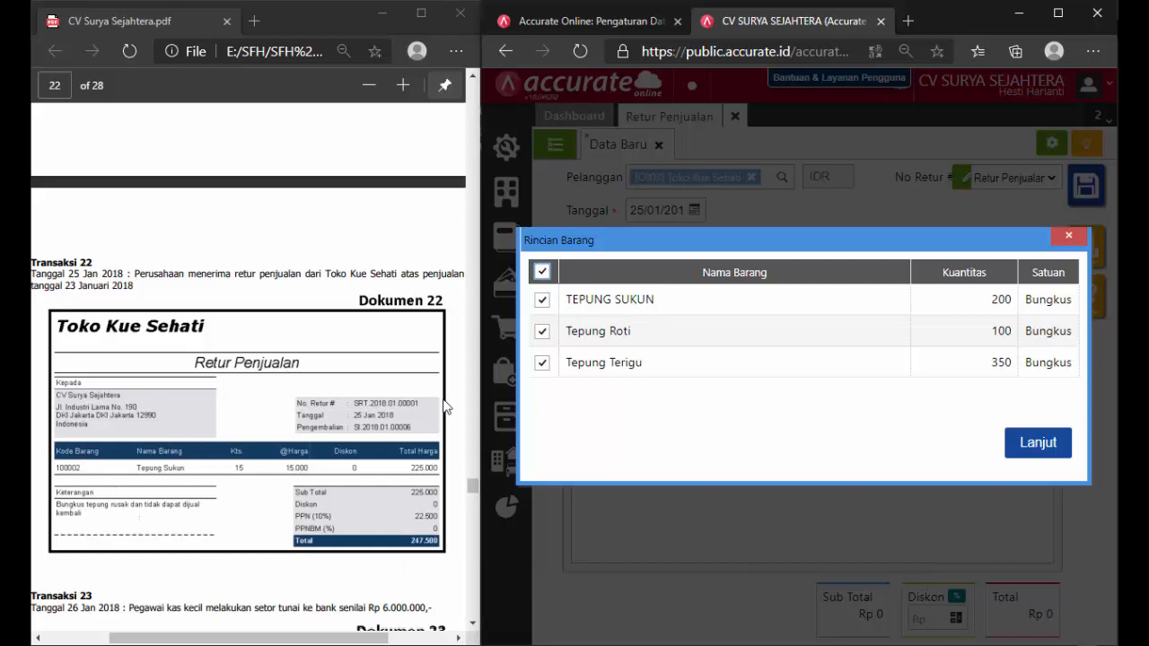
{"action": "left_click", "coordinate": [540, 332]}
{"action": "left_click", "coordinate": [543, 361]}
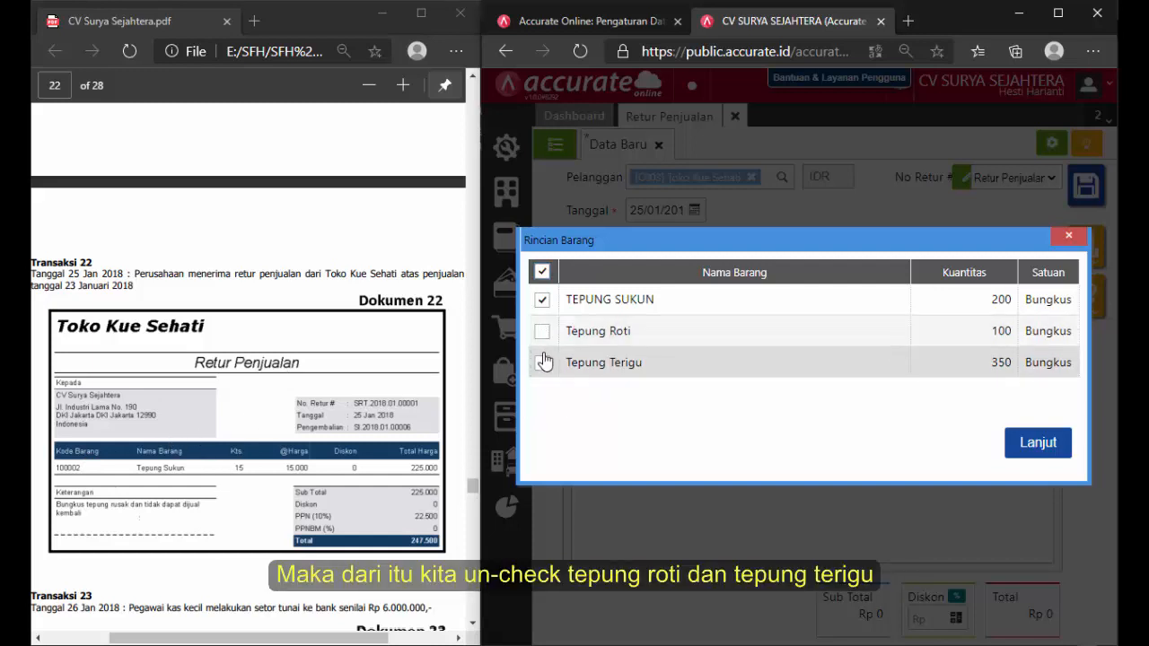
{"action": "left_click", "coordinate": [1012, 444]}
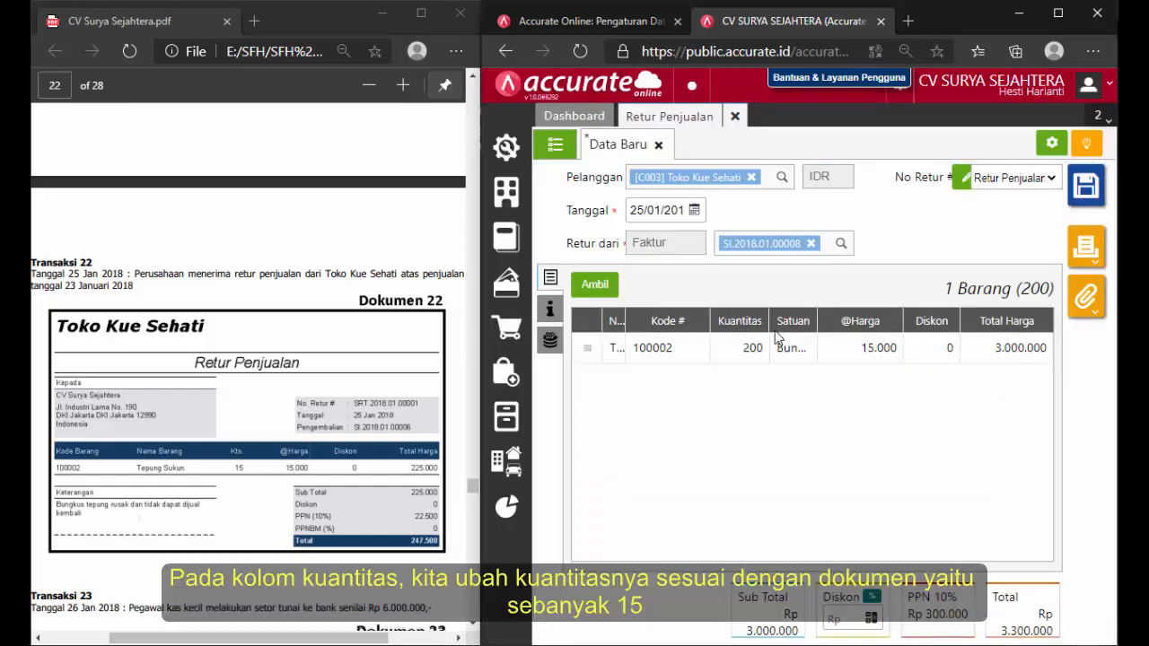
Set the returned Tepung Sukun quantity to 15, and save and close the sales return.
{"action": "left_click", "coordinate": [748, 345]}
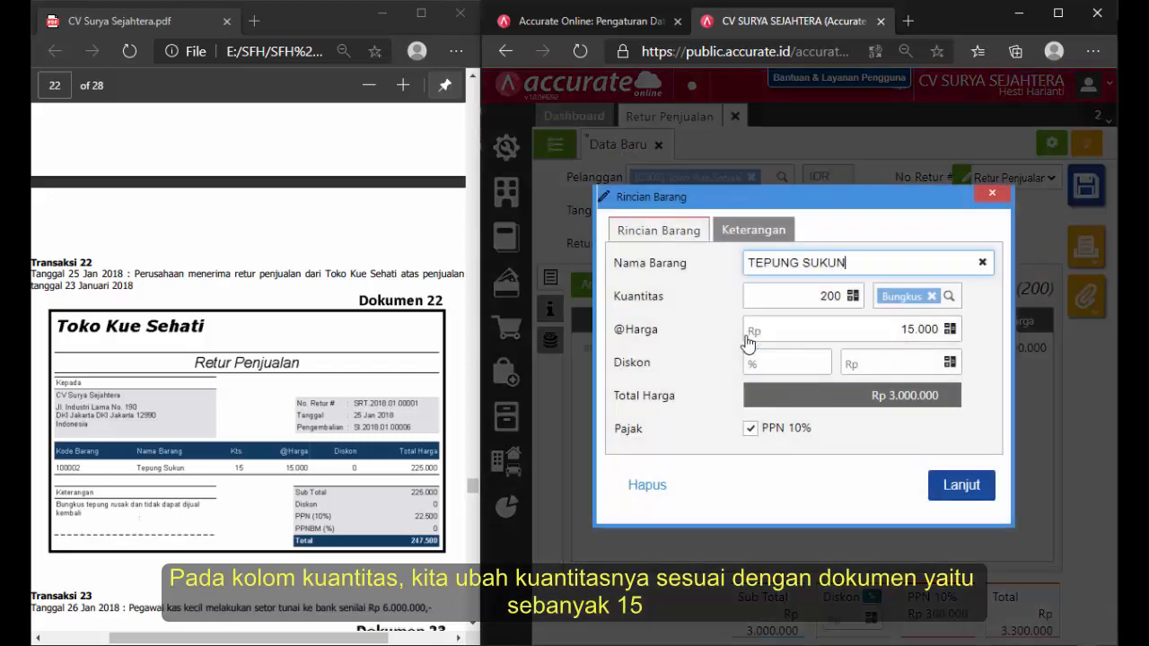
{"action": "left_click", "coordinate": [835, 294]}
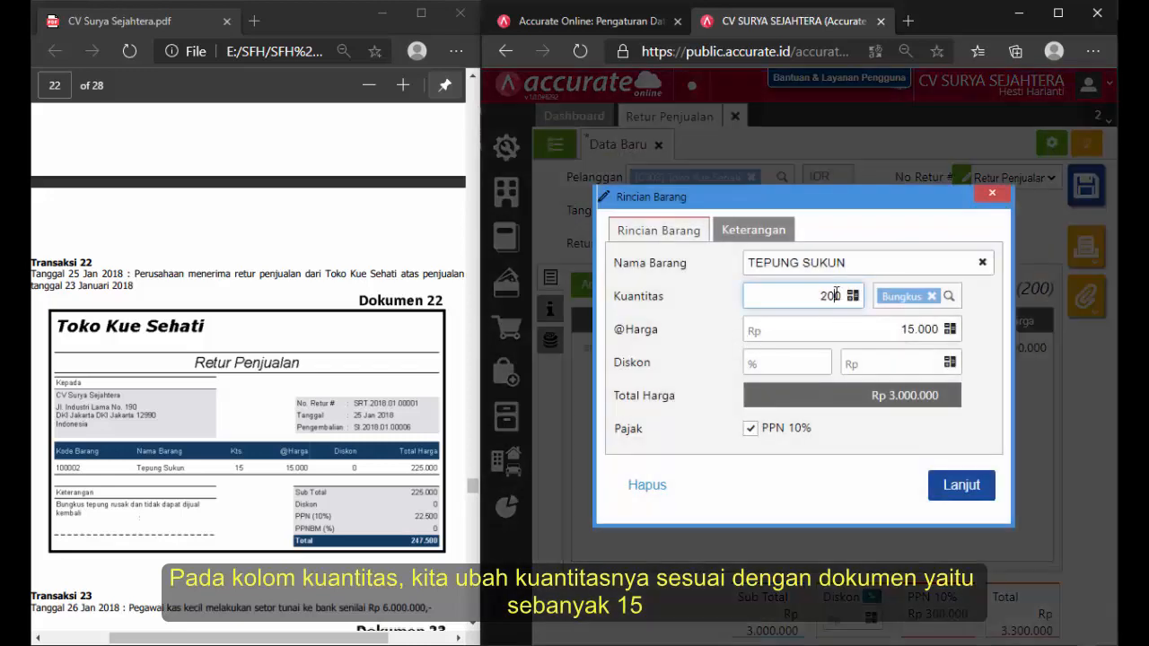
{"action": "key", "text": "BackSpace"}
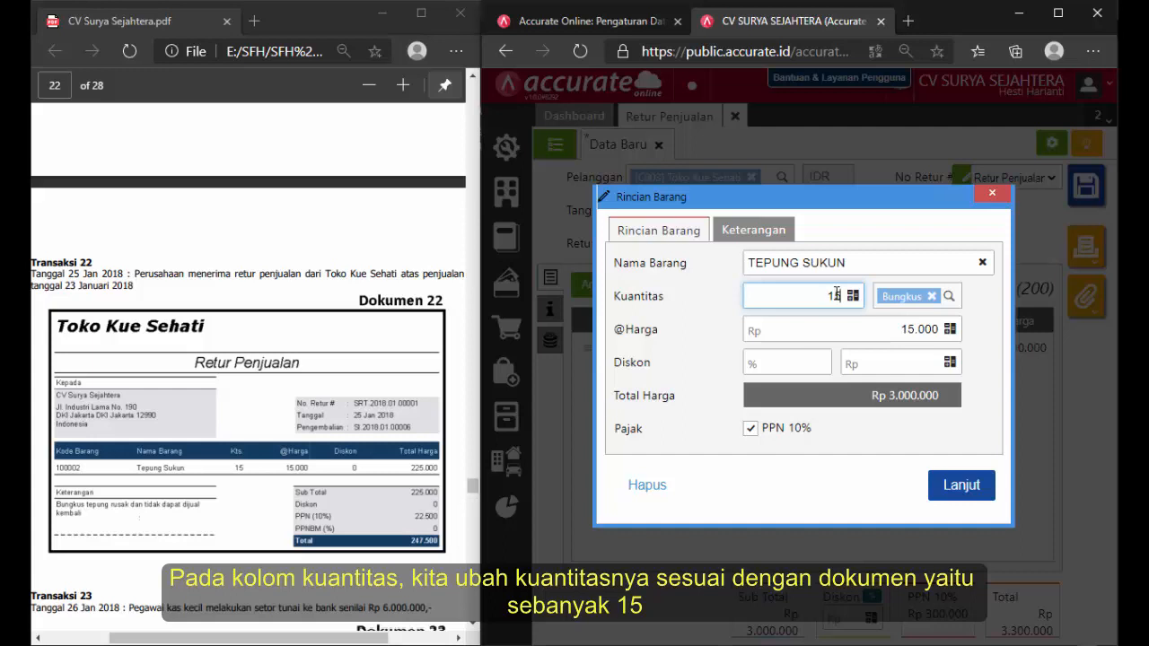
{"action": "left_click", "coordinate": [885, 437]}
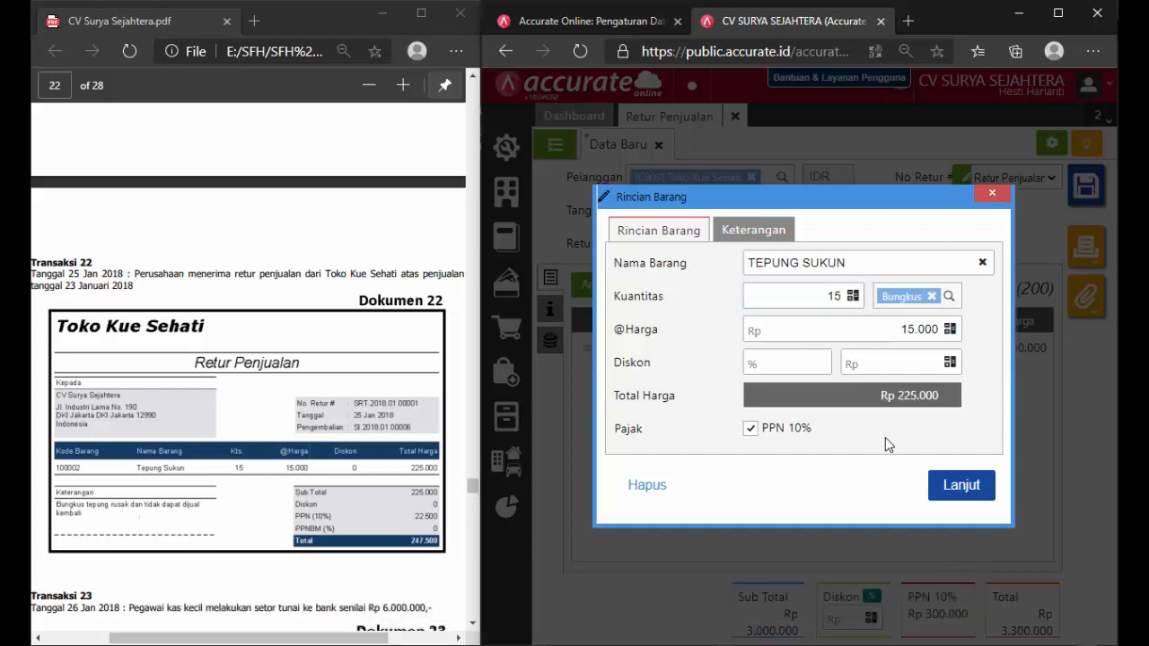
{"action": "left_click", "coordinate": [958, 486]}
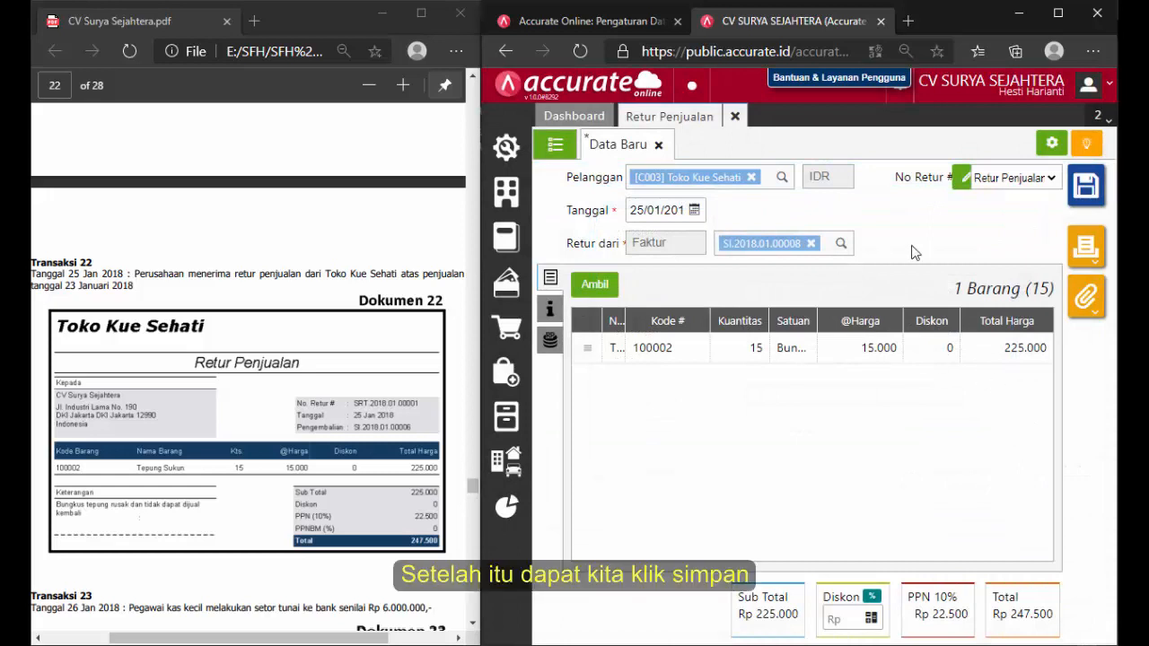
{"action": "left_click", "coordinate": [1094, 202]}
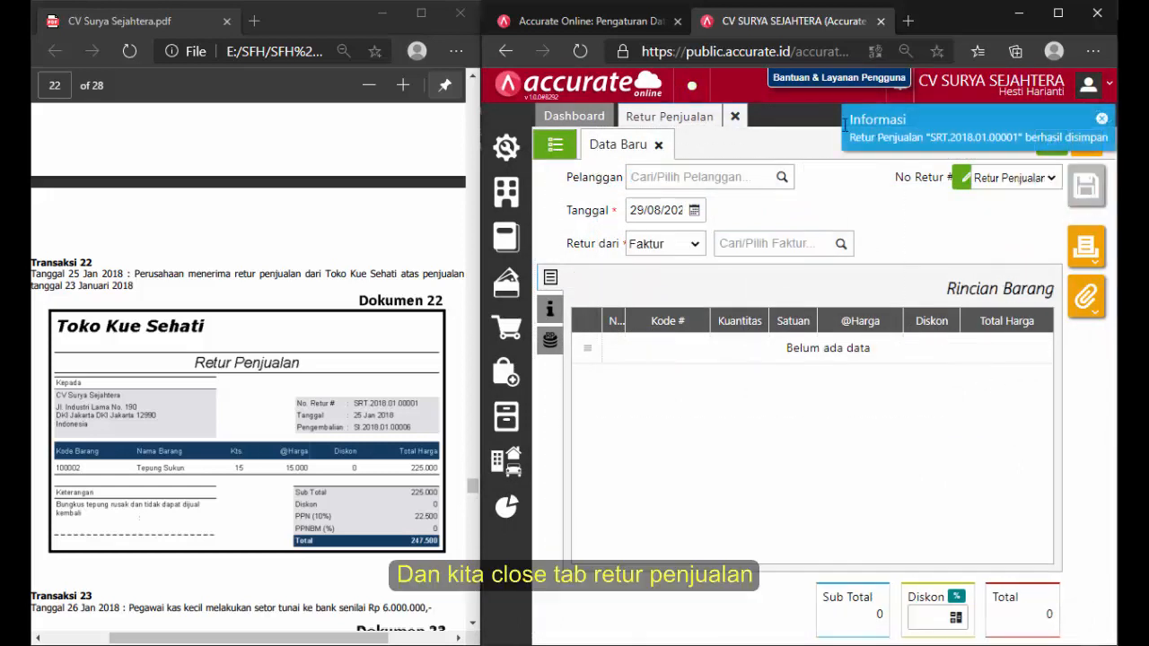
{"action": "left_click", "coordinate": [736, 117]}
Start a bank transfer for Dokumen 23, dated 26 January 2018.
{"action": "scroll", "coordinate": [248, 359], "scroll_direction": "down", "scroll_amount": 5}
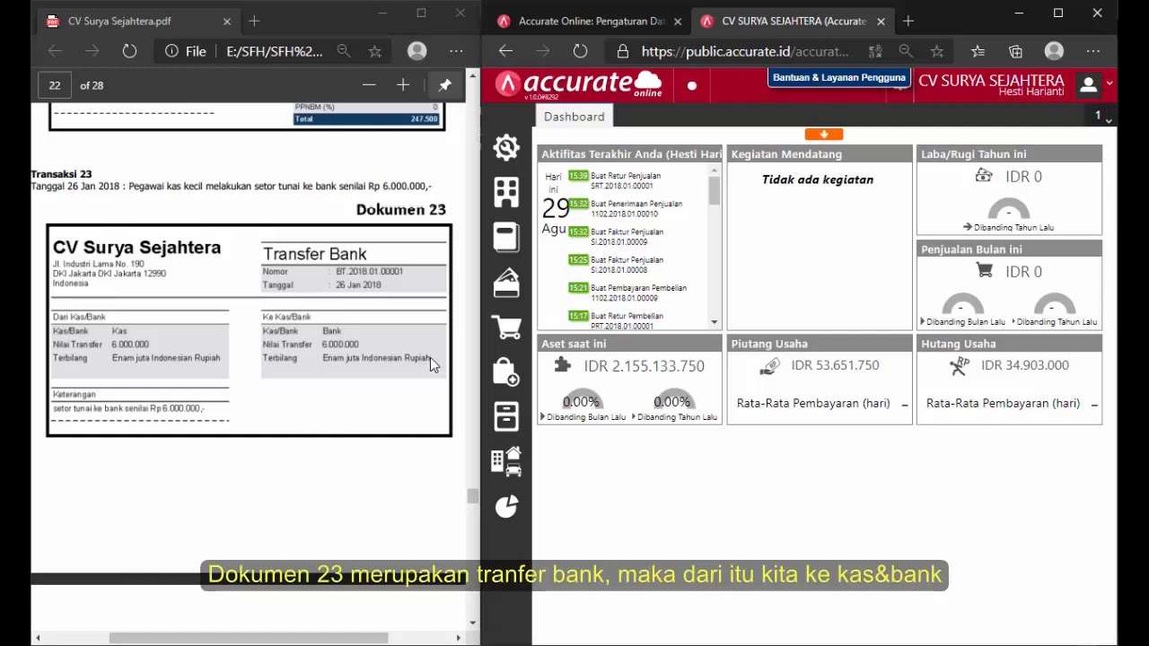
{"action": "left_click", "coordinate": [492, 291]}
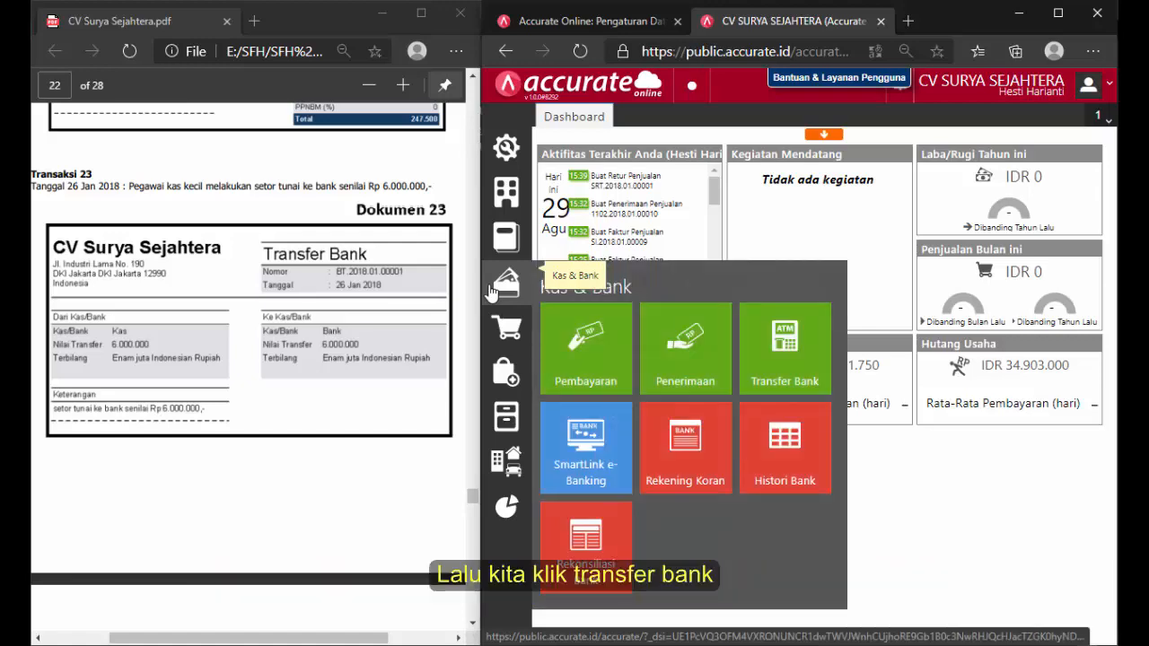
{"action": "left_click", "coordinate": [786, 344]}
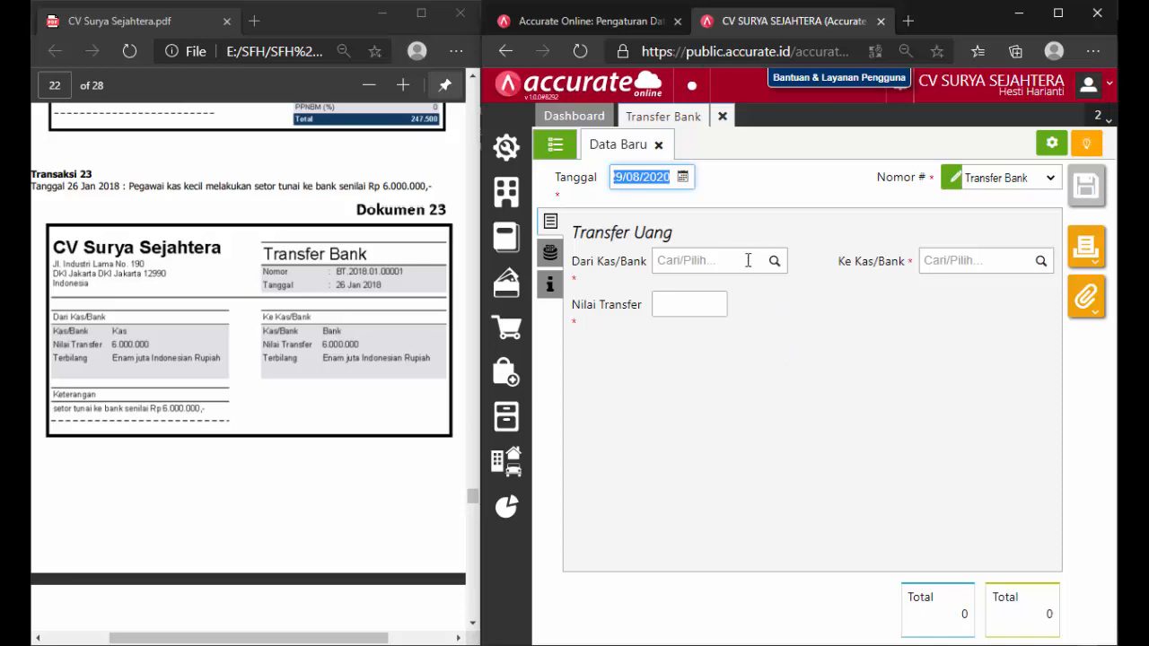
{"action": "left_click", "coordinate": [657, 177]}
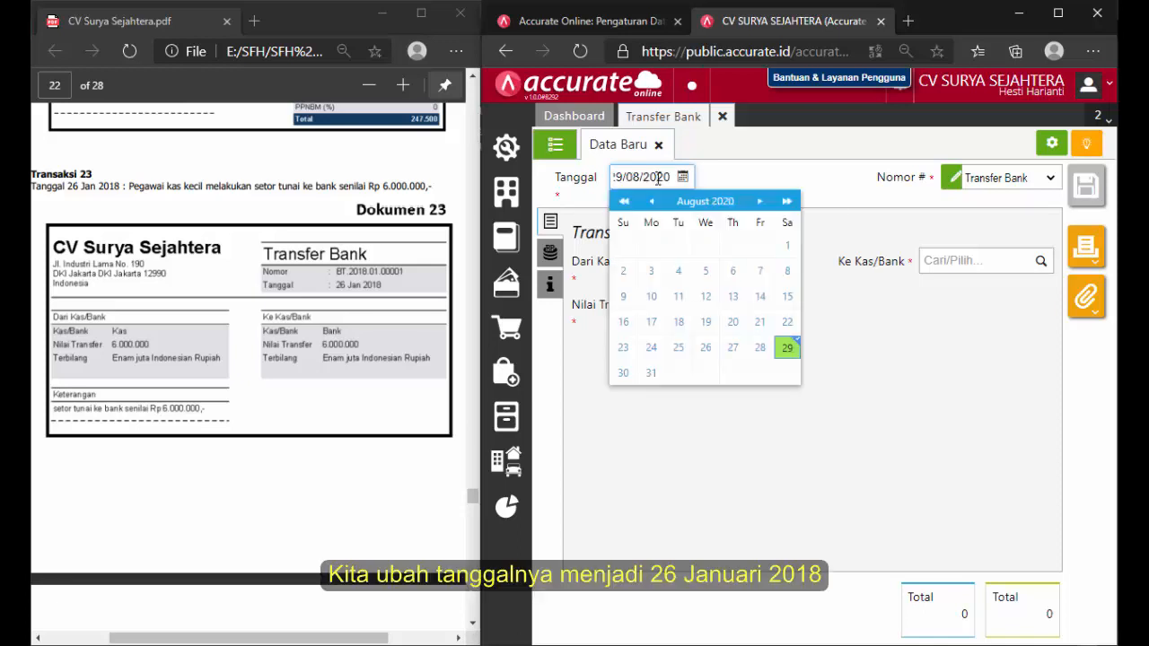
{"action": "key", "text": "BackSpace"}
{"action": "key", "text": "BackSpace"}
{"action": "key", "text": "BackSpace"}
{"action": "key", "text": "BackSpace"}
{"action": "key", "text": "BackSpace"}
{"action": "key", "text": "BackSpace"}
{"action": "key", "text": "BackSpace"}
{"action": "key", "text": "BackSpace"}
{"action": "type", "text": "26"}
{"action": "type", "text": "012018"}
{"action": "left_click", "coordinate": [793, 180]}
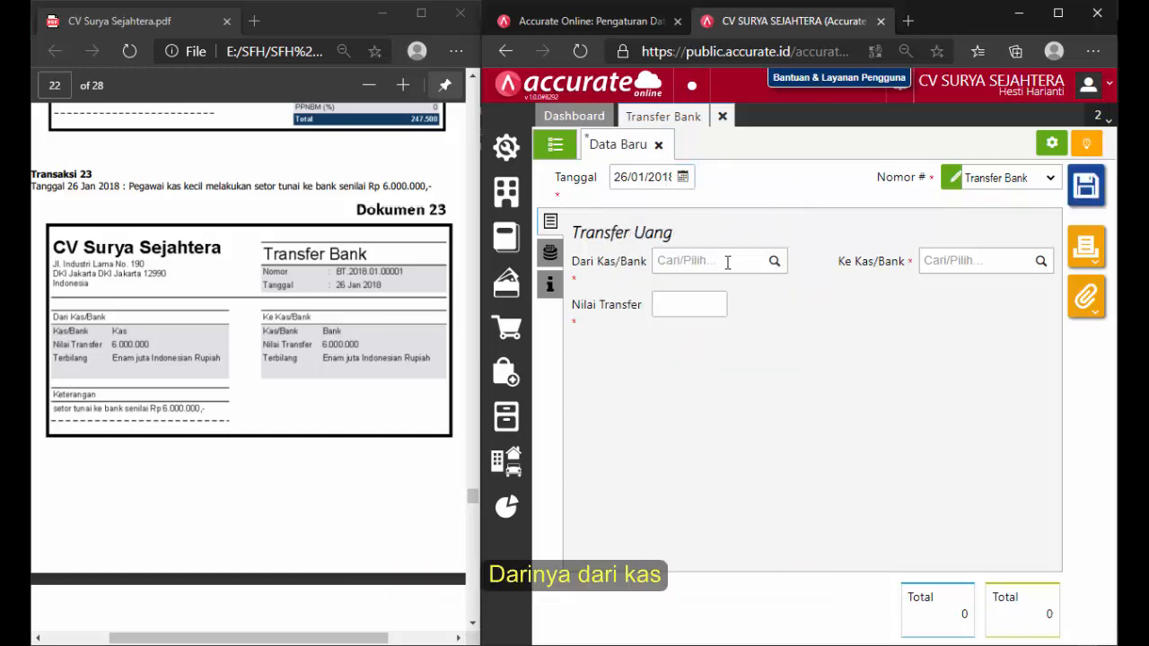
Set Kas as the transfer's source account and Bank as its destination account.
{"action": "left_click", "coordinate": [757, 262]}
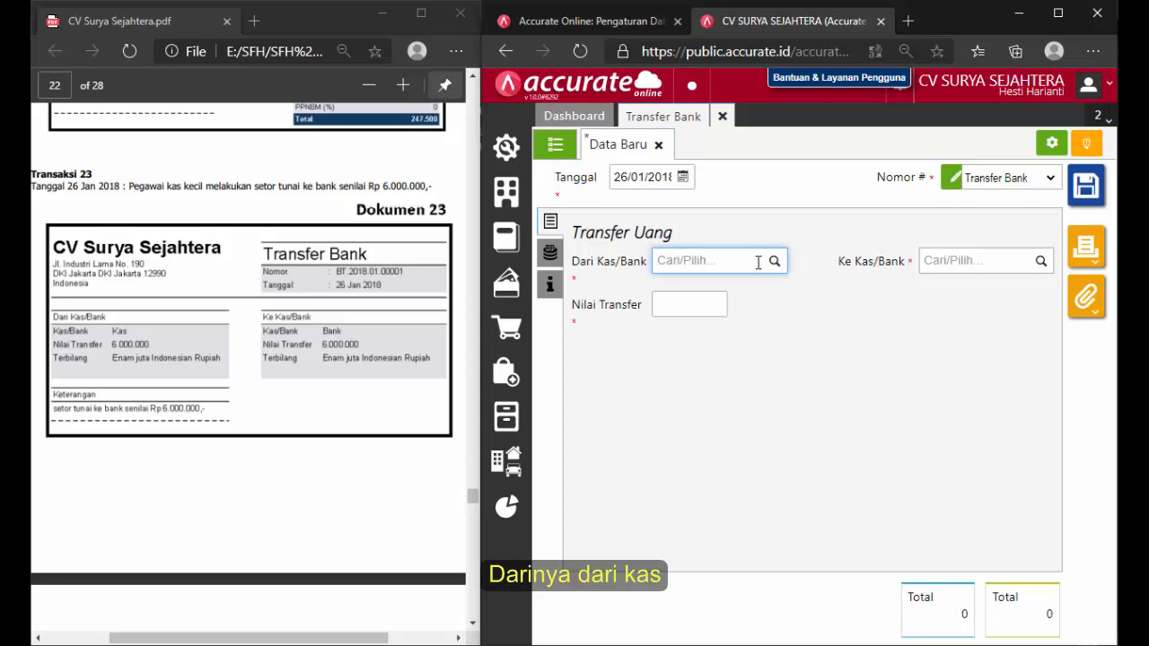
{"action": "left_click", "coordinate": [776, 262]}
{"action": "left_click", "coordinate": [738, 297]}
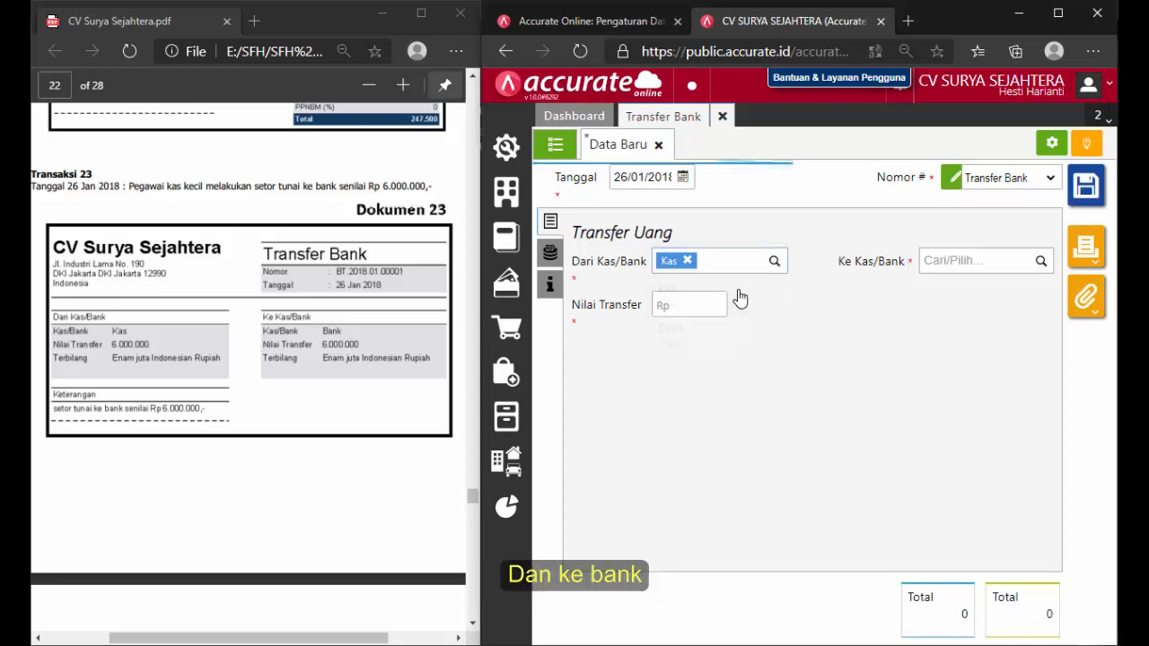
{"action": "left_click", "coordinate": [1041, 263]}
{"action": "left_click", "coordinate": [1024, 339]}
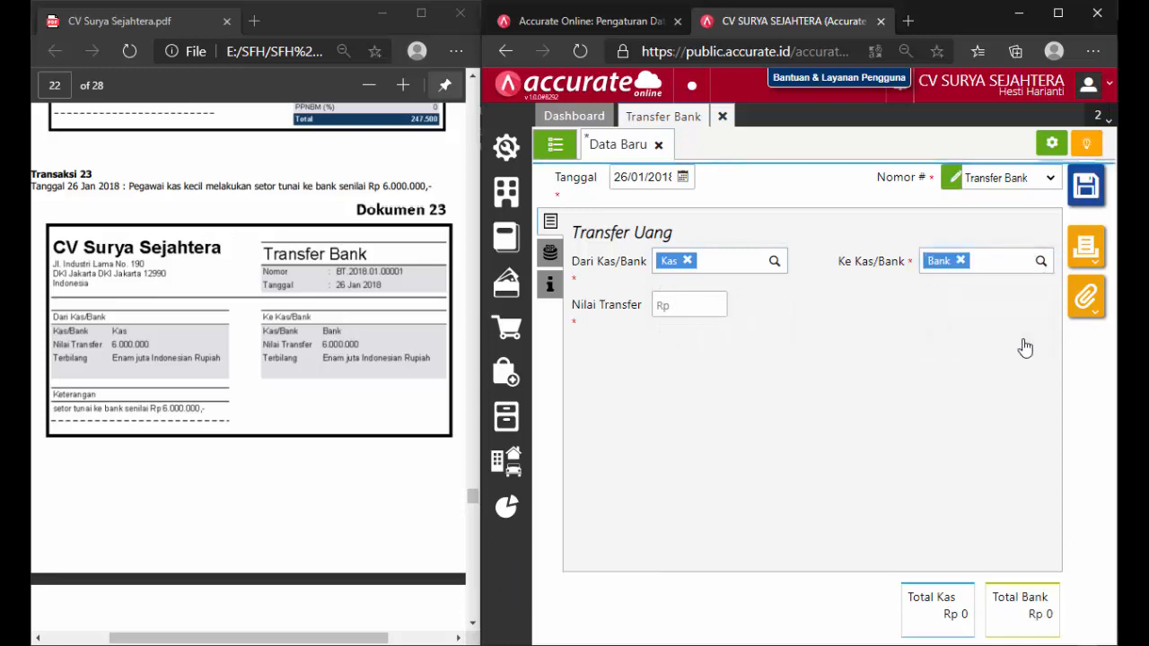
Set the transfer value to Rp 6.000.000, and save and close the bank transfer.
{"action": "left_click", "coordinate": [685, 309]}
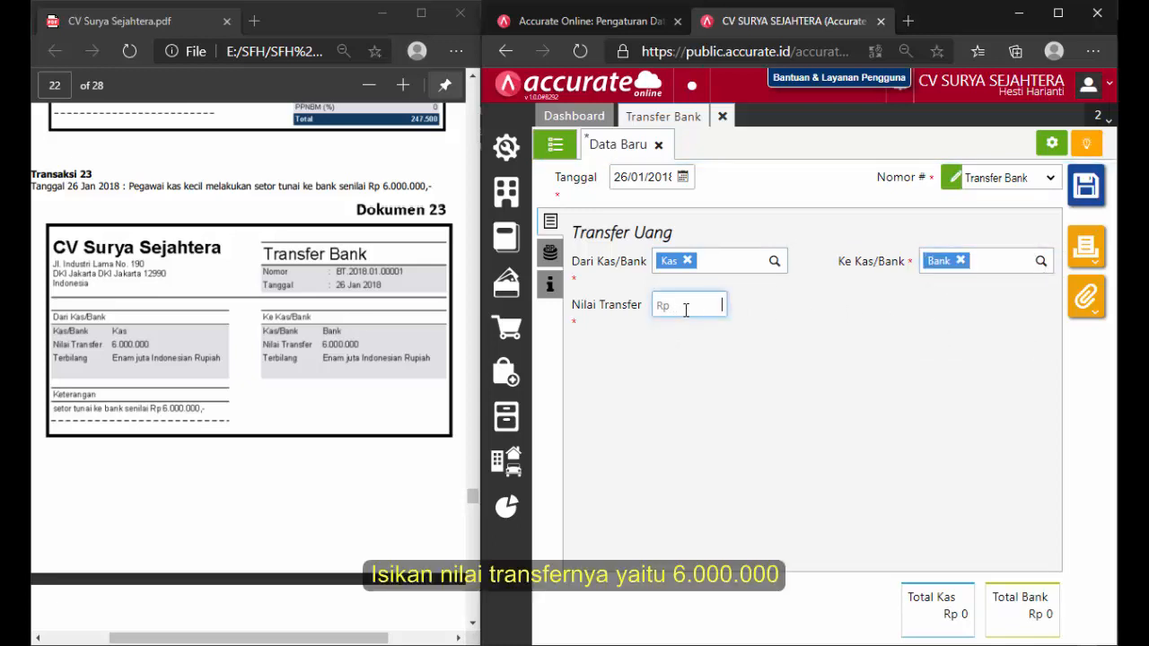
{"action": "type", "text": "6000000"}
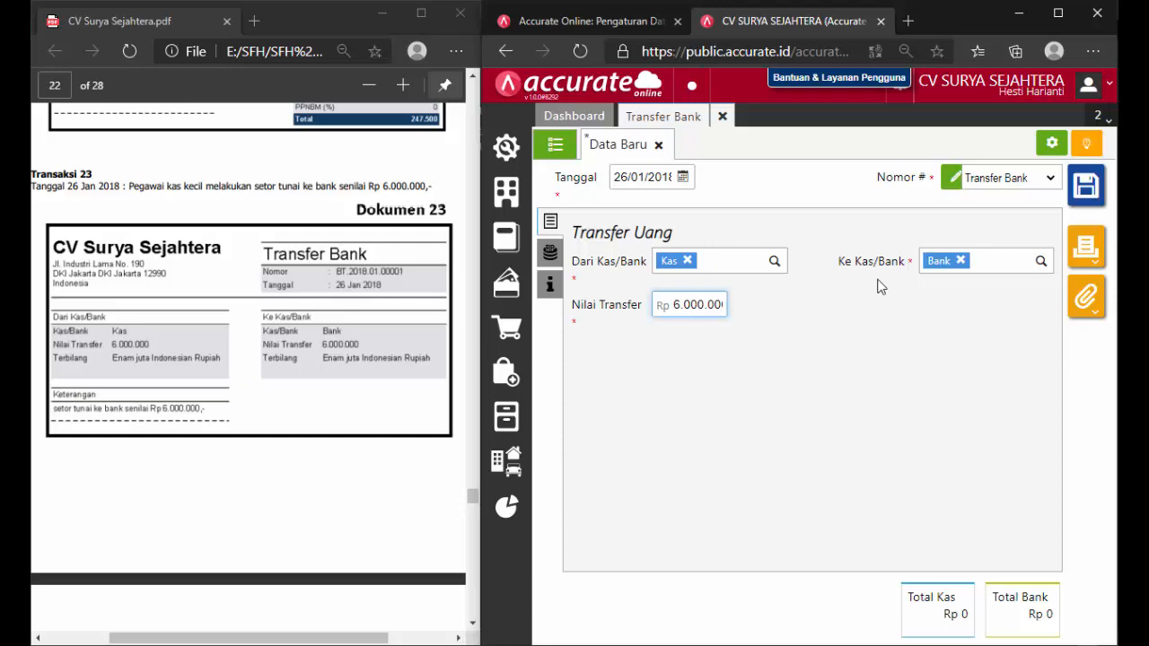
{"action": "left_click", "coordinate": [1084, 187]}
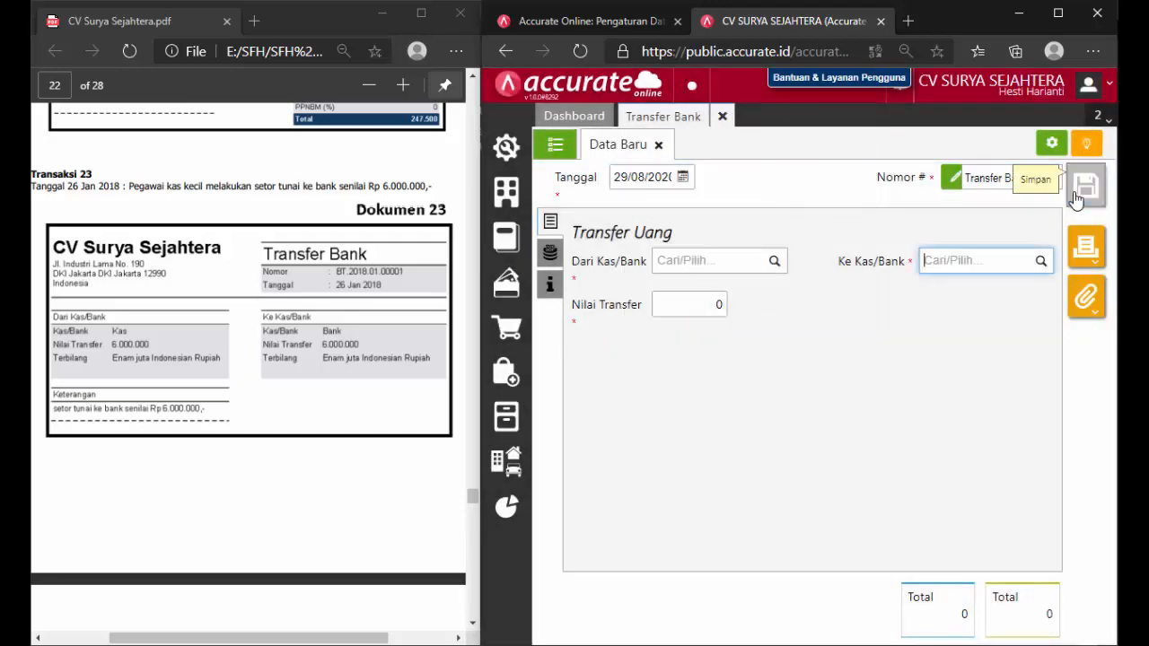
{"action": "left_click", "coordinate": [722, 117]}
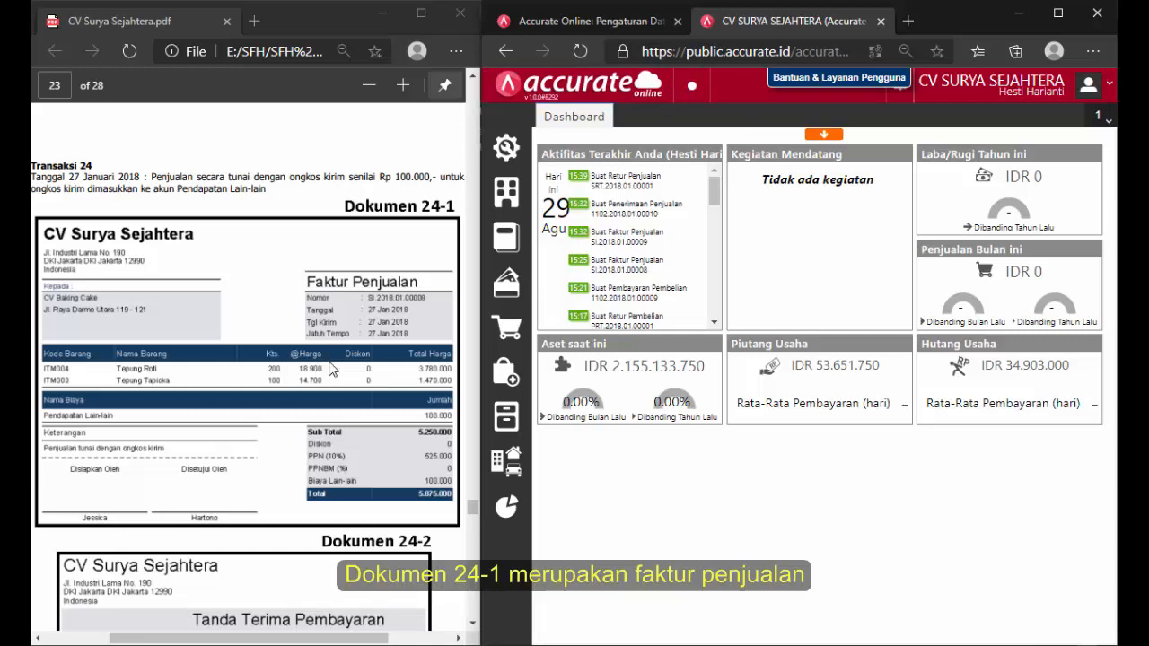
Start a sales invoice for customer CV Baking Cake, dated 27 January 2018, for Dokumen 24-1.
{"action": "left_click", "coordinate": [521, 332]}
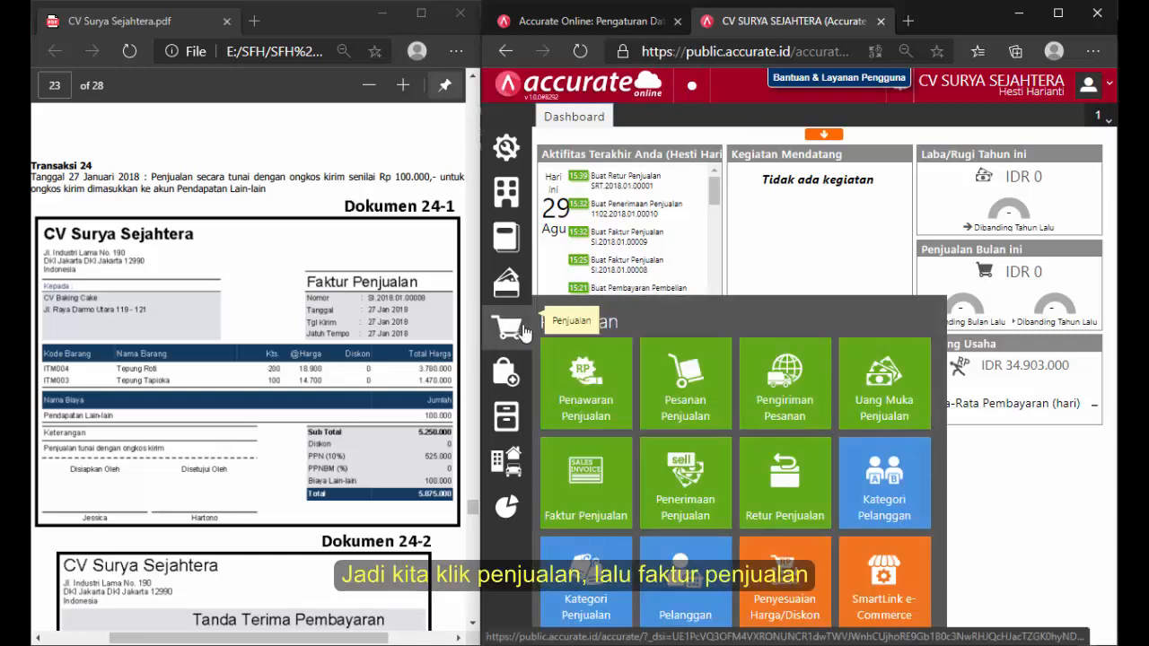
{"action": "left_click", "coordinate": [594, 467]}
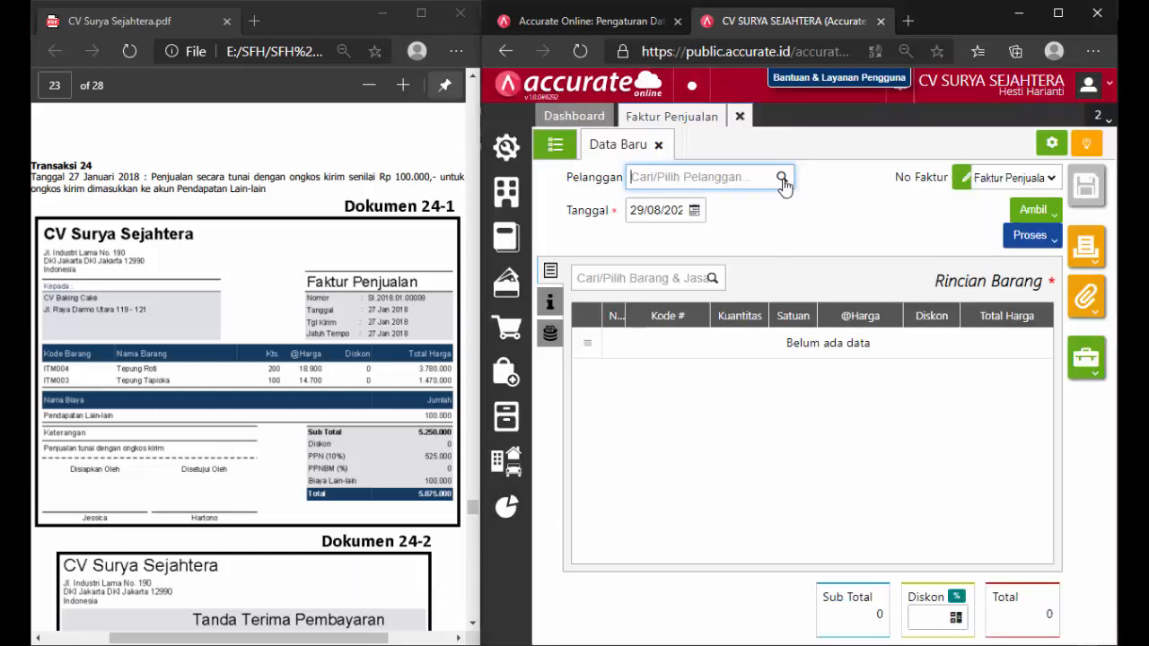
{"action": "left_click", "coordinate": [781, 179]}
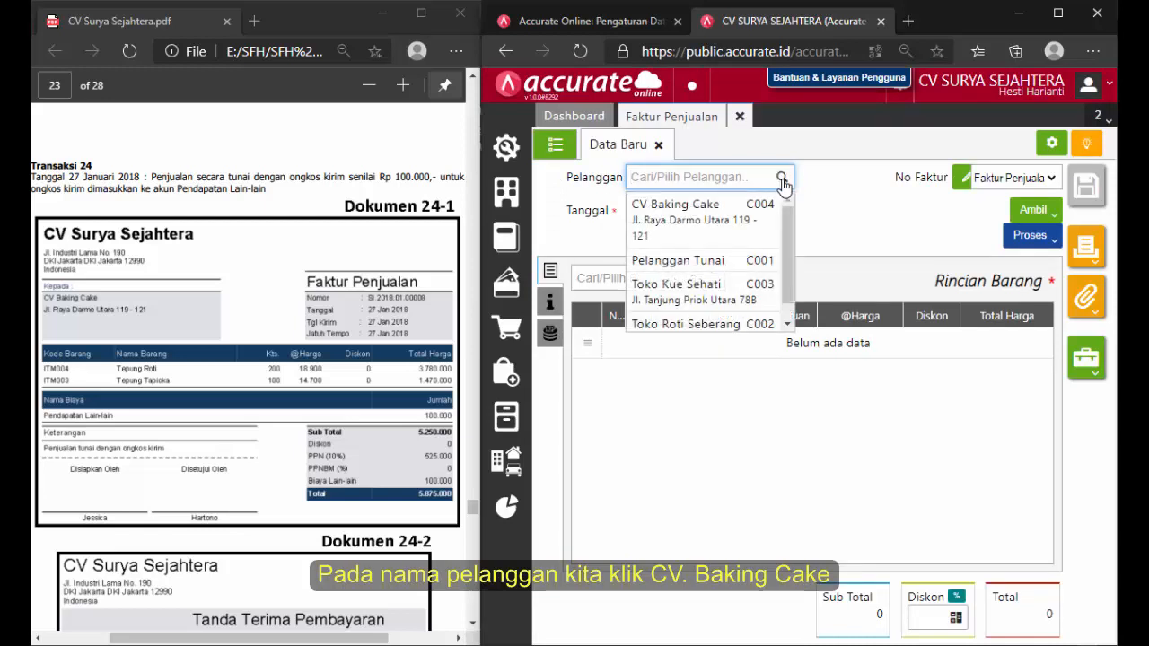
{"action": "left_click", "coordinate": [734, 207]}
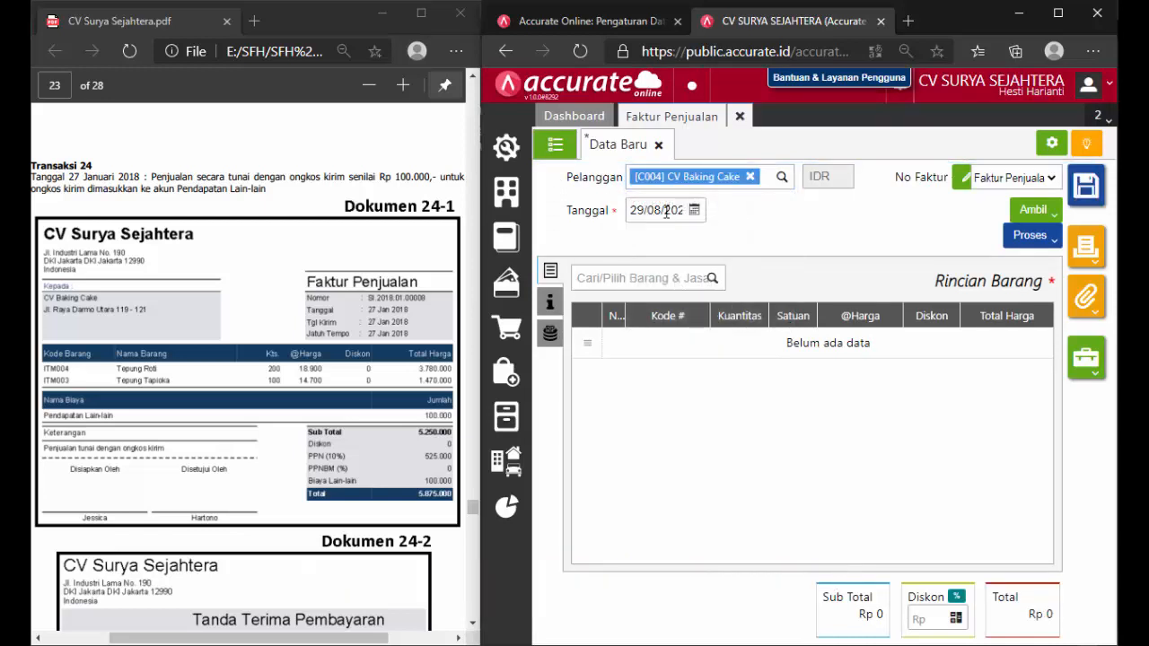
{"action": "left_click", "coordinate": [657, 213]}
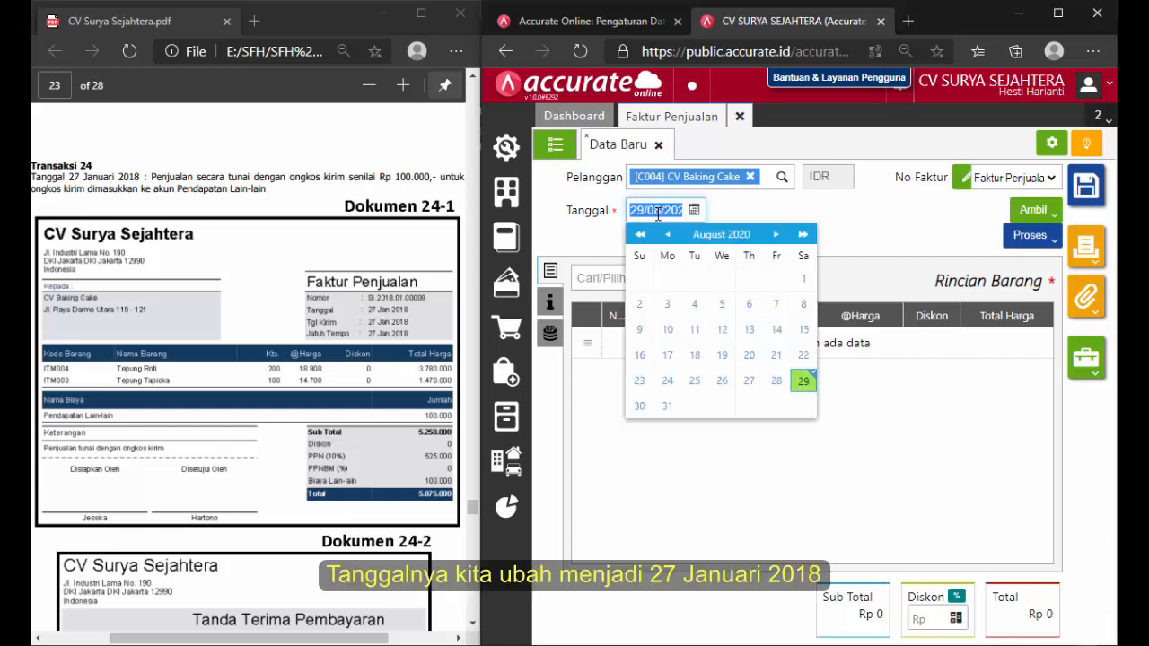
{"action": "type", "text": "27/01/20"}
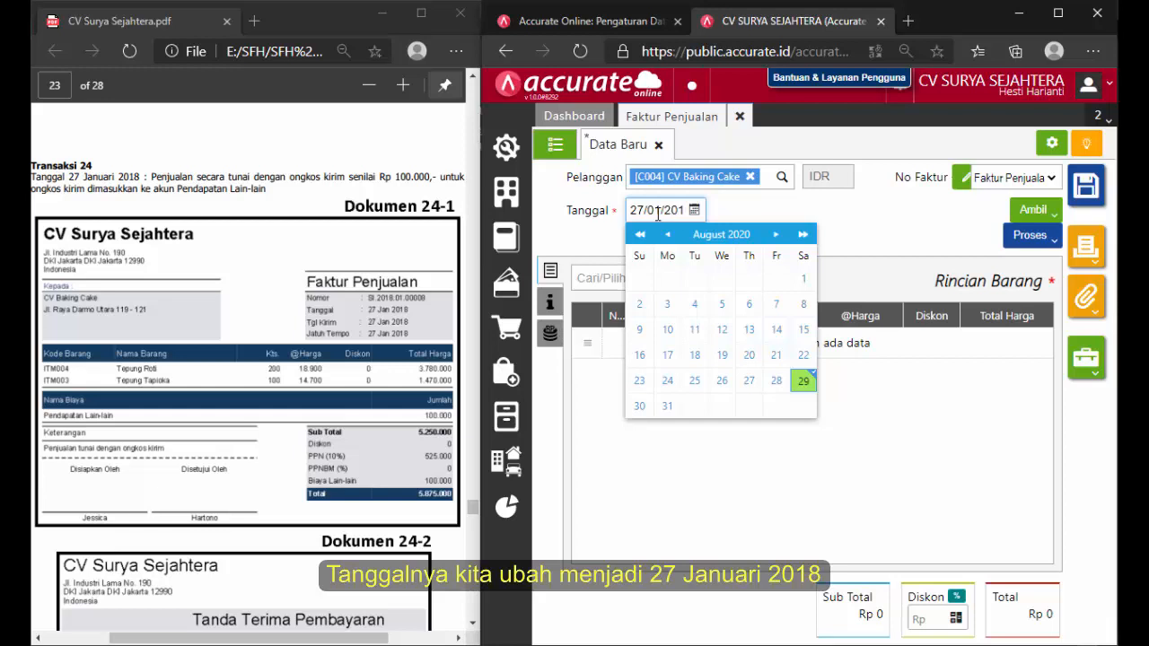
{"action": "left_click", "coordinate": [895, 240]}
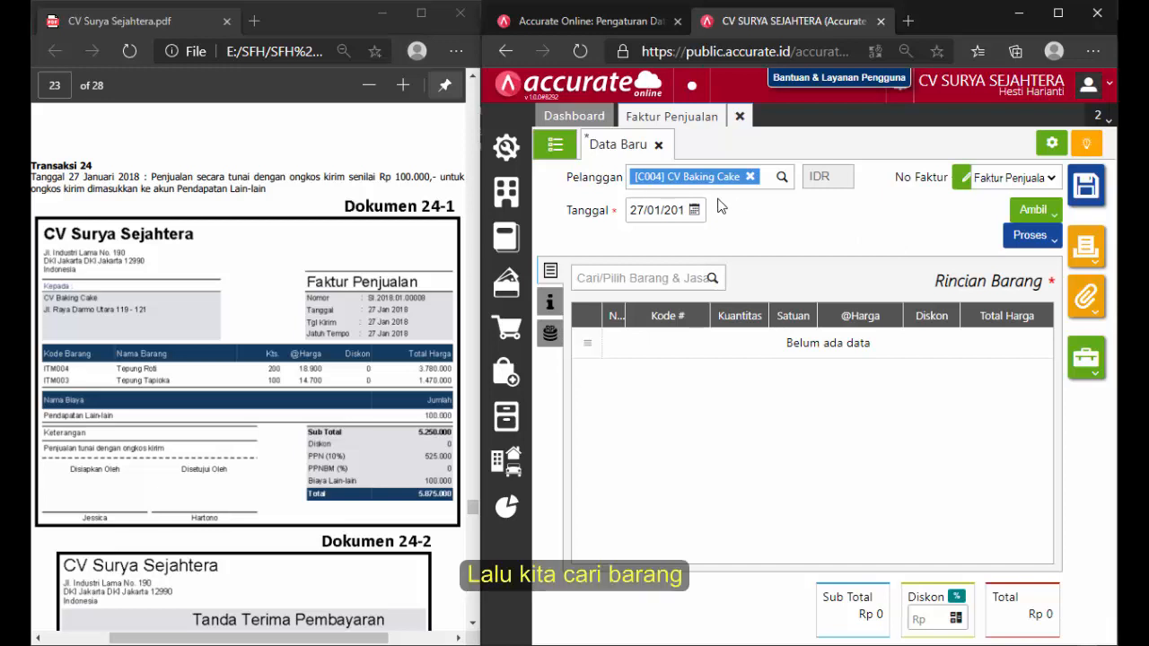
Add Tepung Roti (ITM004) to the sales invoice with a quantity of 200.
{"action": "left_click", "coordinate": [711, 279]}
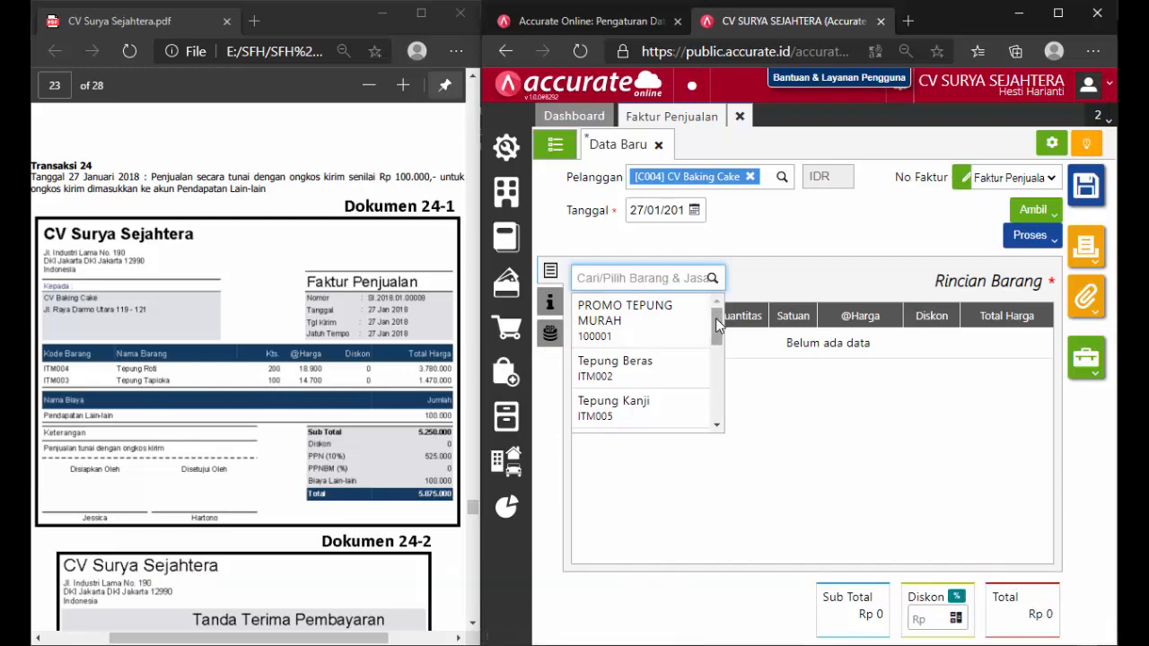
{"action": "left_click_drag", "start_coordinate": [715, 321], "coordinate": [707, 358]}
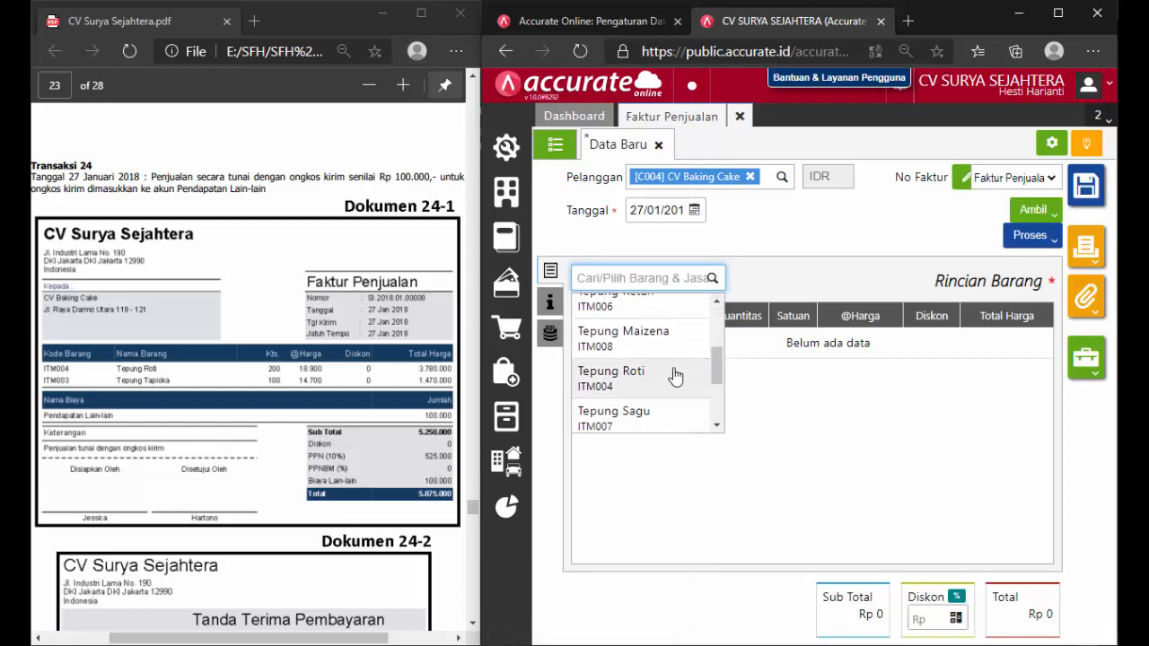
{"action": "left_click", "coordinate": [675, 377]}
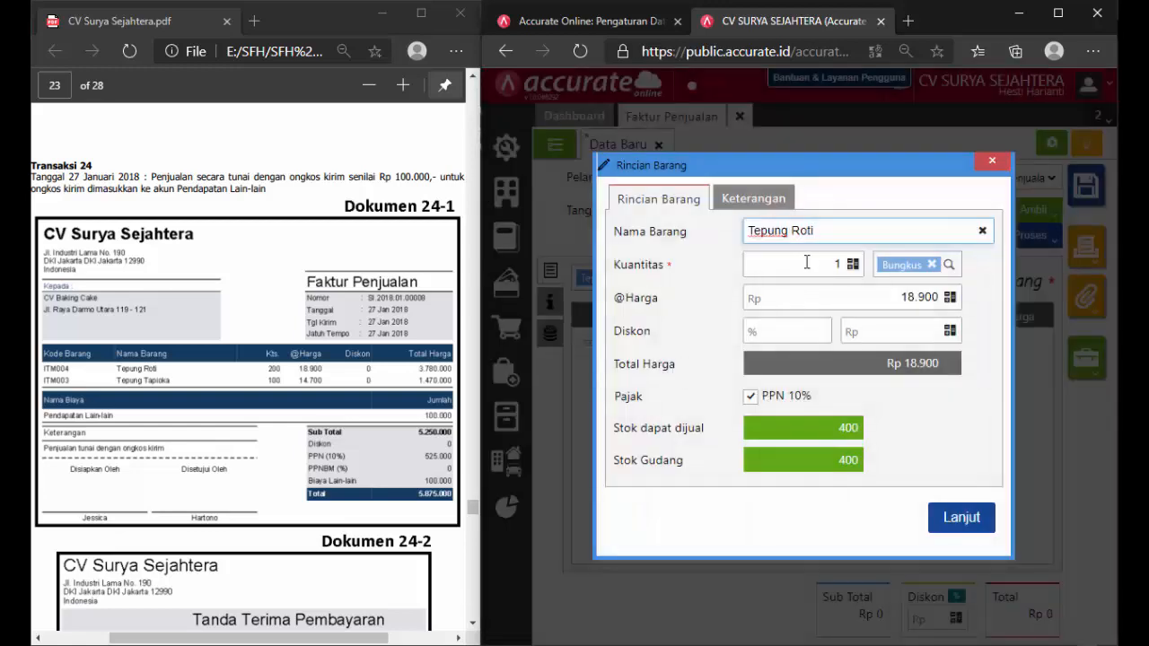
{"action": "left_click", "coordinate": [840, 264]}
{"action": "type", "text": "200"}
{"action": "key", "text": "Tab"}
{"action": "left_click", "coordinate": [974, 526]}
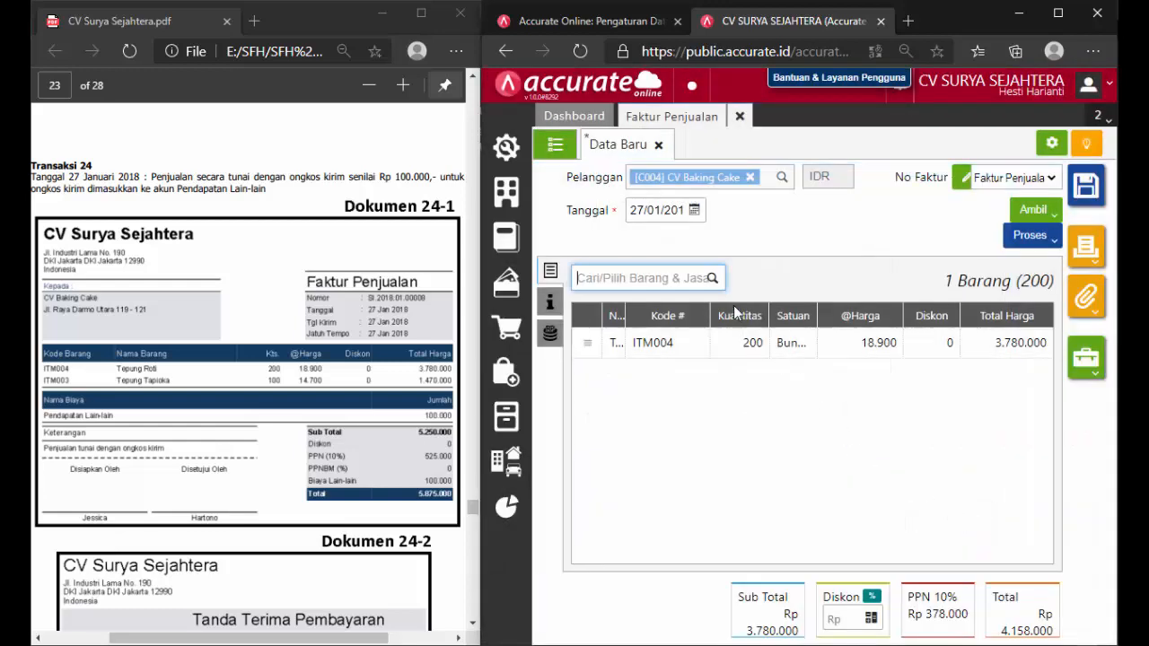
Add Tepung Tapioka (ITM003) to the sales invoice with a quantity of 100.
{"action": "left_click", "coordinate": [714, 278]}
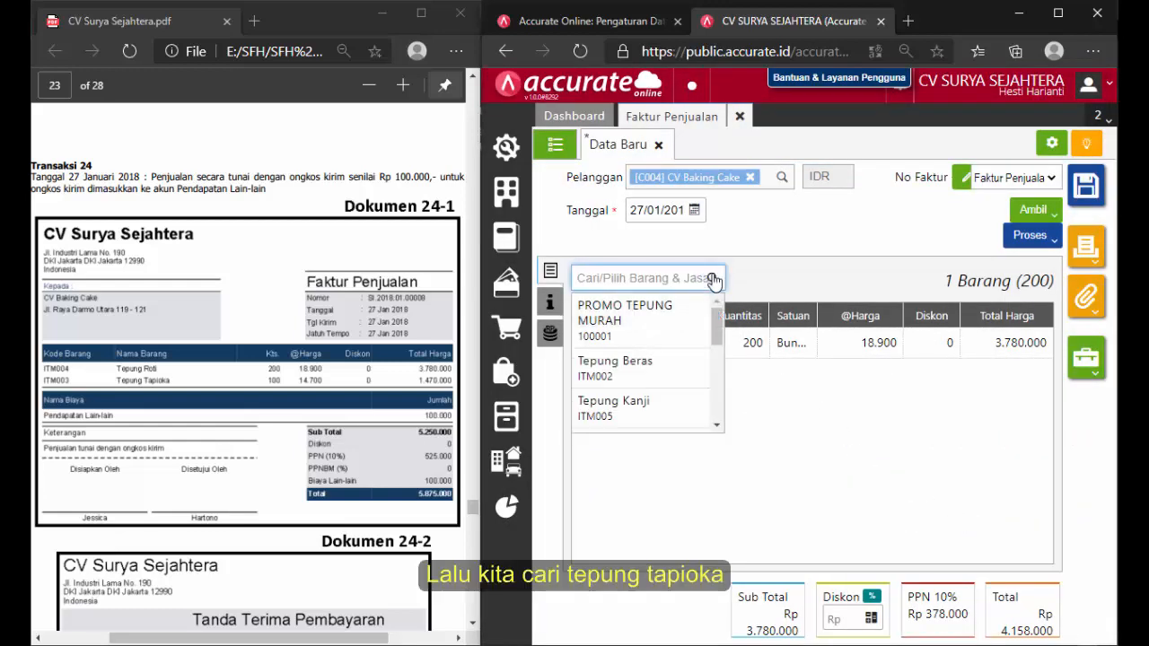
{"action": "left_click_drag", "start_coordinate": [715, 320], "coordinate": [720, 441]}
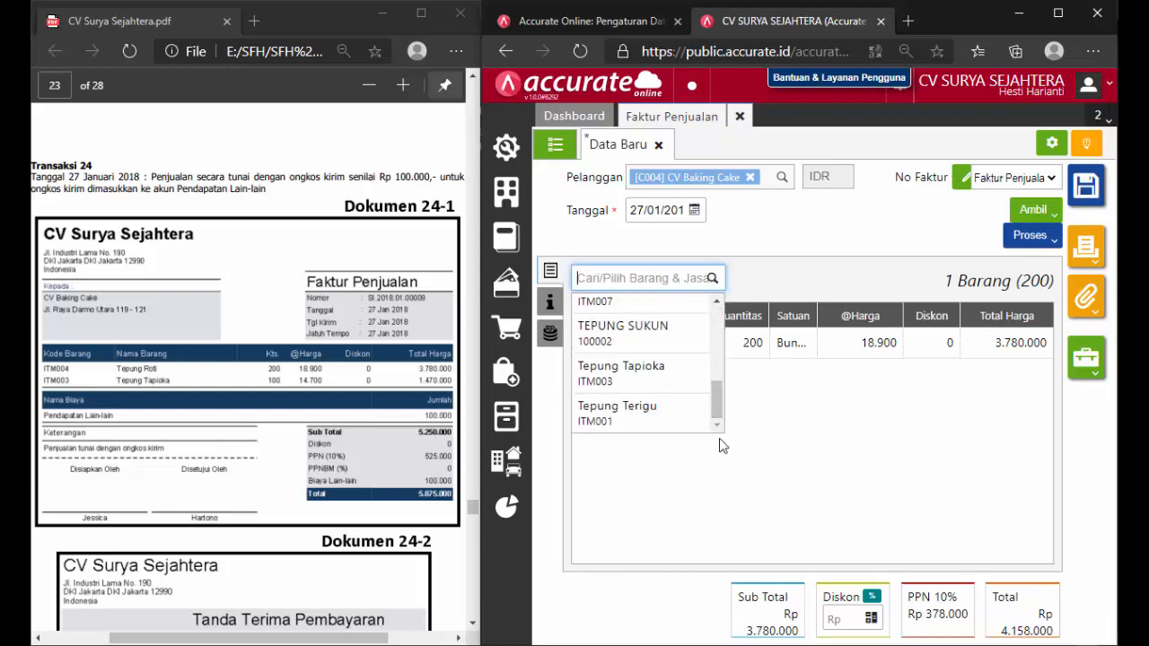
{"action": "left_click", "coordinate": [664, 383]}
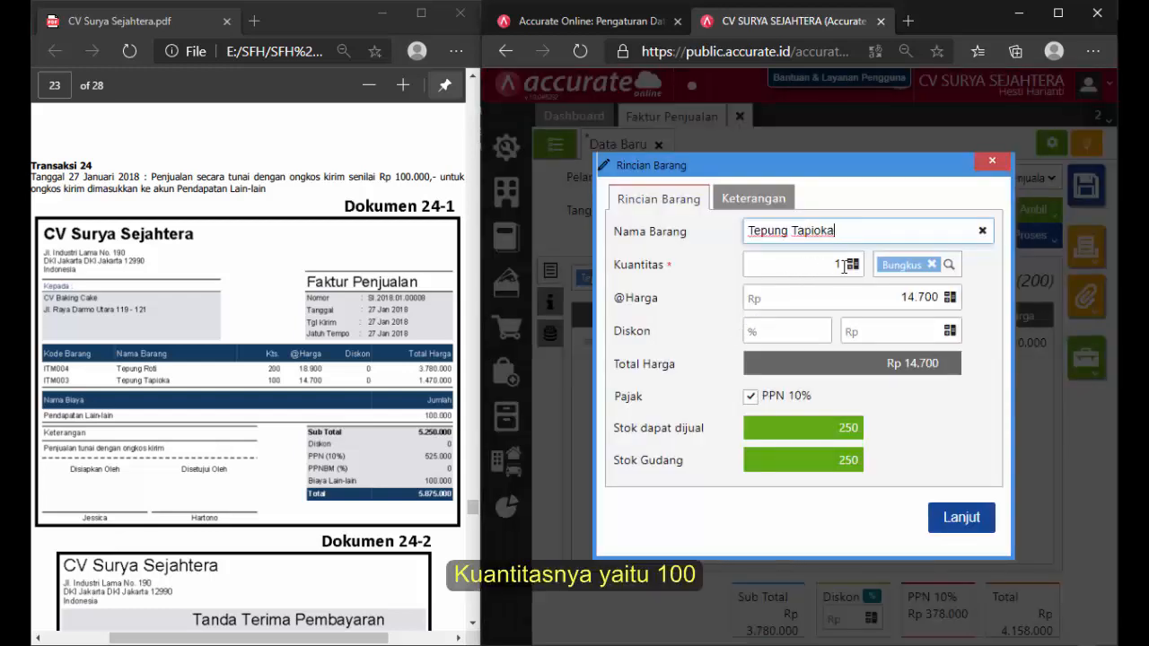
{"action": "left_click", "coordinate": [839, 267]}
{"action": "type", "text": "100"}
{"action": "left_click", "coordinate": [963, 437]}
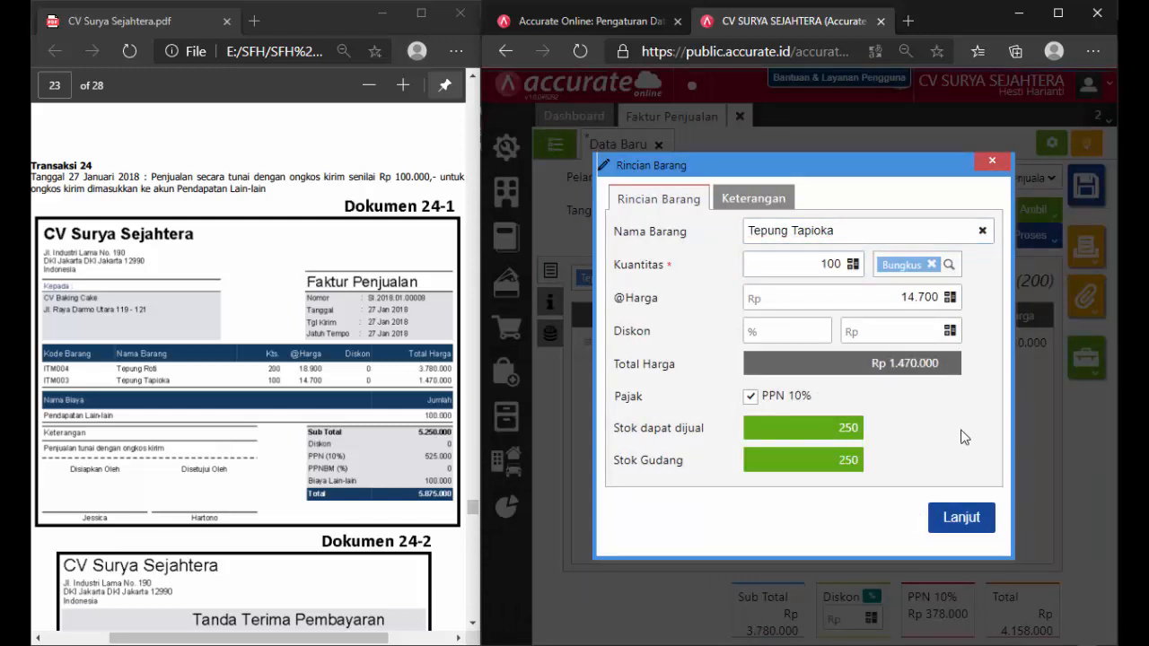
{"action": "left_click", "coordinate": [961, 518]}
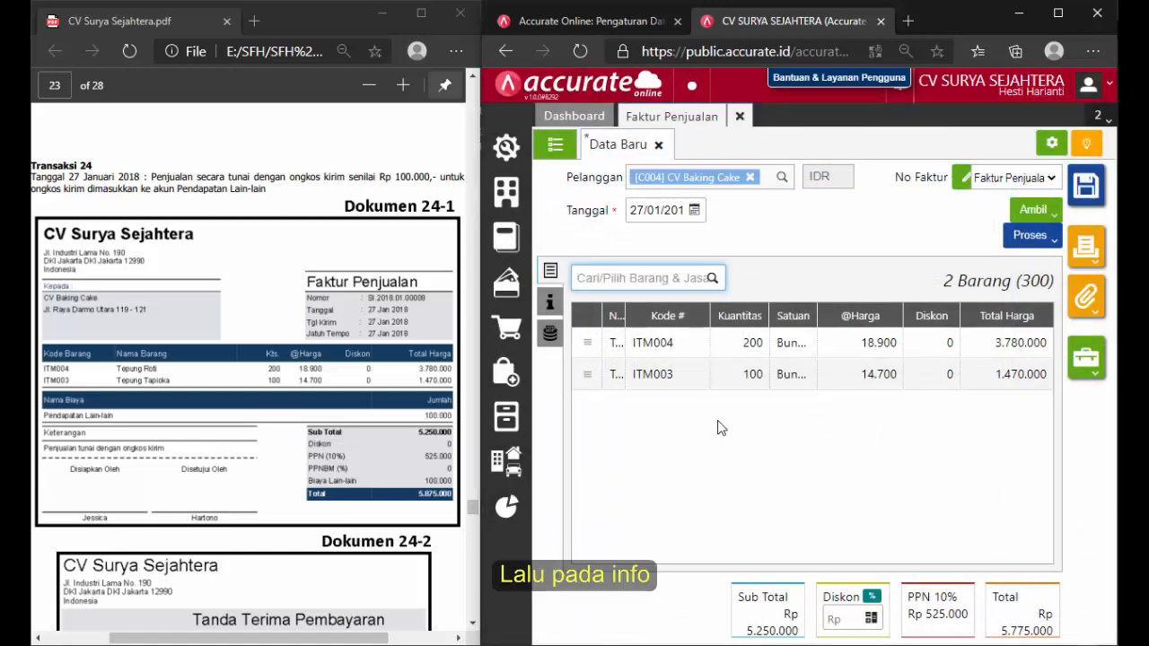
Set the invoice's delivery date to 27/01/2018 in its additional information.
{"action": "left_click", "coordinate": [551, 305]}
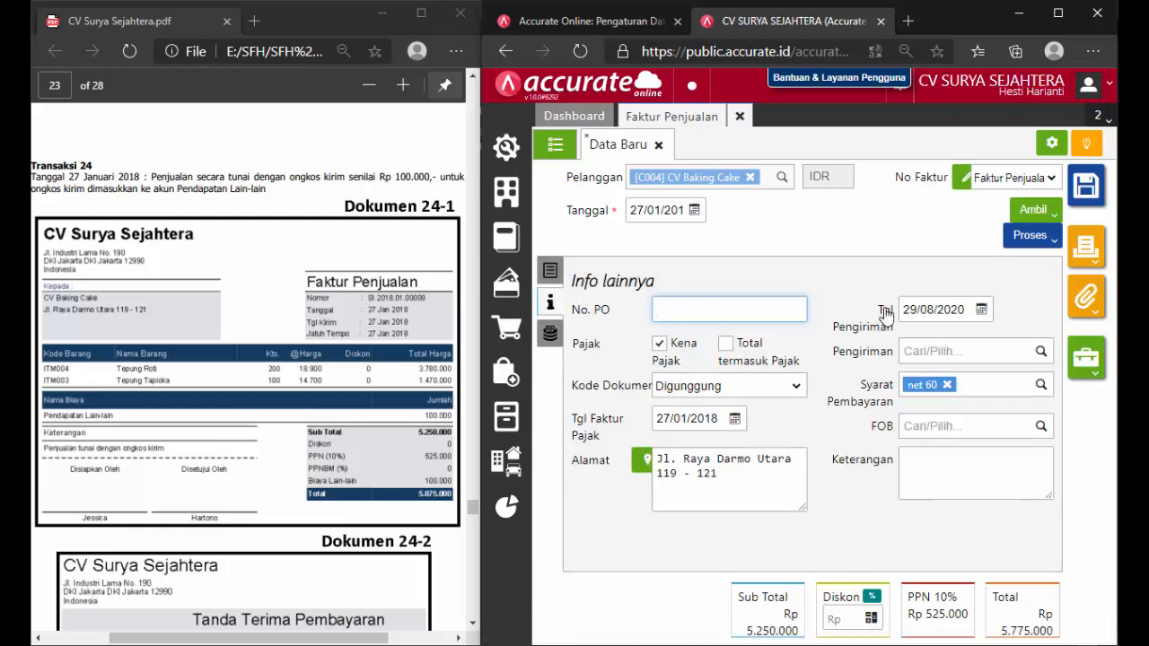
{"action": "left_click", "coordinate": [913, 309]}
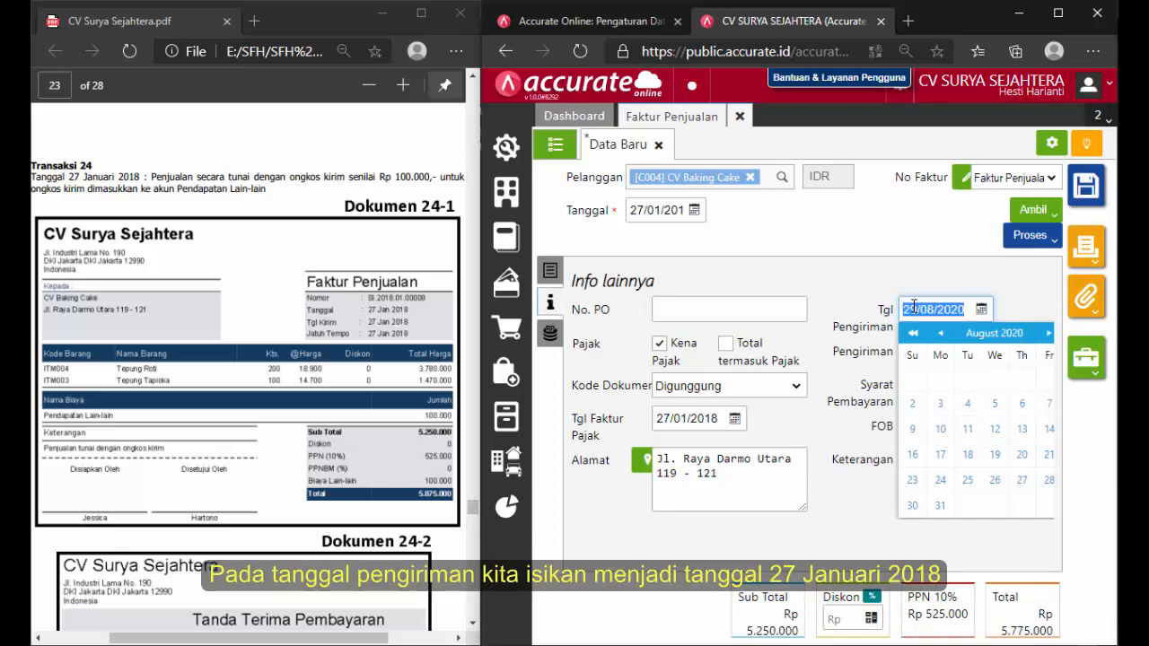
{"action": "type", "text": "270120"}
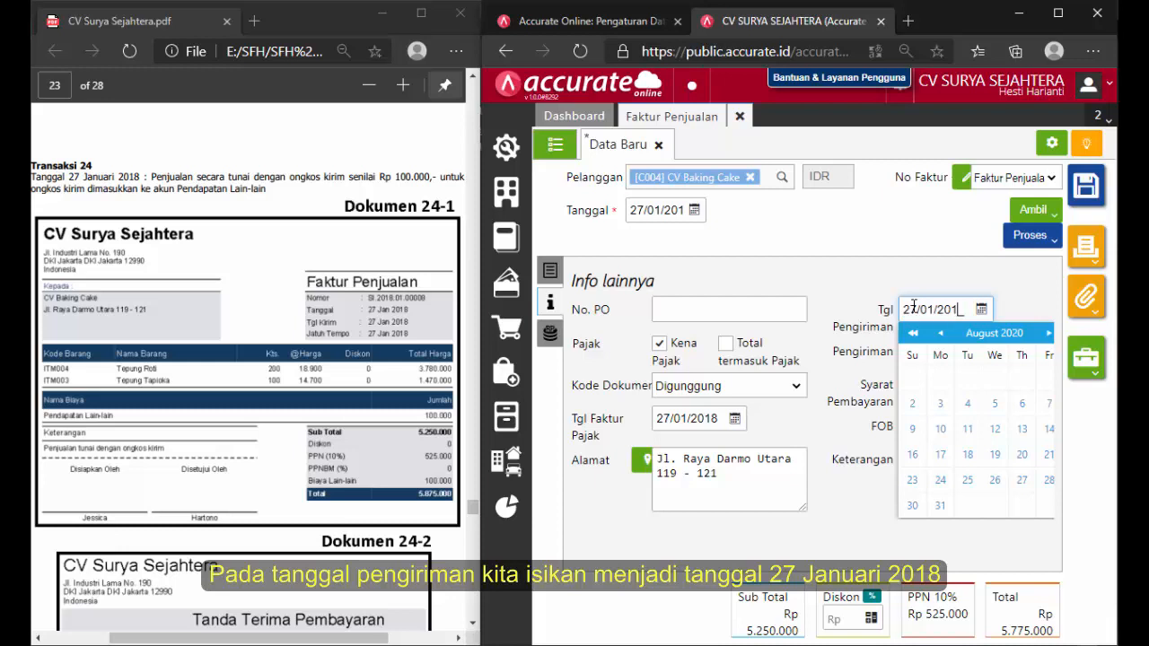
{"action": "left_click", "coordinate": [858, 294]}
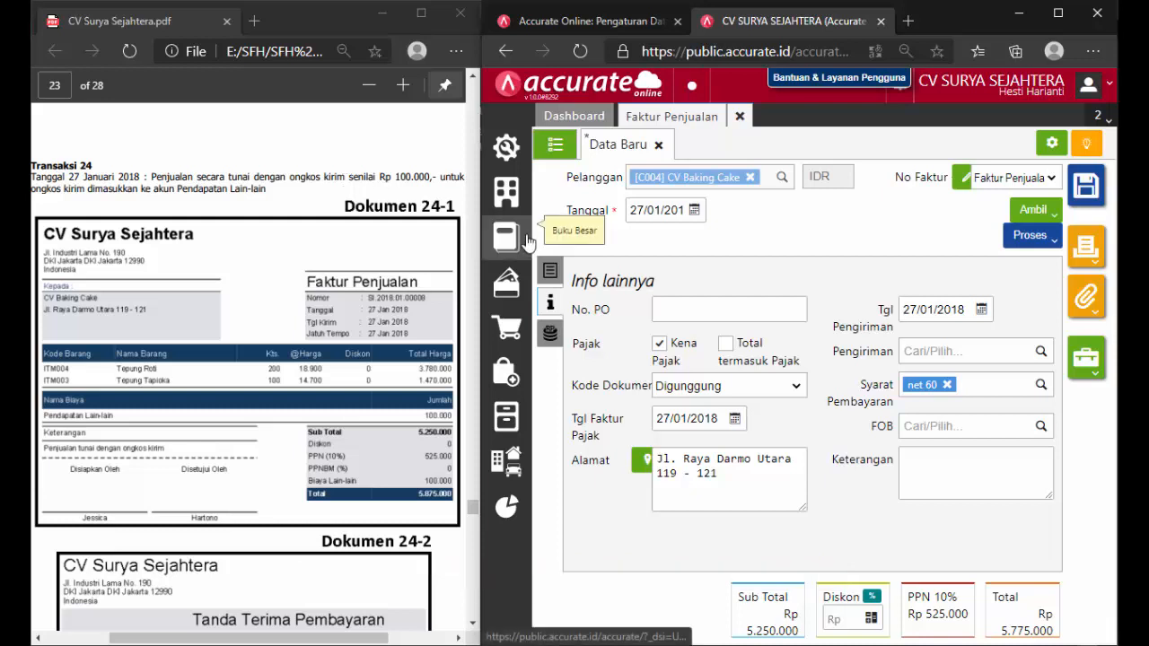
Add the shipping fee to the invoice's other costs under account Pendapatan Lain-lain with an amount of Rp 100.000.
{"action": "left_click", "coordinate": [549, 335]}
{"action": "left_click", "coordinate": [708, 277]}
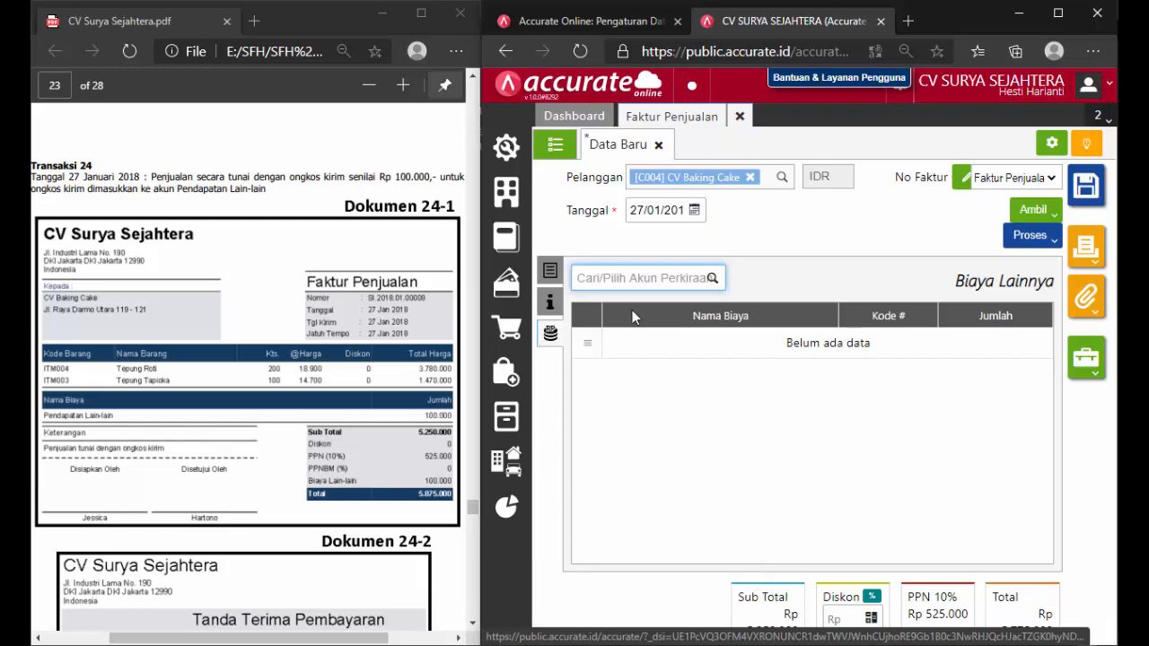
{"action": "left_click", "coordinate": [707, 277]}
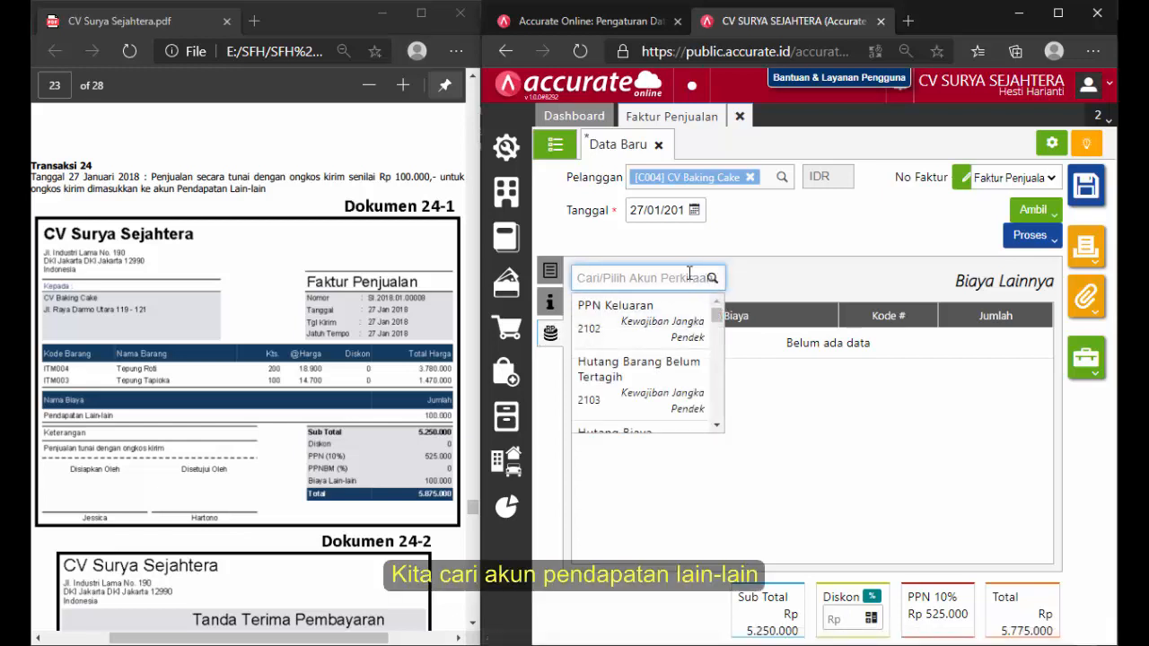
{"action": "type", "text": "PENDAP"}
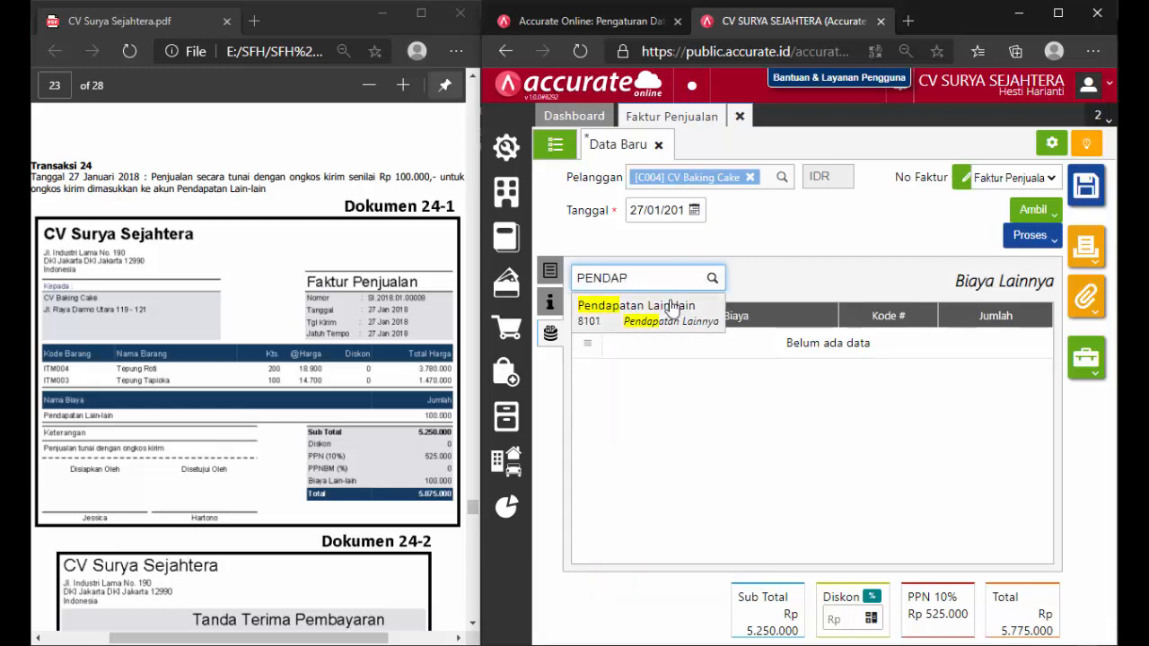
{"action": "left_click", "coordinate": [672, 307]}
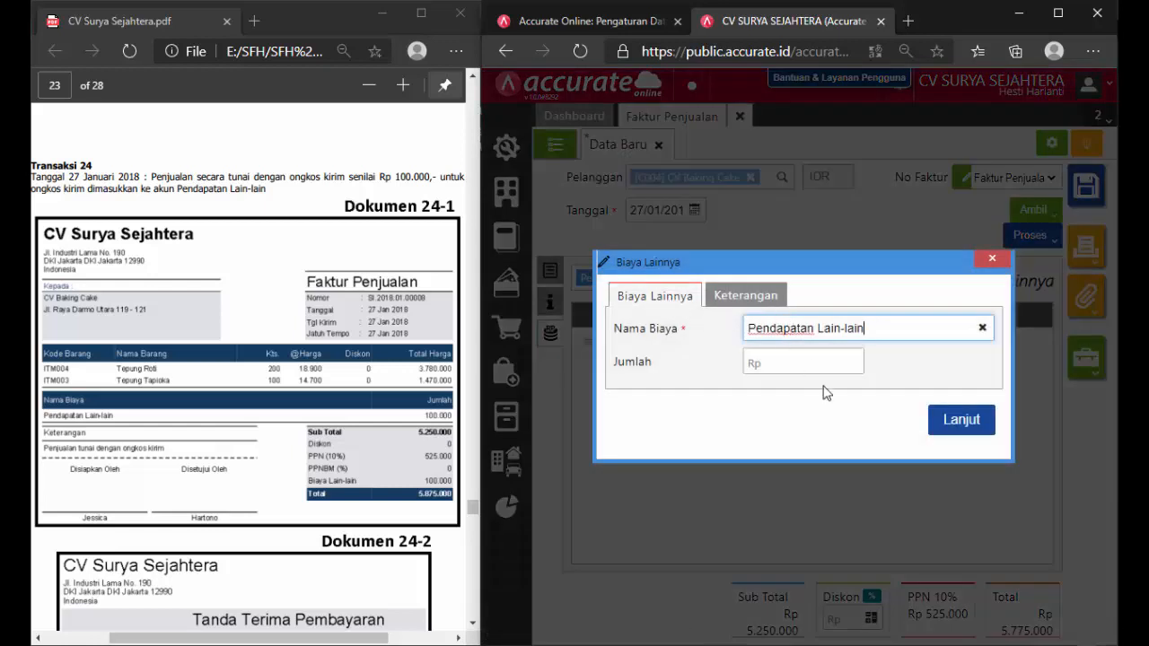
{"action": "left_click", "coordinate": [818, 355]}
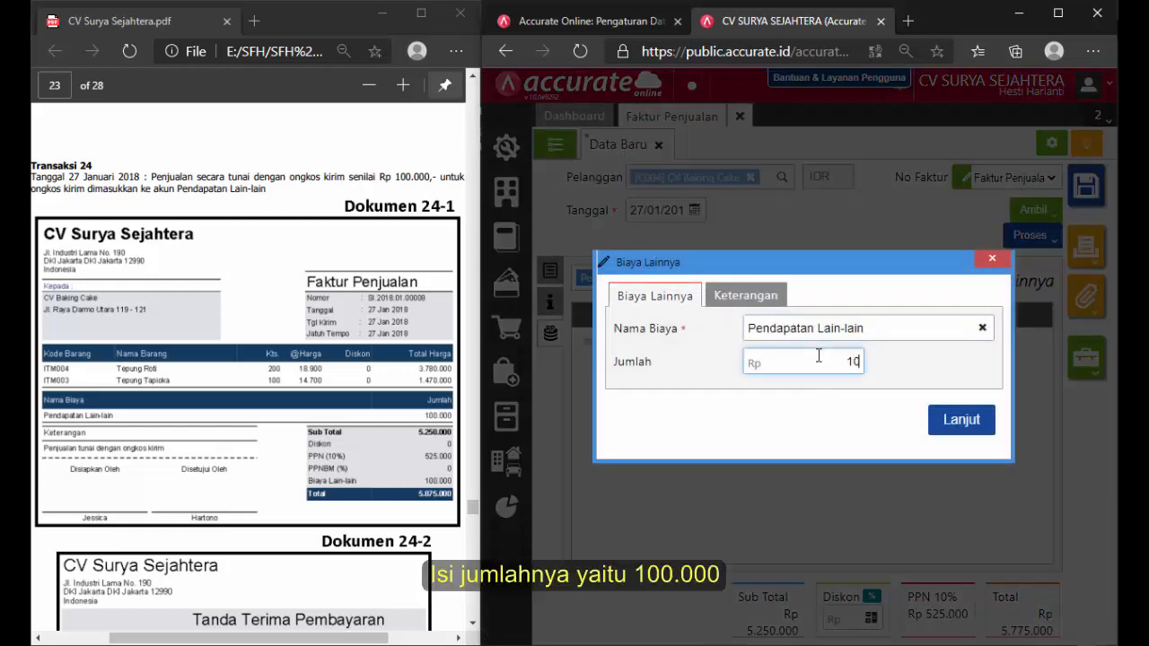
{"action": "type", "text": "100.000"}
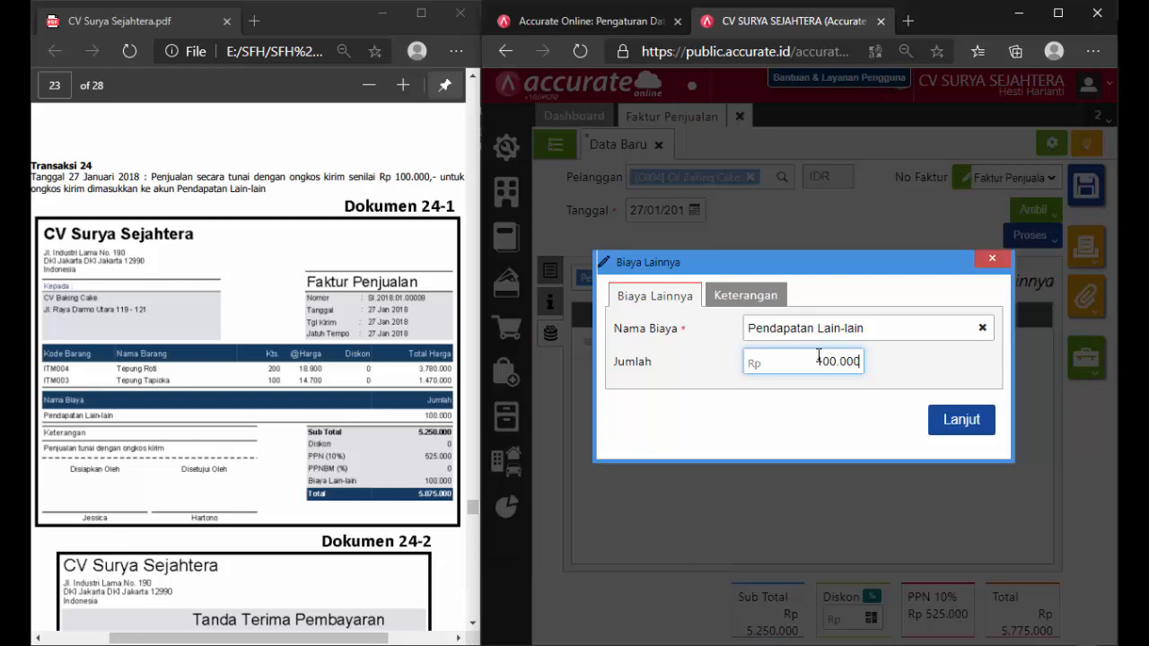
{"action": "left_click", "coordinate": [969, 423]}
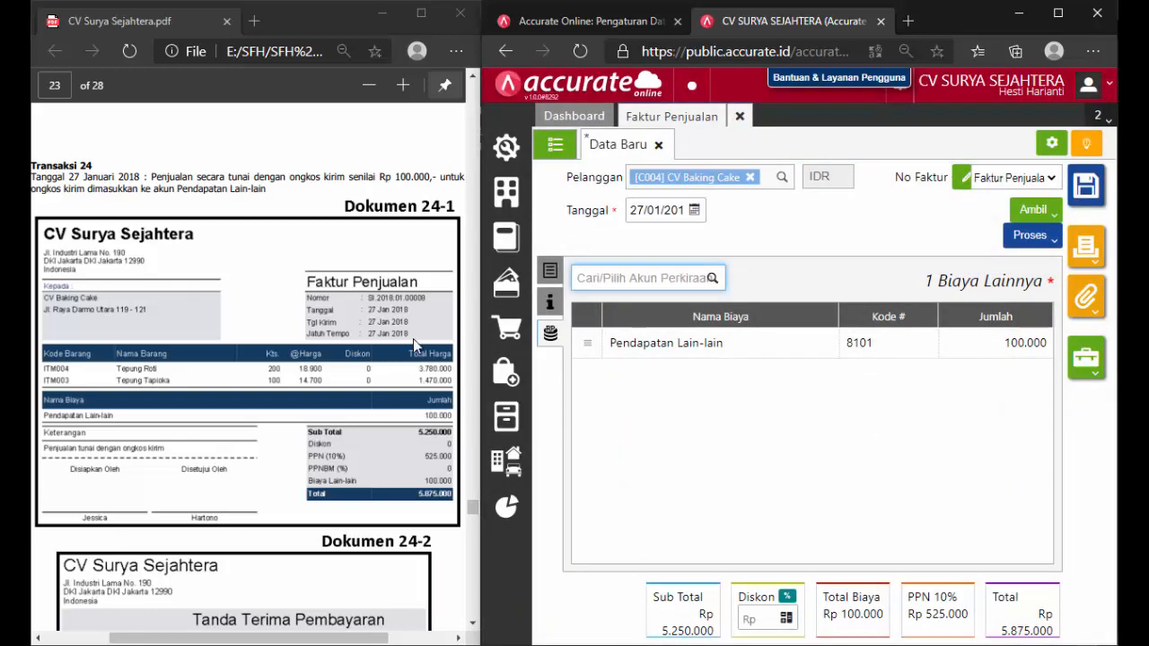
Consult Dokumen 24-2 in the PDF and process the CV Baking Cake invoice into a payment receipt.
{"action": "left_click", "coordinate": [319, 333]}
{"action": "scroll", "coordinate": [320, 336], "scroll_direction": "down", "scroll_amount": 1}
{"action": "scroll", "coordinate": [320, 340], "scroll_direction": "down", "scroll_amount": 2}
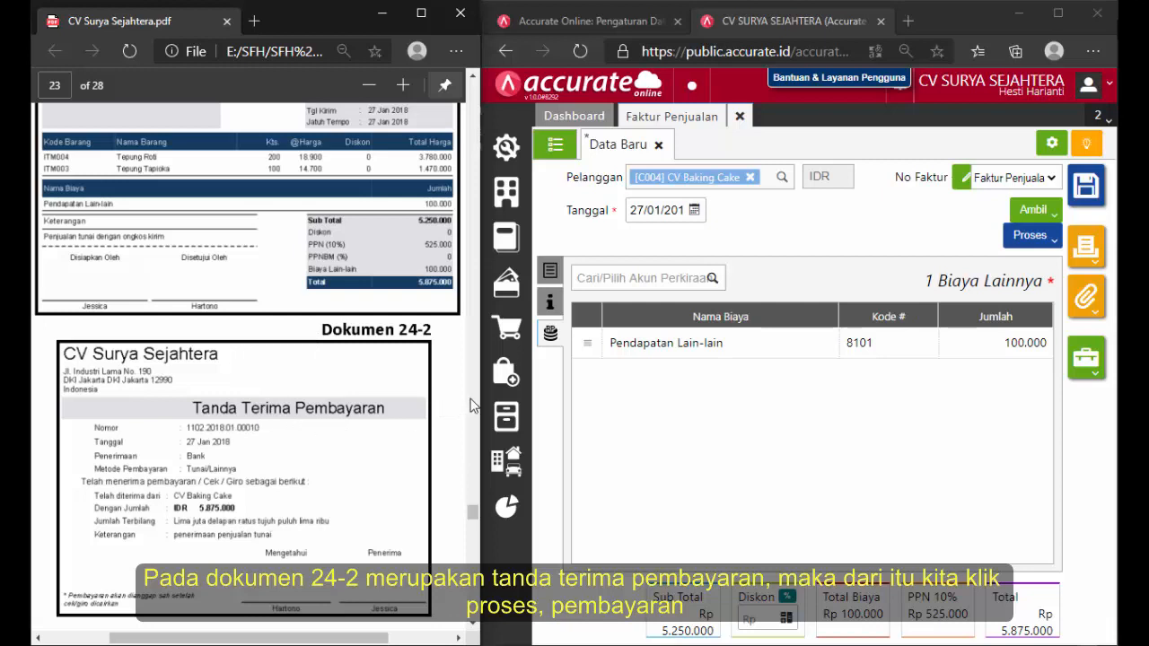
{"action": "left_click", "coordinate": [1028, 239]}
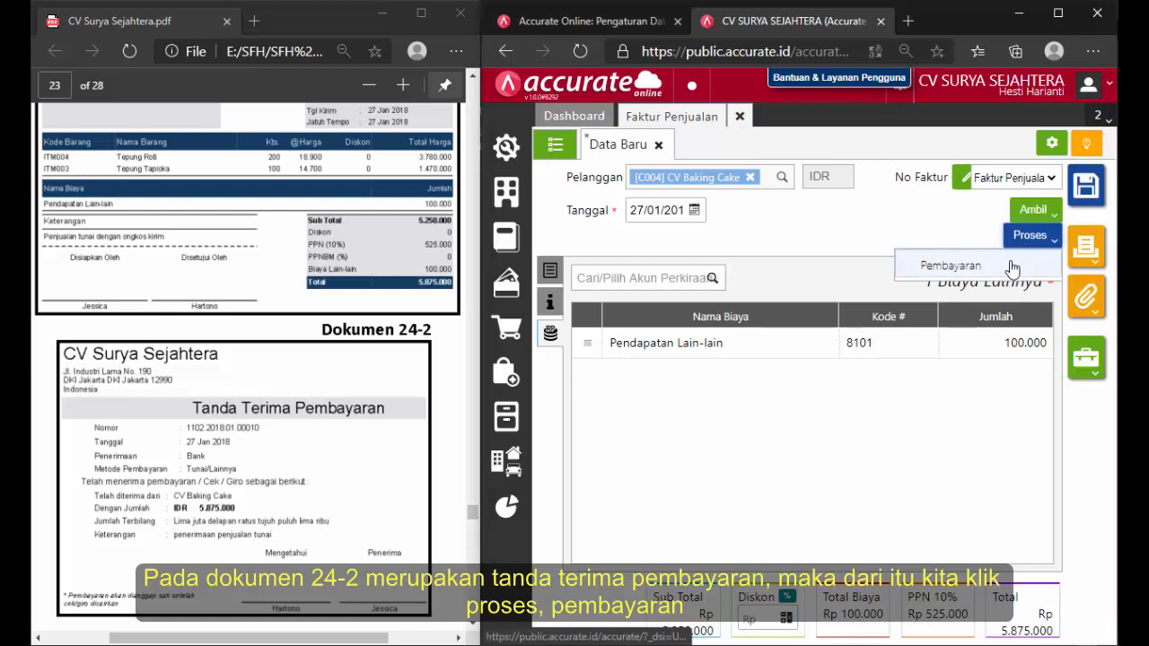
{"action": "left_click", "coordinate": [1012, 267]}
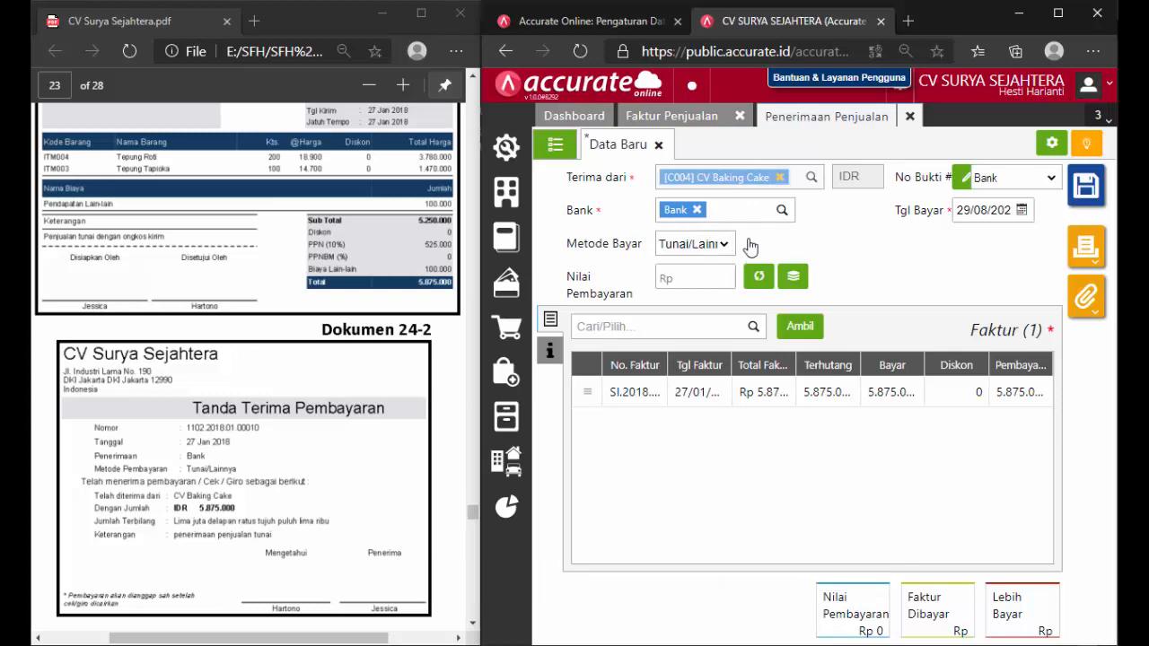
Date the sales receipt 27 January 2018, fill in the payment value of Rp 5.875.000, and save it.
{"action": "left_click", "coordinate": [976, 209]}
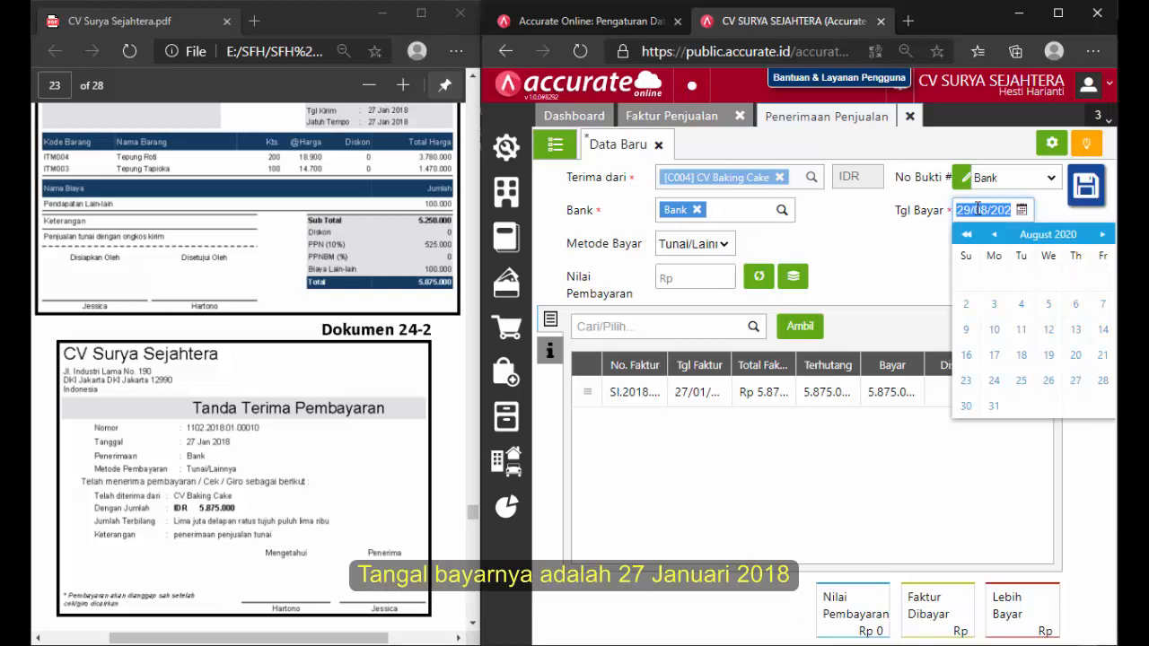
{"action": "type", "text": "27/01/2"}
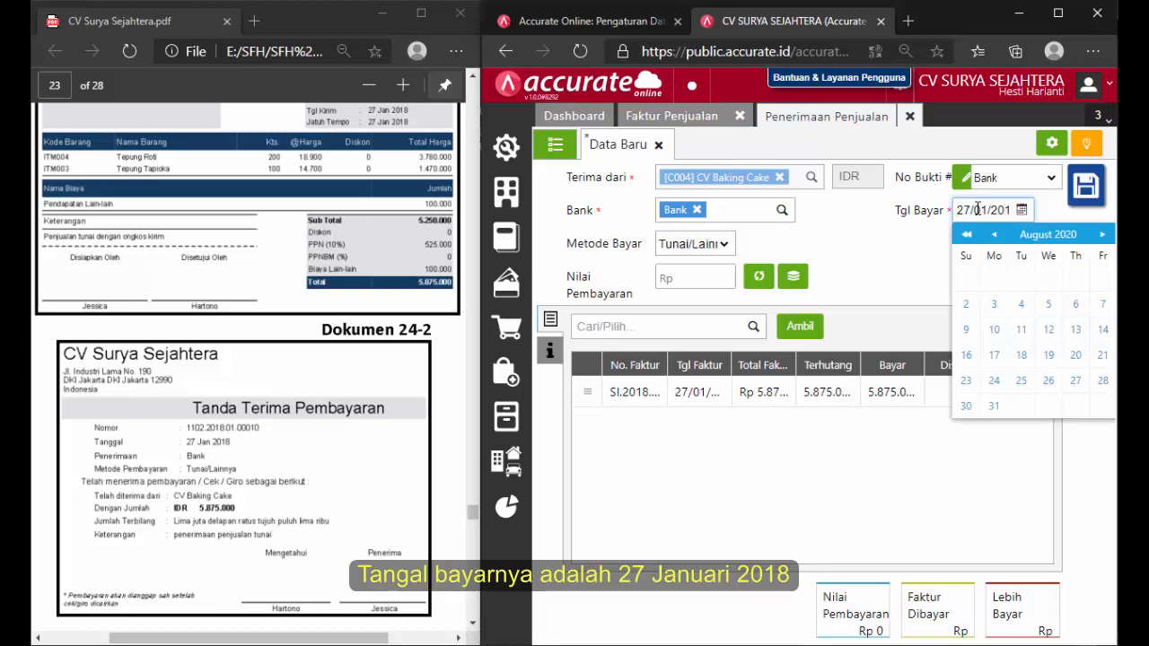
{"action": "left_click", "coordinate": [873, 262]}
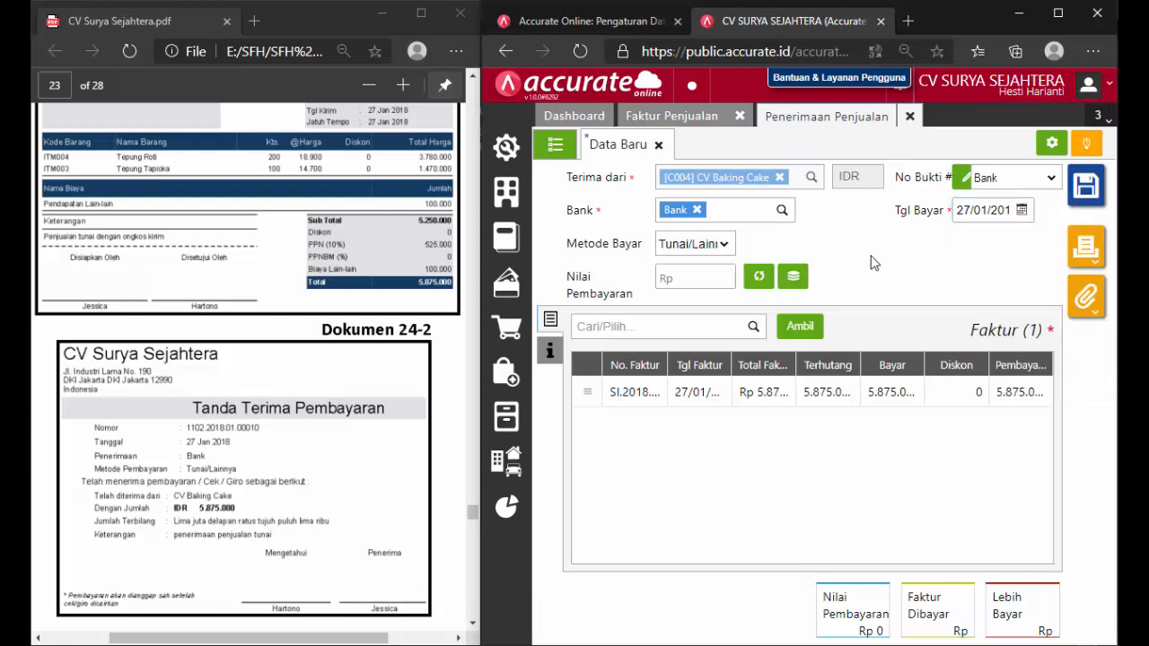
{"action": "left_click", "coordinate": [759, 283]}
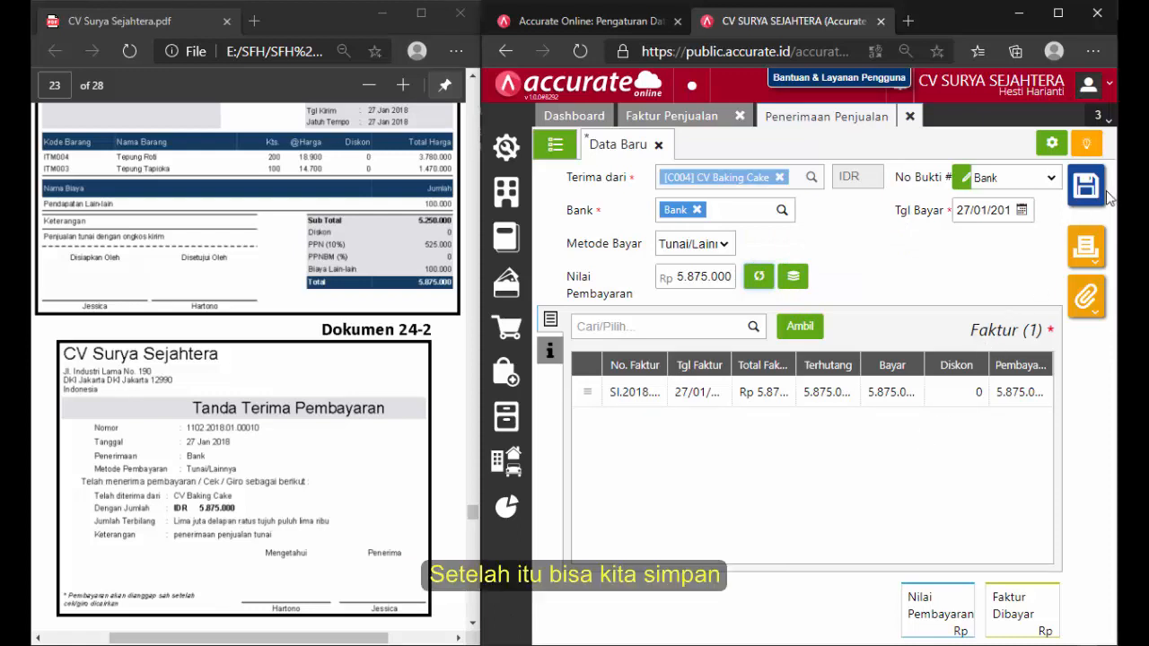
{"action": "left_click", "coordinate": [1074, 183]}
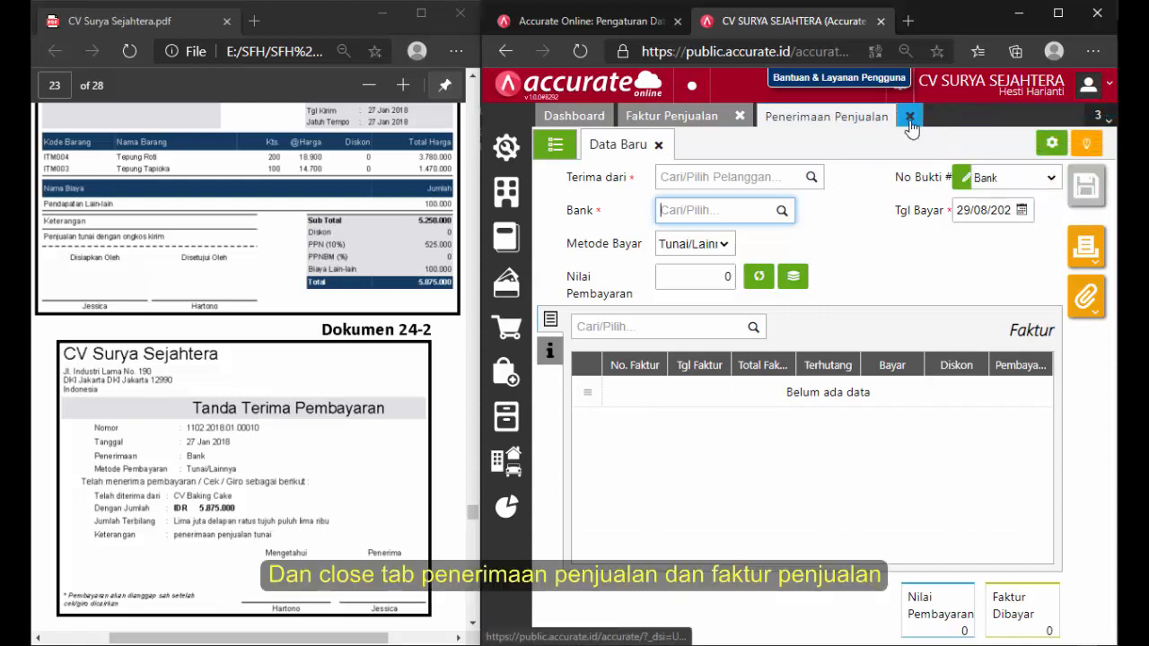
Close the Penerimaan Penjualan and Faktur Penjualan forms and open a new Penyesuaian Persediaan entry for Dokumen 25.
{"action": "left_click", "coordinate": [909, 118]}
{"action": "left_click", "coordinate": [742, 120]}
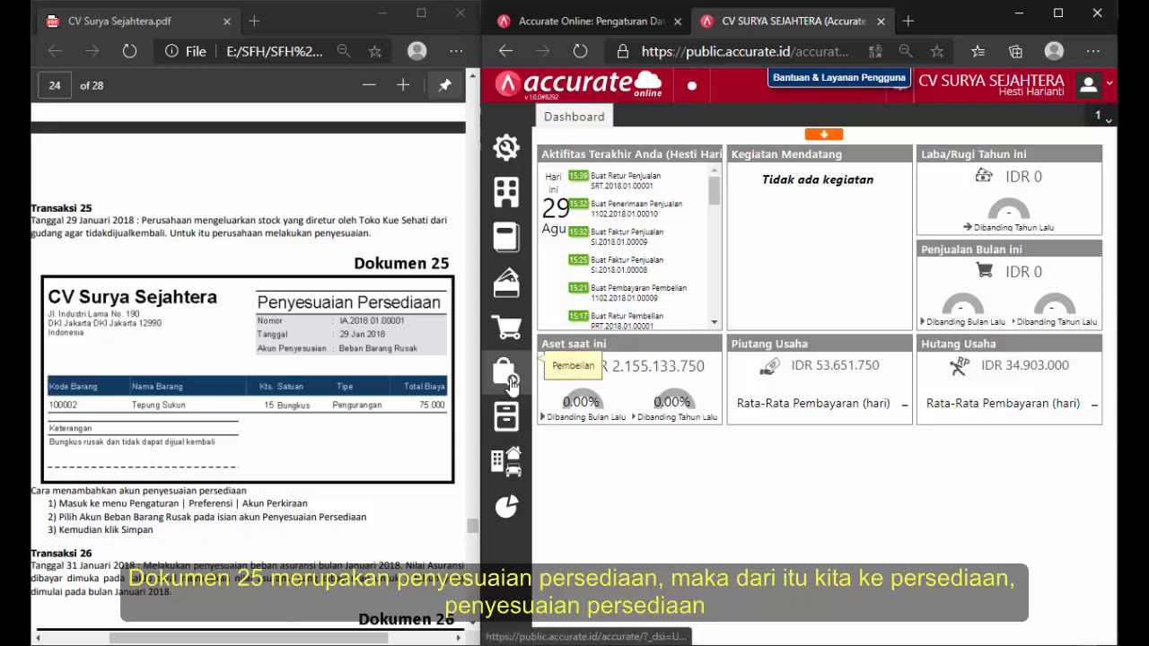
{"action": "left_click", "coordinate": [508, 431]}
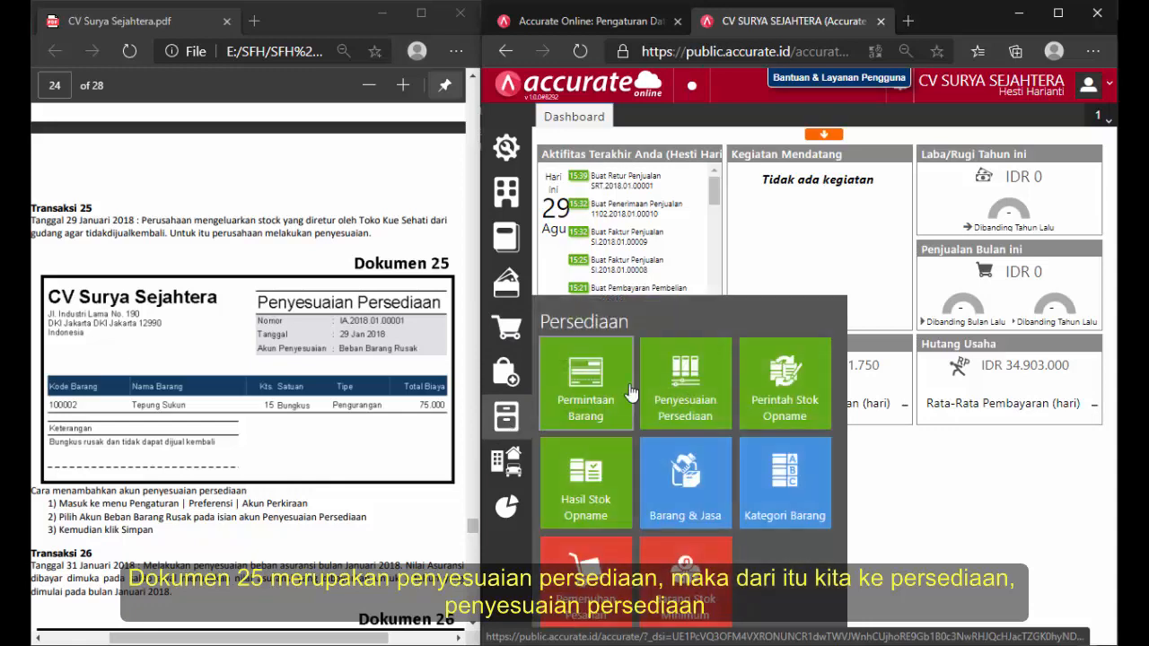
{"action": "left_click", "coordinate": [664, 384]}
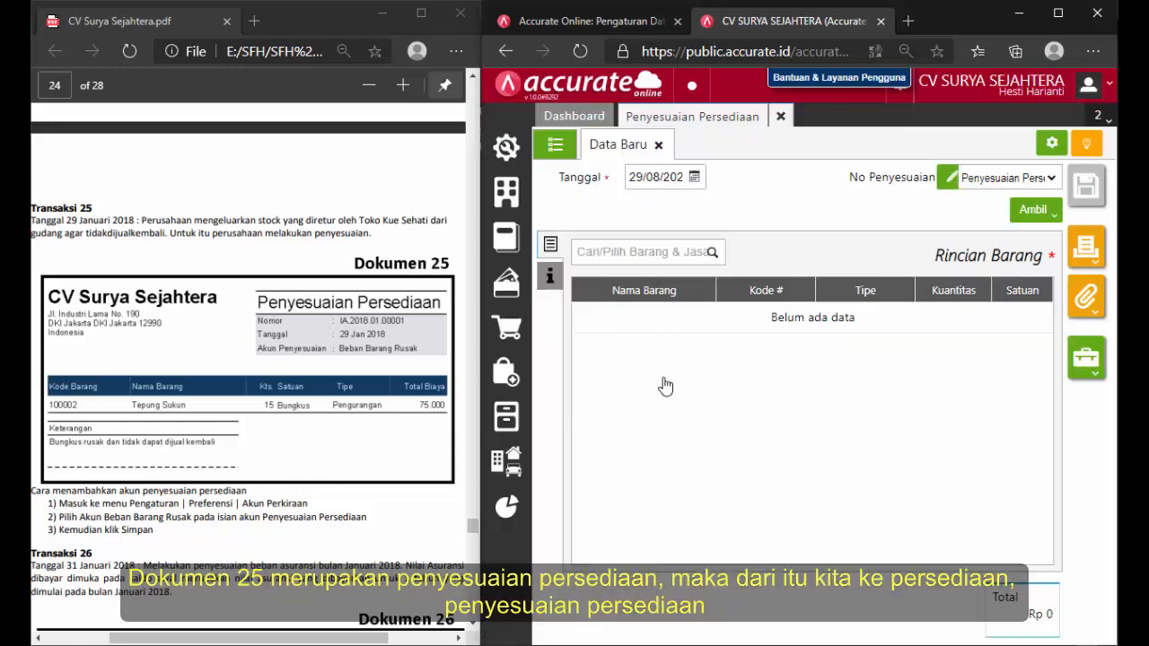
Date the inventory adjustment 29/01/2018.
{"action": "left_click", "coordinate": [671, 180]}
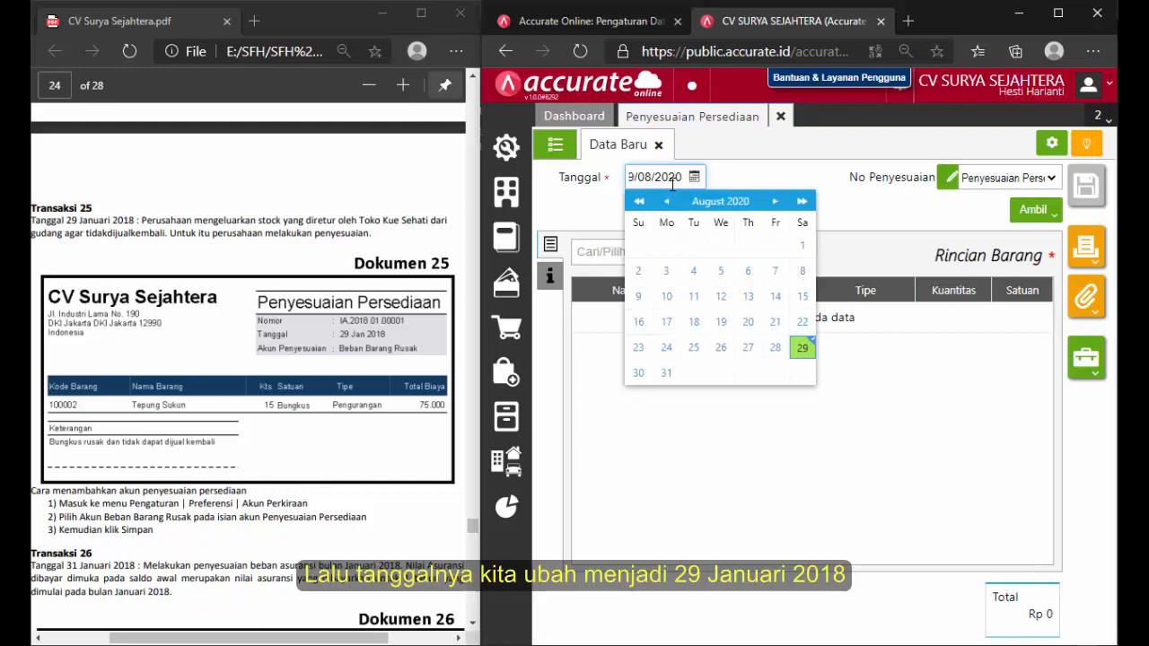
{"action": "key", "text": "BackSpace"}
{"action": "key", "text": "BackSpace"}
{"action": "key", "text": "BackSpace"}
{"action": "key", "text": "BackSpace"}
{"action": "key", "text": "BackSpace"}
{"action": "key", "text": "BackSpace"}
{"action": "key", "text": "BackSpace"}
{"action": "key", "text": "BackSpace"}
{"action": "type", "text": "29012018"}
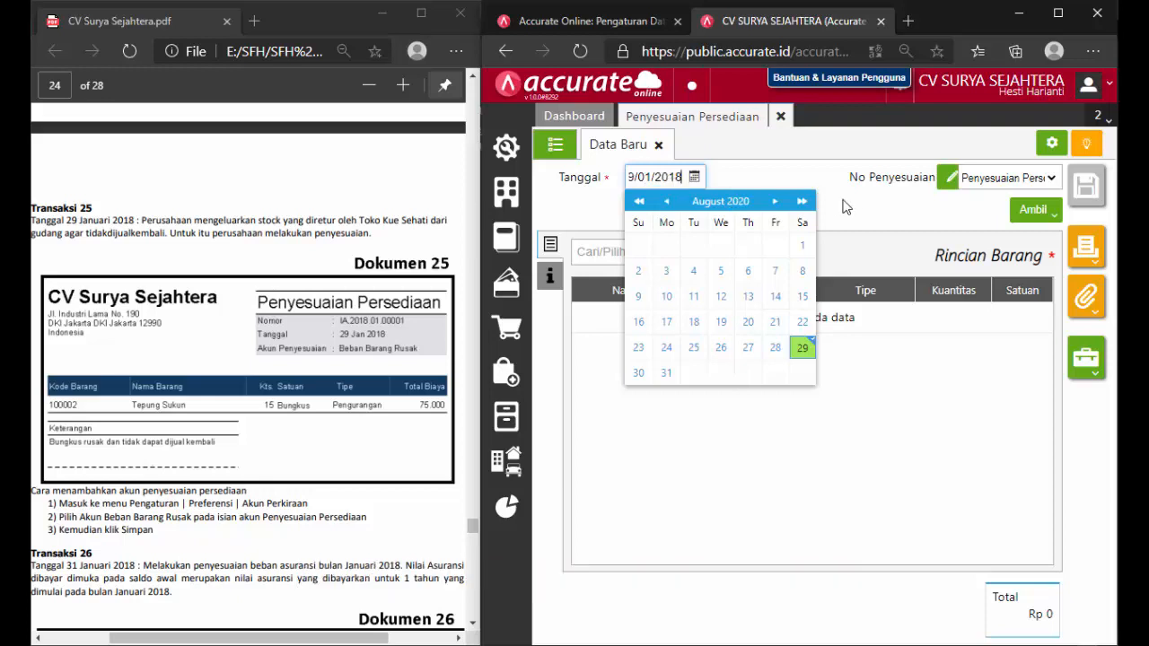
{"action": "left_click", "coordinate": [876, 207]}
Add item TEPUNG SUKUN to the adjustment as type Pengurangan with a quantity of 15 Bungkus.
{"action": "left_click", "coordinate": [711, 255]}
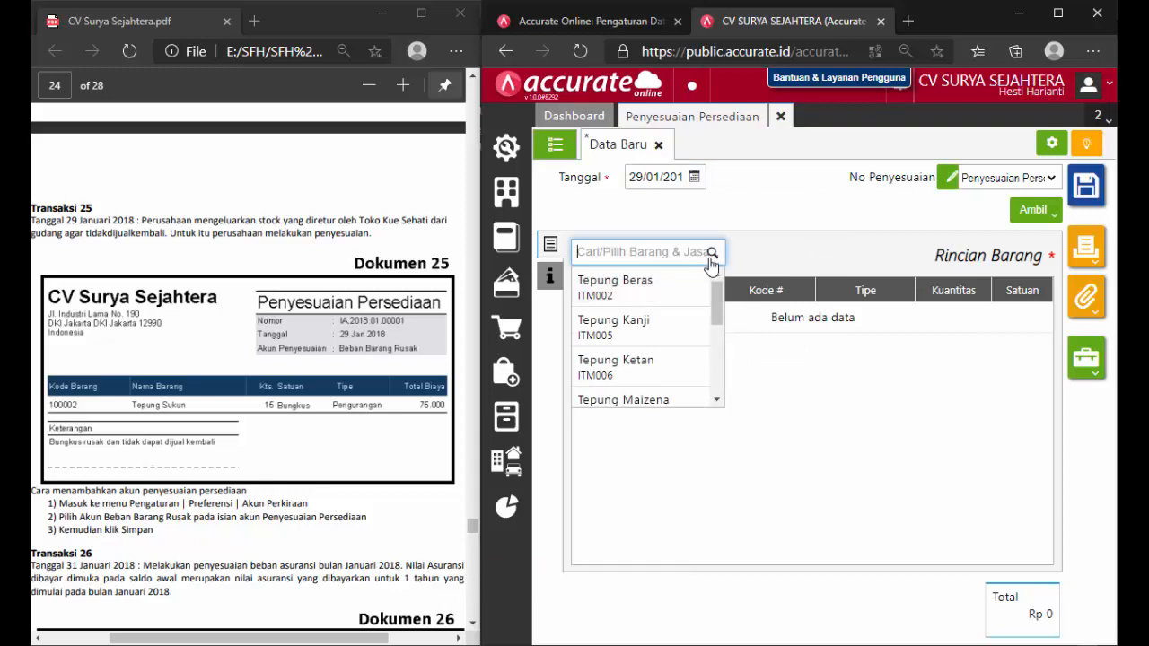
{"action": "left_click_drag", "start_coordinate": [721, 316], "coordinate": [705, 387]}
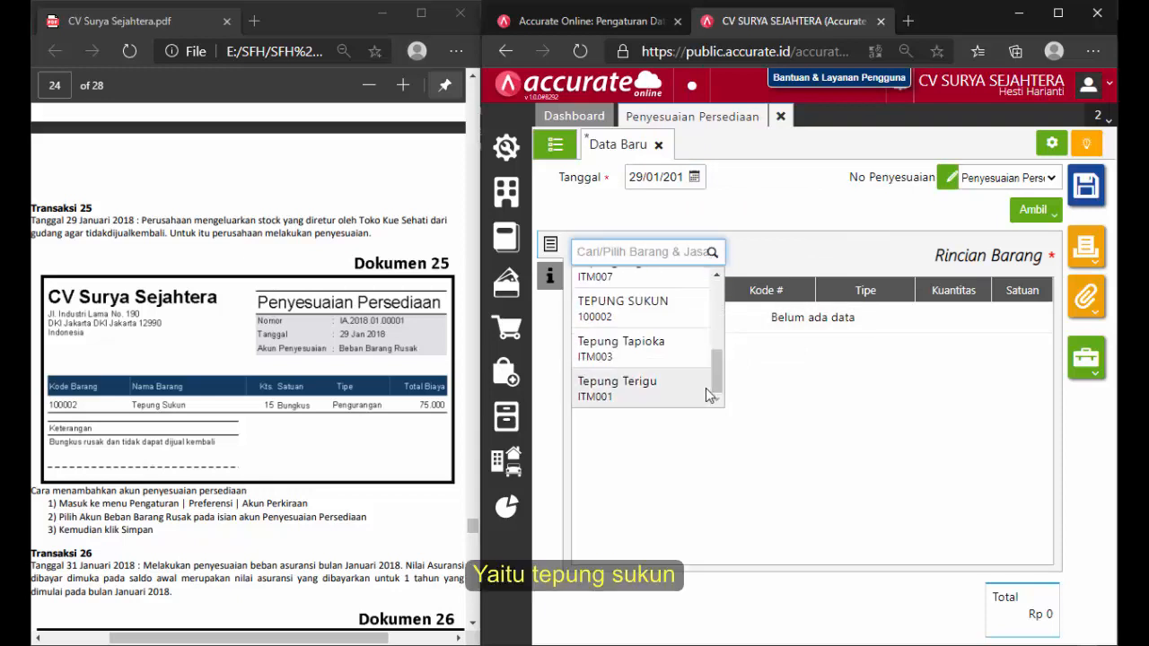
{"action": "left_click", "coordinate": [671, 325]}
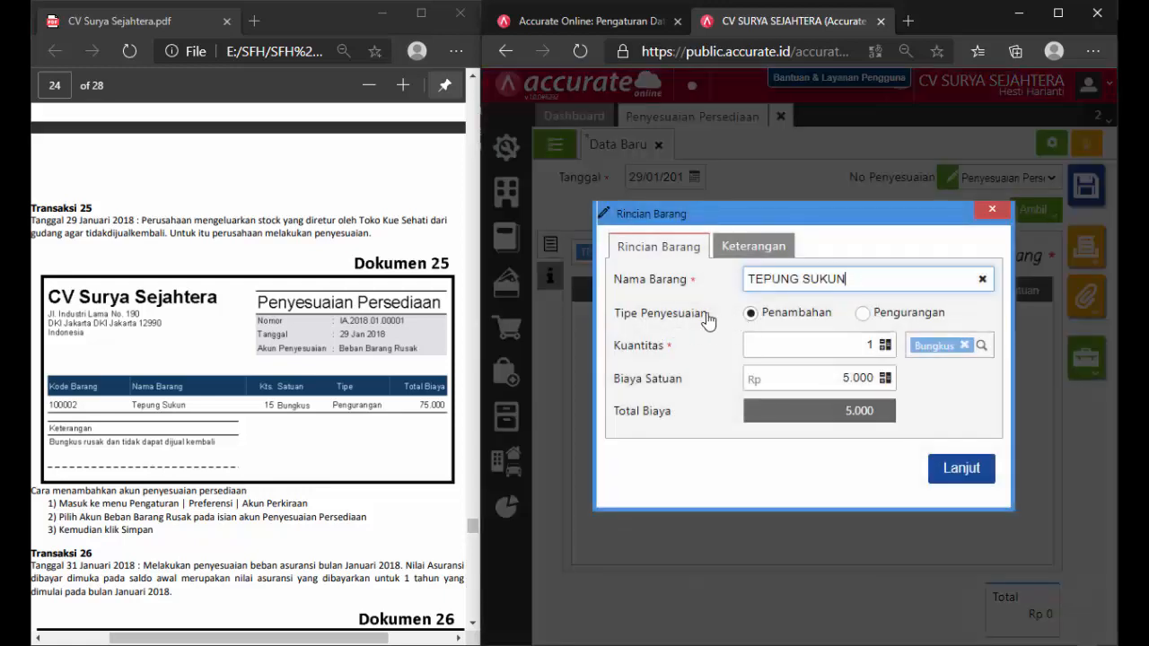
{"action": "left_click", "coordinate": [862, 315]}
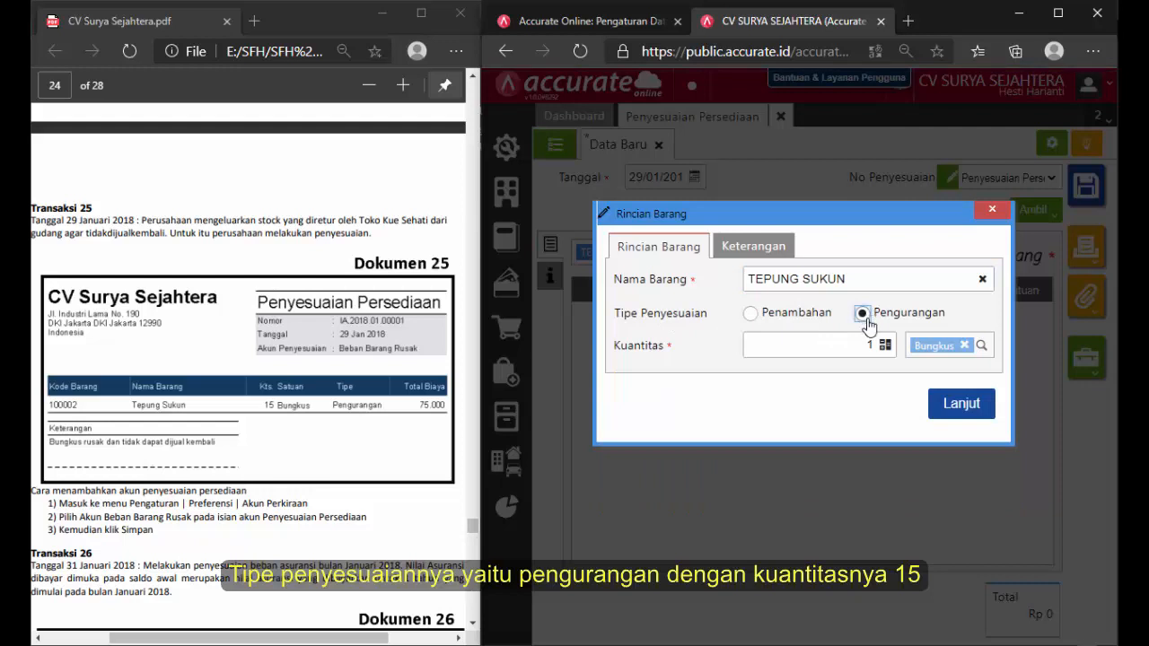
{"action": "left_click", "coordinate": [873, 339]}
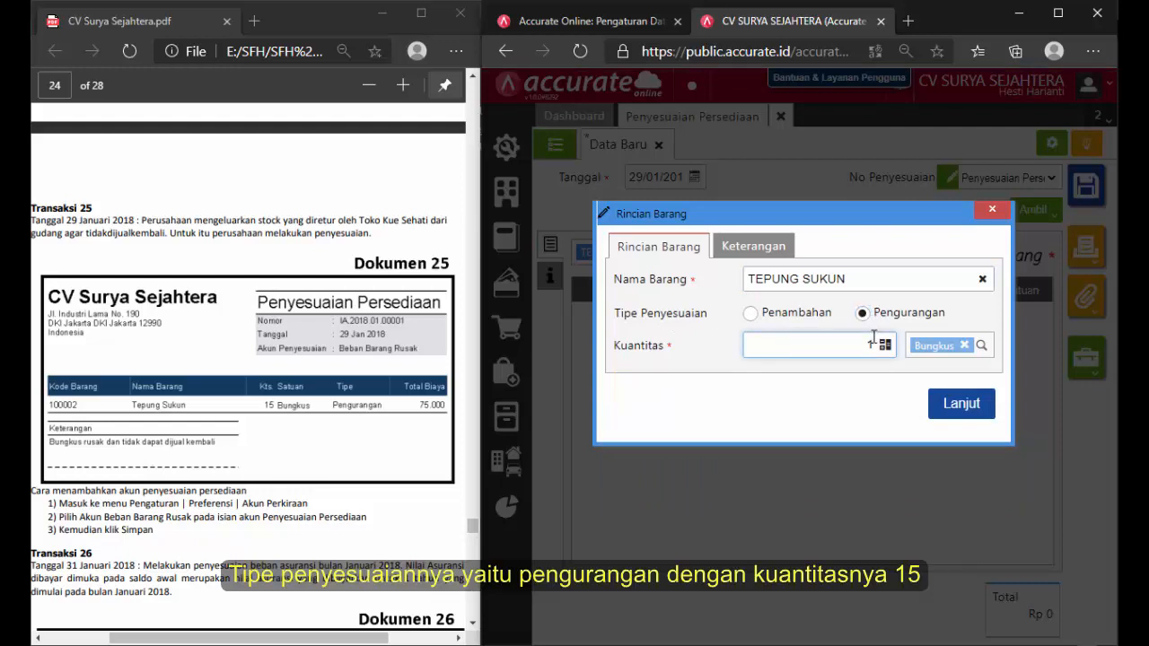
{"action": "type", "text": "15"}
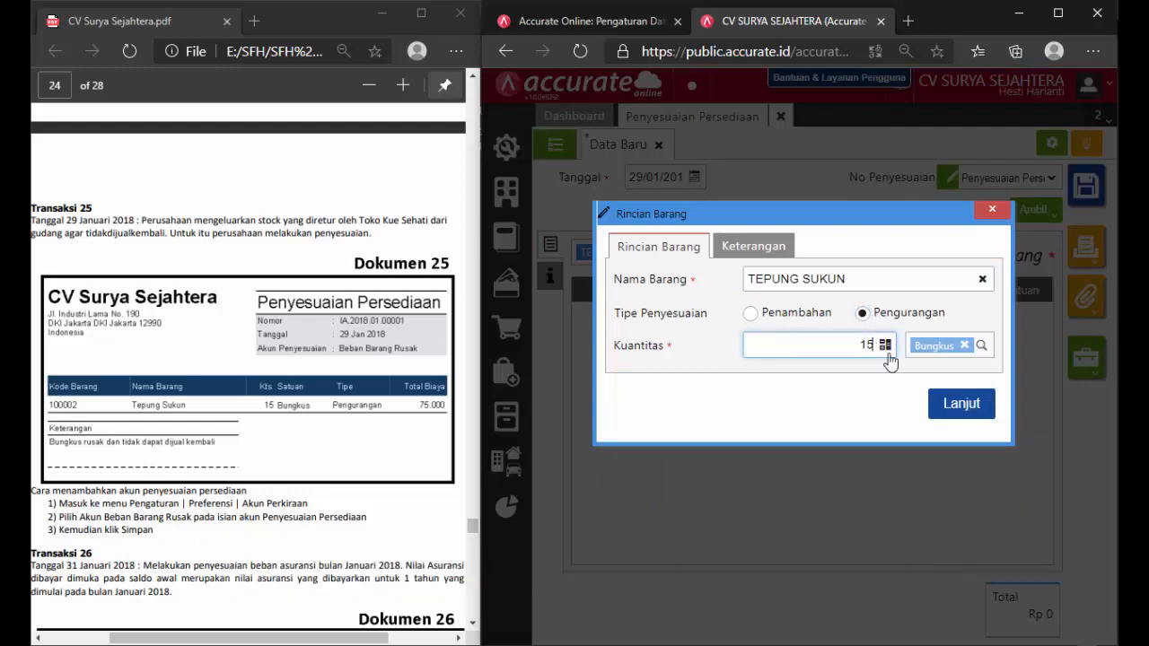
{"action": "left_click", "coordinate": [960, 404]}
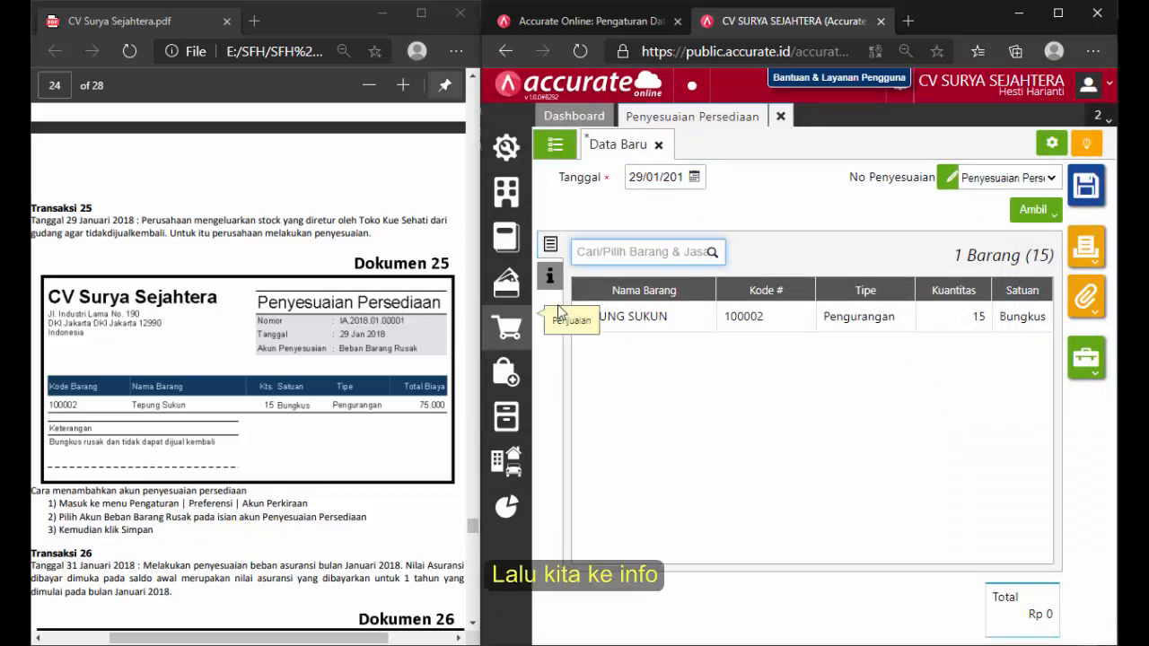
In the company preferences, replace the default inventory adjustment account Equitas Saldo Awal with [6104] Beban Barang Rusak and save the preferences.
{"action": "left_click", "coordinate": [552, 278]}
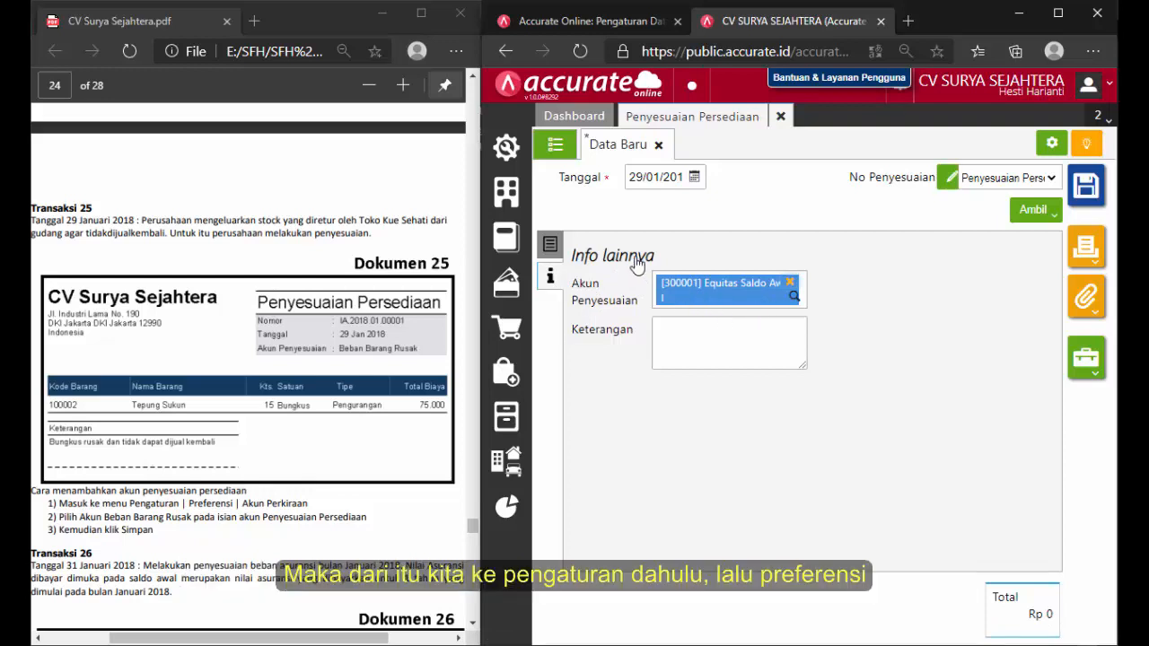
{"action": "left_click", "coordinate": [490, 155]}
{"action": "left_click", "coordinate": [552, 193]}
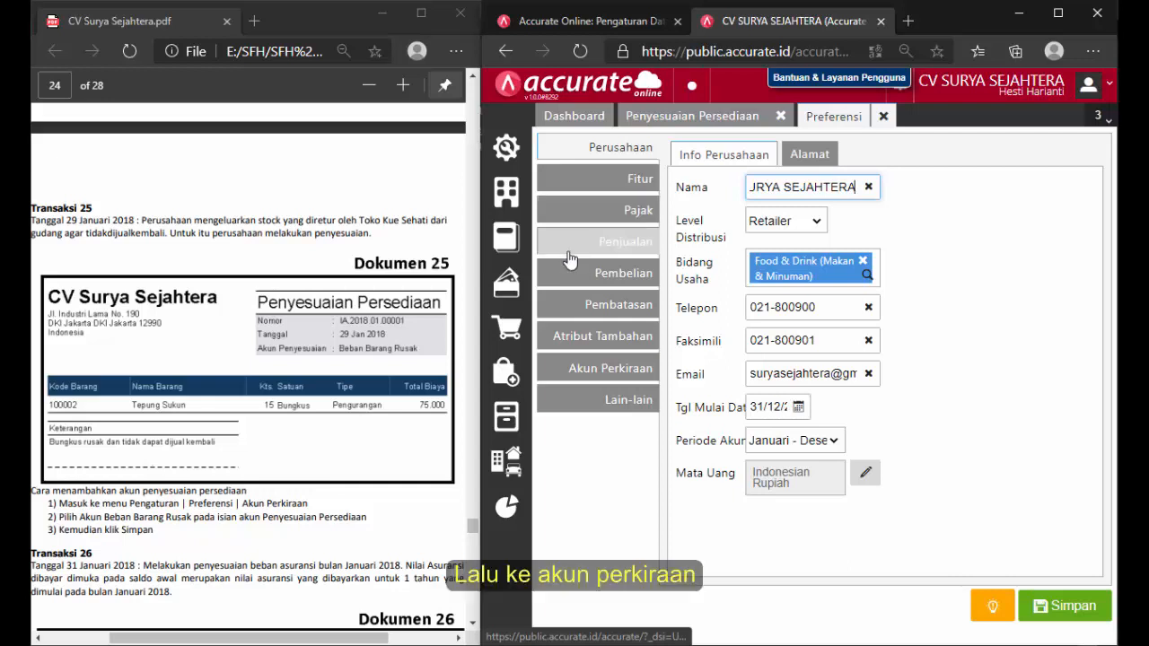
{"action": "left_click", "coordinate": [585, 368]}
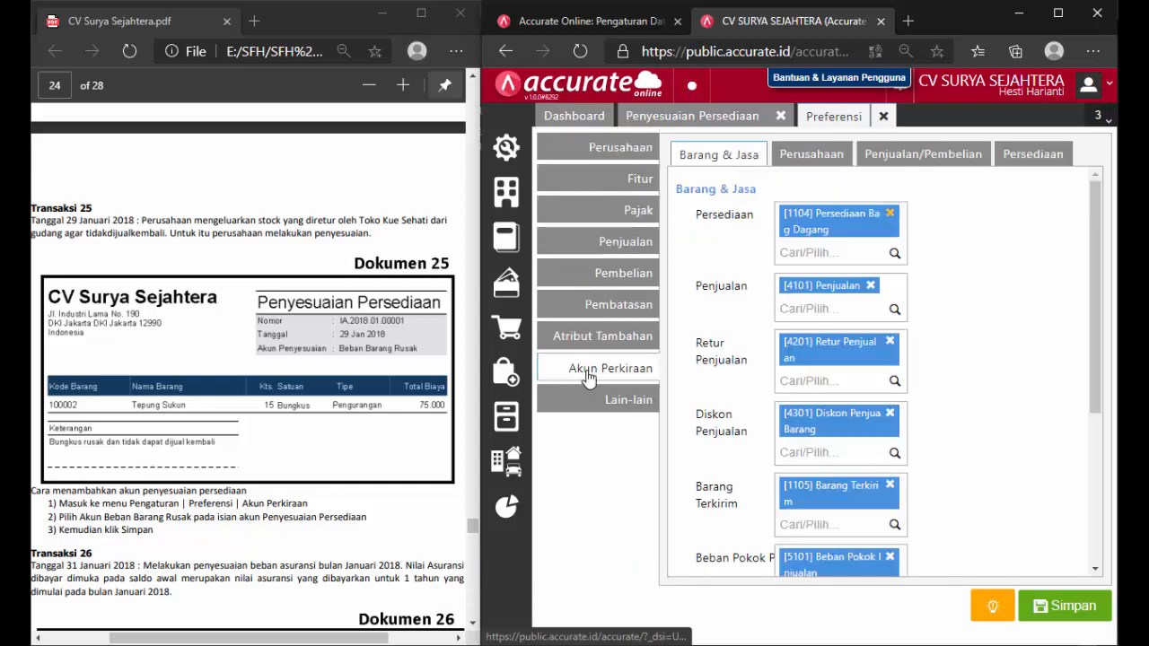
{"action": "left_click", "coordinate": [1014, 169]}
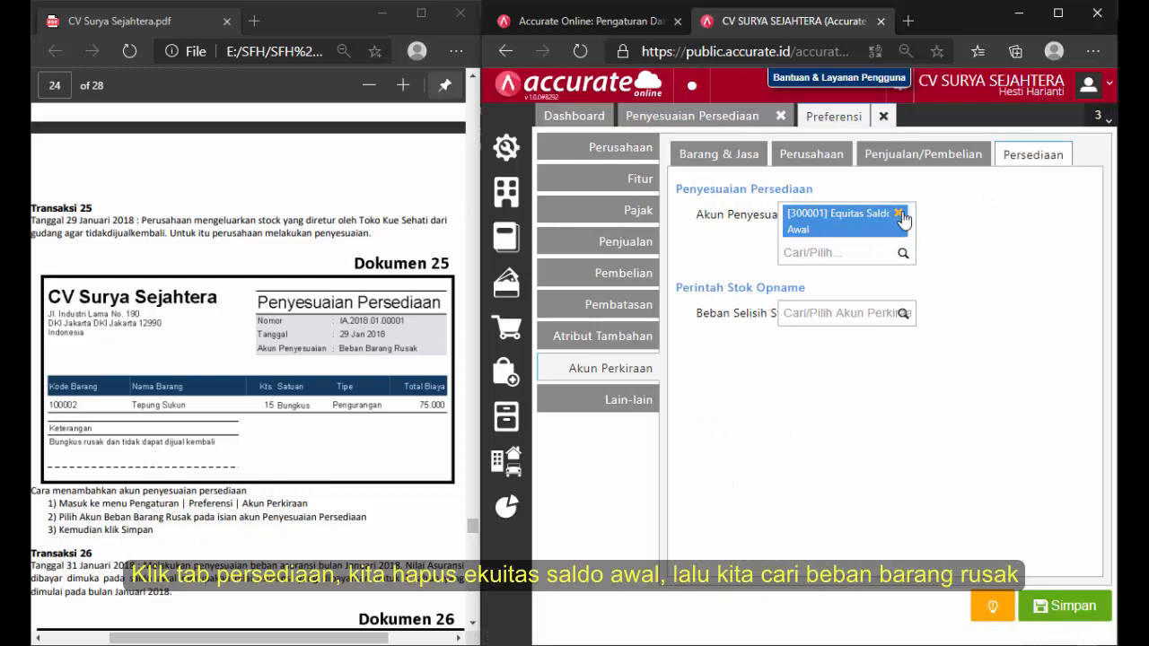
{"action": "left_click", "coordinate": [898, 214]}
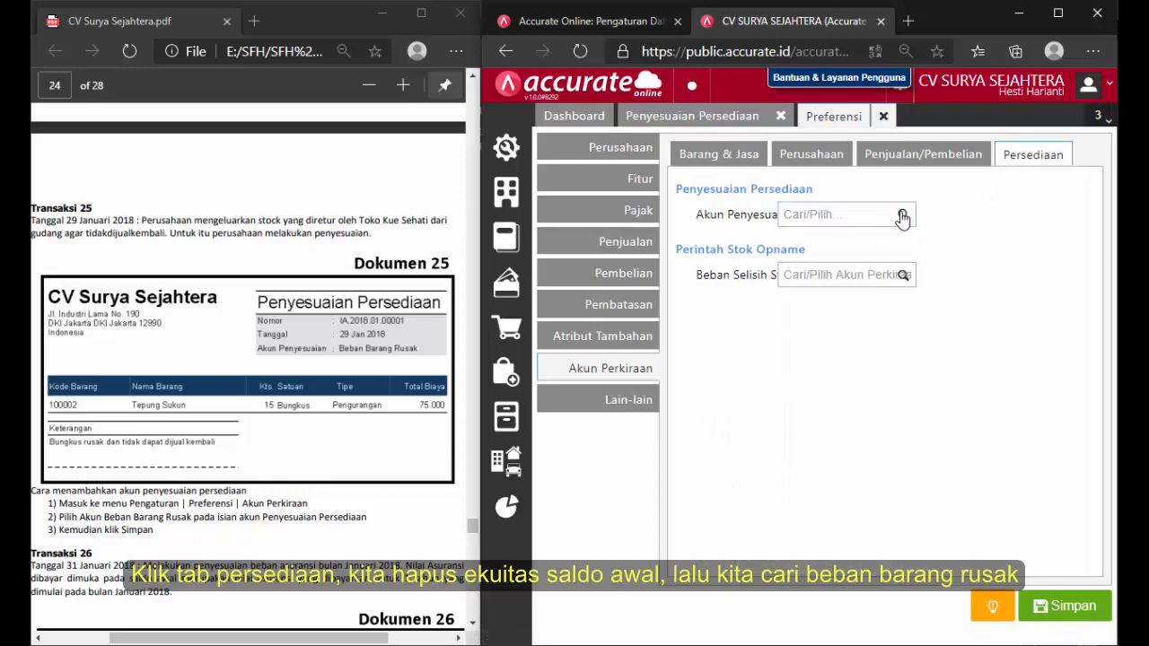
{"action": "left_click", "coordinate": [869, 212]}
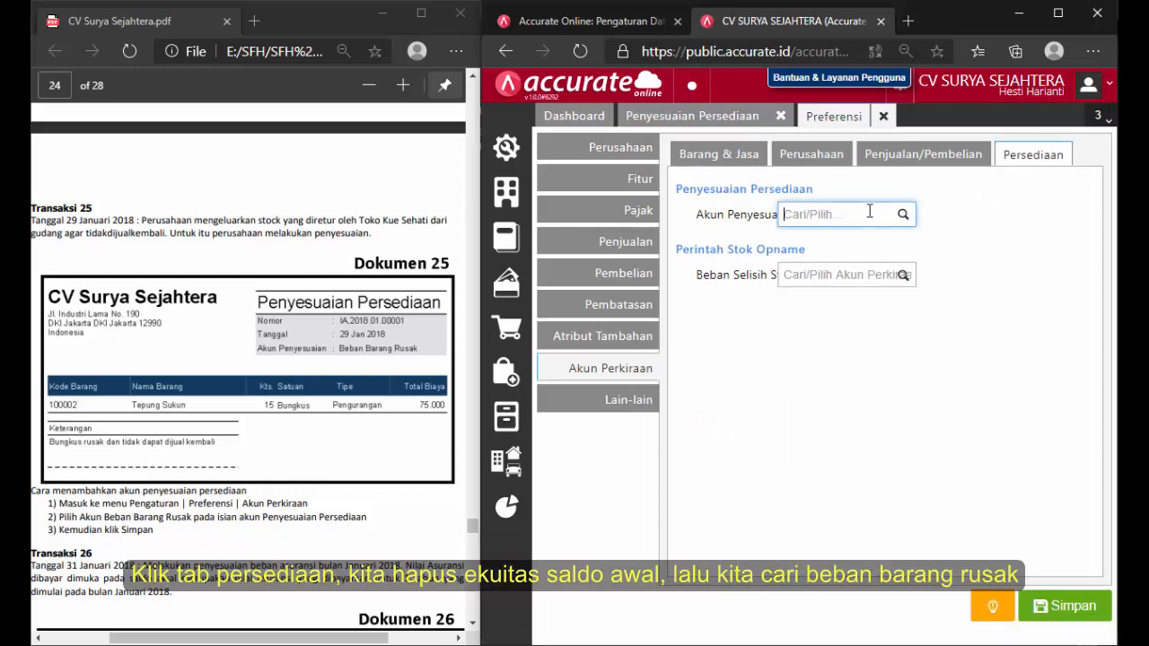
{"action": "type", "text": "BEBAN B"}
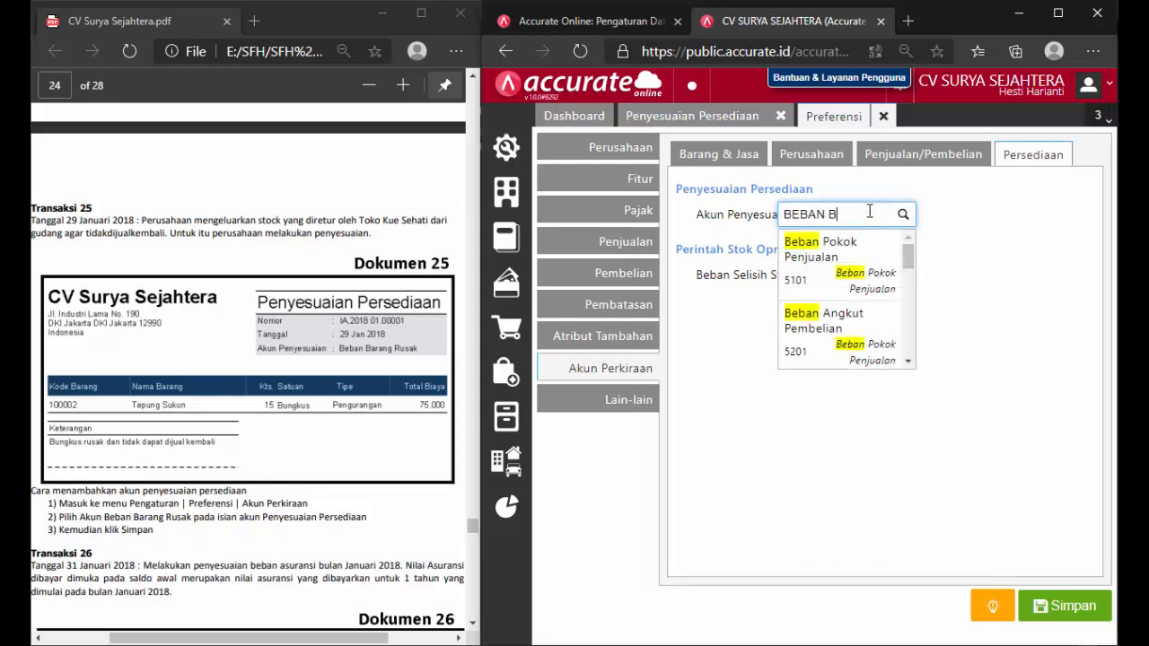
{"action": "type", "text": "R"}
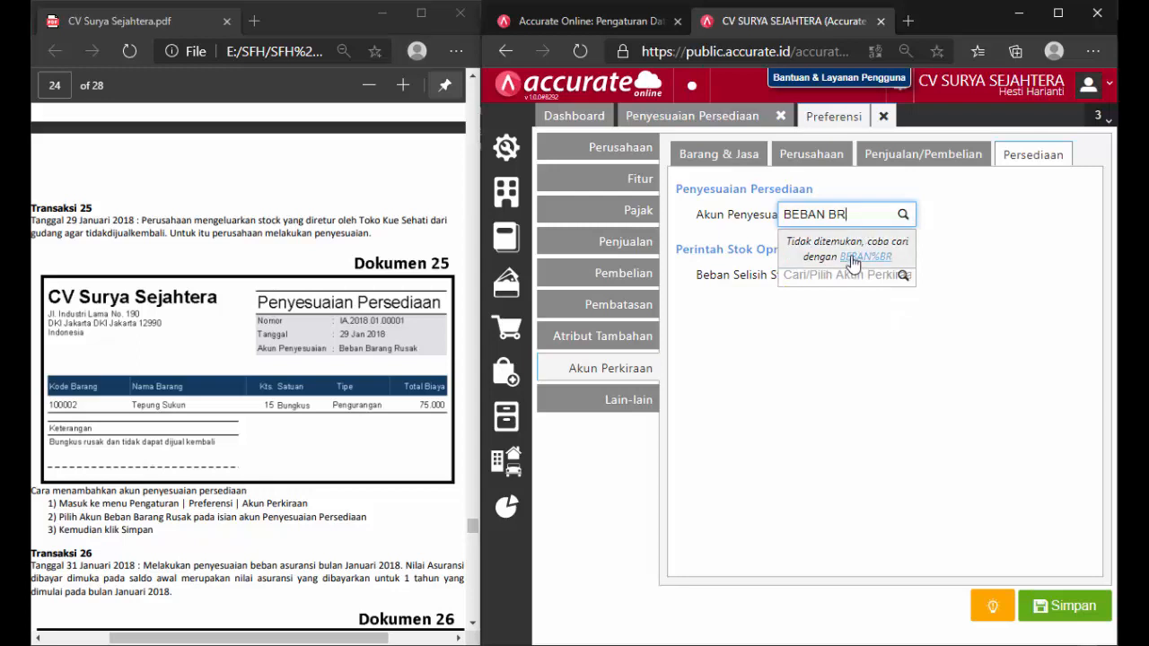
{"action": "key", "text": "BackSpace"}
{"action": "type", "text": "A"}
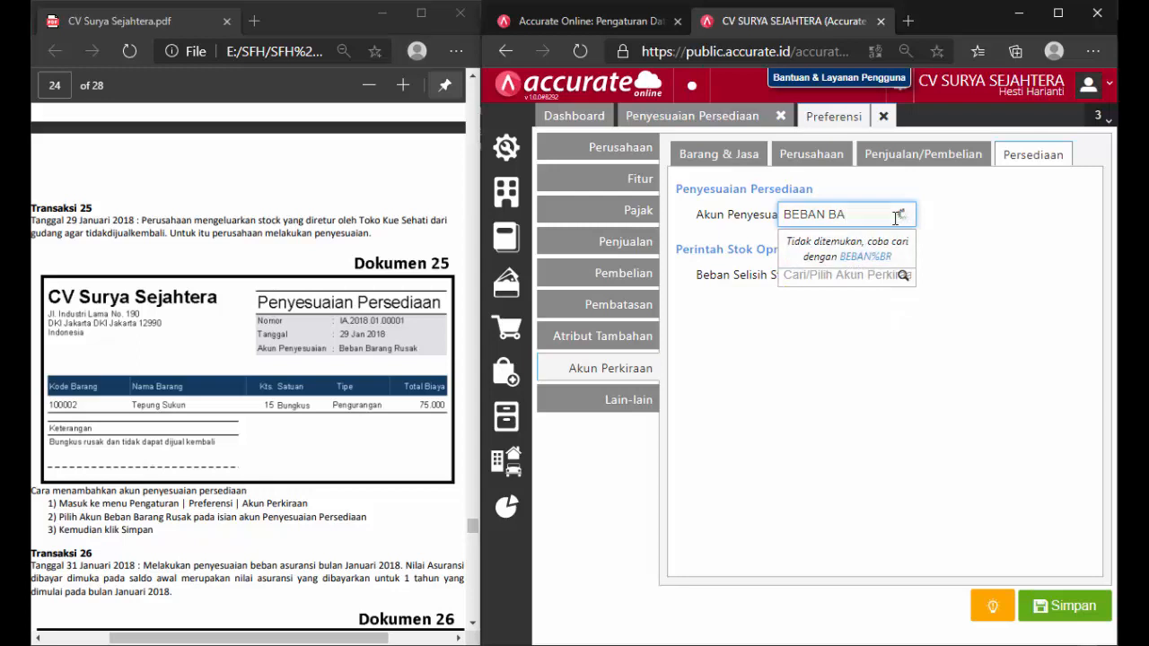
{"action": "left_click", "coordinate": [855, 249]}
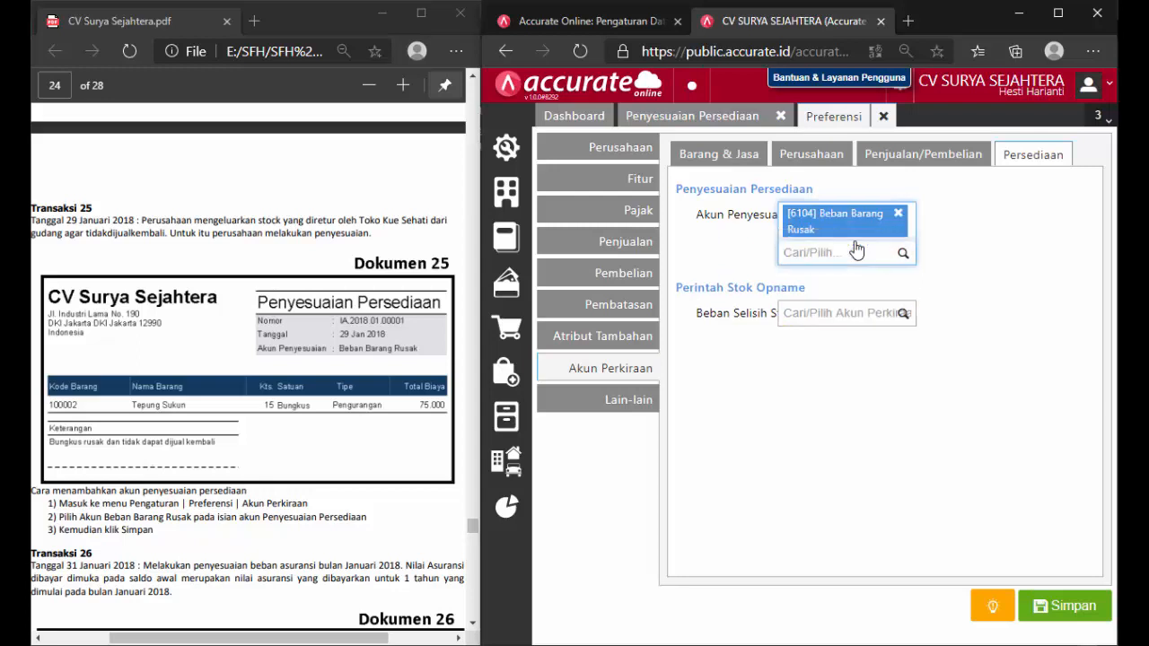
{"action": "left_click", "coordinate": [1073, 611]}
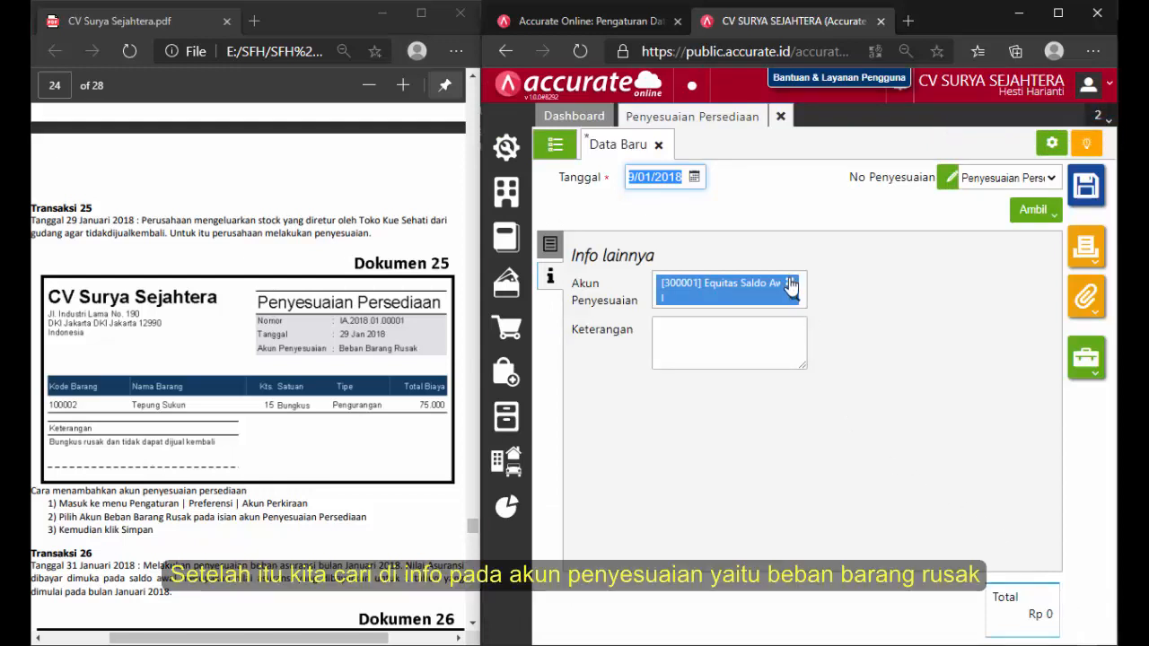
Set the adjustment account of the open inventory adjustment to [6104] Beban Barang Rusak and save the entry.
{"action": "left_click", "coordinate": [790, 282]}
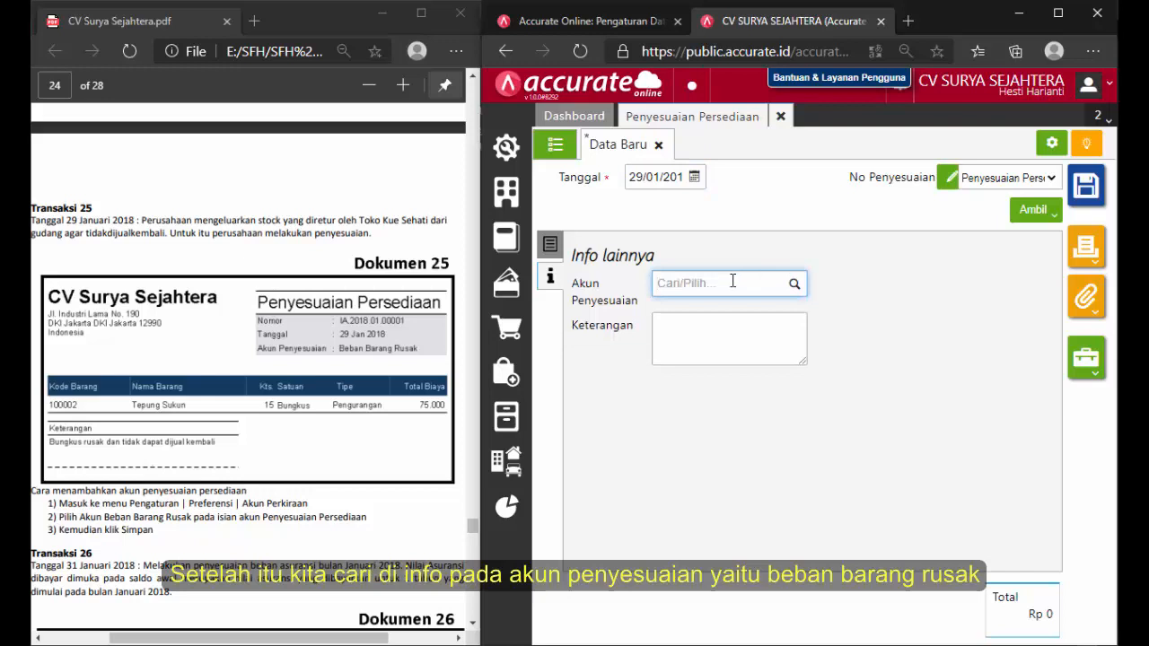
{"action": "type", "text": "BE"}
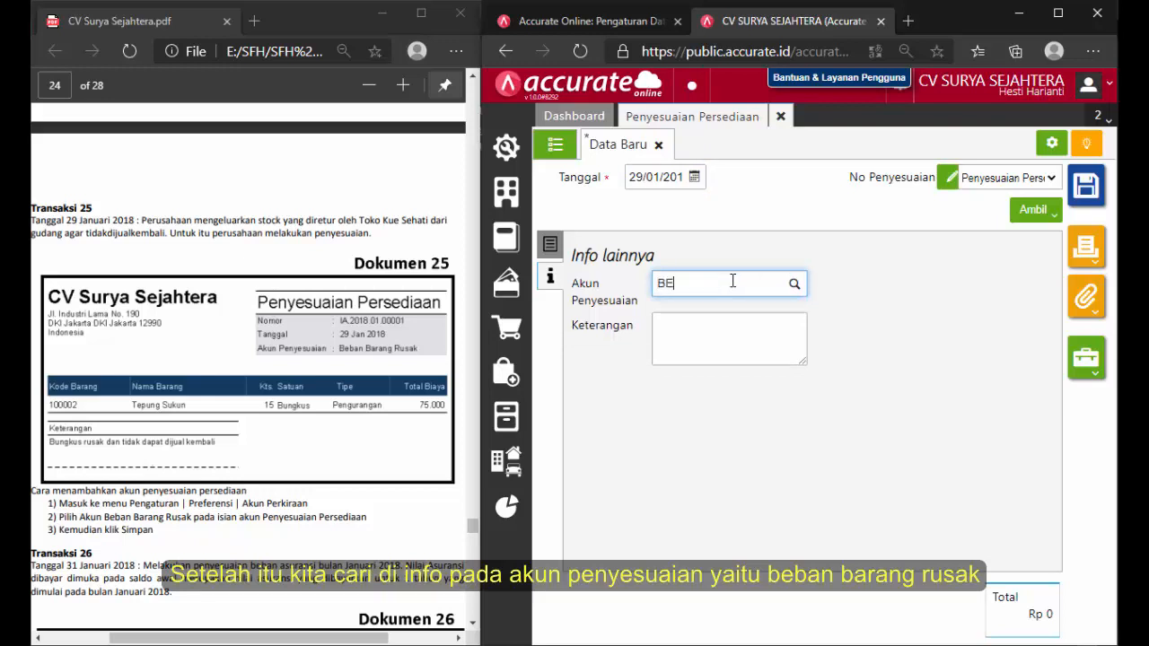
{"action": "type", "text": "A"}
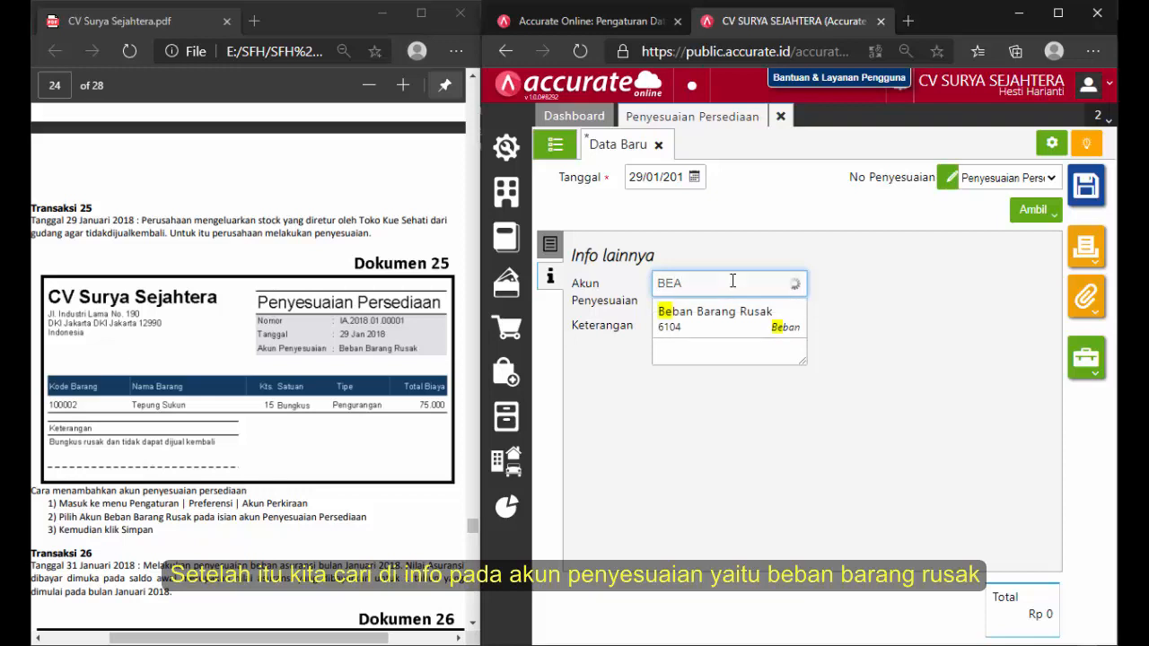
{"action": "key", "text": "BackSpace"}
{"action": "type", "text": "BAN"}
{"action": "left_click", "coordinate": [720, 314]}
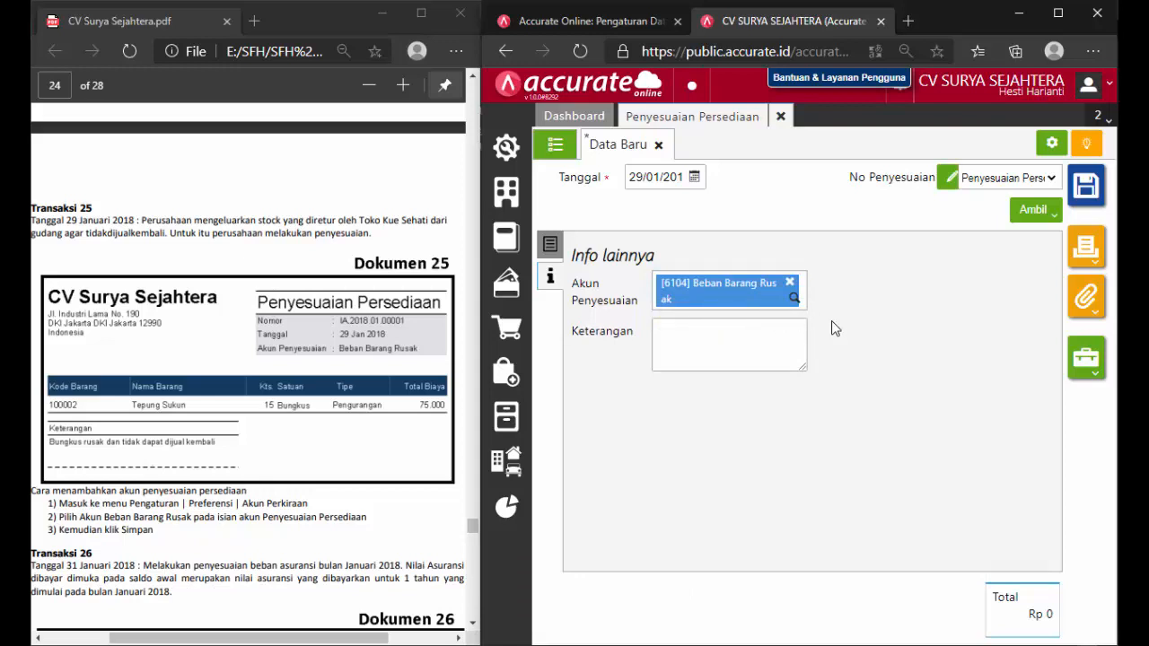
{"action": "left_click", "coordinate": [1086, 186]}
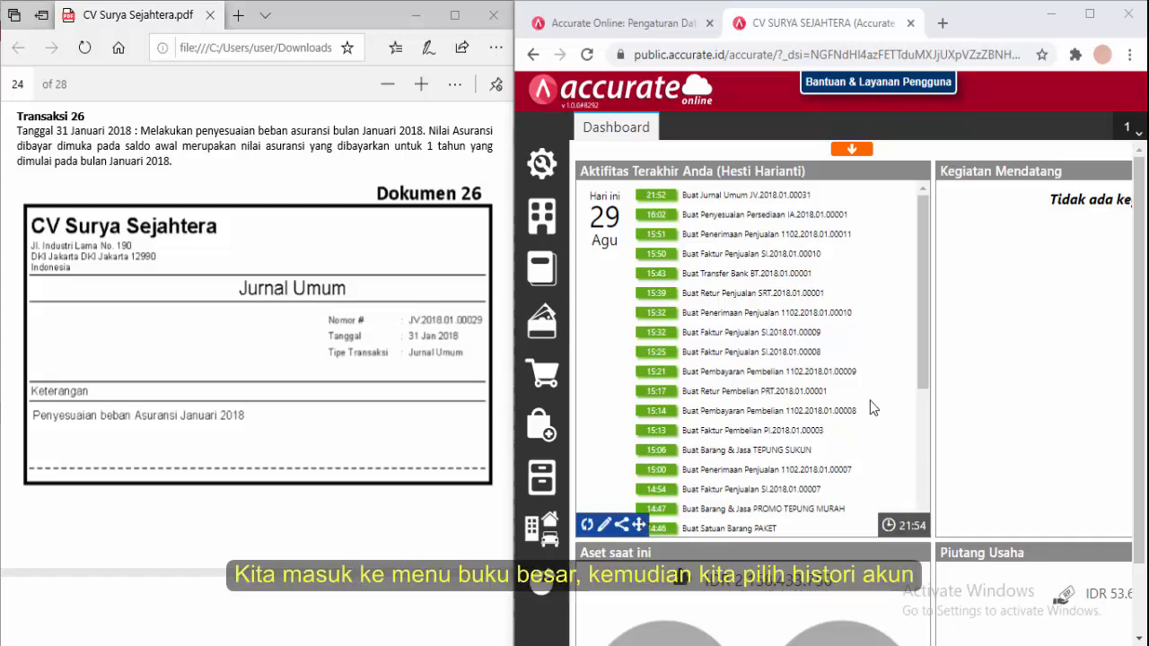
Open the account history (Histori Akun) from Buku Besar and set its period from 1 January to 29 January 2018.
{"action": "left_click", "coordinate": [556, 291]}
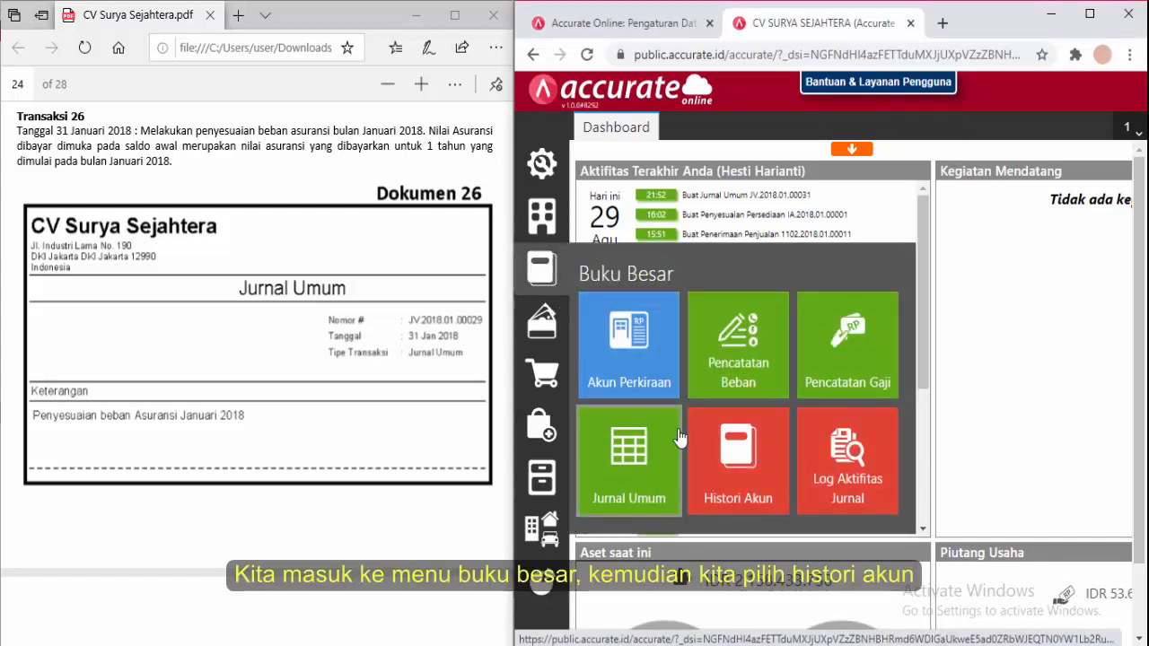
{"action": "left_click", "coordinate": [733, 458]}
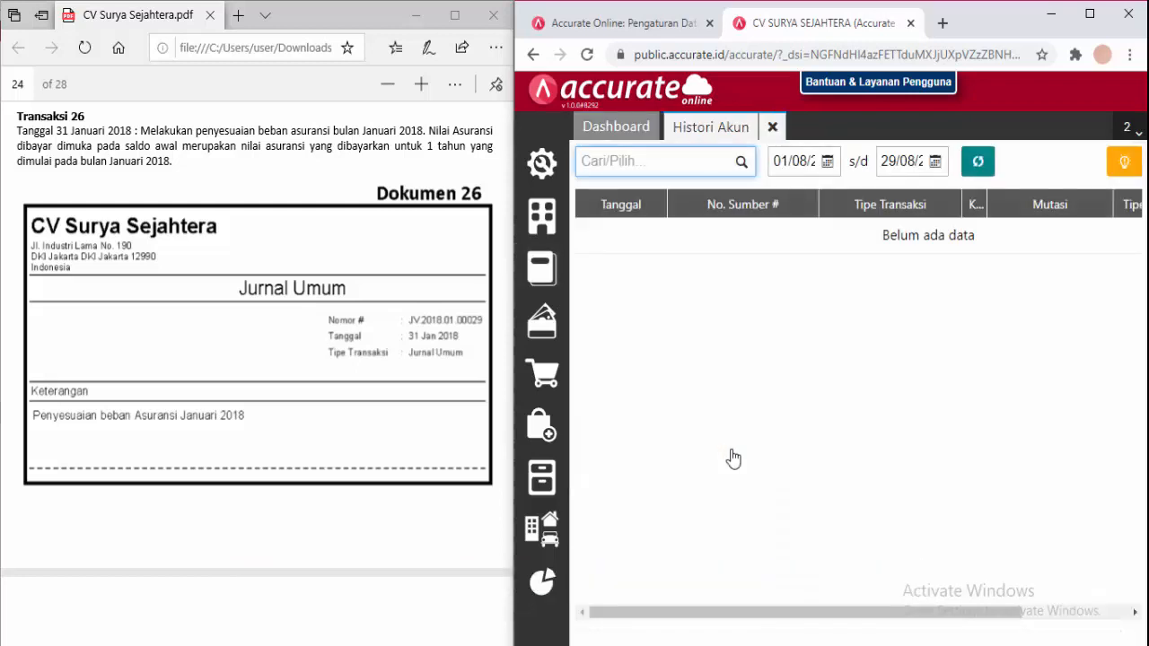
{"action": "left_click", "coordinate": [802, 161]}
{"action": "type", "text": "010"}
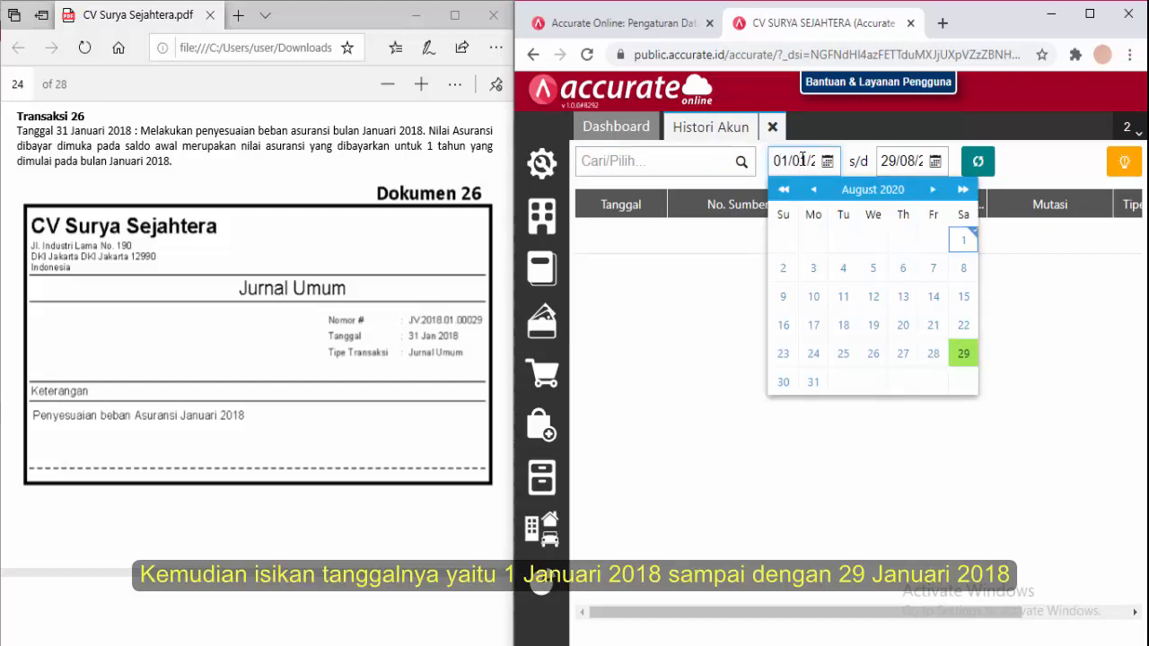
{"action": "left_click", "coordinate": [904, 163]}
{"action": "type", "text": "29/01"}
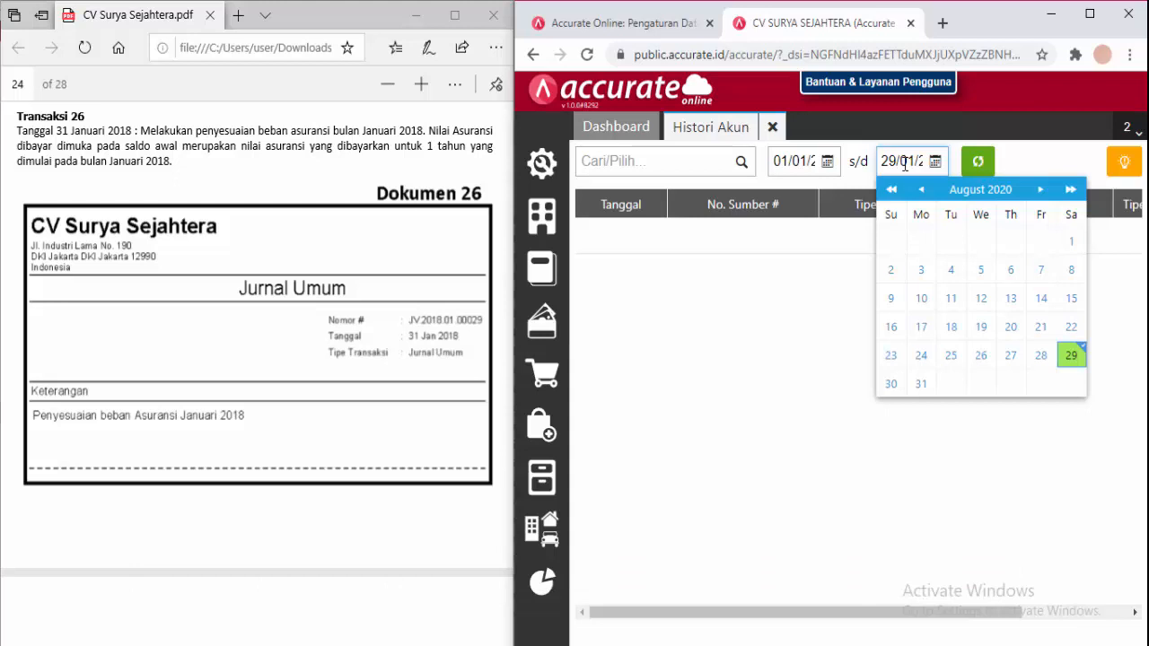
Search the account history for the insurance account and choose [110701] Asuransi Dibayar Dimuka.
{"action": "left_click", "coordinate": [665, 162]}
{"action": "type", "text": "asuras"}
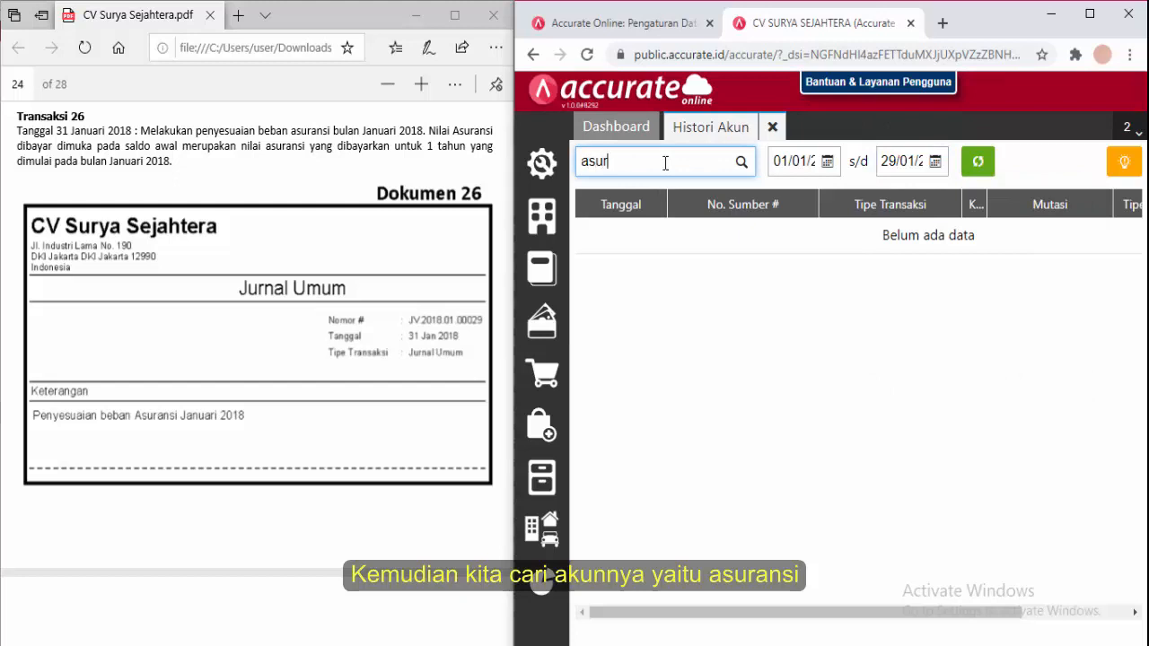
{"action": "key", "text": "BackSpace"}
{"action": "key", "text": "BackSpace"}
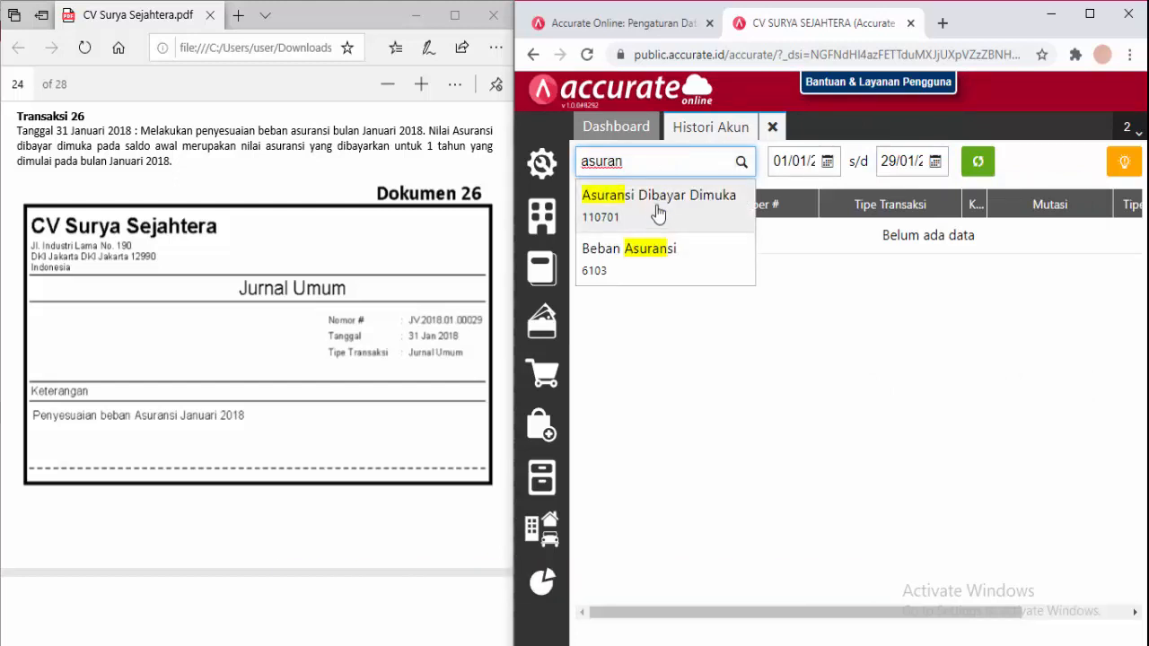
{"action": "left_click", "coordinate": [659, 207]}
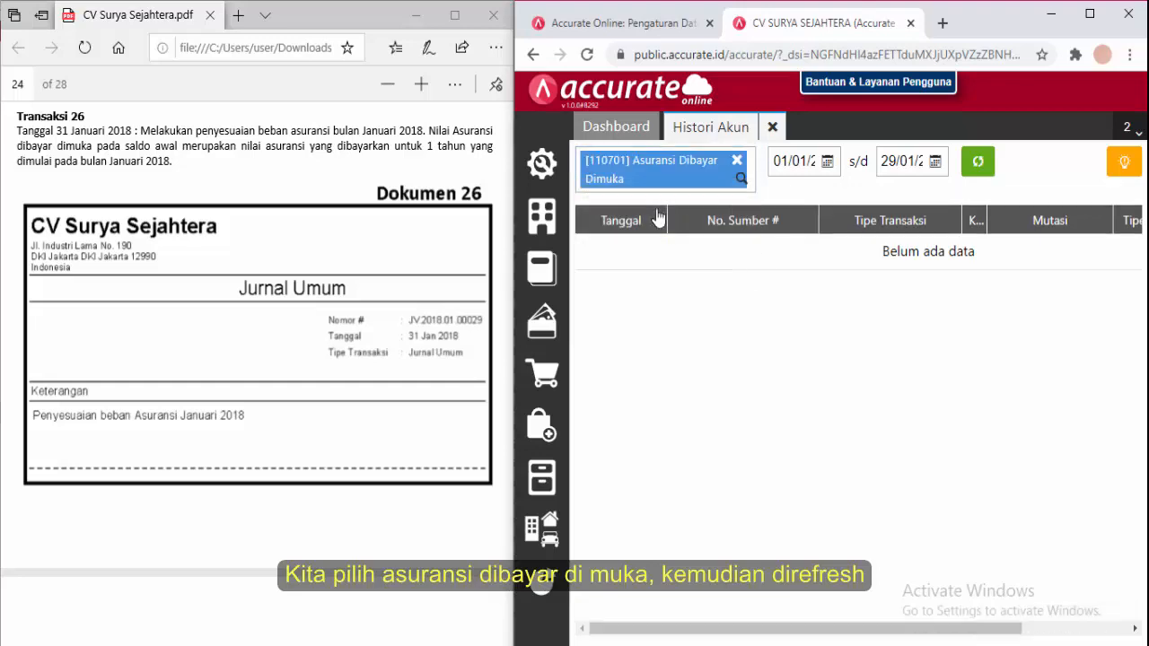
Refresh the account history of Asuransi Dibayar Dimuka and check its opening balance.
{"action": "left_click", "coordinate": [977, 173]}
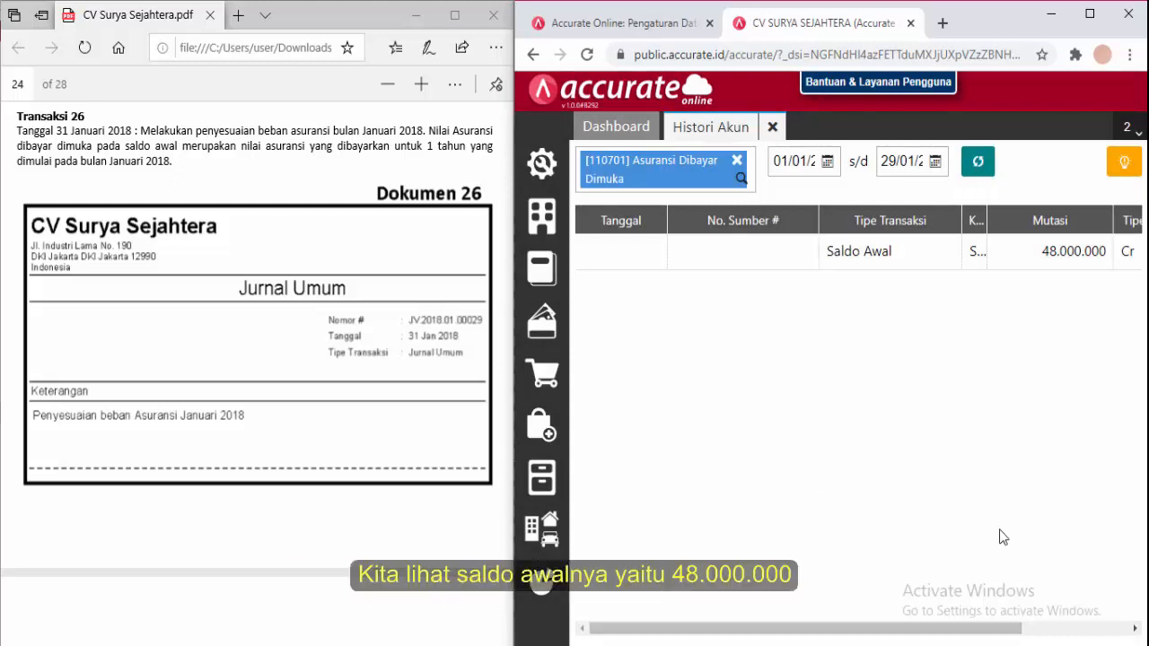
{"action": "left_click_drag", "start_coordinate": [927, 633], "coordinate": [1078, 623]}
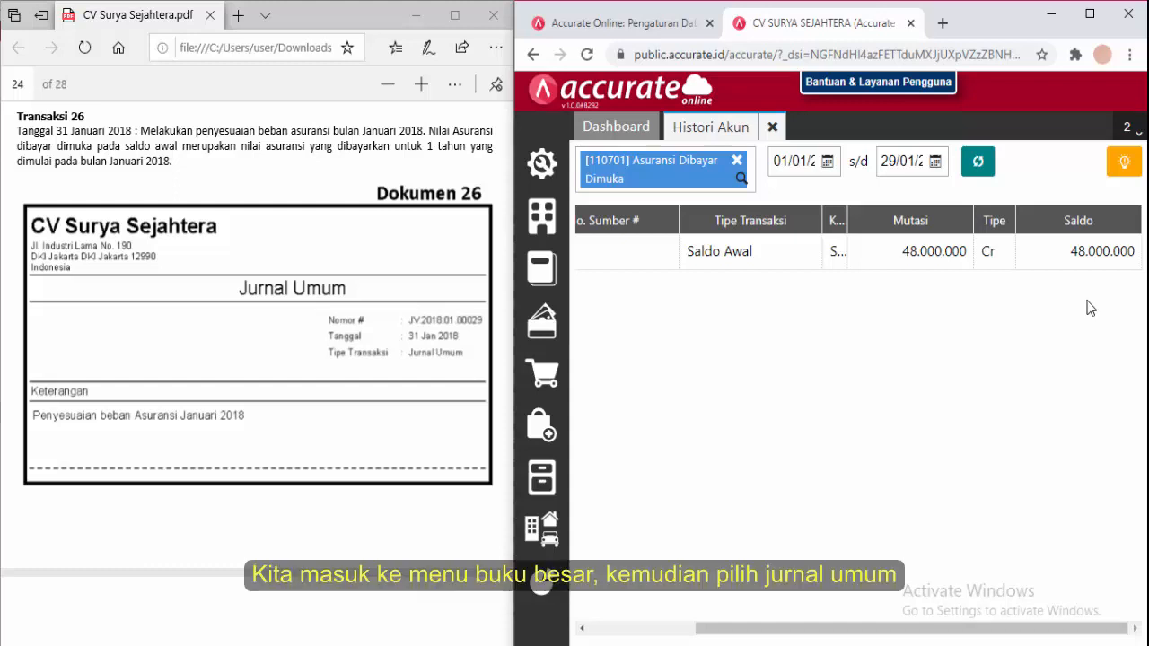
Start a new general journal (Jurnal Umum) from Buku Besar, dated 31/01/2018.
{"action": "left_click", "coordinate": [554, 276]}
{"action": "left_click", "coordinate": [634, 446]}
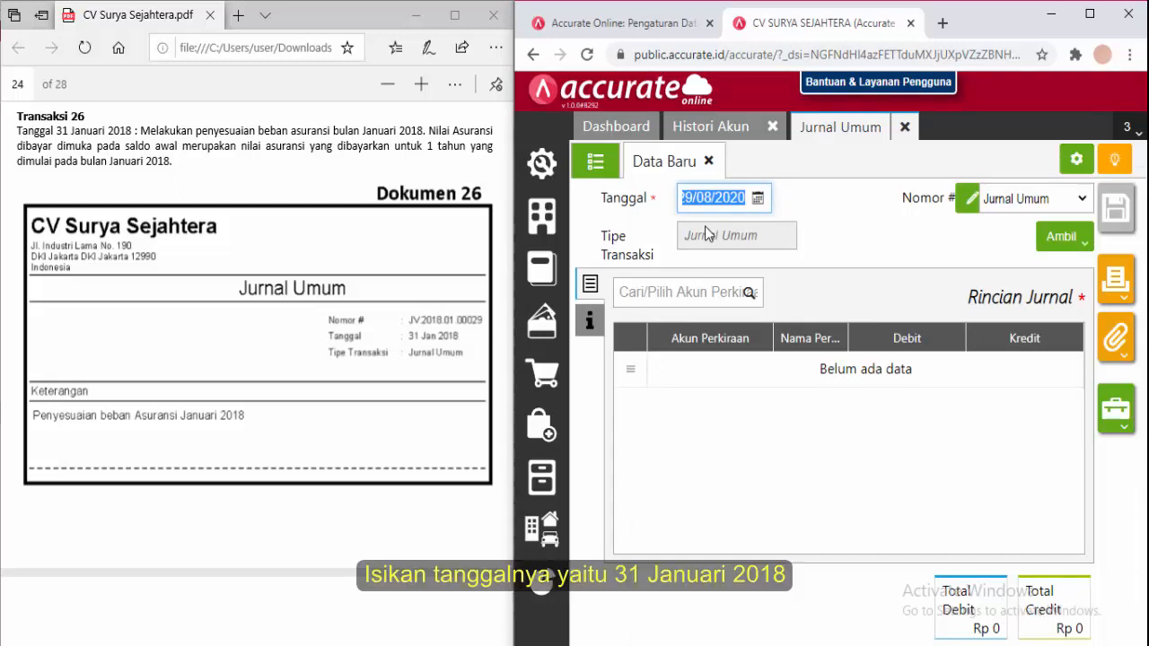
{"action": "type", "text": "31/01/2018"}
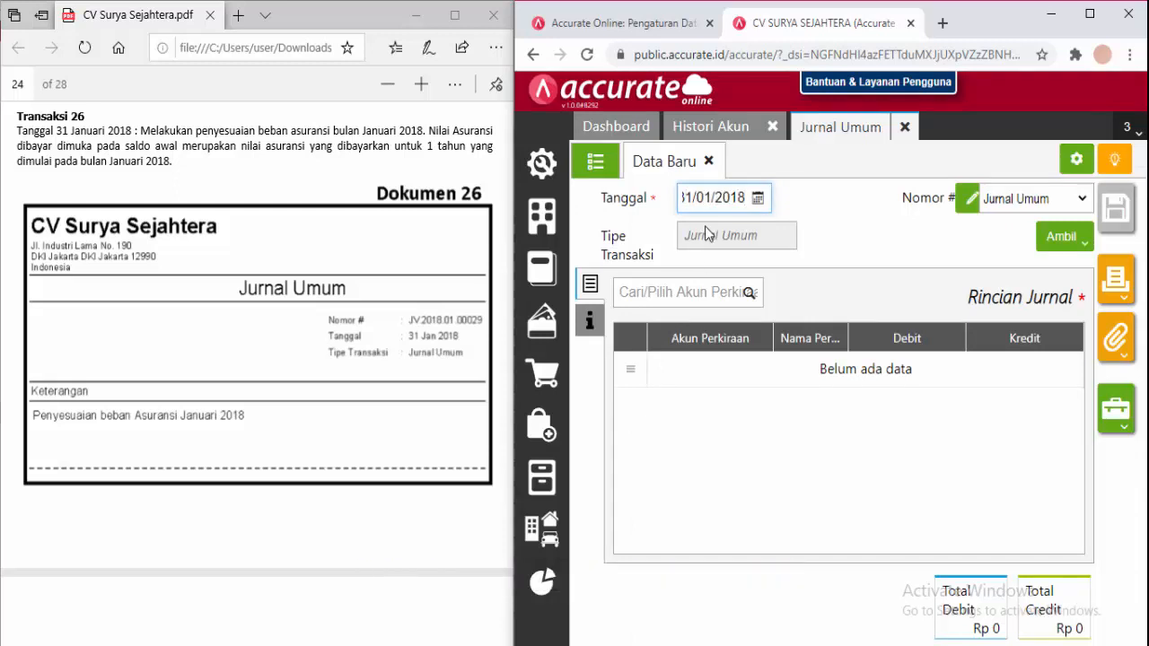
Add the account Beban Asuransi (6103) to the journal with a debit of Rp 4.000.000.
{"action": "left_click", "coordinate": [693, 295]}
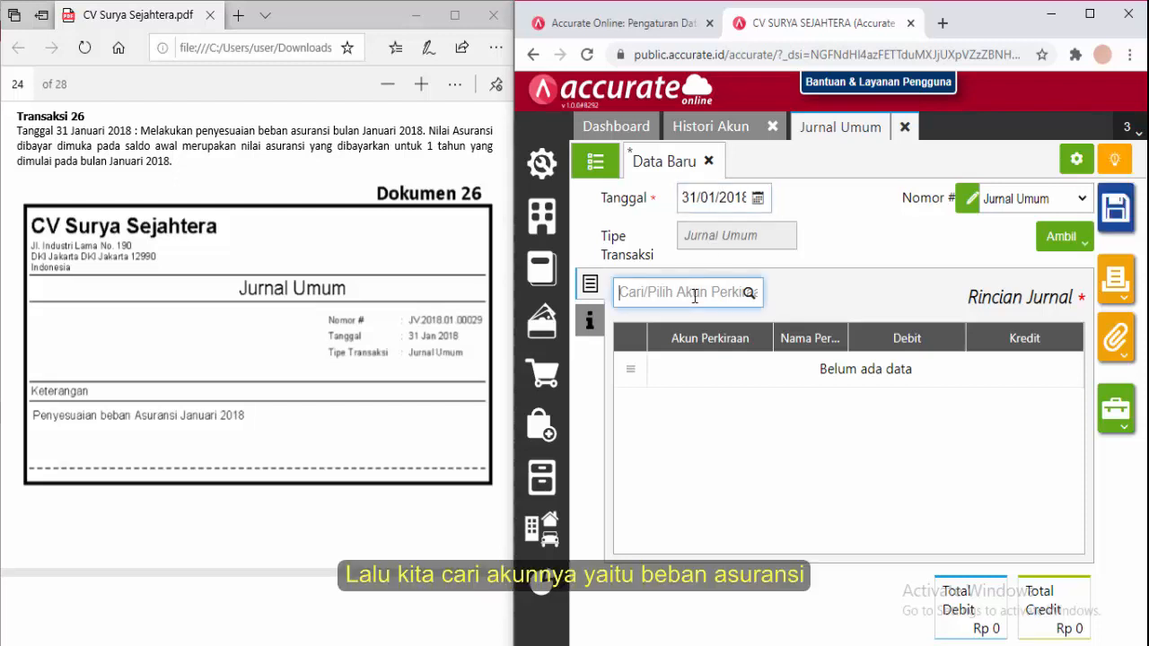
{"action": "type", "text": "beba"}
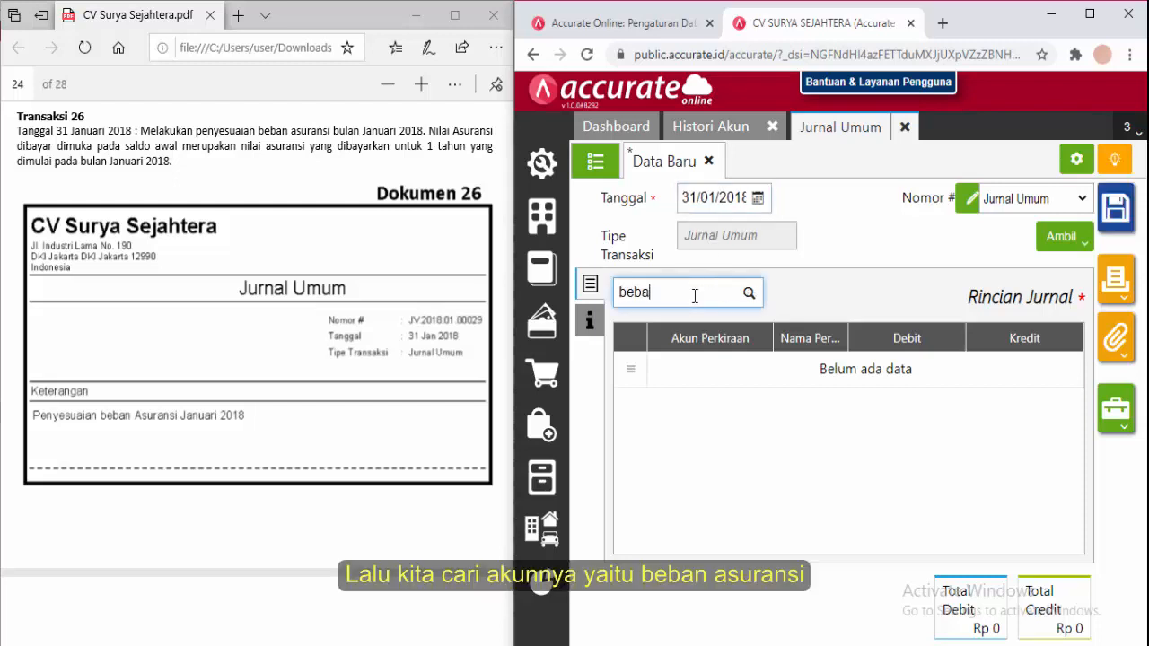
{"action": "type", "text": "n asuransi"}
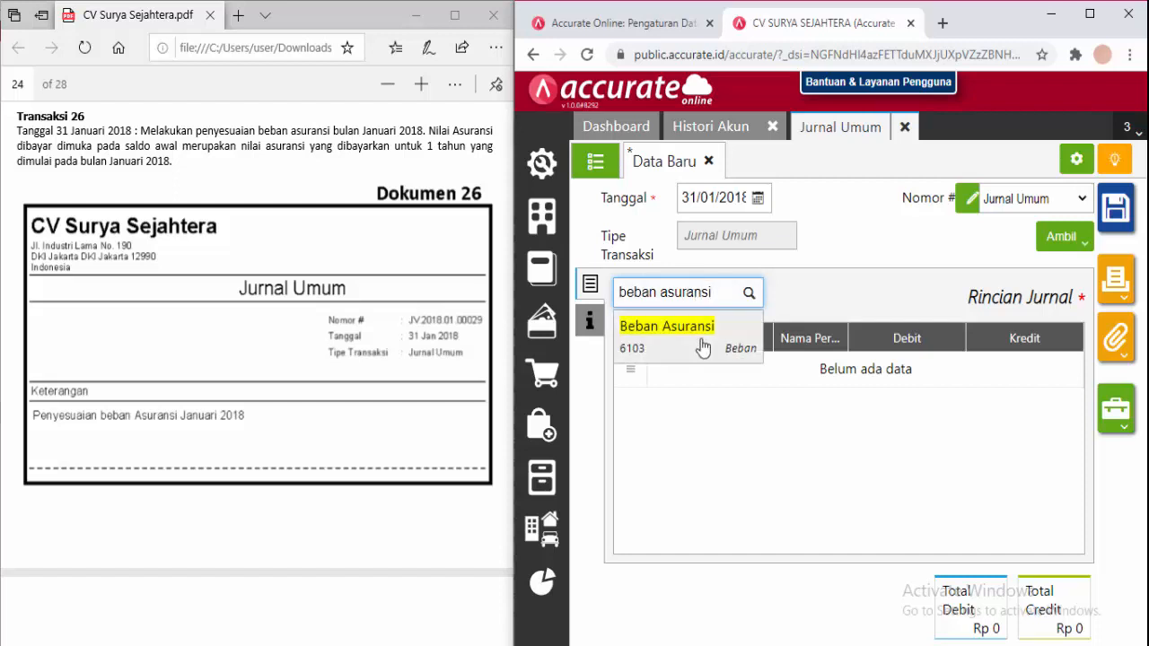
{"action": "left_click", "coordinate": [703, 347]}
{"action": "left_click", "coordinate": [858, 385]}
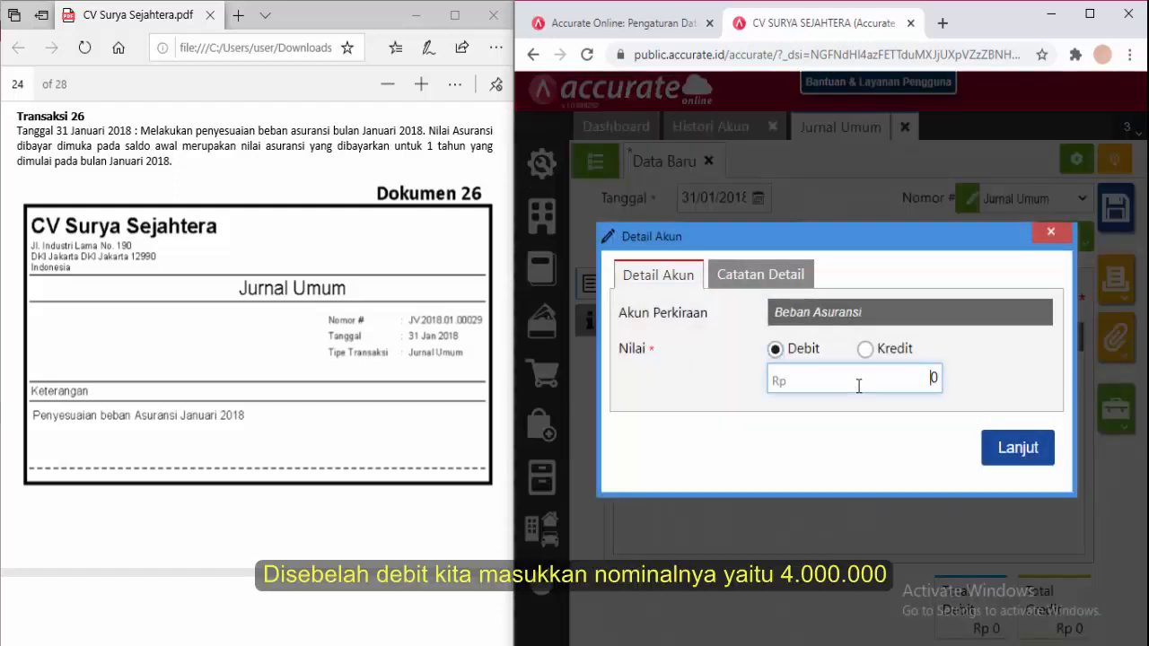
{"action": "type", "text": "400000"}
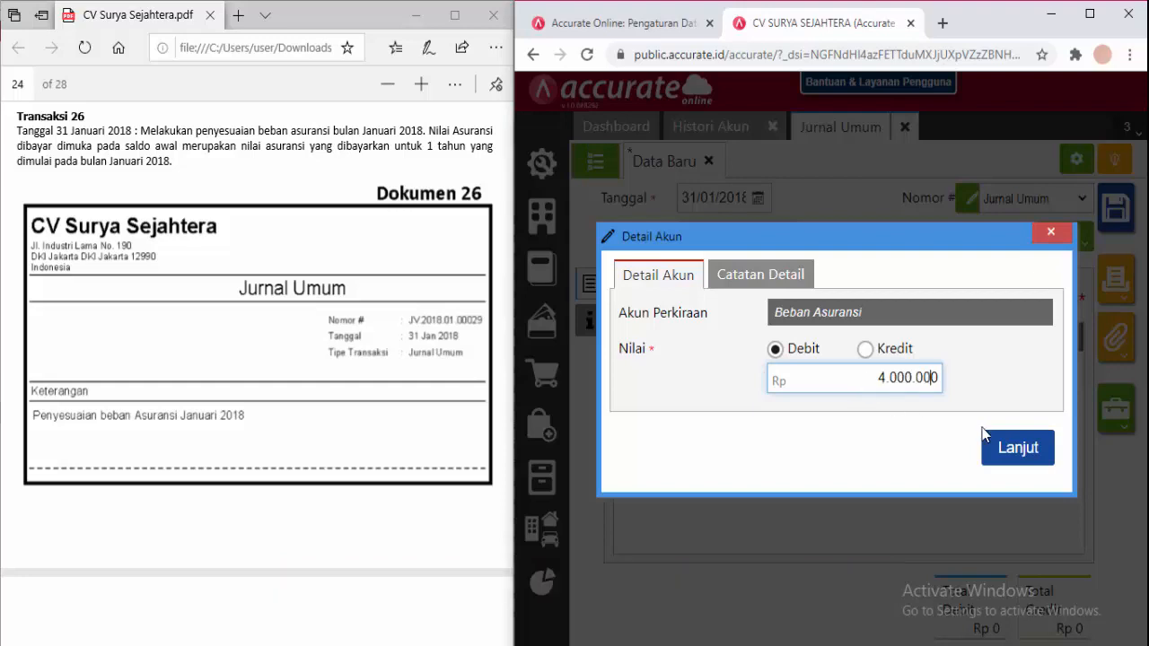
{"action": "left_click", "coordinate": [1006, 448]}
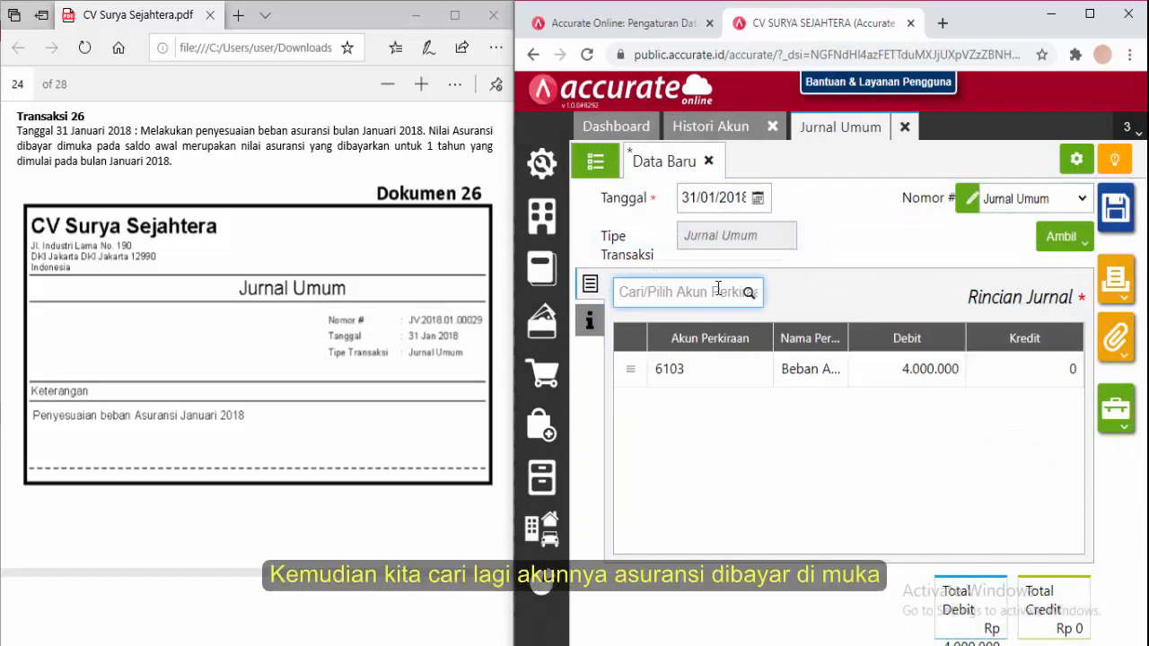
Add the account Asuransi Dibayar Dimuka (110701) to the journal with a credit of Rp 4.000.000.
{"action": "type", "text": "asuran"}
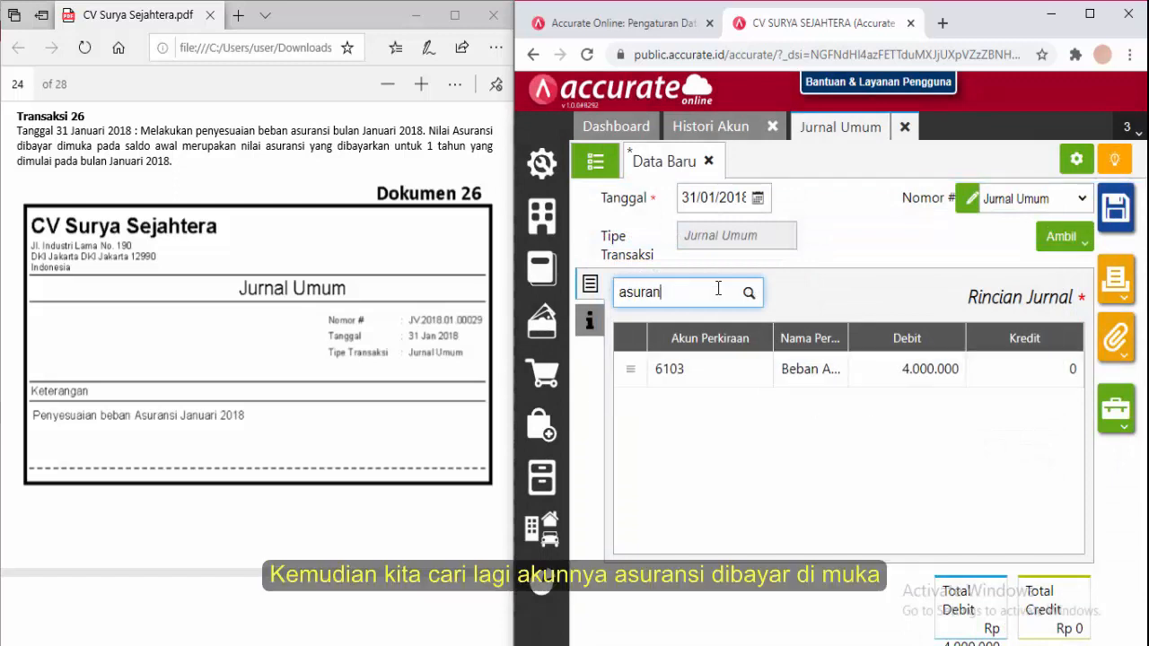
{"action": "type", "text": "si dibauy"}
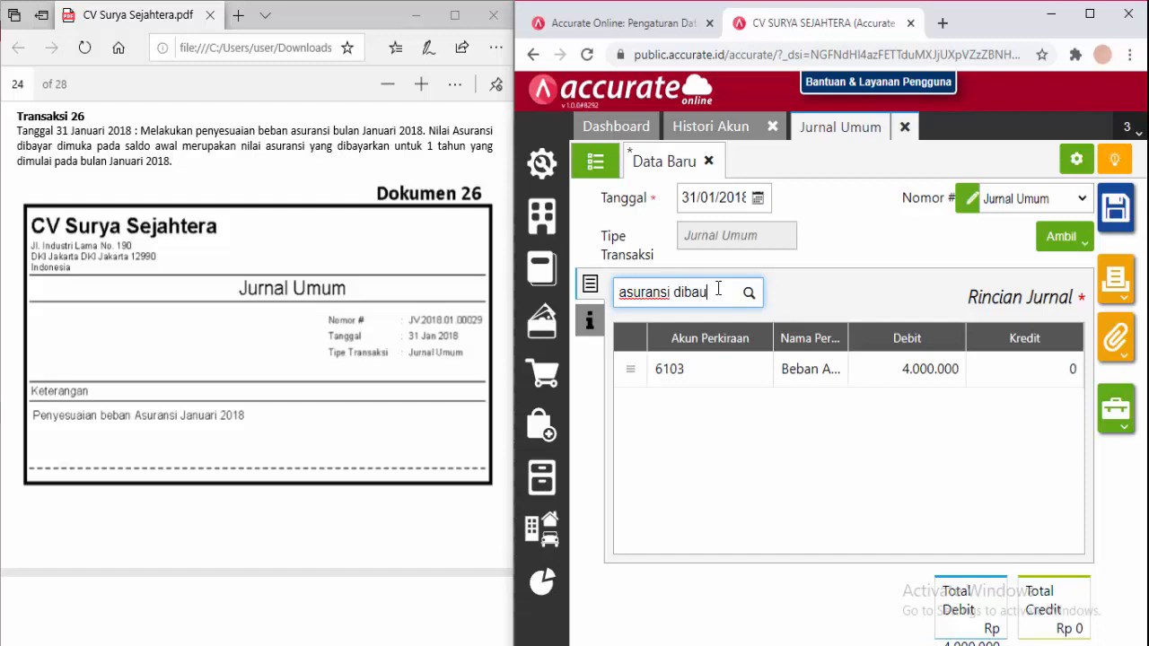
{"action": "key", "text": "BackSpace"}
{"action": "key", "text": "BackSpace"}
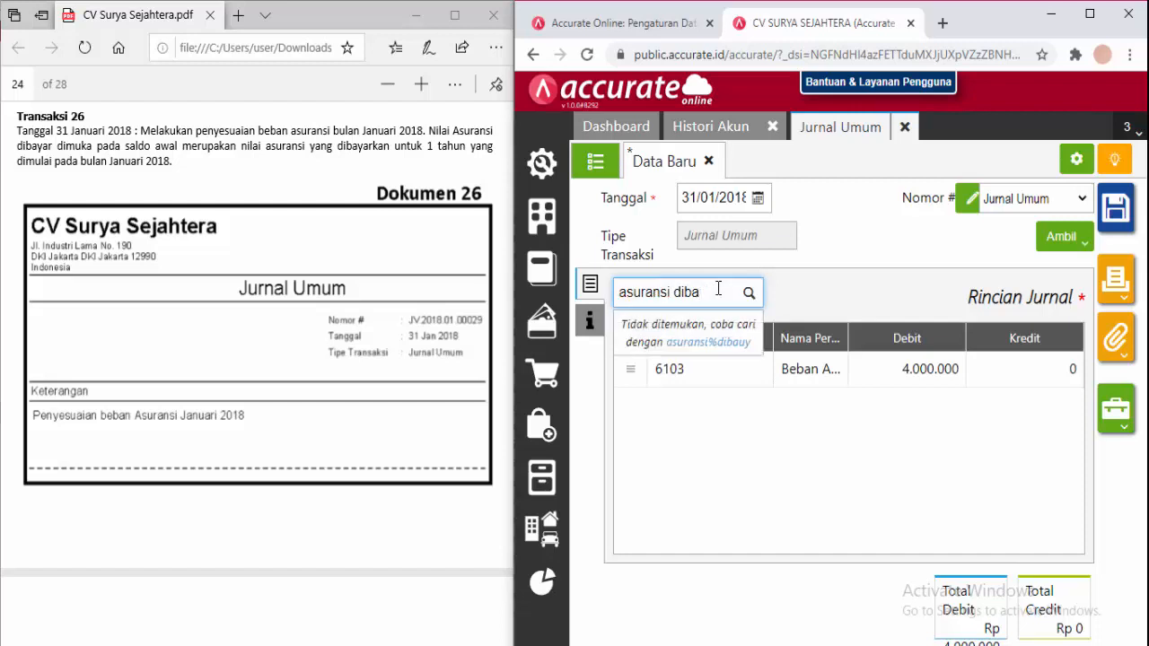
{"action": "left_click", "coordinate": [698, 360]}
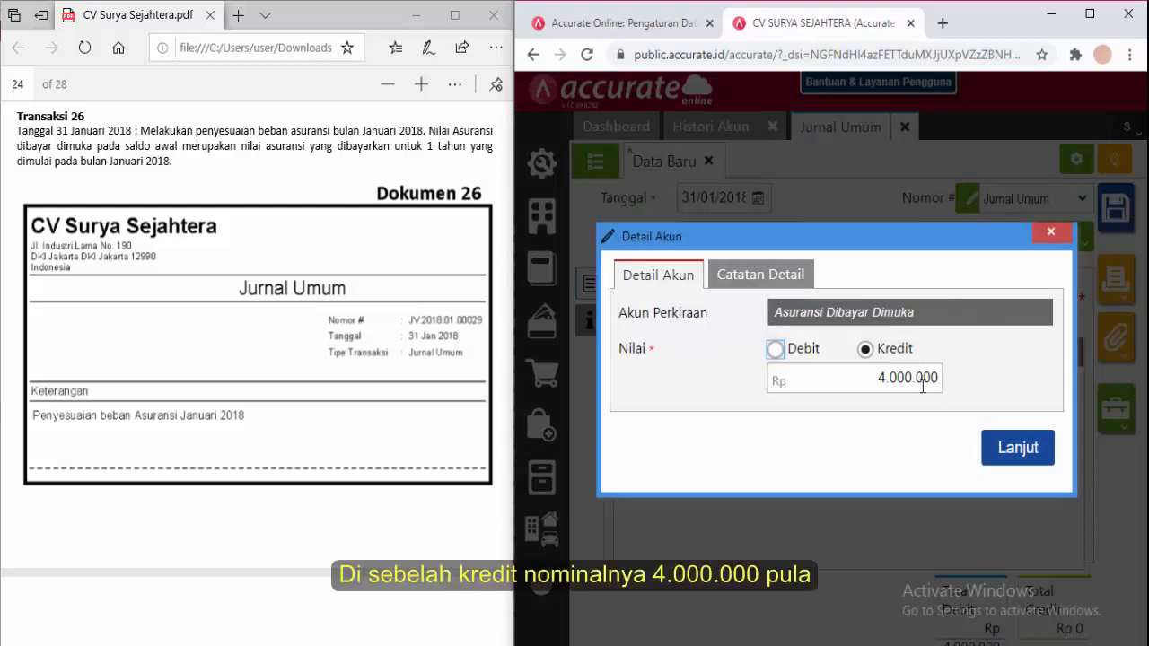
{"action": "left_click", "coordinate": [1003, 451]}
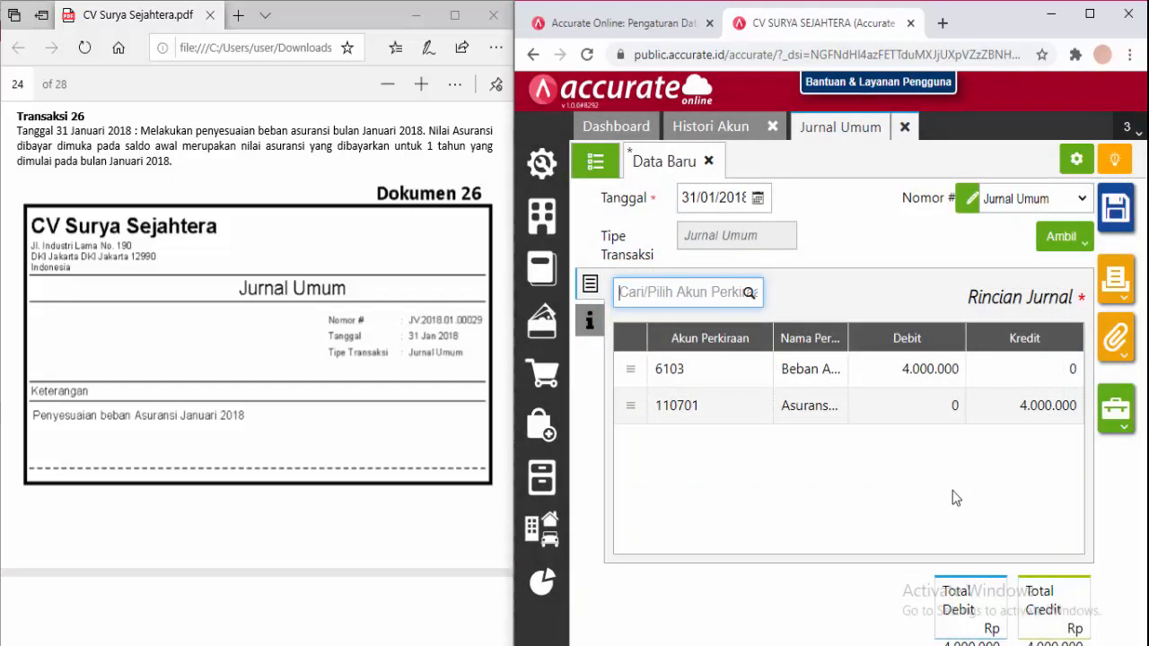
Save the insurance adjustment journal, and close both Jurnal Umum and Histori Akun.
{"action": "left_click", "coordinate": [1113, 210]}
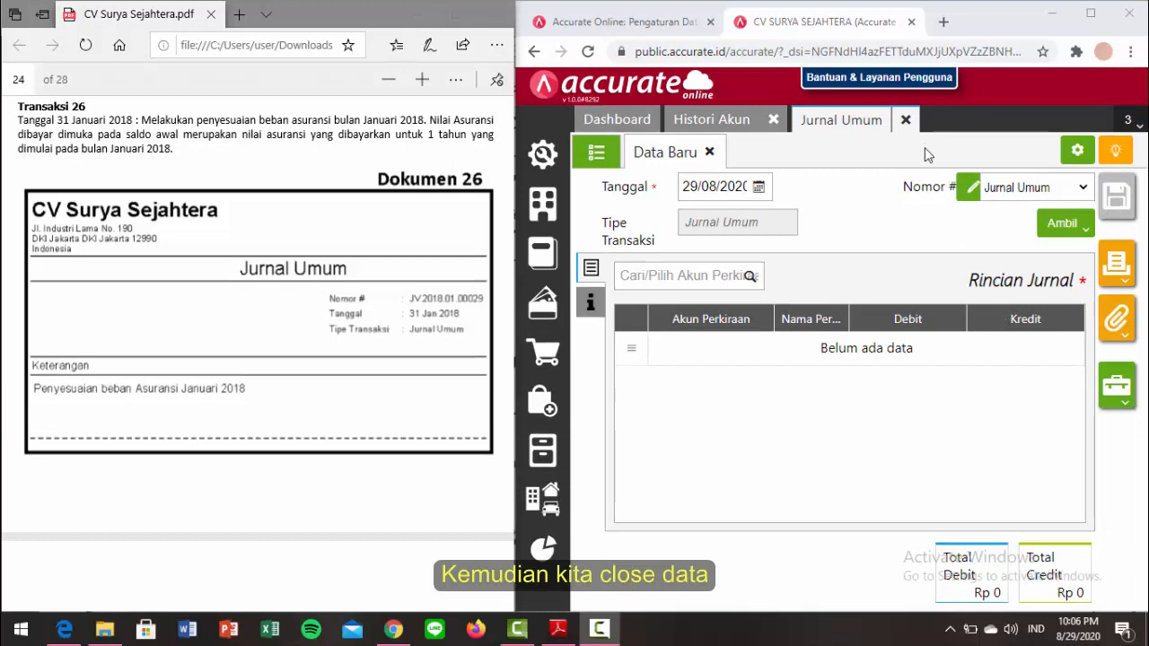
{"action": "left_click", "coordinate": [909, 125]}
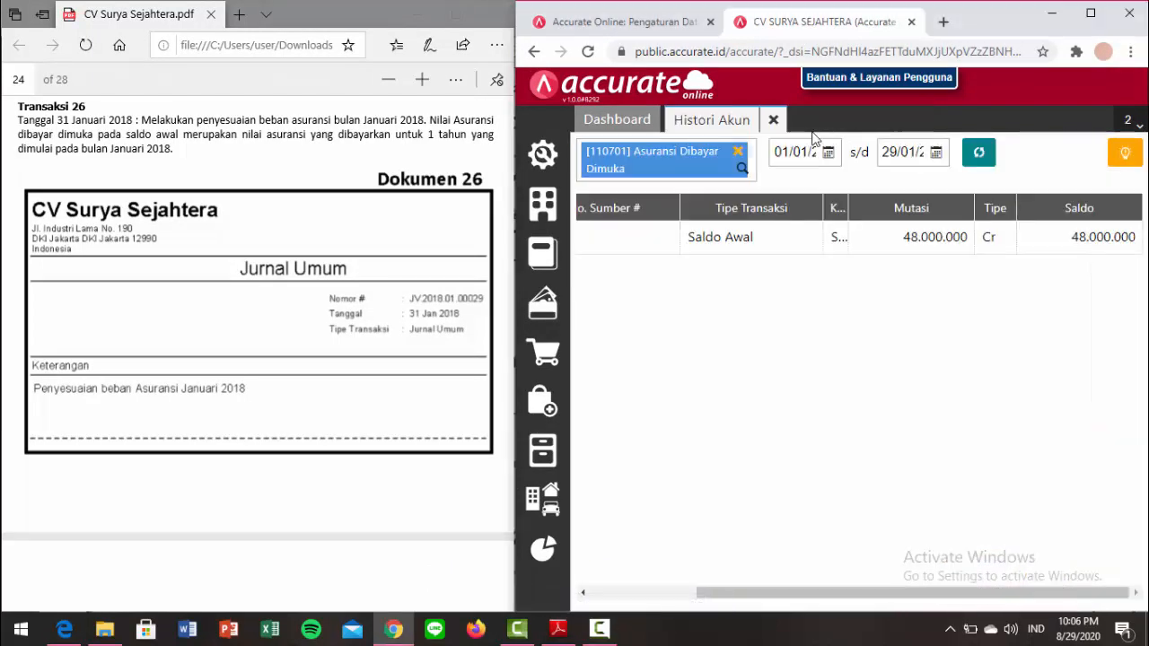
{"action": "left_click", "coordinate": [774, 121]}
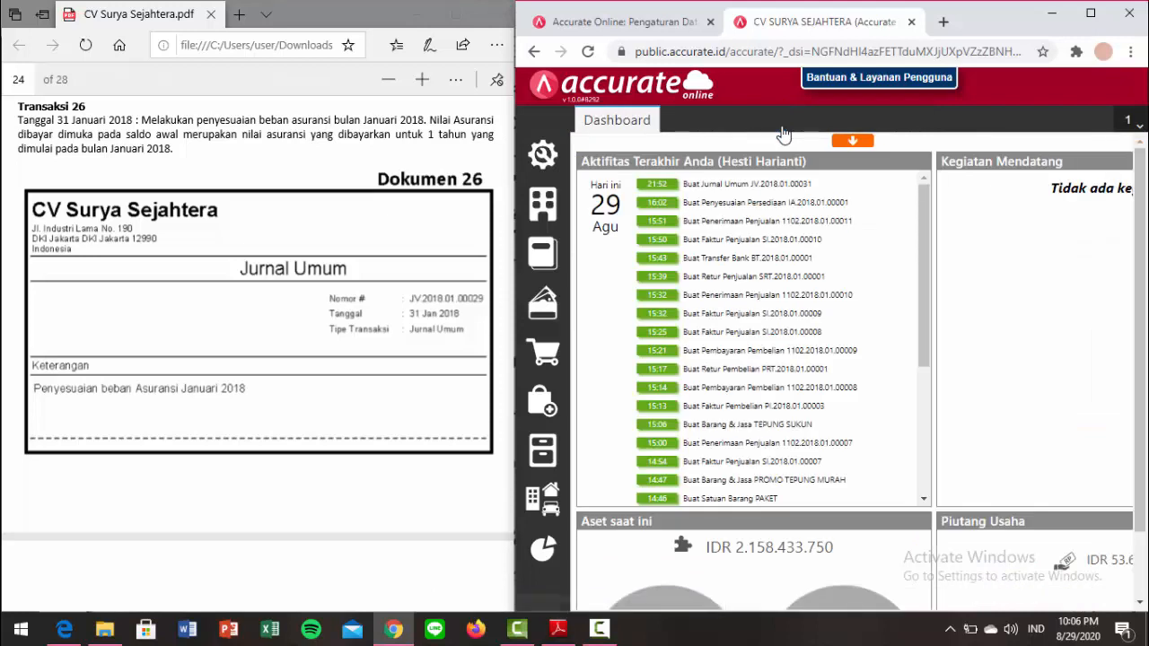
Switch to the exercise PDF and read Transaksi 27 with its receipt document, Dokumen 27.
{"action": "left_click", "coordinate": [390, 509]}
{"action": "scroll", "coordinate": [390, 509], "scroll_direction": "down", "scroll_amount": 4}
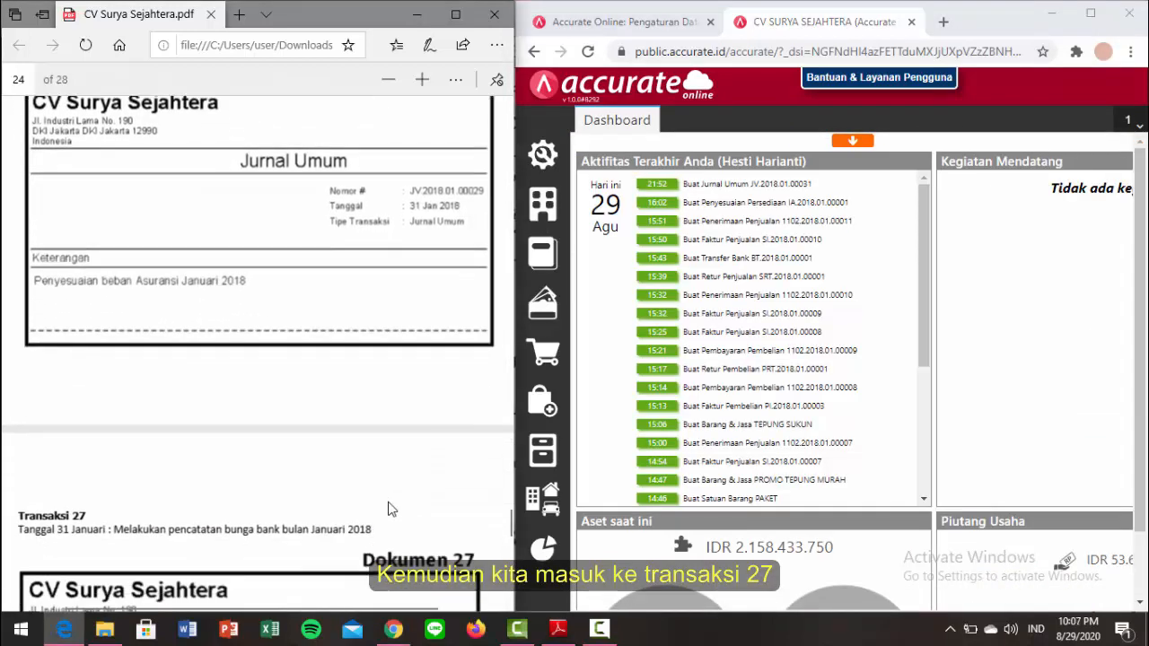
{"action": "scroll", "coordinate": [388, 509], "scroll_direction": "down", "scroll_amount": 2}
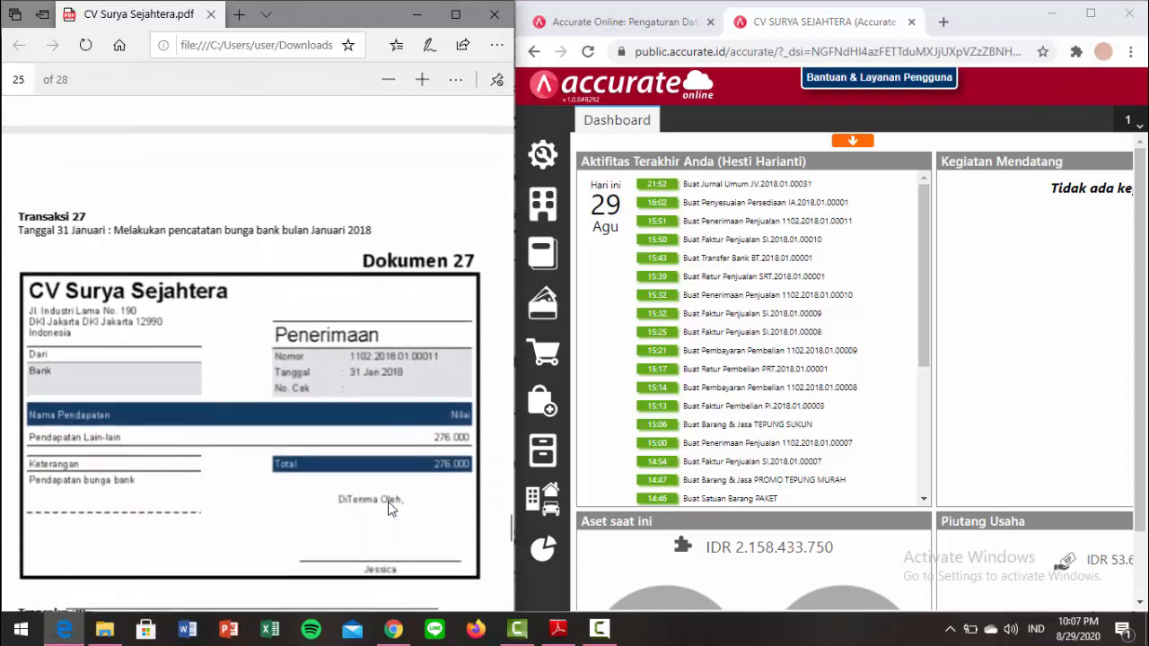
{"action": "scroll", "coordinate": [389, 509], "scroll_direction": "down", "scroll_amount": 1}
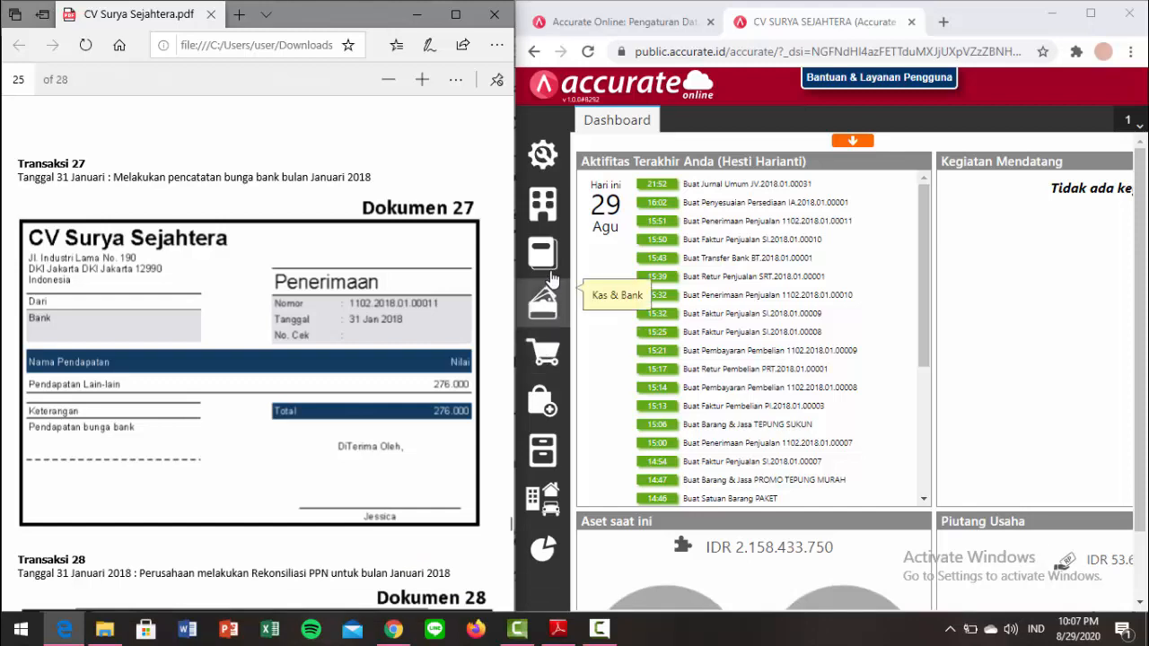
Start a new receipt (Penerimaan) from Kas & Bank in Accurate Online, with Bank (1102) as the Kas/Bank account and the date 31/01/2018.
{"action": "left_click", "coordinate": [549, 312]}
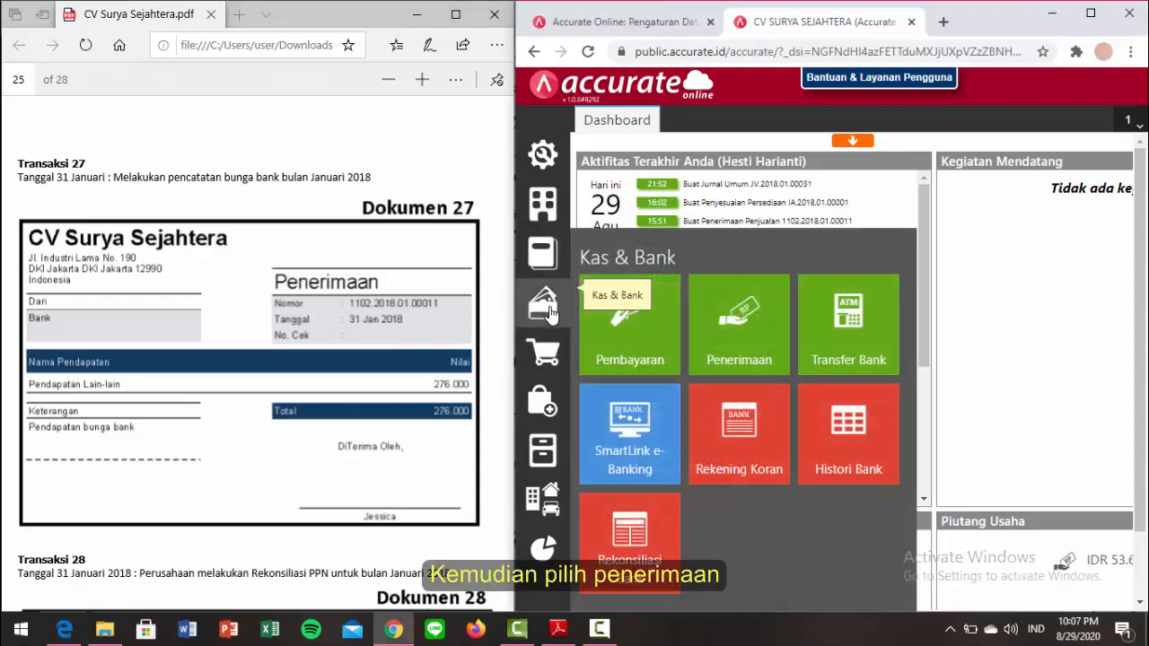
{"action": "left_click", "coordinate": [707, 352]}
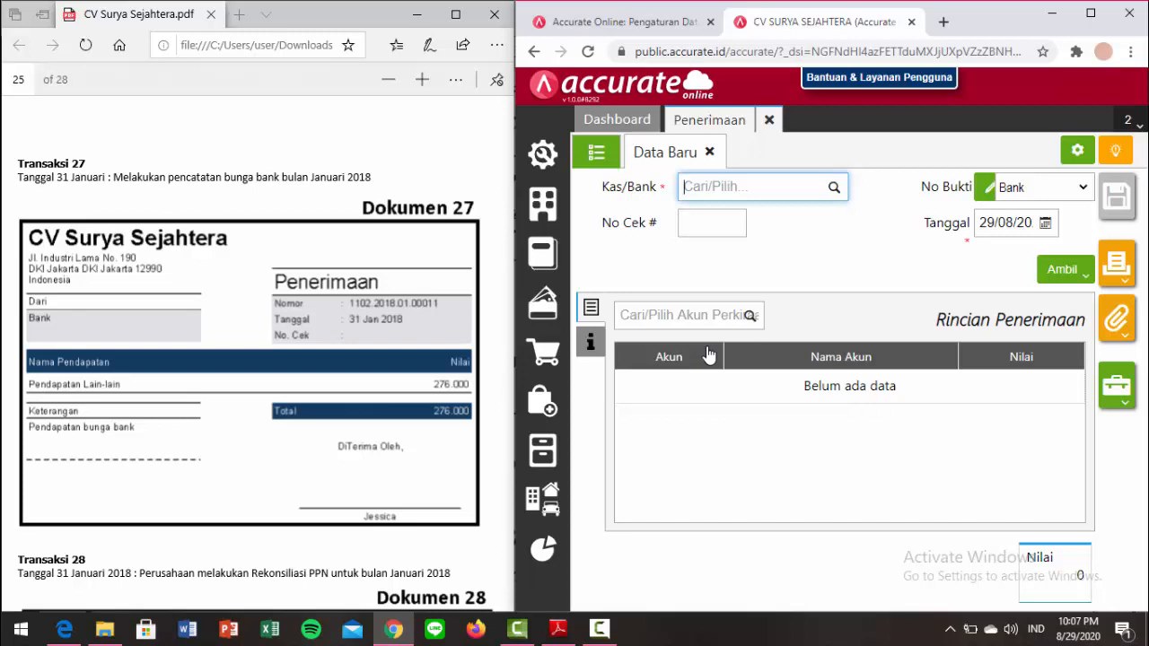
{"action": "left_click", "coordinate": [833, 193]}
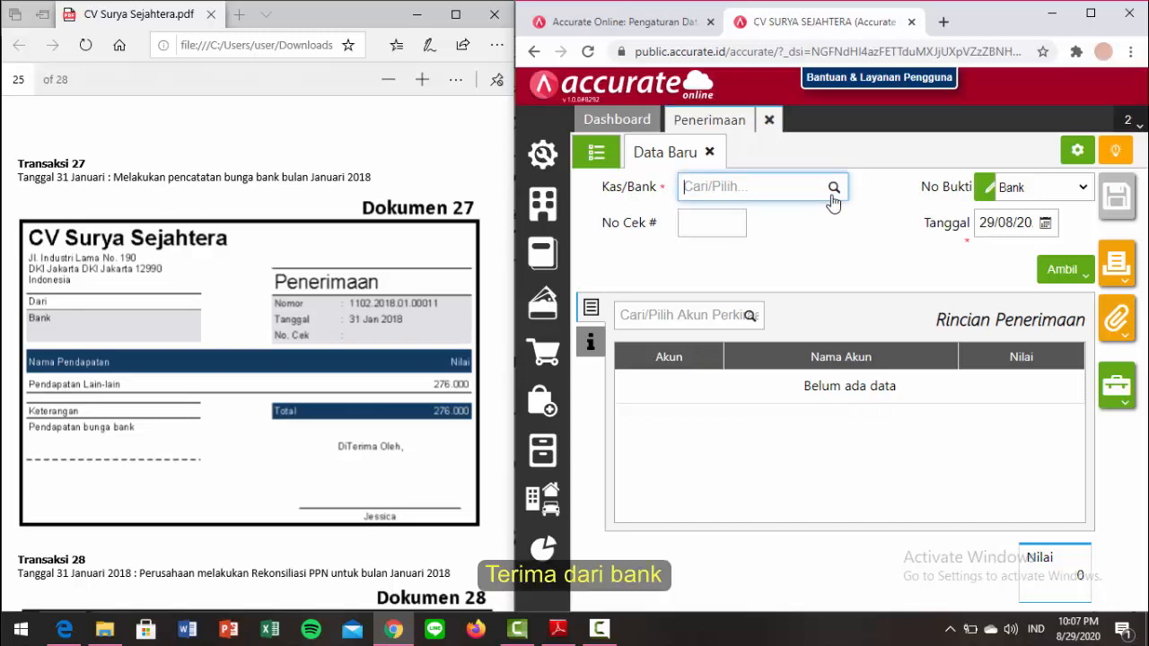
{"action": "left_click", "coordinate": [832, 188]}
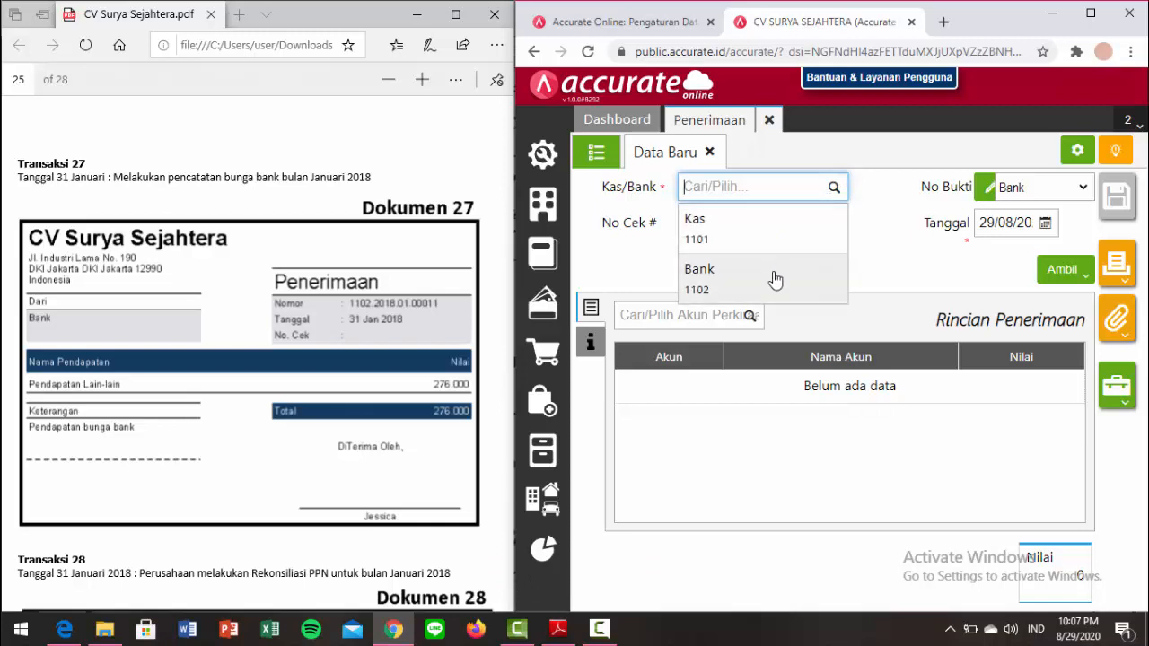
{"action": "left_click", "coordinate": [775, 280]}
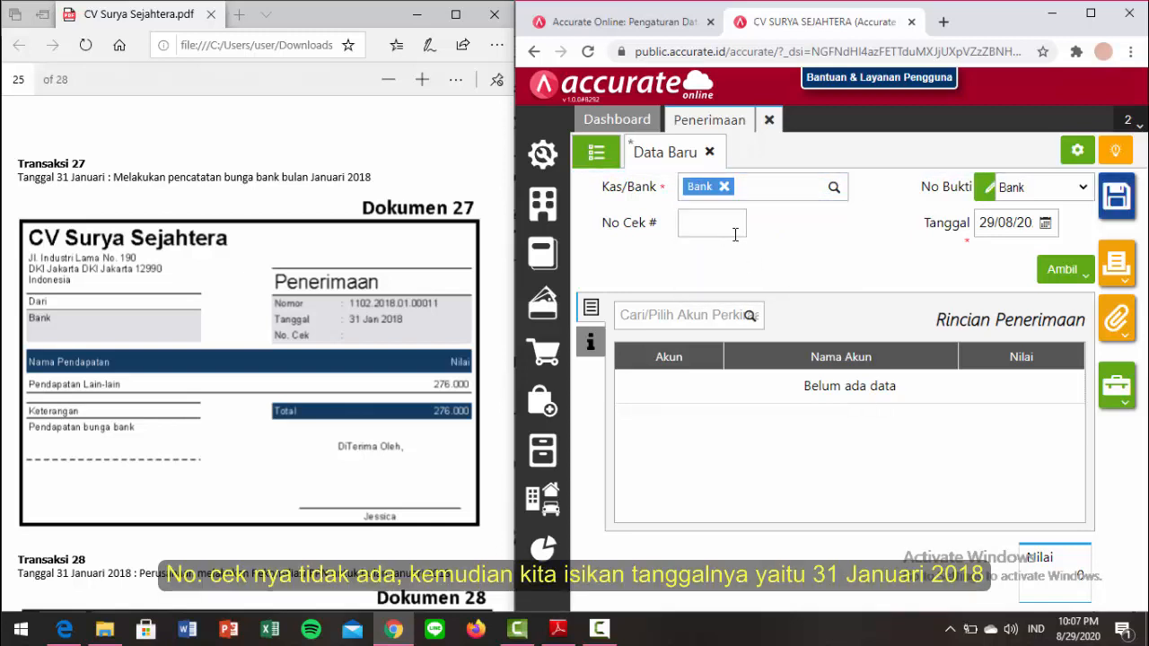
{"action": "left_click", "coordinate": [1014, 222]}
{"action": "type", "text": "31/01/"}
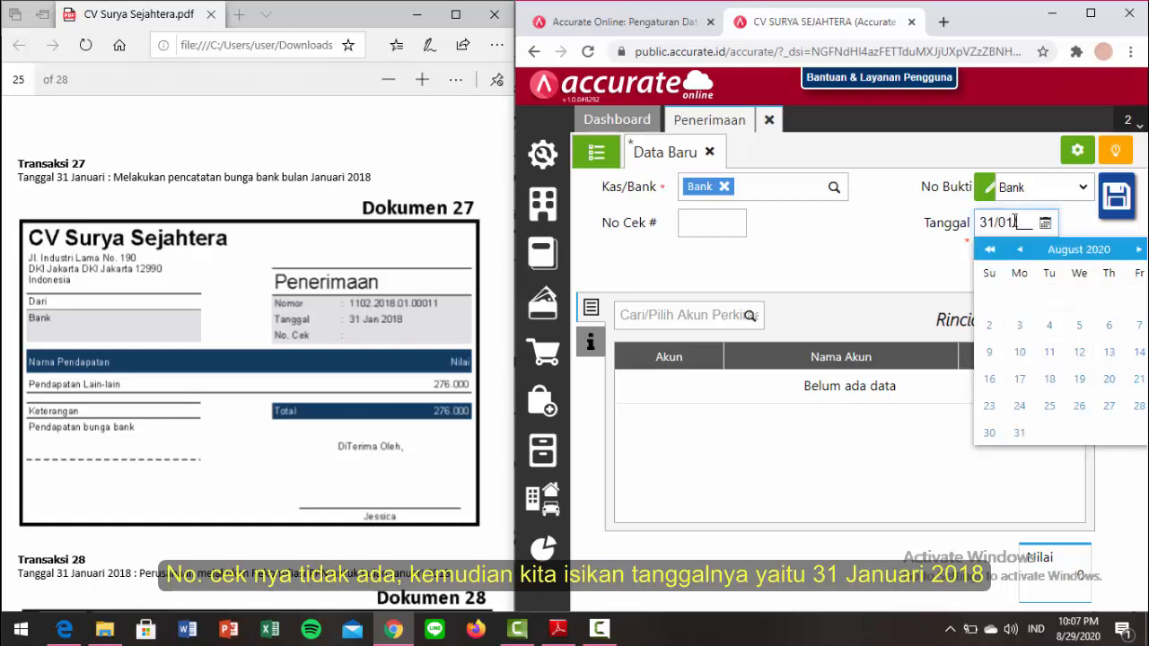
{"action": "type", "text": "20"}
{"action": "left_click", "coordinate": [920, 275]}
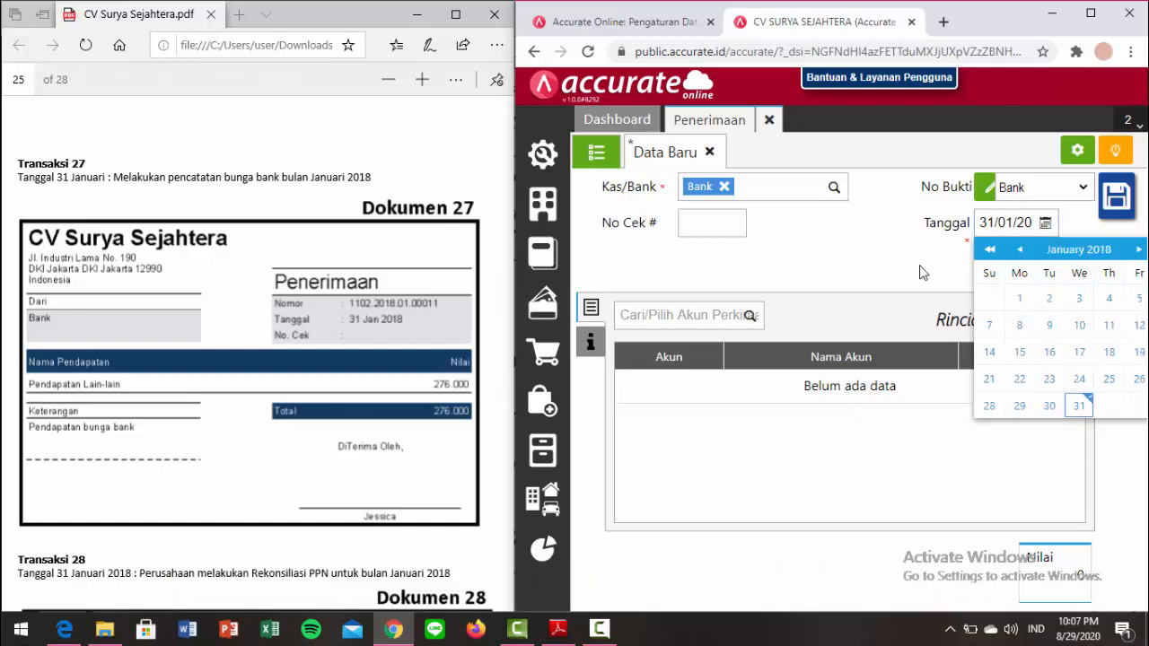
Add the account Pendapatan Lain-lain (8101) to the receipt details with a value of Rp 276.000.
{"action": "left_click", "coordinate": [707, 320]}
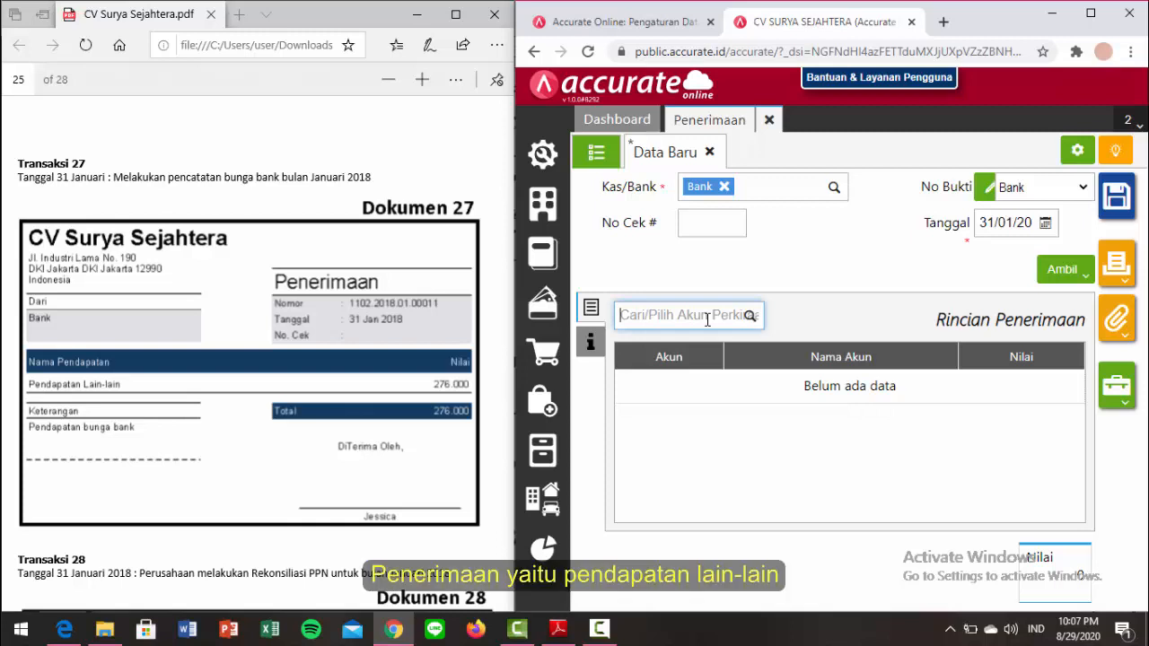
{"action": "type", "text": "penda"}
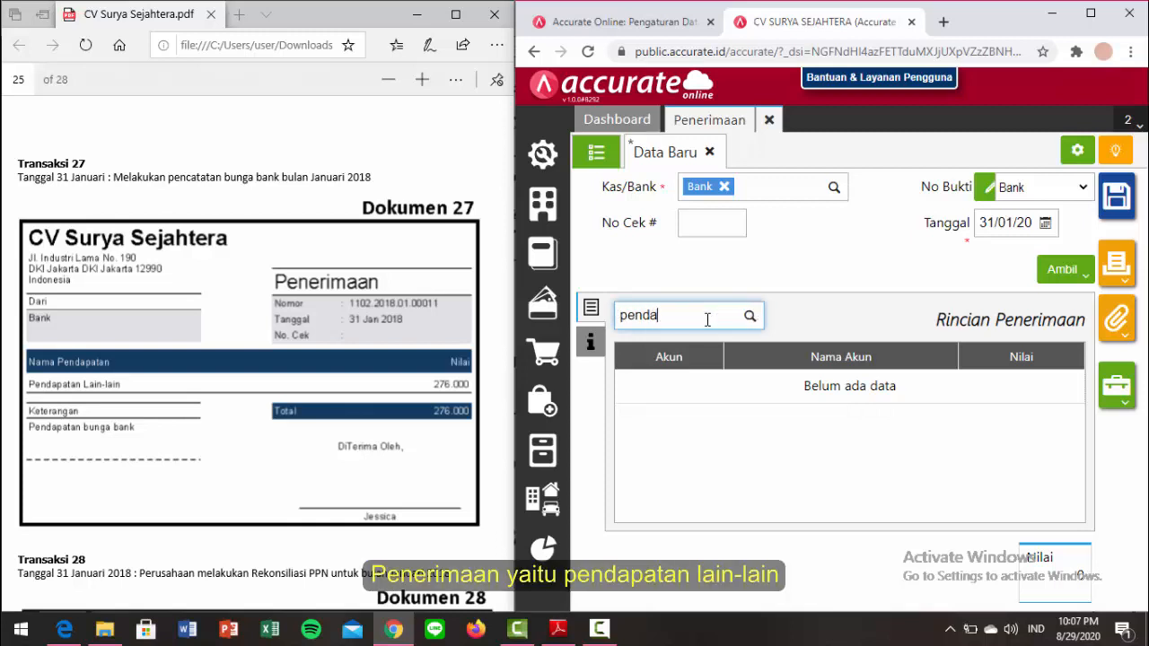
{"action": "type", "text": "patan lain"}
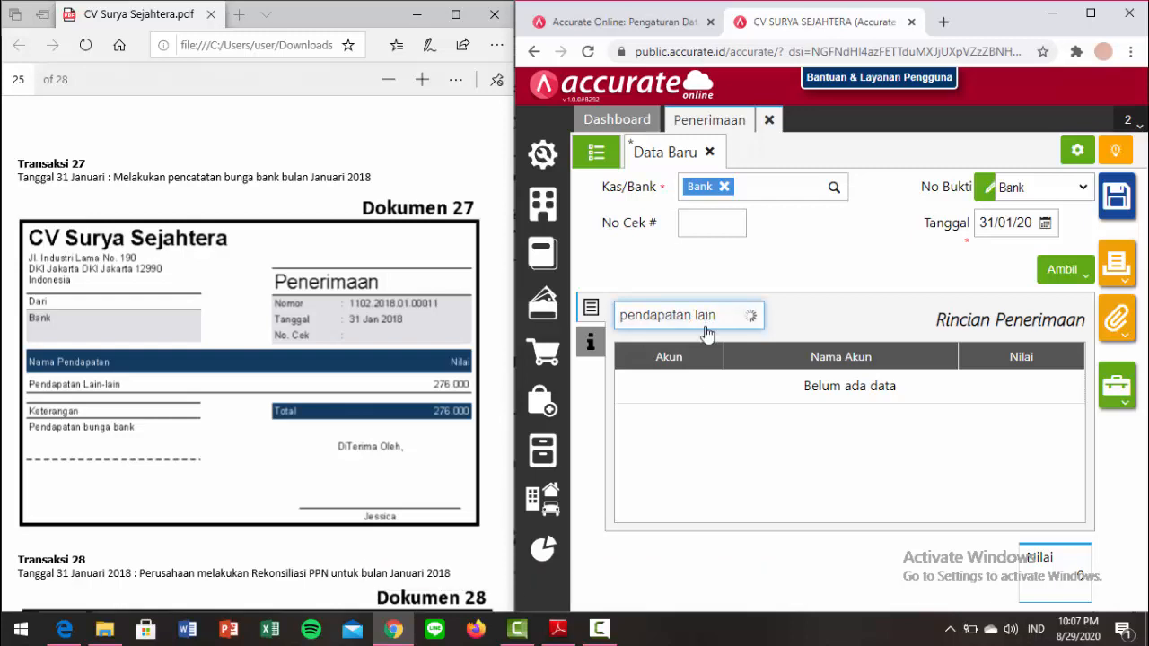
{"action": "left_click", "coordinate": [704, 367]}
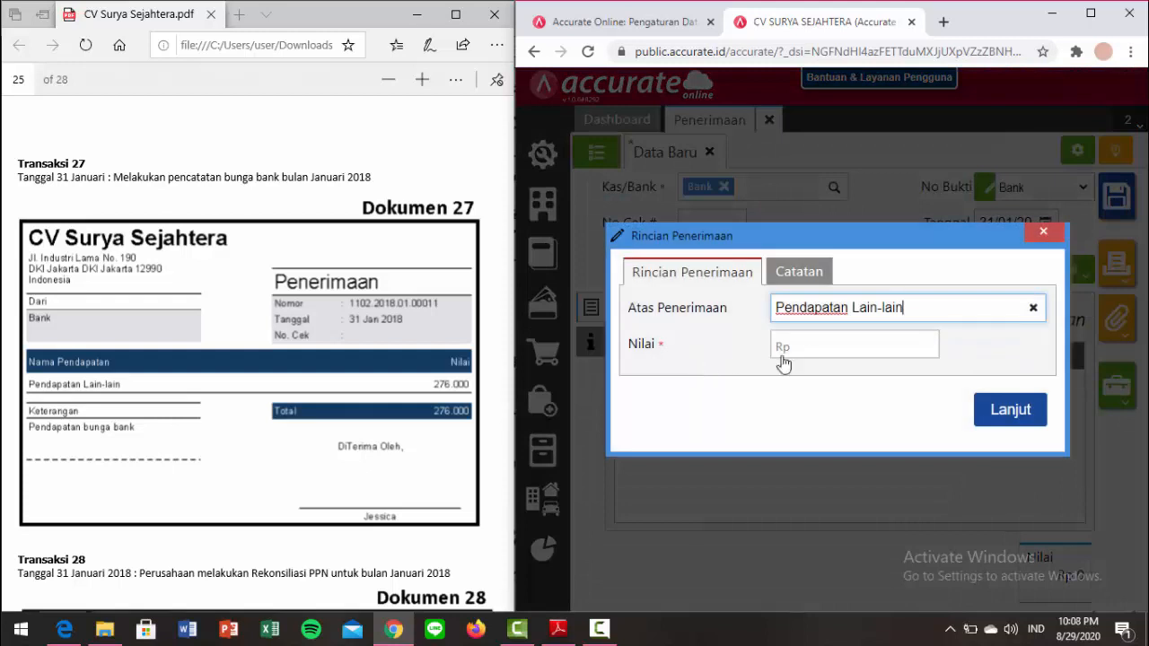
{"action": "left_click", "coordinate": [813, 348]}
{"action": "type", "text": "276.000"}
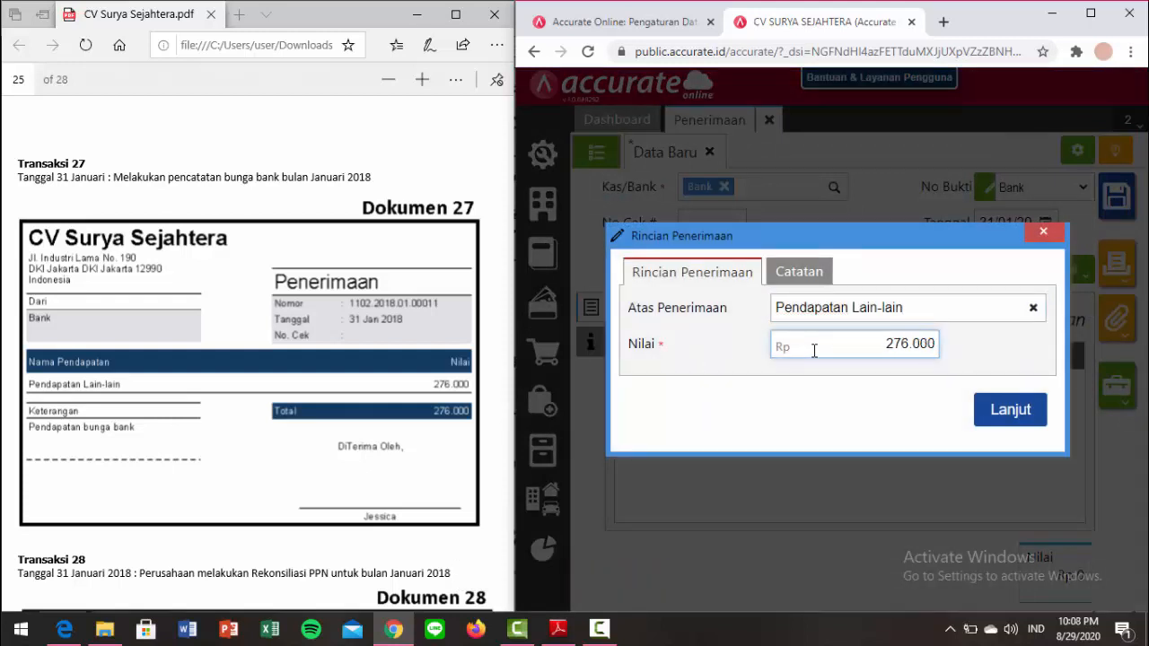
{"action": "left_click", "coordinate": [988, 411]}
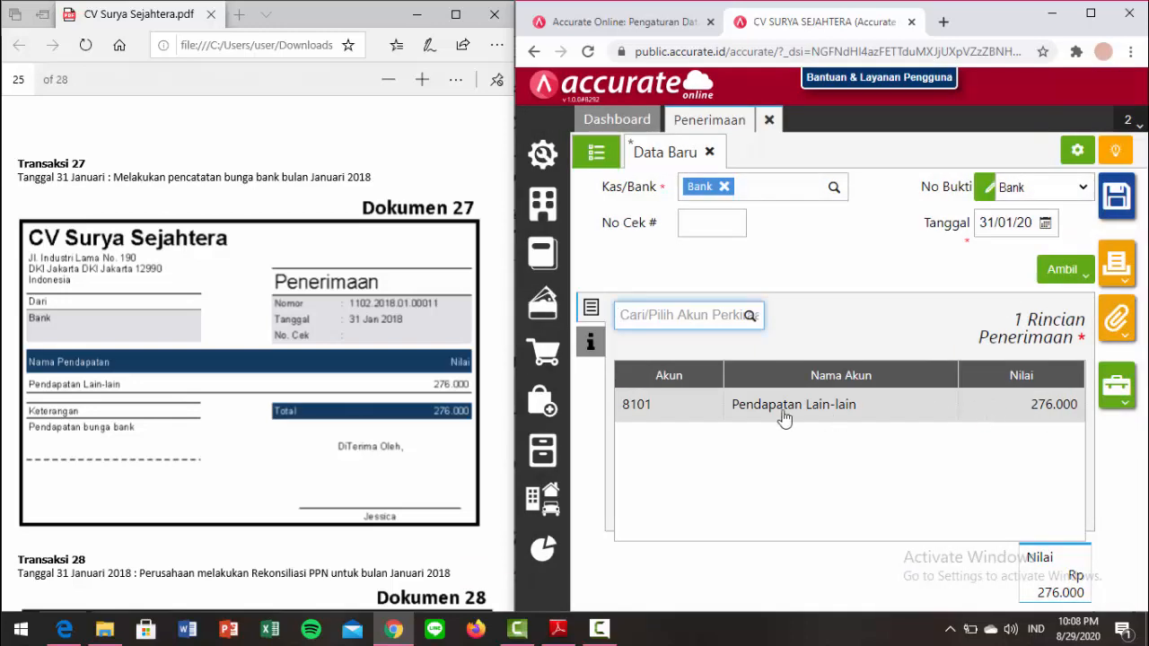
Add the note "Pendapatan bunga bank" to the bank interest receipt's other info, then save and close the receipt.
{"action": "left_click", "coordinate": [599, 358]}
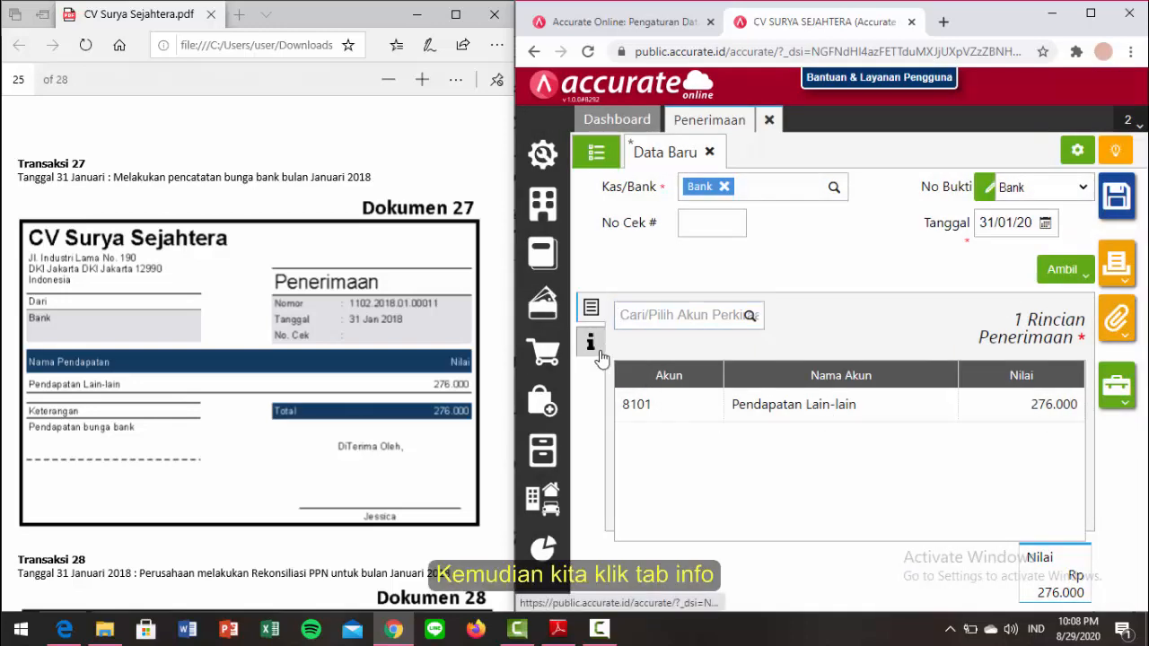
{"action": "left_click", "coordinate": [686, 358]}
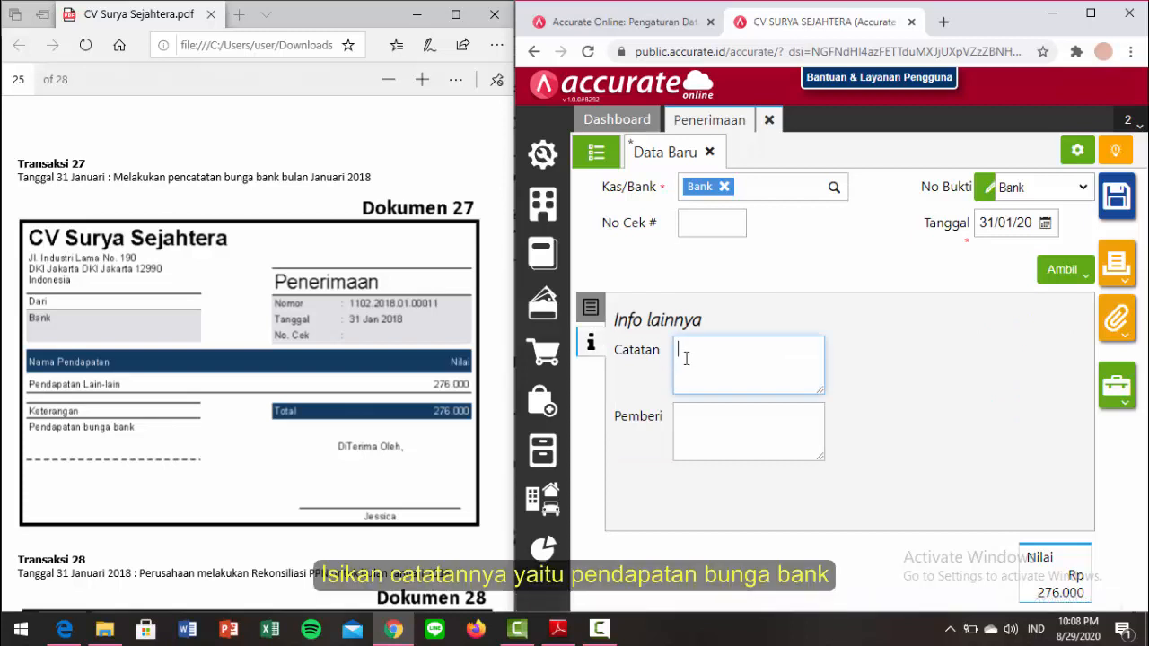
{"action": "type", "text": "Penfd"}
{"action": "key", "text": "BackSpace"}
{"action": "key", "text": "BackSpace"}
{"action": "type", "text": "dapatan"}
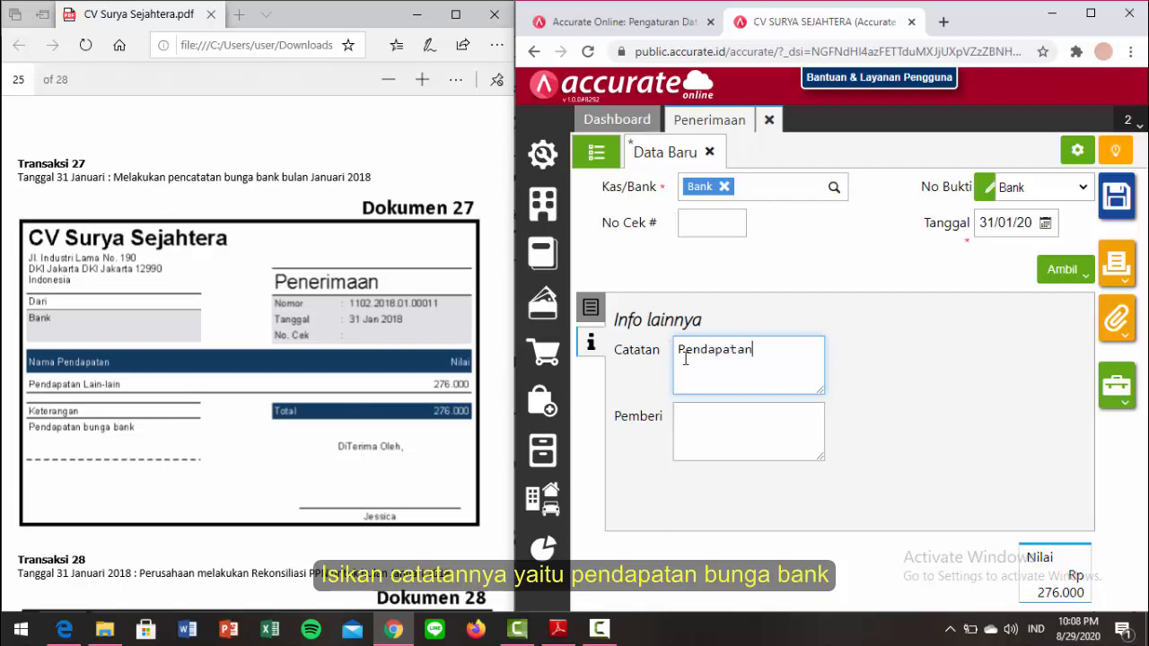
{"action": "type", "text": " bunga bank"}
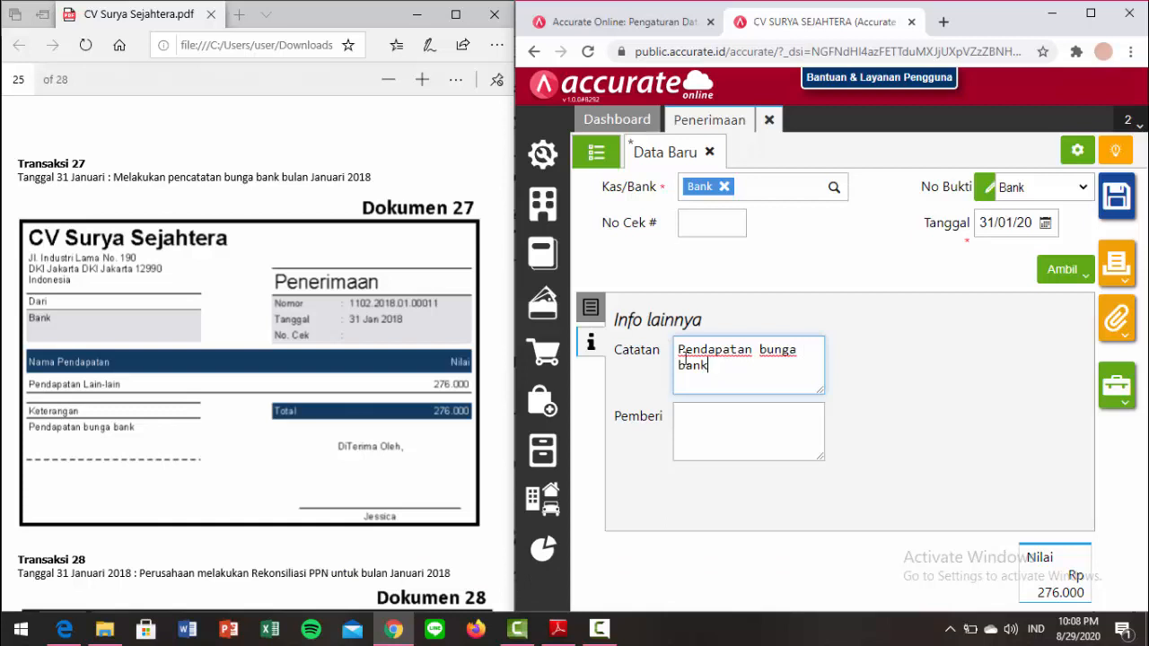
{"action": "left_click", "coordinate": [846, 367]}
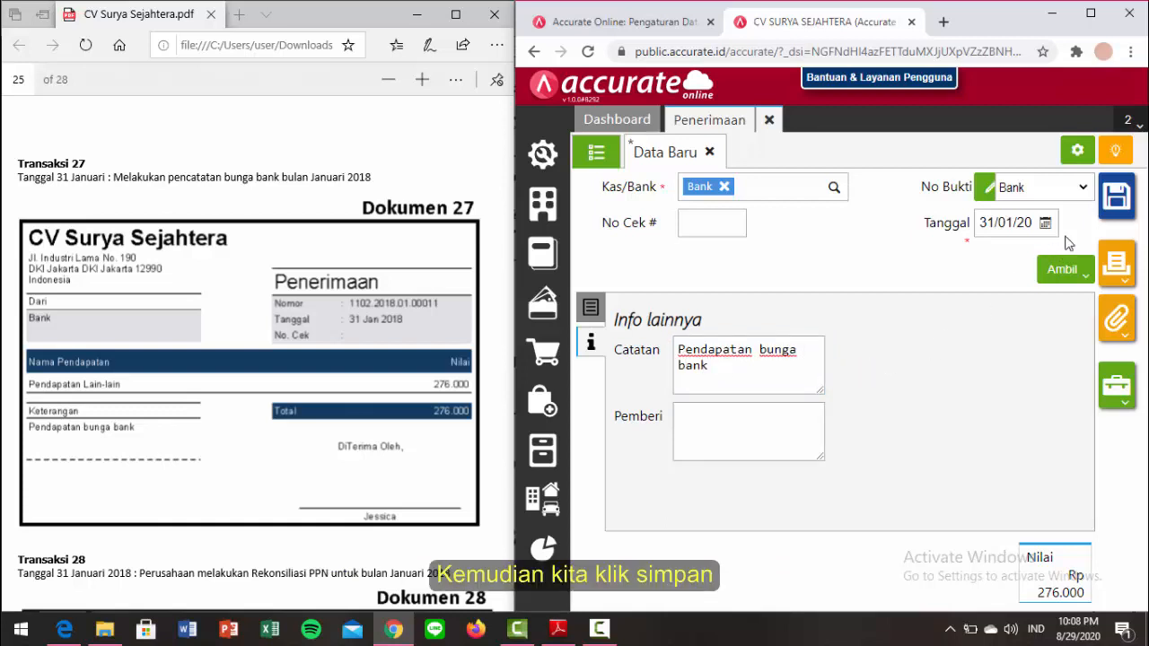
{"action": "left_click", "coordinate": [1116, 205]}
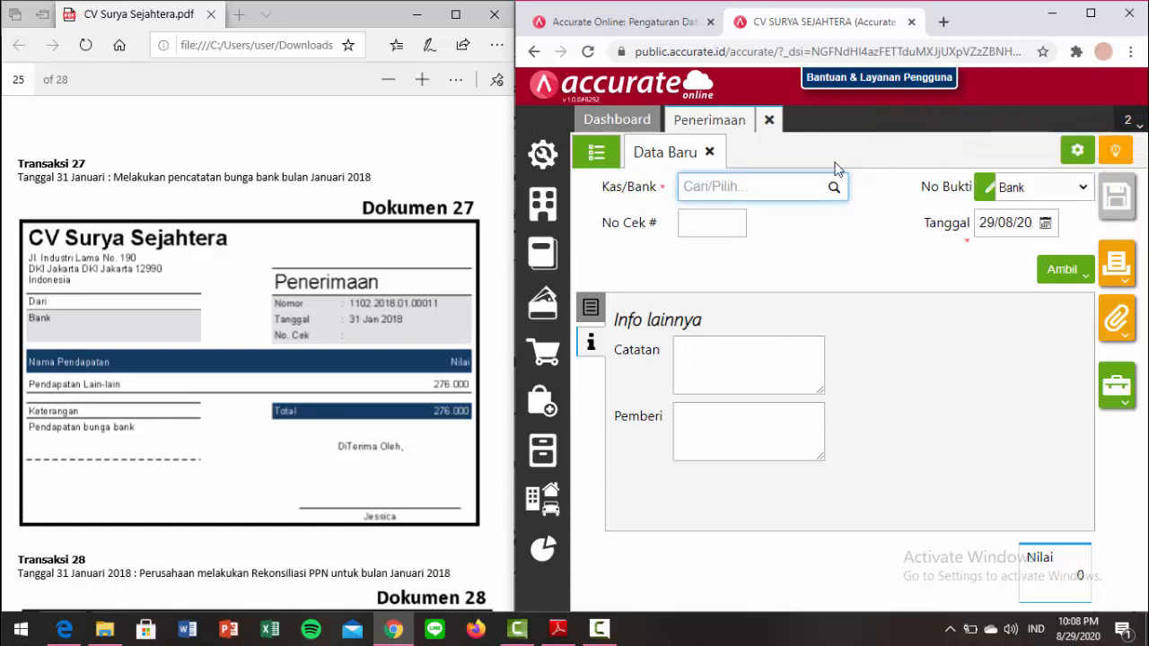
{"action": "left_click", "coordinate": [777, 130]}
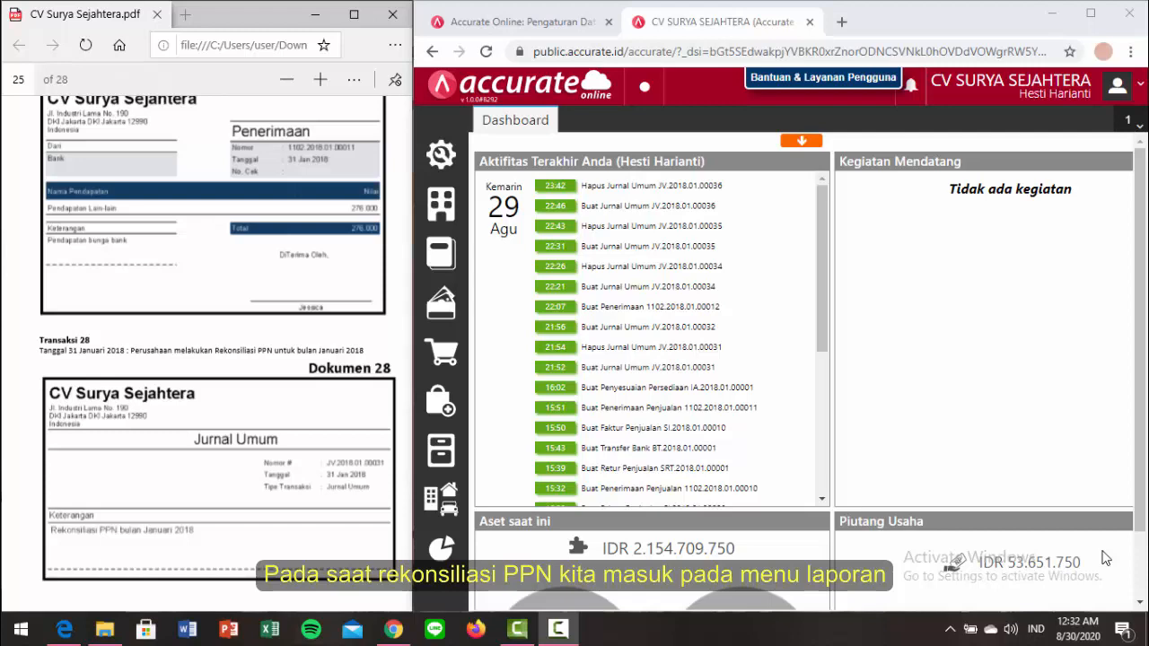
Open the Rekonsiliasi PPN Lebih/Kurang Bayar report from the Pajak category of Daftar Laporan.
{"action": "left_click", "coordinate": [439, 553]}
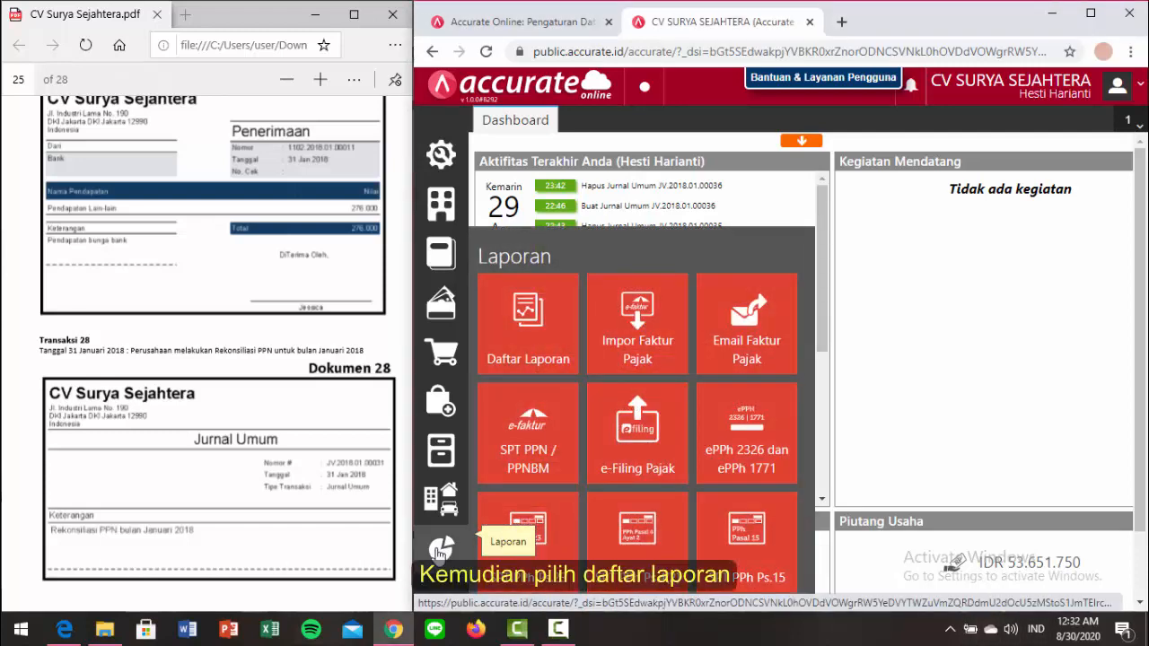
{"action": "left_click", "coordinate": [542, 371]}
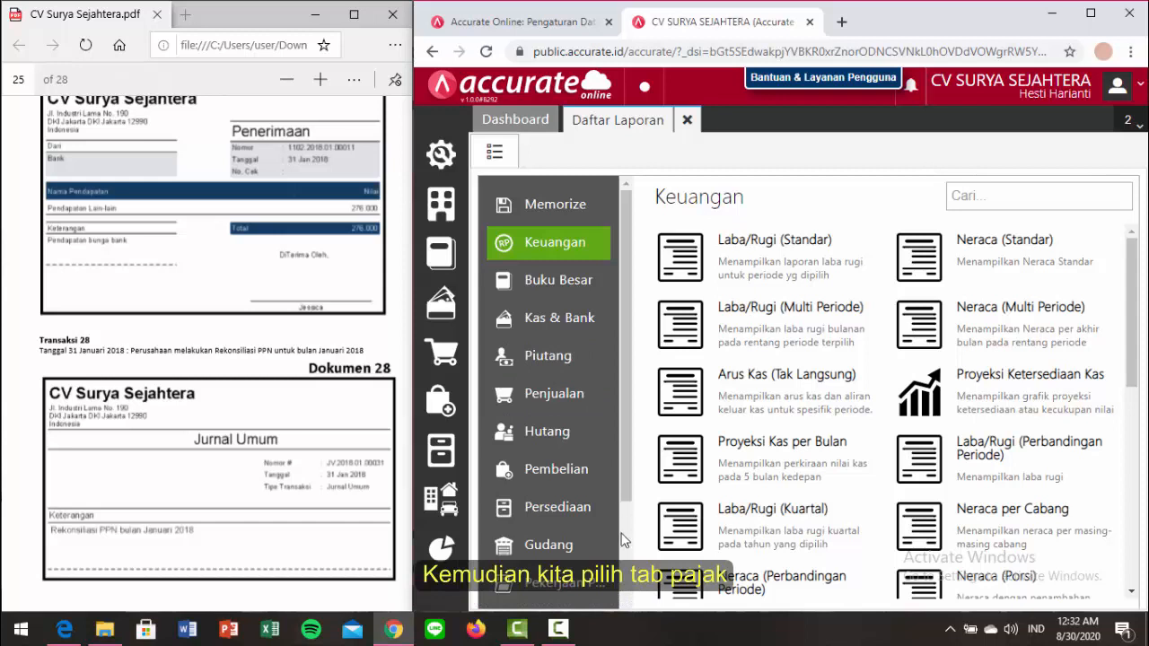
{"action": "scroll", "coordinate": [625, 599], "scroll_direction": "down", "scroll_amount": 3}
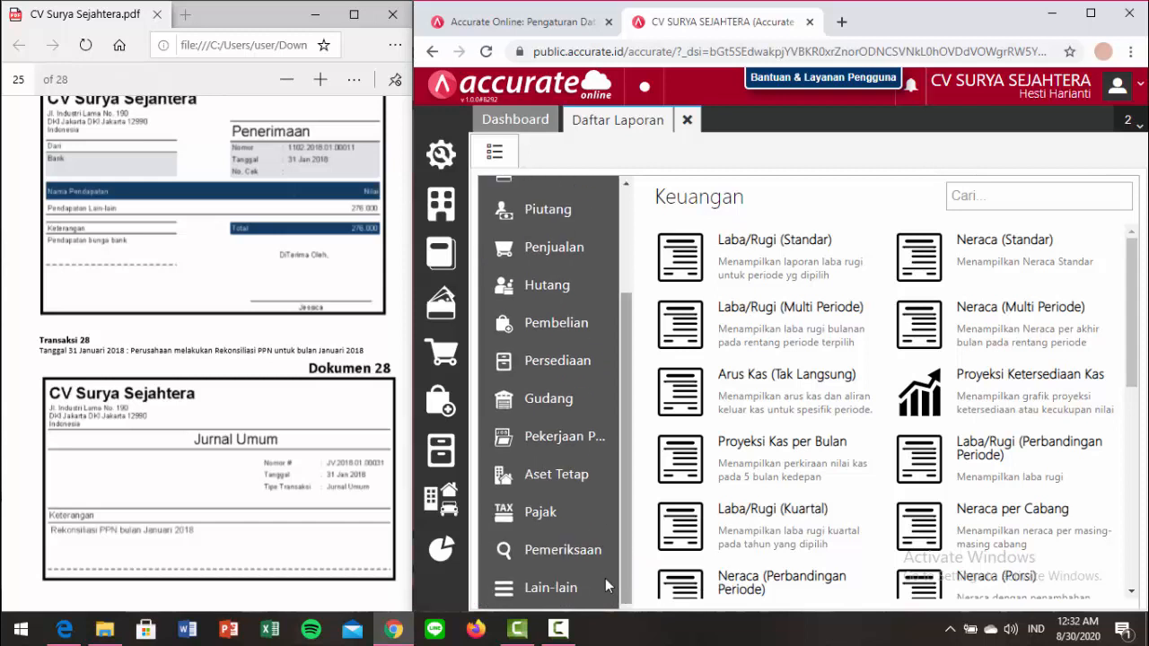
{"action": "left_click", "coordinate": [573, 526]}
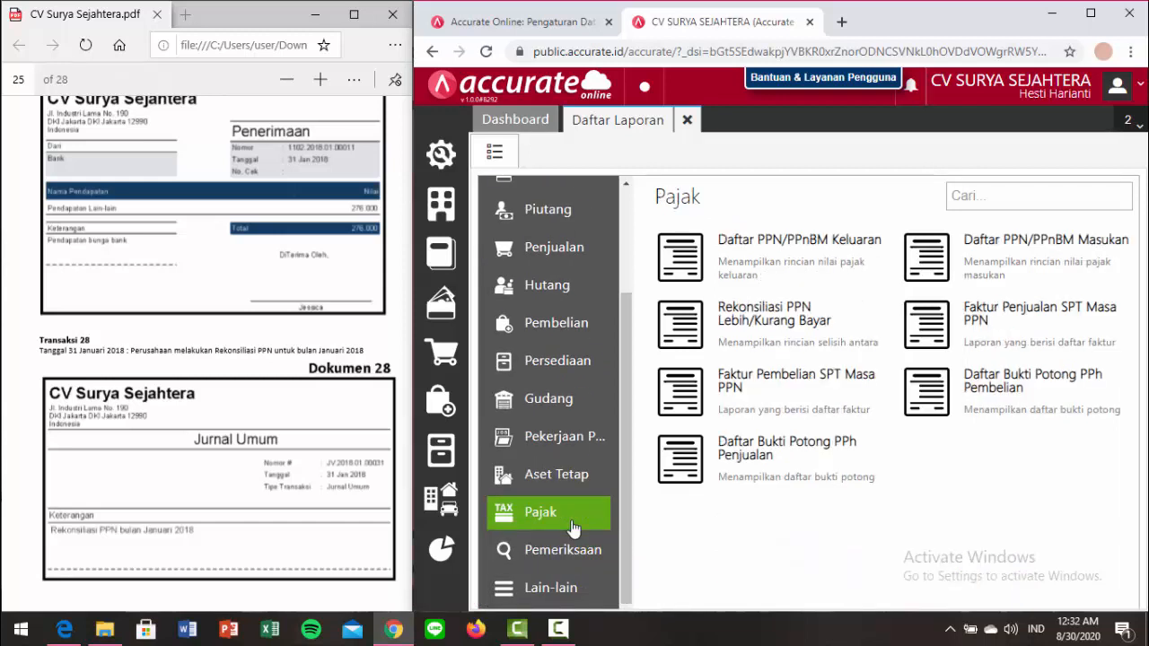
{"action": "left_click", "coordinate": [759, 325]}
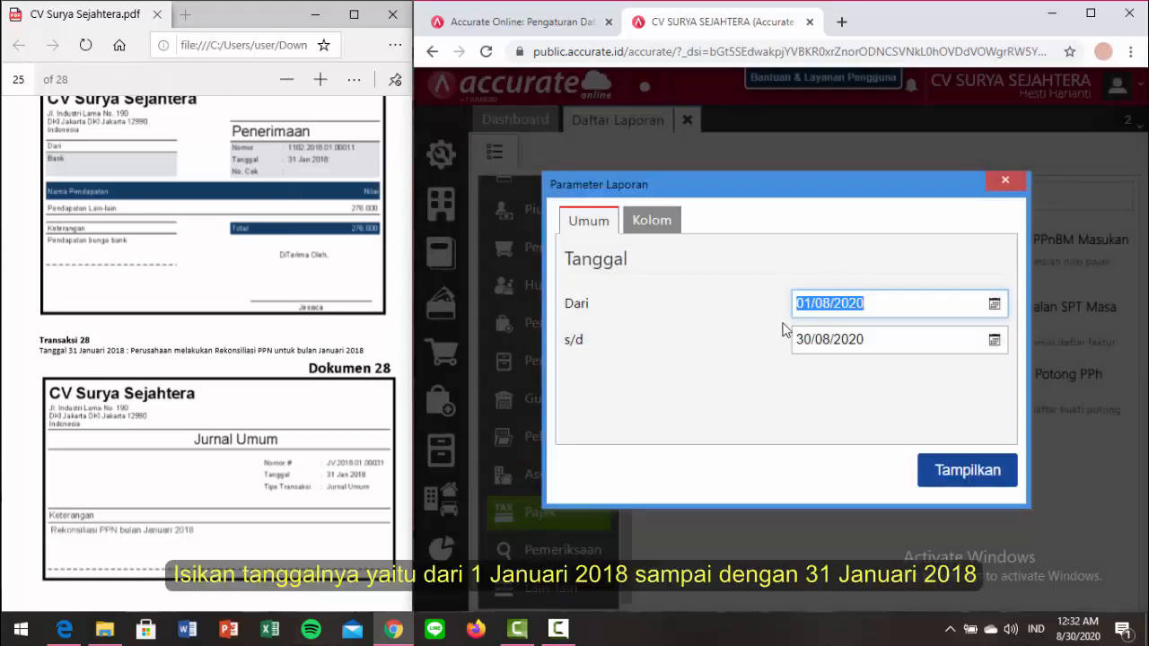
Display the PPN reconciliation report for 01/01/2018 to 31/01/2018 and read the totals for PPN Keluaran, PPN Masukan and PPN Lebih/Kurang Bayar.
{"action": "type", "text": "0"}
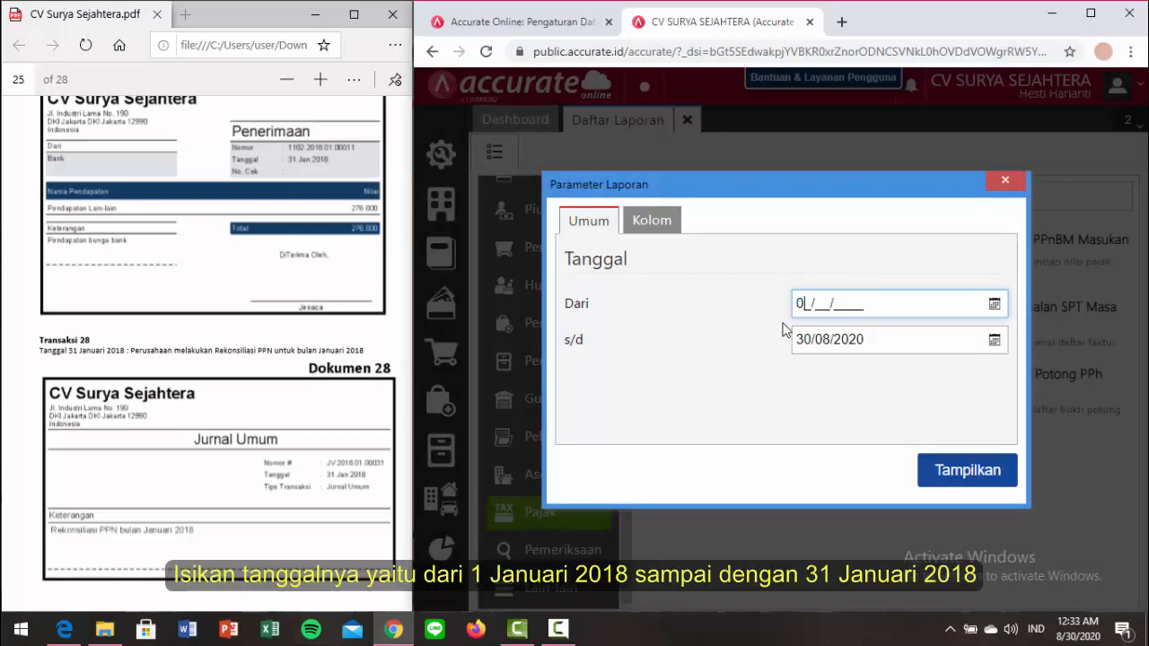
{"action": "type", "text": "1/01/2018"}
{"action": "left_click", "coordinate": [821, 351]}
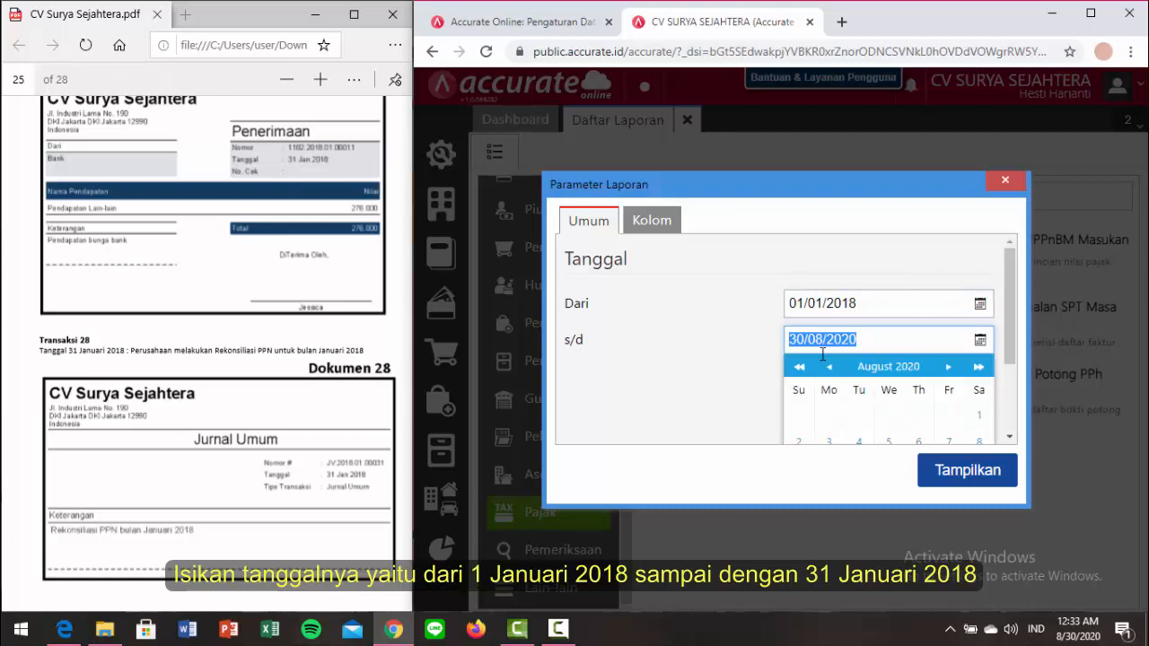
{"action": "type", "text": "31/01/2018"}
{"action": "left_click", "coordinate": [735, 381]}
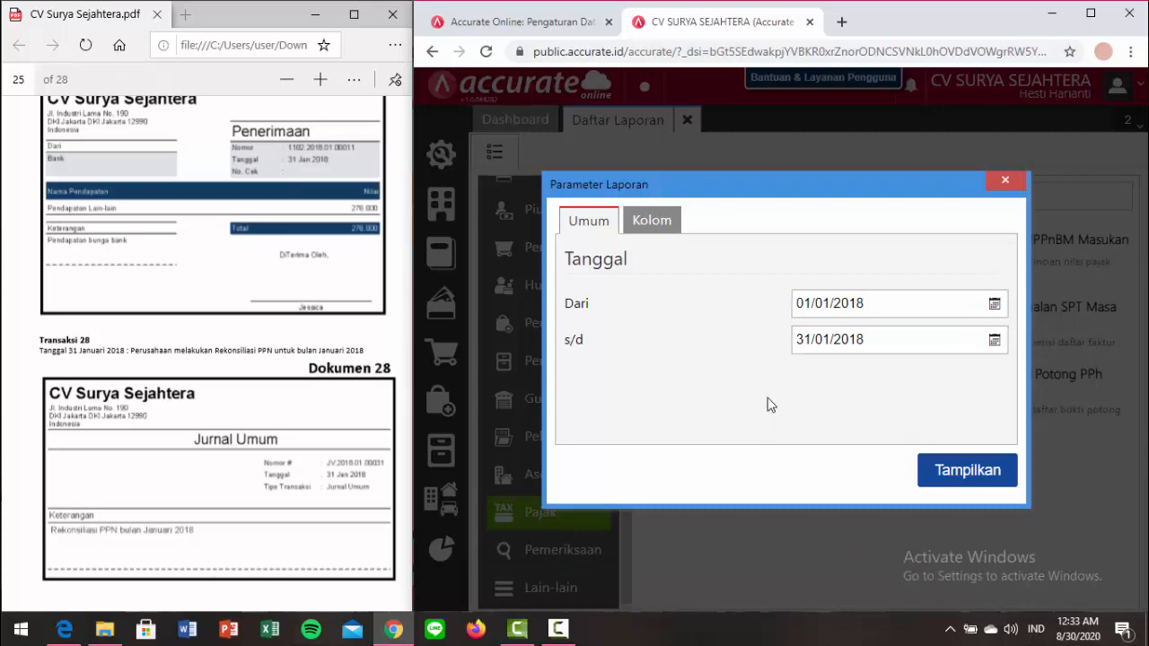
{"action": "left_click", "coordinate": [949, 473]}
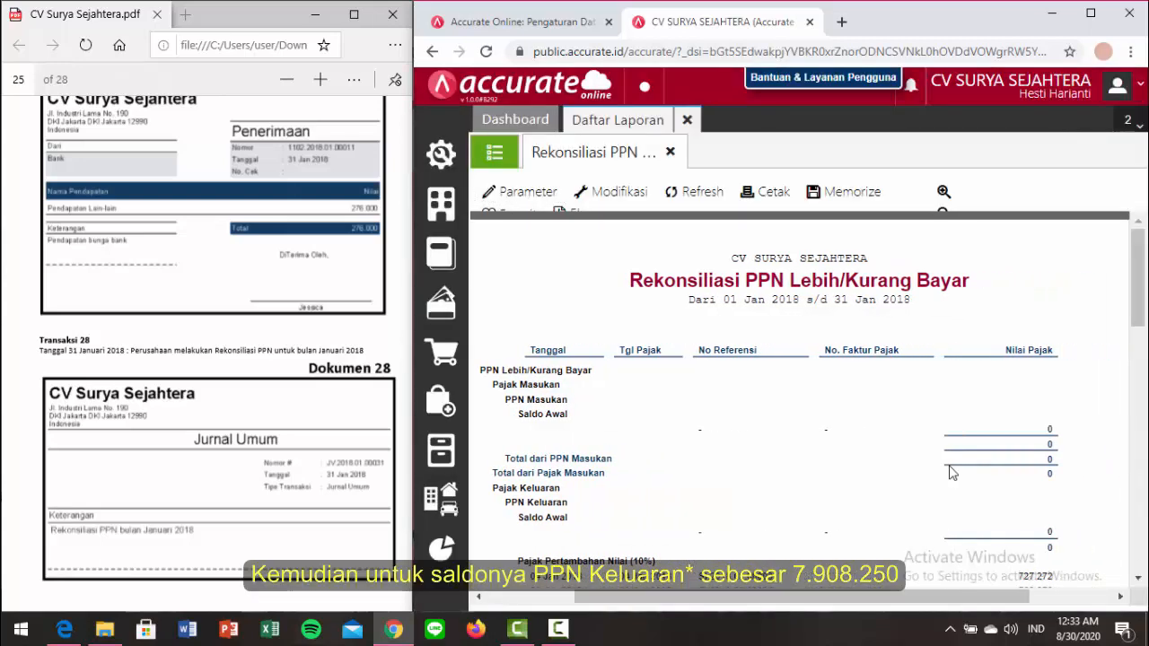
{"action": "scroll", "coordinate": [952, 473], "scroll_direction": "down", "scroll_amount": 4}
{"action": "scroll", "coordinate": [952, 473], "scroll_direction": "up", "scroll_amount": 2}
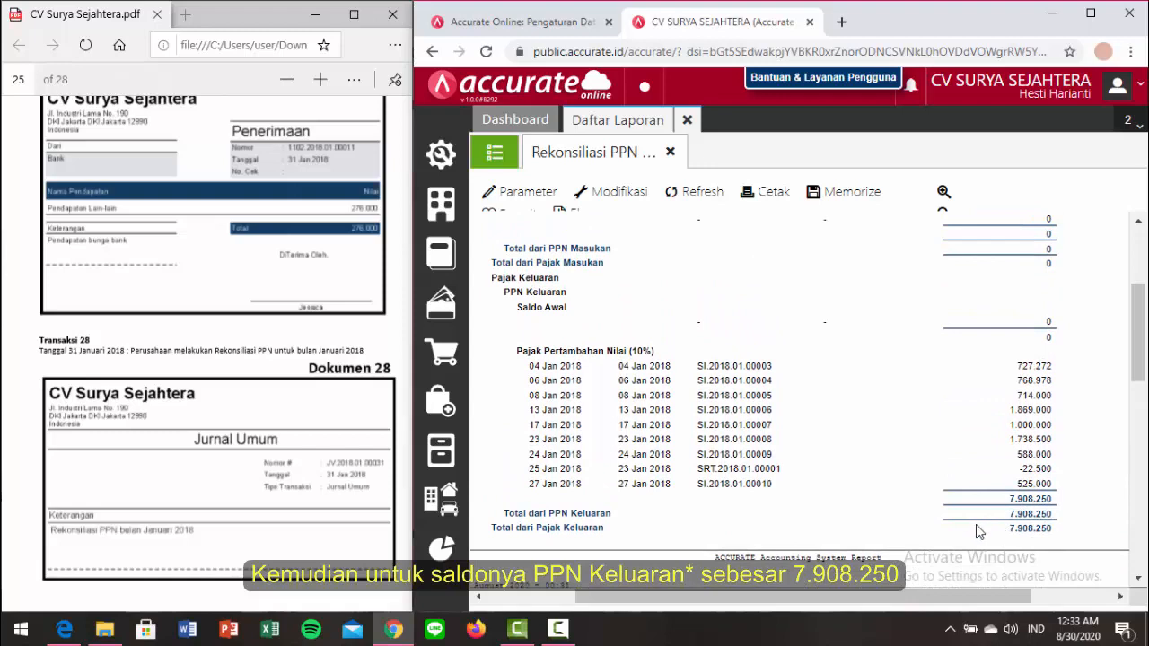
{"action": "scroll", "coordinate": [891, 509], "scroll_direction": "down", "scroll_amount": 5}
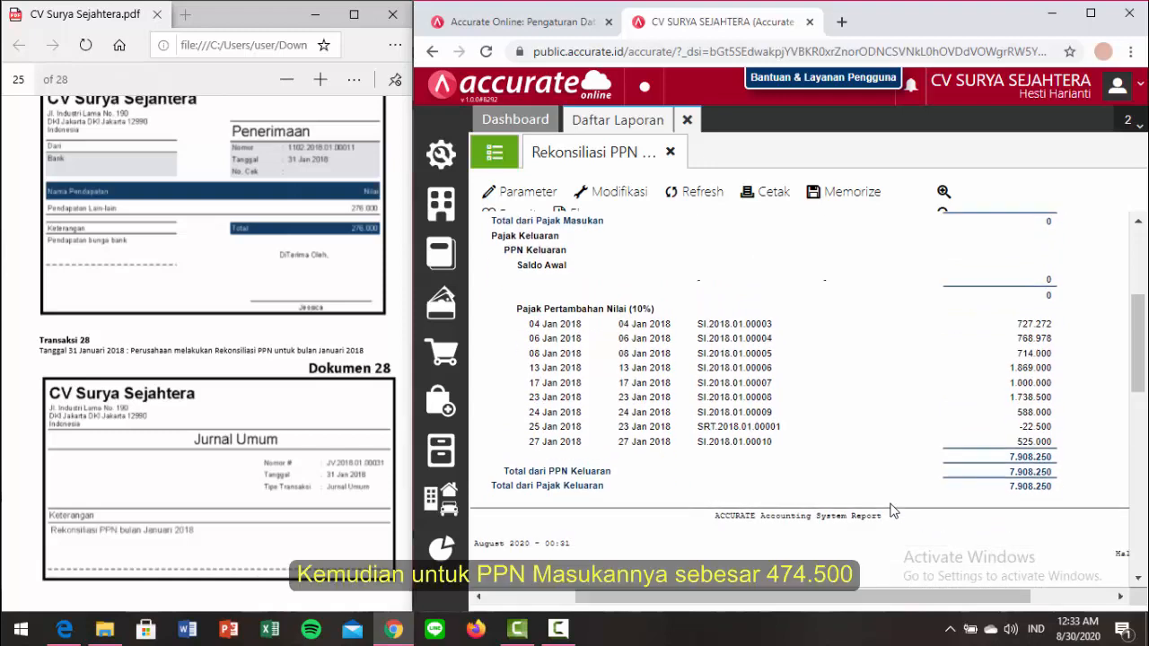
{"action": "scroll", "coordinate": [891, 509], "scroll_direction": "up", "scroll_amount": 3}
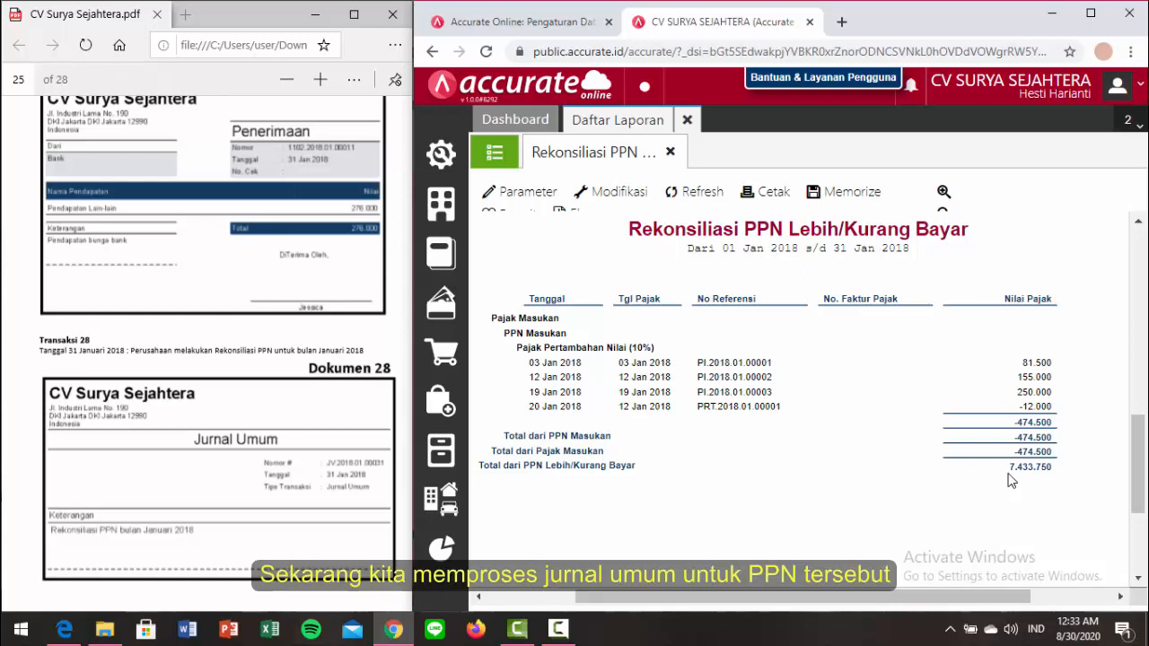
Start a new Jurnal Umum entry dated 31/01/2018 for the PPN reconciliation.
{"action": "left_click", "coordinate": [441, 269]}
{"action": "left_click", "coordinate": [518, 415]}
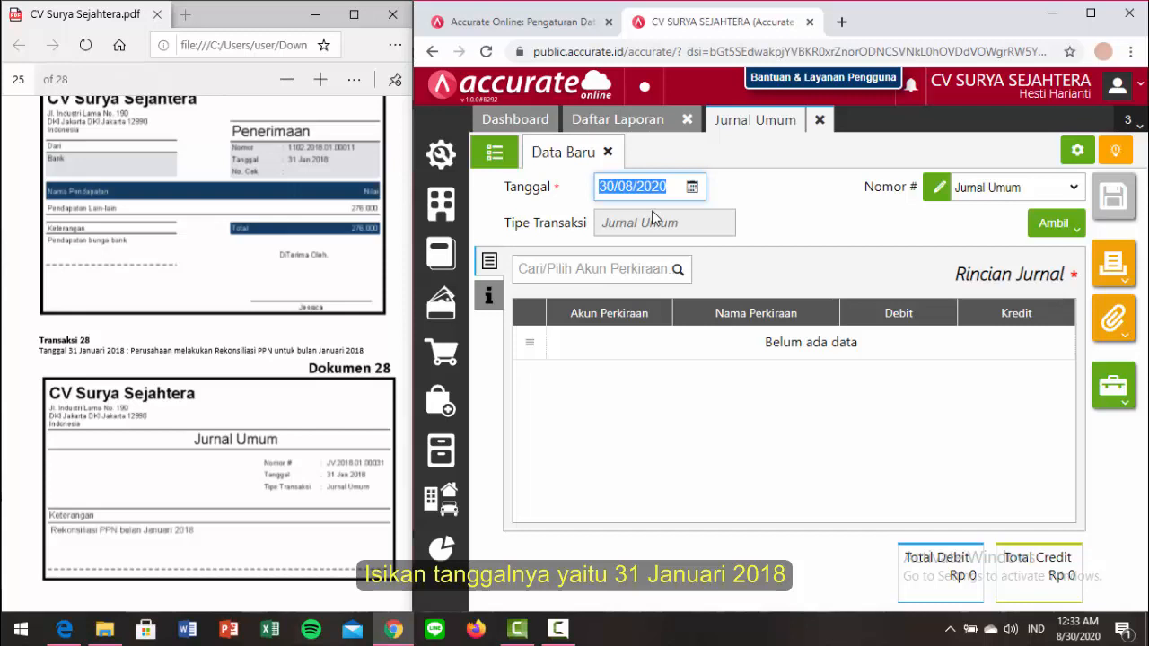
{"action": "type", "text": "31/"}
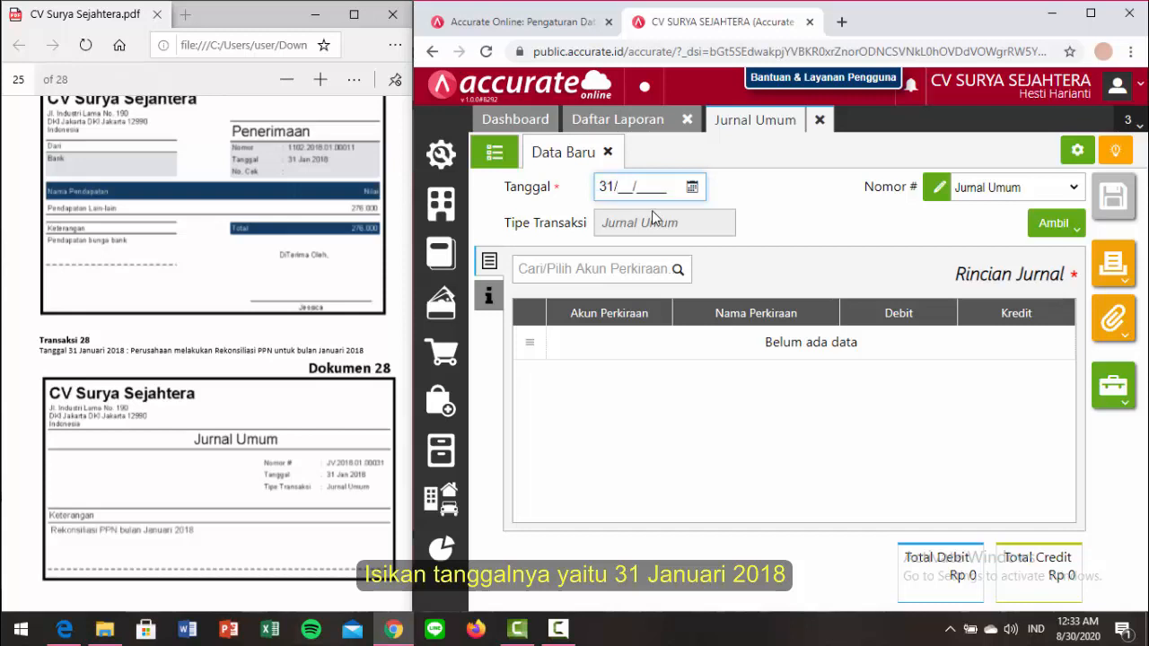
{"action": "type", "text": "01/2018"}
Add the account PPN Keluaran to the journal details with a debit of Rp 7.908.250.
{"action": "left_click", "coordinate": [643, 269]}
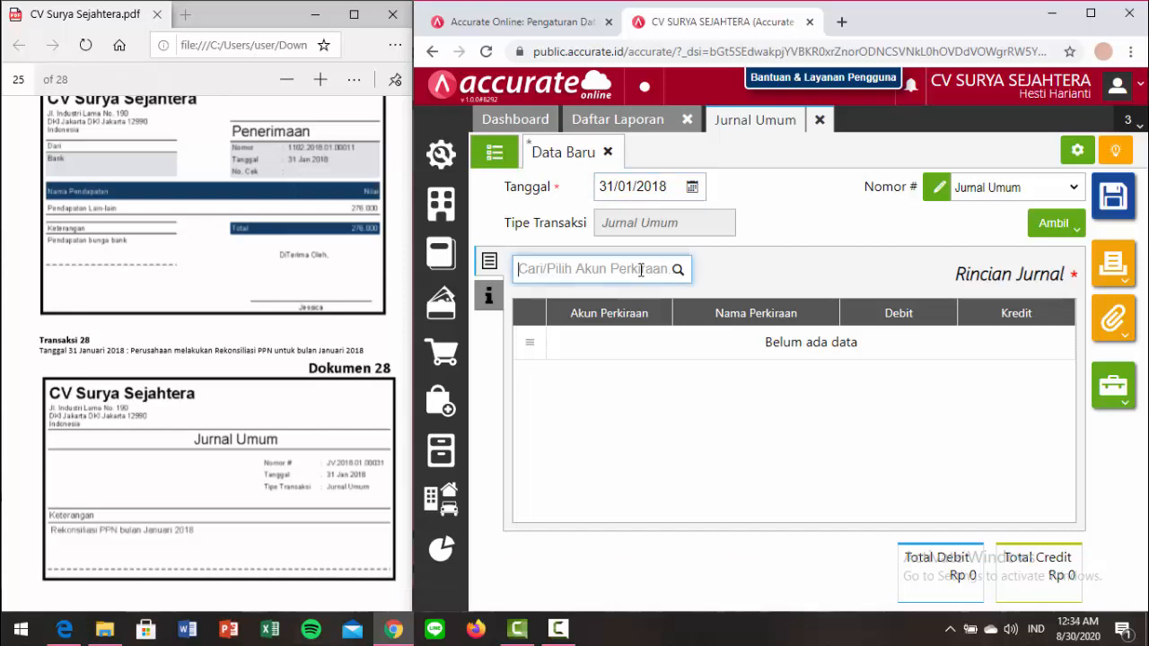
{"action": "type", "text": "ppn kel"}
{"action": "left_click", "coordinate": [626, 300]}
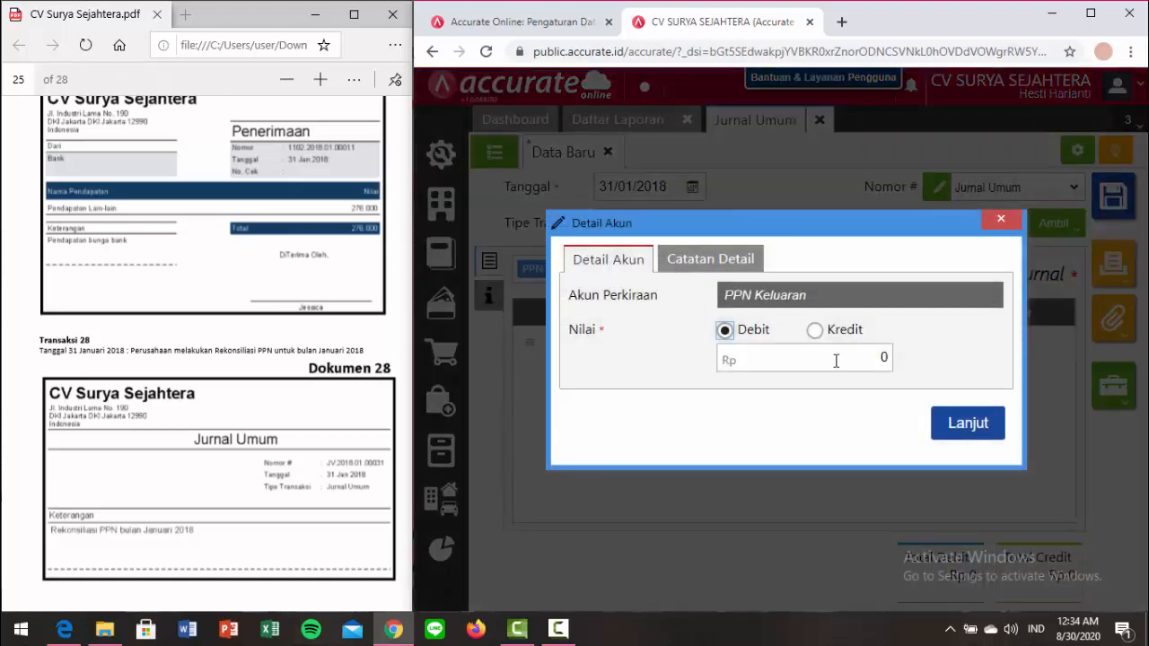
{"action": "left_click", "coordinate": [835, 360]}
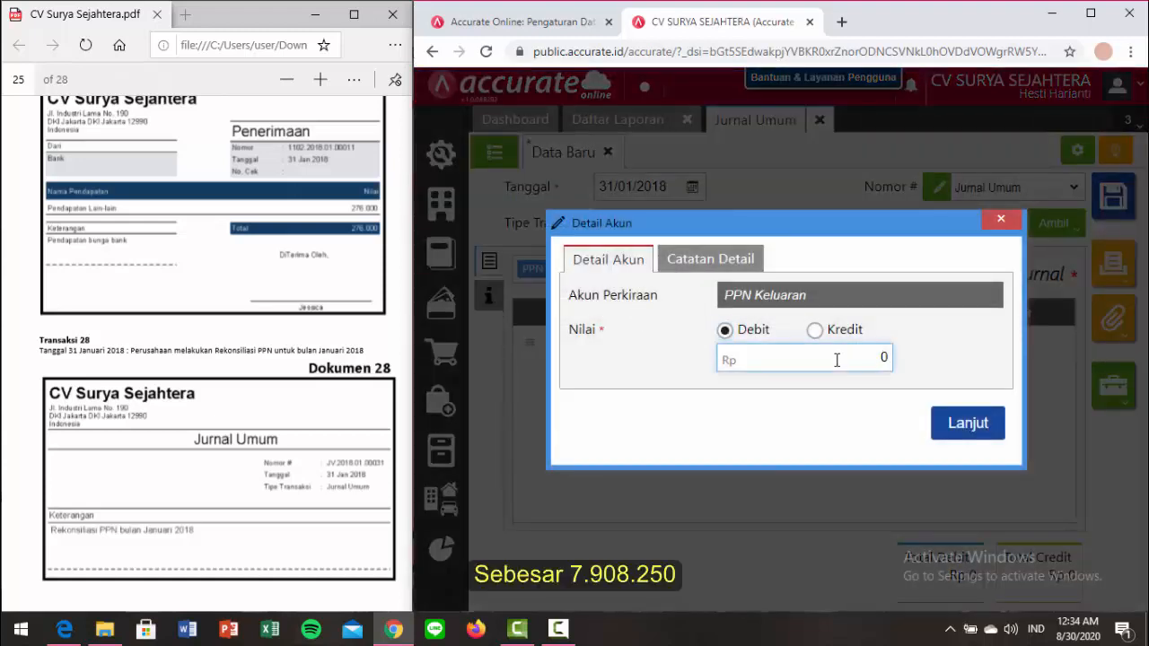
{"action": "type", "text": "7.908.250"}
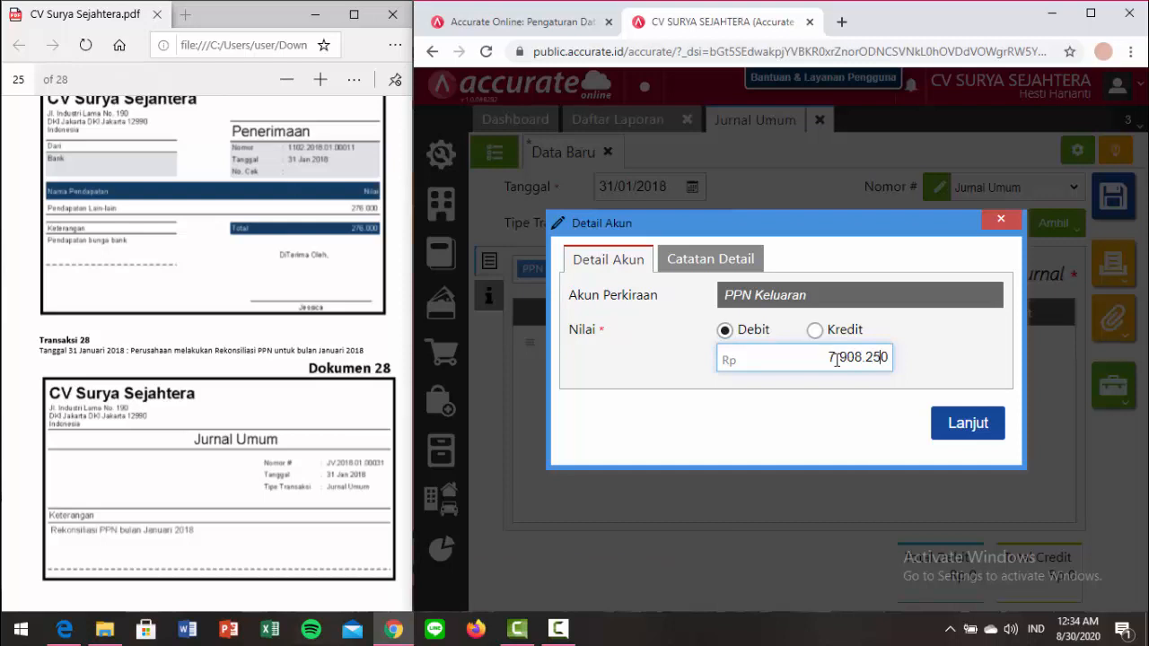
{"action": "left_click", "coordinate": [945, 359]}
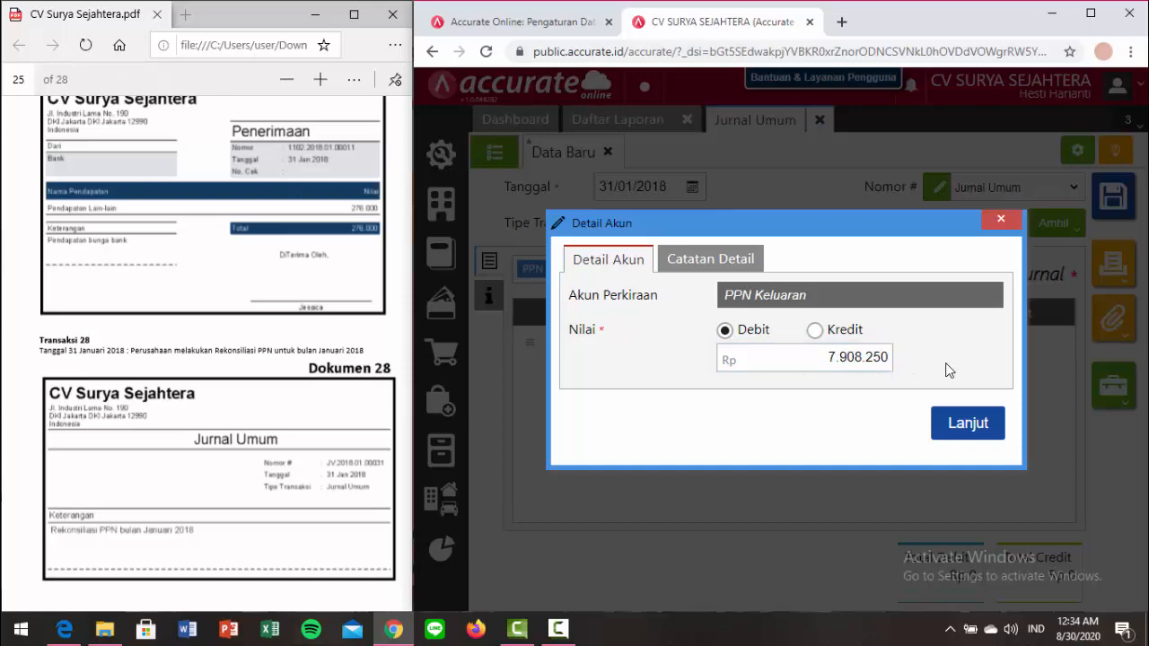
{"action": "left_click", "coordinate": [961, 424]}
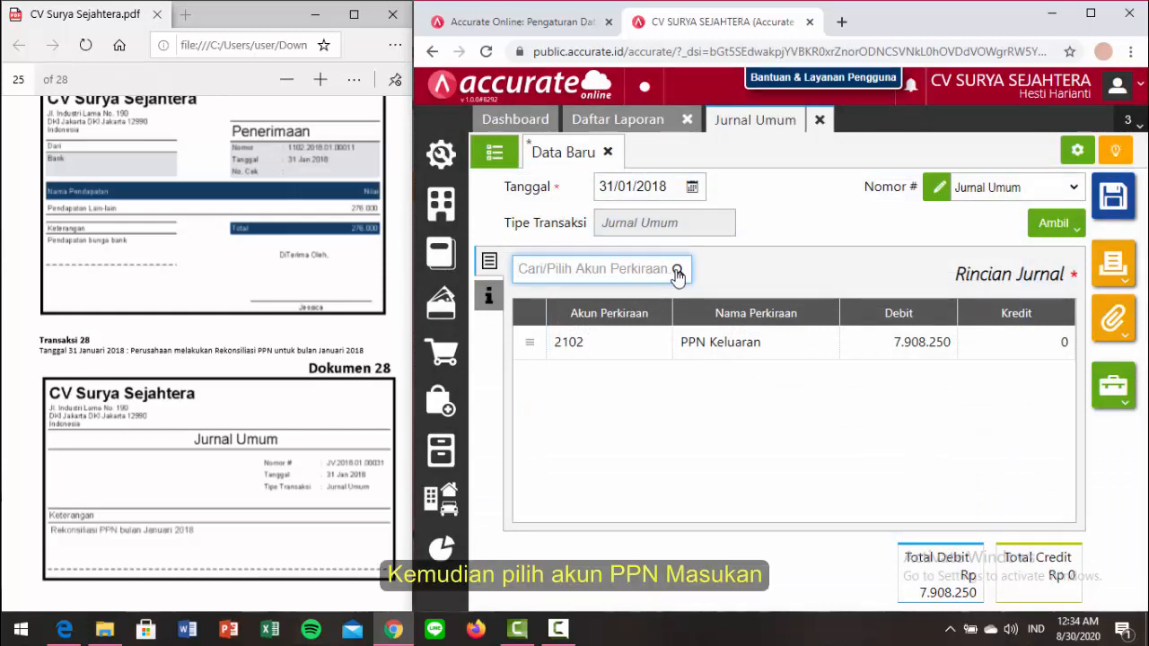
Add the account PPN Masukan to the journal details with a credit of Rp 474.500.
{"action": "type", "text": "p"}
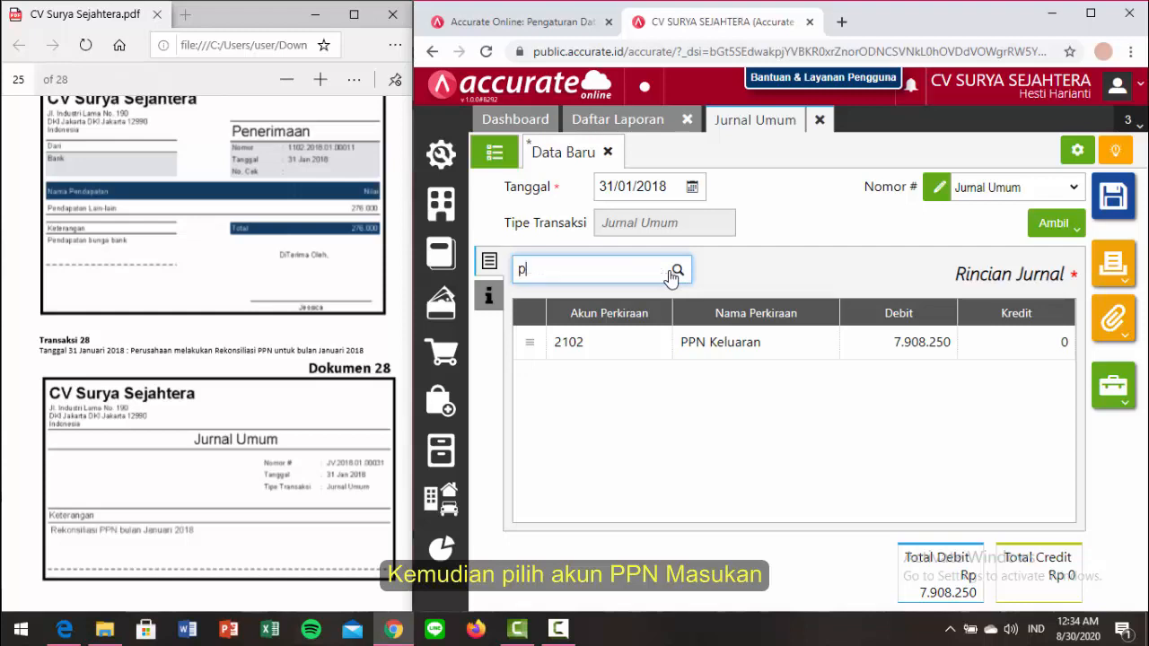
{"action": "type", "text": "pn mas"}
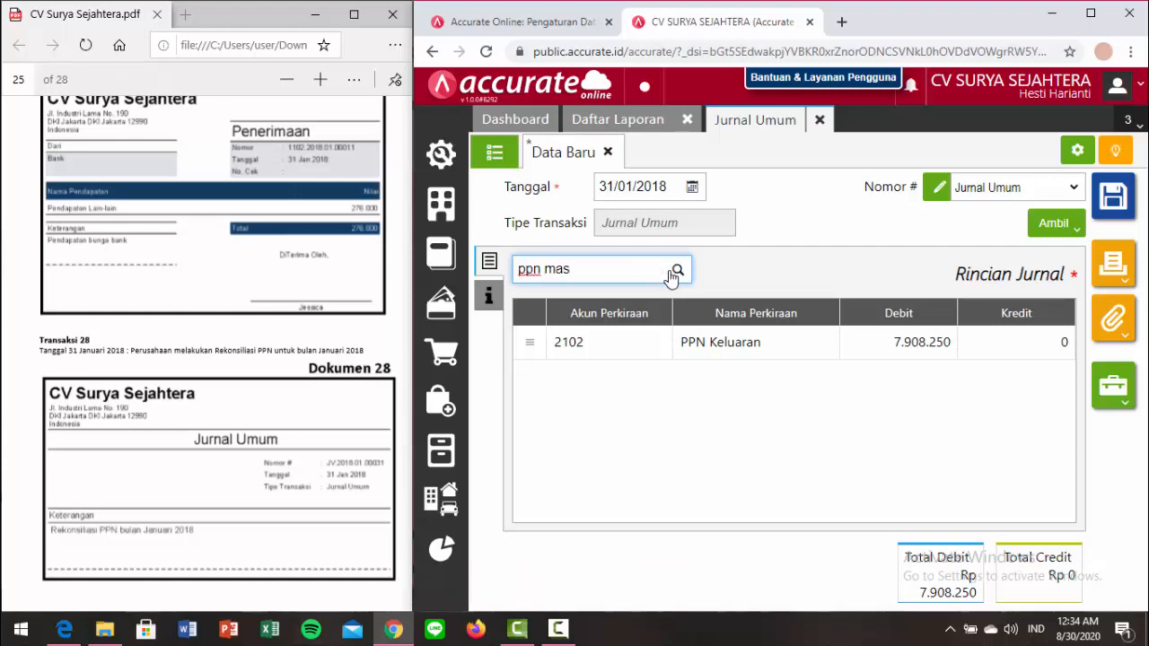
{"action": "left_click", "coordinate": [654, 301]}
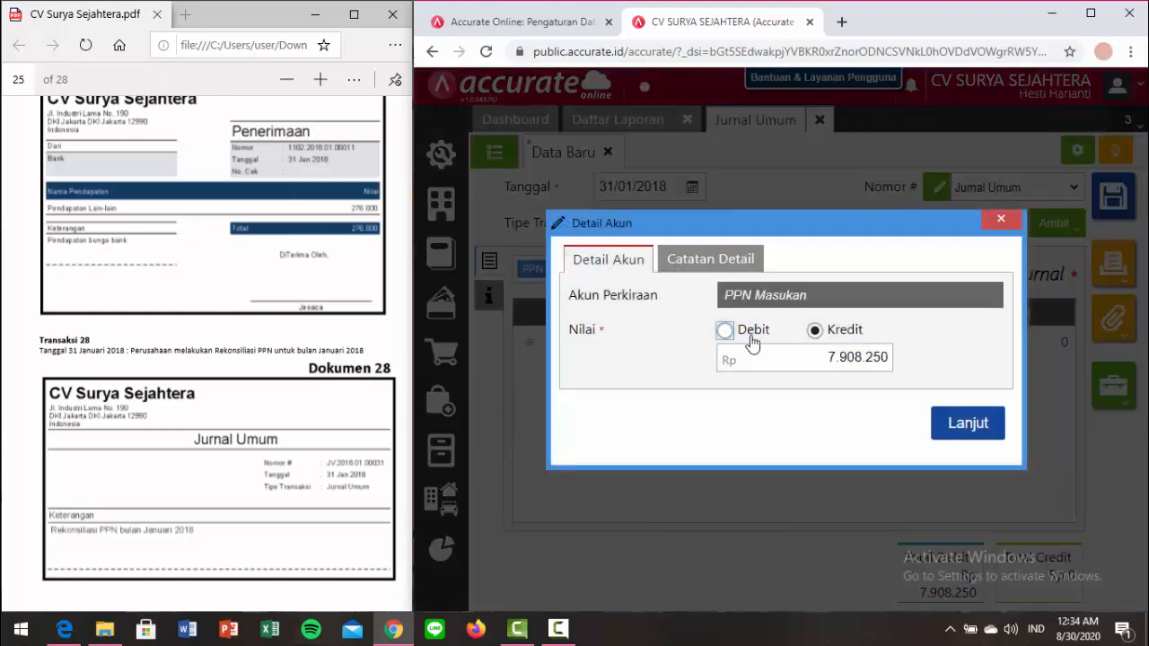
{"action": "left_click", "coordinate": [830, 356]}
{"action": "key", "text": "BackSpace"}
{"action": "key", "text": "BackSpace"}
{"action": "key", "text": "BackSpace"}
{"action": "key", "text": "BackSpace"}
{"action": "key", "text": "BackSpace"}
{"action": "key", "text": "BackSpace"}
{"action": "key", "text": "BackSpace"}
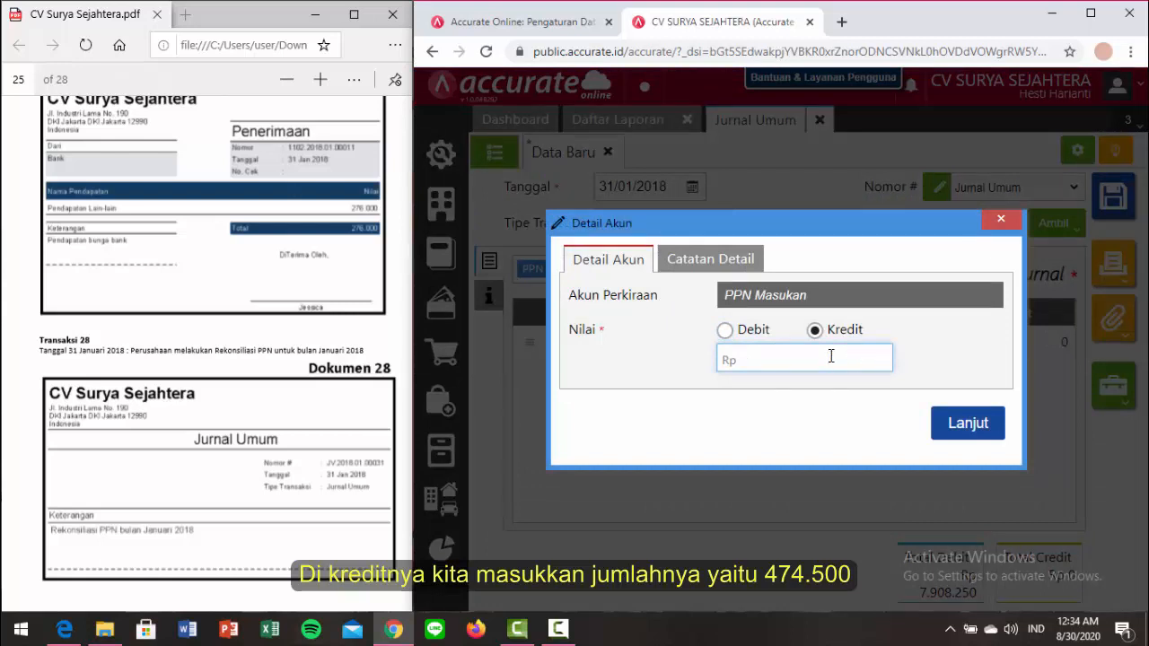
{"action": "type", "text": "4755"}
{"action": "key", "text": "BackSpace"}
{"action": "key", "text": "BackSpace"}
{"action": "type", "text": "4500"}
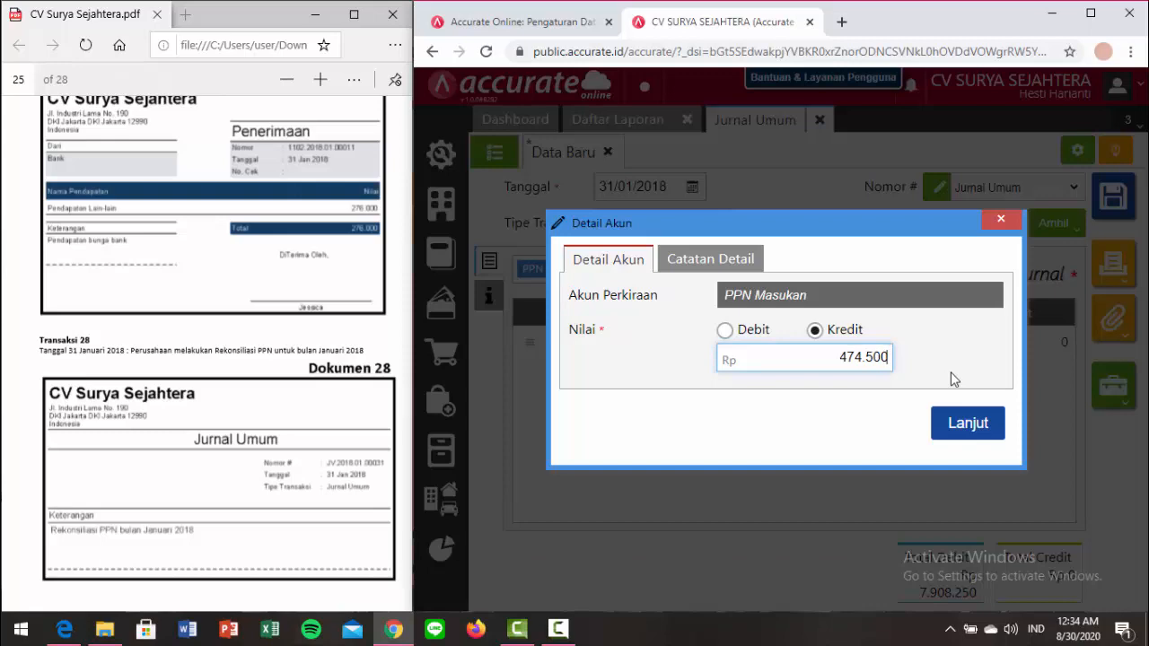
{"action": "left_click", "coordinate": [964, 430]}
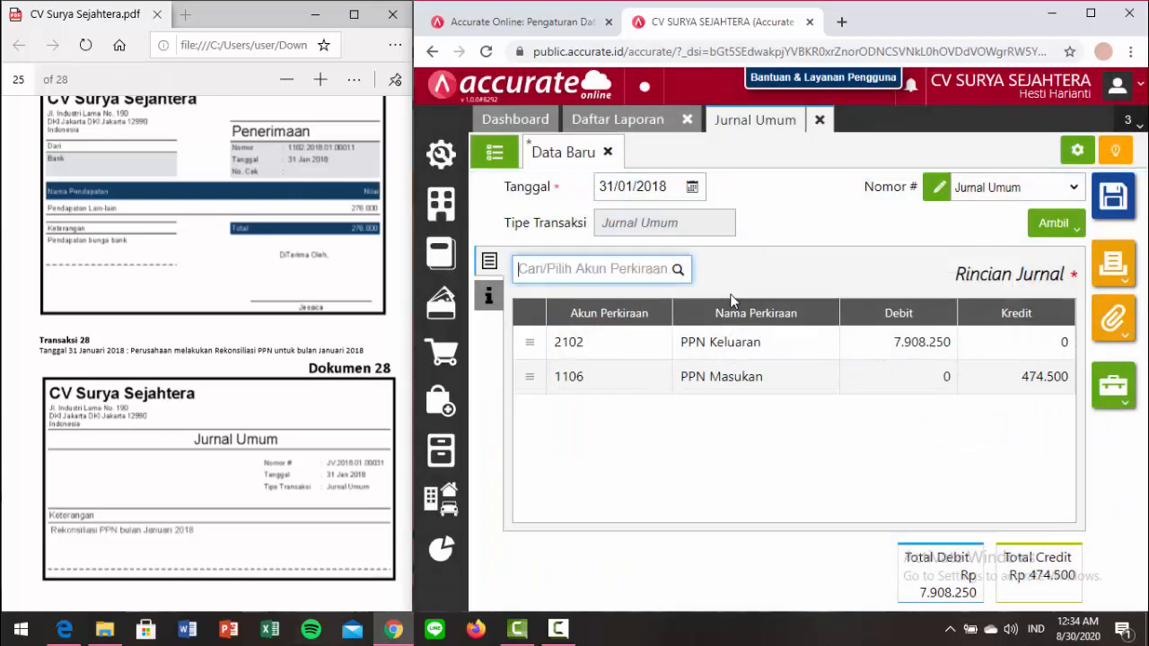
Add the account PPN Kurang Bayar to the journal with a credit of Rp 7.433.750, and save and close the Jurnal Umum.
{"action": "type", "text": "ppn k"}
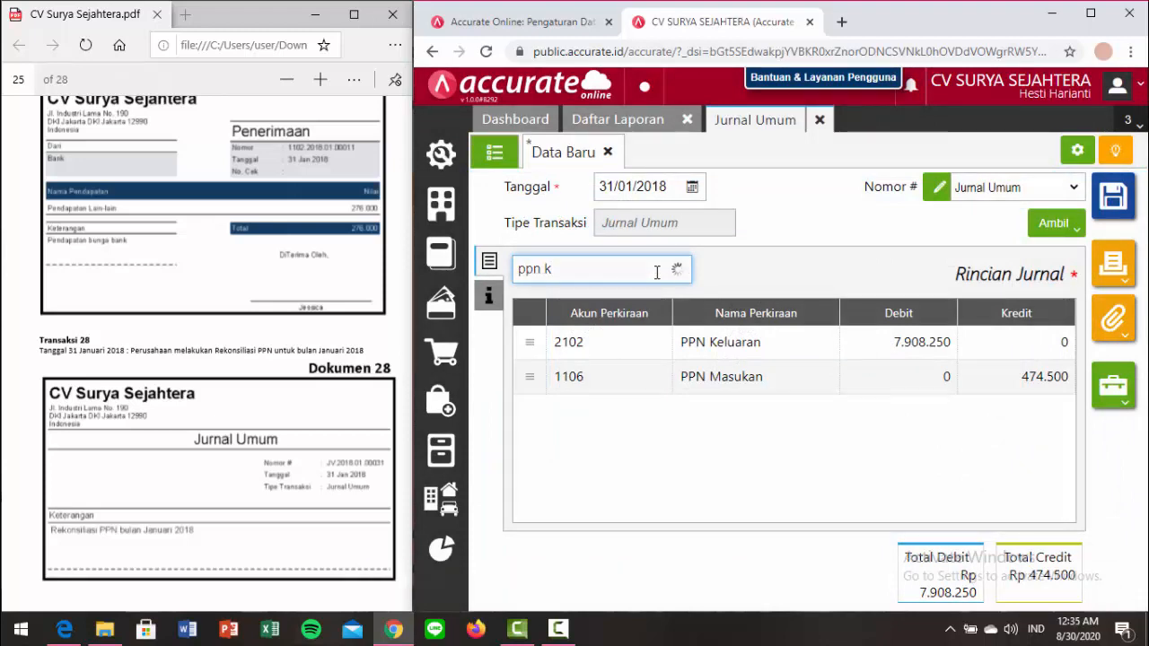
{"action": "left_click", "coordinate": [637, 357]}
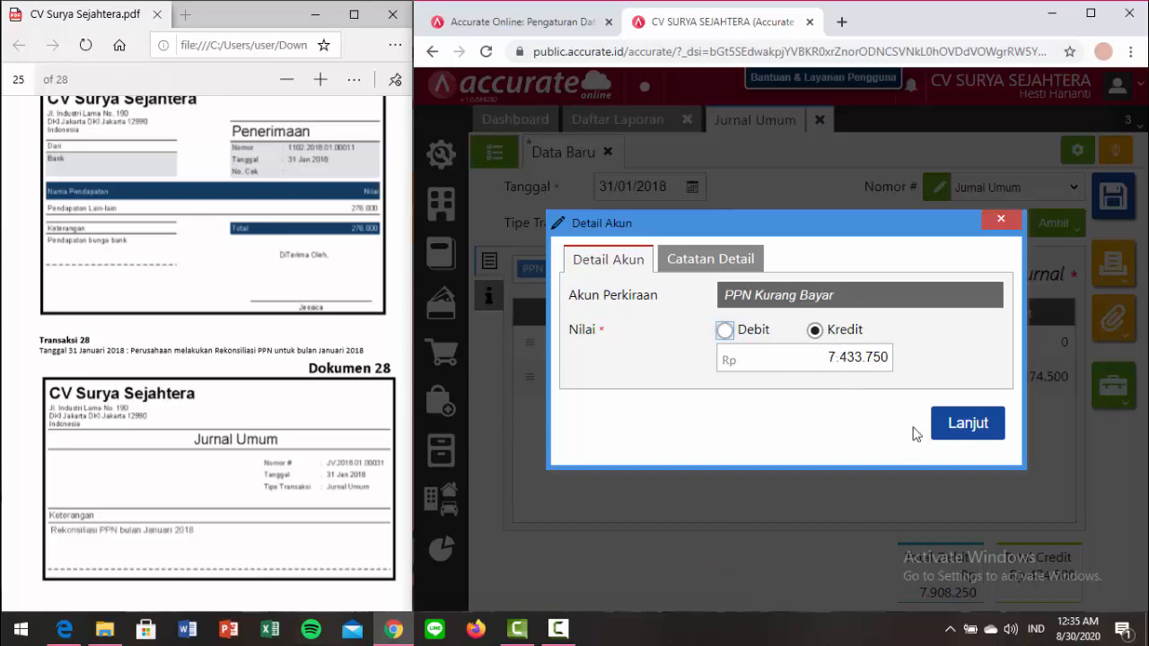
{"action": "left_click", "coordinate": [956, 433]}
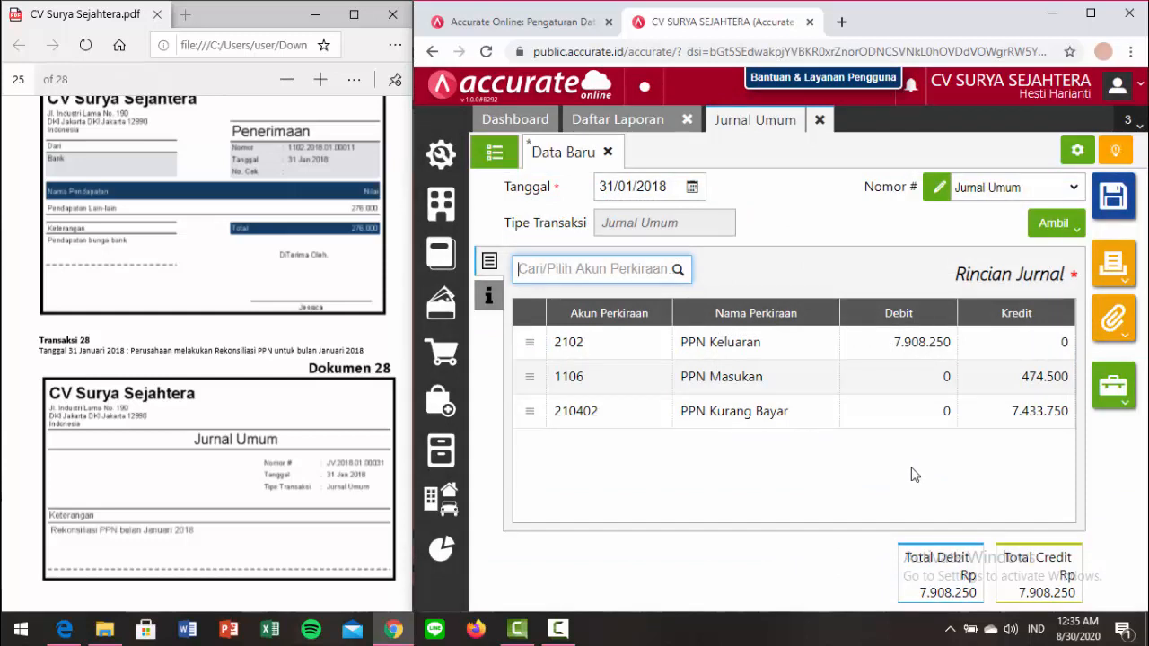
{"action": "left_click", "coordinate": [1113, 196]}
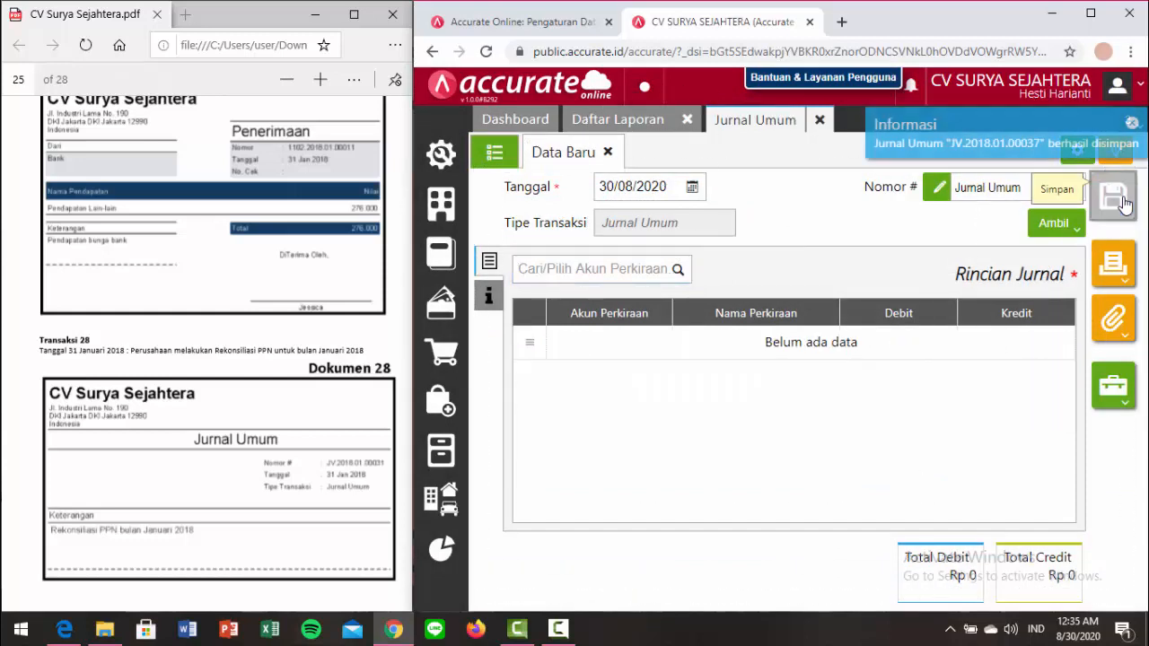
{"action": "left_click", "coordinate": [817, 119]}
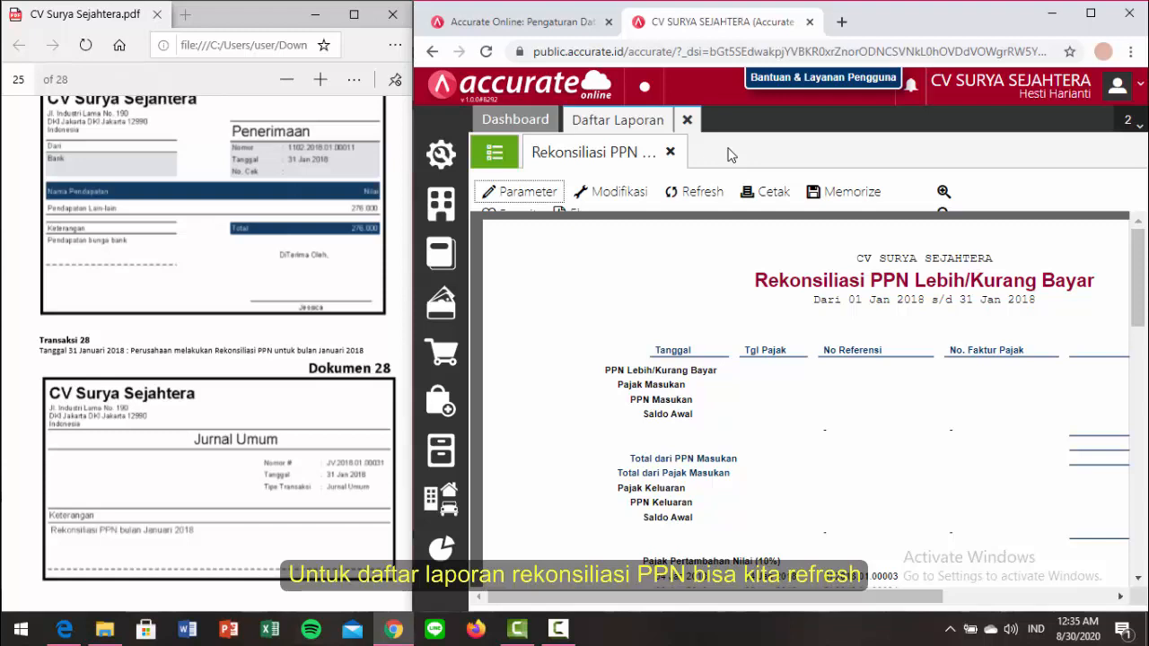
Refresh the Rekonsiliasi PPN Lebih/Kurang Bayar report, check its PPN Masukan and PPN Keluaran totals, and close the report.
{"action": "left_click", "coordinate": [665, 272]}
{"action": "left_click", "coordinate": [682, 195]}
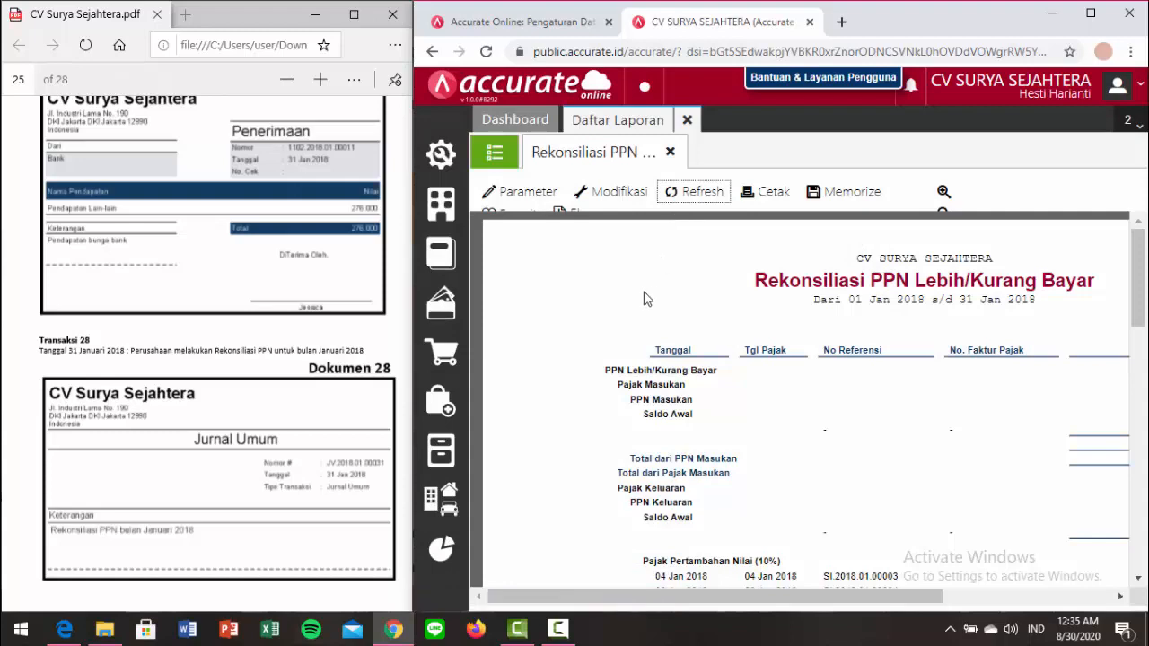
{"action": "left_click", "coordinate": [643, 310]}
{"action": "scroll", "coordinate": [643, 310], "scroll_direction": "down", "scroll_amount": 10}
{"action": "scroll", "coordinate": [642, 310], "scroll_direction": "right", "scroll_amount": 3}
{"action": "scroll", "coordinate": [643, 311], "scroll_direction": "right", "scroll_amount": 1}
{"action": "scroll", "coordinate": [641, 313], "scroll_direction": "up", "scroll_amount": 1}
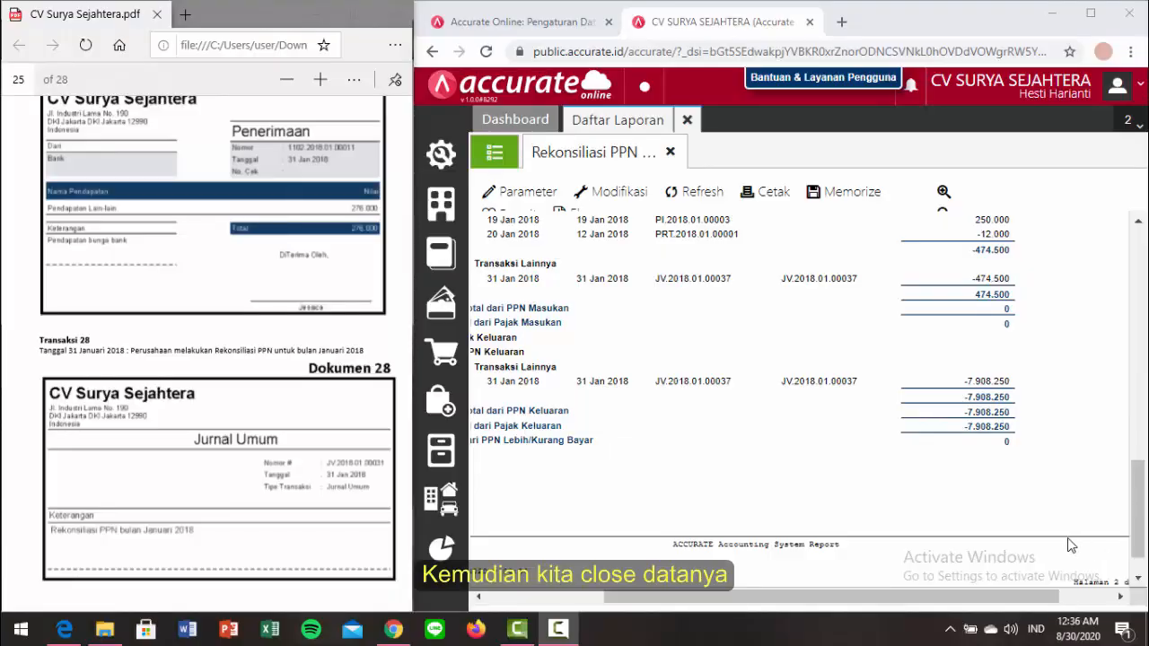
{"action": "left_click", "coordinate": [690, 127]}
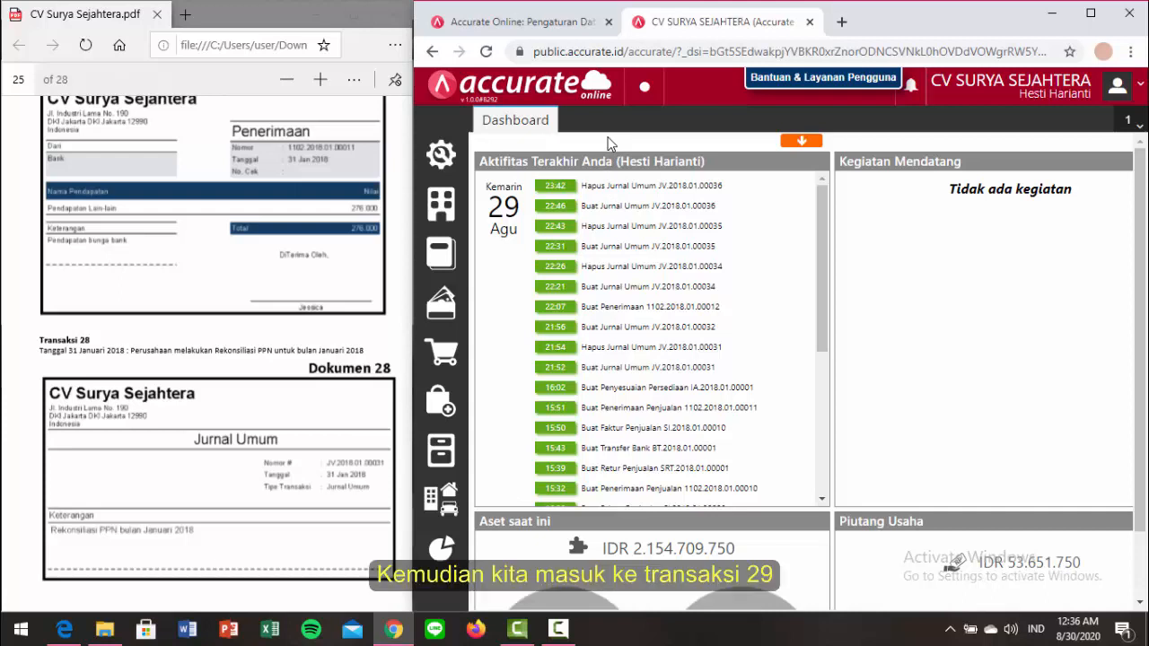
Start a new Pembayaran for Transaksi 29 paid from Bank and dated 31/01/2018.
{"action": "left_click", "coordinate": [390, 323]}
{"action": "scroll", "coordinate": [390, 324], "scroll_direction": "down", "scroll_amount": 3}
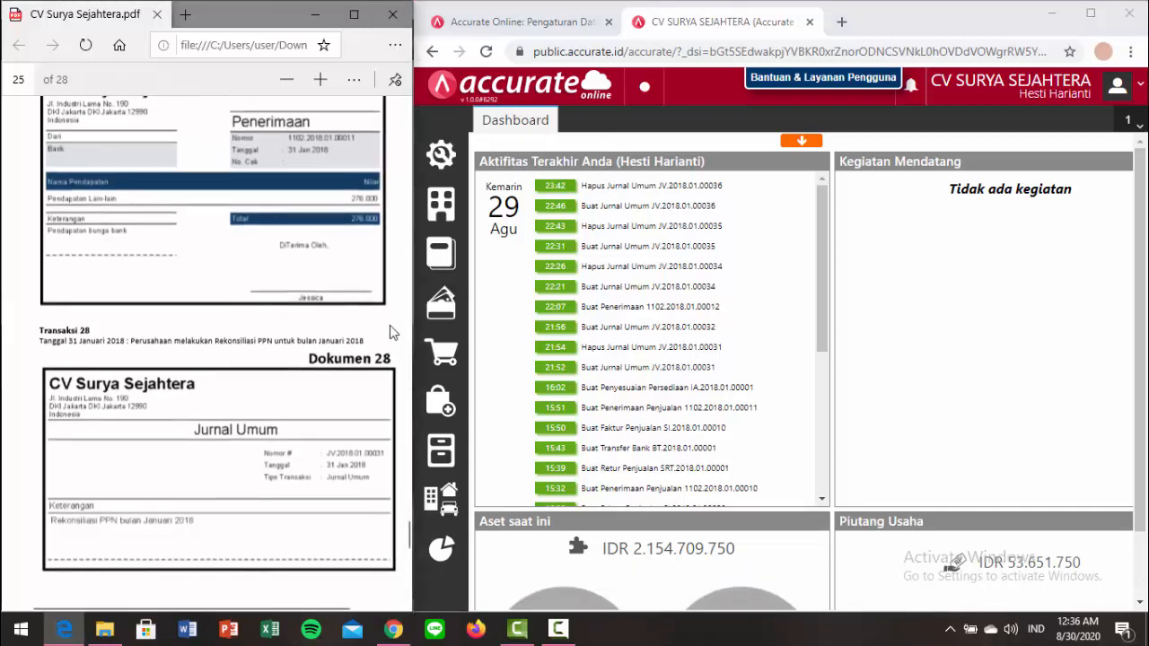
{"action": "scroll", "coordinate": [390, 332], "scroll_direction": "down", "scroll_amount": 9}
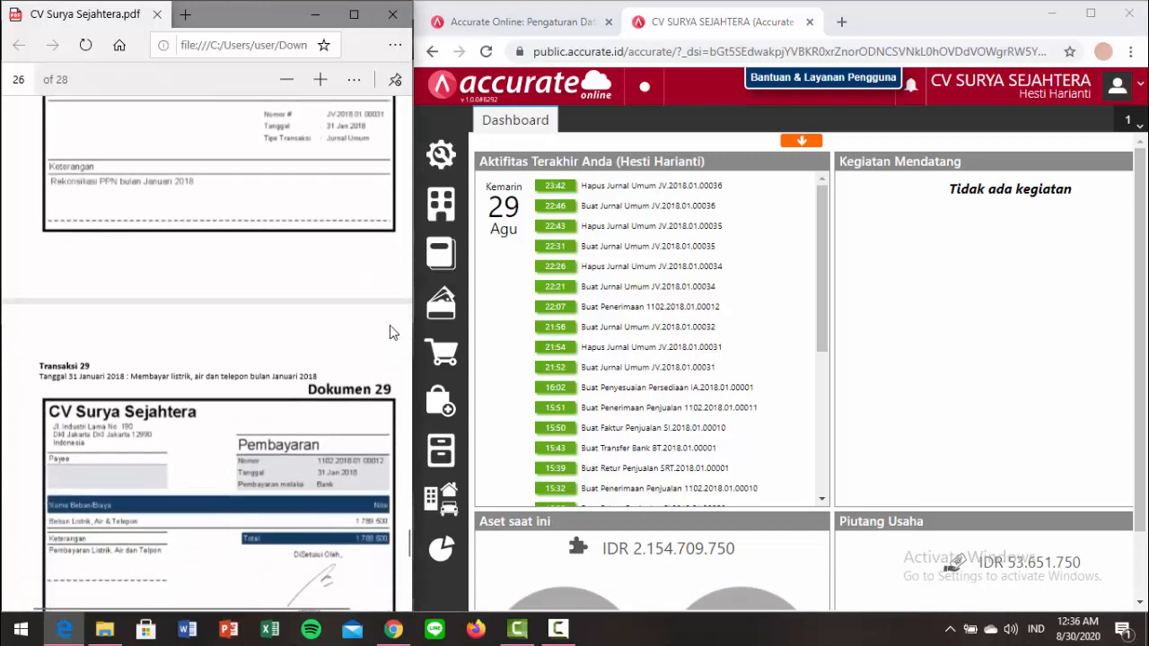
{"action": "scroll", "coordinate": [390, 332], "scroll_direction": "down", "scroll_amount": 2}
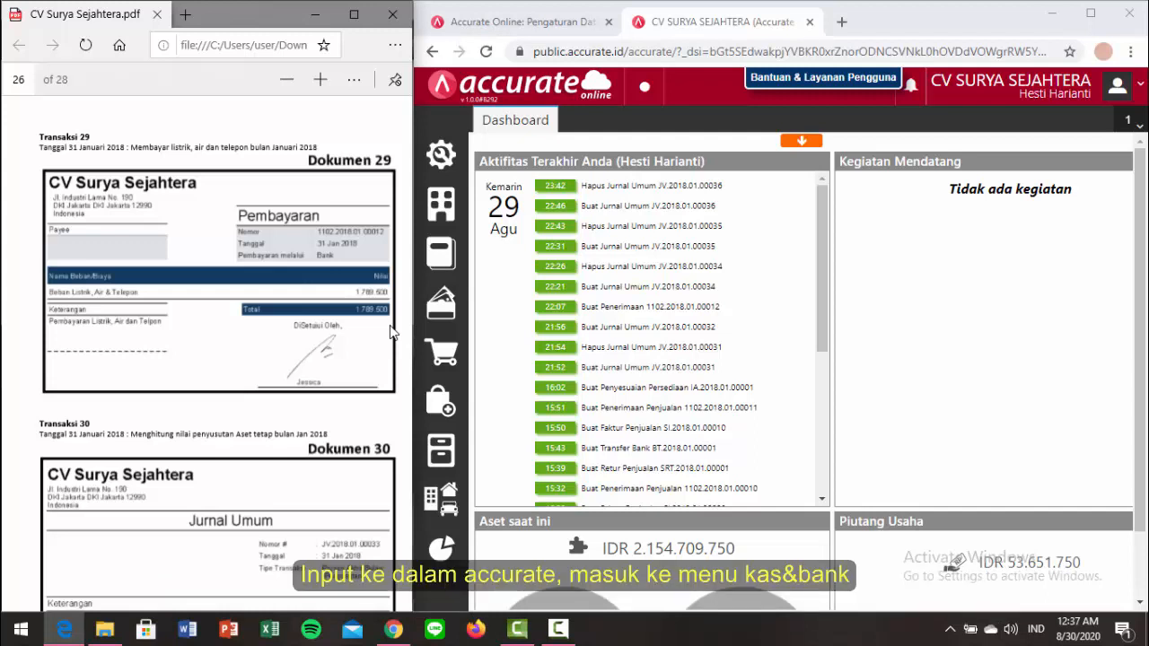
{"action": "left_click", "coordinate": [440, 314]}
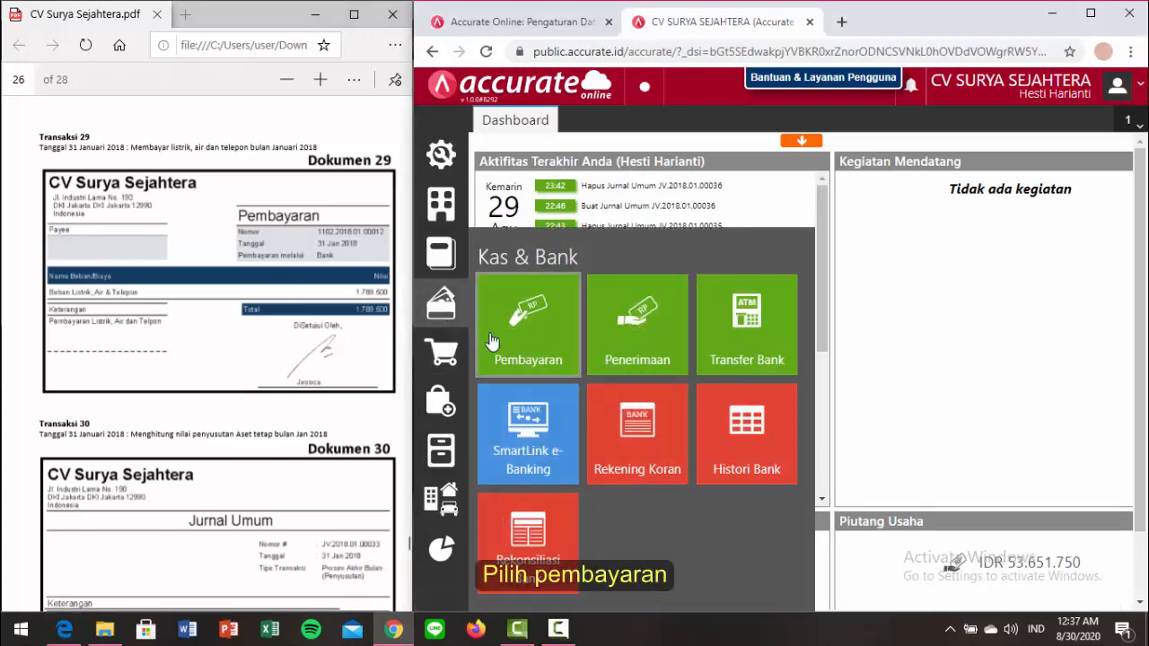
{"action": "left_click", "coordinate": [493, 341]}
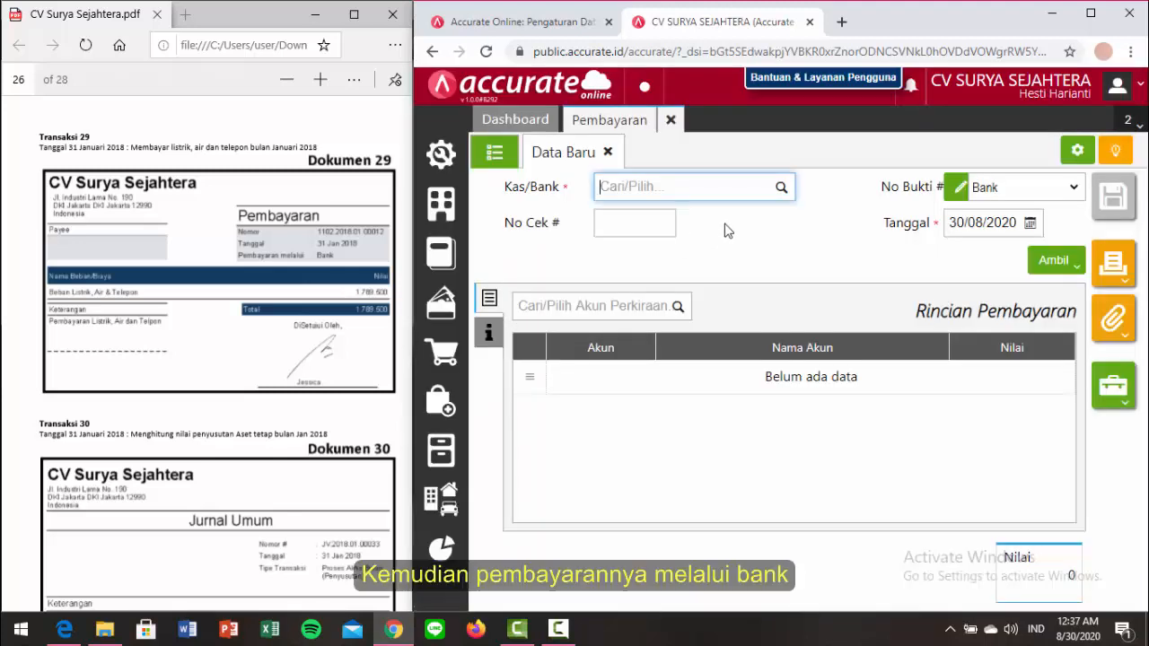
{"action": "left_click", "coordinate": [778, 188]}
{"action": "left_click", "coordinate": [697, 283]}
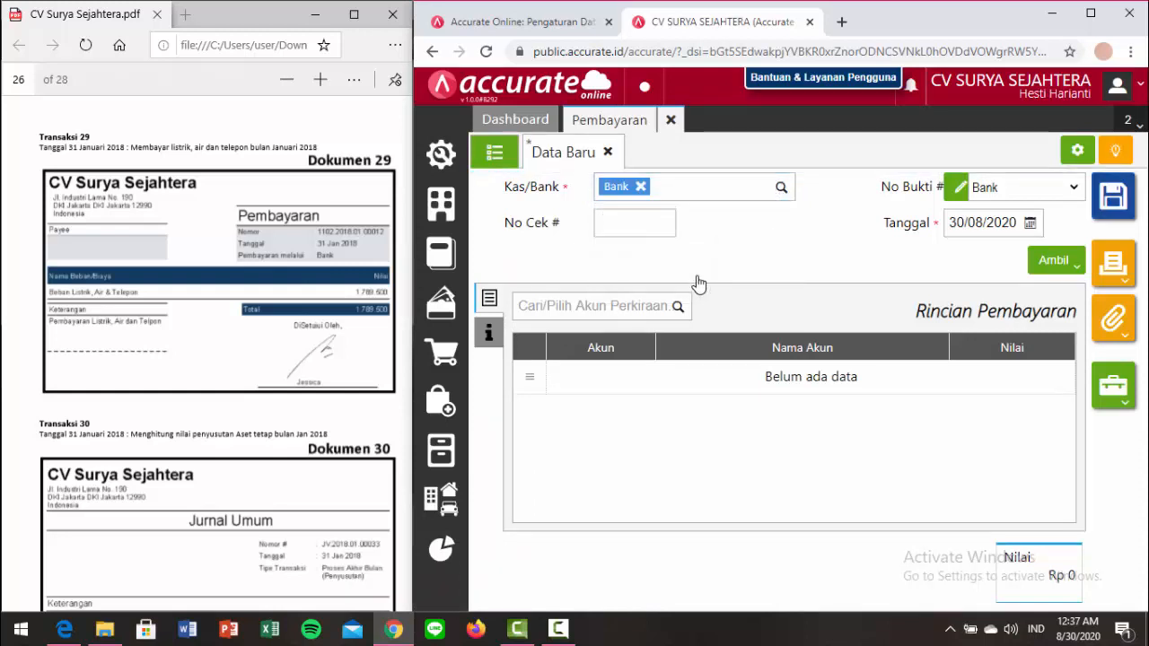
{"action": "left_click", "coordinate": [957, 231]}
{"action": "type", "text": "31/01/201"}
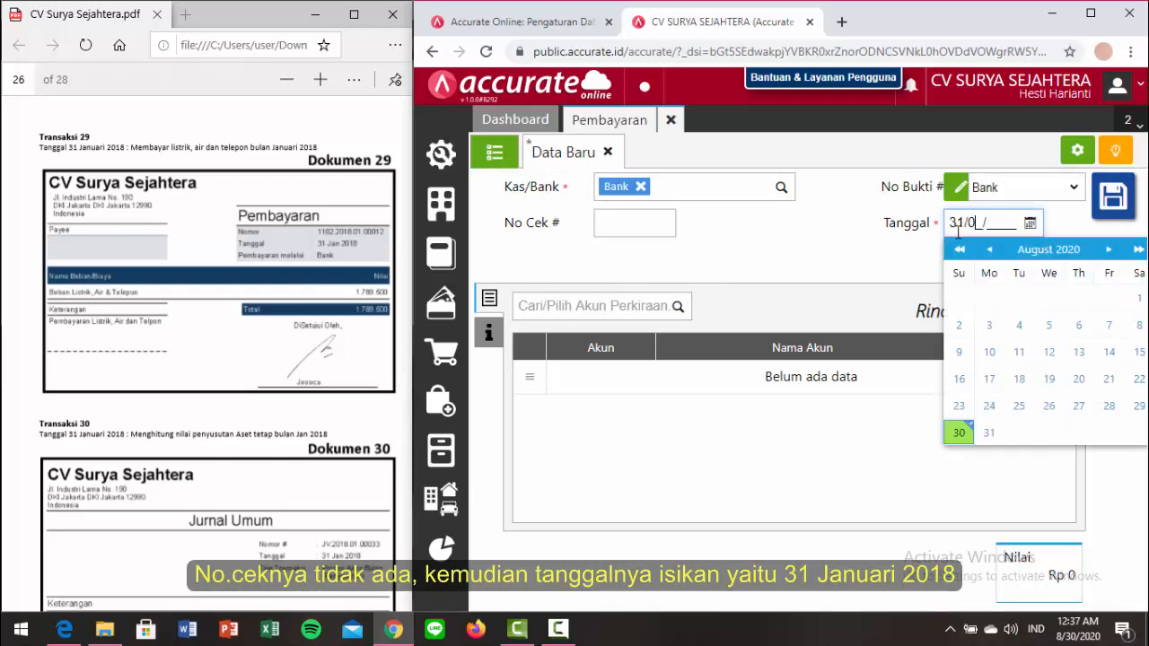
{"action": "type", "text": "8"}
{"action": "left_click", "coordinate": [871, 261]}
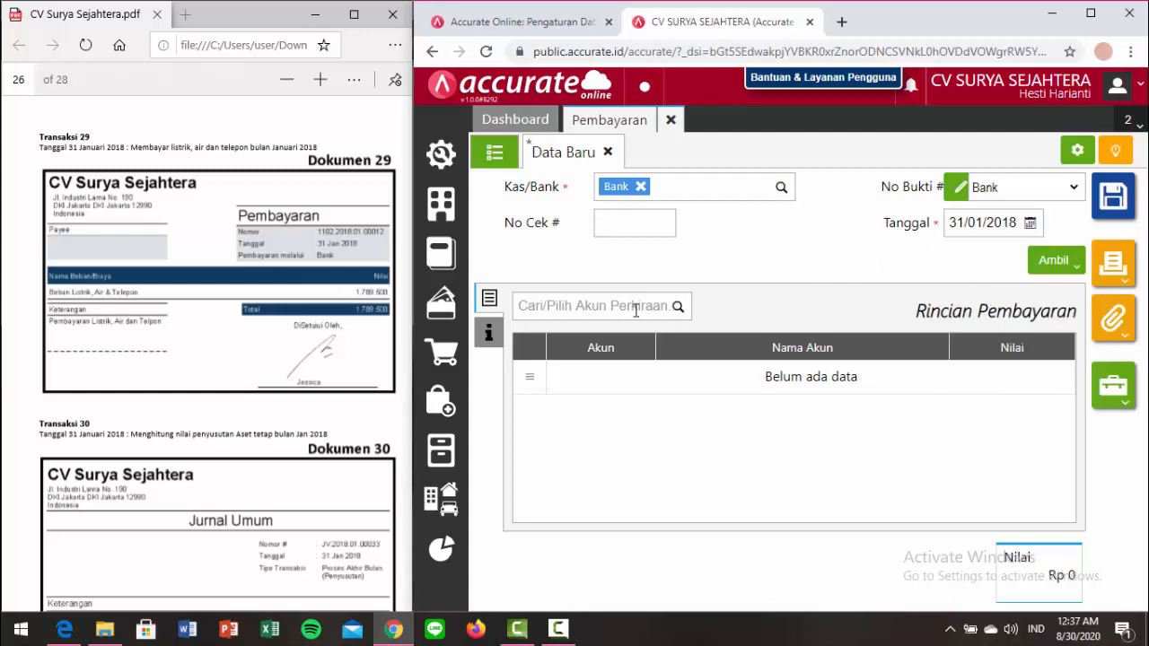
Add the account Beban Listrik, Air & Telepon with a value of Rp 1.789.500, and save and close the payment.
{"action": "left_click", "coordinate": [635, 308]}
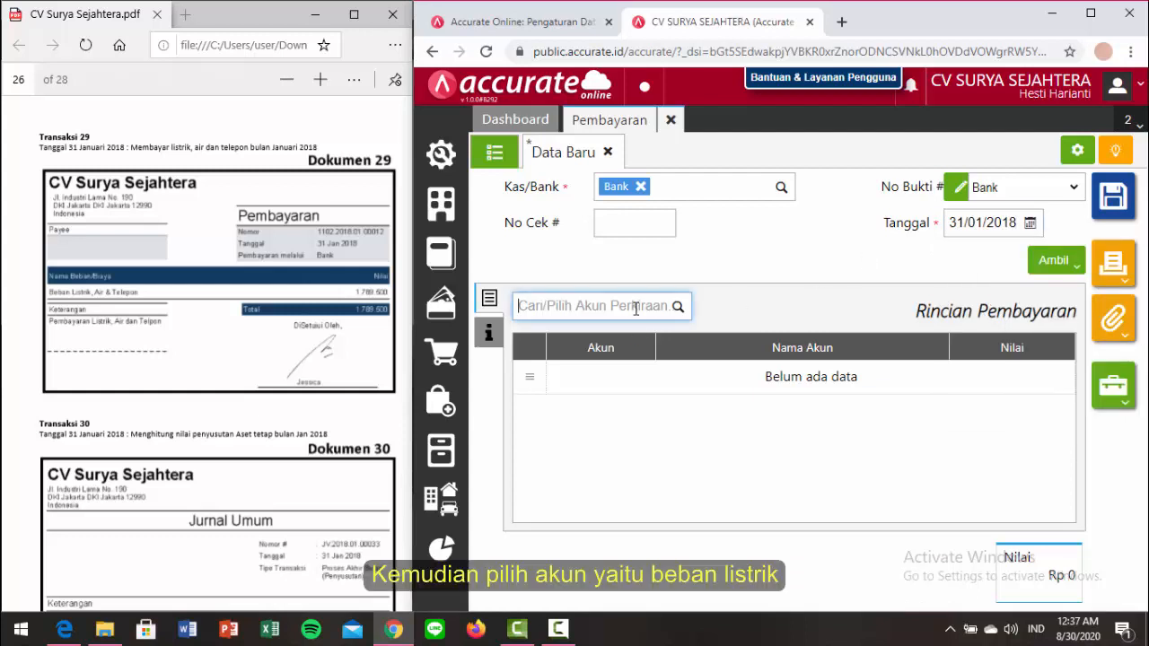
{"action": "type", "text": "beban lis"}
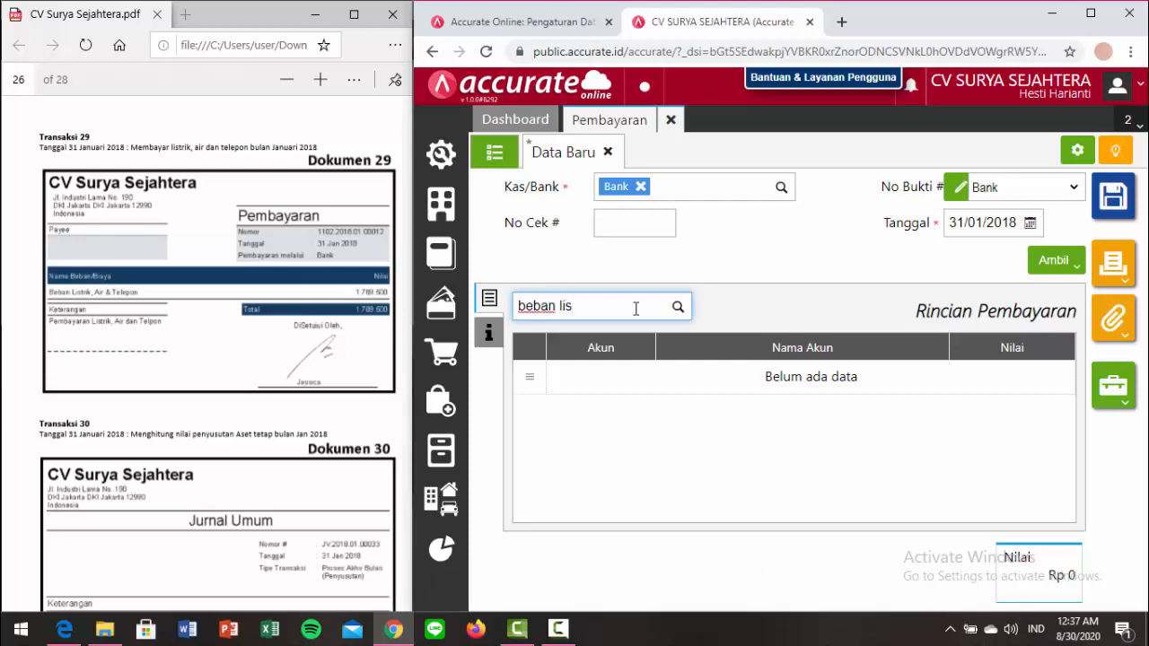
{"action": "left_click", "coordinate": [625, 389]}
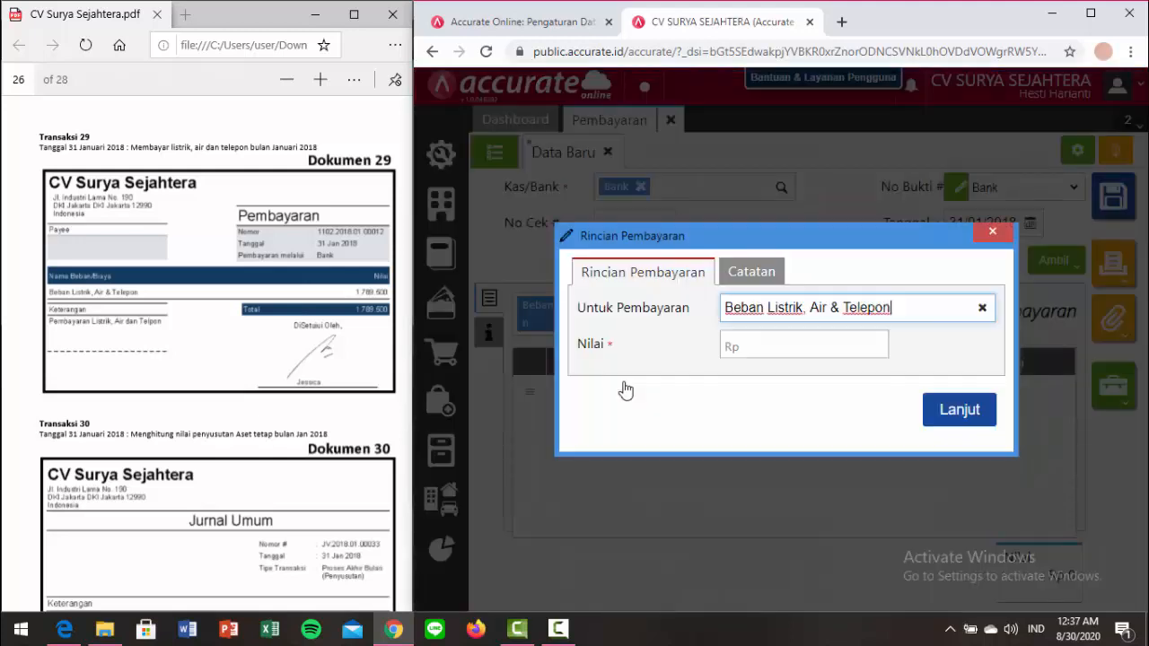
{"action": "left_click", "coordinate": [784, 353]}
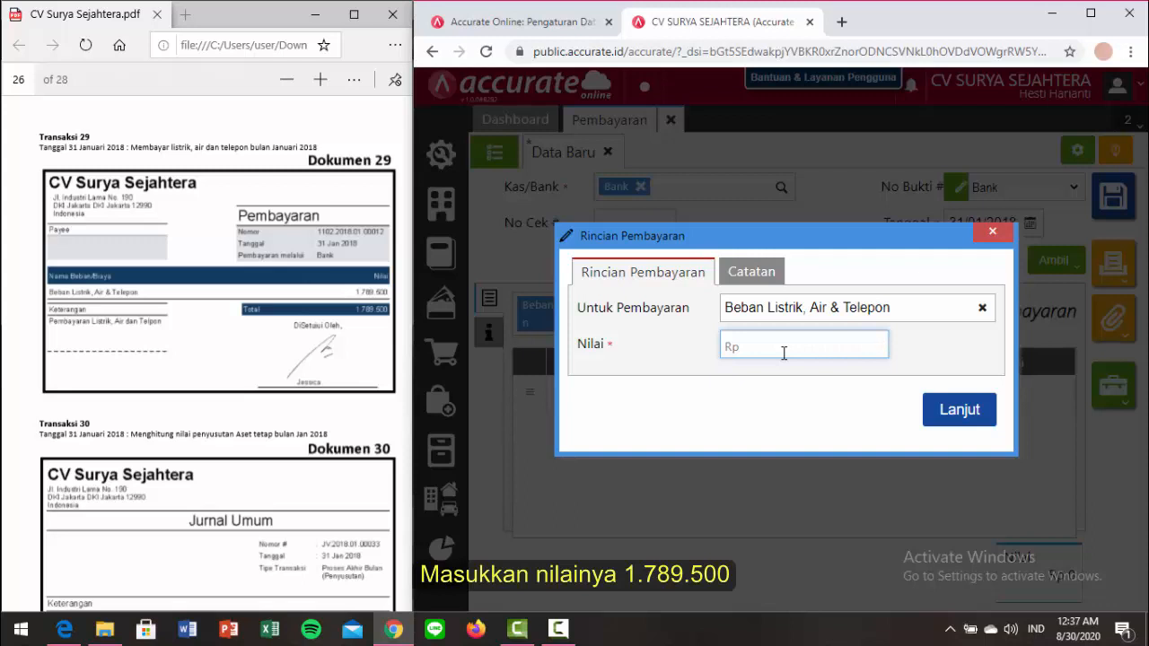
{"action": "type", "text": "1.789.500"}
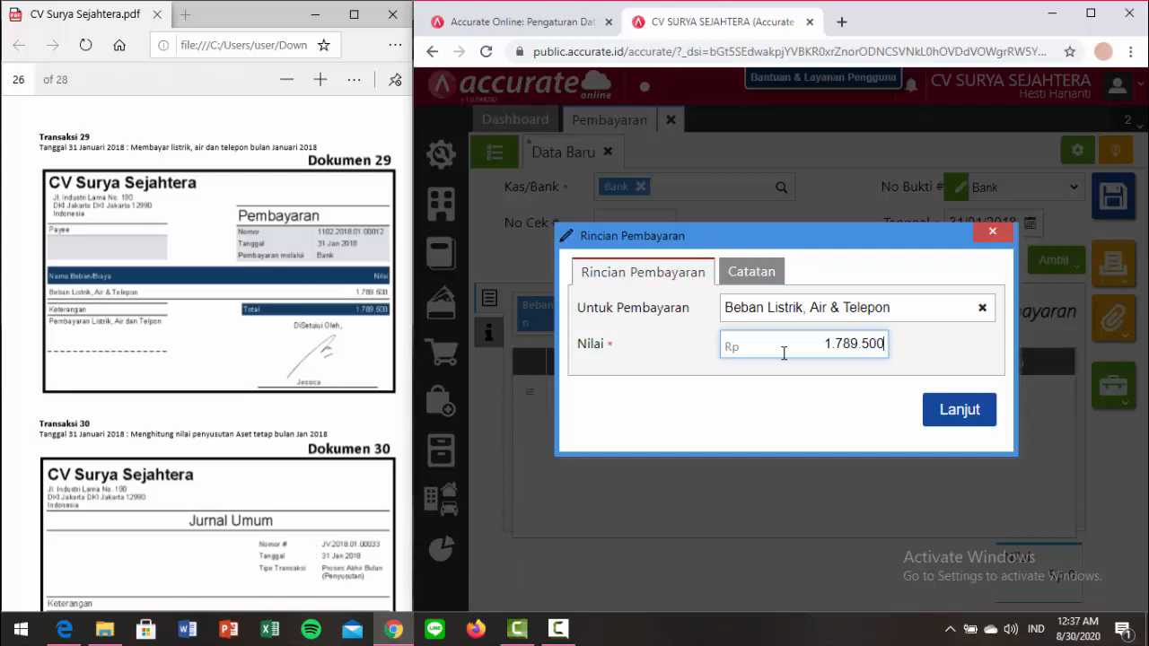
{"action": "left_click", "coordinate": [934, 416]}
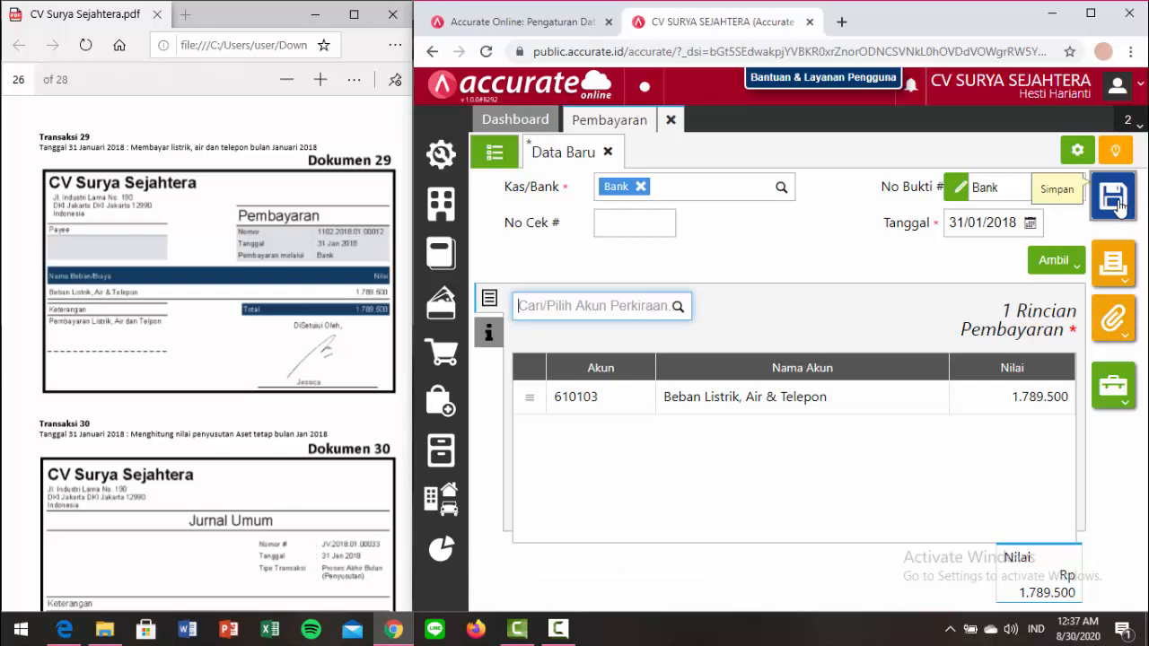
{"action": "left_click", "coordinate": [1113, 199]}
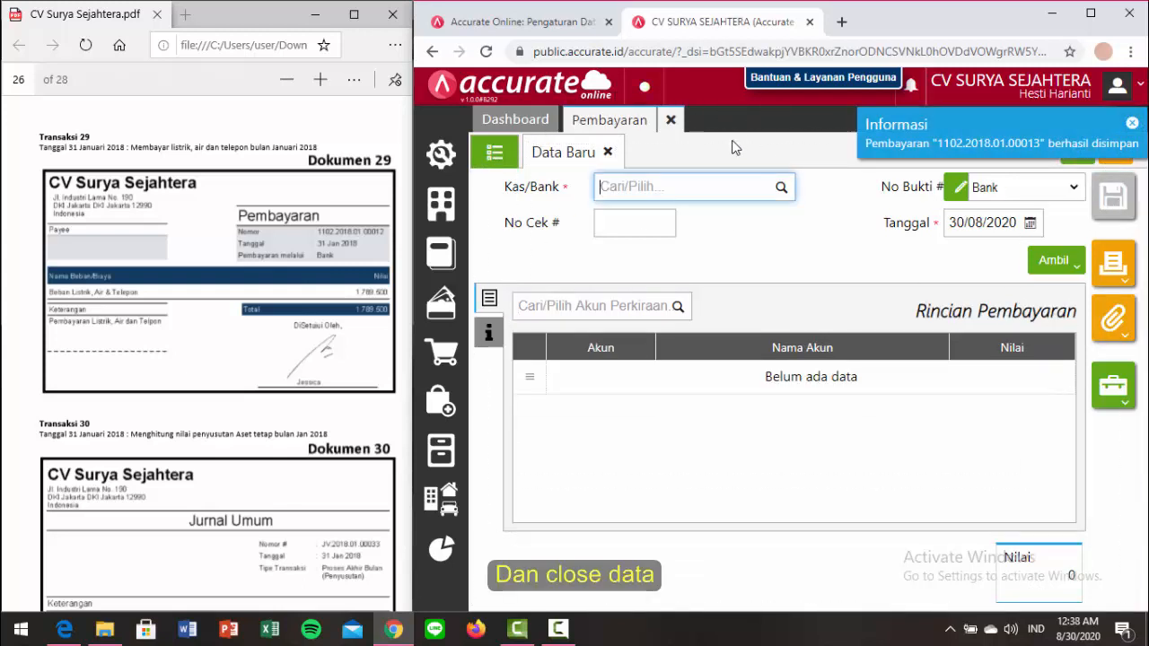
{"action": "left_click", "coordinate": [671, 121]}
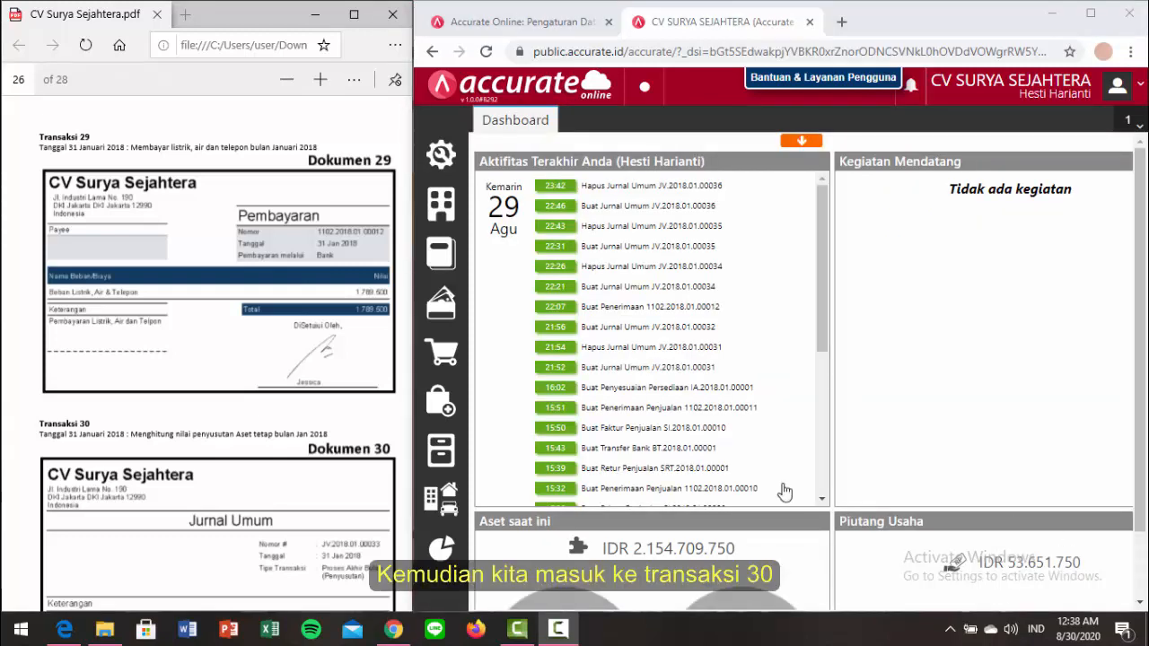
Find Transaksi 30 in the exercise PDF and open a new Proses Akhir Bulan entry for the fixed asset depreciation.
{"action": "left_click", "coordinate": [401, 415]}
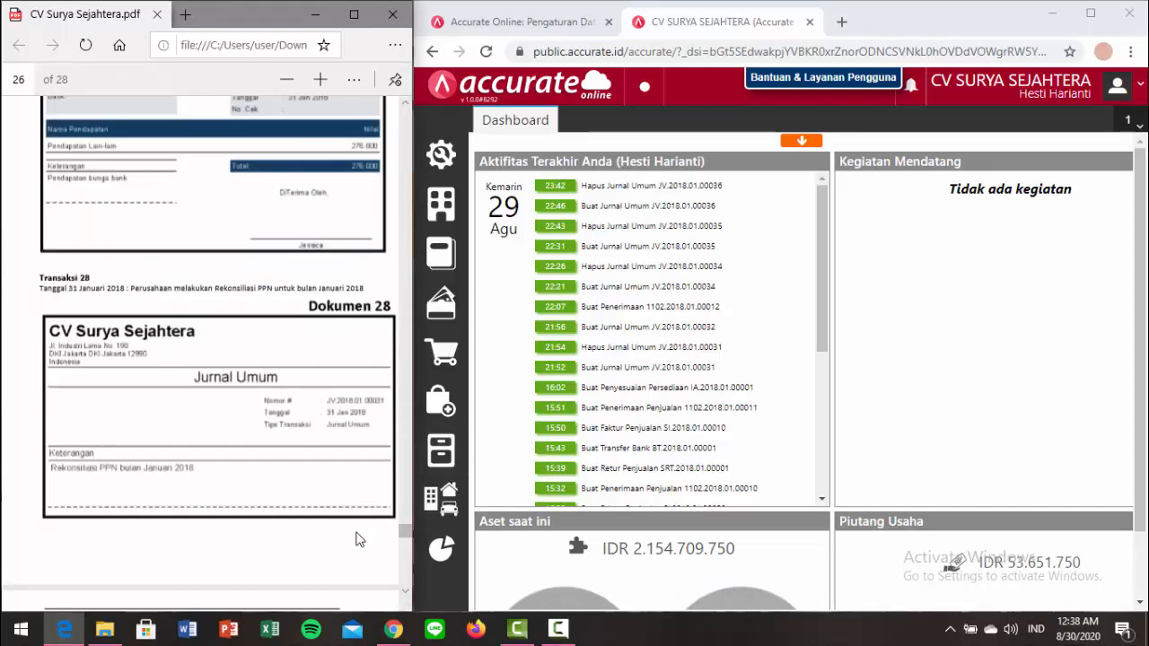
{"action": "scroll", "coordinate": [357, 537], "scroll_direction": "down", "scroll_amount": 2}
{"action": "scroll", "coordinate": [357, 539], "scroll_direction": "down", "scroll_amount": 5}
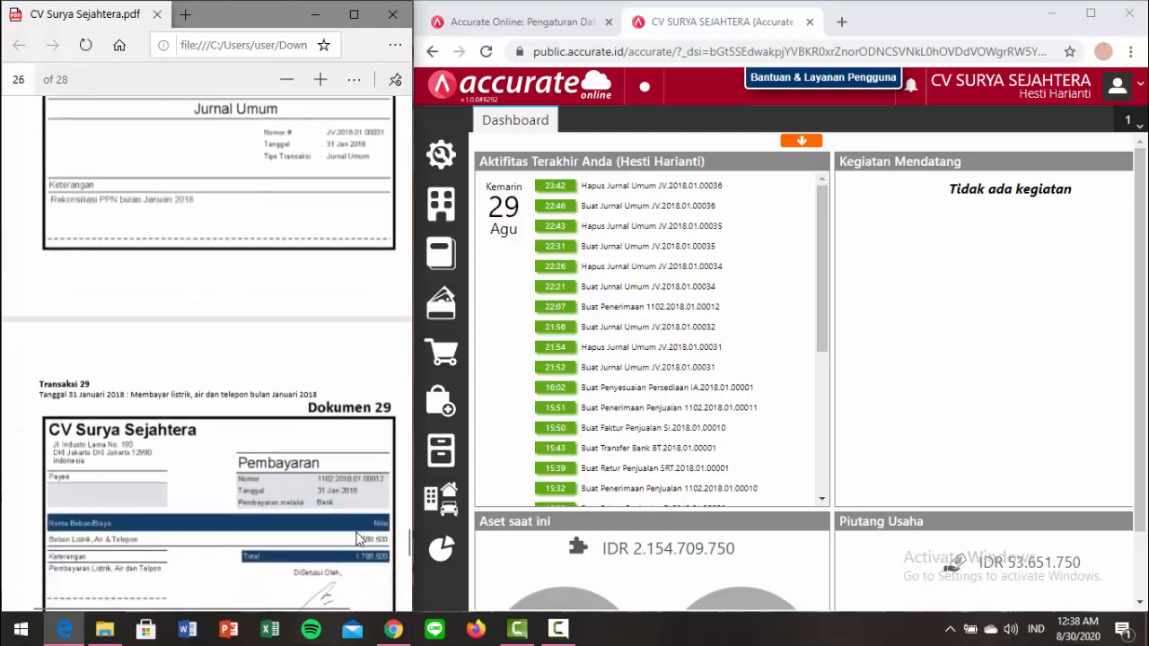
{"action": "scroll", "coordinate": [356, 538], "scroll_direction": "down", "scroll_amount": 3}
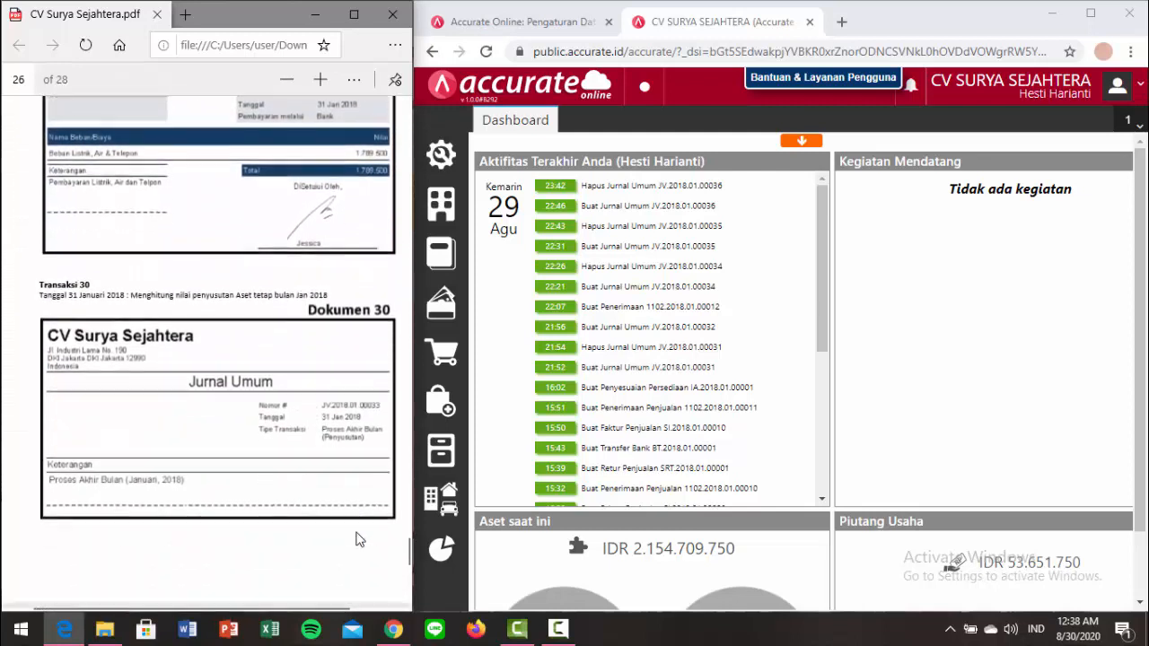
{"action": "scroll", "coordinate": [357, 539], "scroll_direction": "up", "scroll_amount": 1}
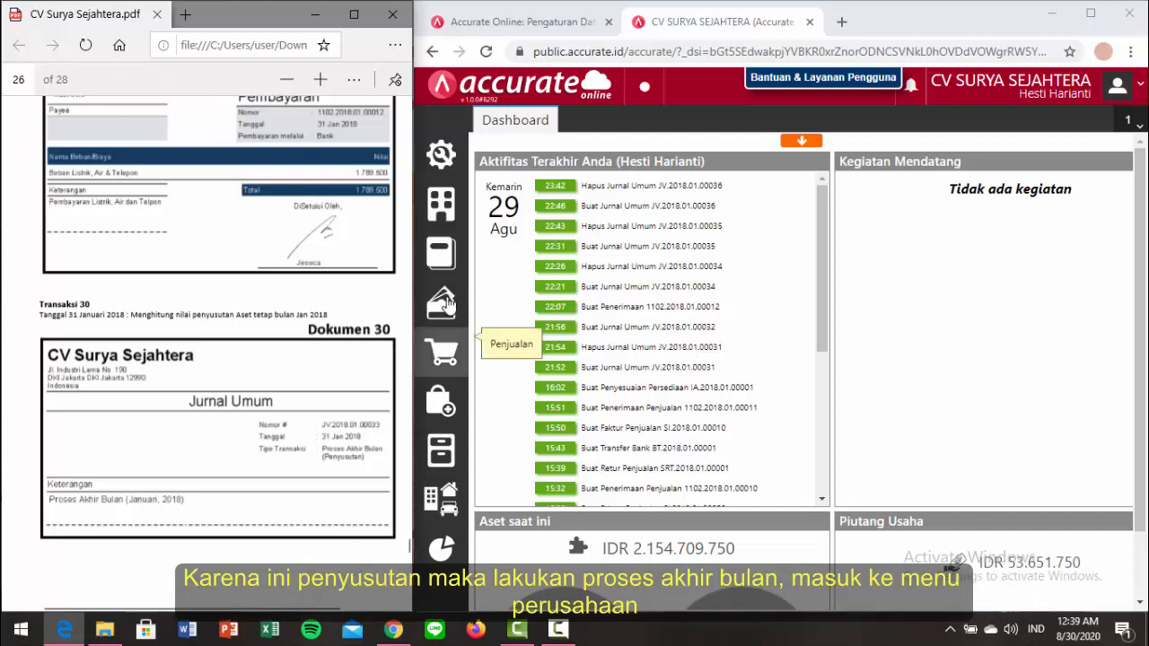
{"action": "left_click", "coordinate": [442, 219]}
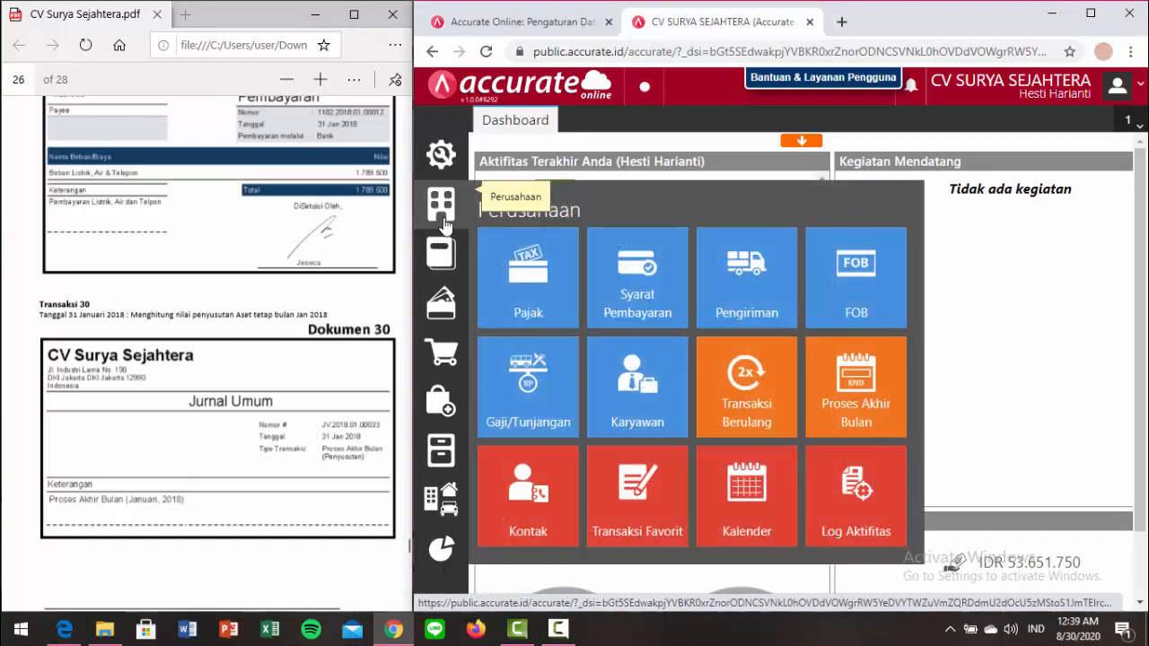
{"action": "left_click", "coordinate": [822, 404]}
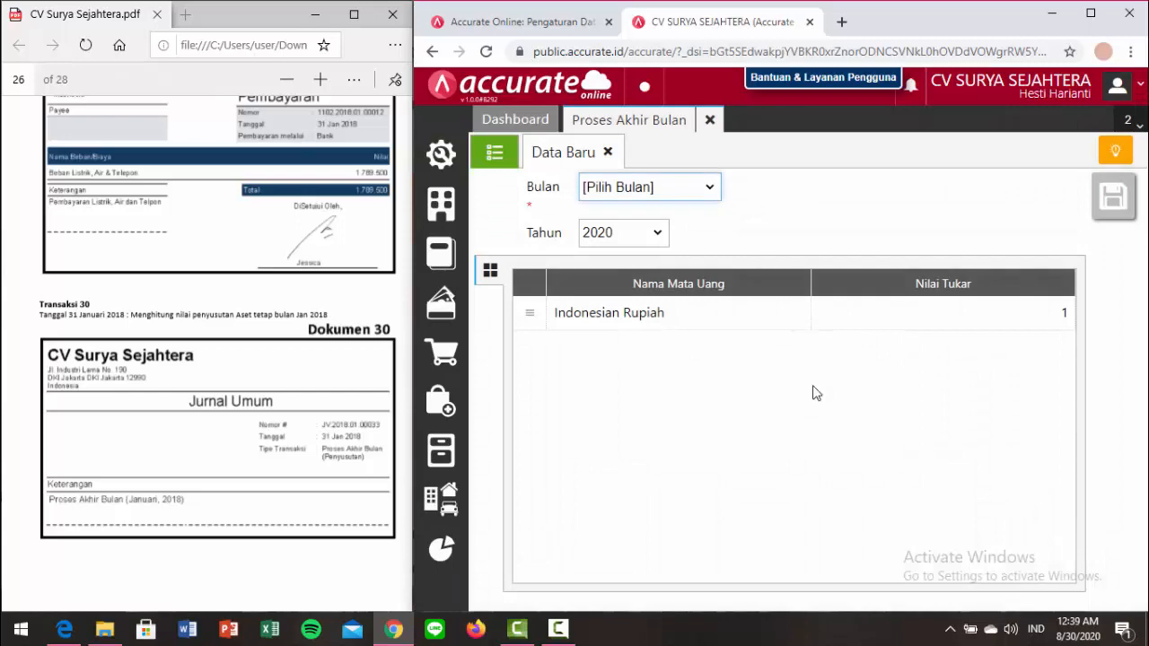
Set the month-end process to Januari 2018, save it and close the form.
{"action": "left_click", "coordinate": [711, 187]}
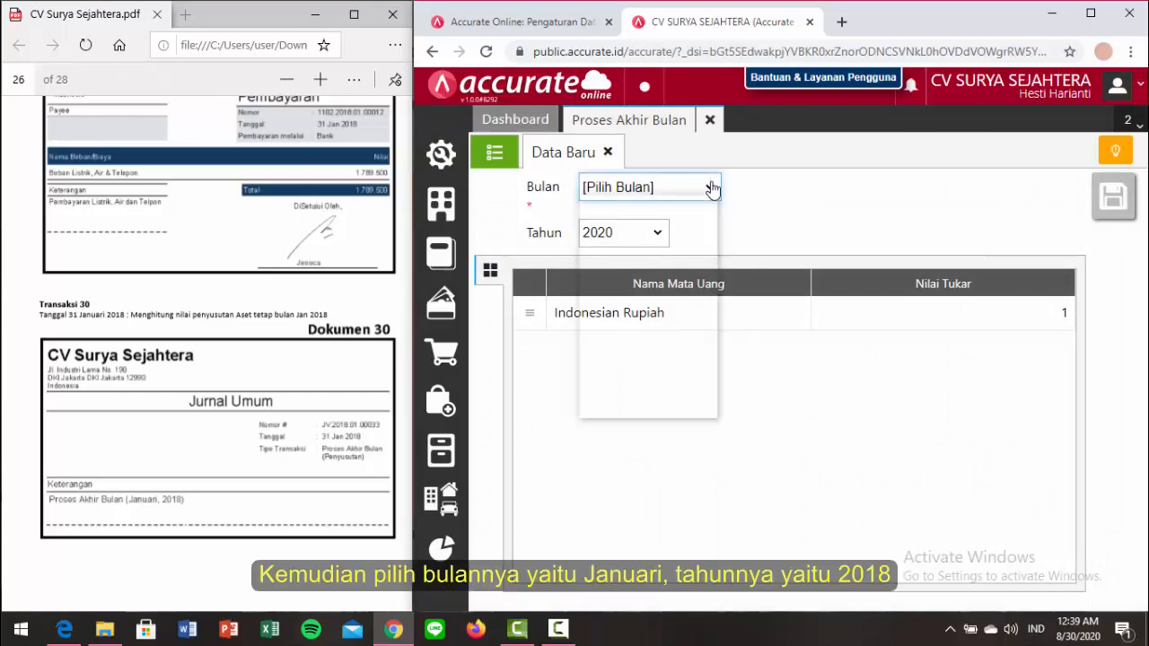
{"action": "left_click", "coordinate": [689, 225]}
{"action": "left_click", "coordinate": [647, 237]}
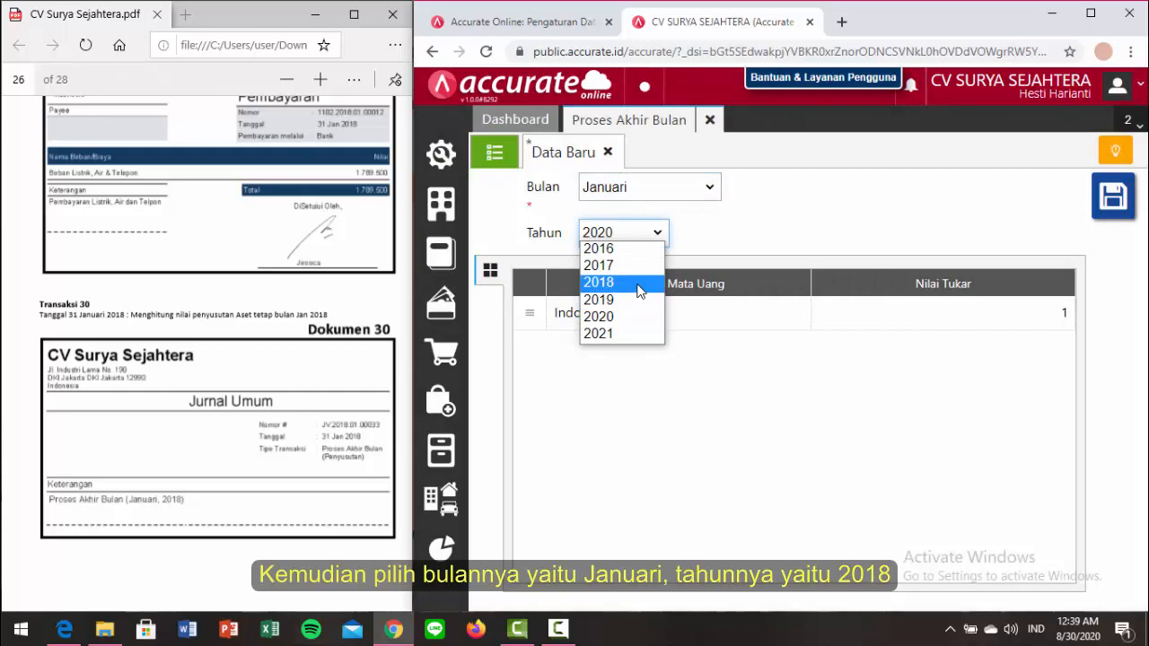
{"action": "left_click", "coordinate": [639, 286]}
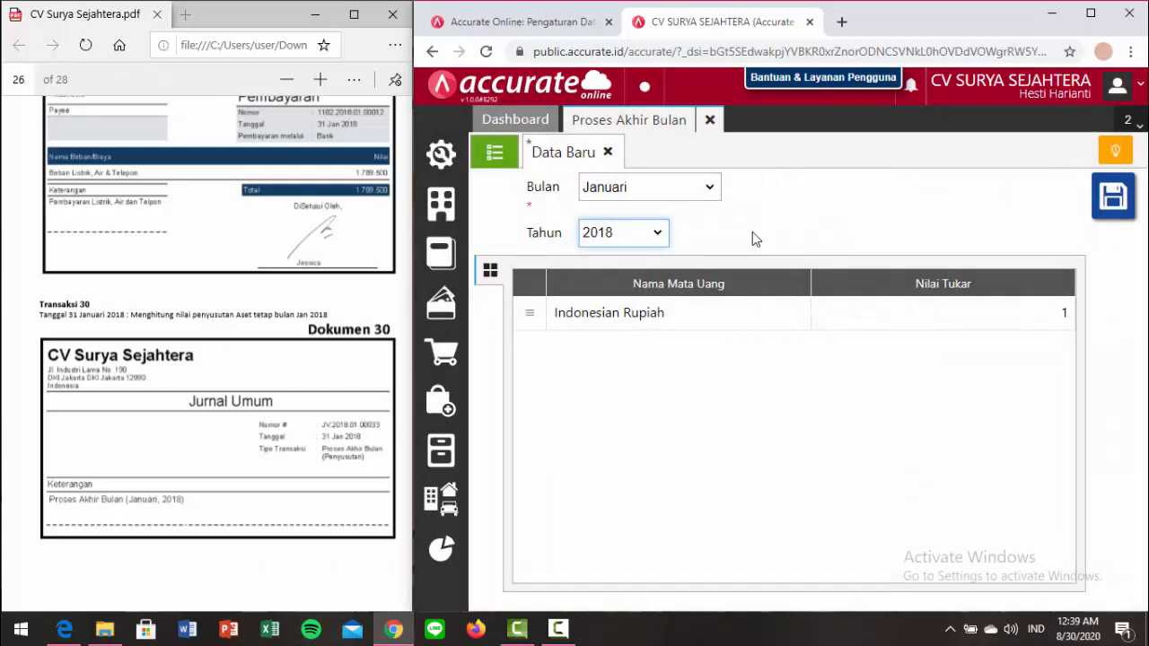
{"action": "left_click", "coordinate": [1109, 199]}
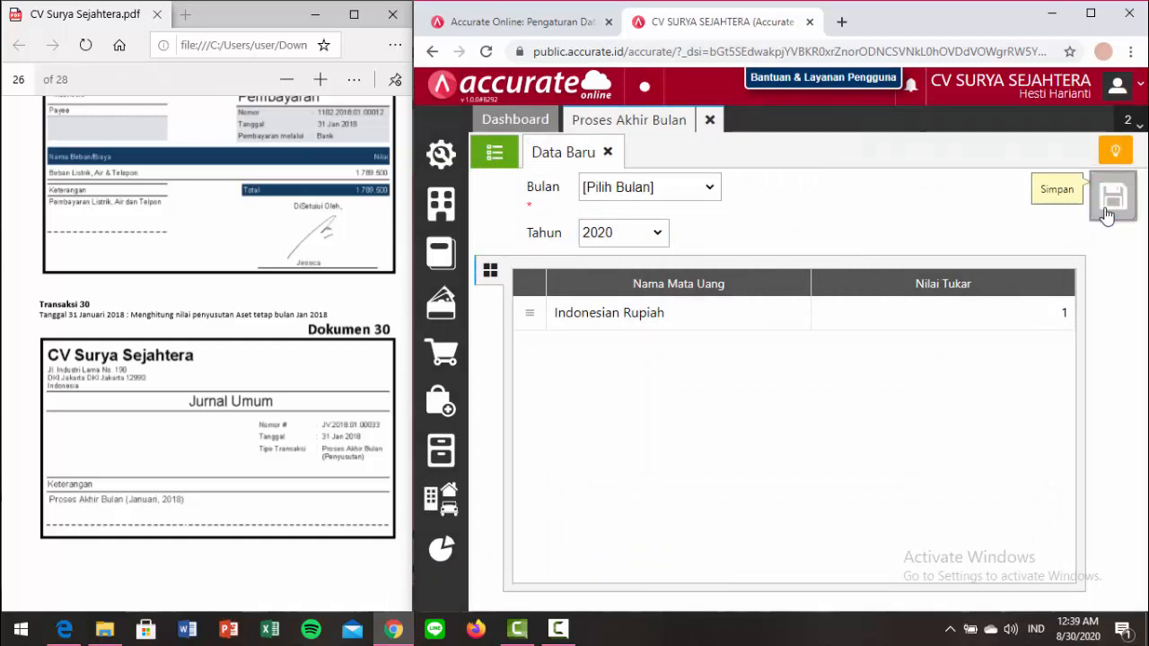
{"action": "left_click", "coordinate": [709, 121]}
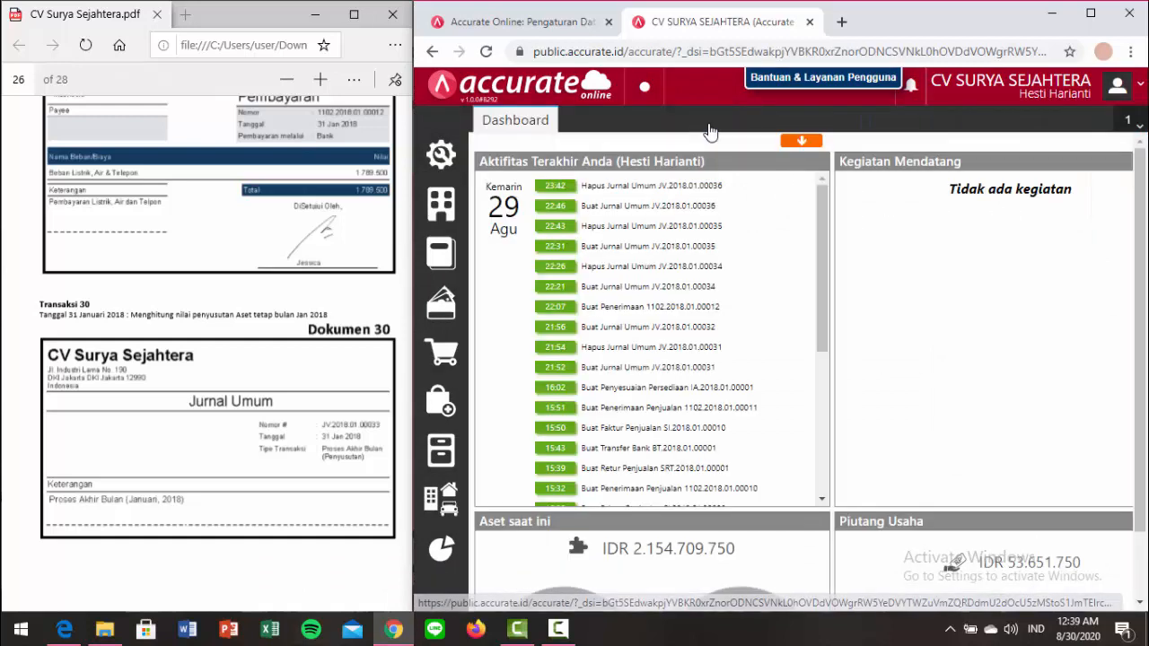